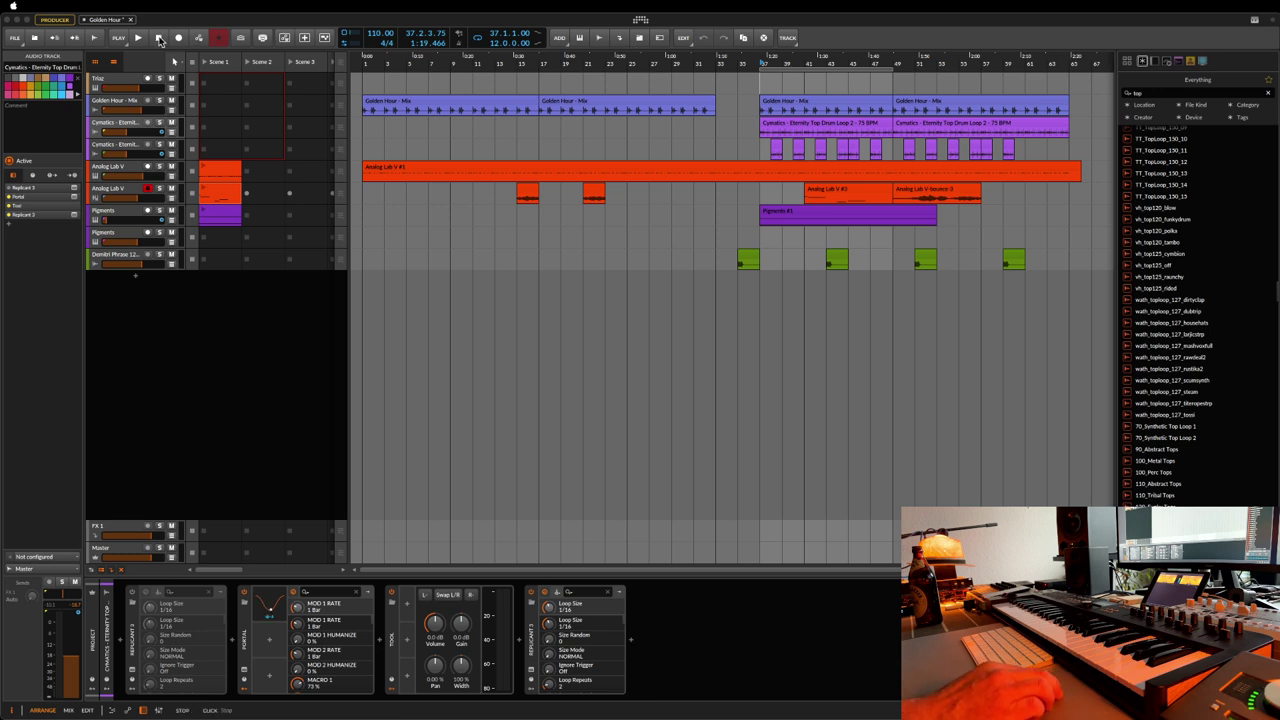
- Stop playback and look at the last Replicant 3 plug-in window on the Cymatics Eternity Top Drum Loop 2 track
click(159, 39)
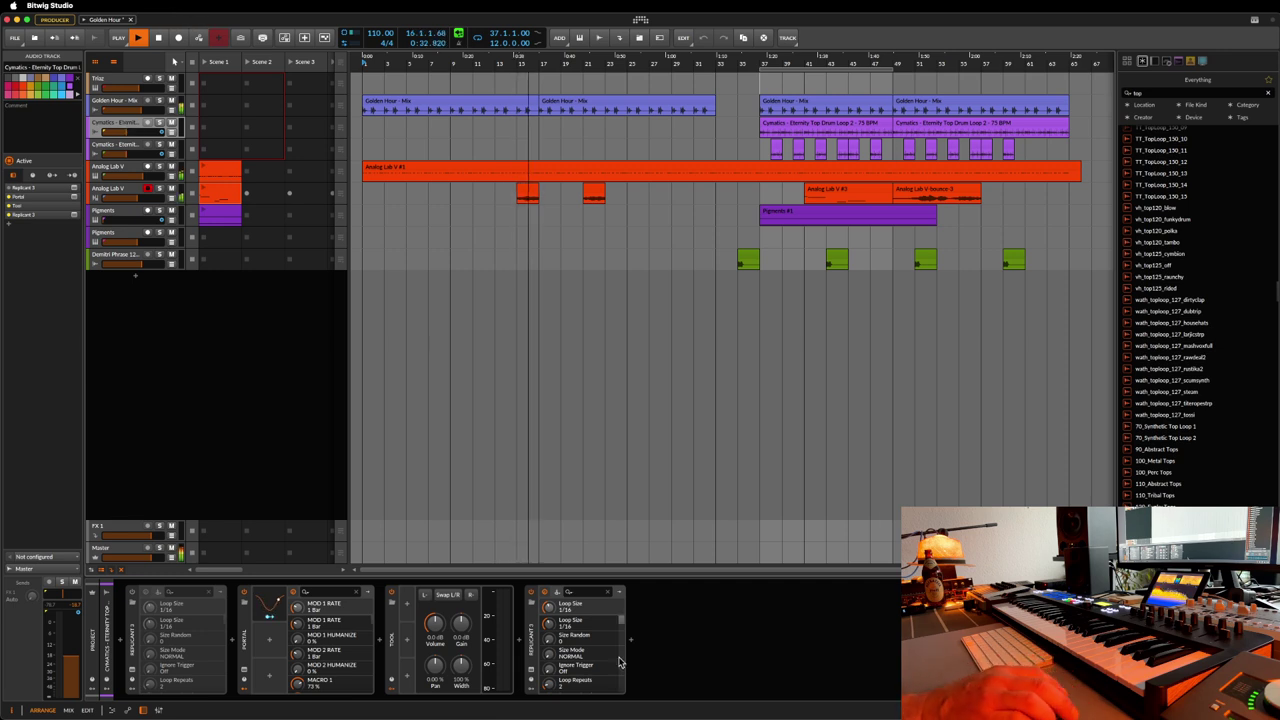
click(532, 673)
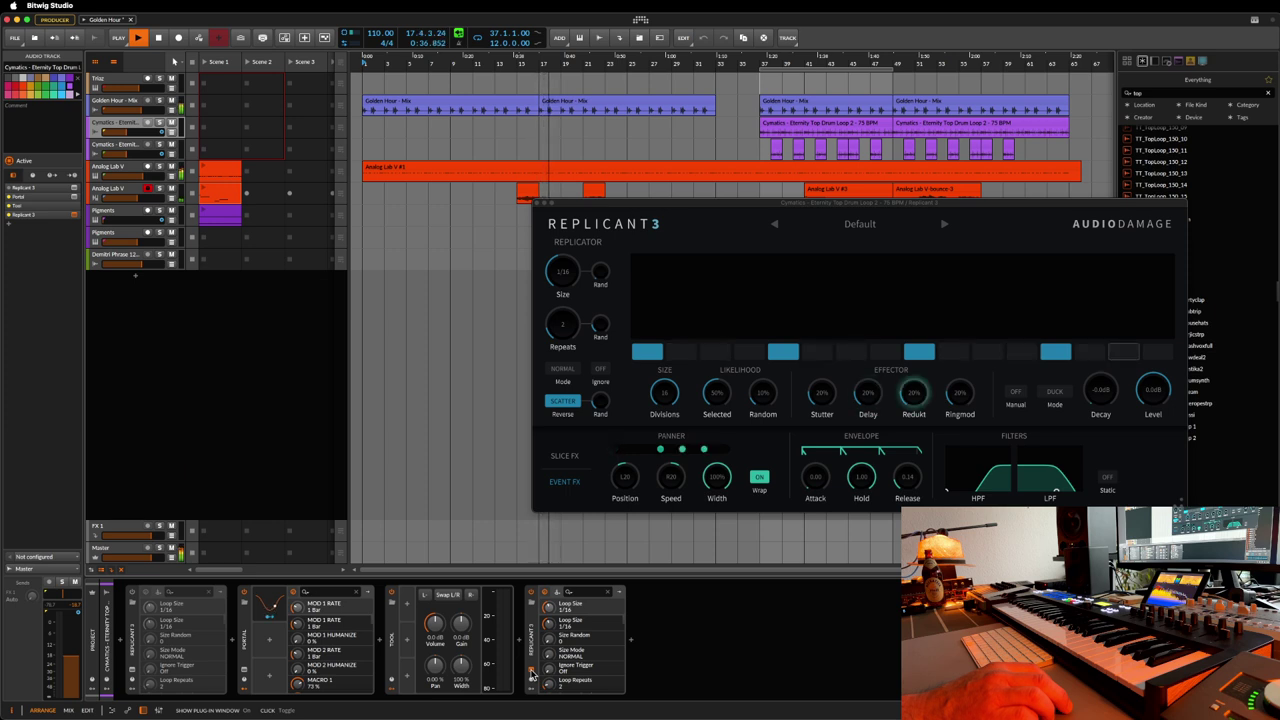
click(532, 673)
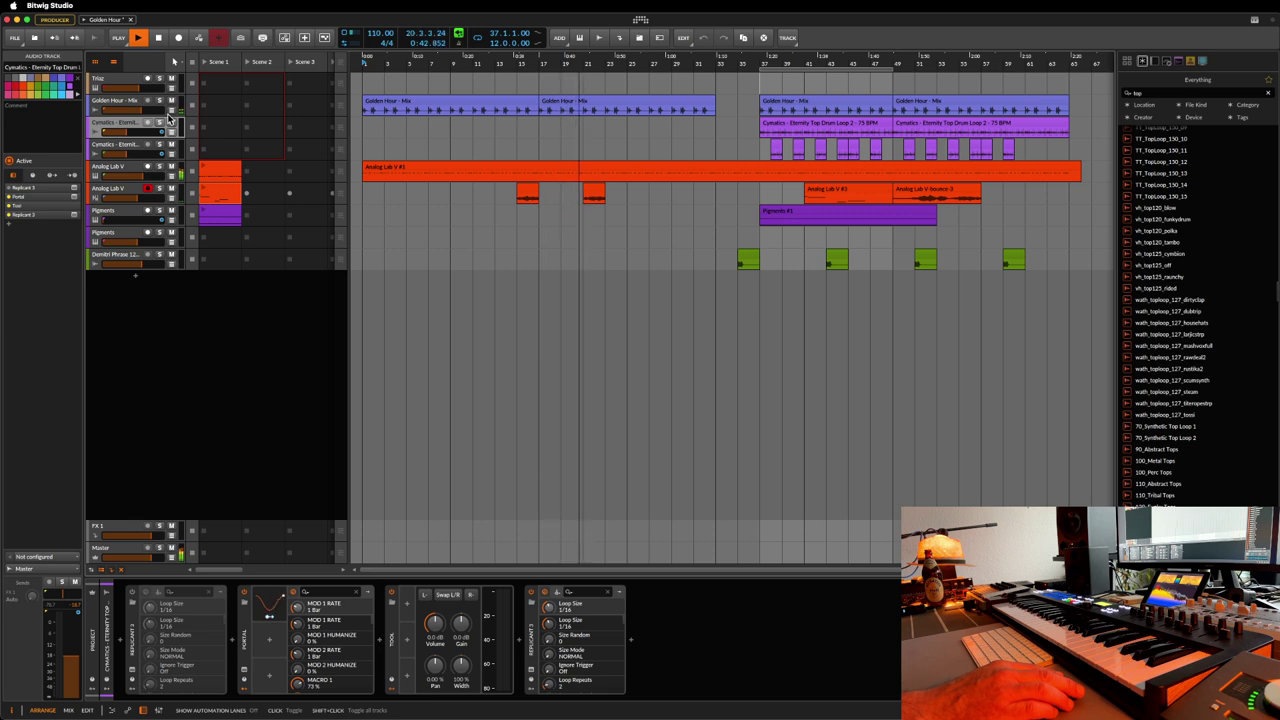
- Solo the first Analog Lab V track to listen to it and show its device chain
click(158, 167)
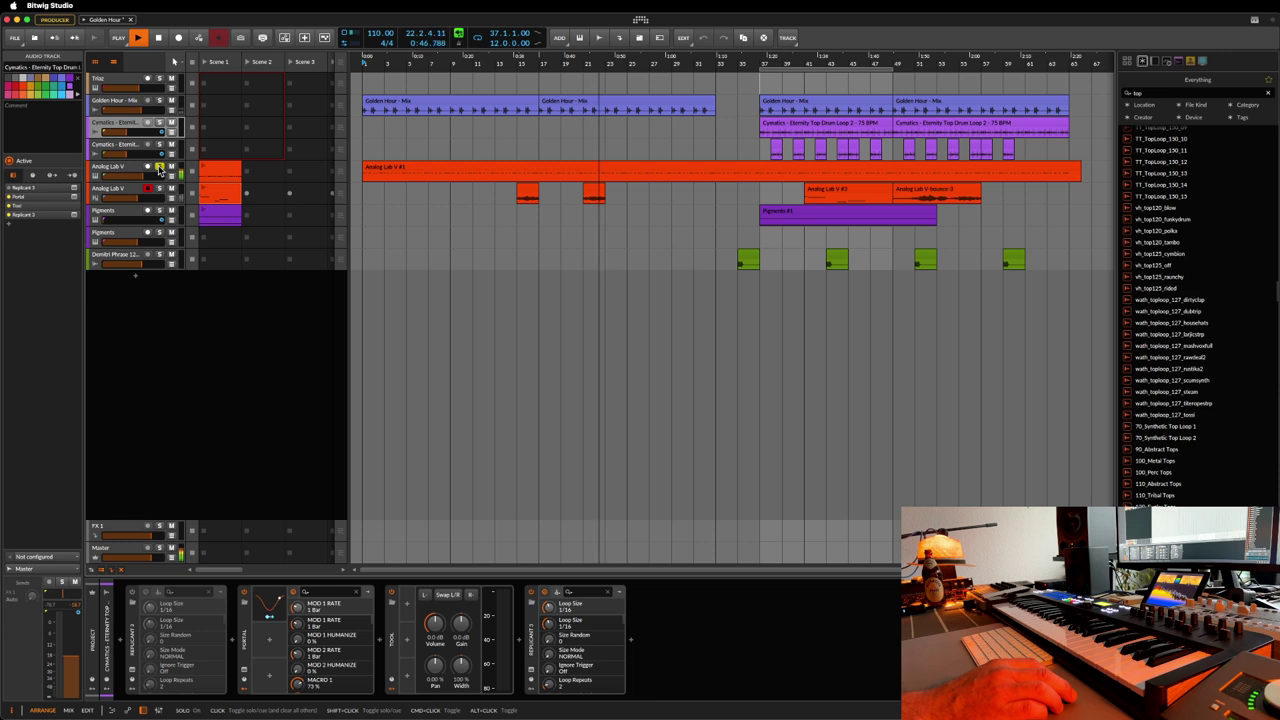
click(121, 173)
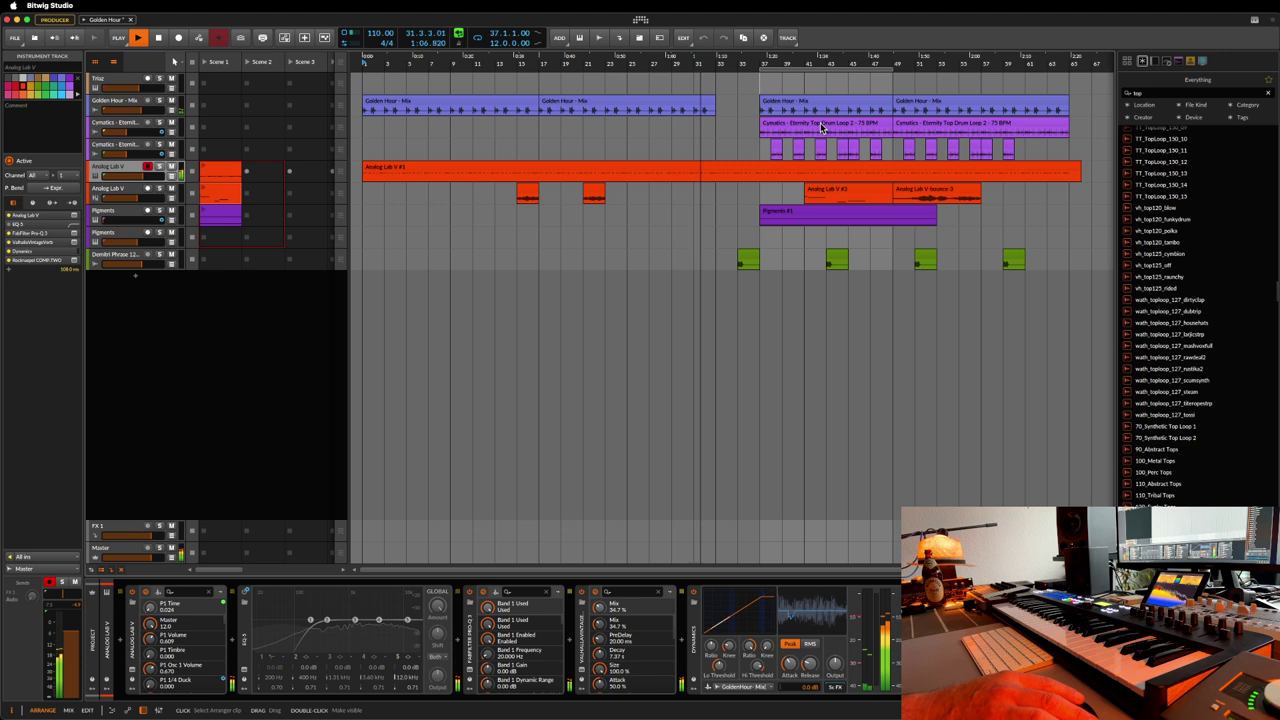
- Open EchoBoy on the Demitri Phrase 12 track and, with the track soloed, set the echo's Feedback to 0.99
click(135, 255)
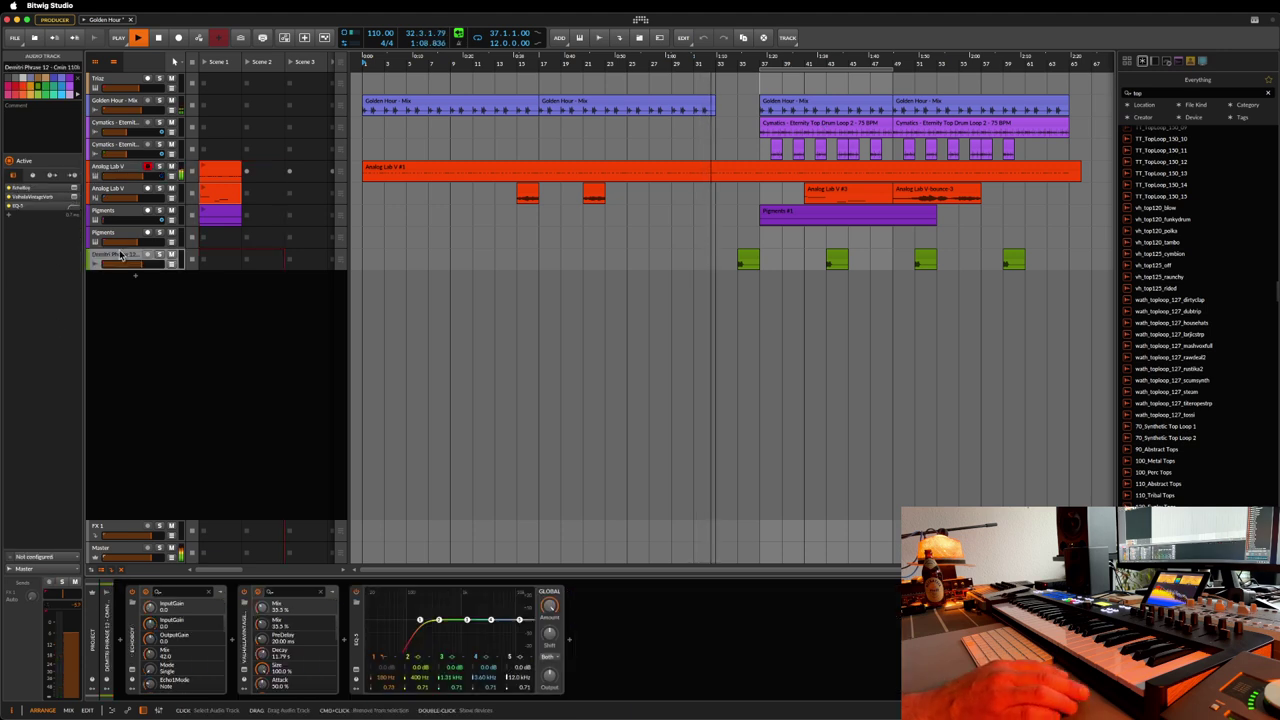
click(130, 673)
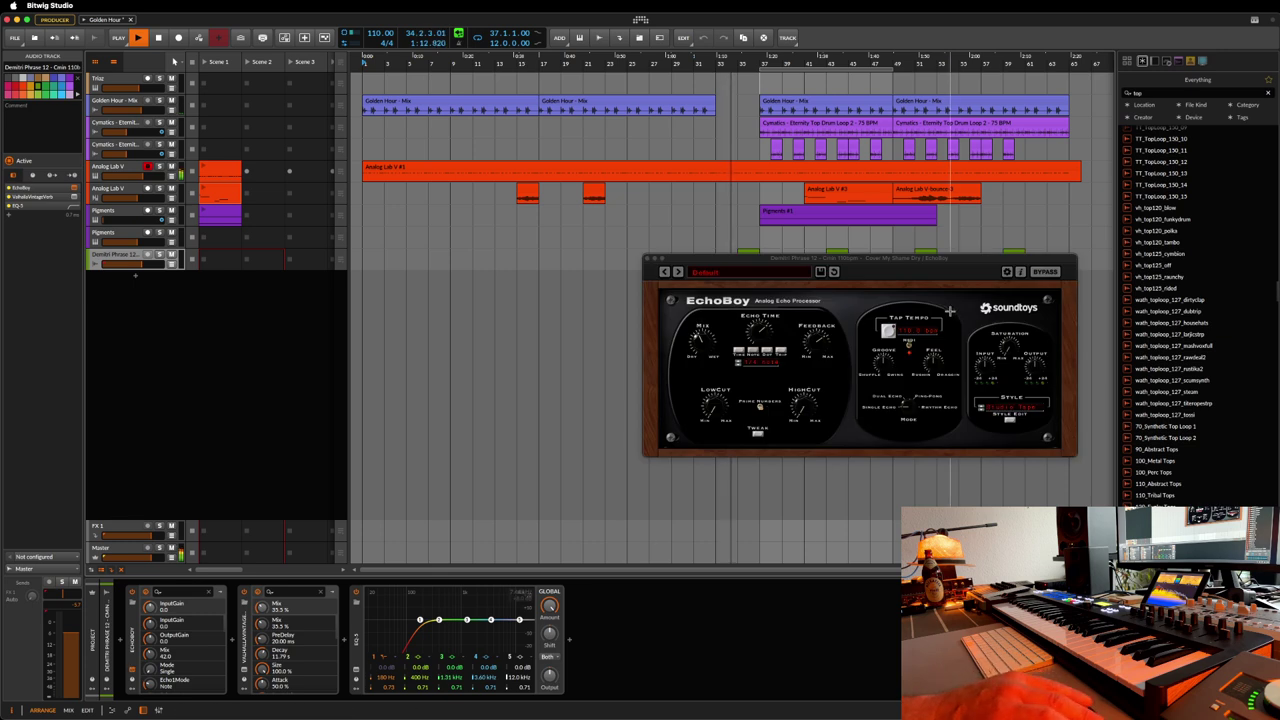
drag(922, 263, 519, 298)
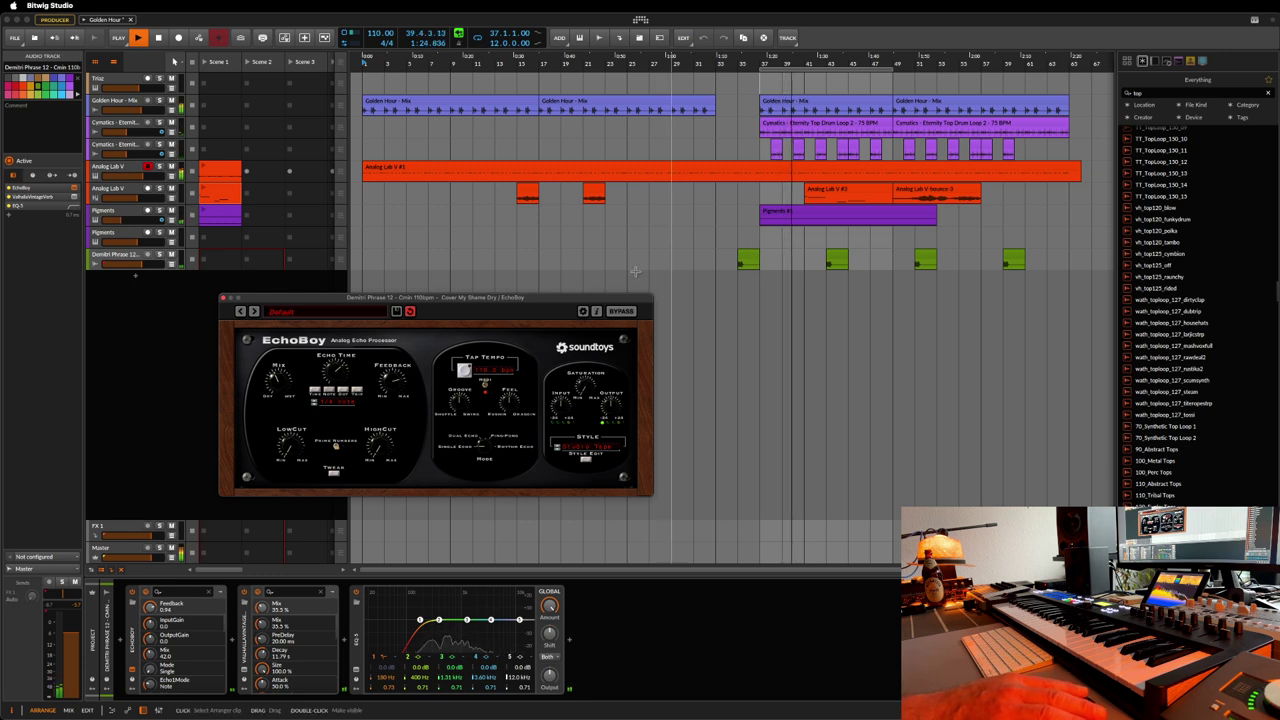
click(158, 257)
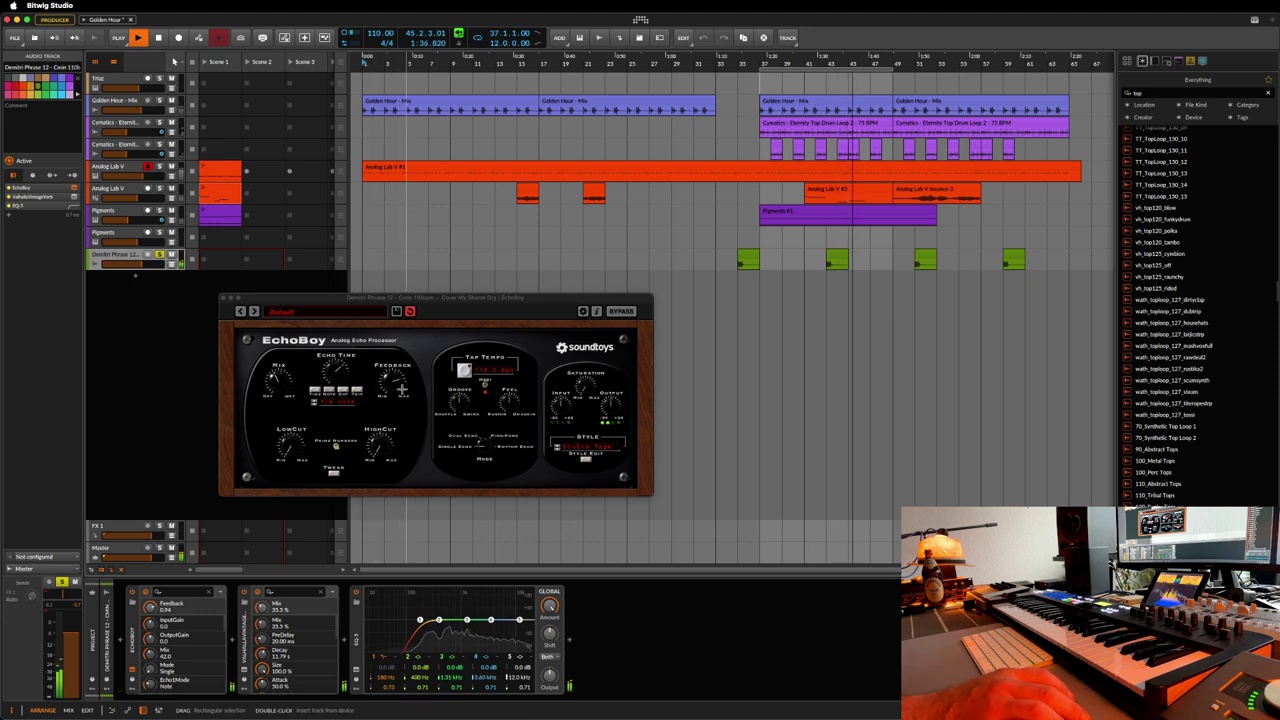
click(394, 387)
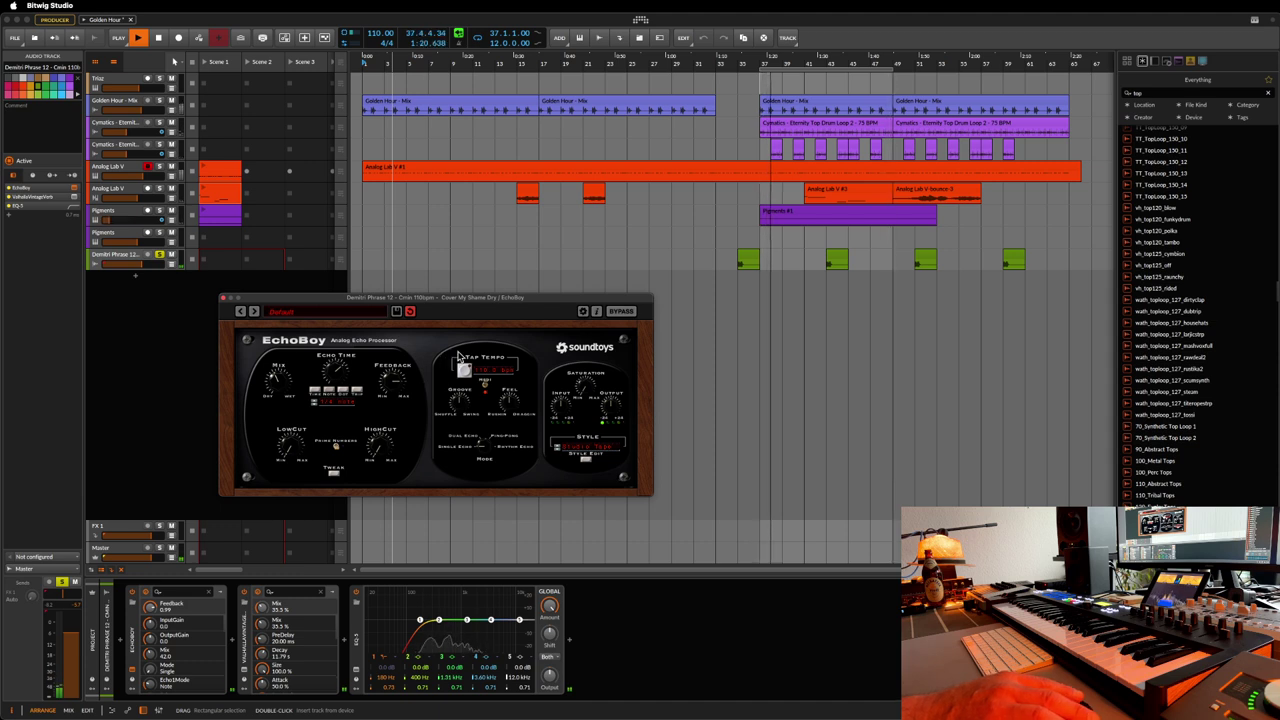
- Set EchoBoy's echo time to a 1/4 note, unsolo the Demitri Phrase 12 track and save the project
click(840, 260)
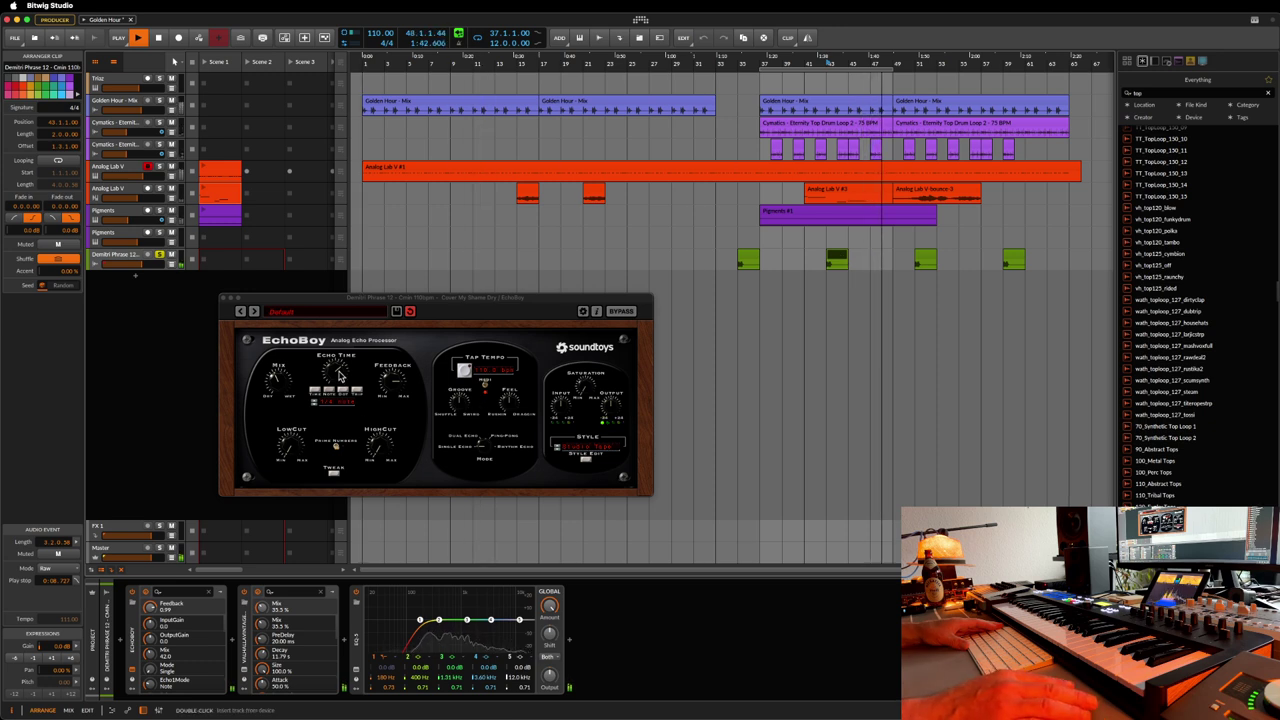
drag(339, 375, 328, 370)
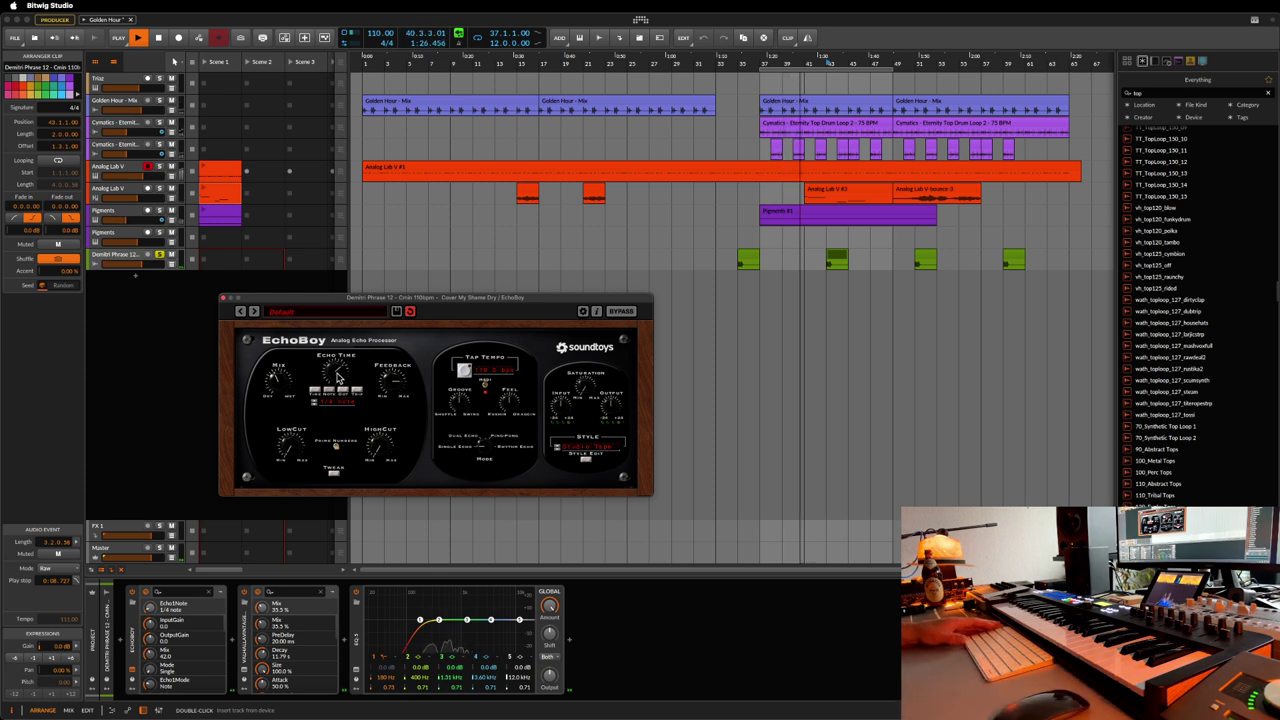
click(158, 256)
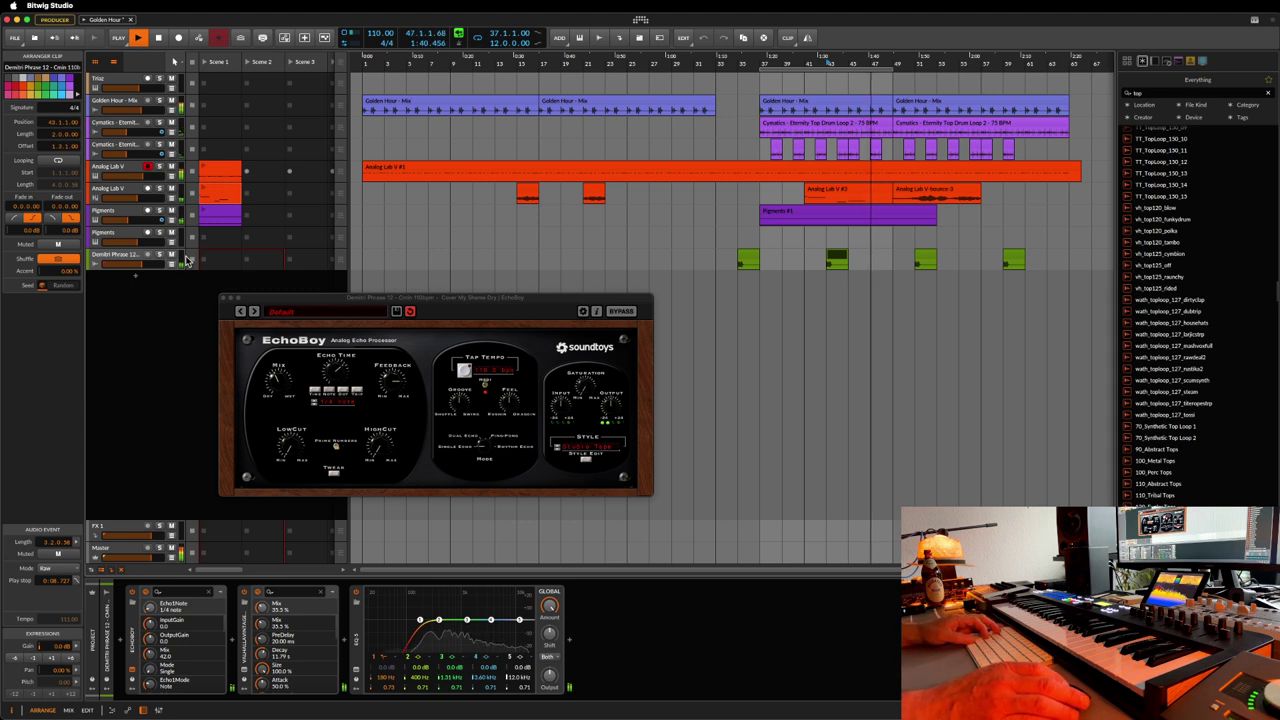
key(super+s)
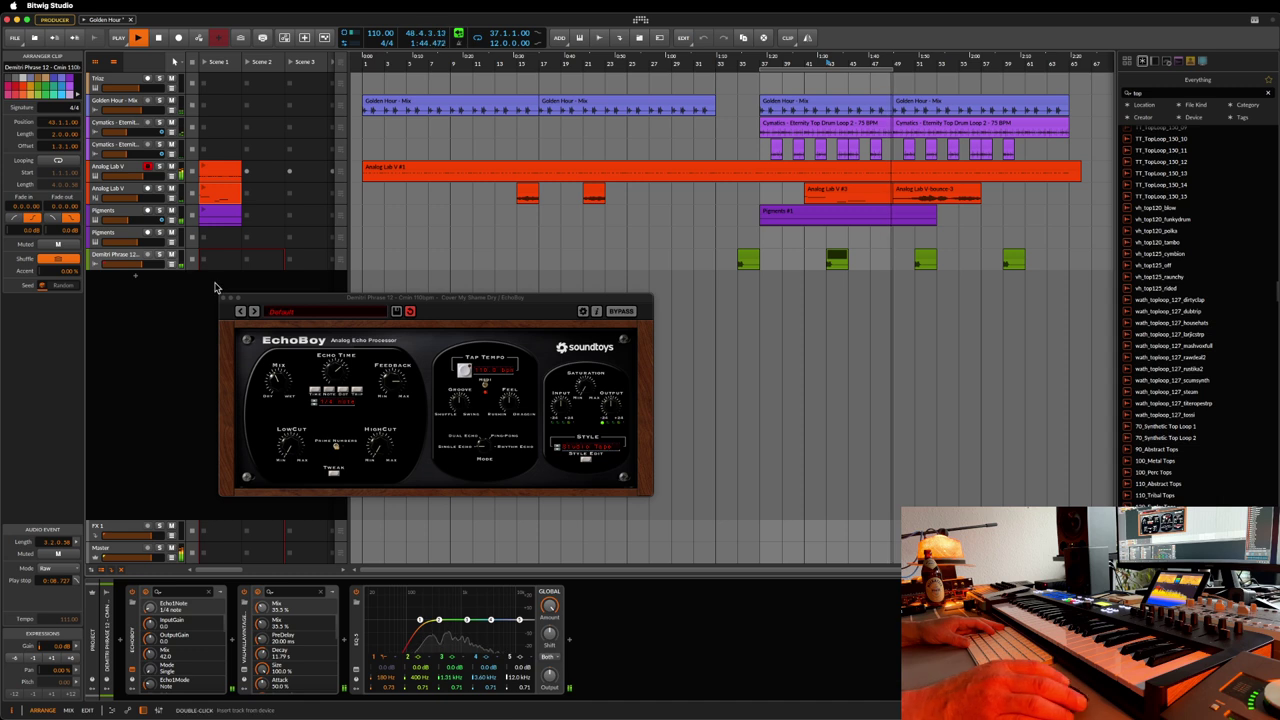
- Solo the Cymatics Eternity Top Drum Loop 2 track and show its device chain
click(172, 128)
click(159, 122)
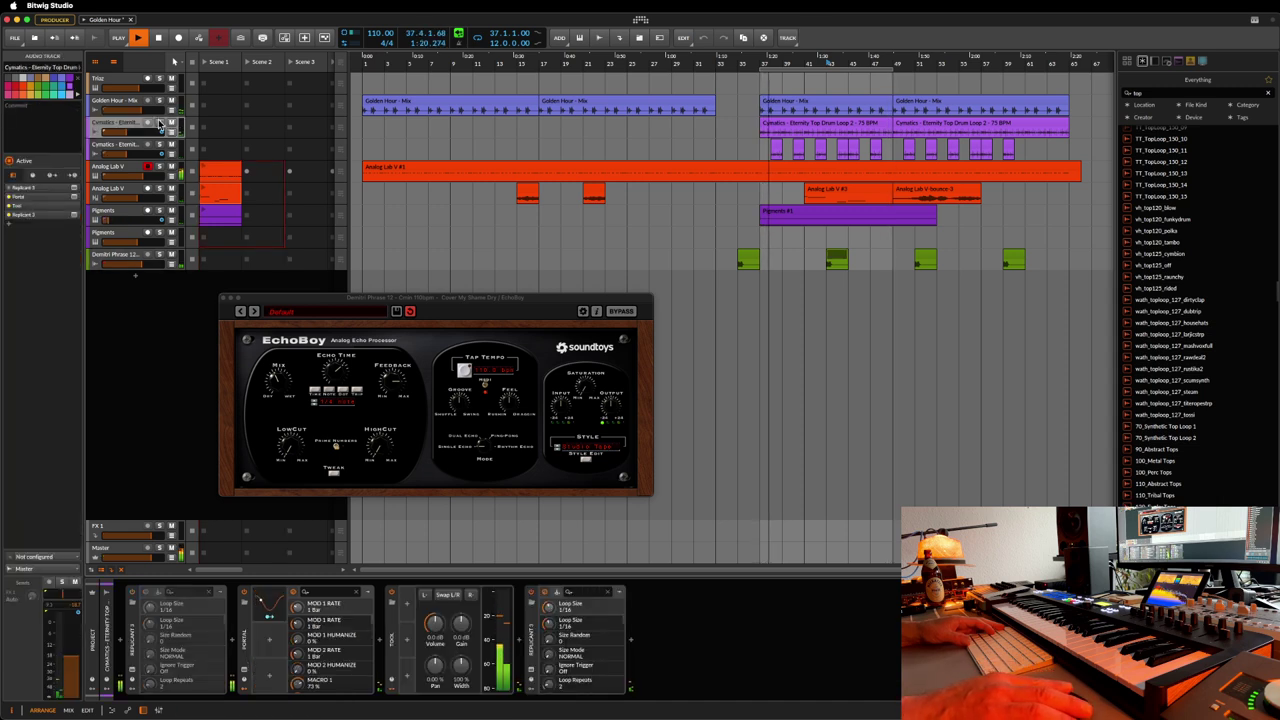
click(631, 643)
text(portal)
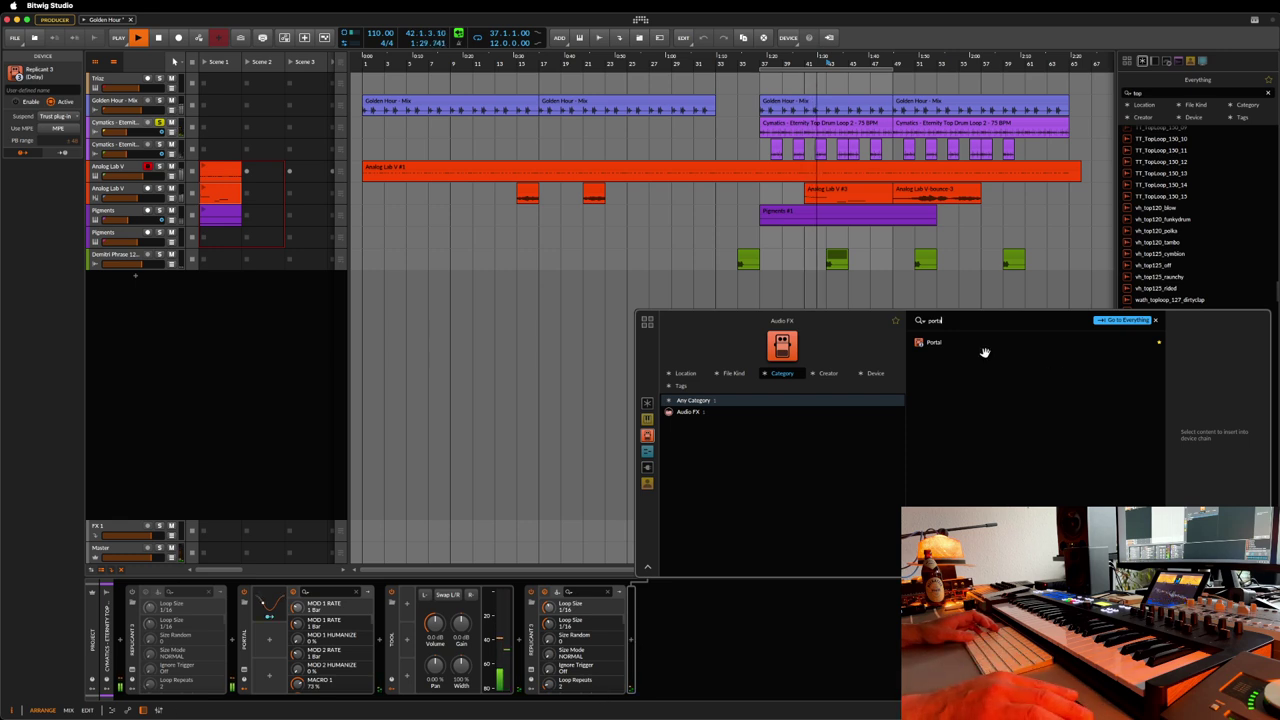
click(985, 345)
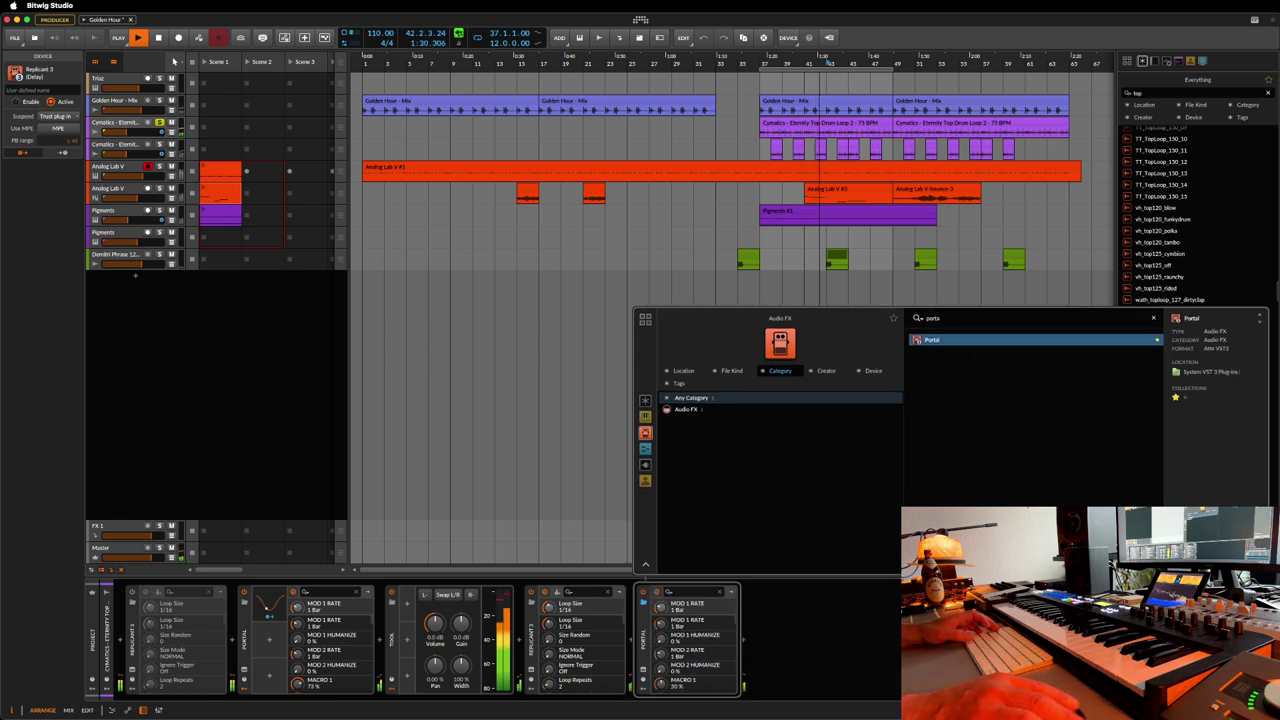
key(Return)
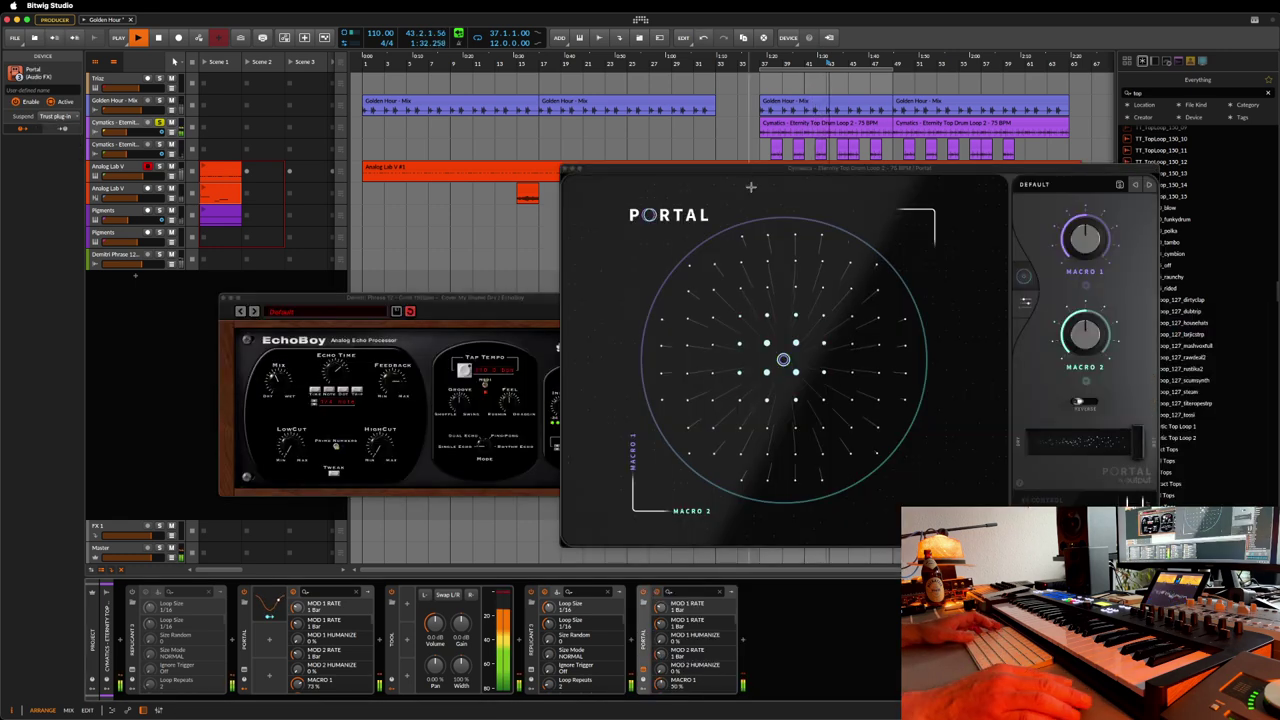
click(1048, 188)
key(Down)
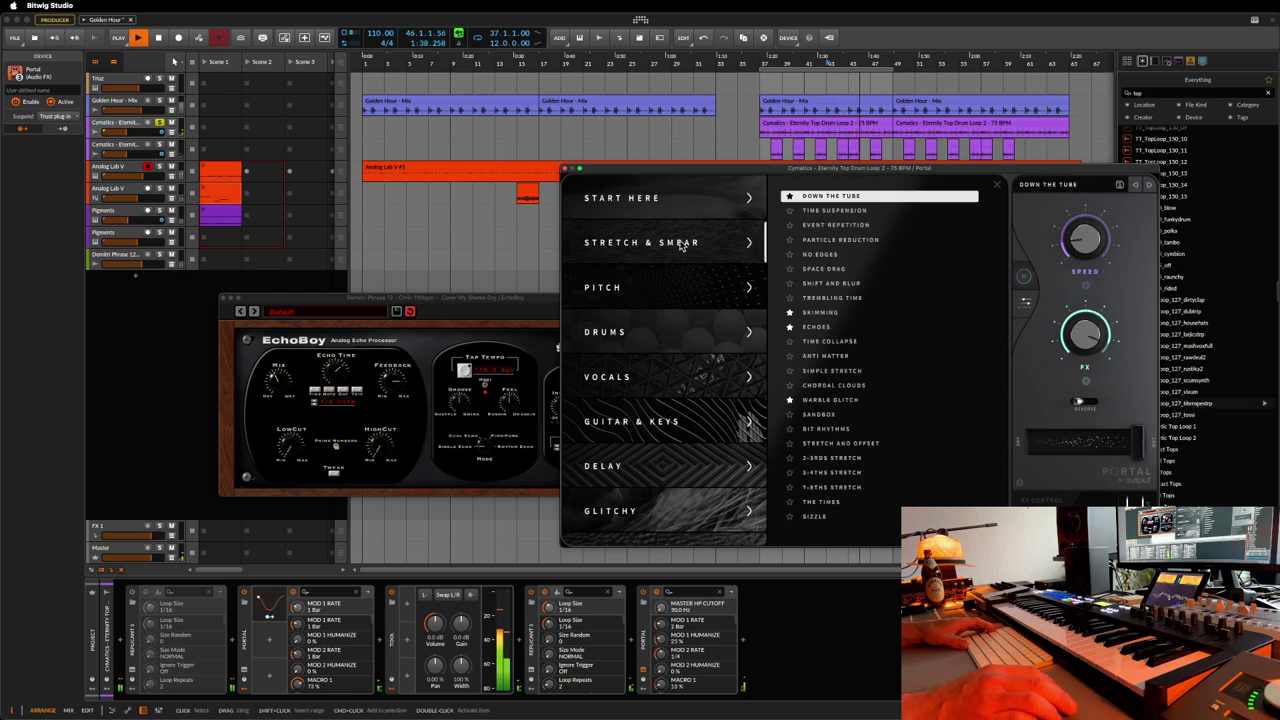
click(567, 169)
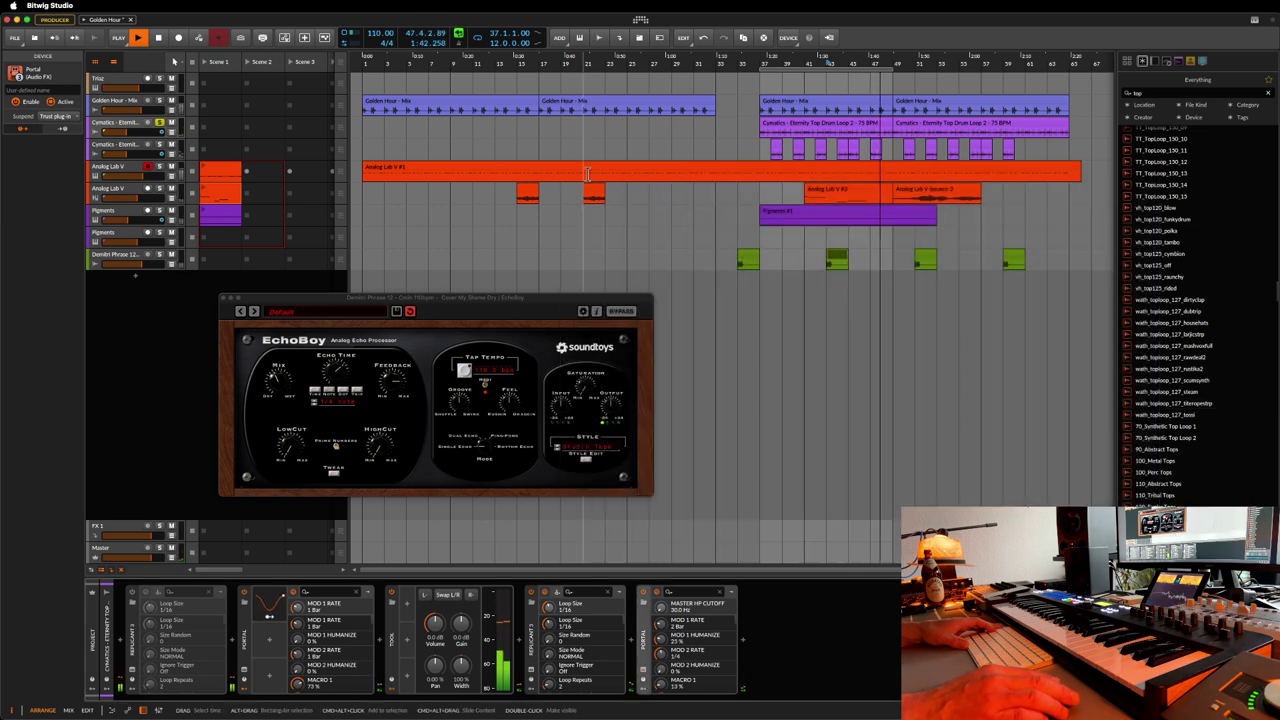
key(Delete)
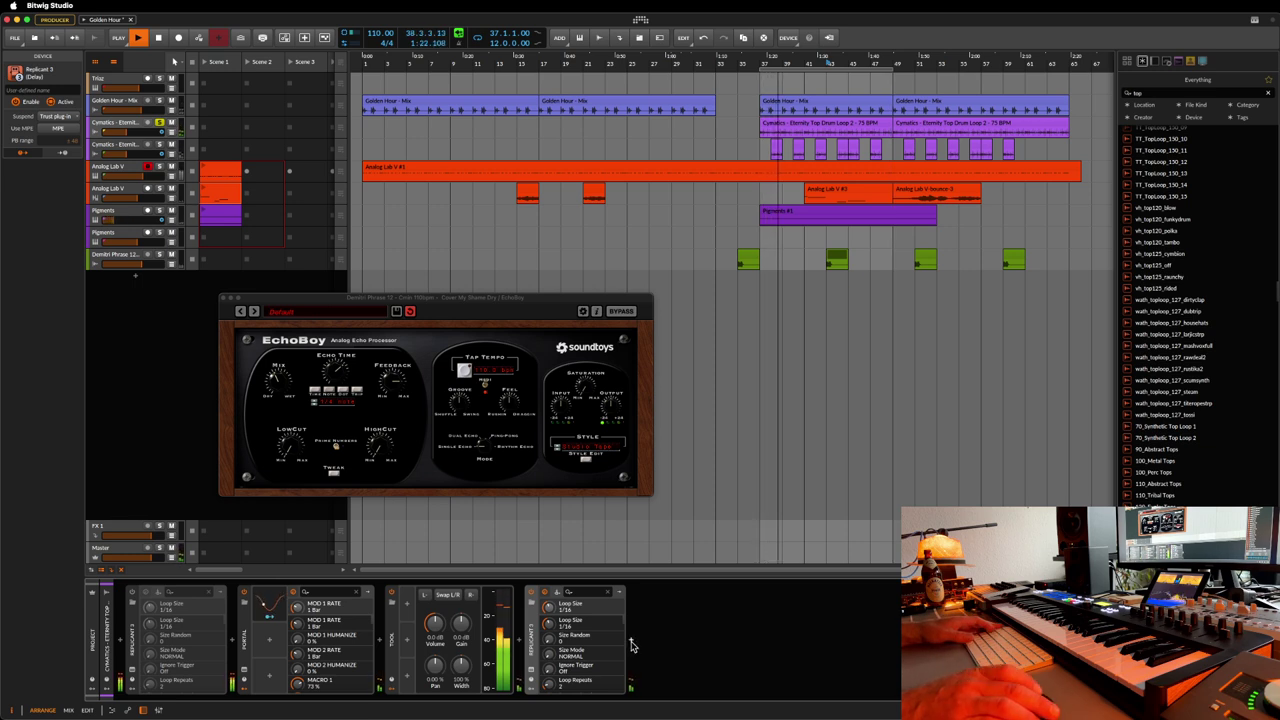
- Add a Chain container at the end of the drum loop's device chain, after the last Replicant 3
click(630, 643)
text(cha)
click(1041, 354)
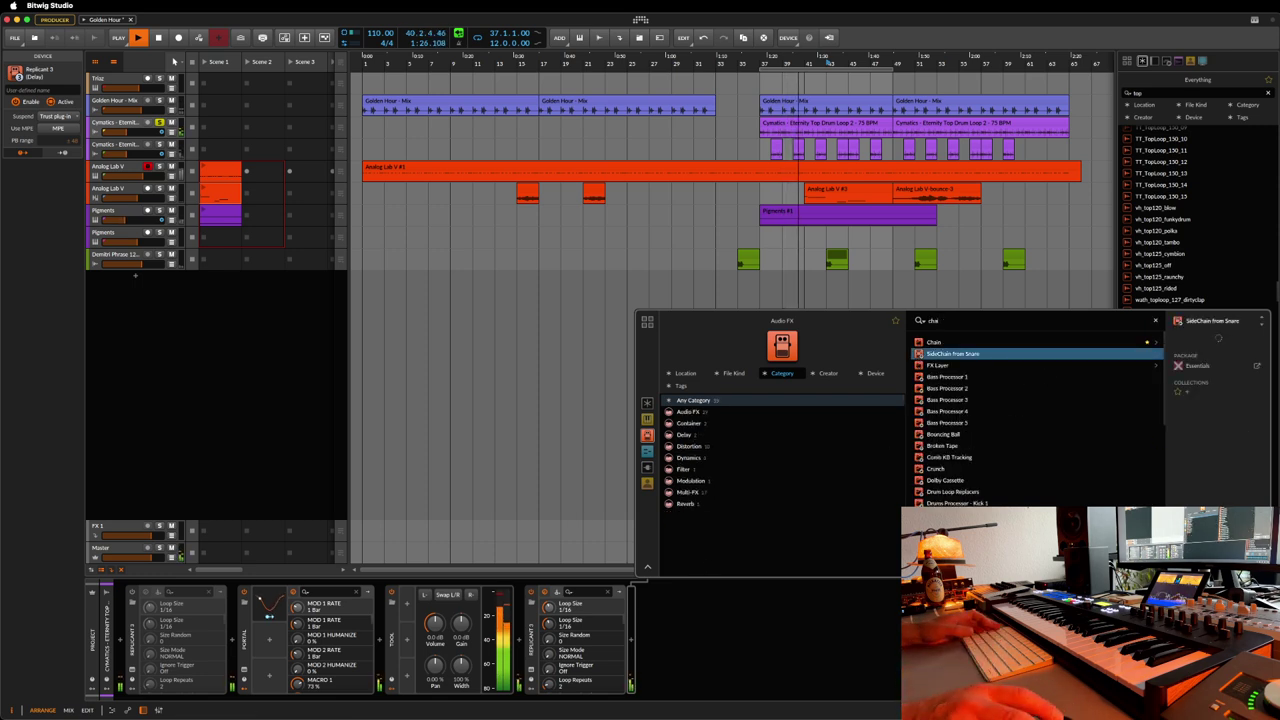
key(Up)
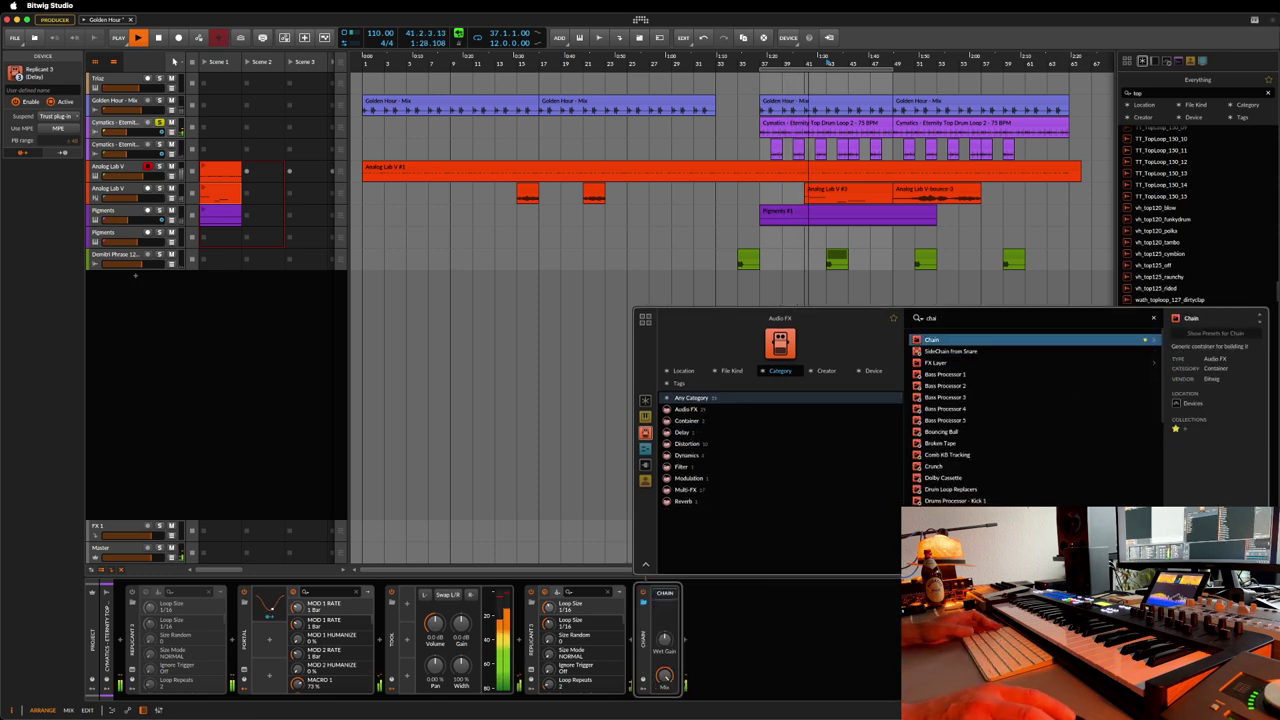
key(Return)
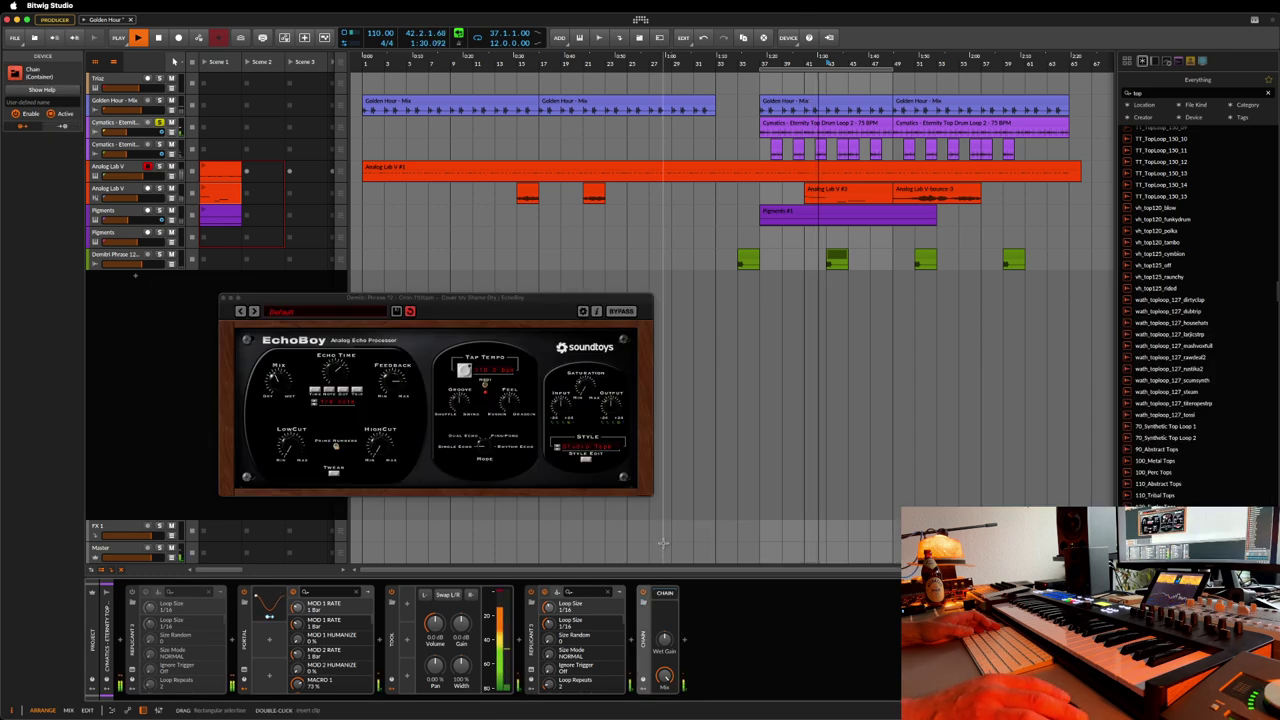
- Insert the Portal effect inside the new Chain container
double_click(686, 612)
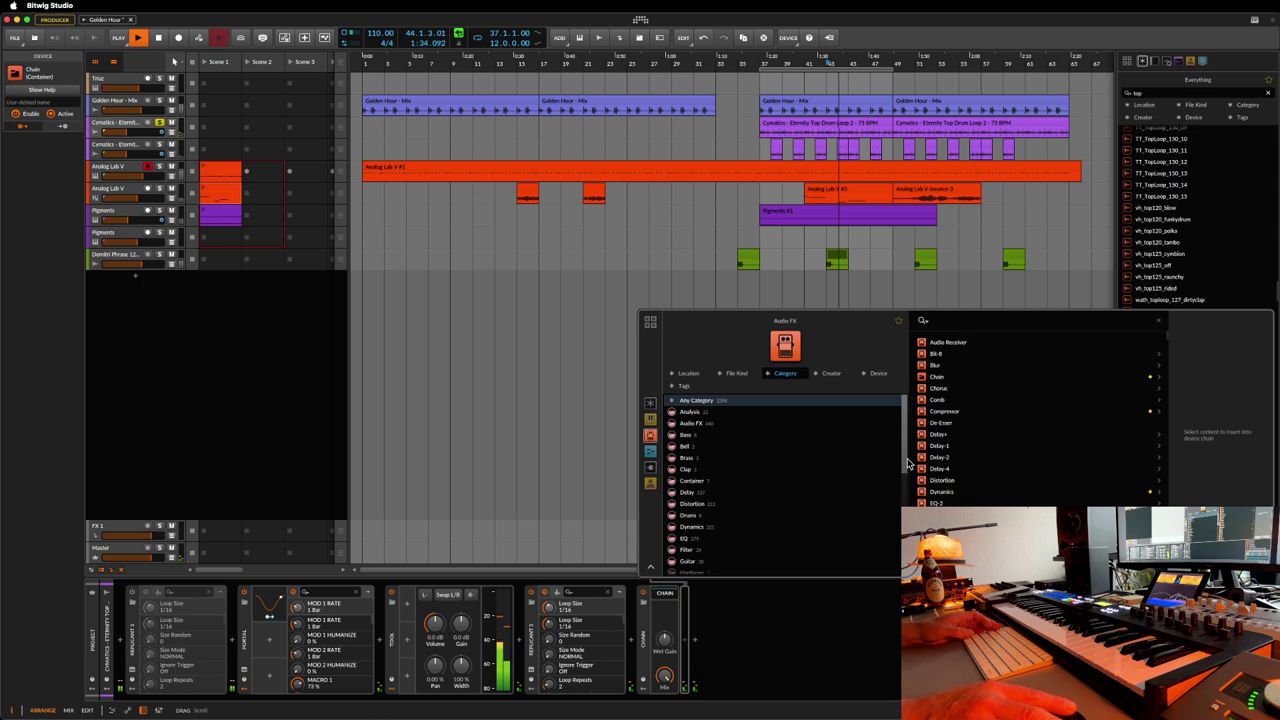
text(port)
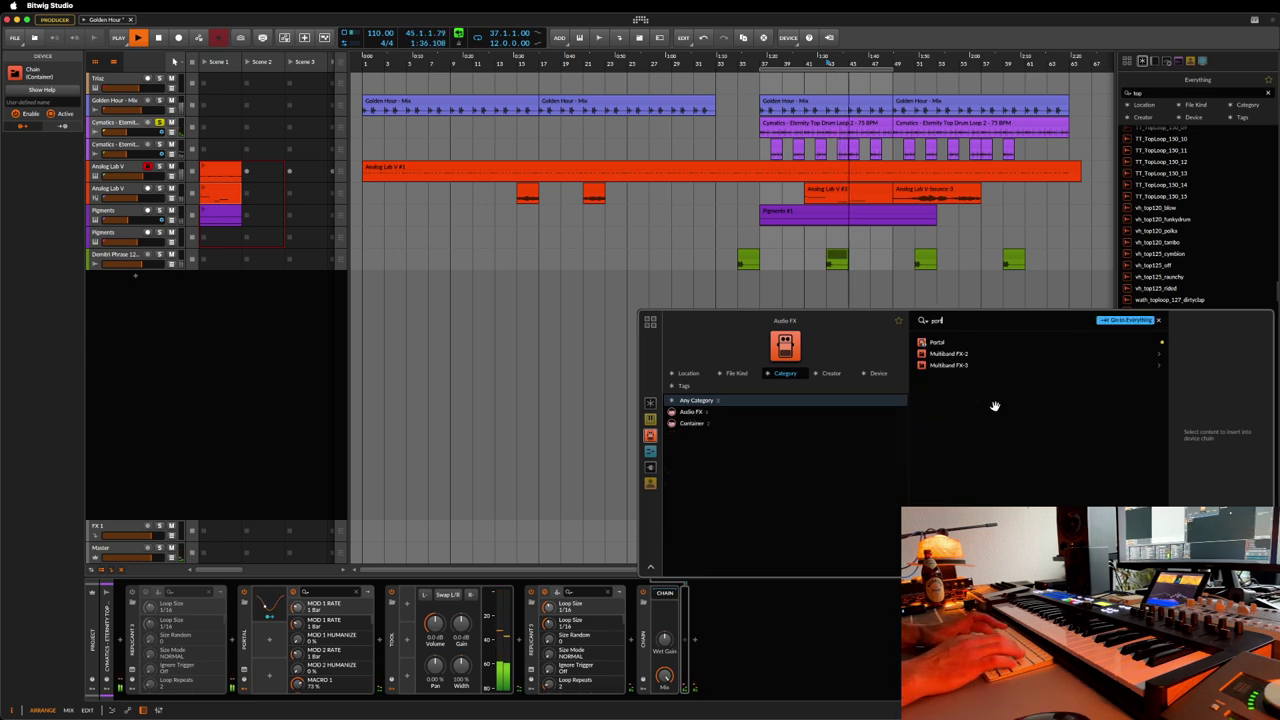
key(Down)
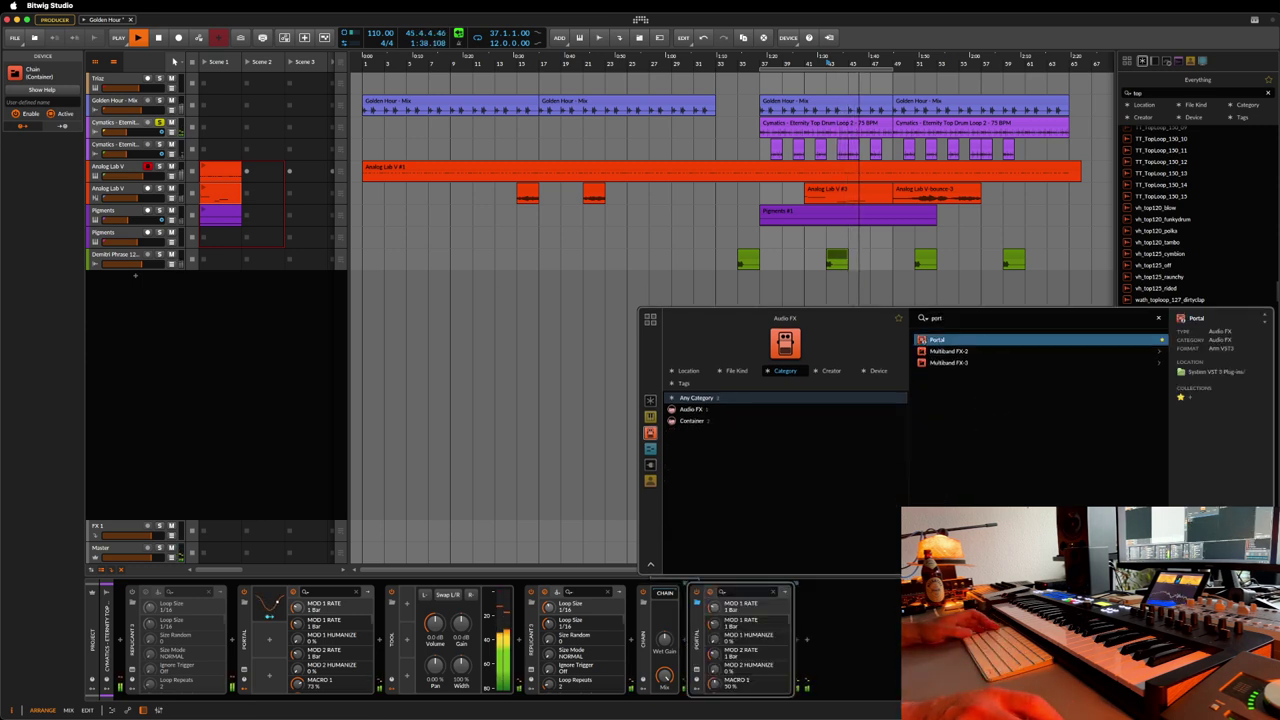
key(Return)
- Audition Portal's The Great Slowness preset and the Stretch & Smear presets Down the Tube, Skimming, No Edges and Particle Reduction
click(893, 198)
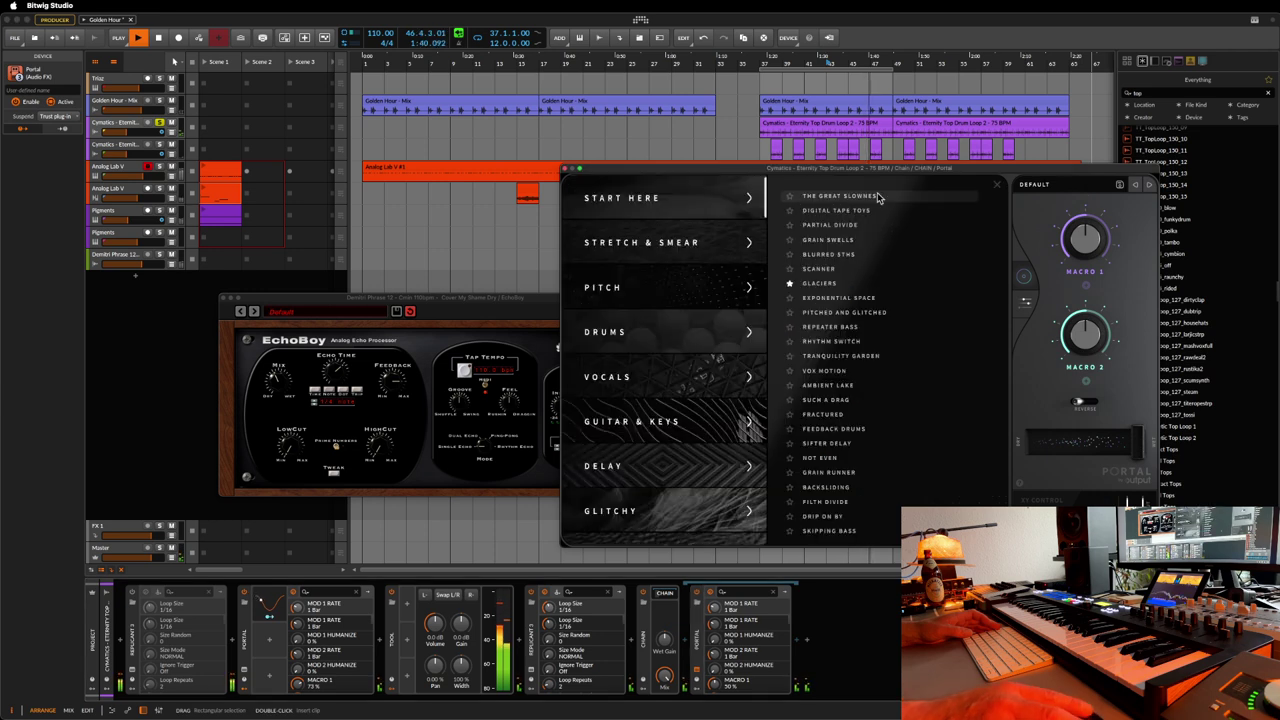
click(860, 199)
click(650, 246)
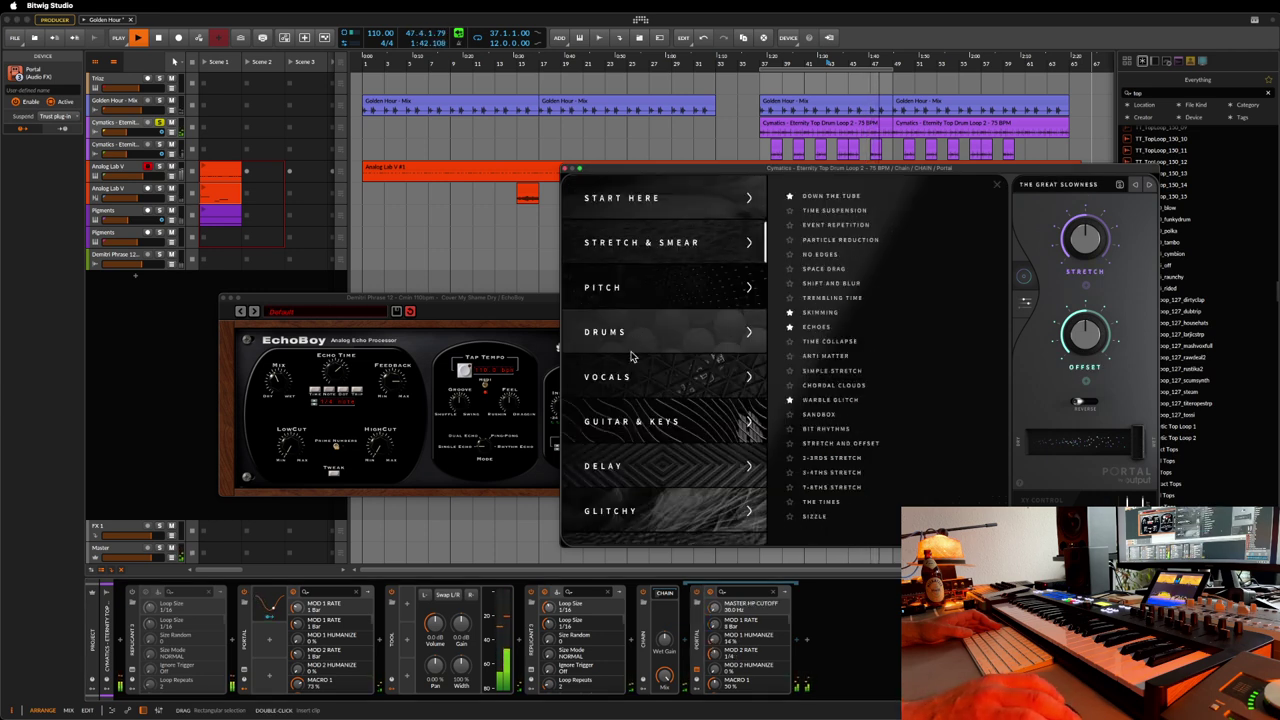
click(830, 196)
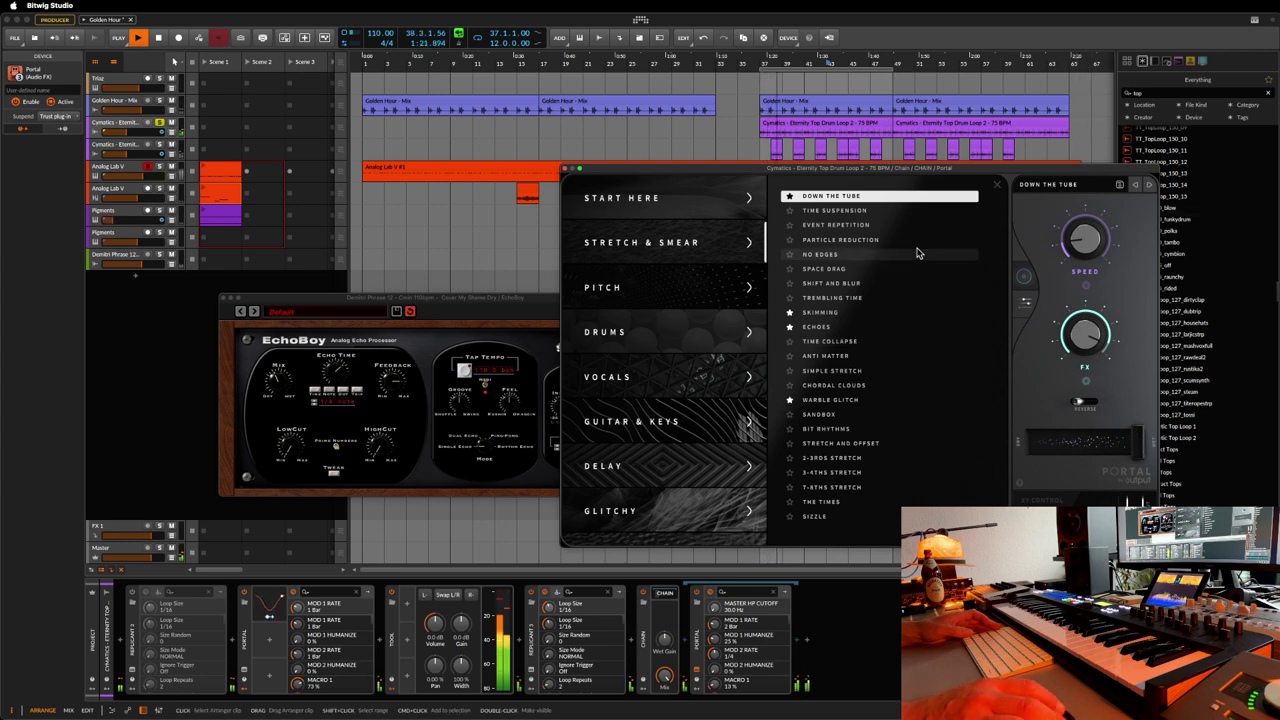
click(838, 314)
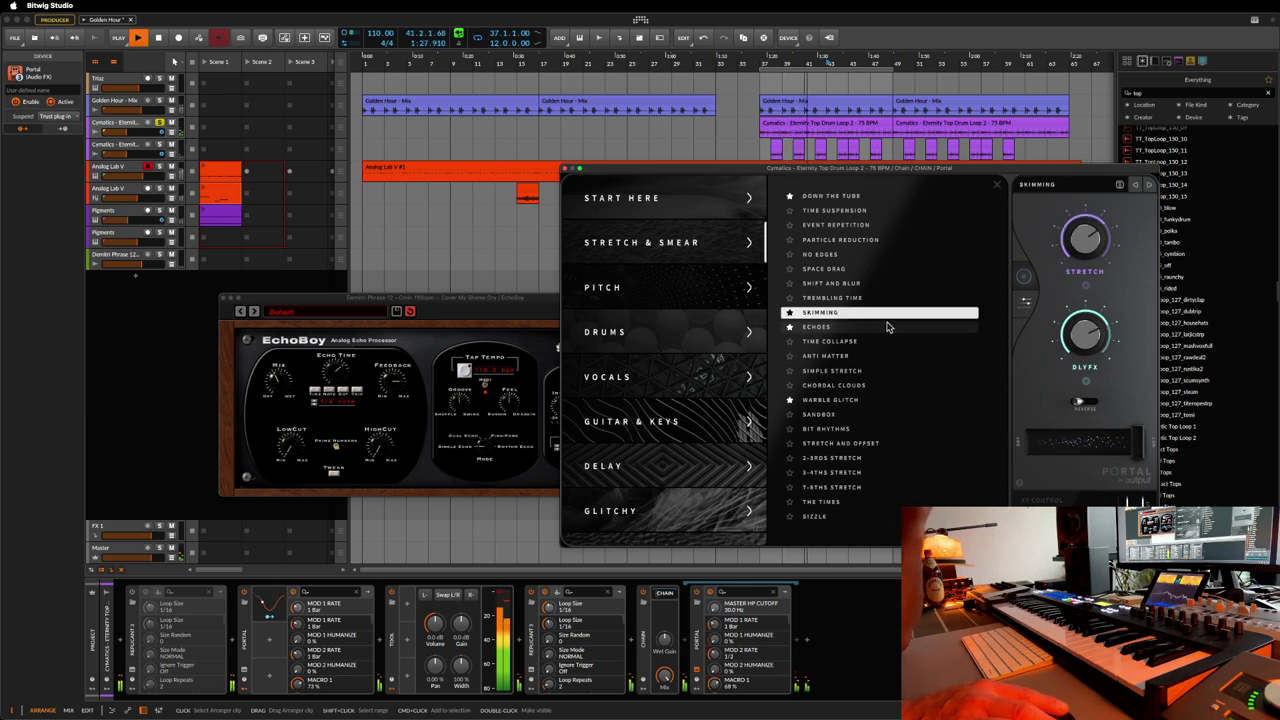
click(843, 256)
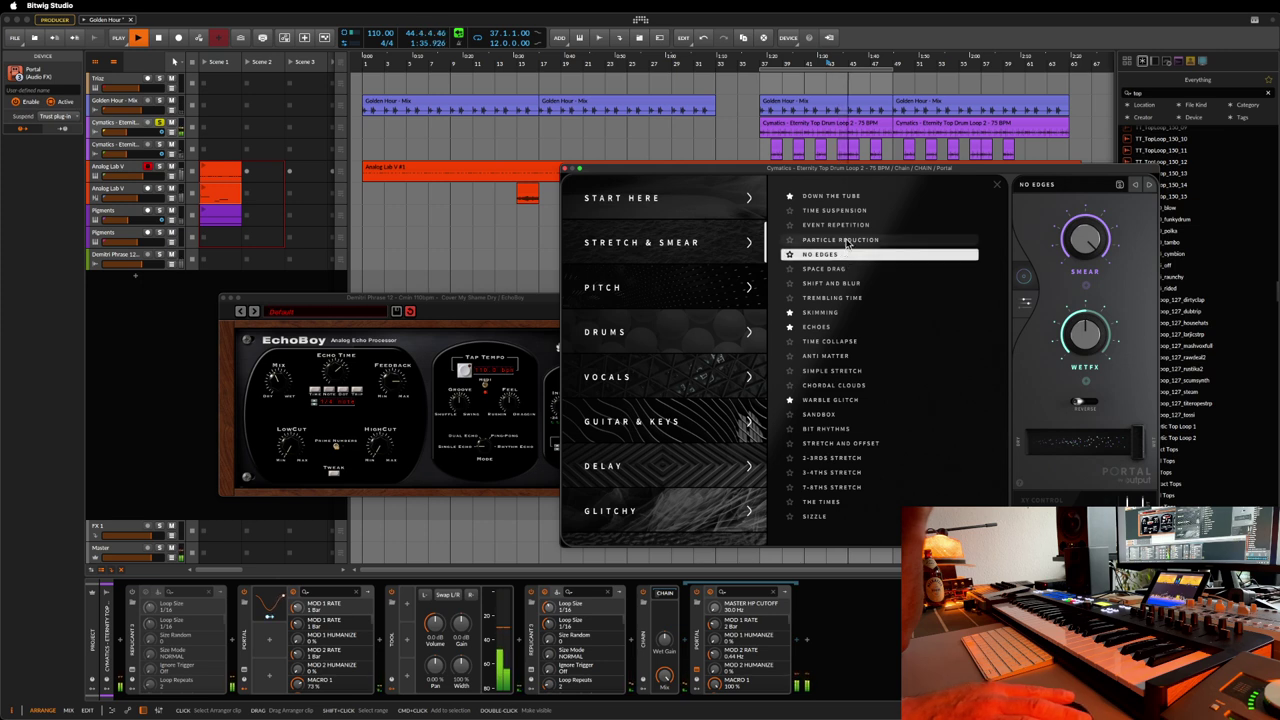
click(930, 241)
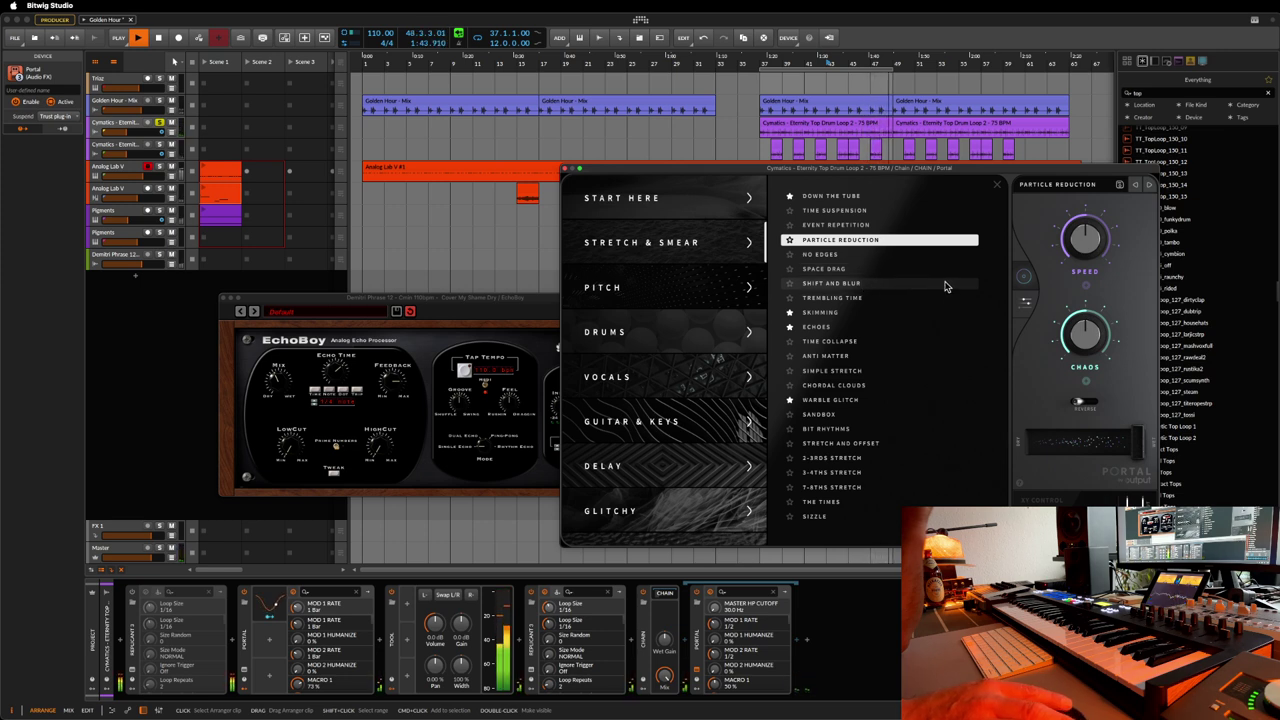
- Load Portal's Shift and Blur preset and set its Big Mod macro to 76%
click(860, 284)
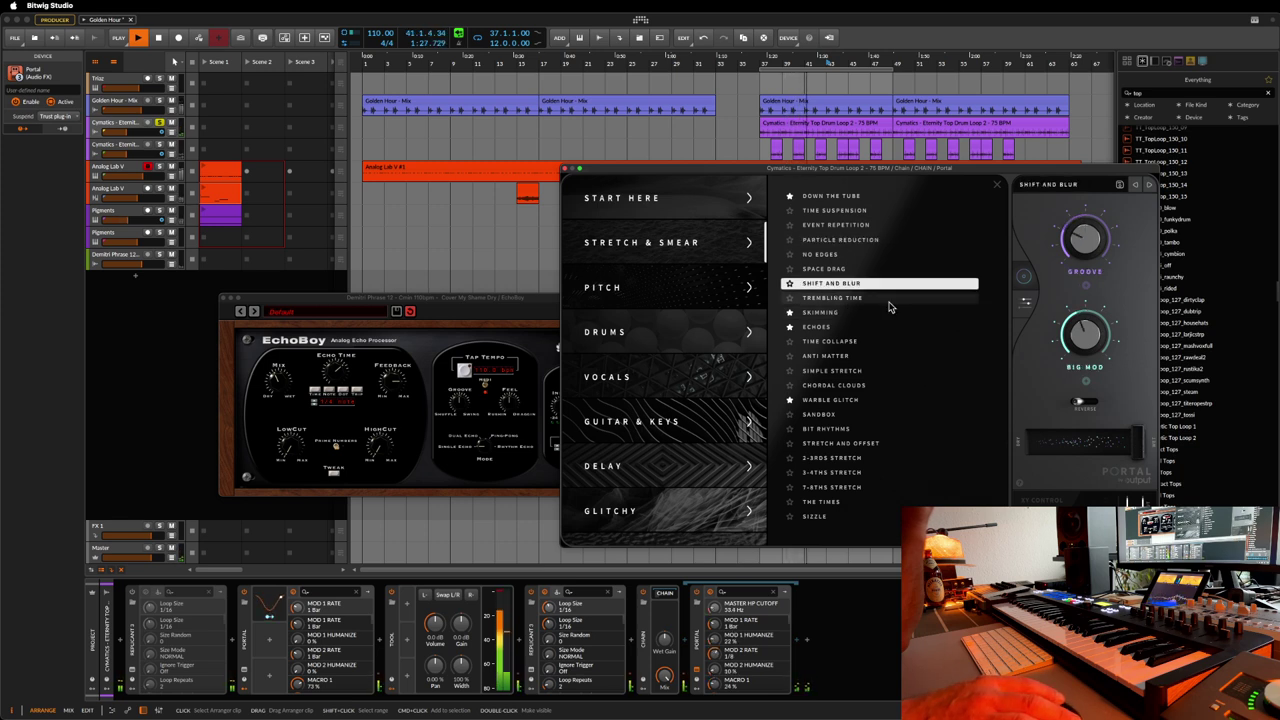
drag(1090, 345, 1082, 308)
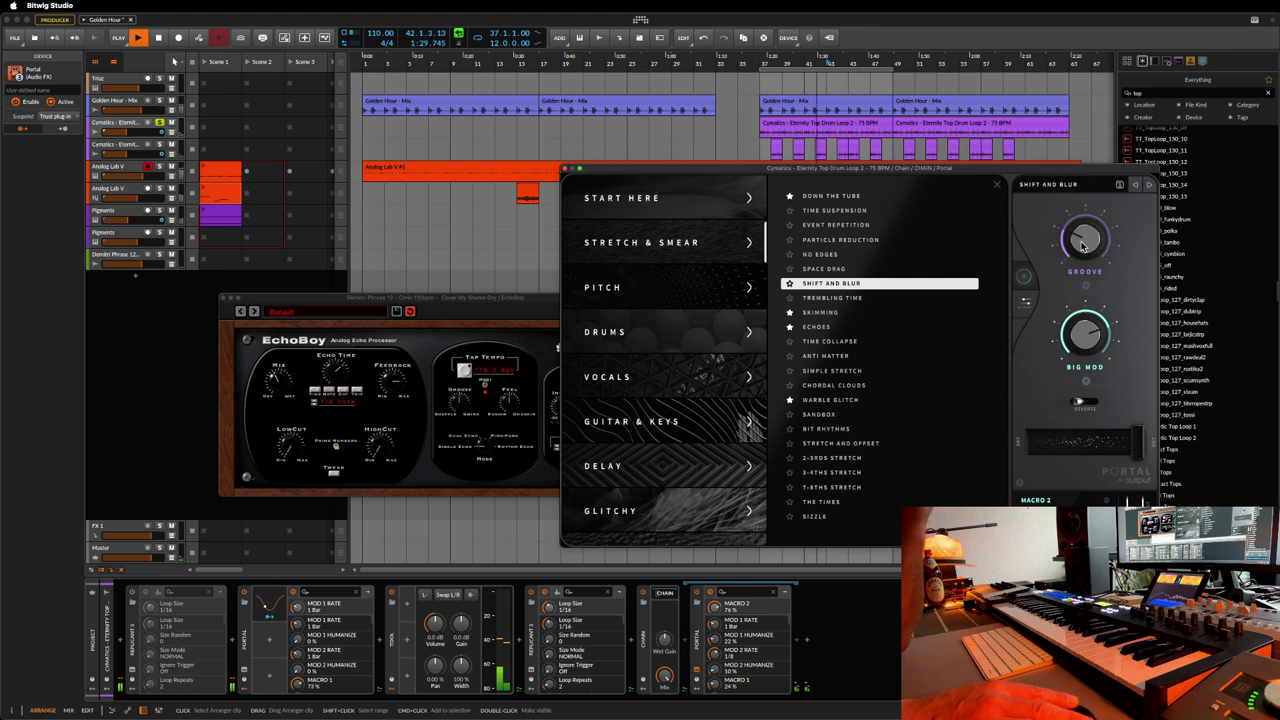
- Set Portal's Groove macro to 69% and close the Portal window
drag(1082, 250, 1088, 208)
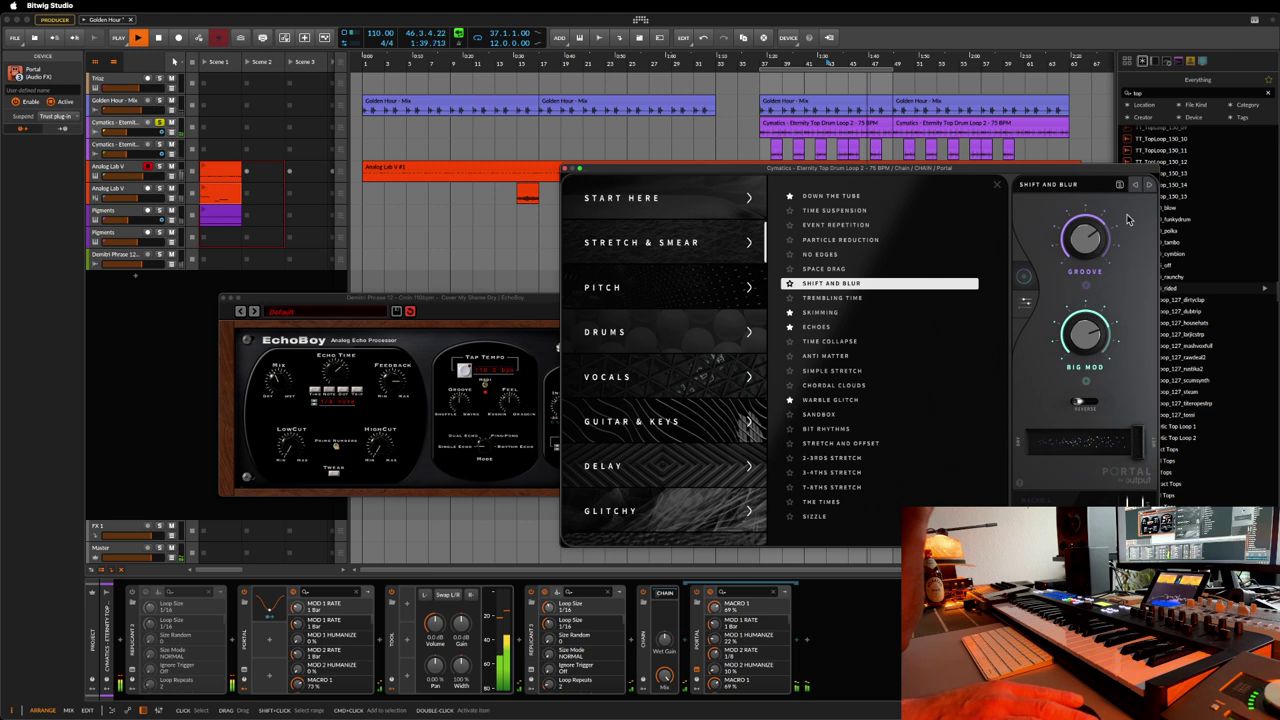
click(566, 169)
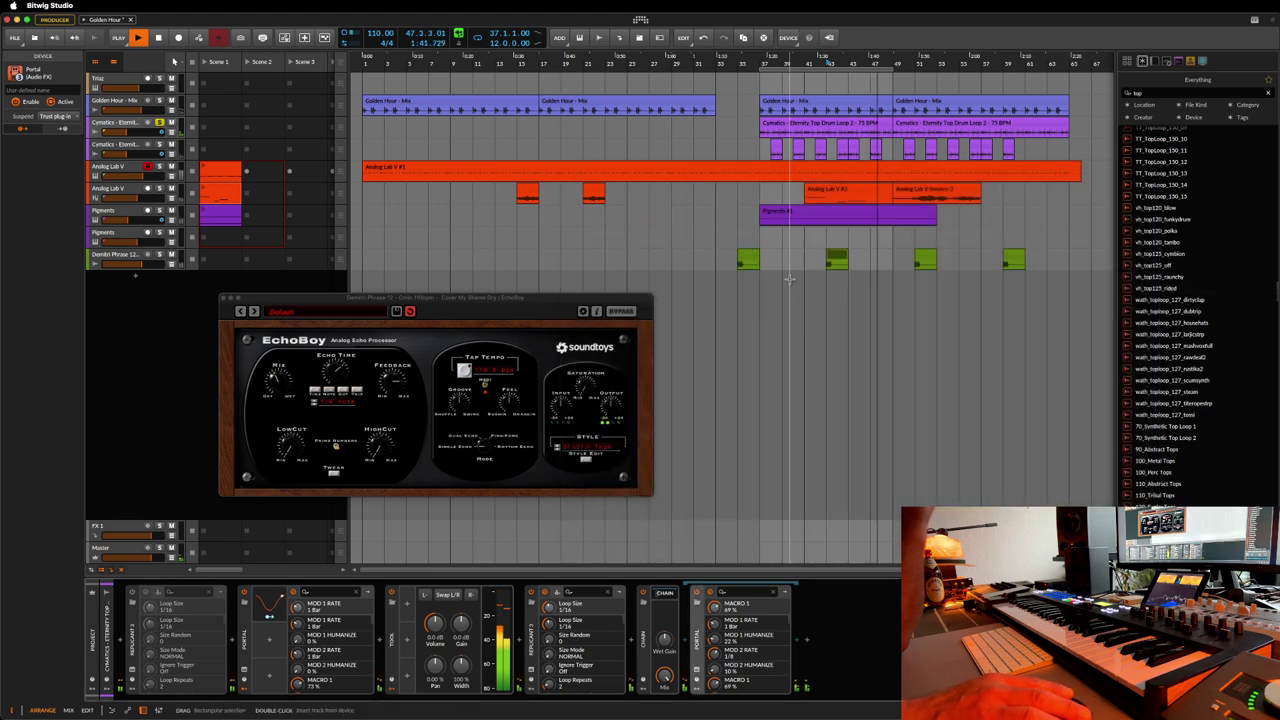
- Lower the wet/dry Mix of the Chain container holding Portal, and close the EchoBoy window
mouse_move(664, 676)
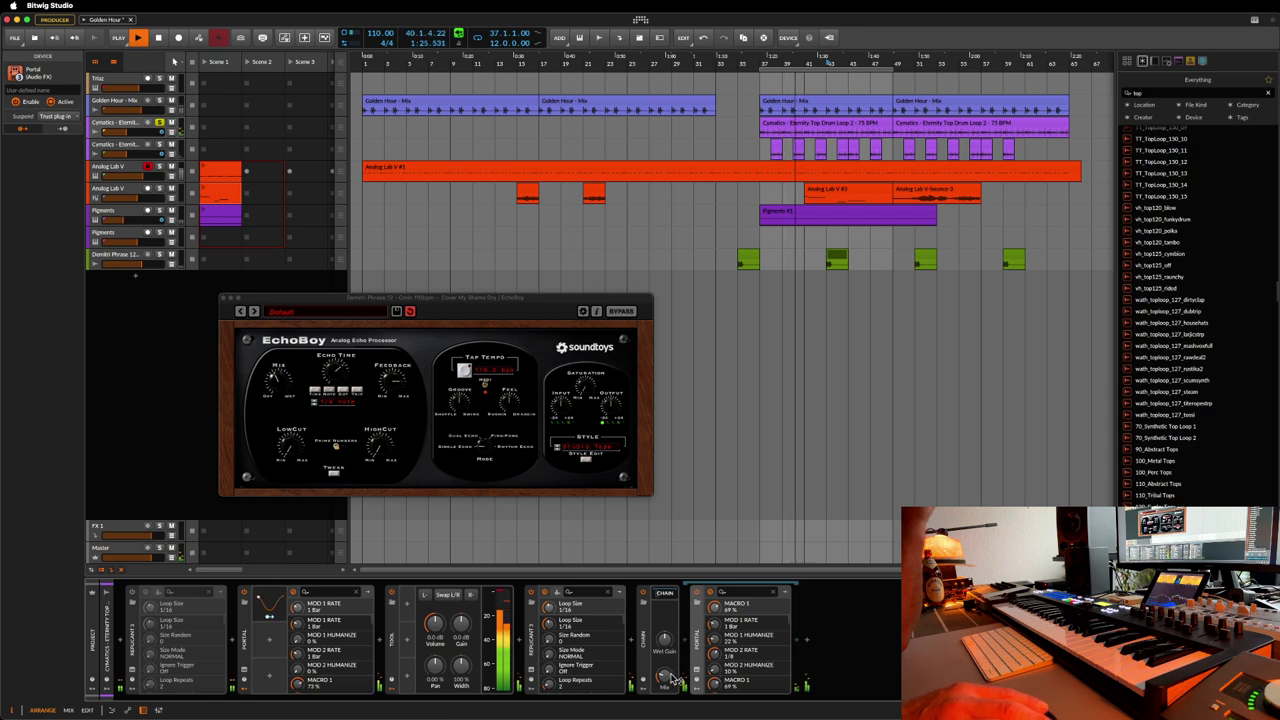
drag(664, 676, 664, 668)
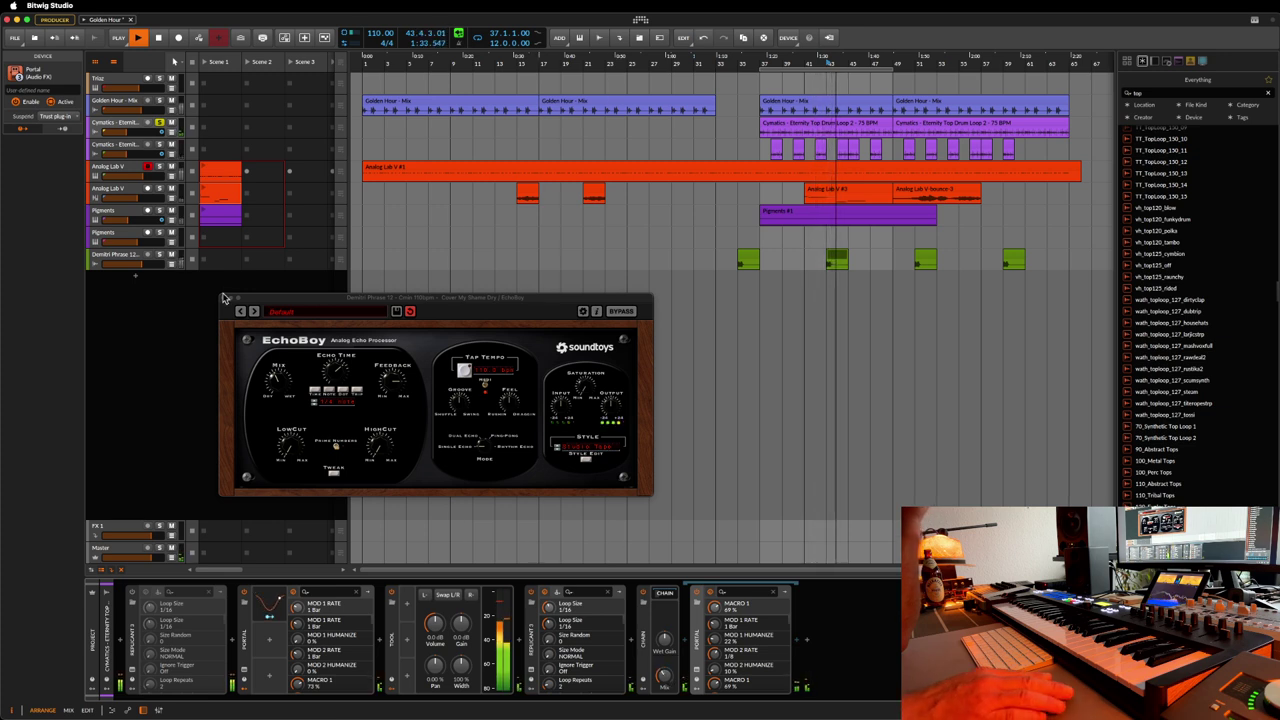
click(225, 299)
click(225, 300)
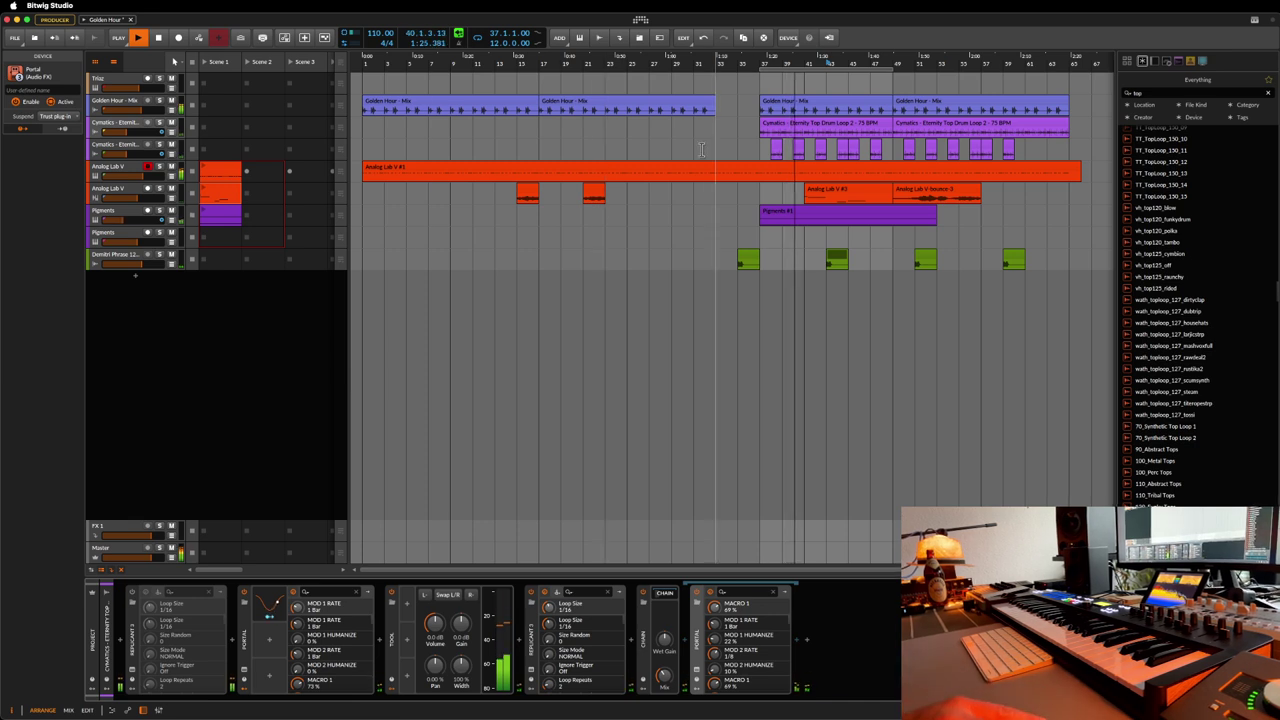
- Set the panner in the top drum loop's active Replicant 3 to Position L81 and Speed L4, and adjust the track's volume
click(127, 128)
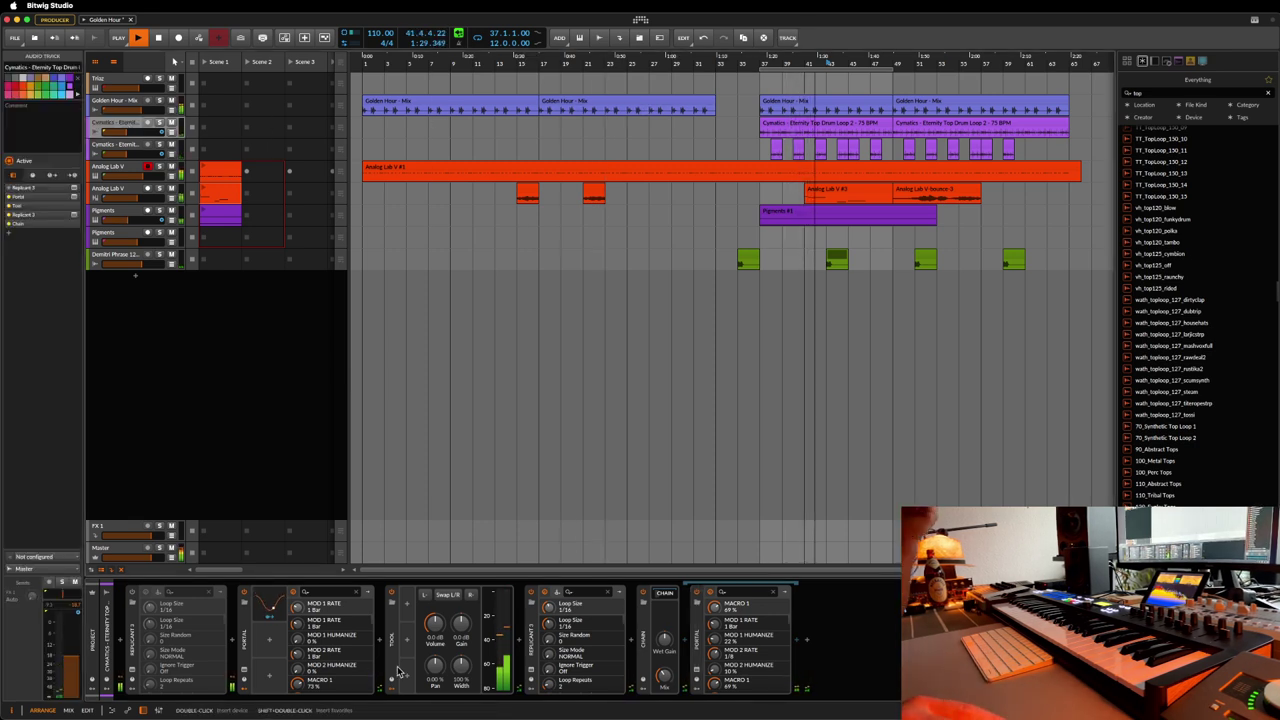
click(532, 674)
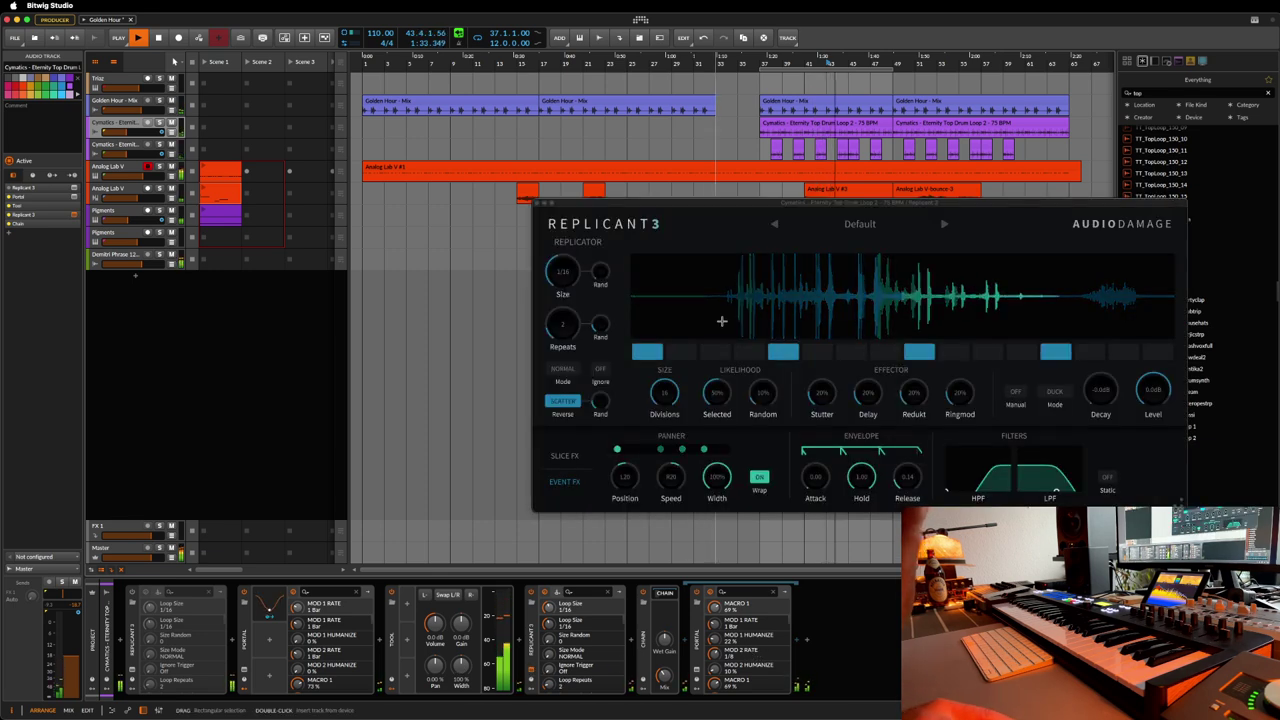
click(625, 477)
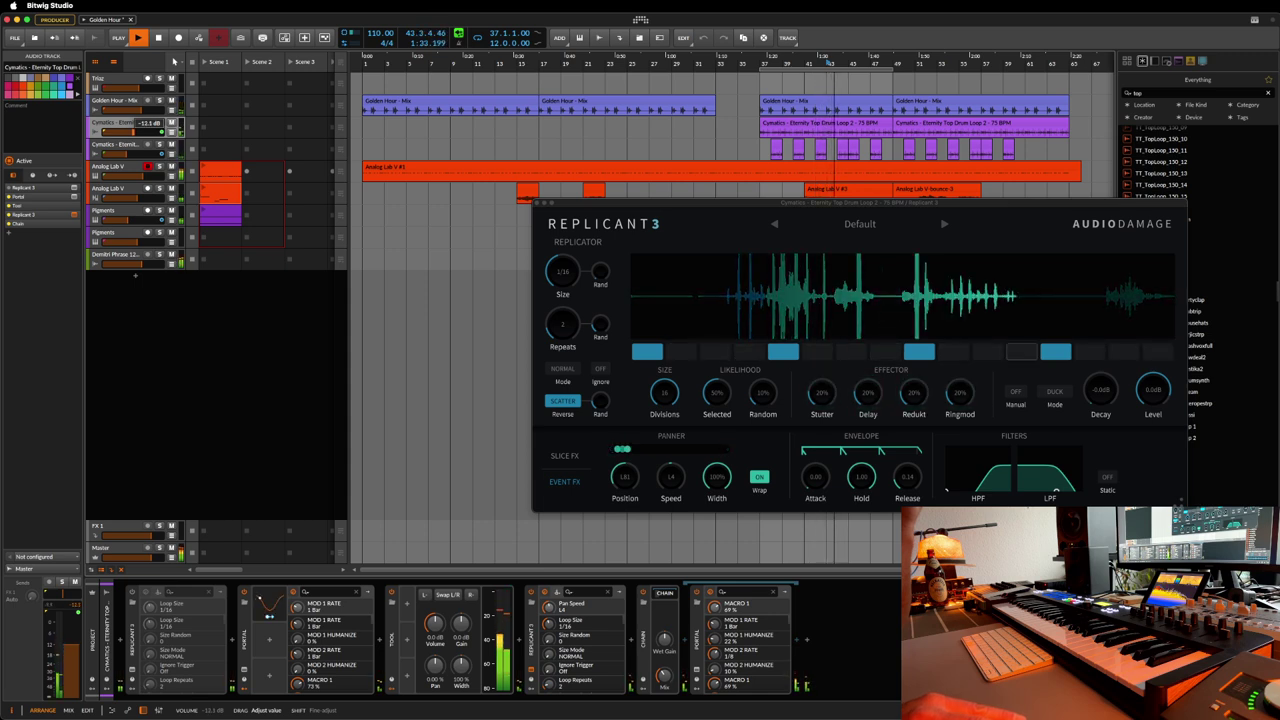
drag(133, 131, 133, 135)
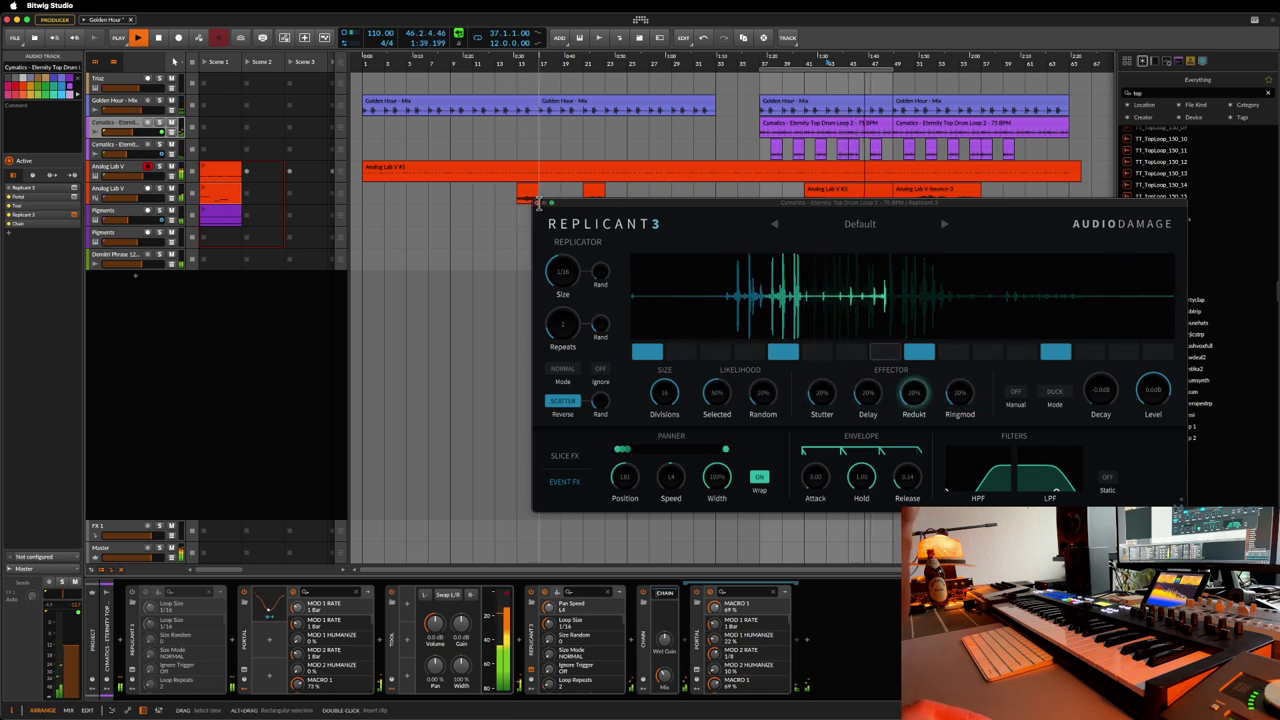
- Raise the Stutter amount and set Delay to 31% in Replicant 3's effector section, closing its window when done
click(822, 397)
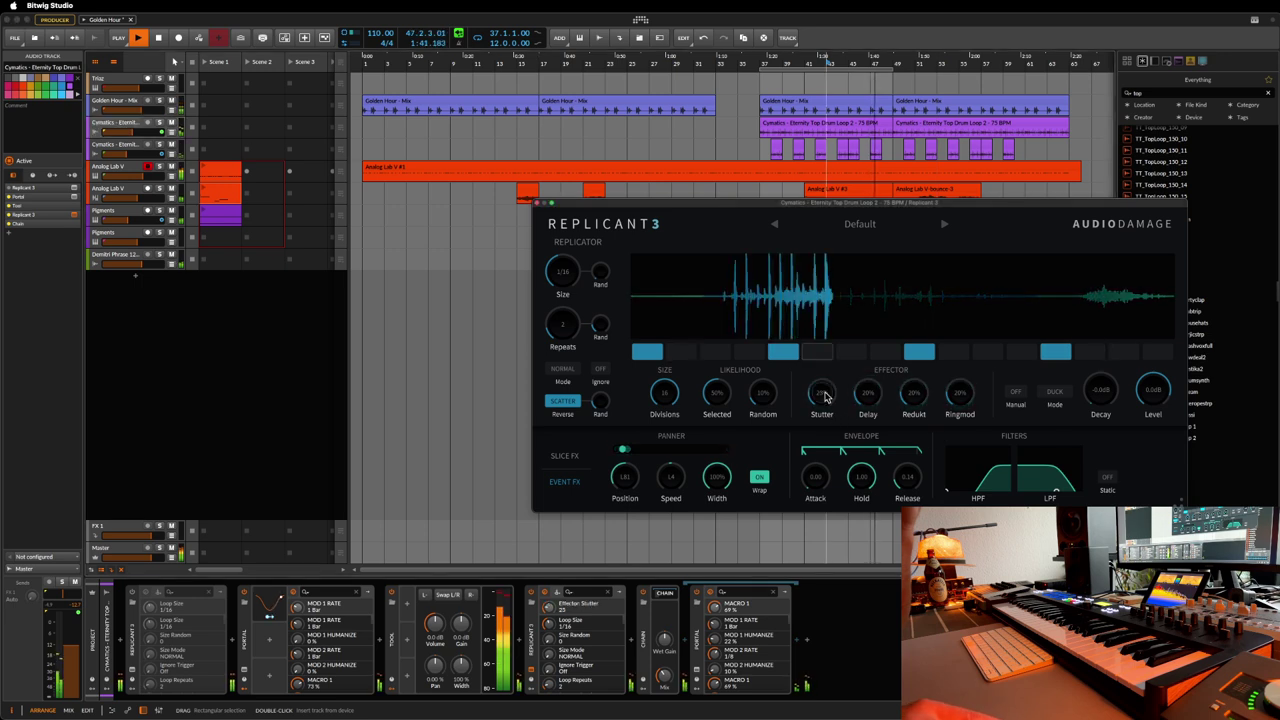
drag(870, 390, 870, 384)
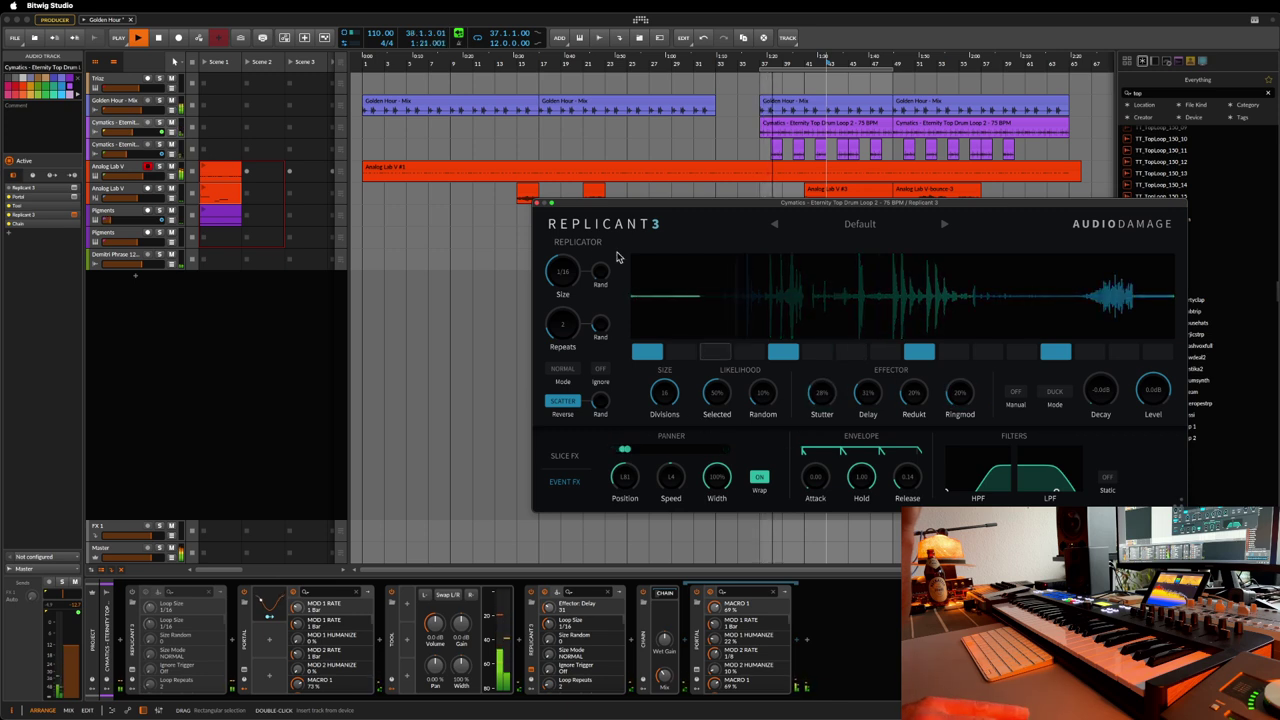
click(539, 204)
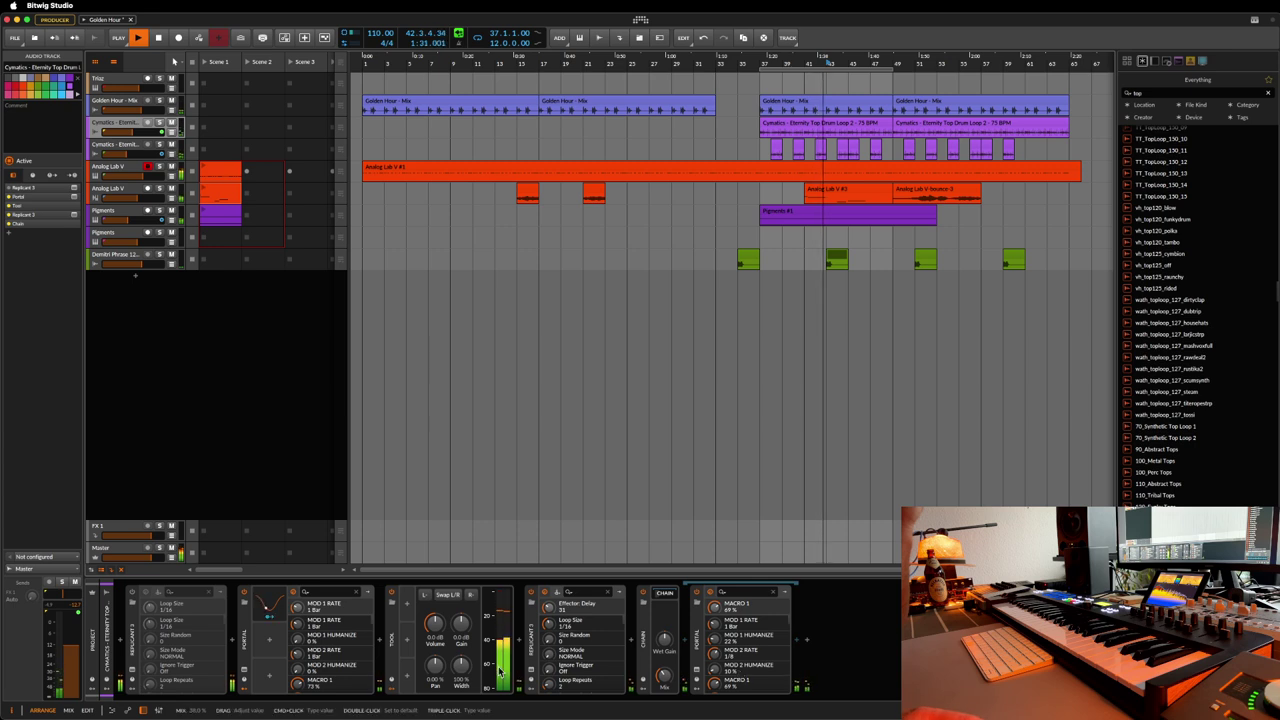
- Delete the disabled Replicant 3 at the start of the drum loop's device chain and save the project
click(134, 650)
click(134, 650)
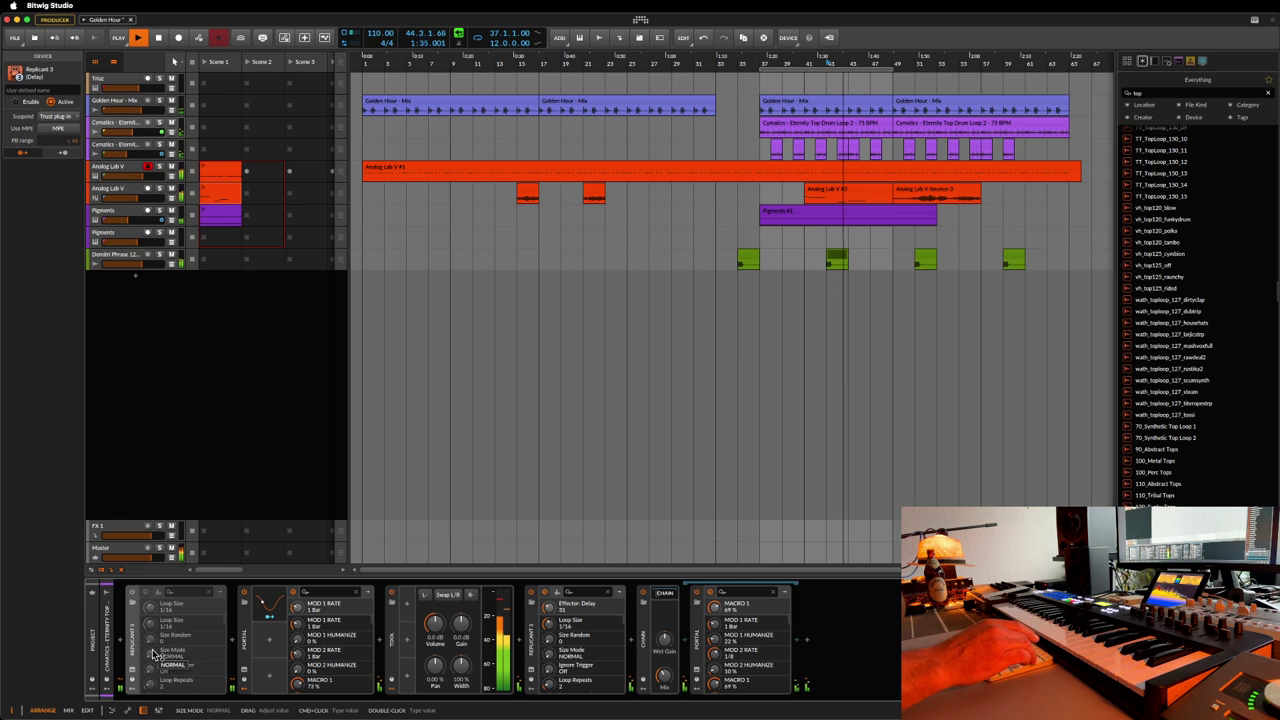
key(Delete)
key(super+s)
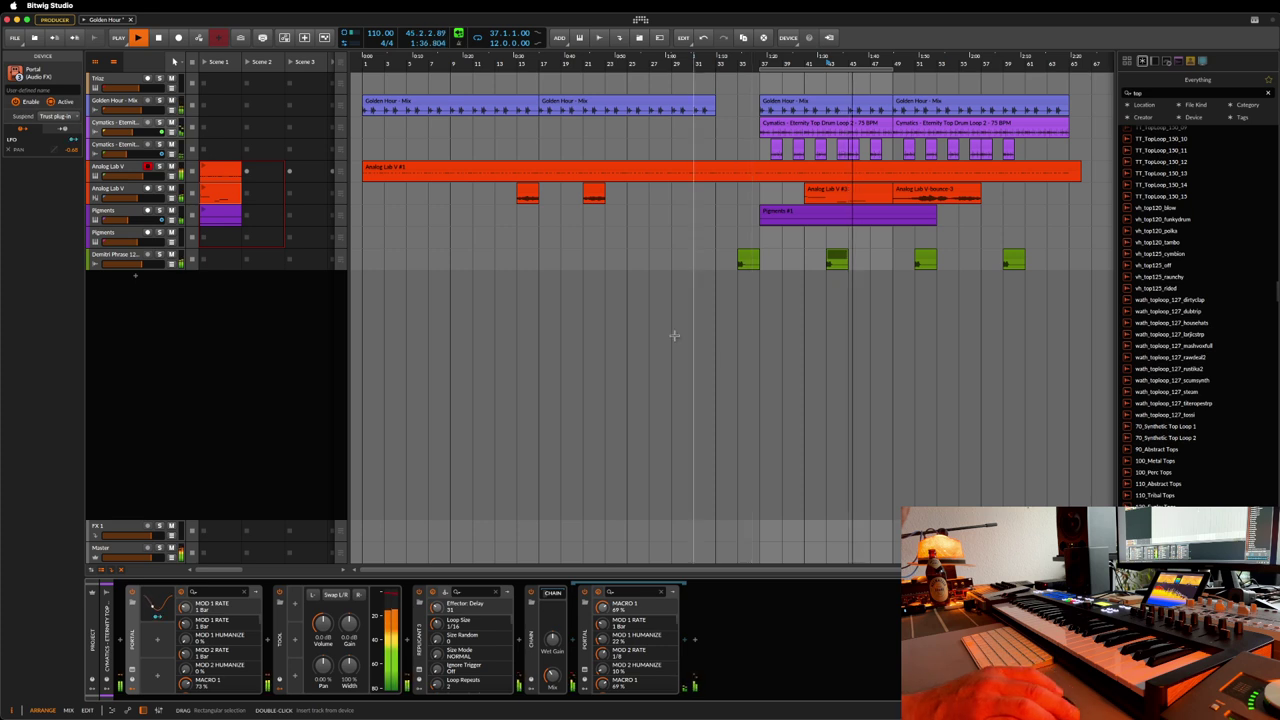
- Insert an EQ-5 at the end of the top drum loop's device chain, after the Chain container
click(130, 258)
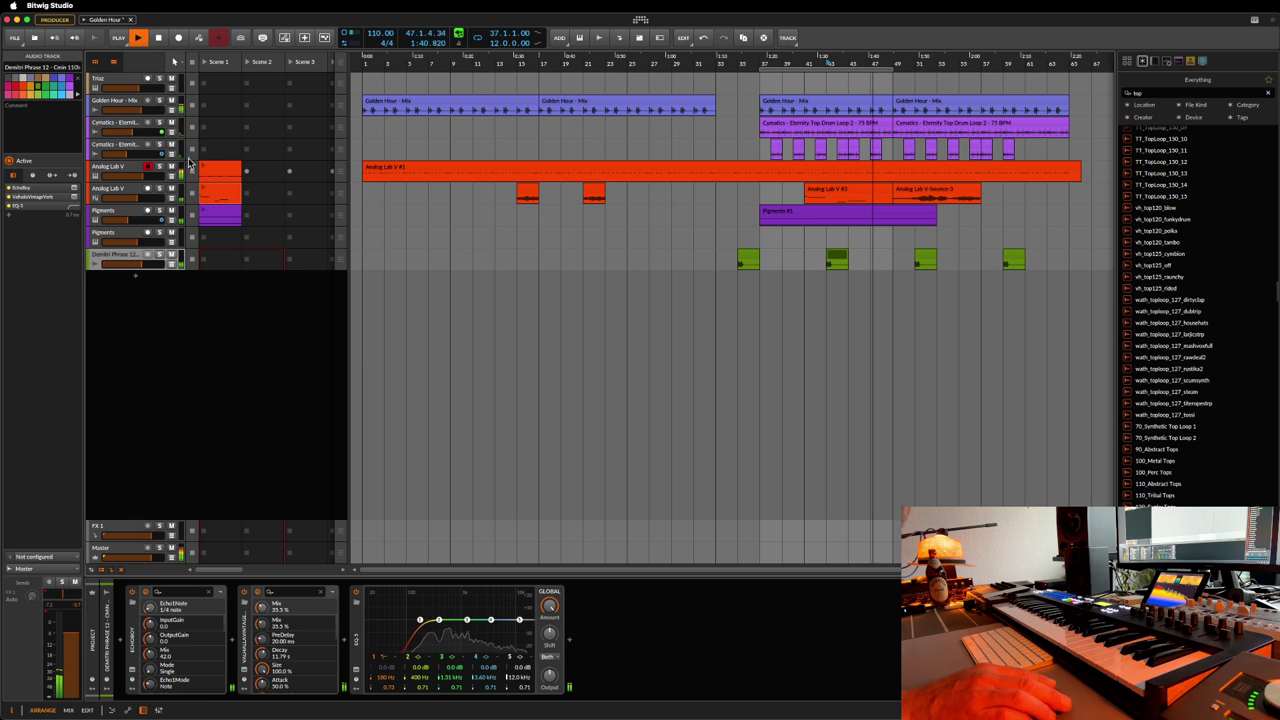
click(120, 124)
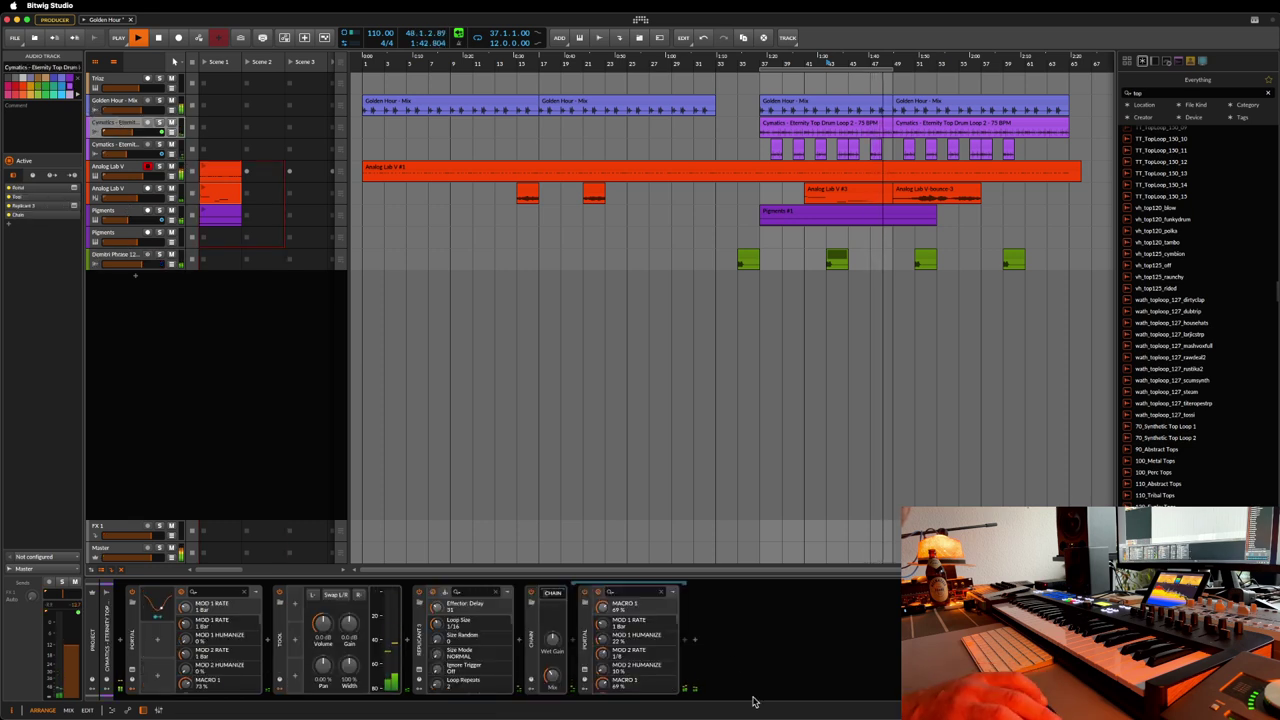
click(696, 642)
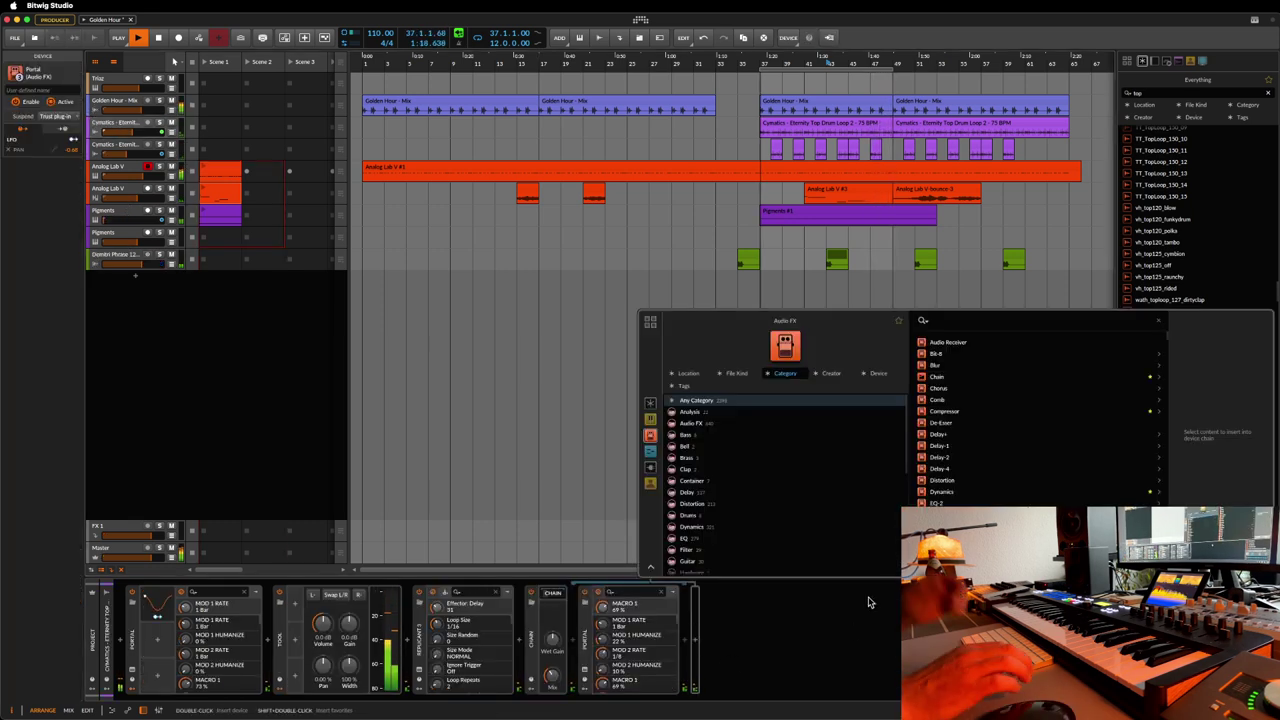
text(eq)
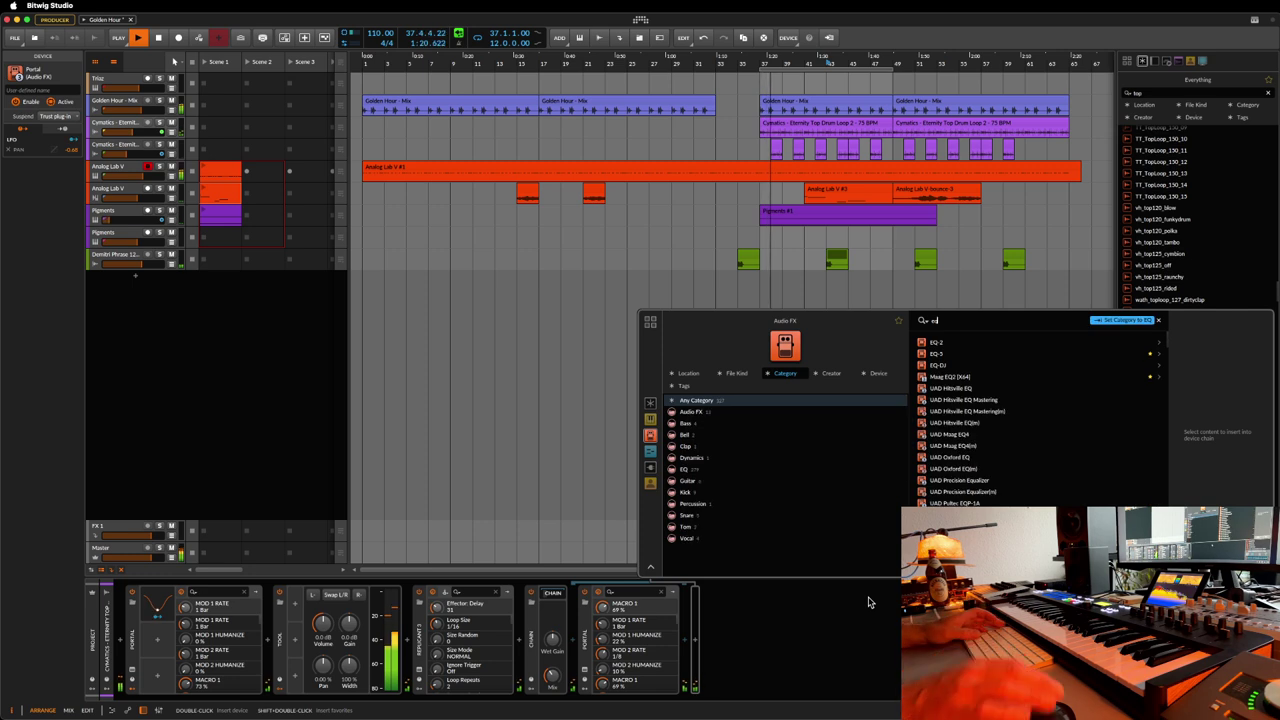
click(1108, 355)
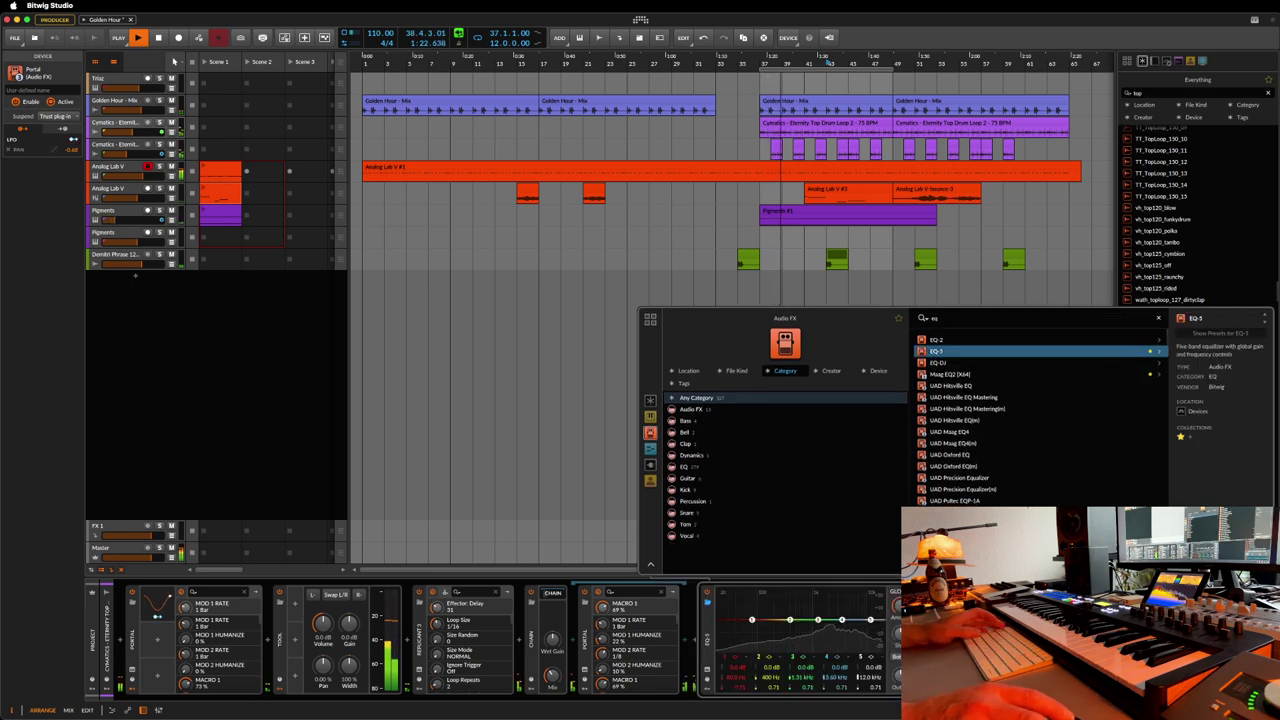
key(Return)
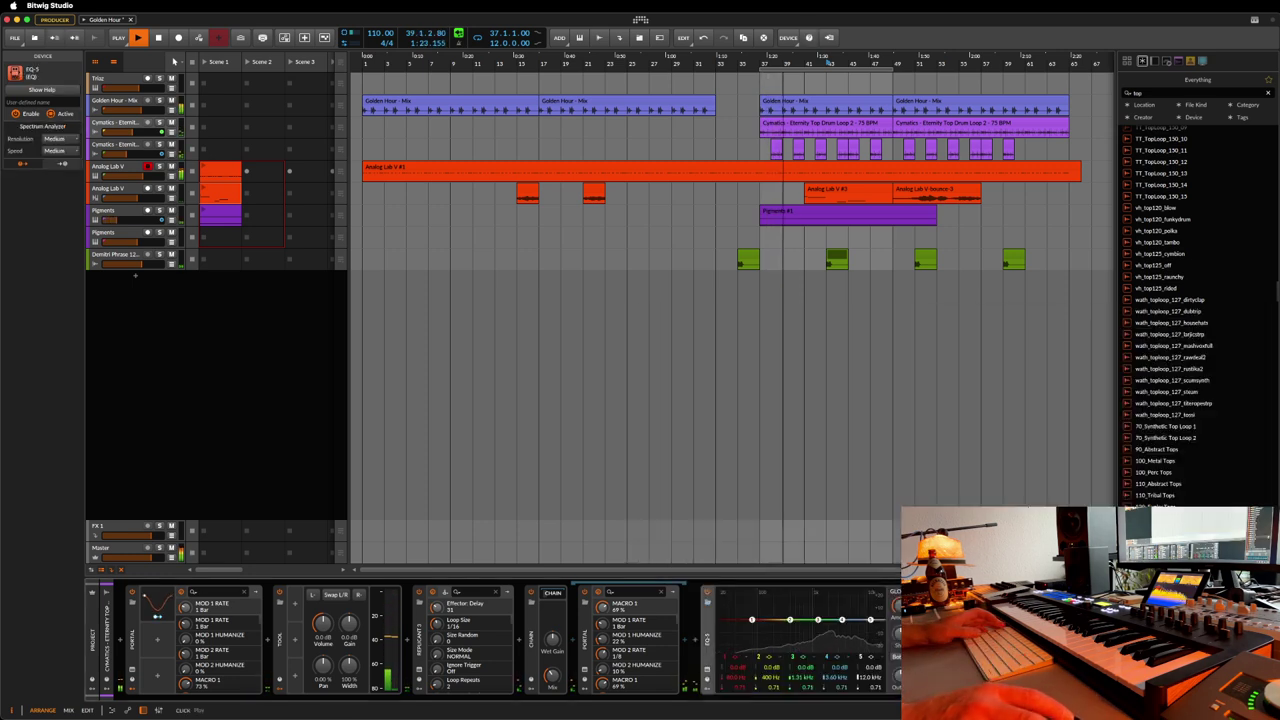
- Shape the drum loop's EQ-5 with a low cut on band 1, +7.2 dB at 925 Hz on band 3 and +6.1 dB at 3.83 kHz on band 4
click(744, 660)
click(754, 678)
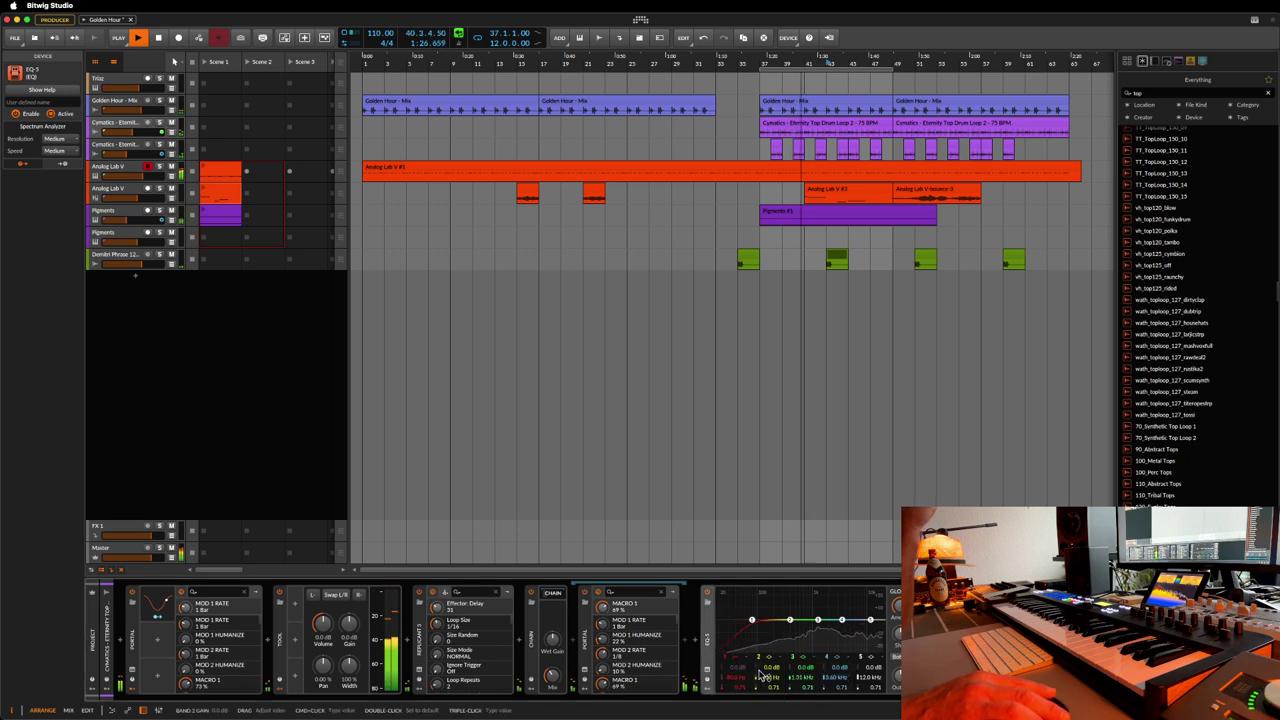
drag(760, 625, 844, 612)
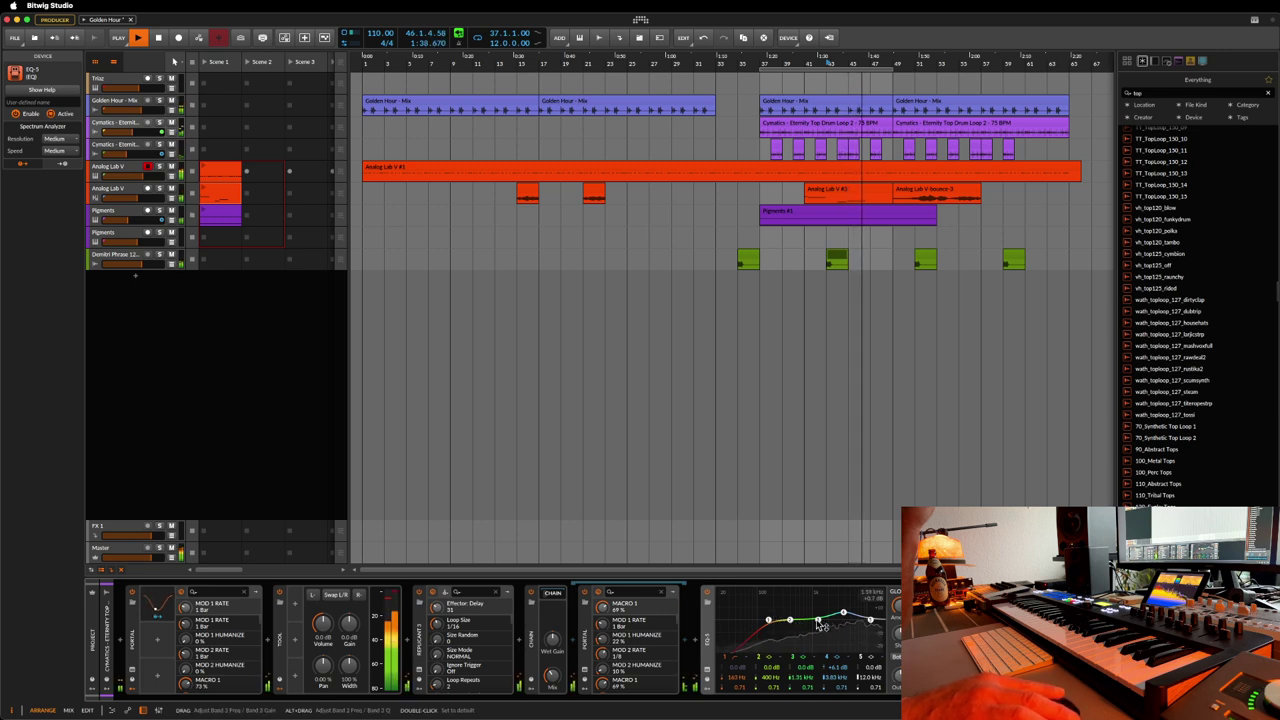
mouse_move(818, 621)
mouse_down()
mouse_move(811, 612)
mouse_move(817, 624)
mouse_up()
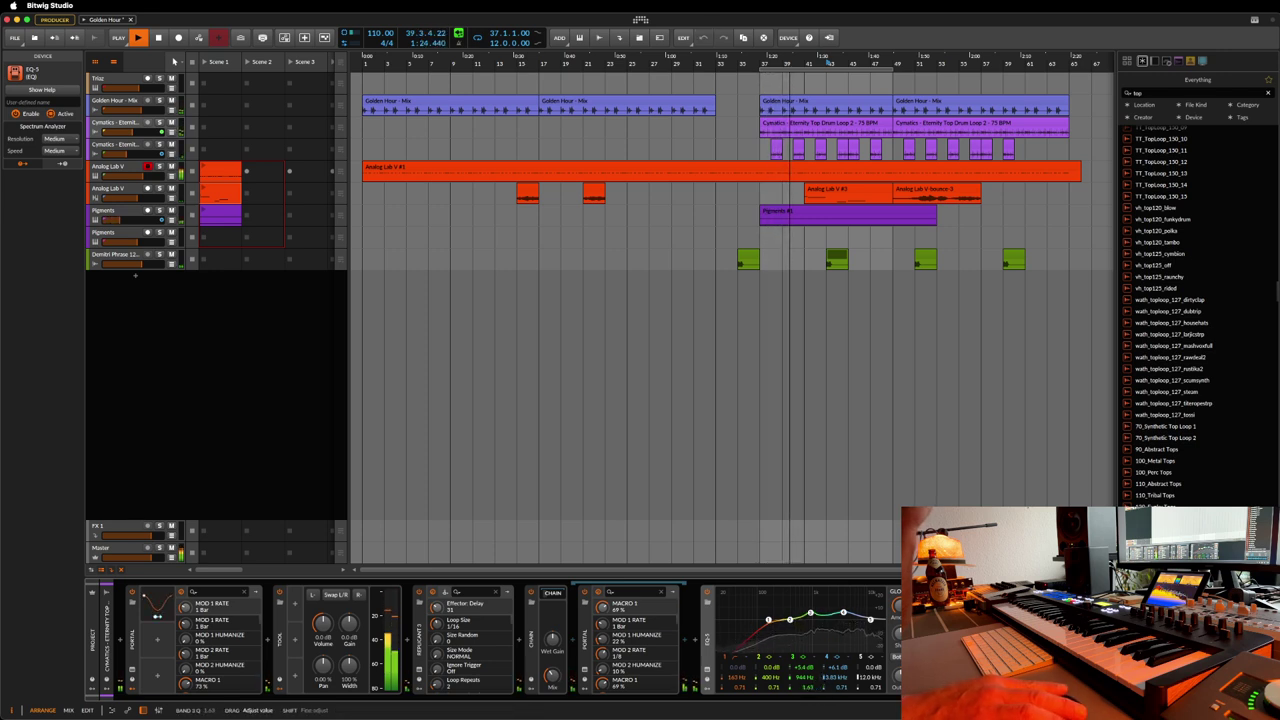
drag(811, 615, 820, 608)
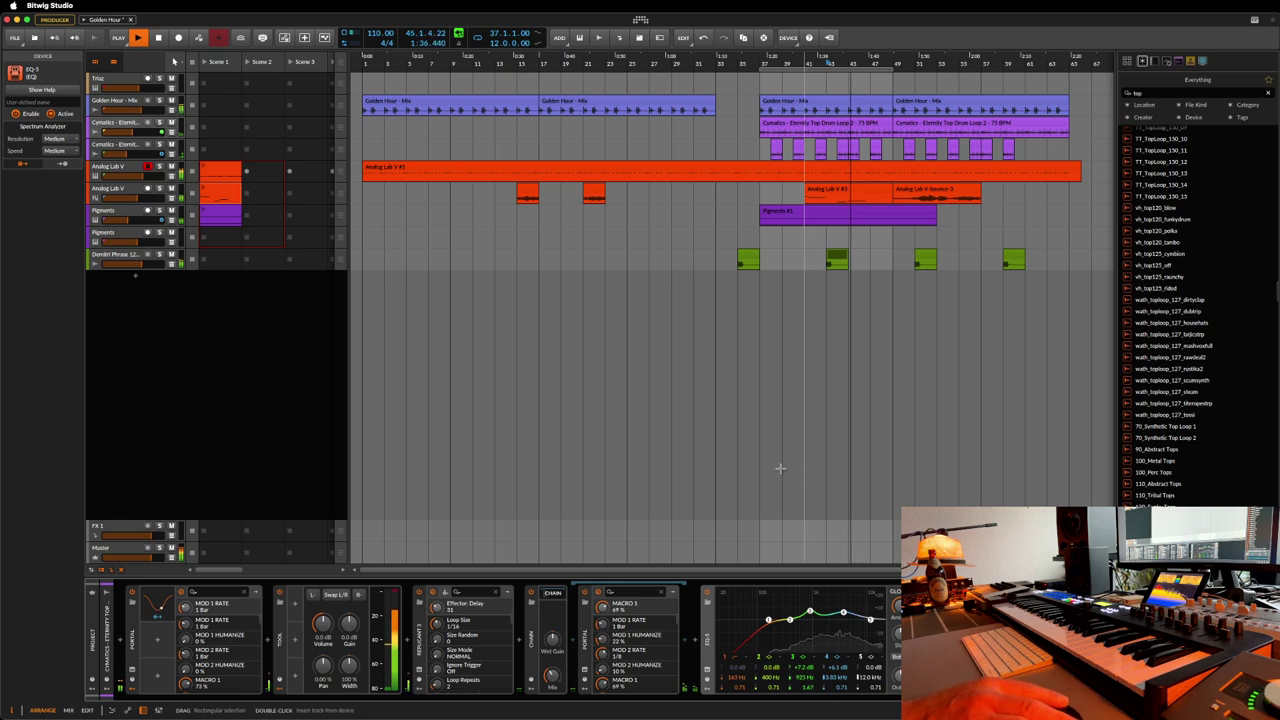
- Change band 5 of the phrase track's EQ-5 to a high cut at 8.29 kHz
click(115, 257)
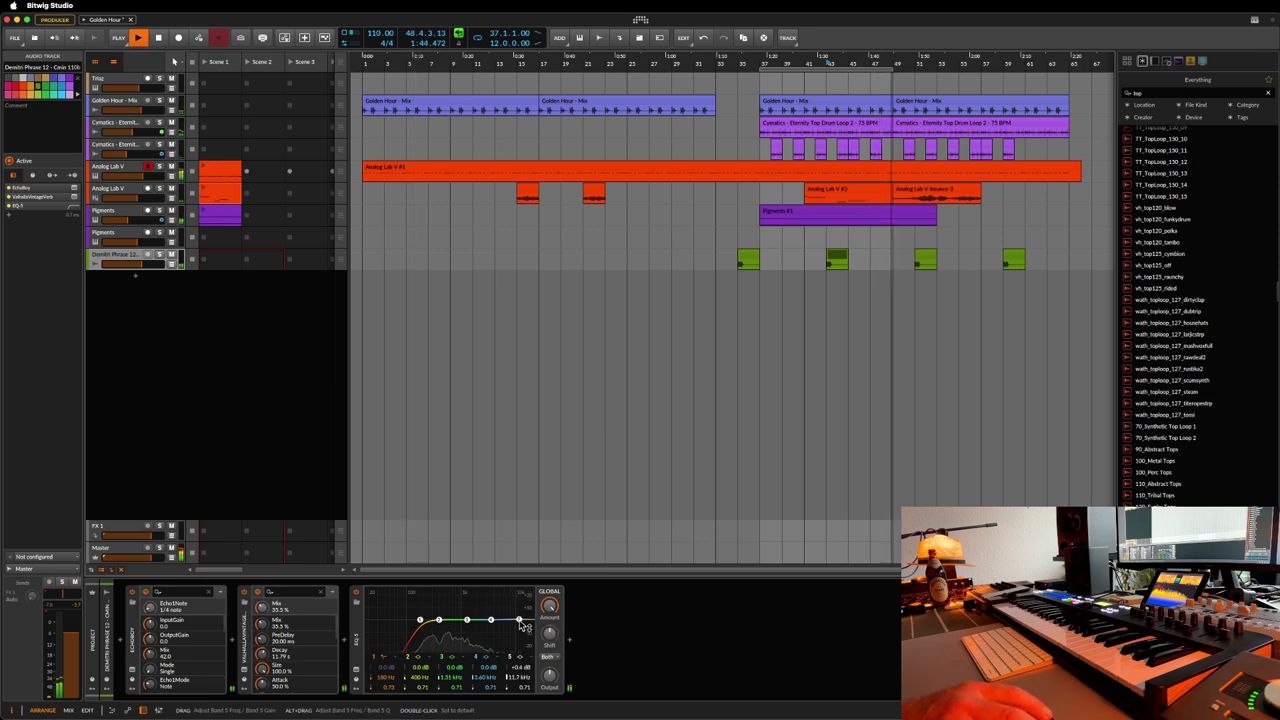
click(520, 657)
click(521, 662)
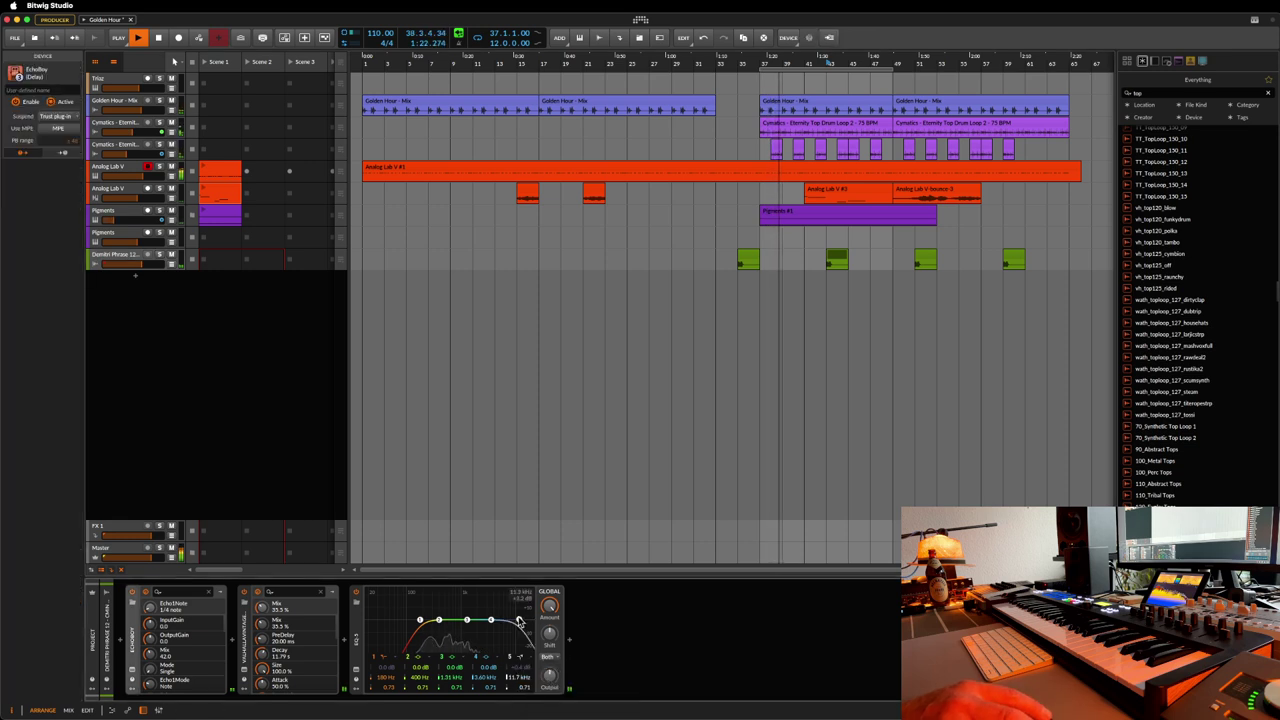
drag(520, 622, 487, 620)
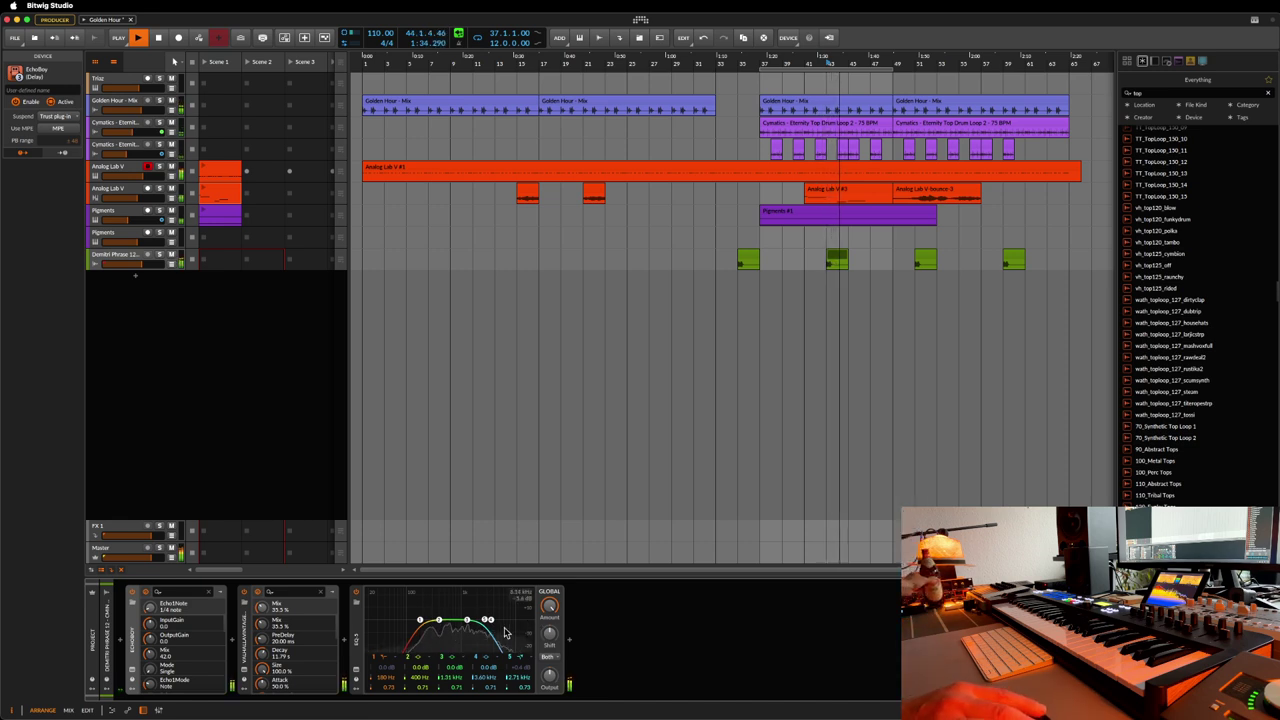
drag(488, 620, 511, 621)
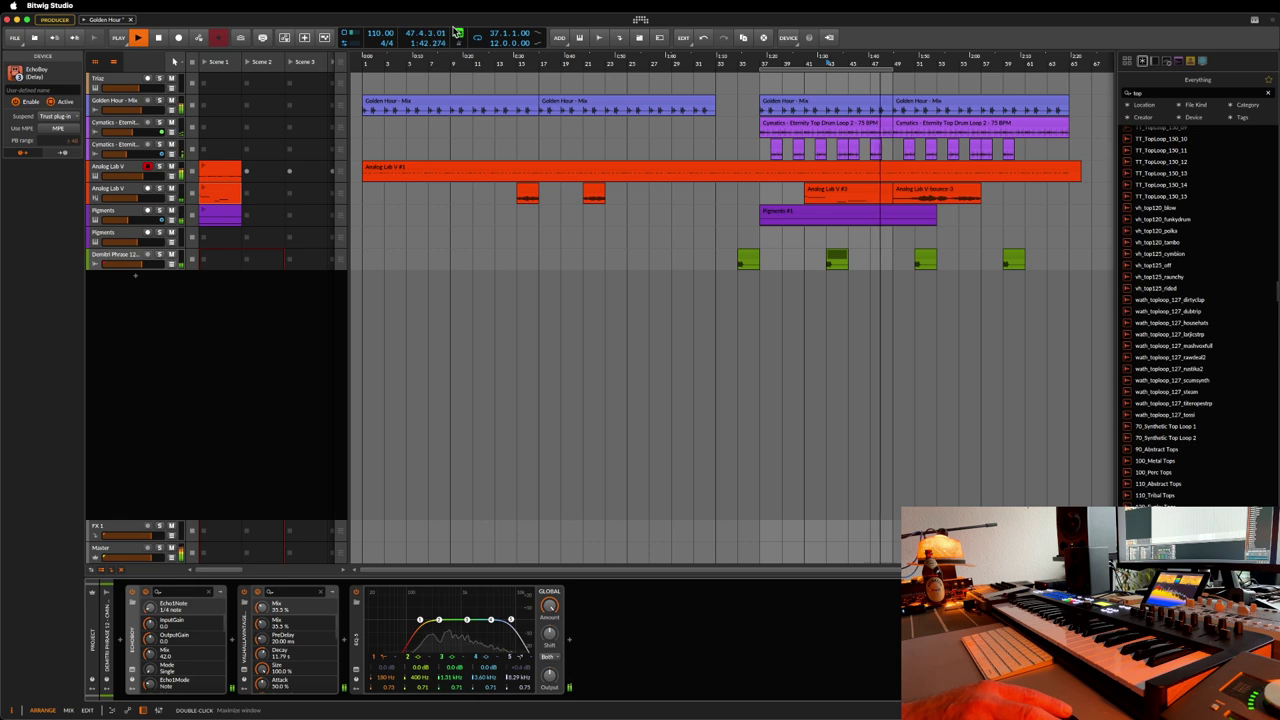
- Extend the arranger loop region to a length of 20 bars, ending at bar 57, and save the project
click(871, 57)
drag(880, 68, 985, 68)
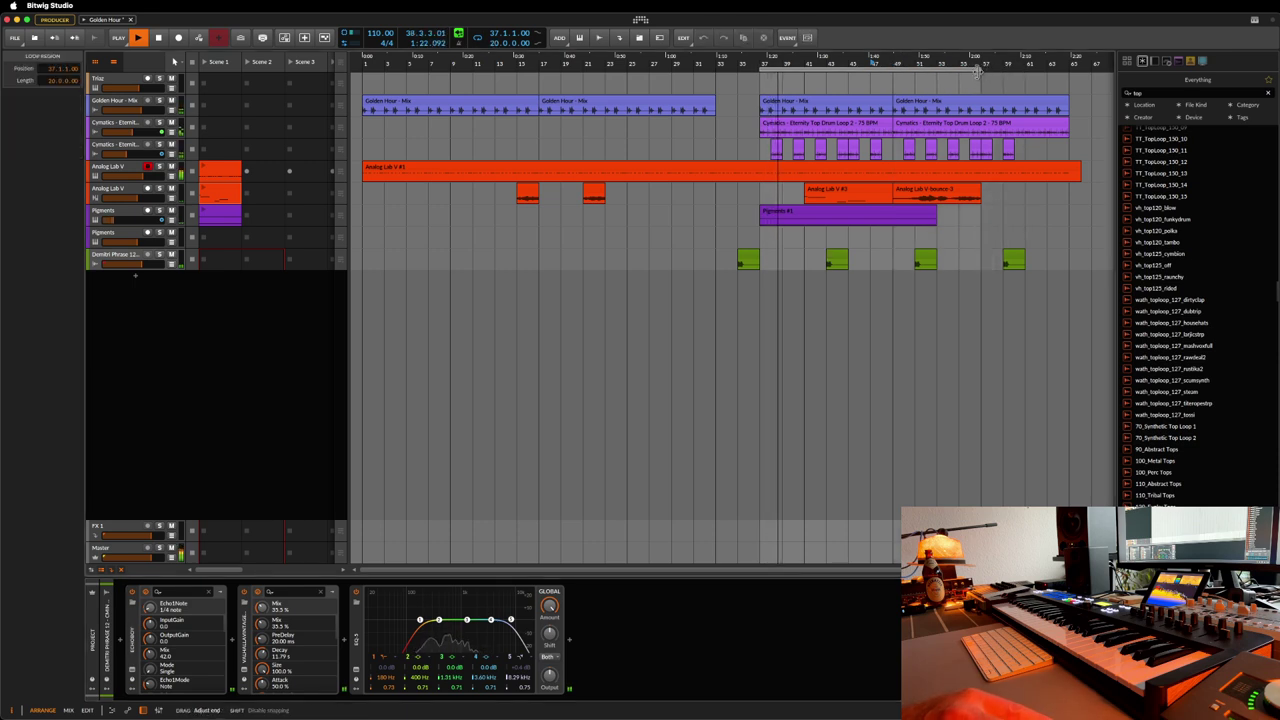
key(super+s)
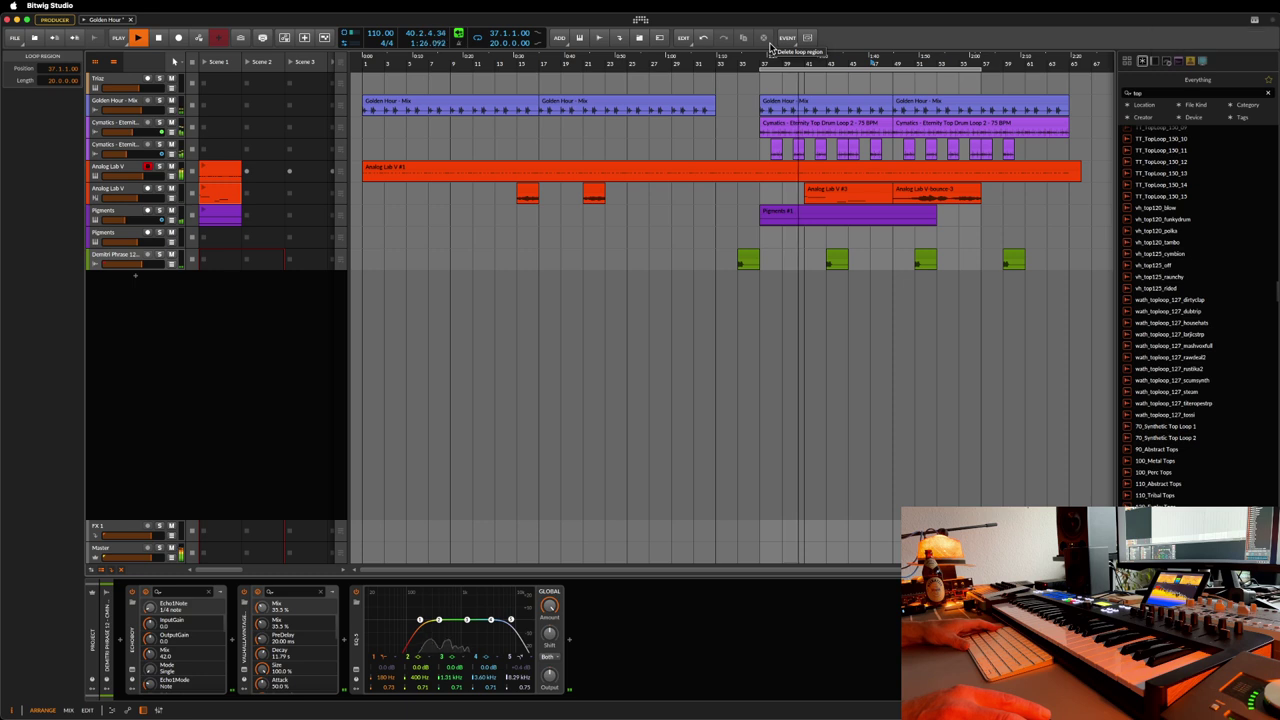
- Duplicate the phrase track and insert Little AlterBoy after the EQ-5 on the copy
click(118, 259)
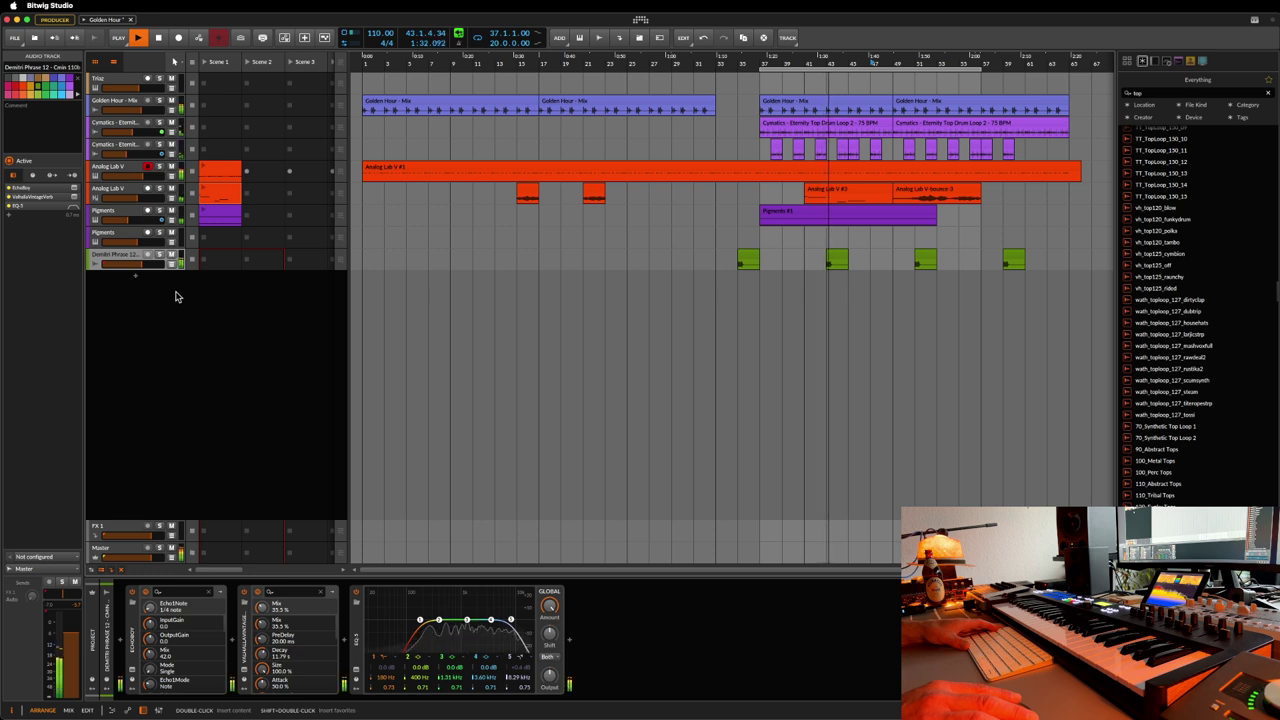
key(super+d)
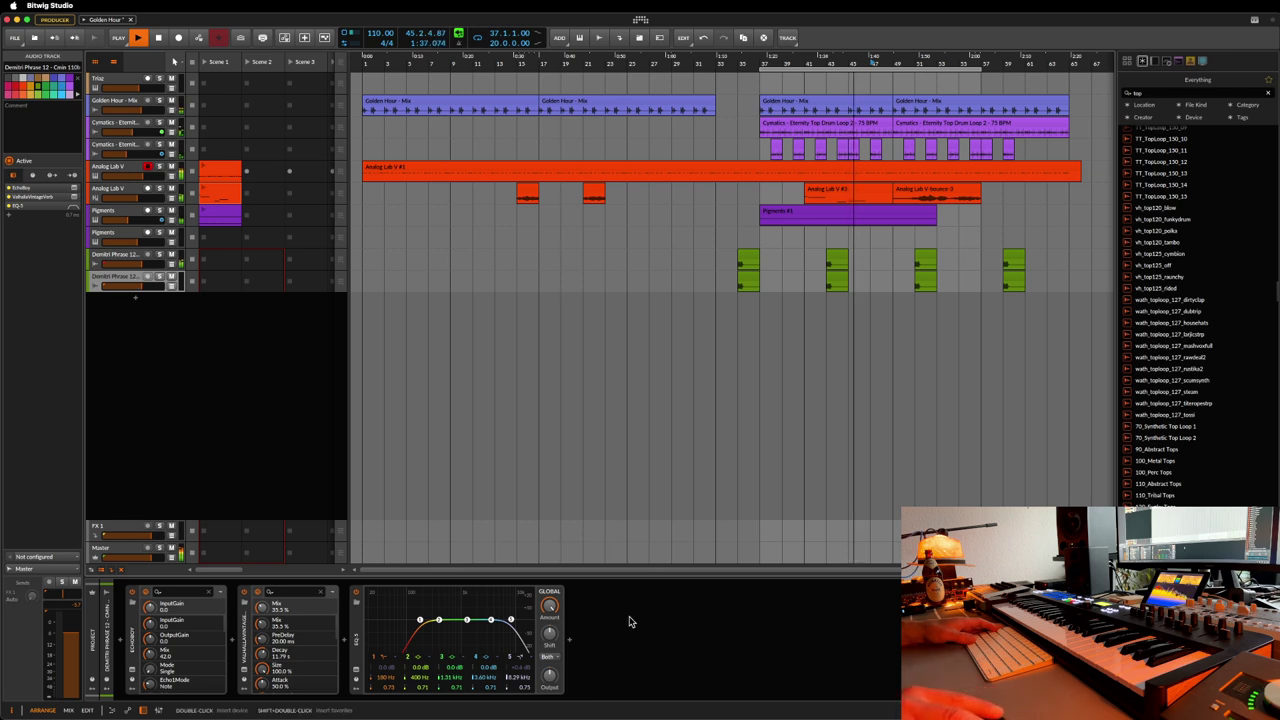
click(571, 643)
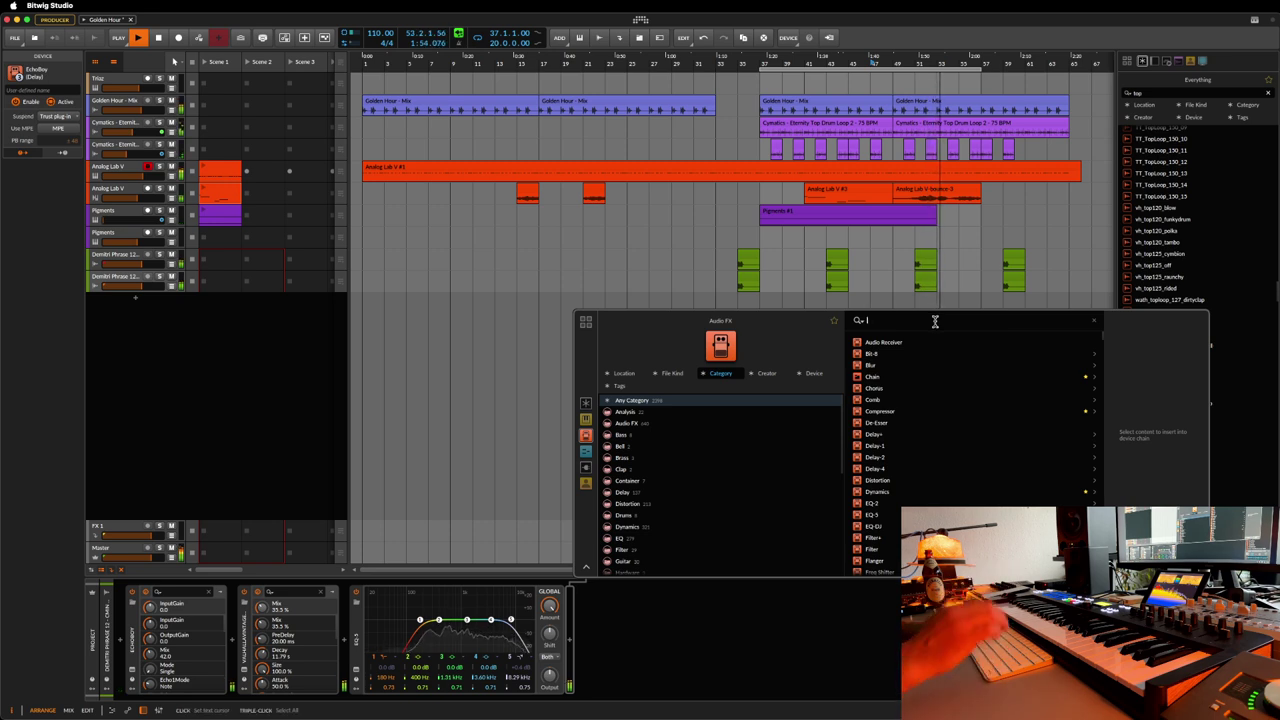
text(alter)
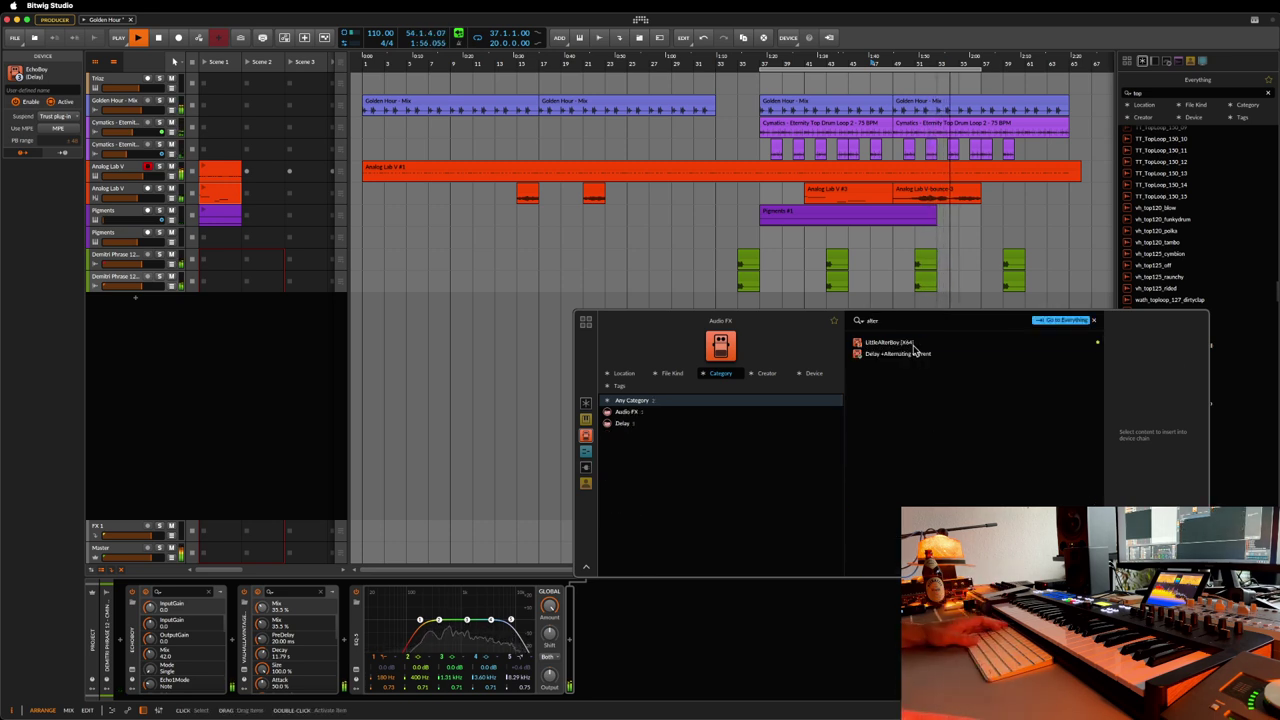
key(Return)
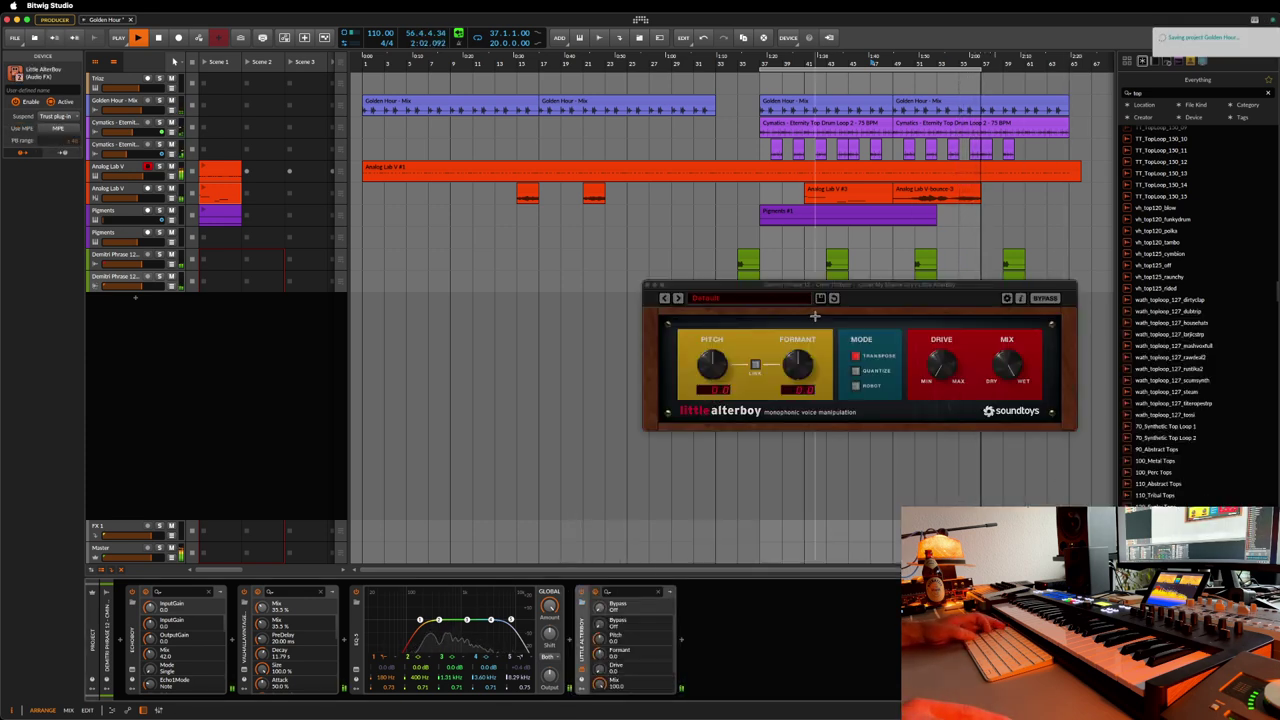
- Load the 05 Rich 5ths preset in Little AlterBoy on the phrase track copy and close the plug-in window
click(710, 299)
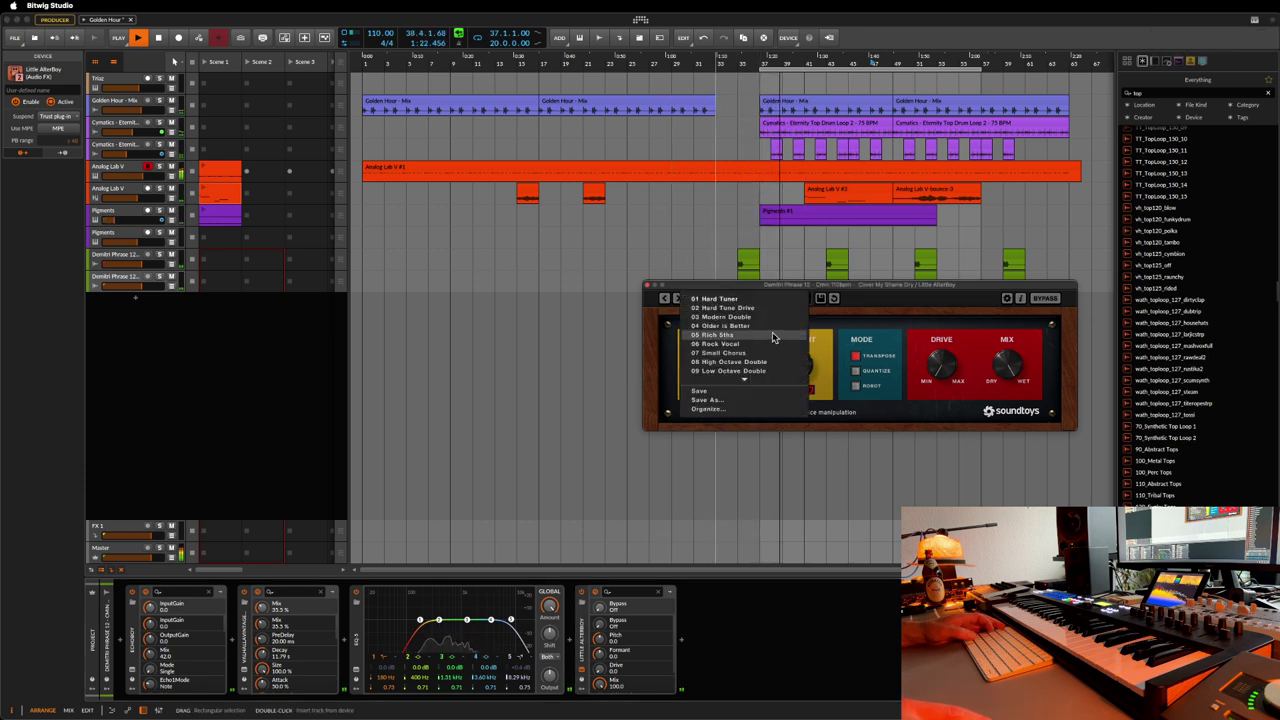
scroll(757, 378, down, 4)
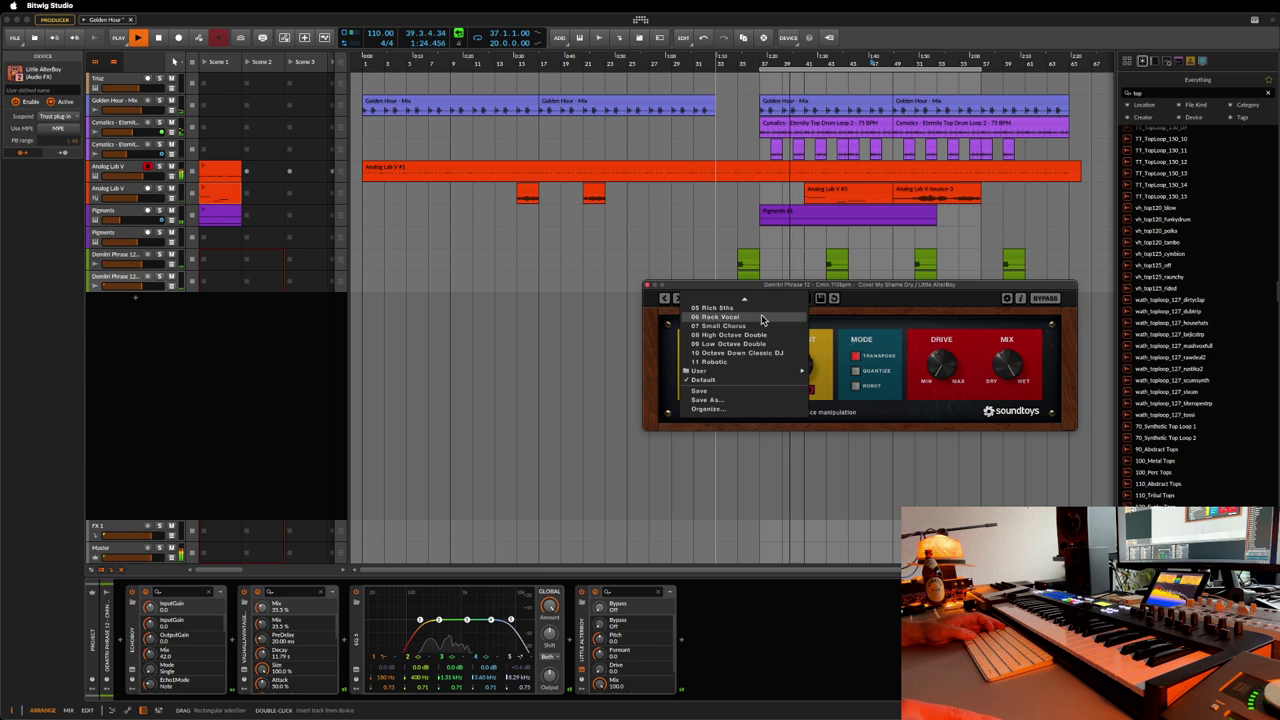
click(762, 310)
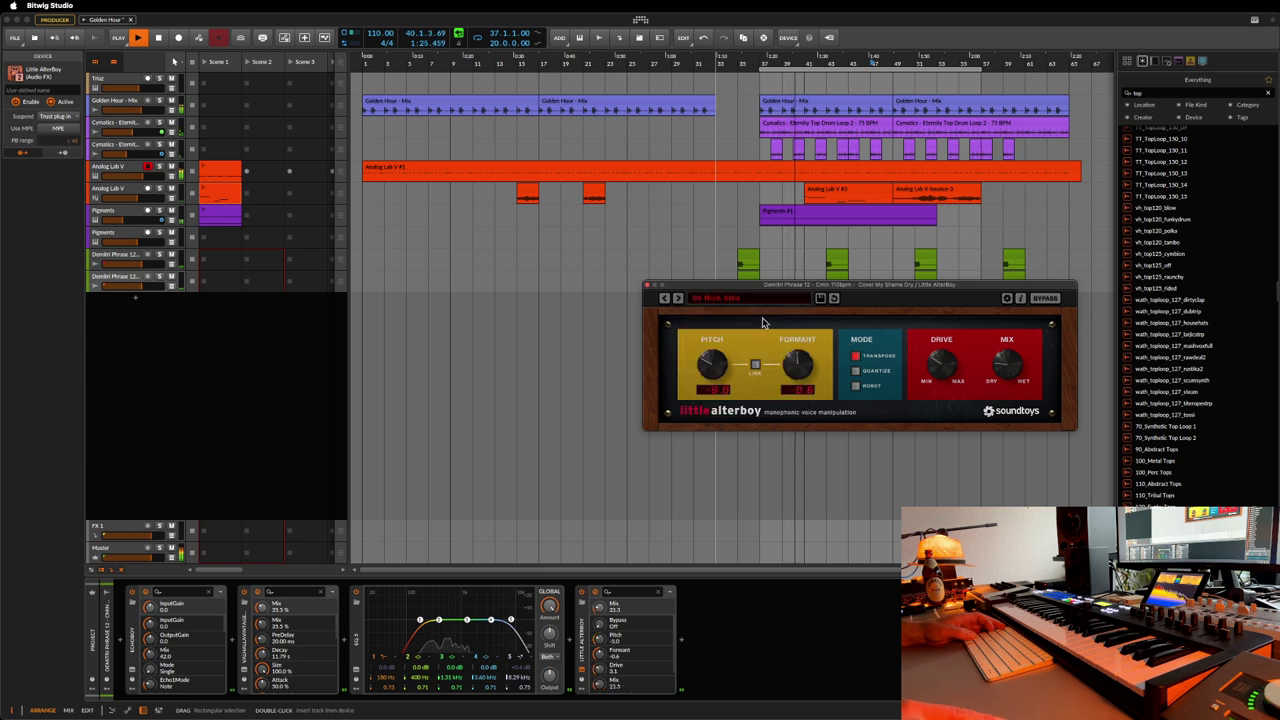
click(647, 285)
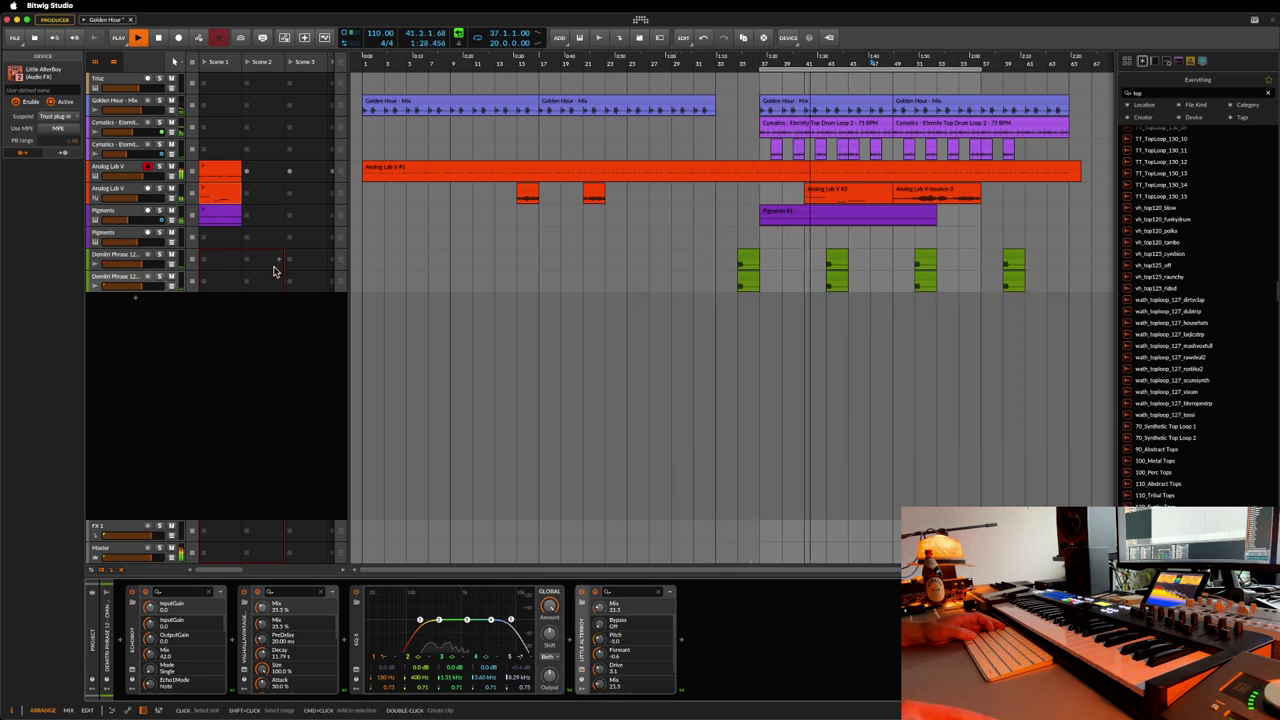
- Solo the phrase track copy with Little AlterBoy open and play it from its clip at bar 43
click(112, 268)
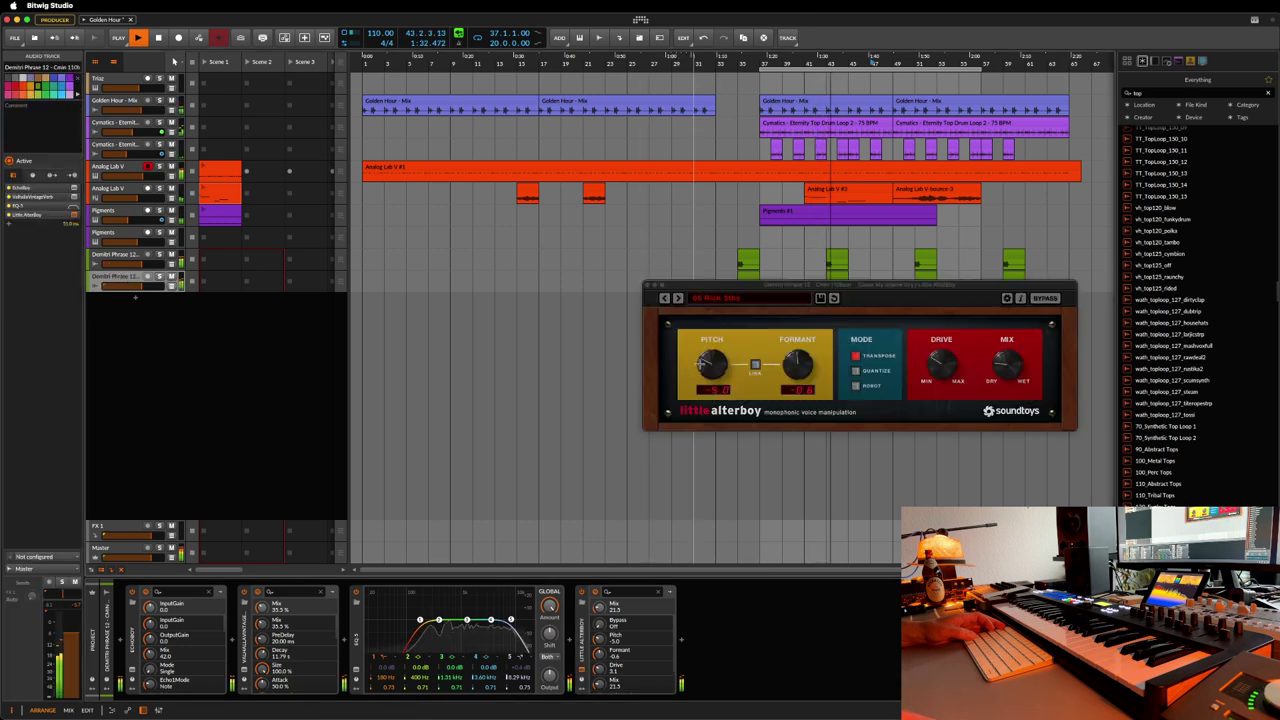
click(159, 277)
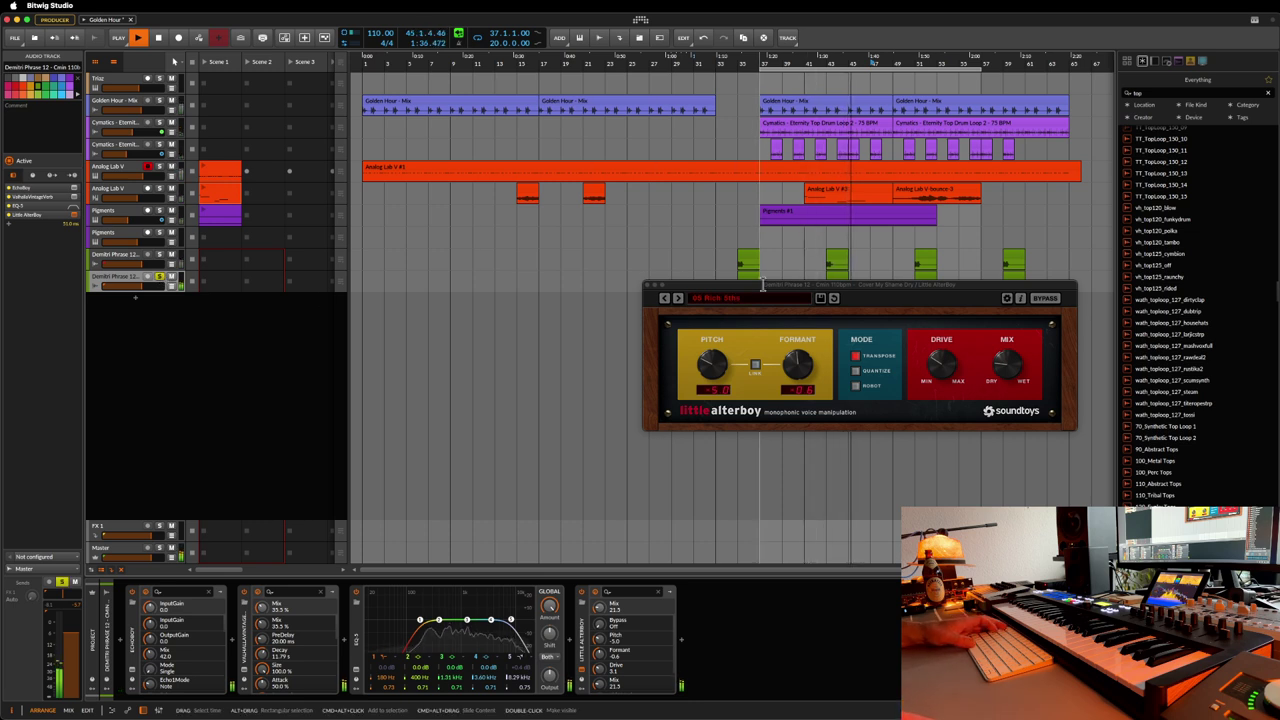
click(747, 268)
click(838, 270)
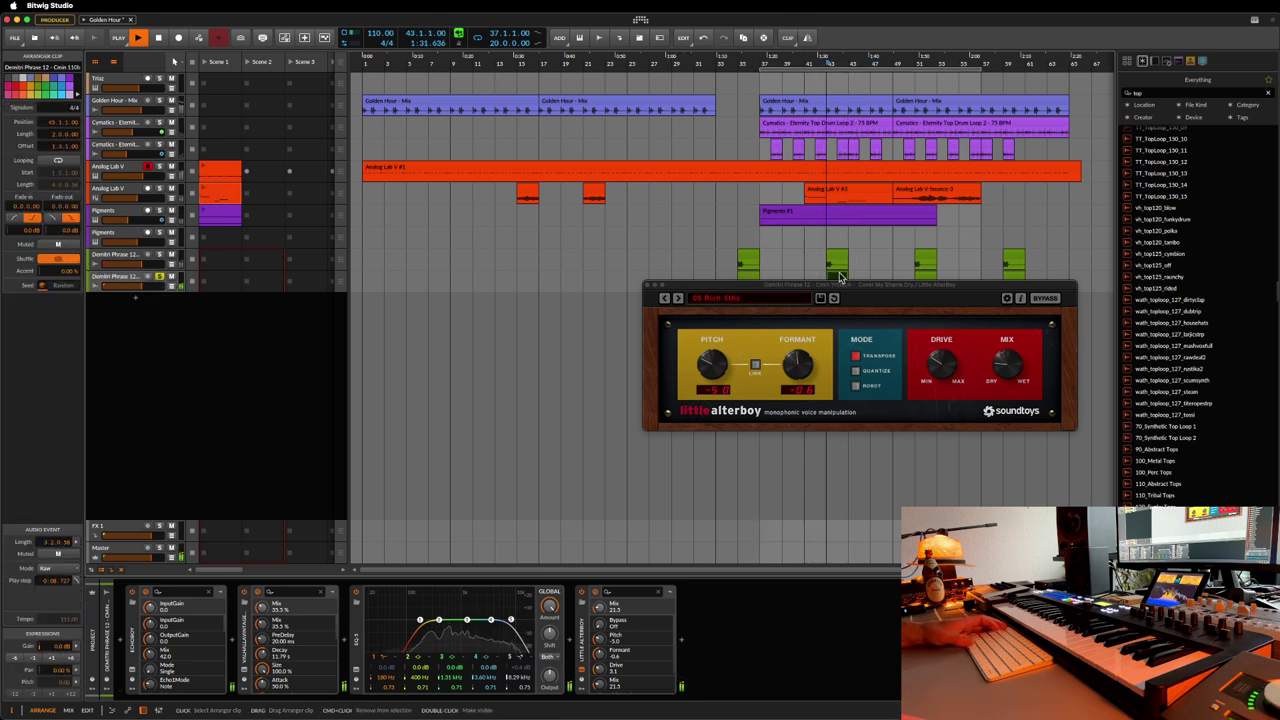
- Load Little AlterBoy's 04 Older is Better preset and set pitch to -12.0, formant to -2.8 and mix to 52.0
click(729, 299)
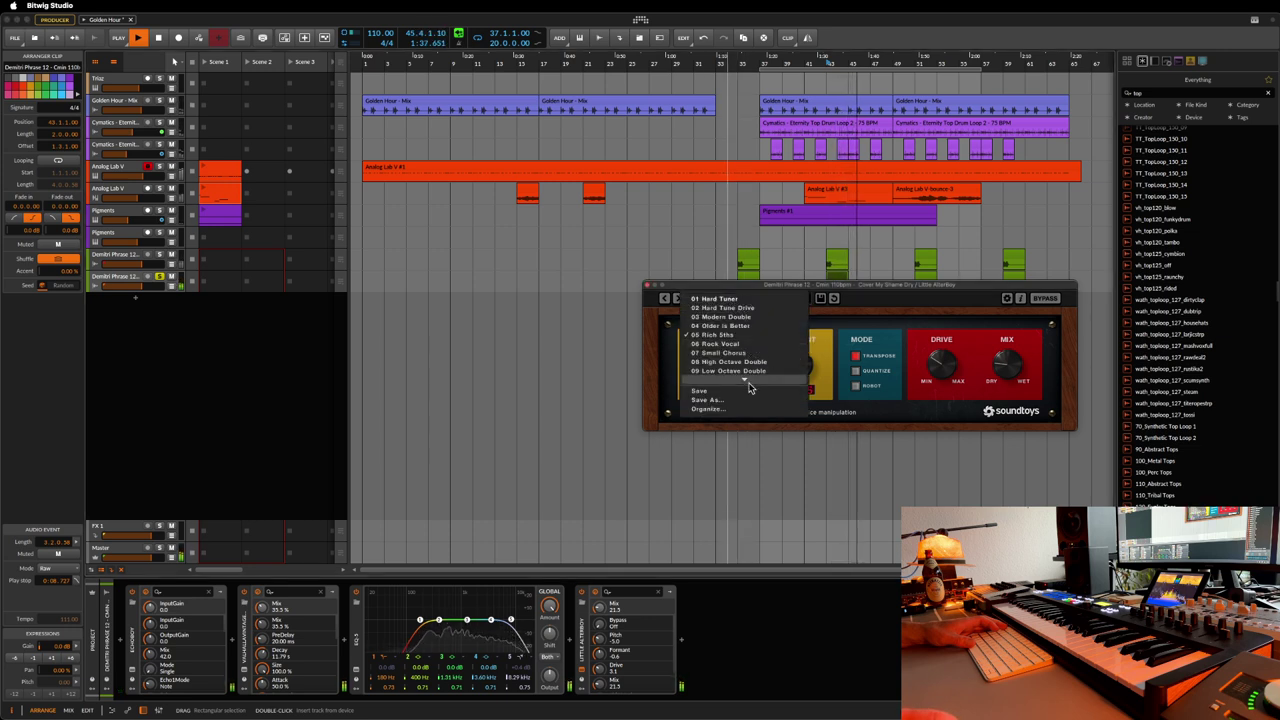
click(745, 324)
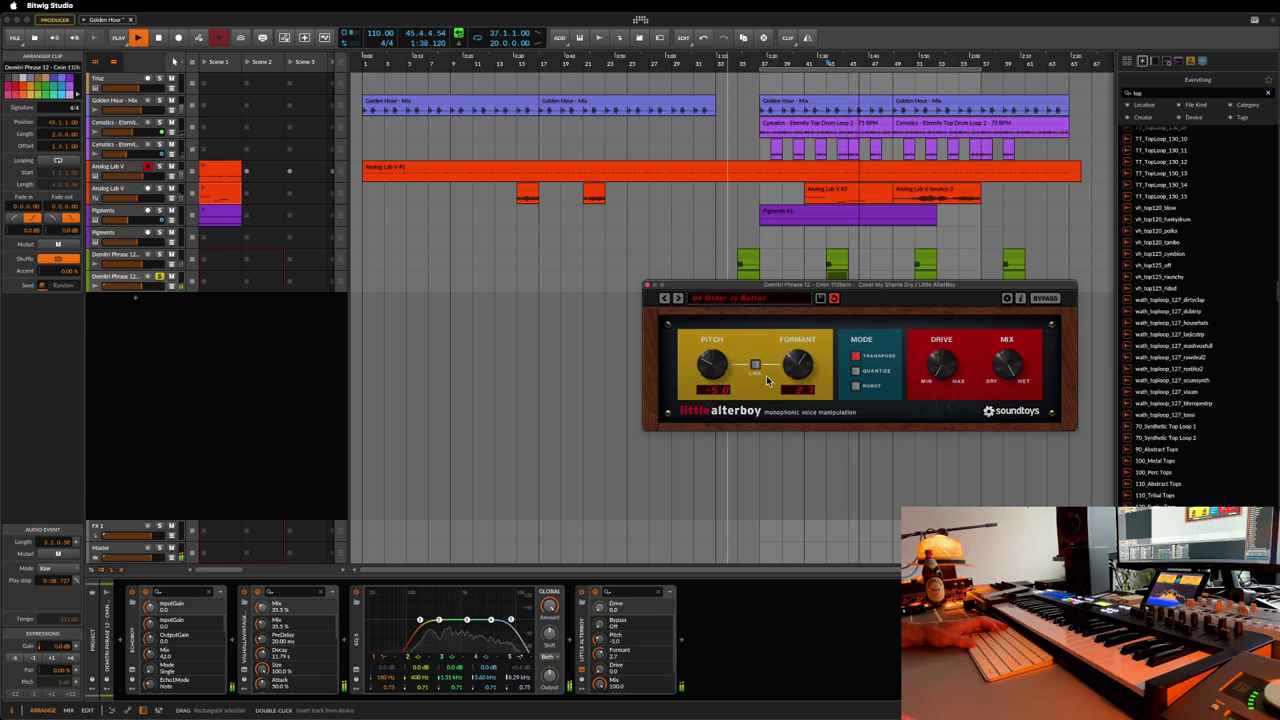
click(711, 367)
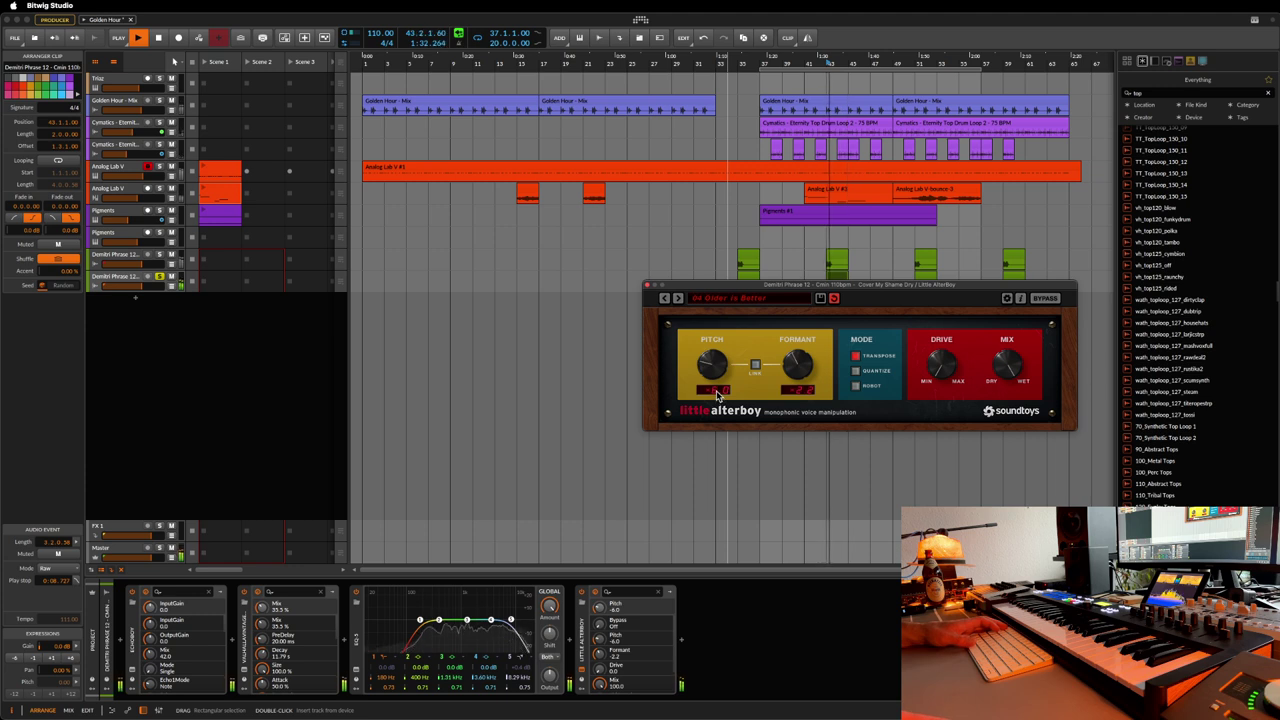
drag(716, 390, 715, 375)
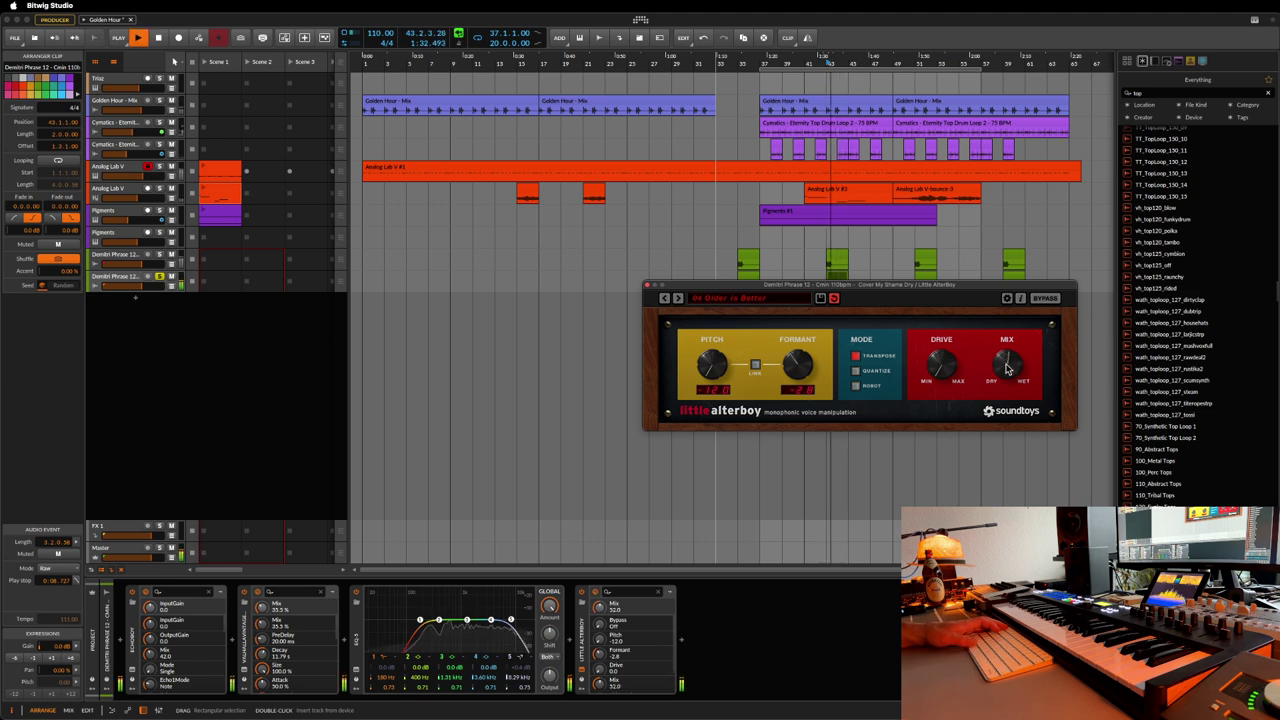
- Solo the original phrase track as well and narrow both Analog Lab V channels in the mixer, with Little AlterBoy closed
click(143, 262)
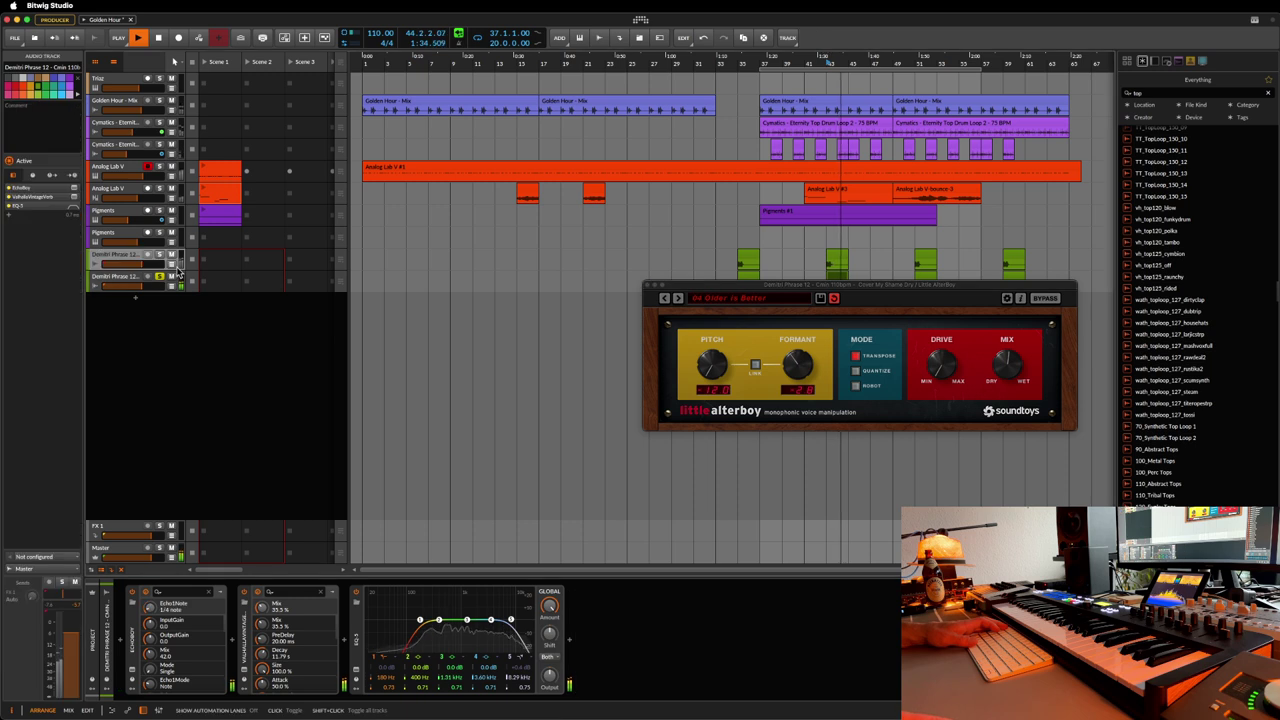
click(159, 256)
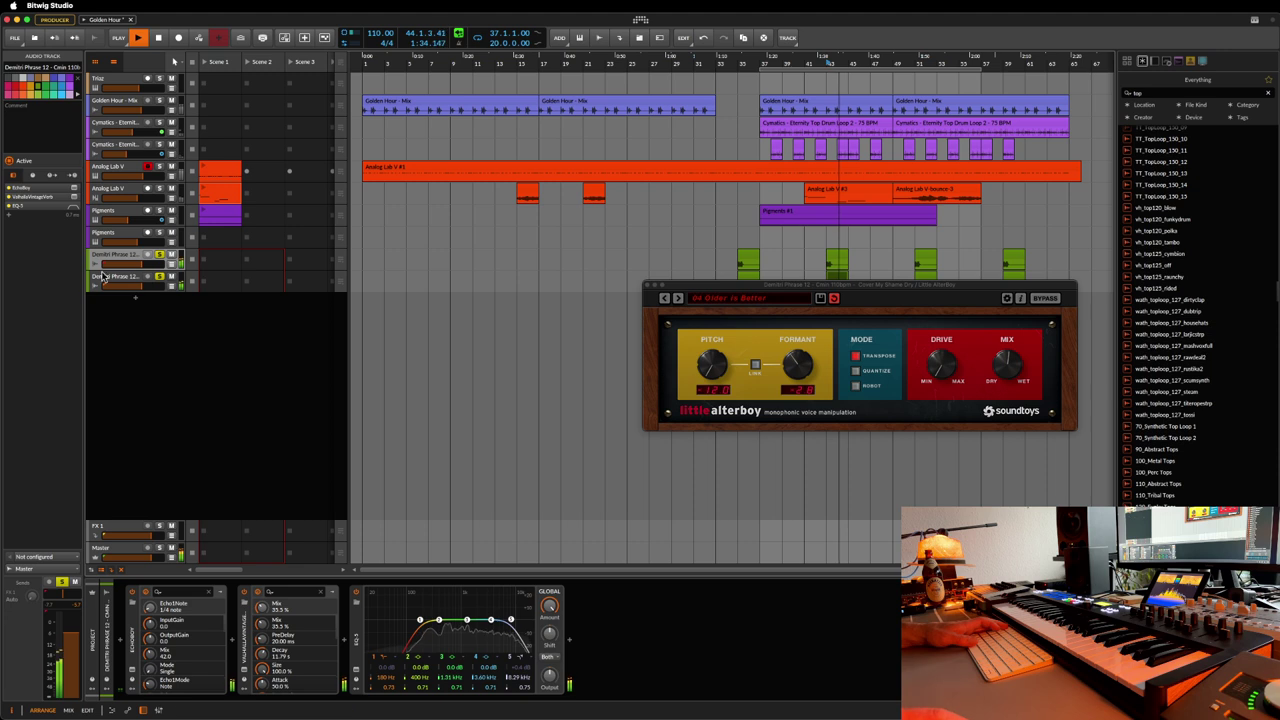
key(alt+2)
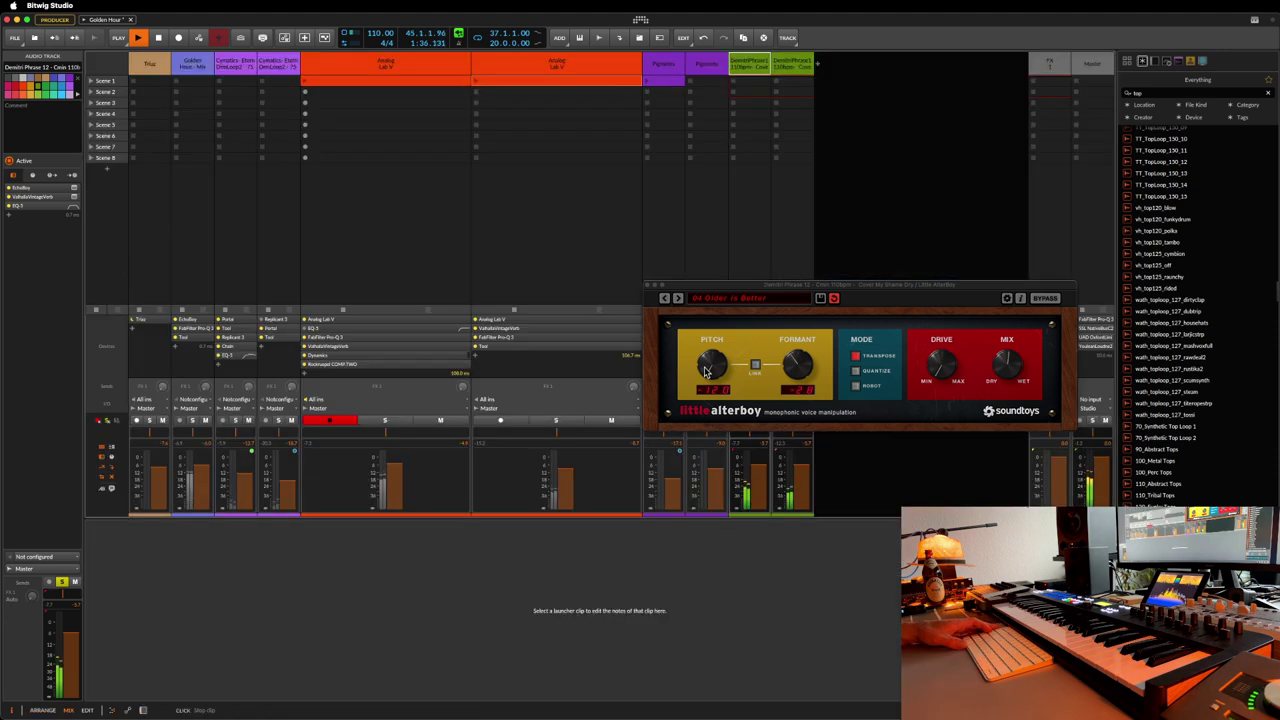
click(648, 286)
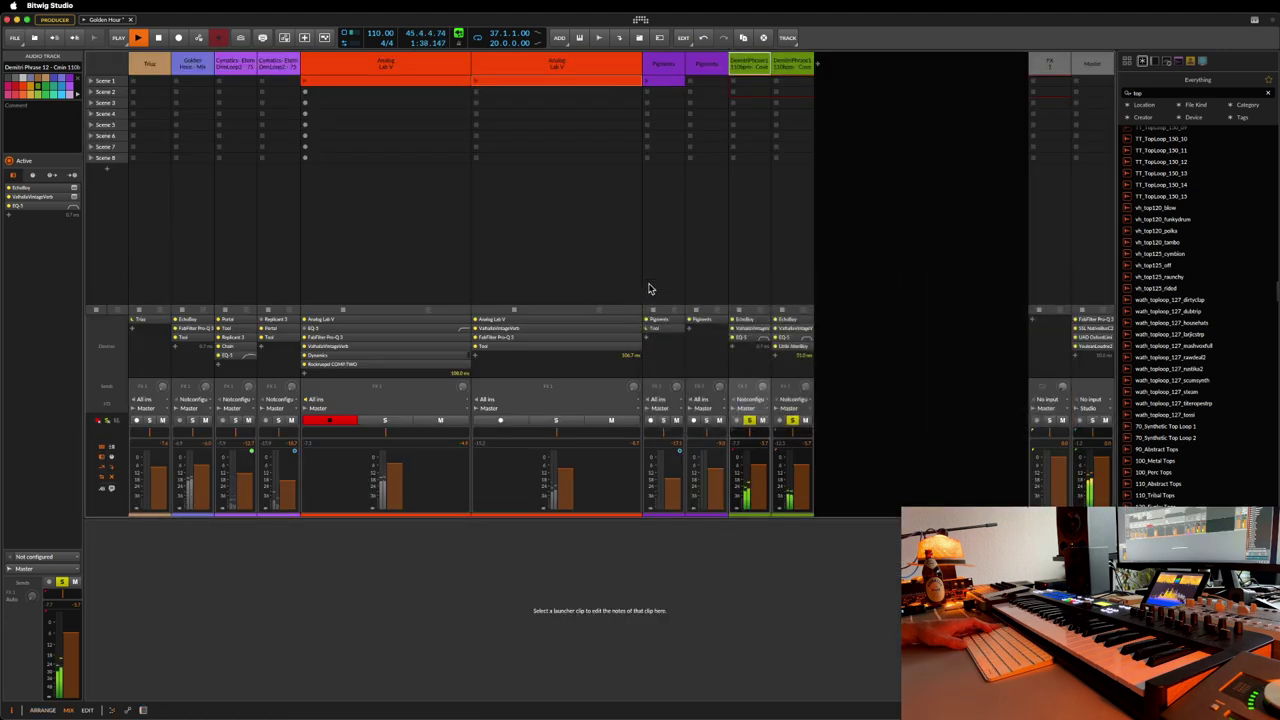
drag(471, 60, 334, 69)
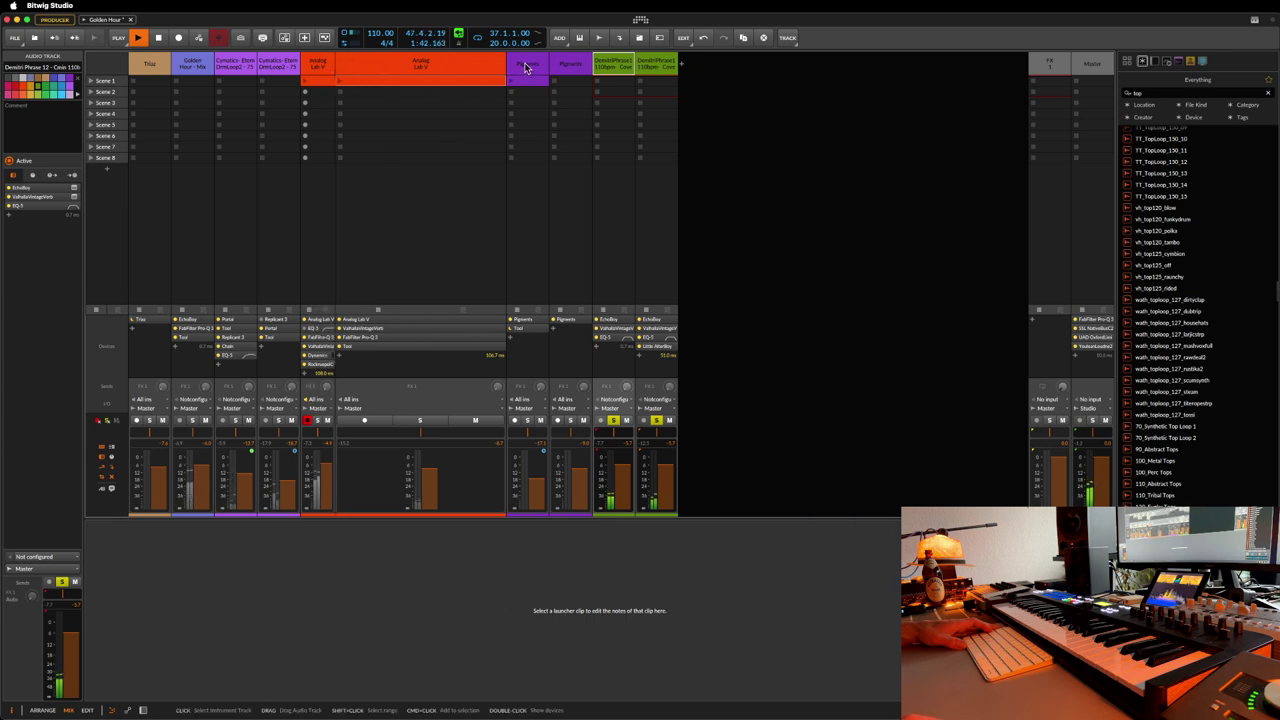
drag(504, 65, 351, 63)
key(space)
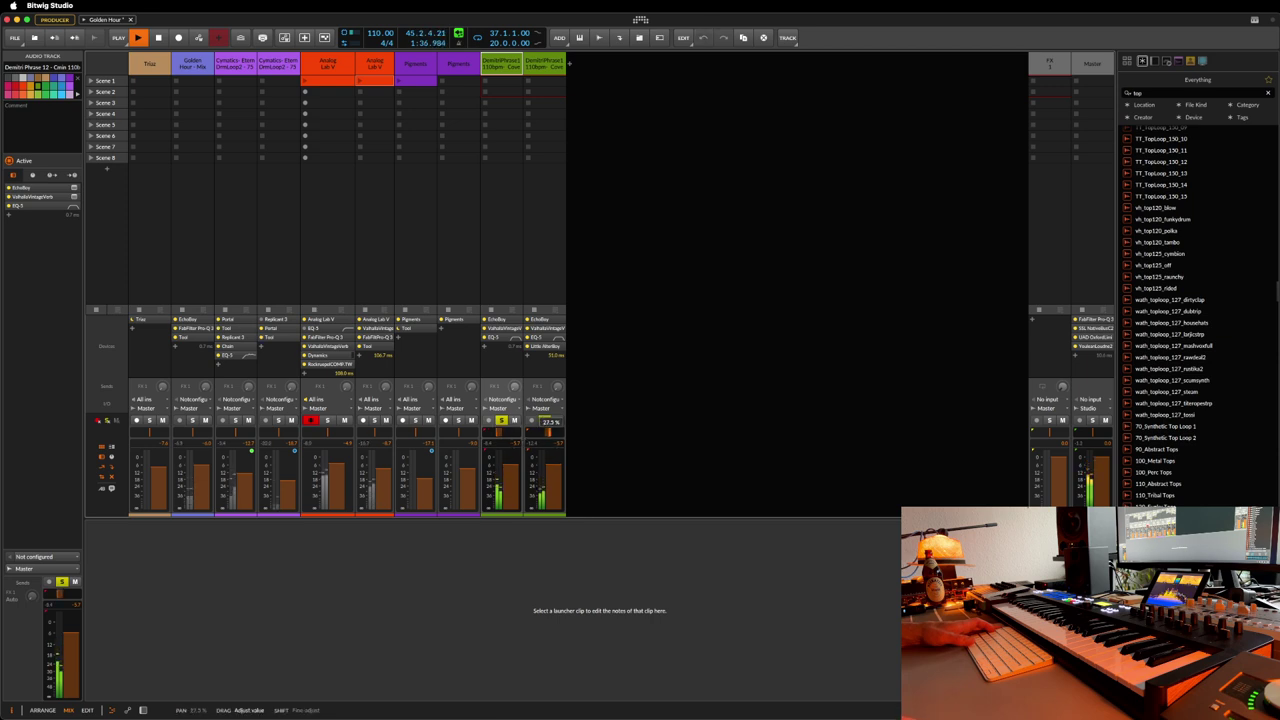
- Pan the original phrase track slightly left and its copy about 31% right, and save the project from the arrangement view
drag(496, 432, 551, 440)
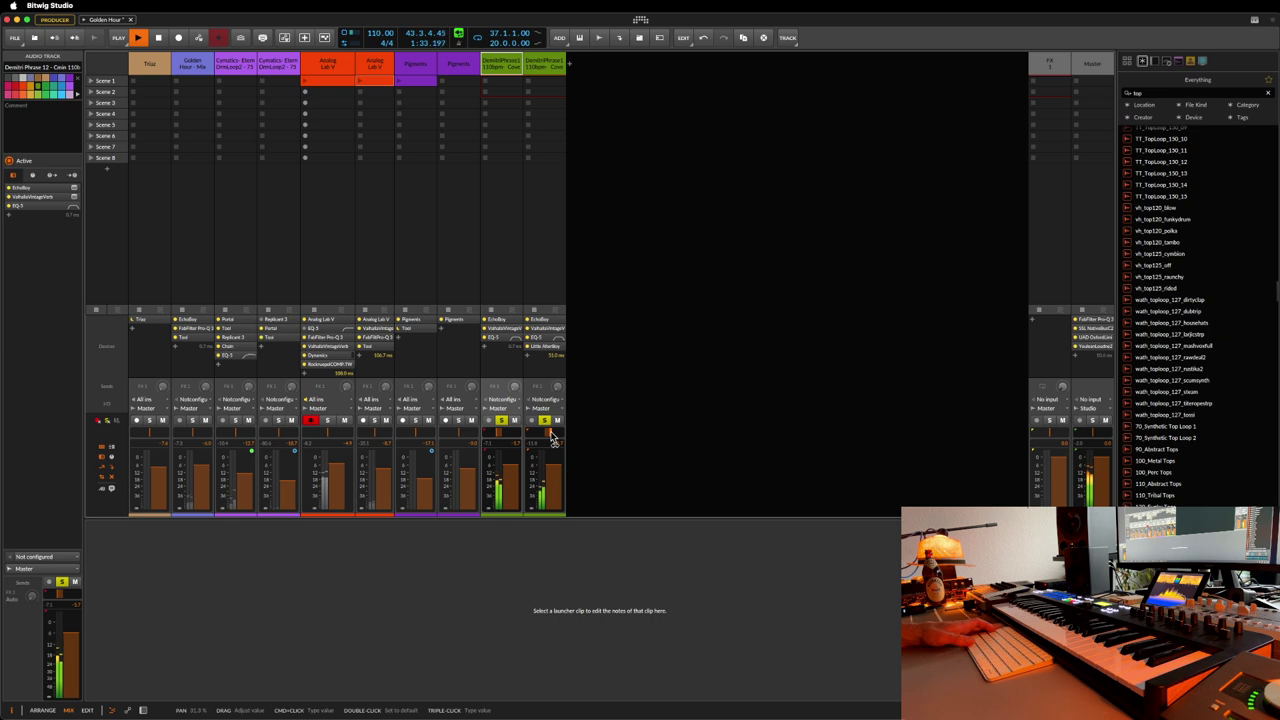
key(alt+1)
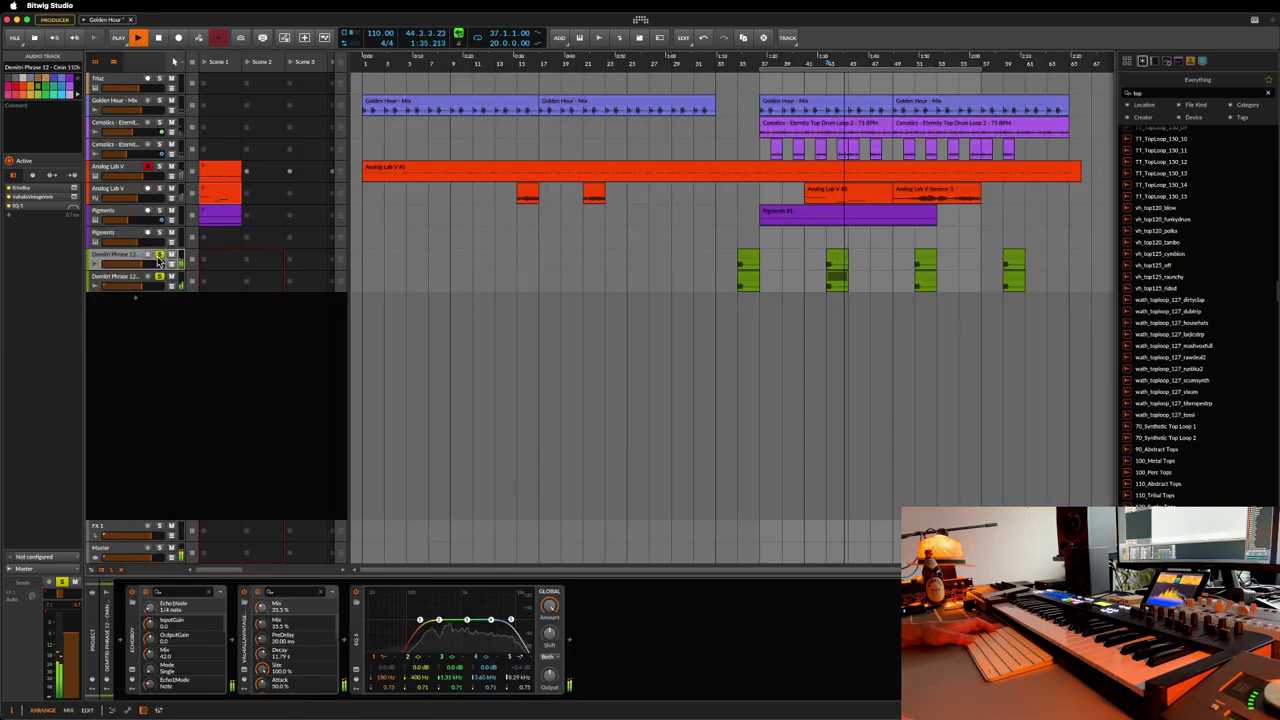
key(ctrl+s)
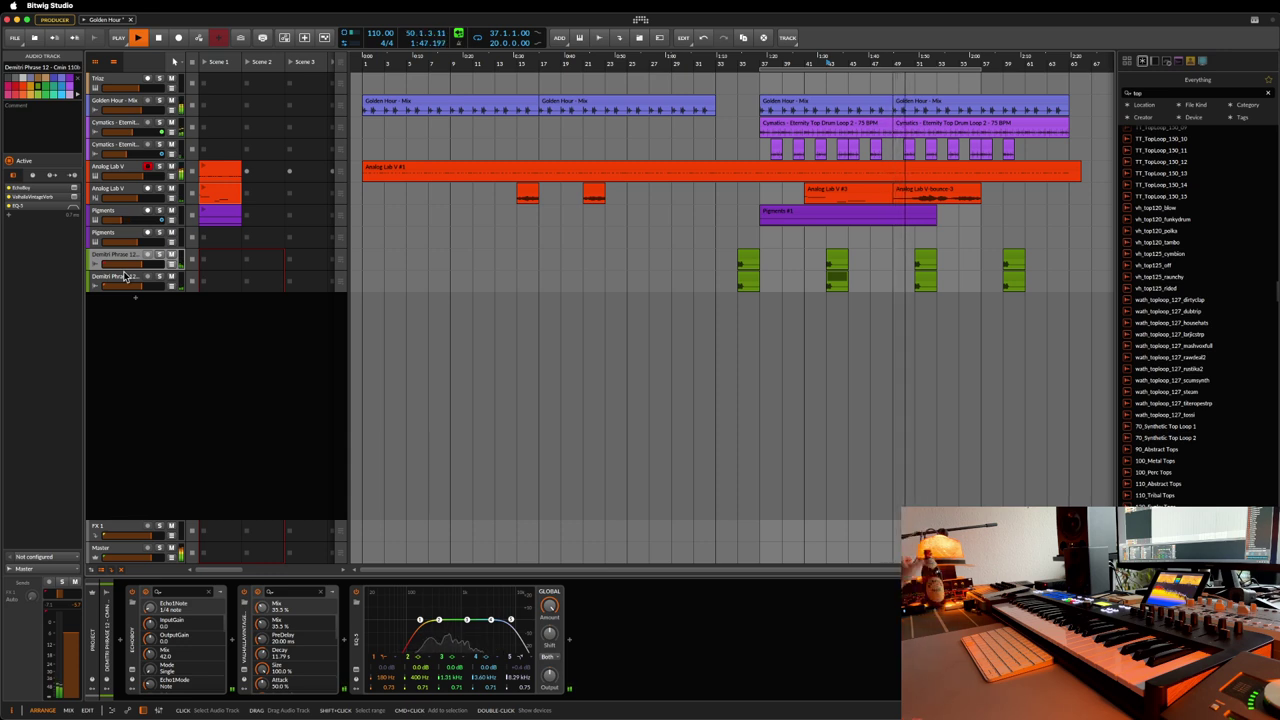
- Solo the second Analog Lab V track and duplicate it
click(159, 189)
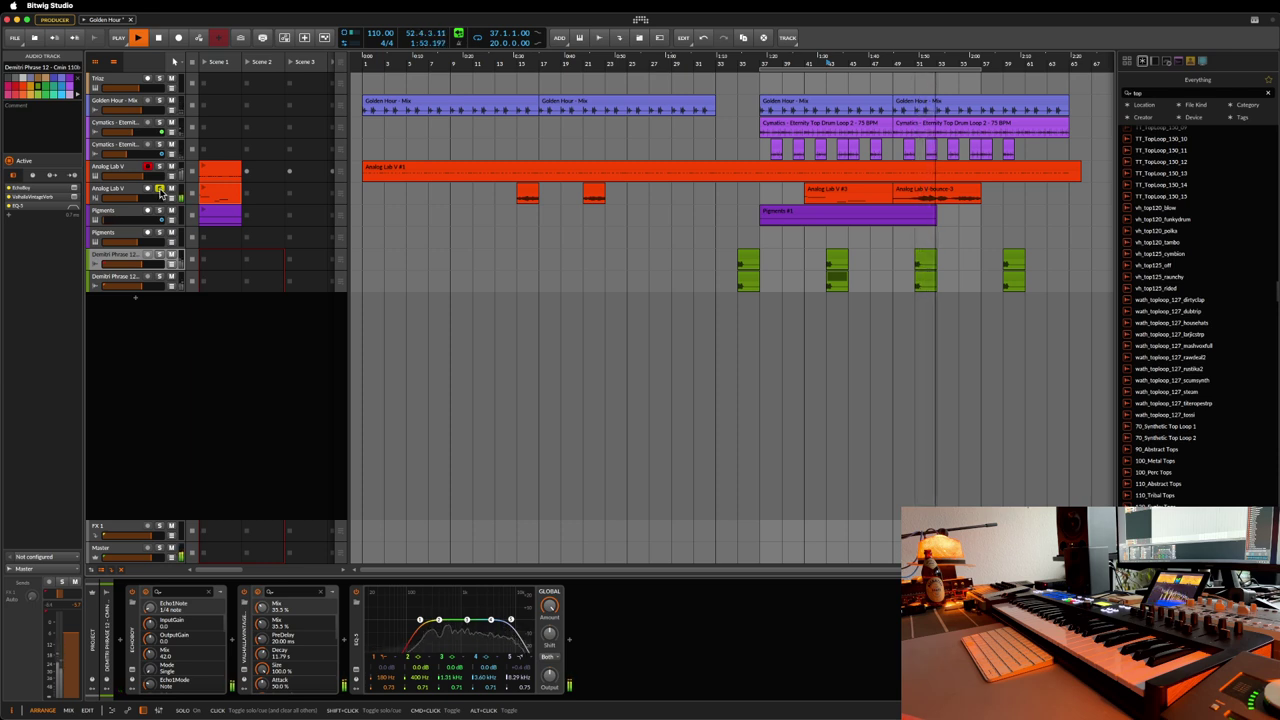
click(132, 192)
key(ctrl+d)
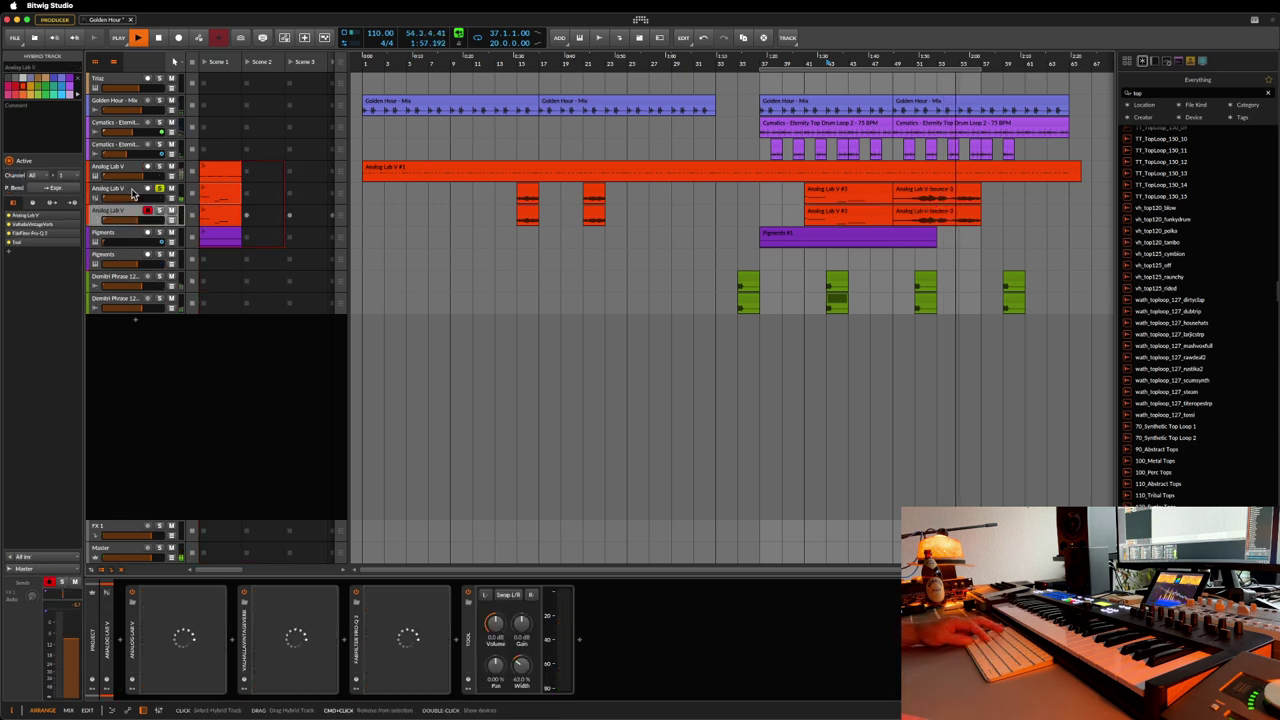
- Delete the copy's Analog Lab V #3 clip and two short early clips, and the Analog Lab V-bounce-3 clip from the source track
click(839, 211)
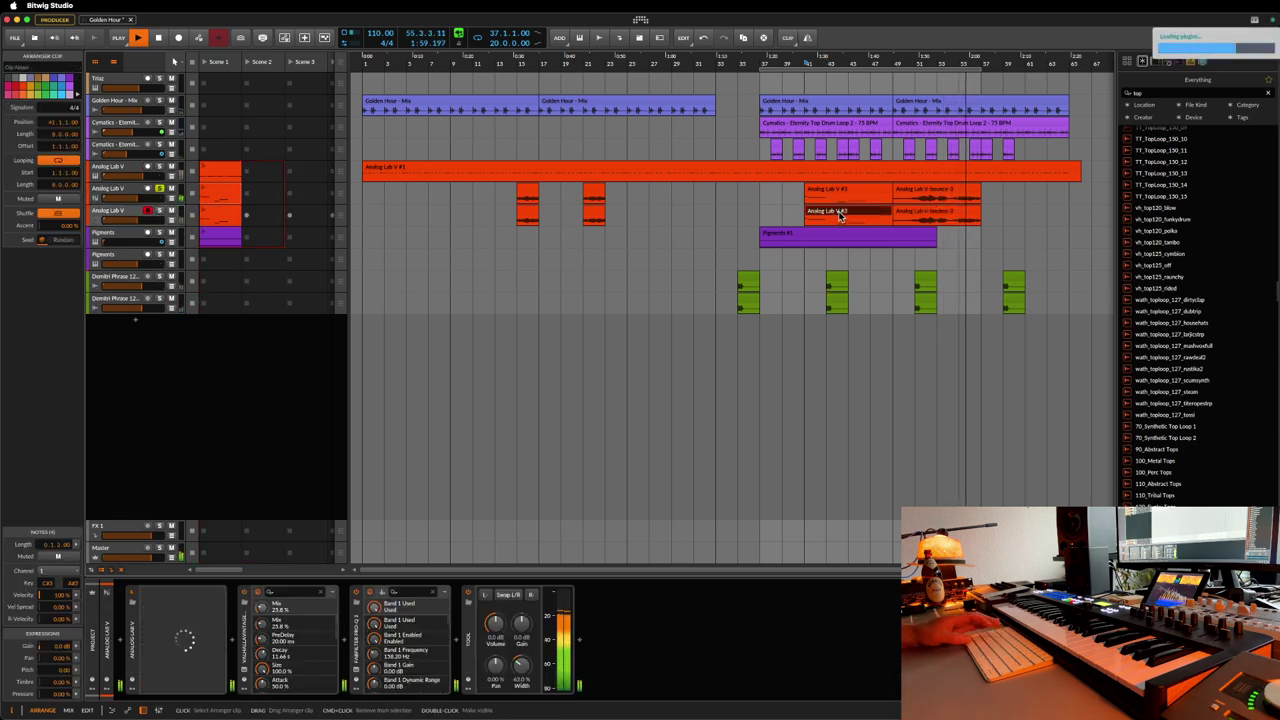
key(Delete)
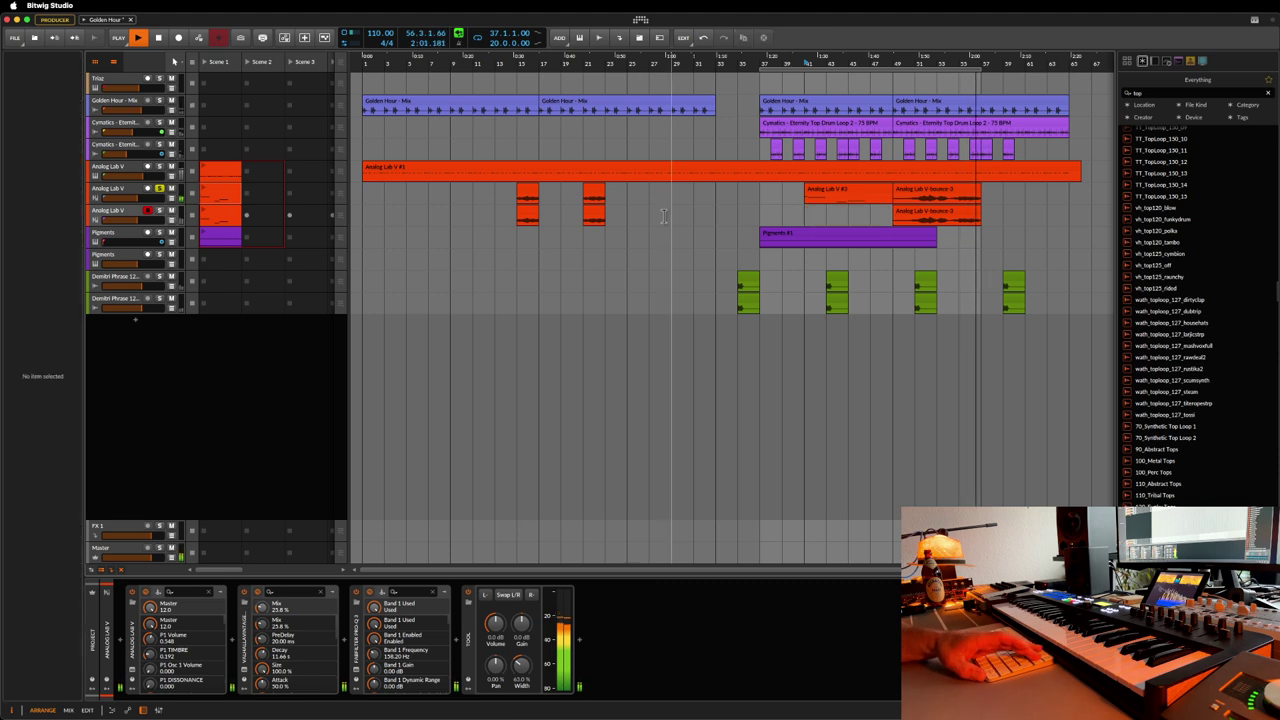
drag(663, 217, 476, 215)
key(Delete)
click(958, 192)
key(Delete)
click(958, 208)
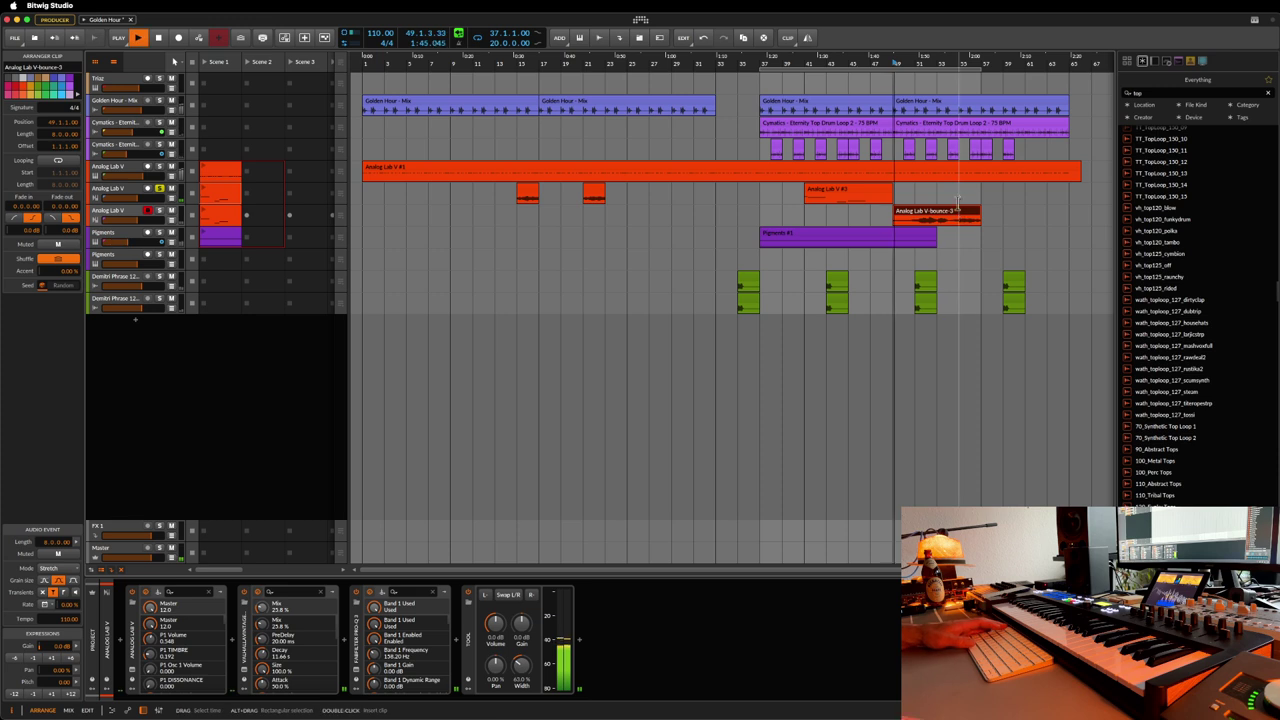
- Solo the duplicated Analog Lab V track and insert FabFilter Pro-Q 3 at the end of its device chain
click(132, 222)
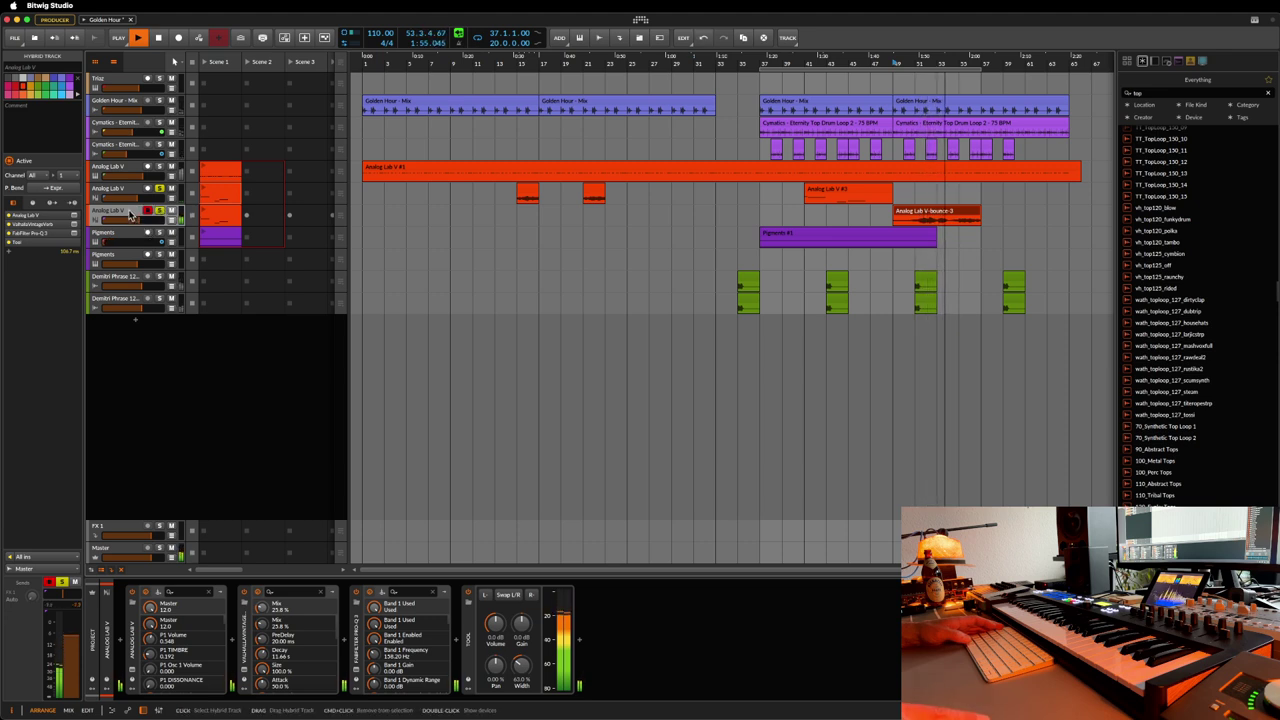
click(106, 640)
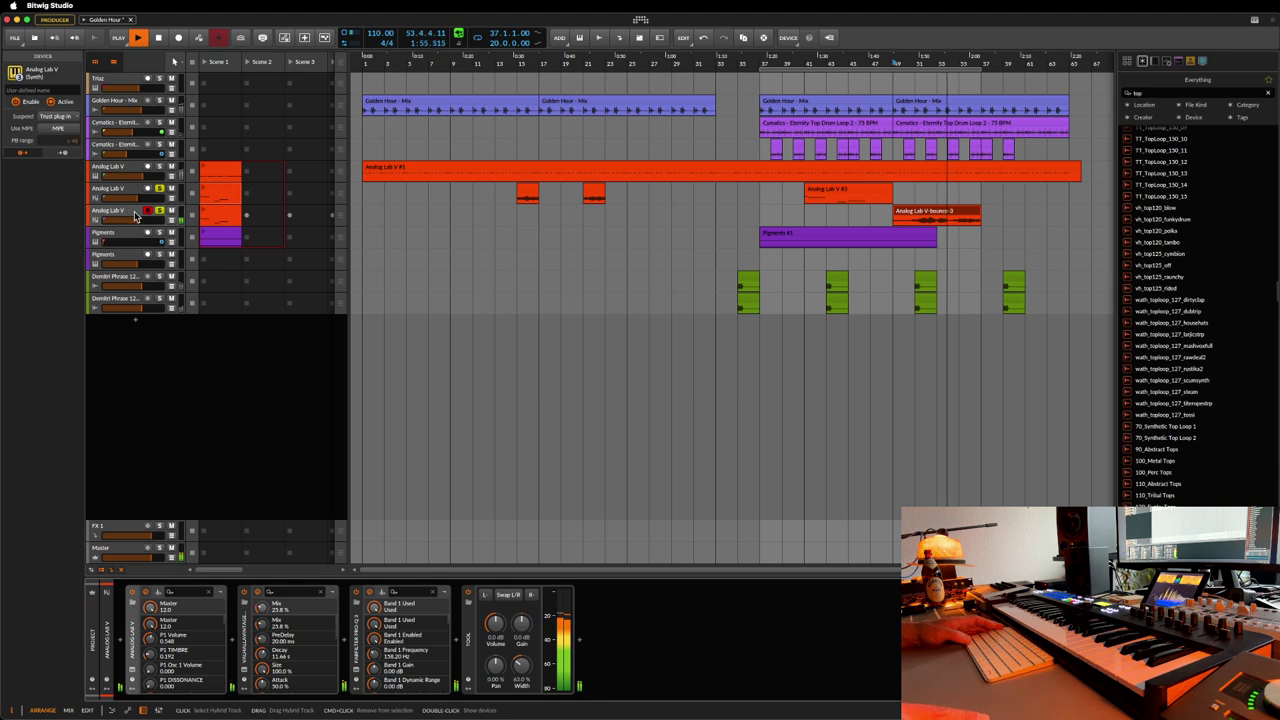
click(584, 645)
text(fab)
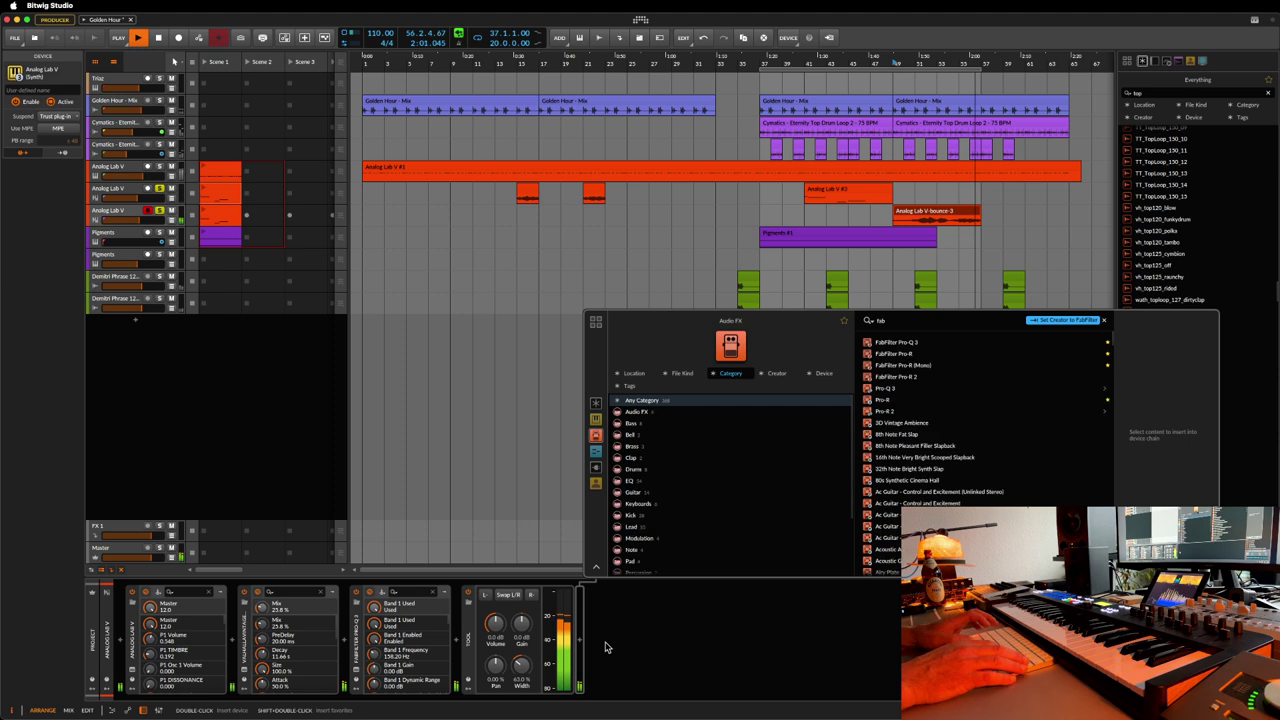
click(951, 345)
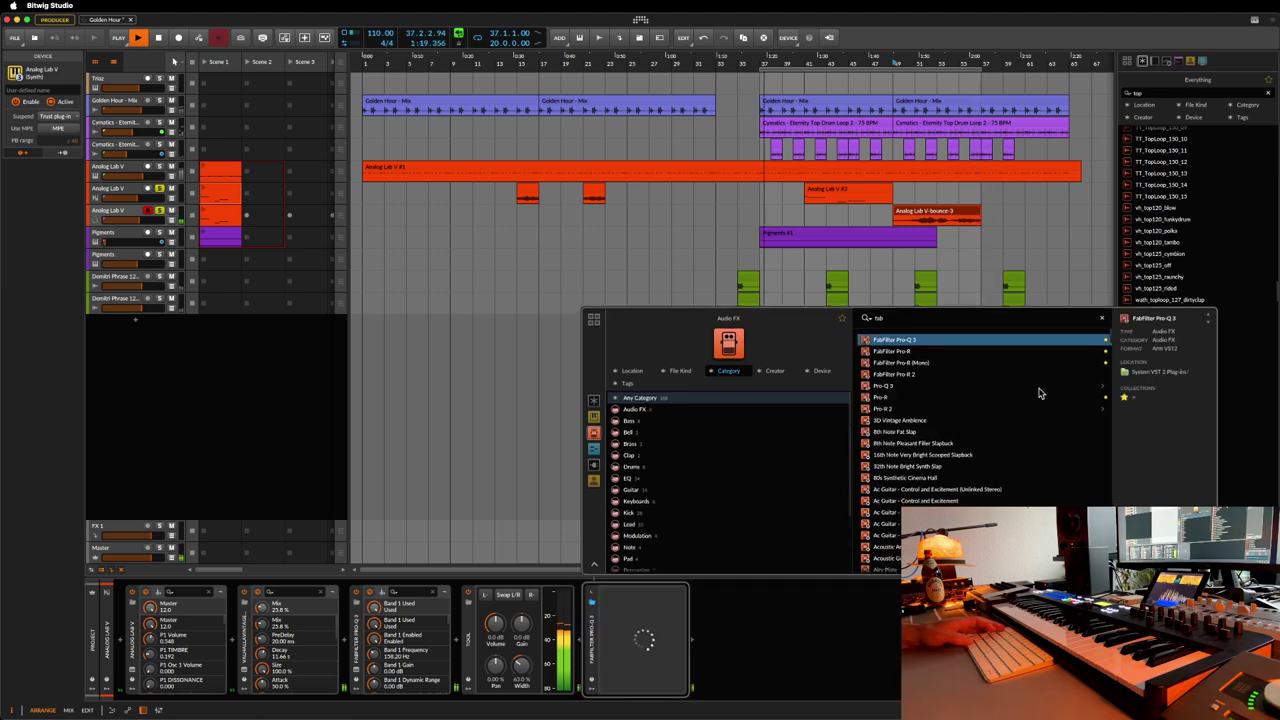
key(Return)
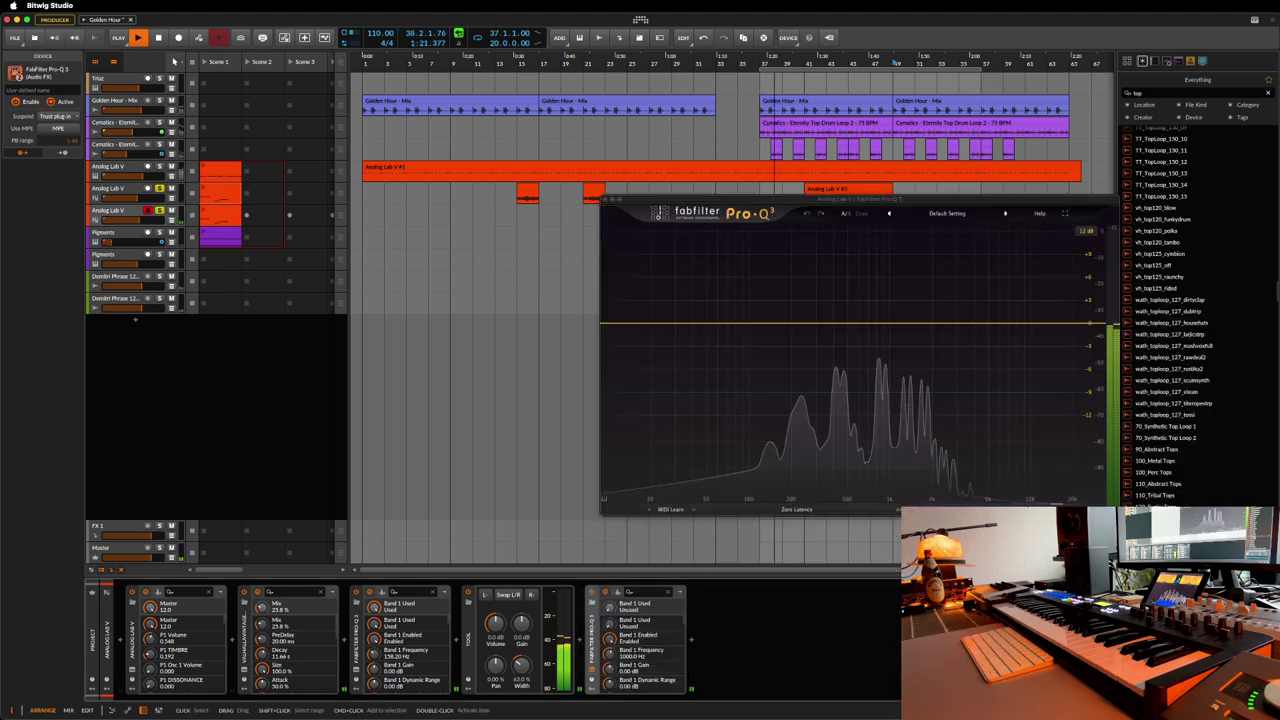
- Add a low-cut band to the Pro-Q 3 on the soloed Analog Lab V track at about 133 Hz
click(614, 322)
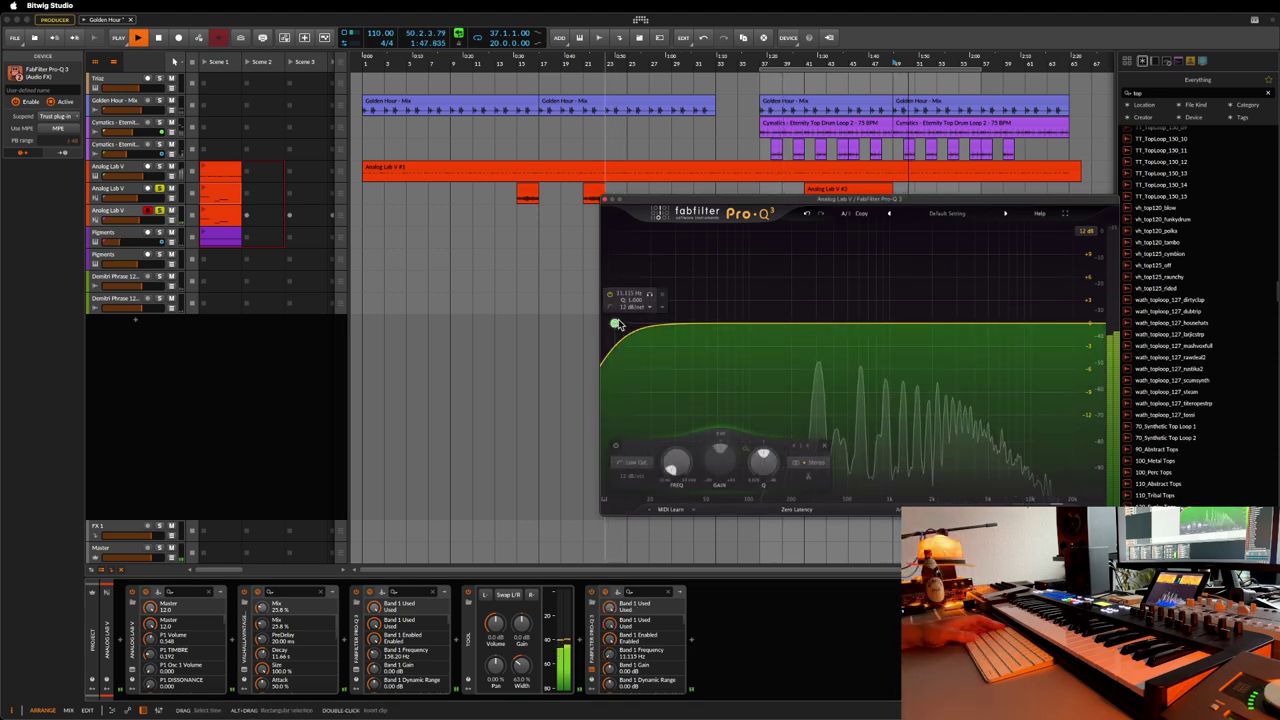
drag(614, 322, 765, 323)
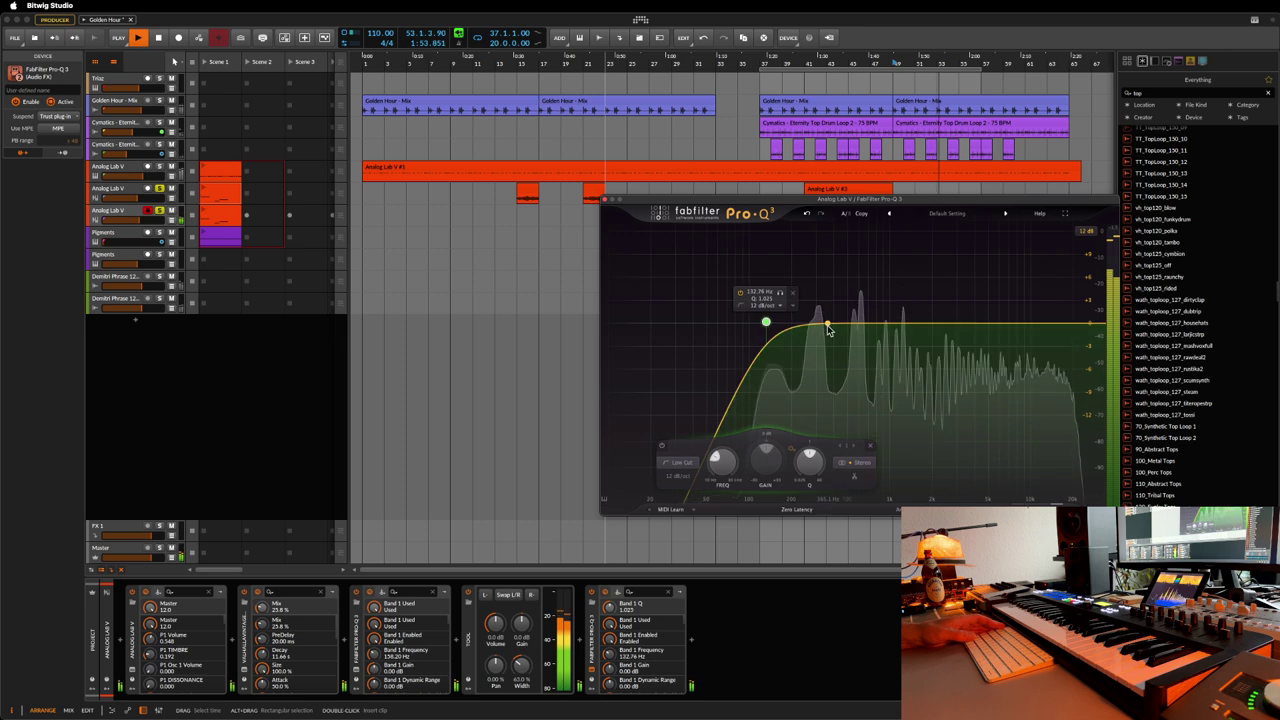
- Add a narrow bell band, sweep it boosted to find the resonance, and cut it about 8 dB near 308 Hz with a Q of 18.8
click(820, 325)
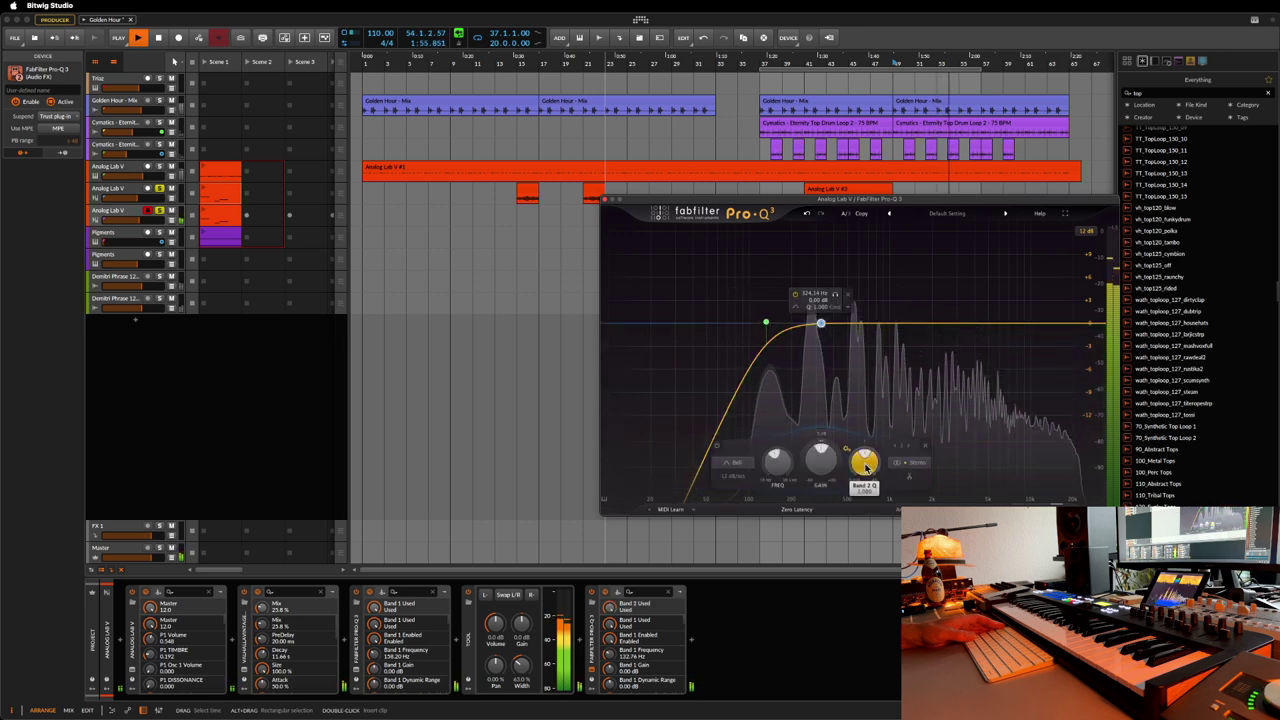
drag(820, 325, 814, 68)
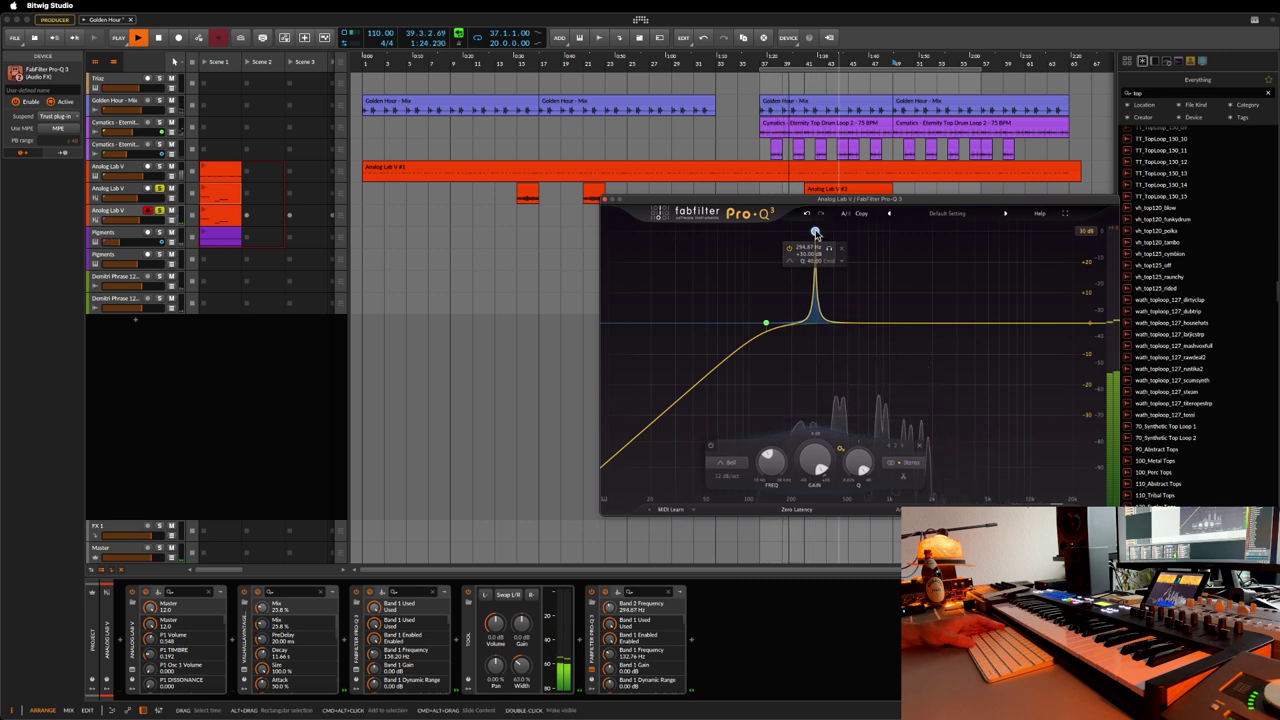
drag(849, 204, 849, 338)
click(872, 300)
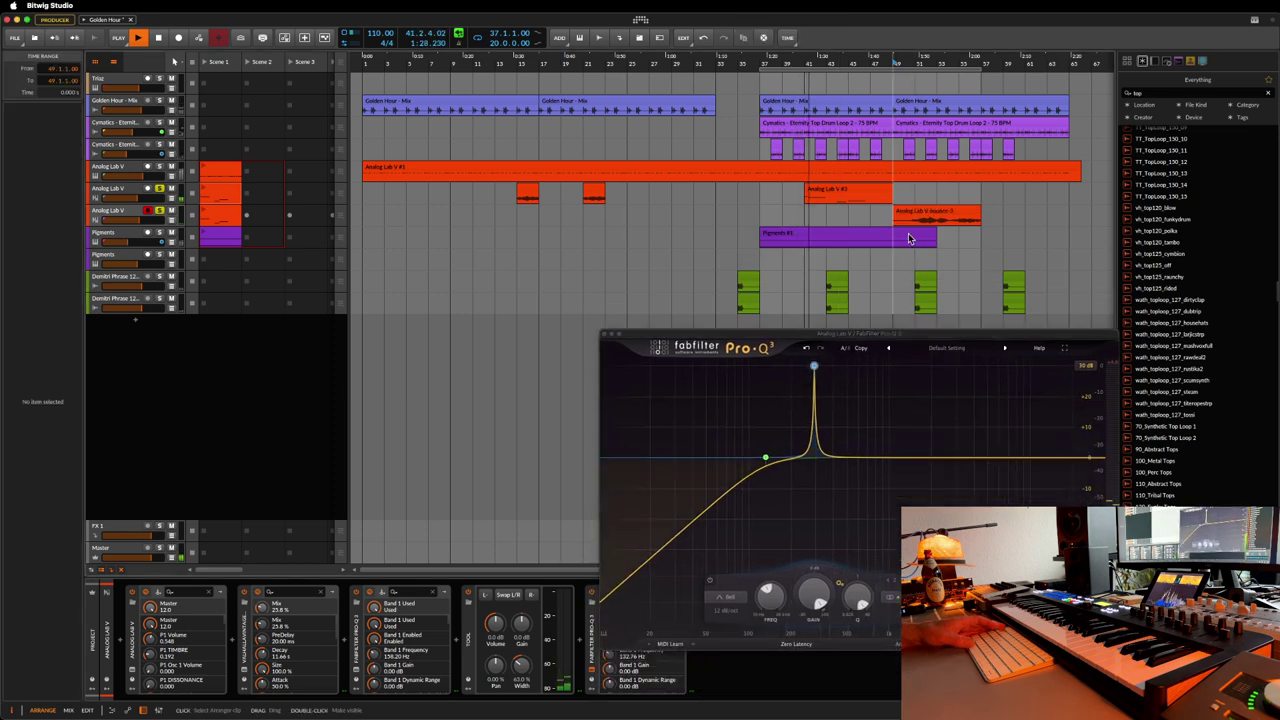
drag(873, 338, 631, 160)
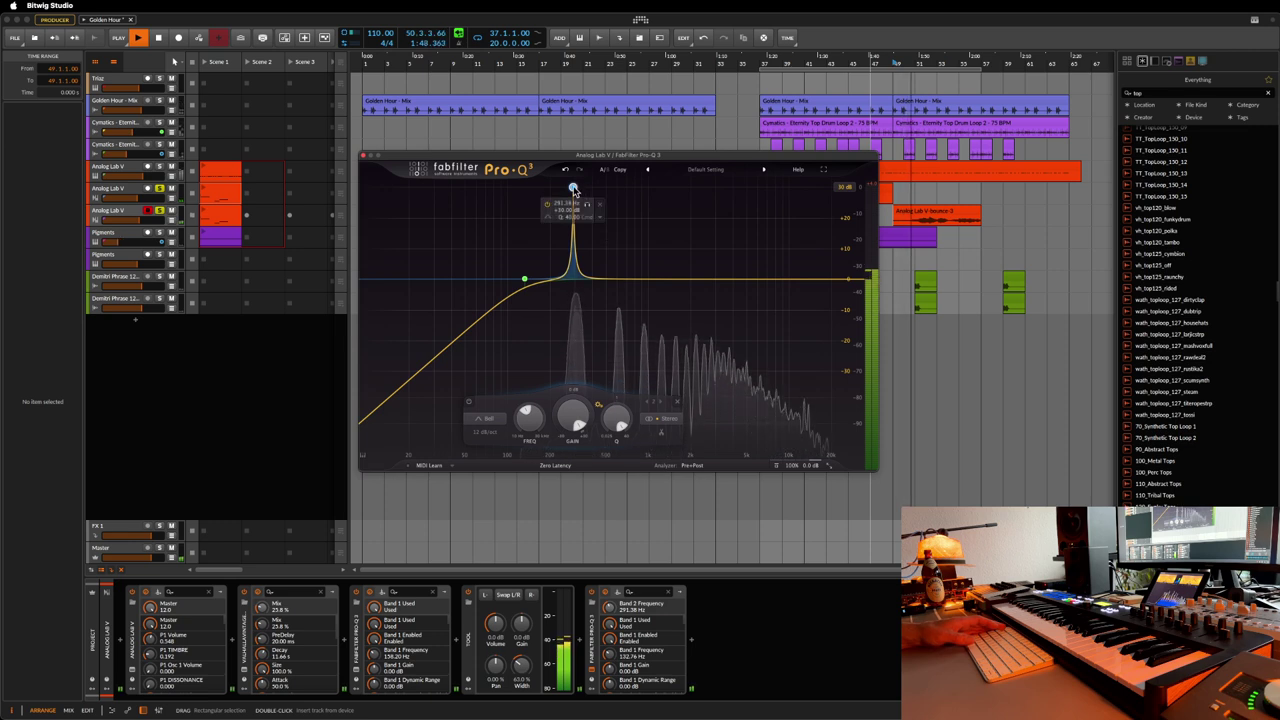
drag(573, 187, 577, 188)
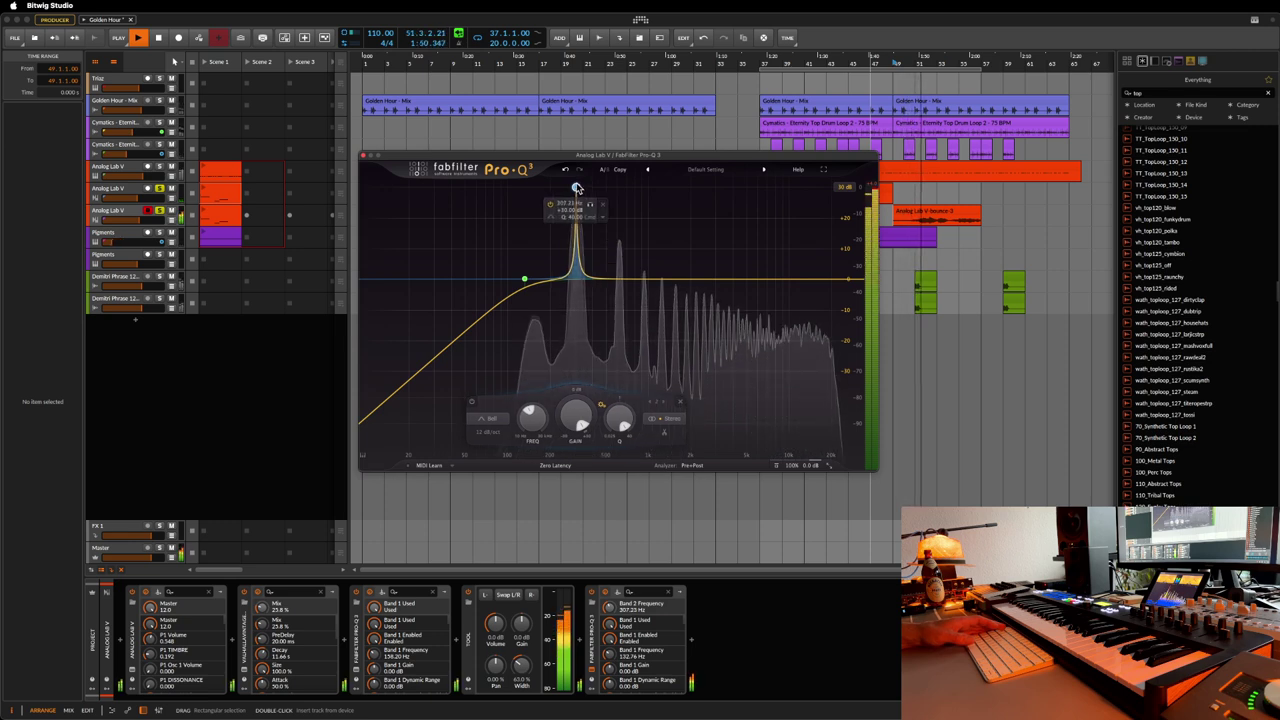
drag(576, 415, 570, 511)
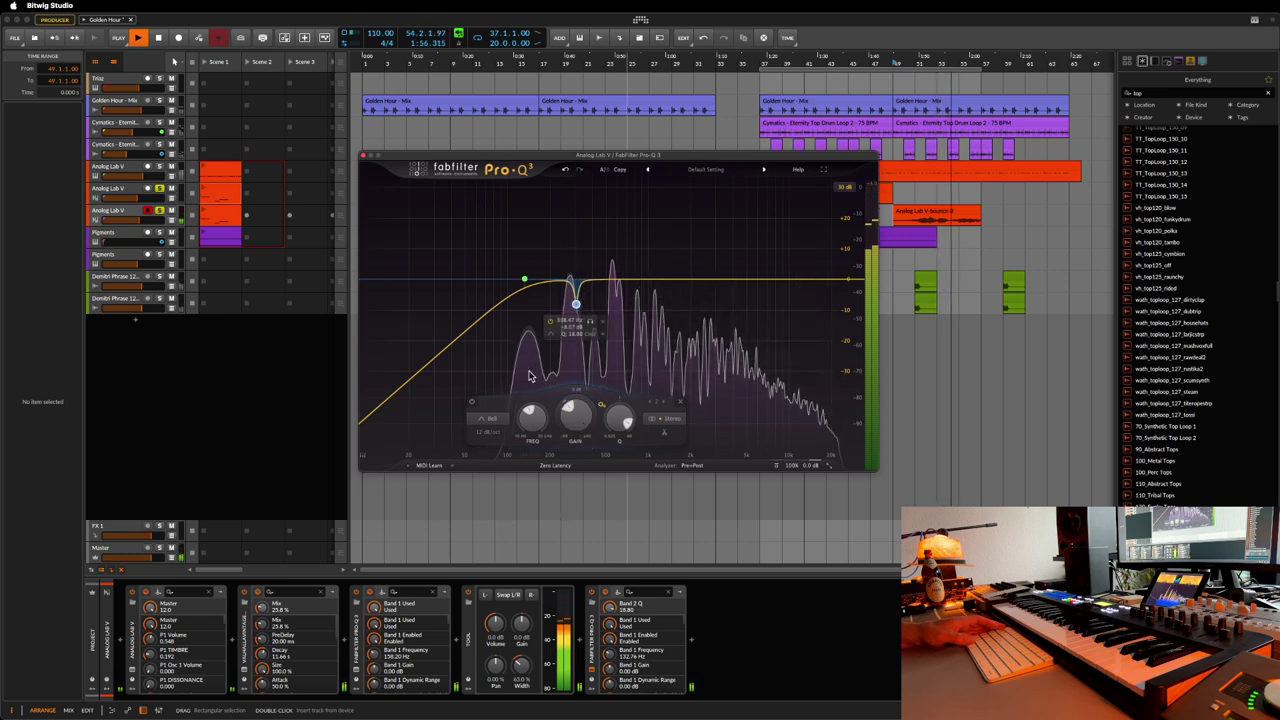
- Switch the equalizer to Linear Phase processing and set the low-cut band's slope to 30 dB/oct
click(525, 282)
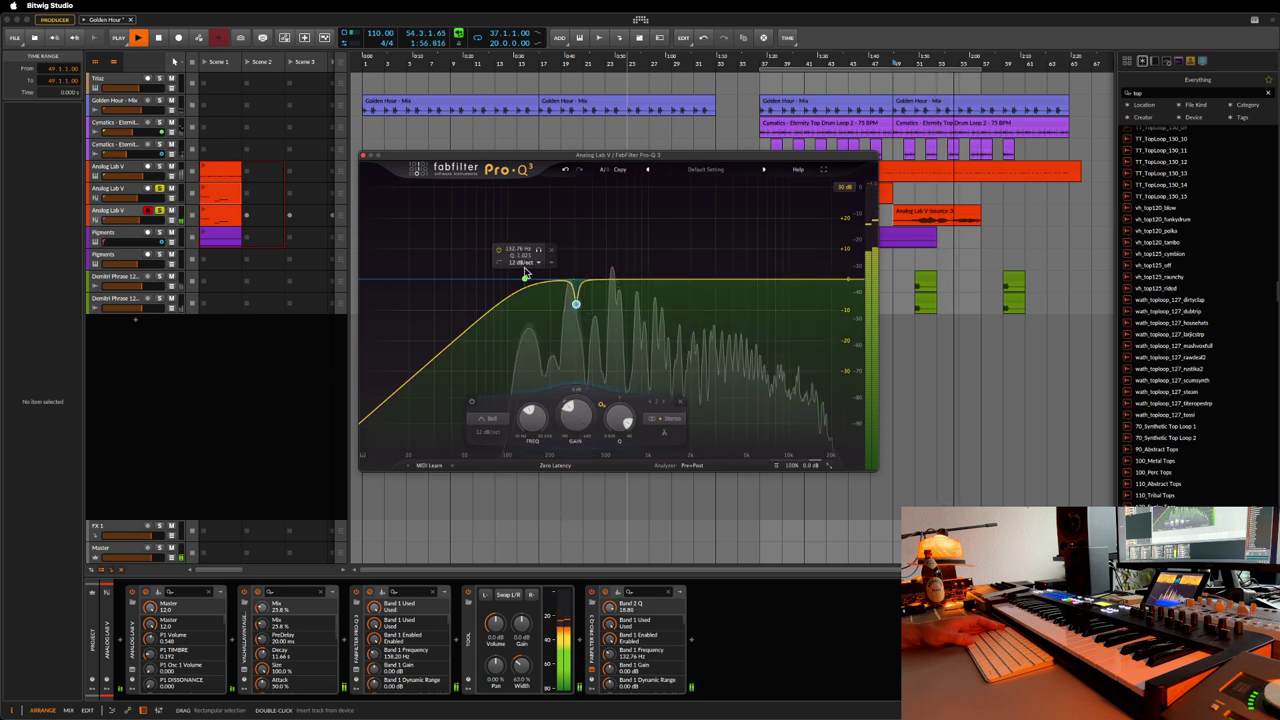
click(555, 466)
click(567, 503)
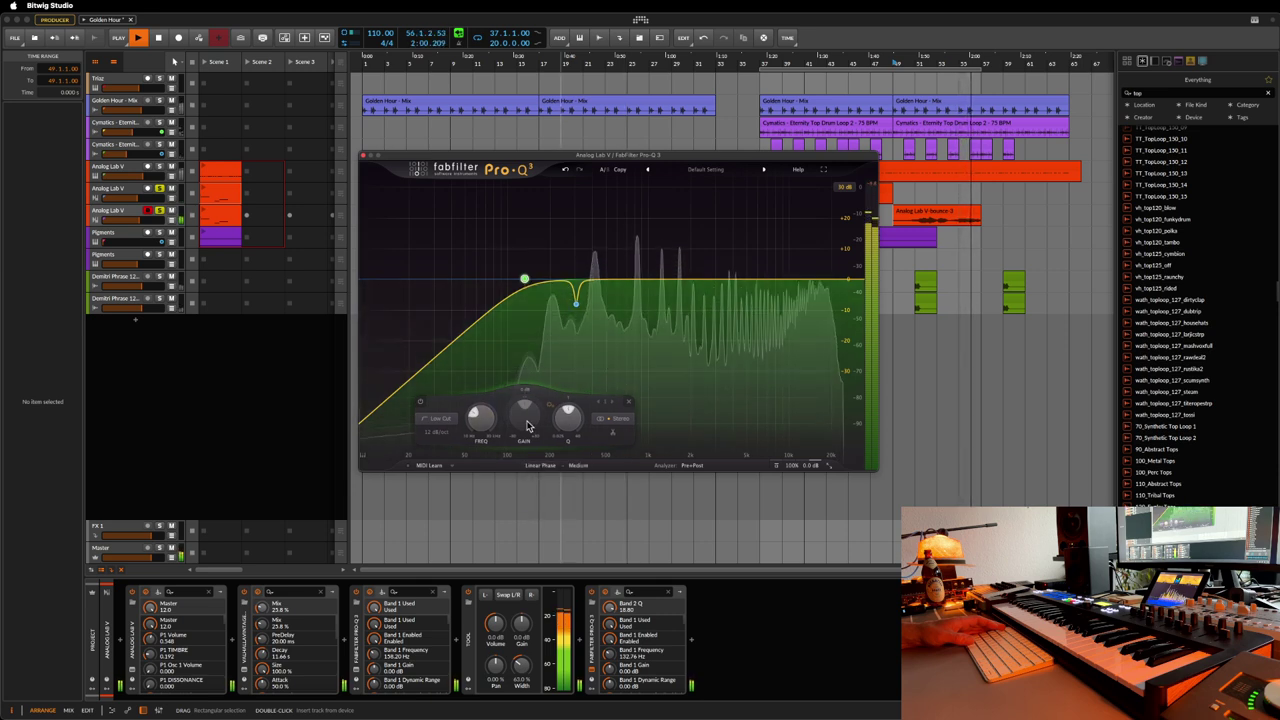
mouse_move(486, 424)
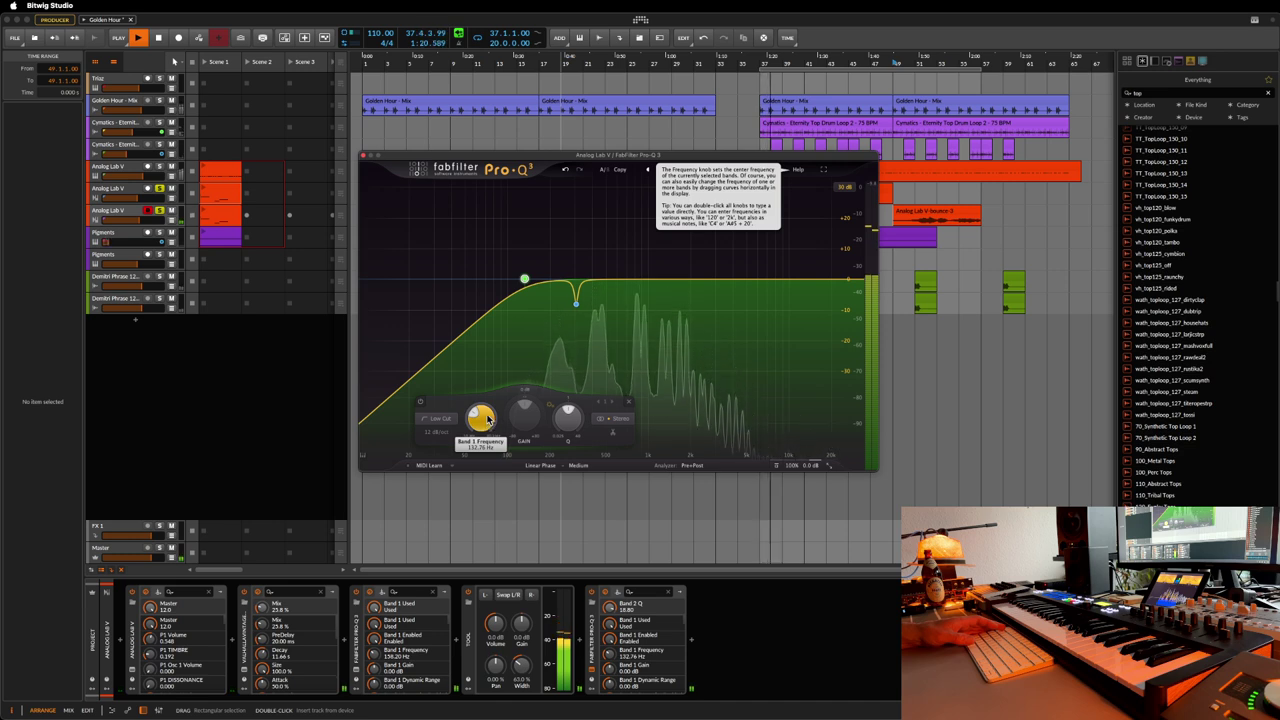
click(435, 419)
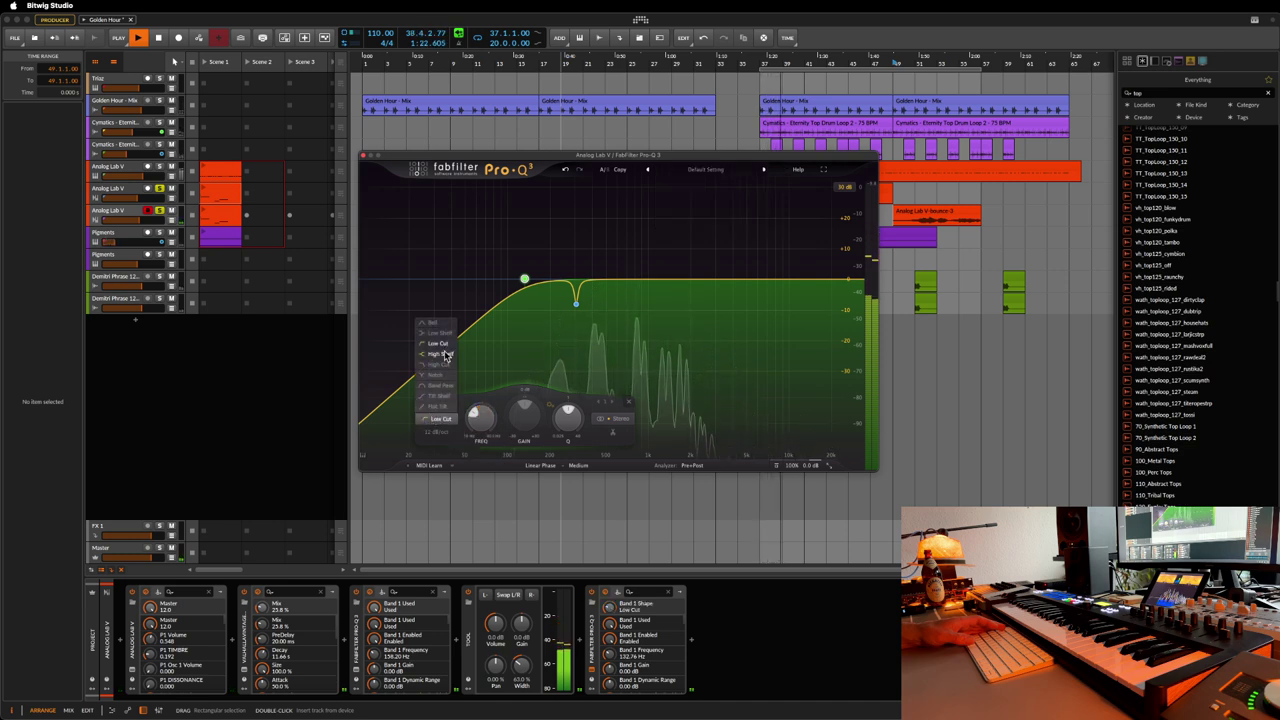
click(443, 344)
click(437, 433)
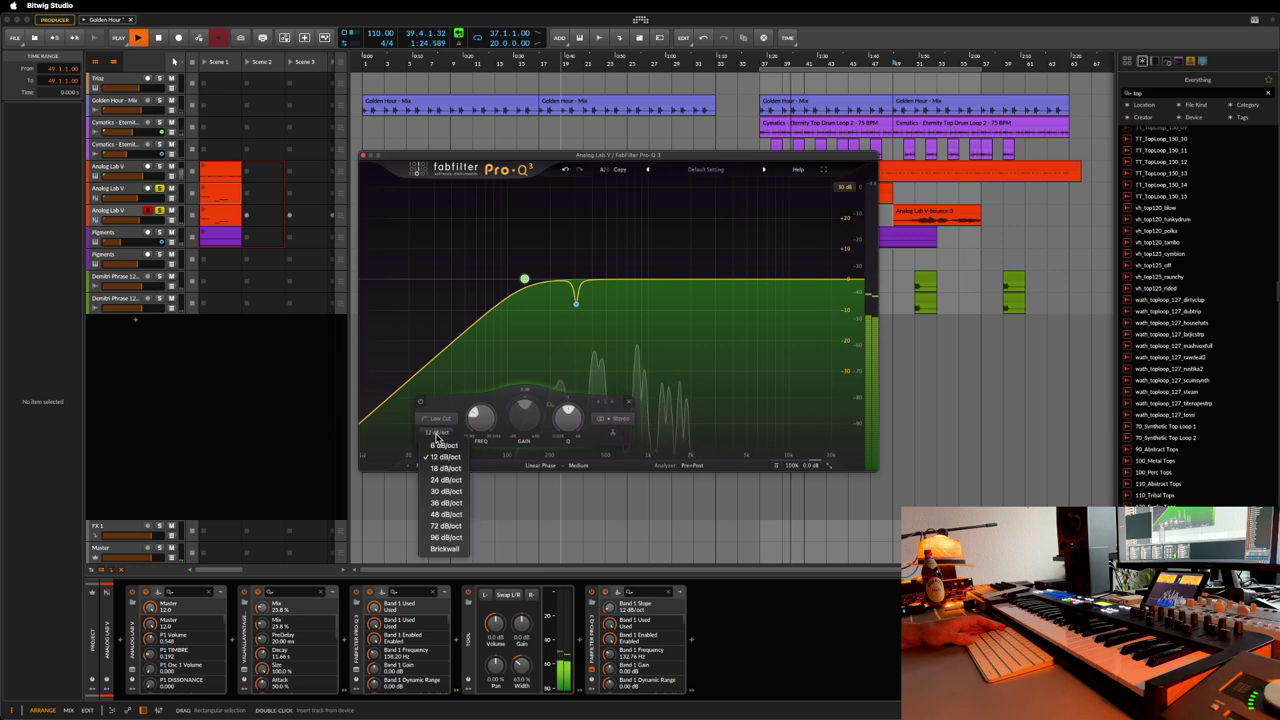
click(445, 491)
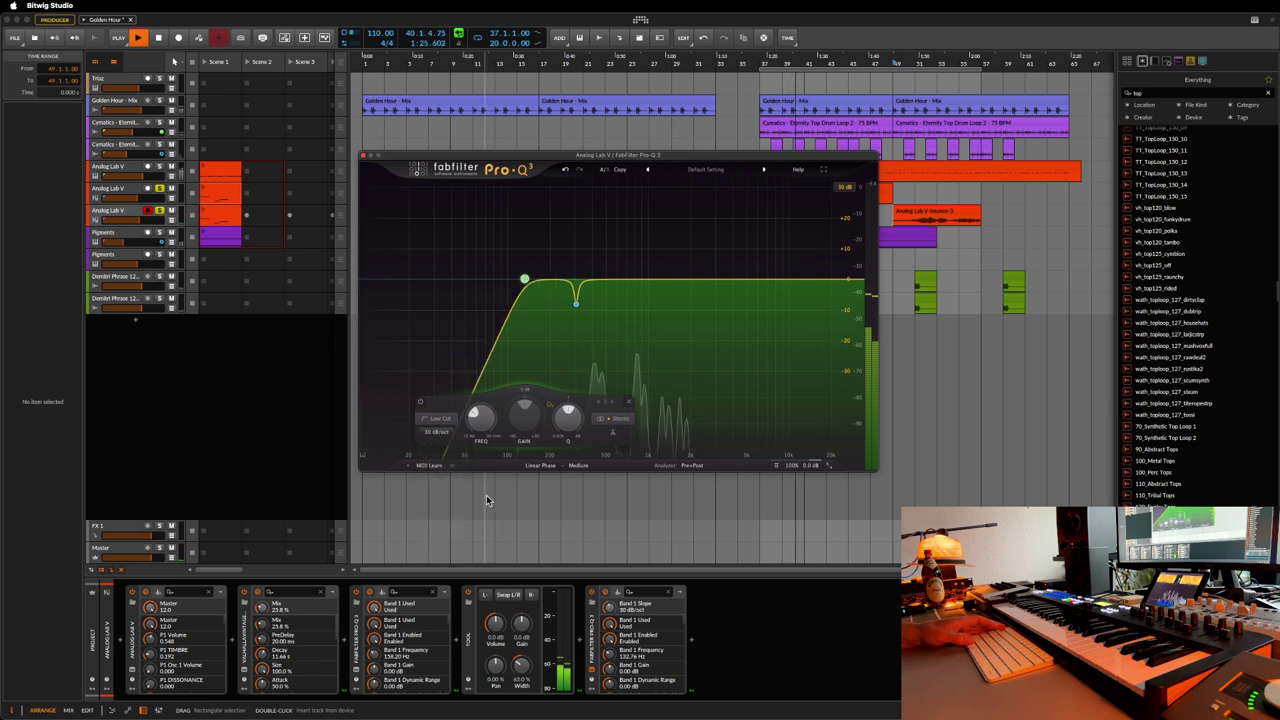
- Add a high-shelf band at about 5.9 kHz with about 4.5 dB of boost and a Q of about 1
click(678, 334)
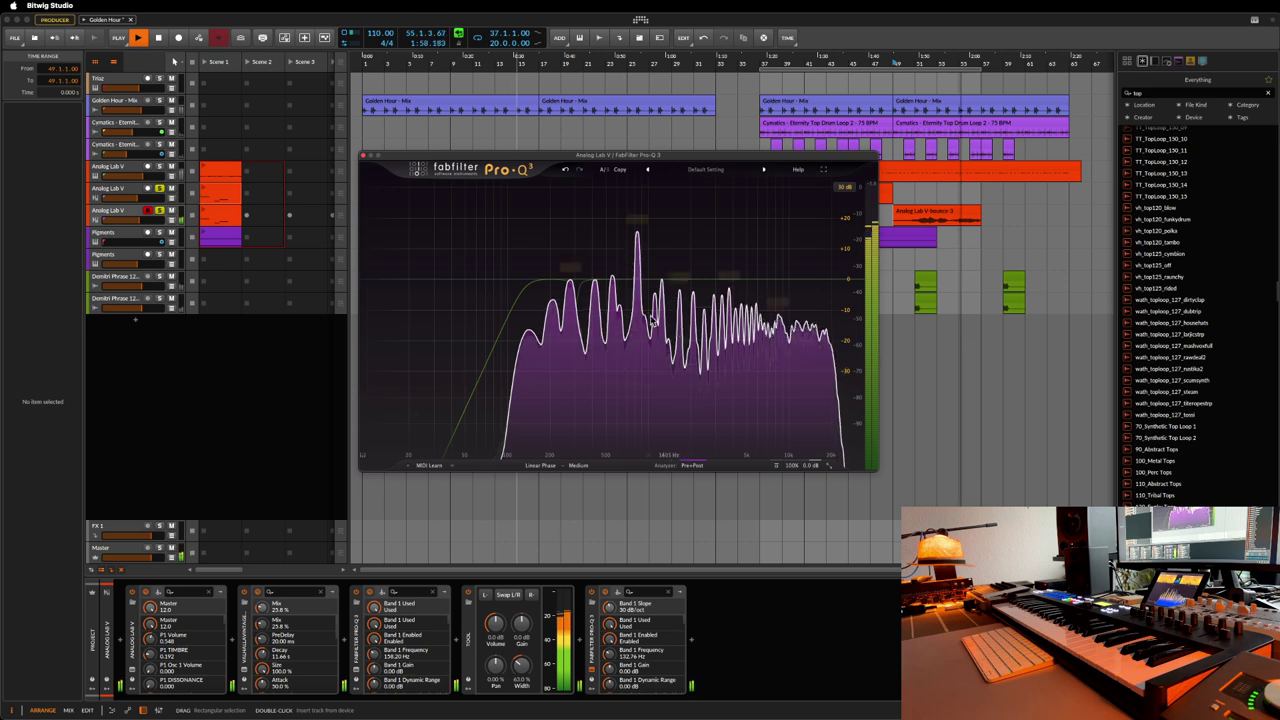
drag(678, 334, 700, 283)
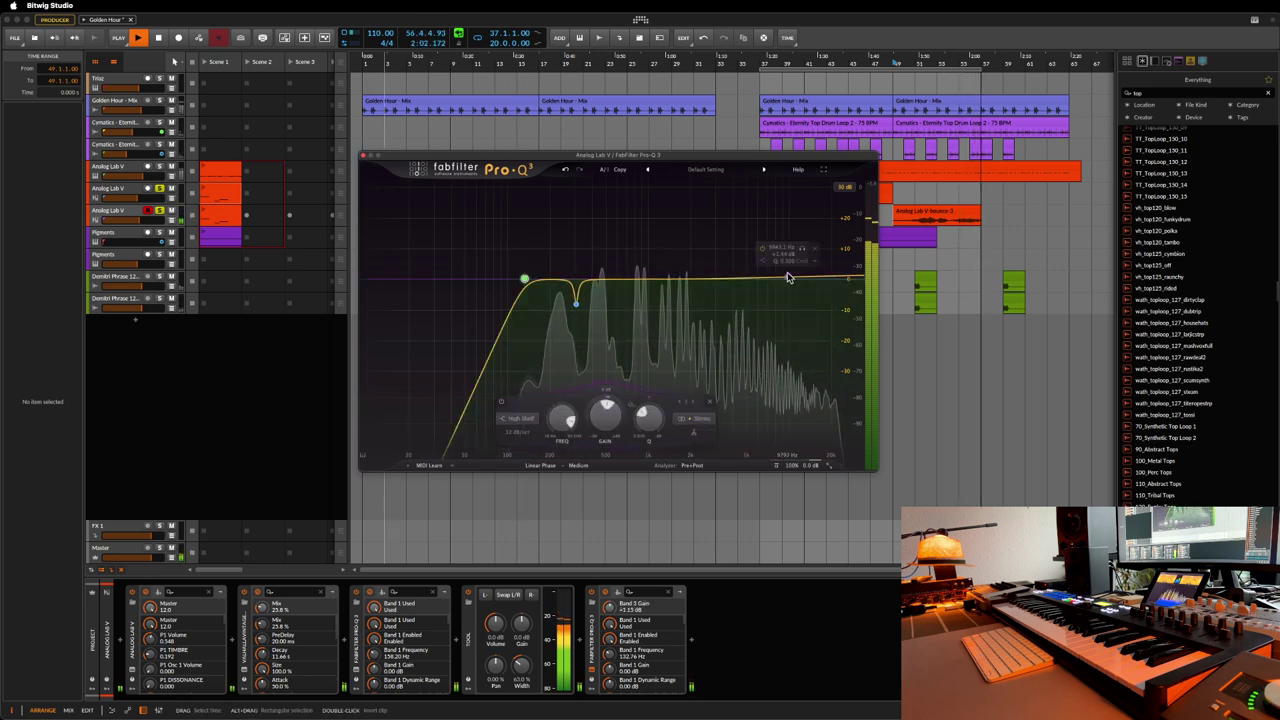
drag(787, 280, 788, 266)
scroll(797, 404, up, 5)
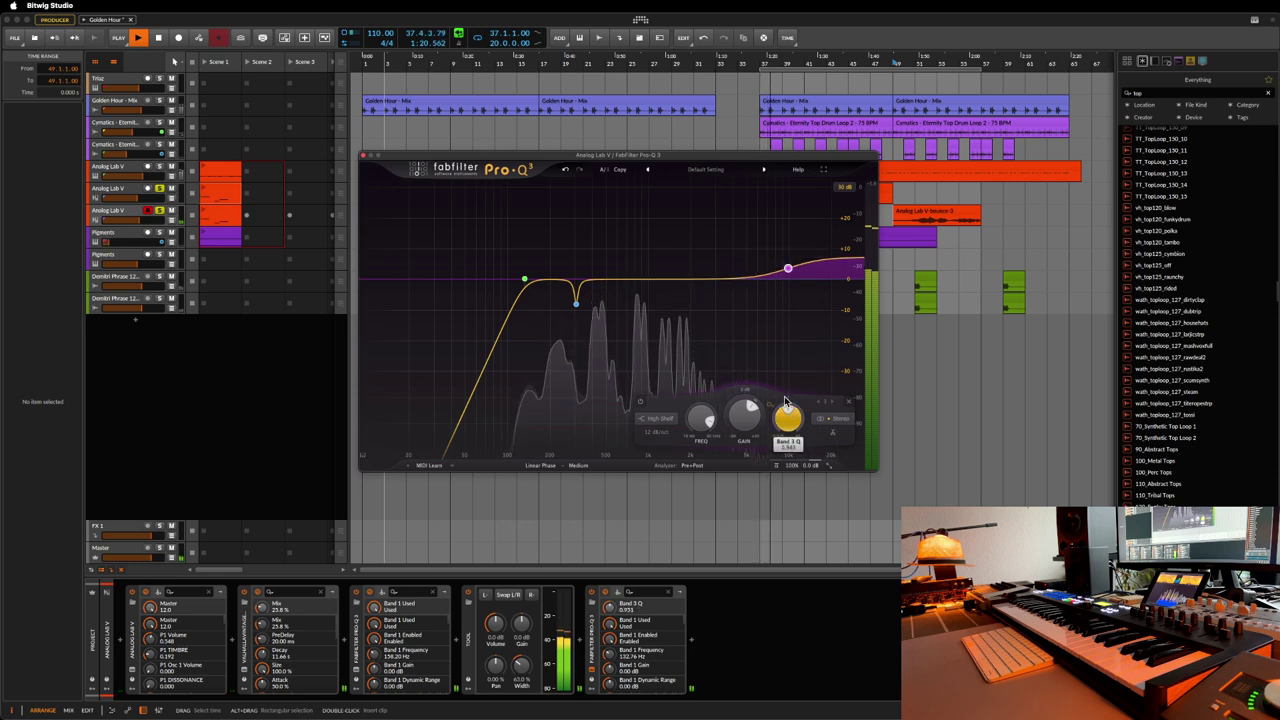
drag(788, 270, 748, 276)
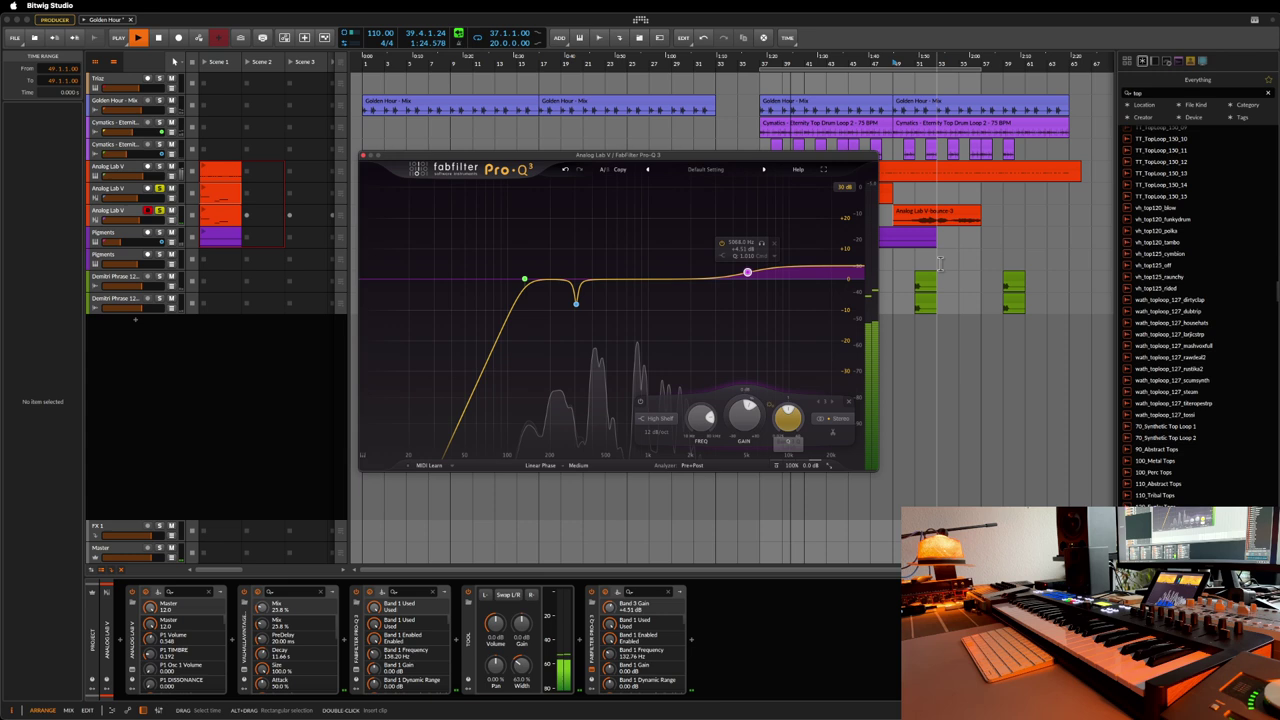
- Select the Analog Lab V-bounce-3 clip and add a second narrow bell cut of about 6 dB near 616 Hz with a Q of 40
click(921, 211)
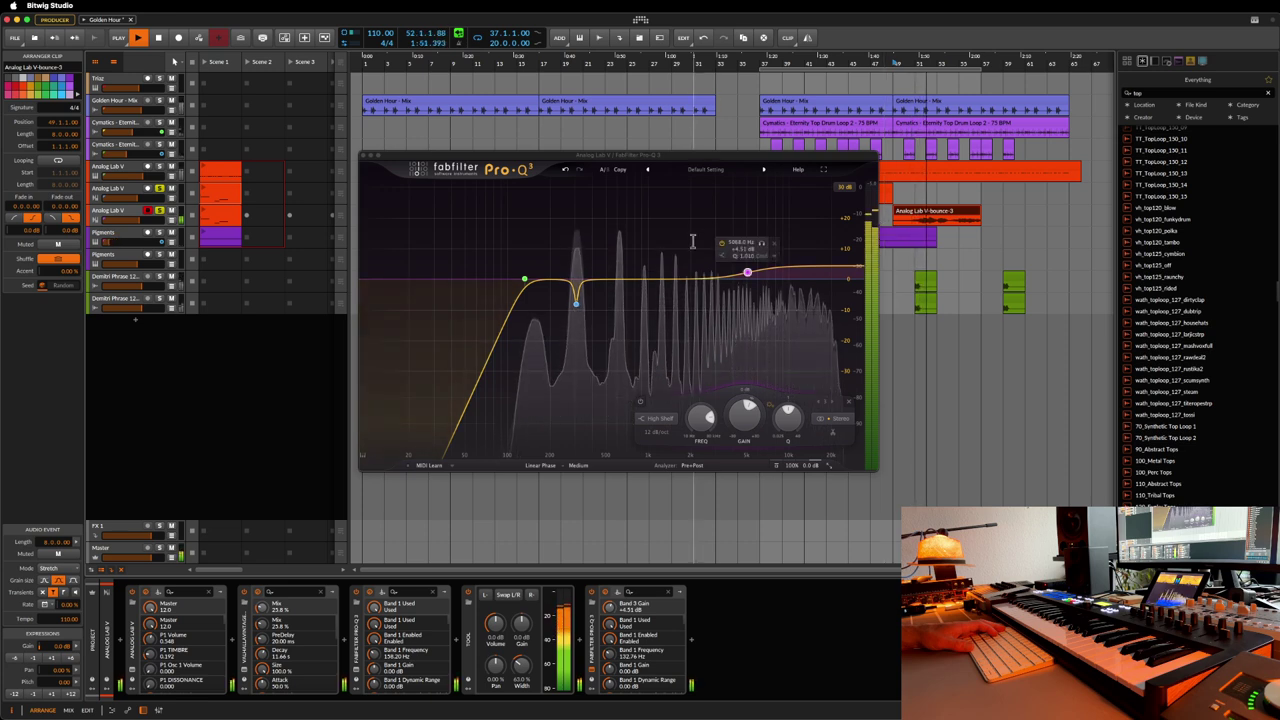
click(620, 280)
scroll(621, 281, up, 10)
drag(621, 281, 619, 128)
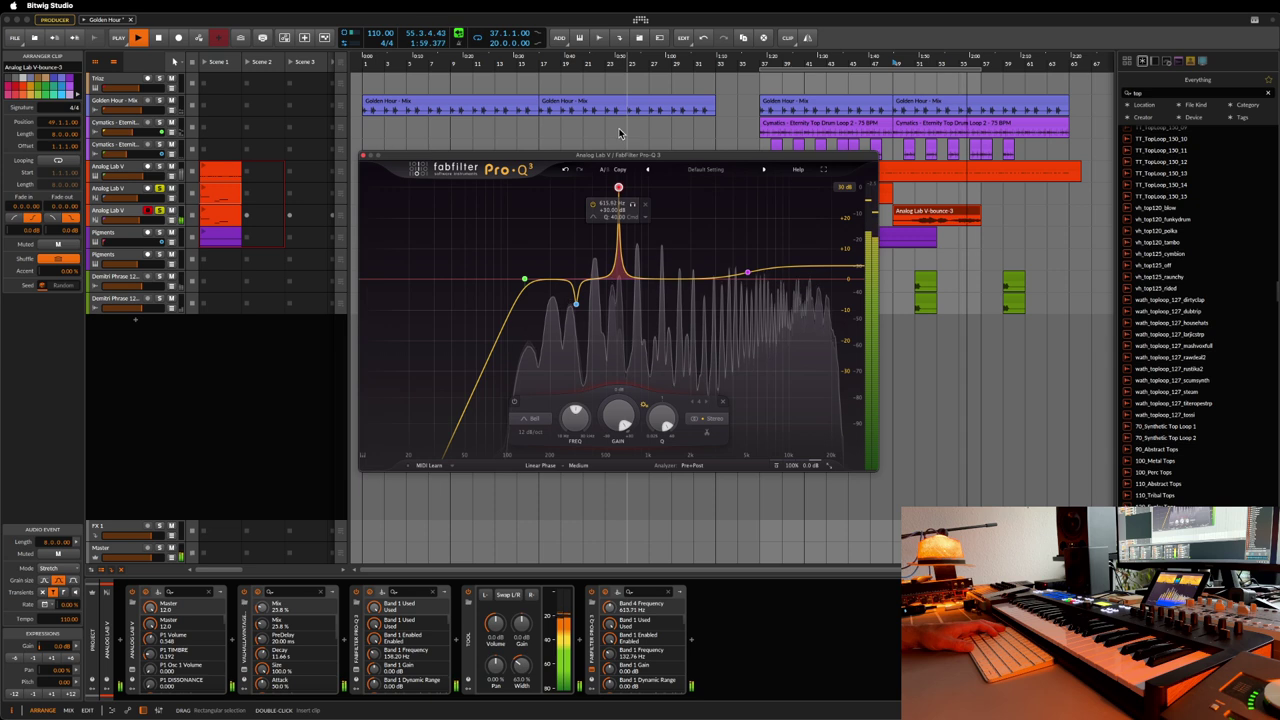
drag(621, 420, 623, 490)
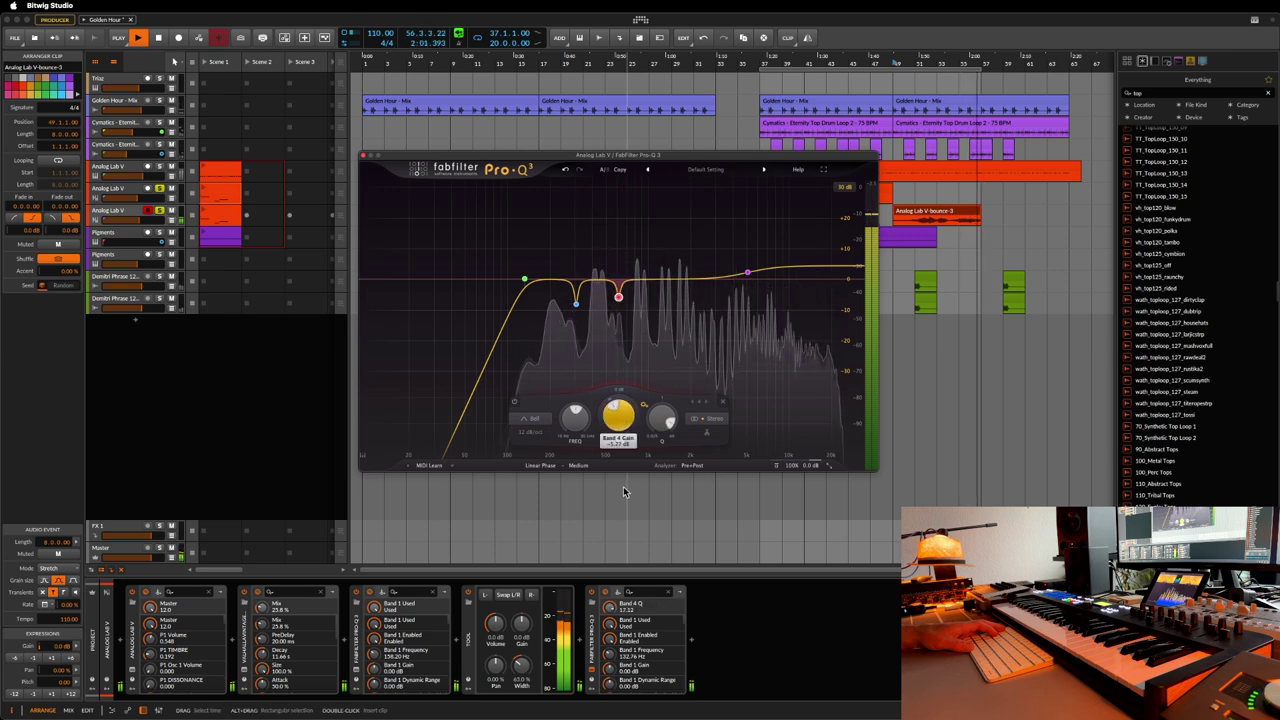
drag(663, 422, 665, 410)
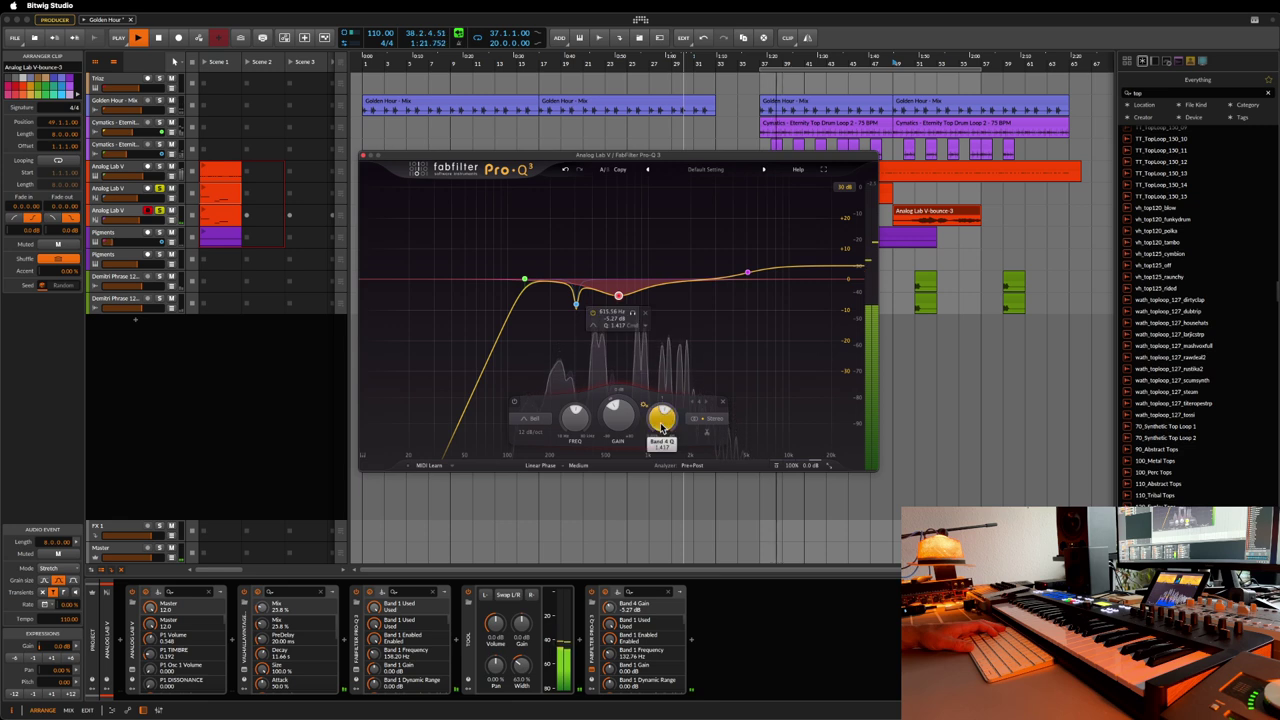
click(576, 305)
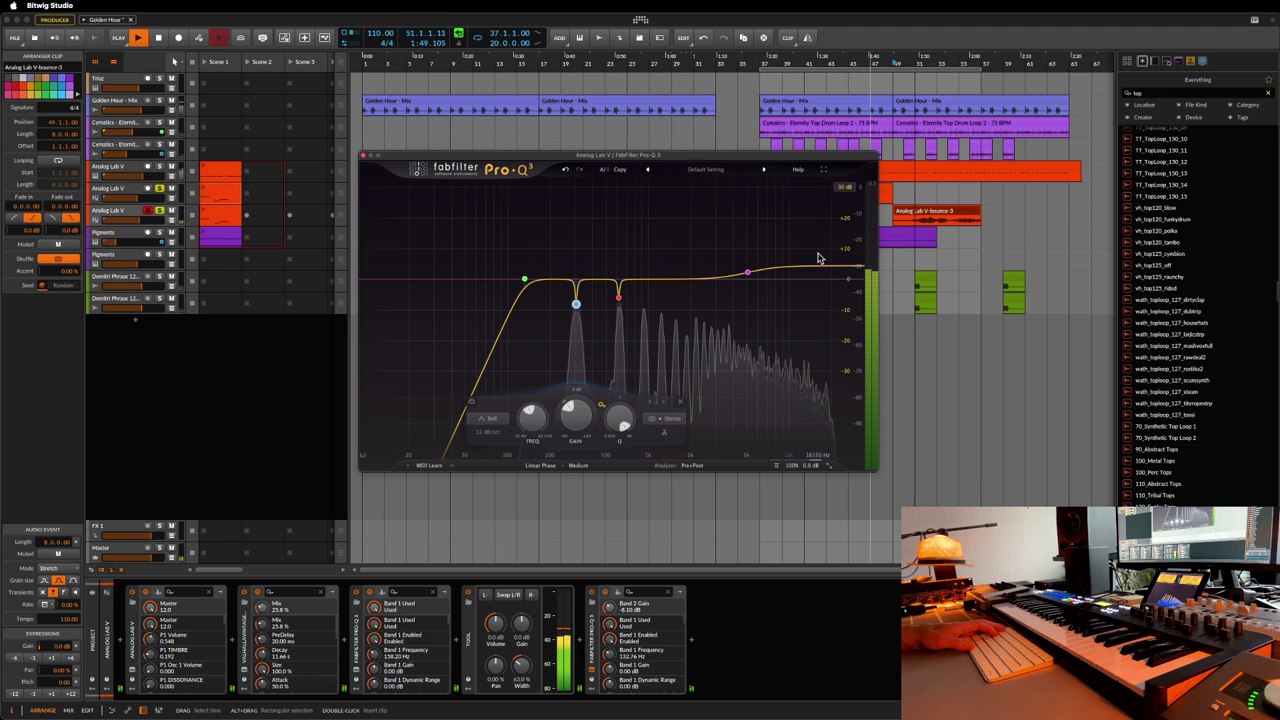
- Set the high shelf's stereo placement to Side, move it lower in frequency with about 5.5 dB of boost, and save the project
click(747, 274)
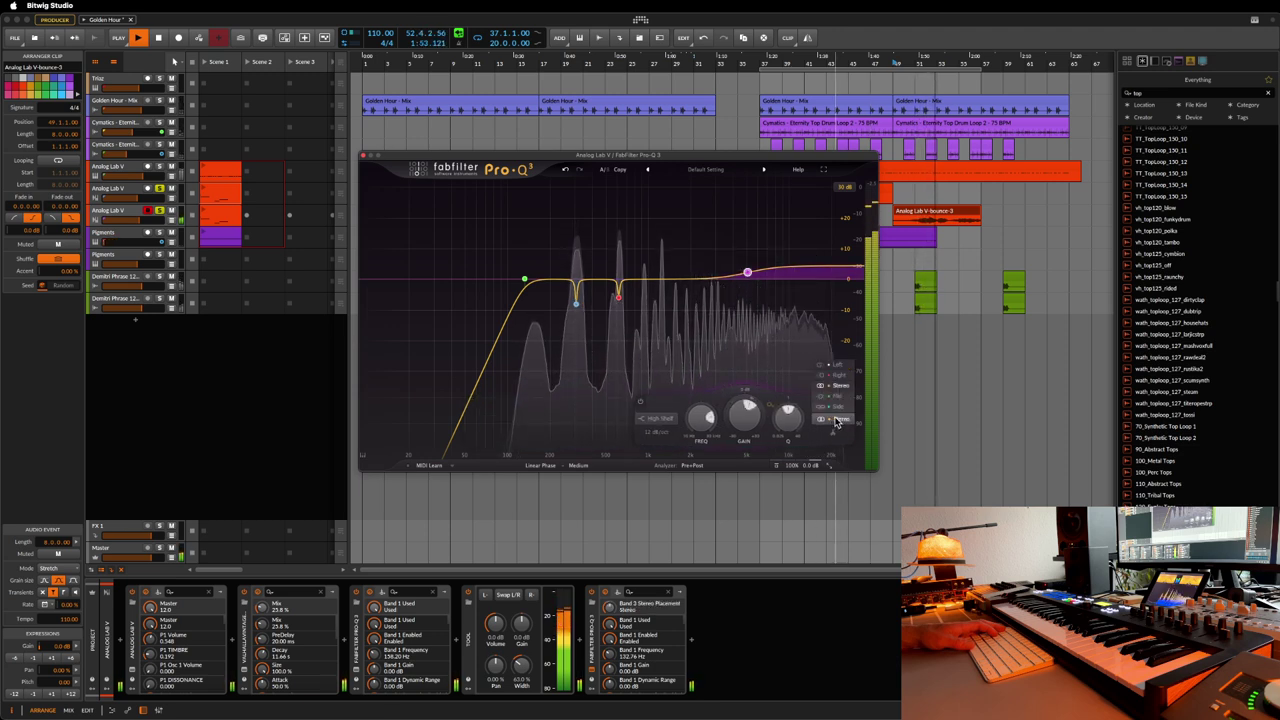
click(827, 425)
click(842, 408)
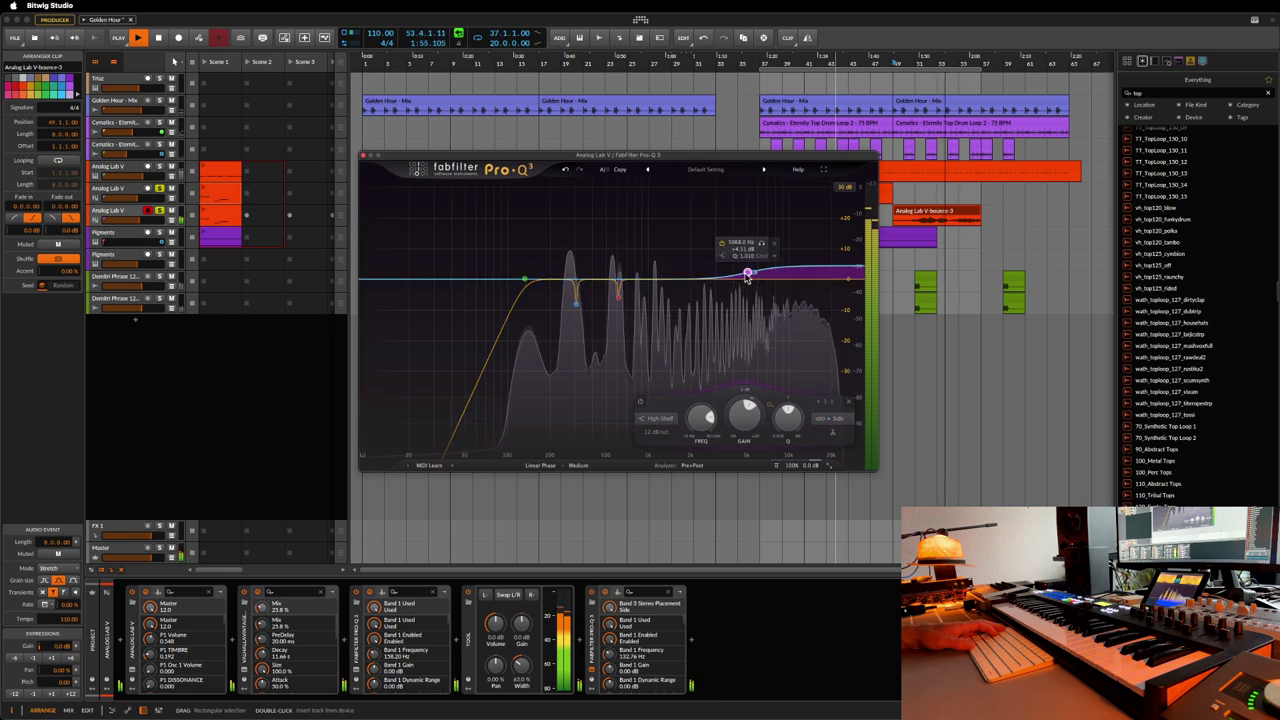
drag(748, 273, 685, 270)
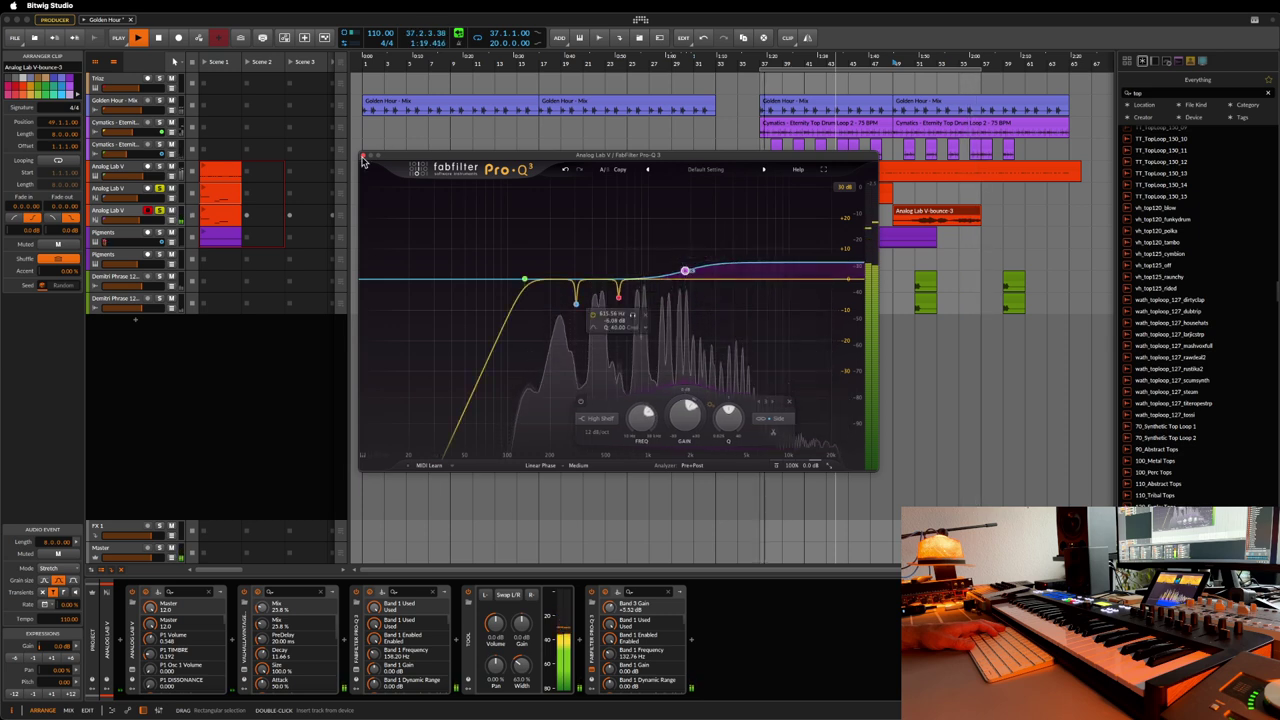
click(364, 155)
key(super+s)
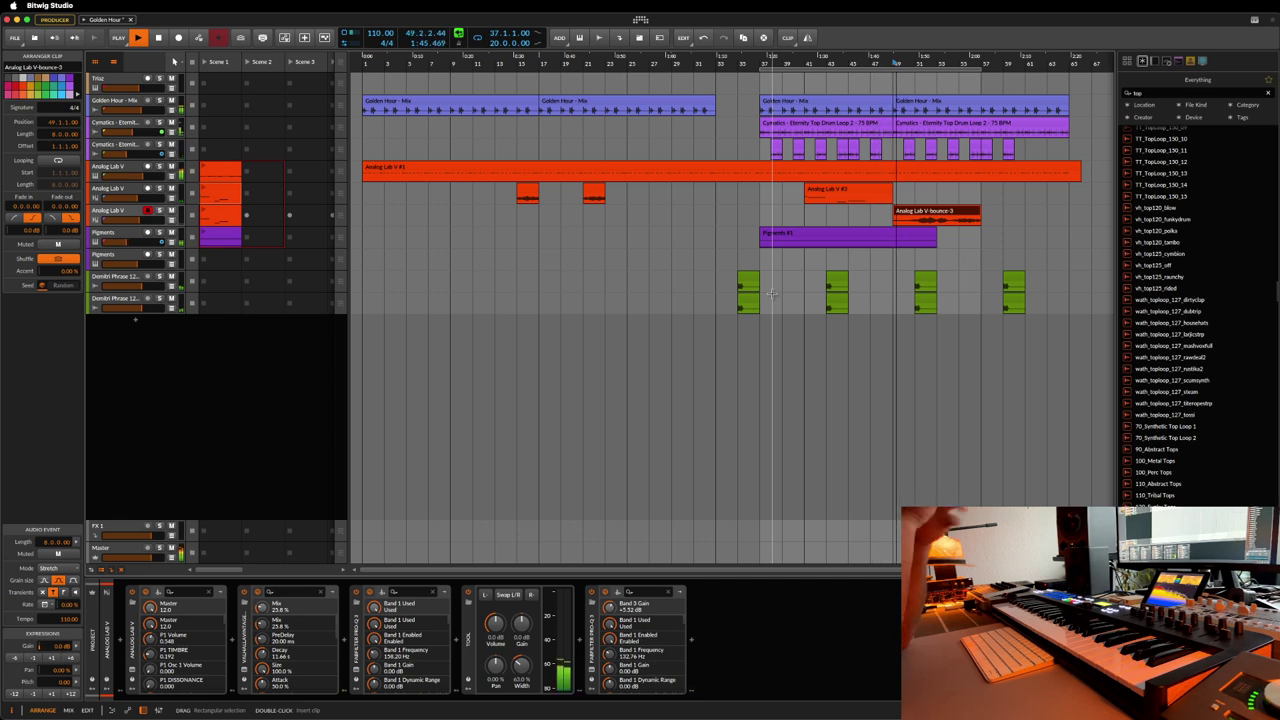
- Check the mix's loudness in the Youlean Loudness Meter 2 on the Master track
click(83, 584)
click(112, 549)
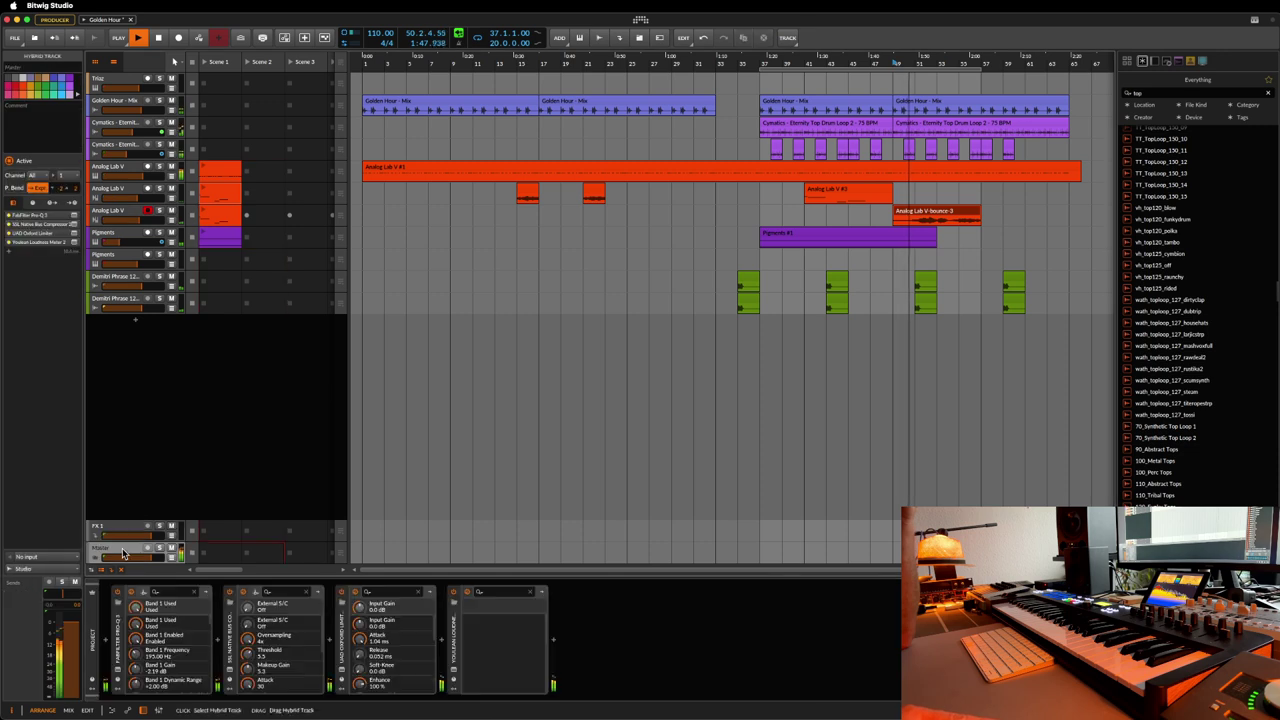
click(455, 675)
click(455, 675)
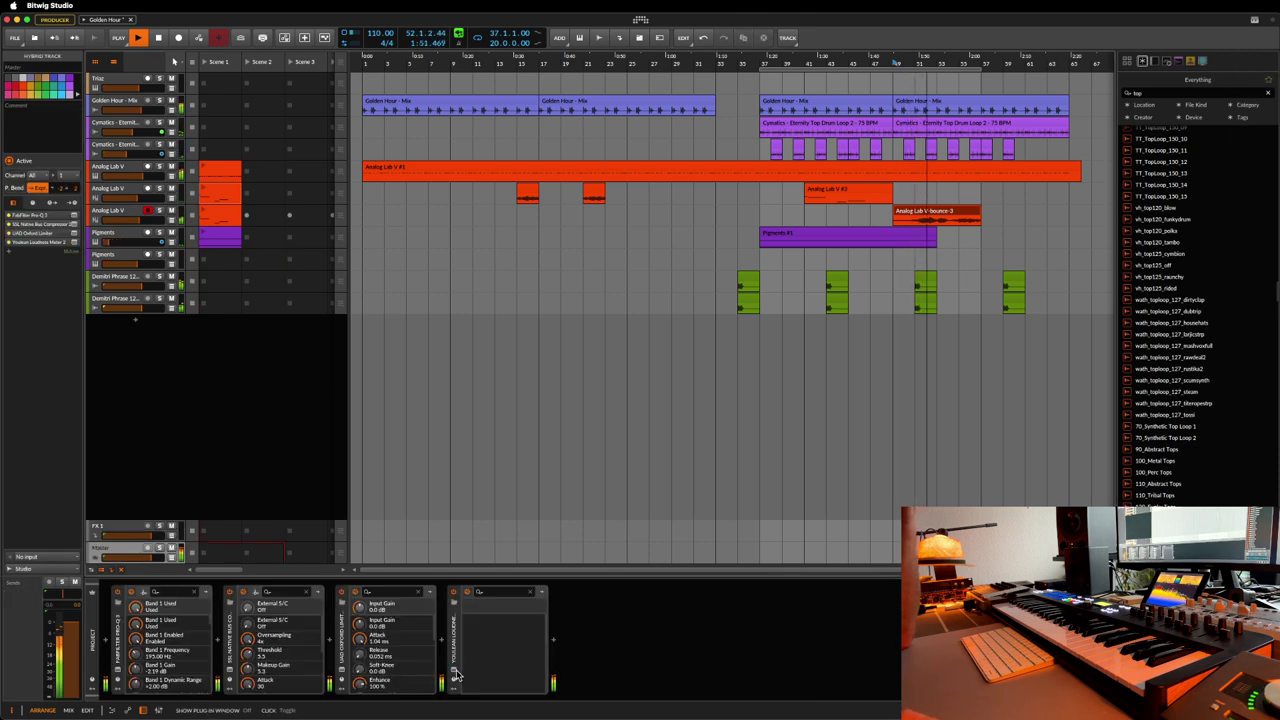
click(455, 675)
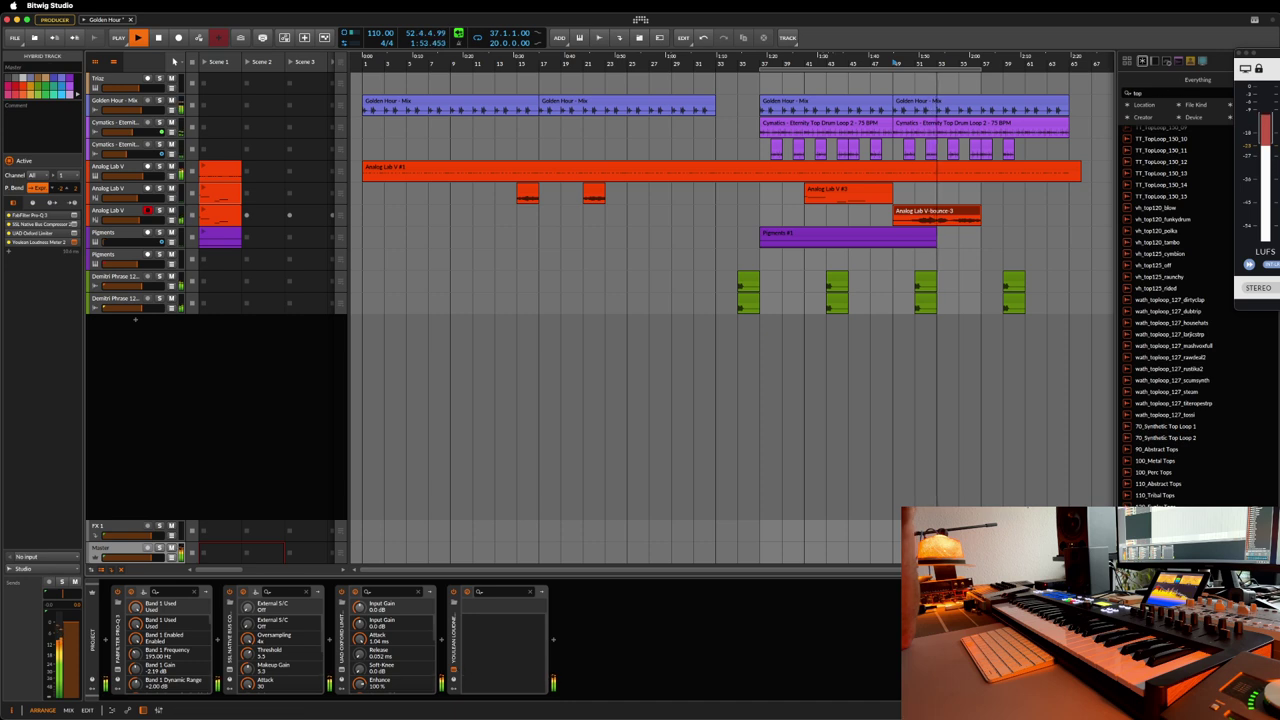
drag(1262, 62, 782, 80)
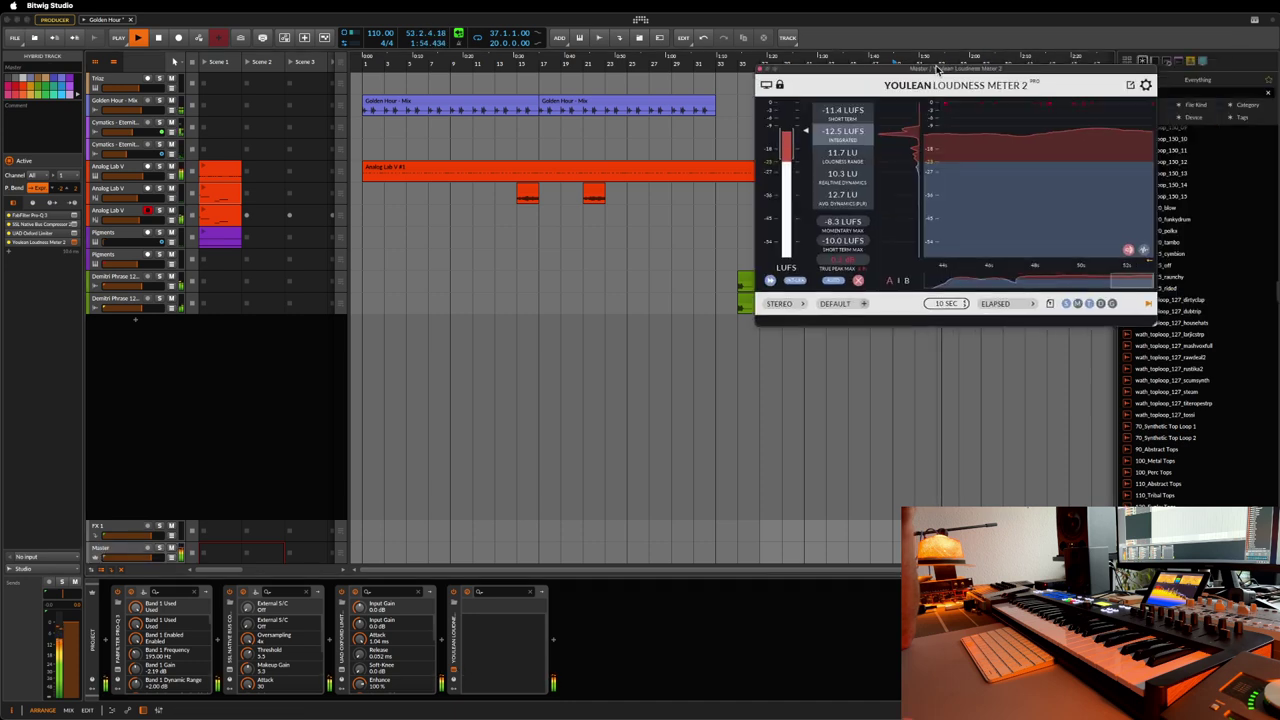
click(762, 70)
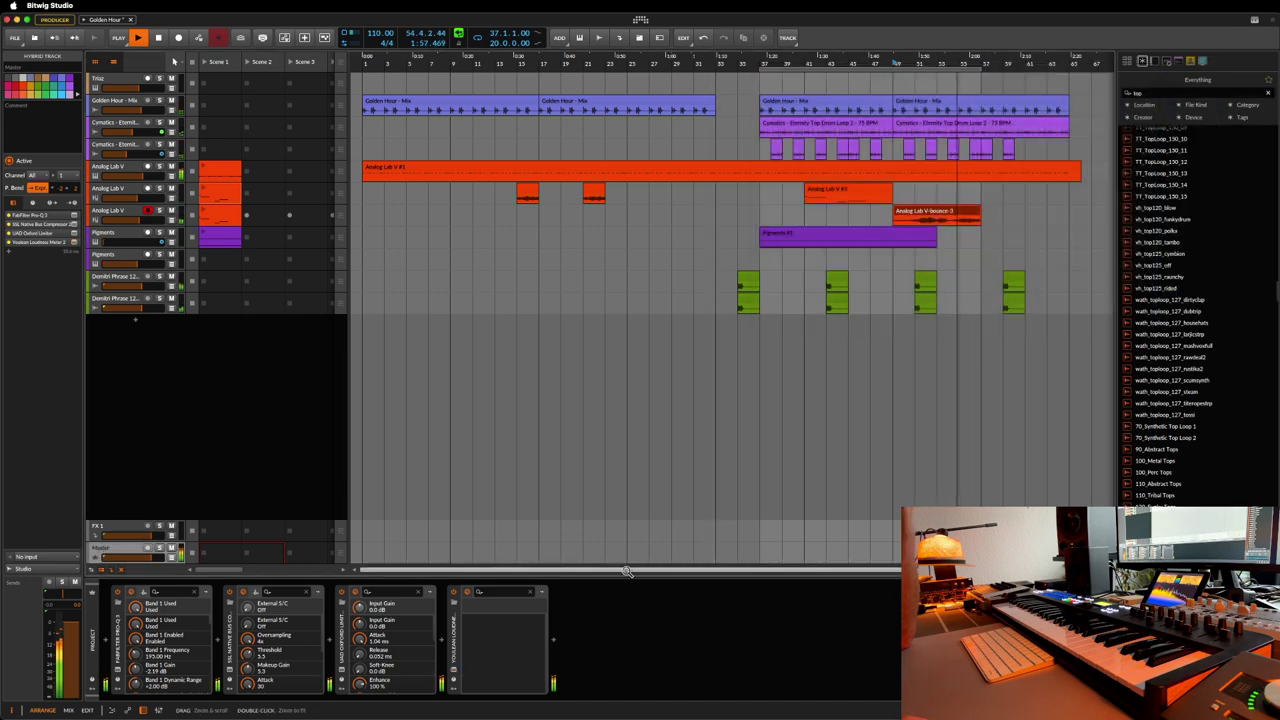
- Inspect the UAD Oxford Limiter and the SSL Native Bus Compressor 2 on the Master track
click(341, 676)
click(341, 676)
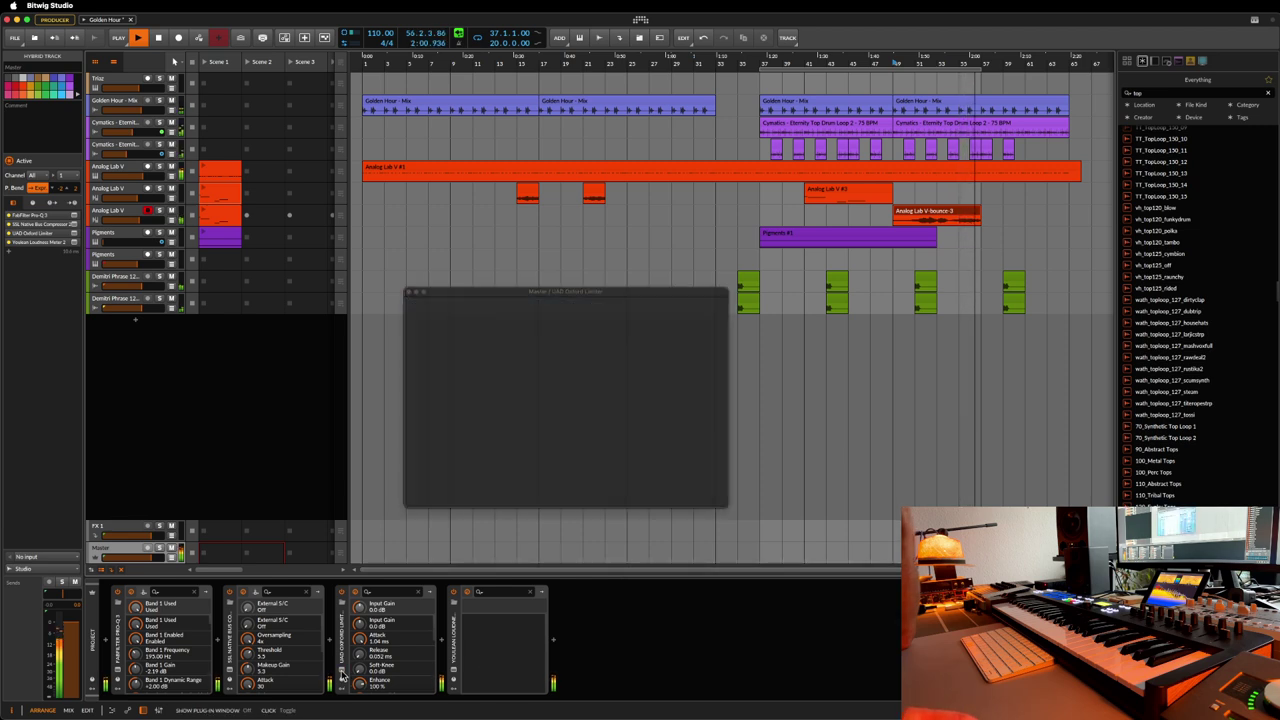
click(229, 676)
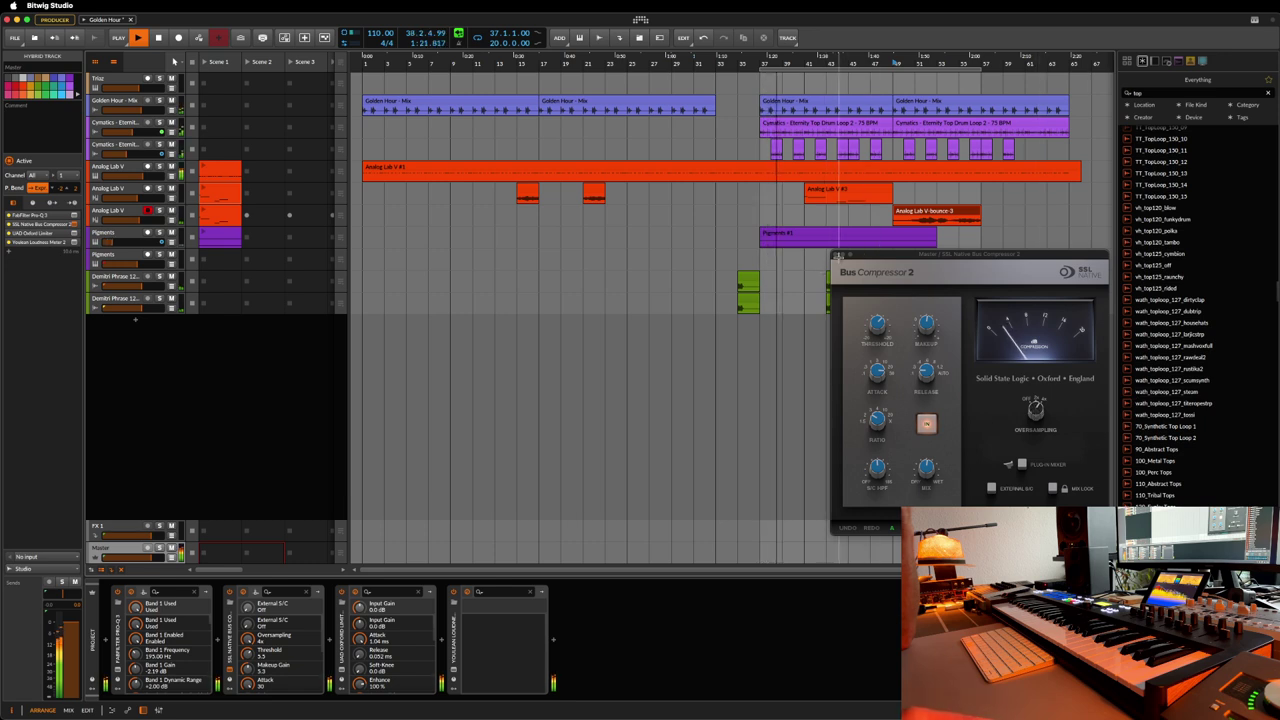
click(838, 257)
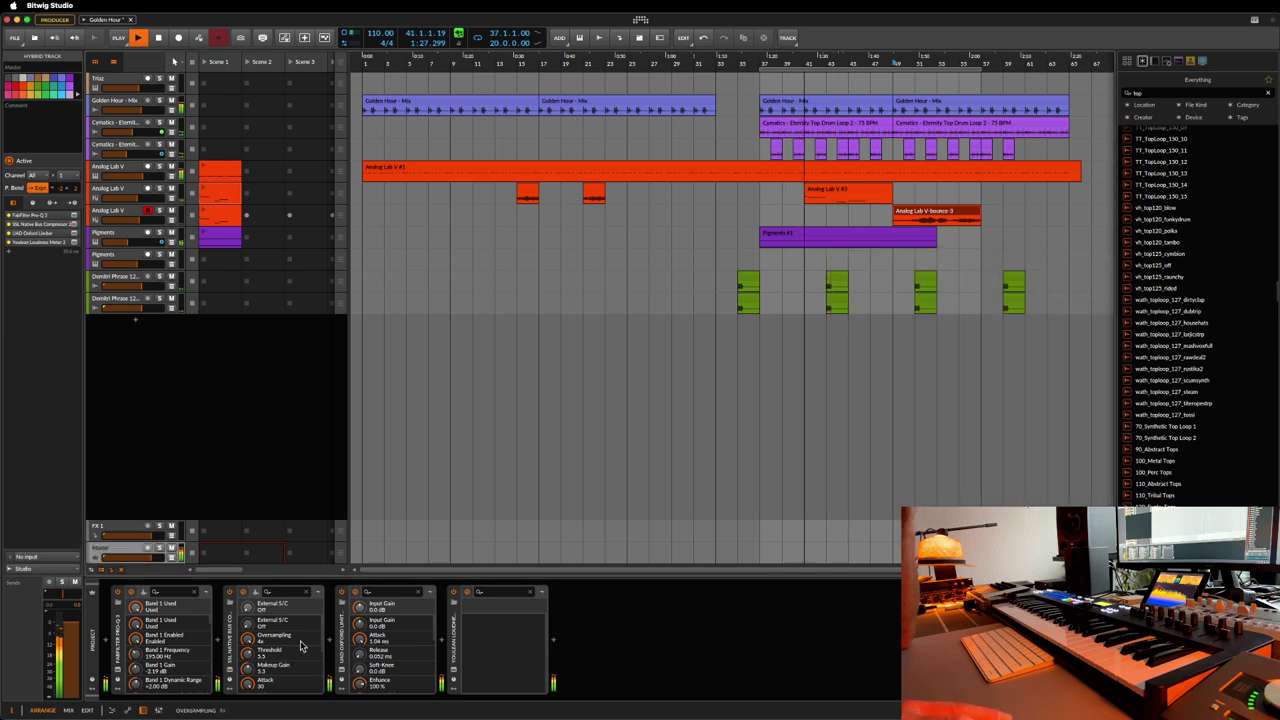
- Inspect the FabFilter Pro-Q 3 curve on the Master track and play the arrangement from the beginning
click(117, 677)
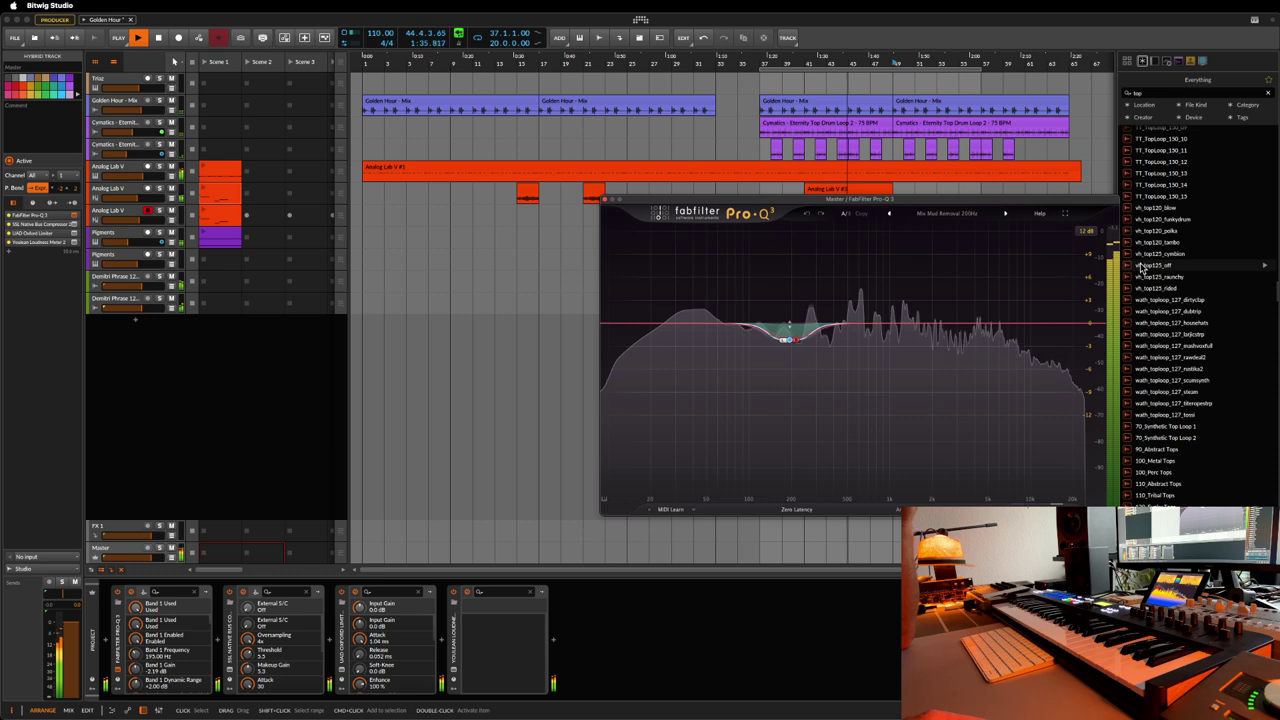
click(605, 201)
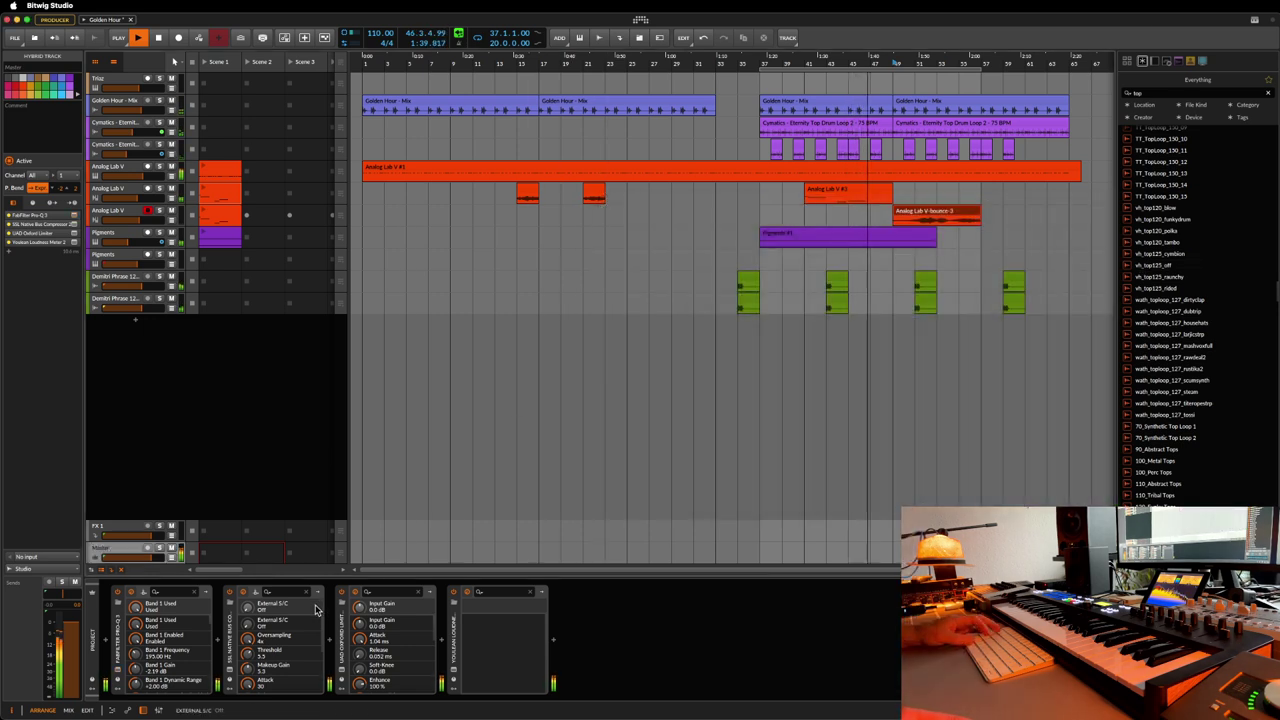
key(super+s)
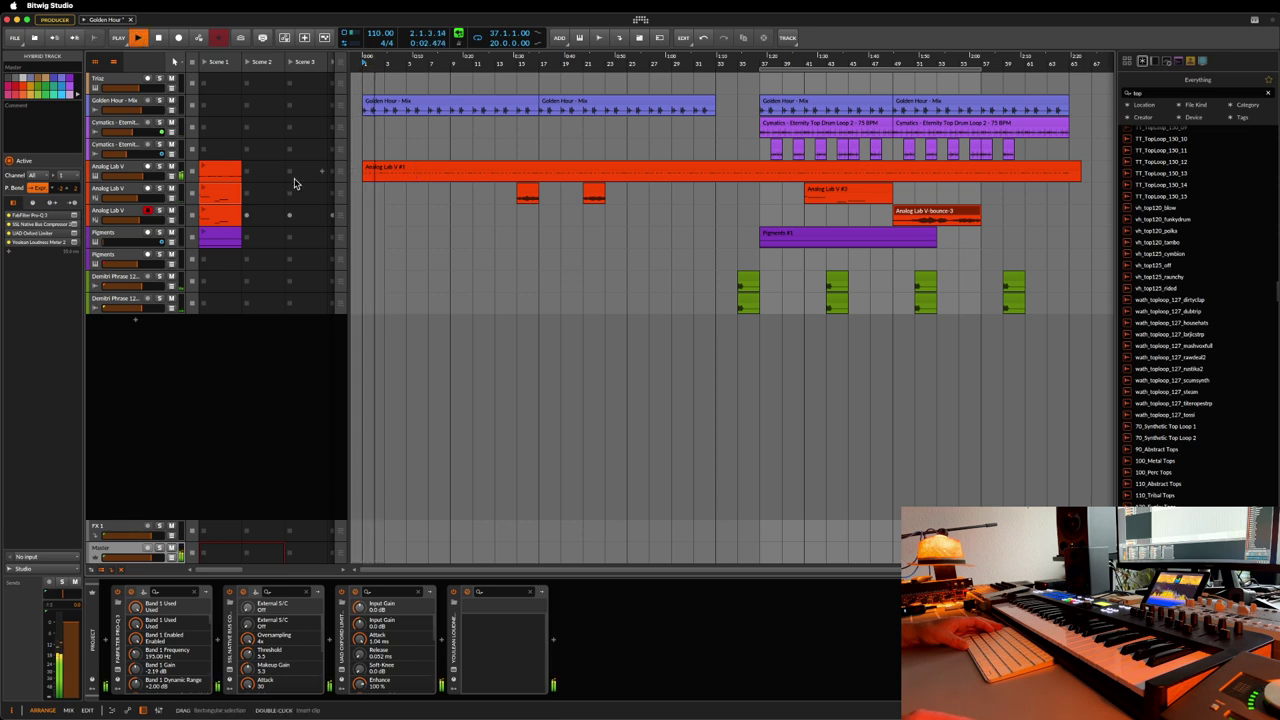
- Select the first Analog Lab V track and inspect its Rockruepel COMP.TWO compressor settings
click(128, 170)
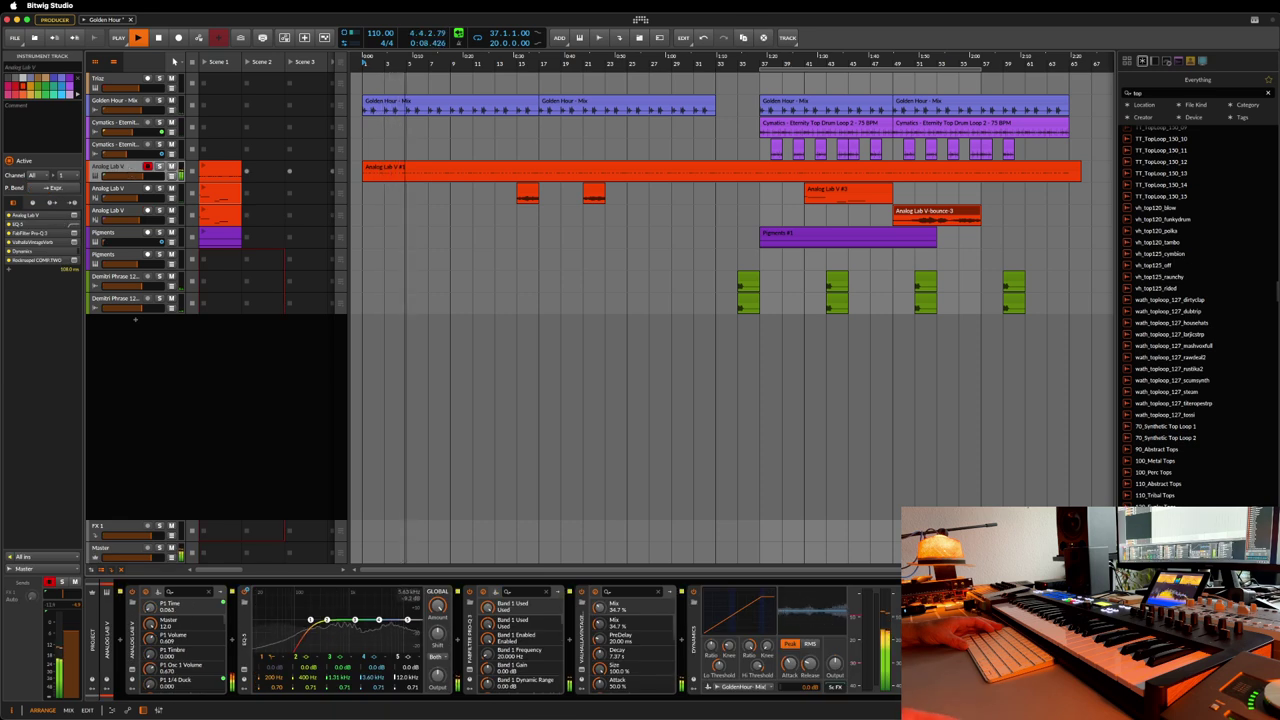
click(908, 592)
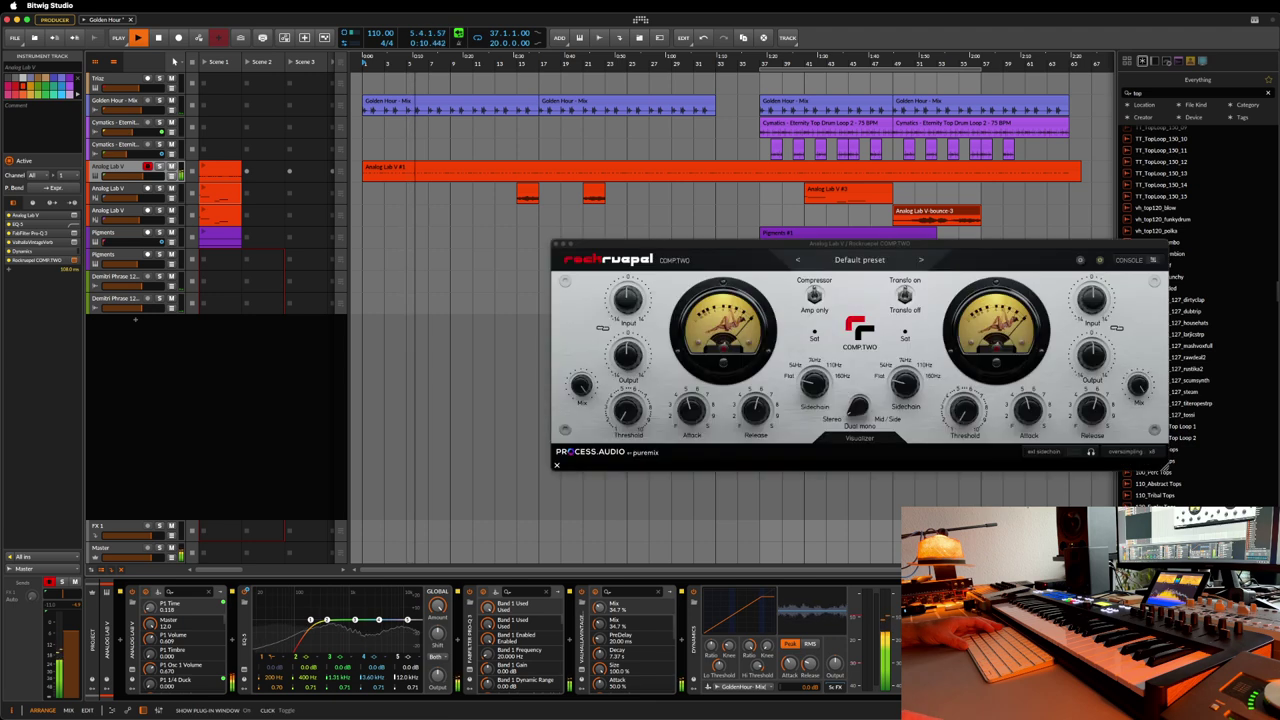
drag(966, 242, 947, 307)
click(537, 303)
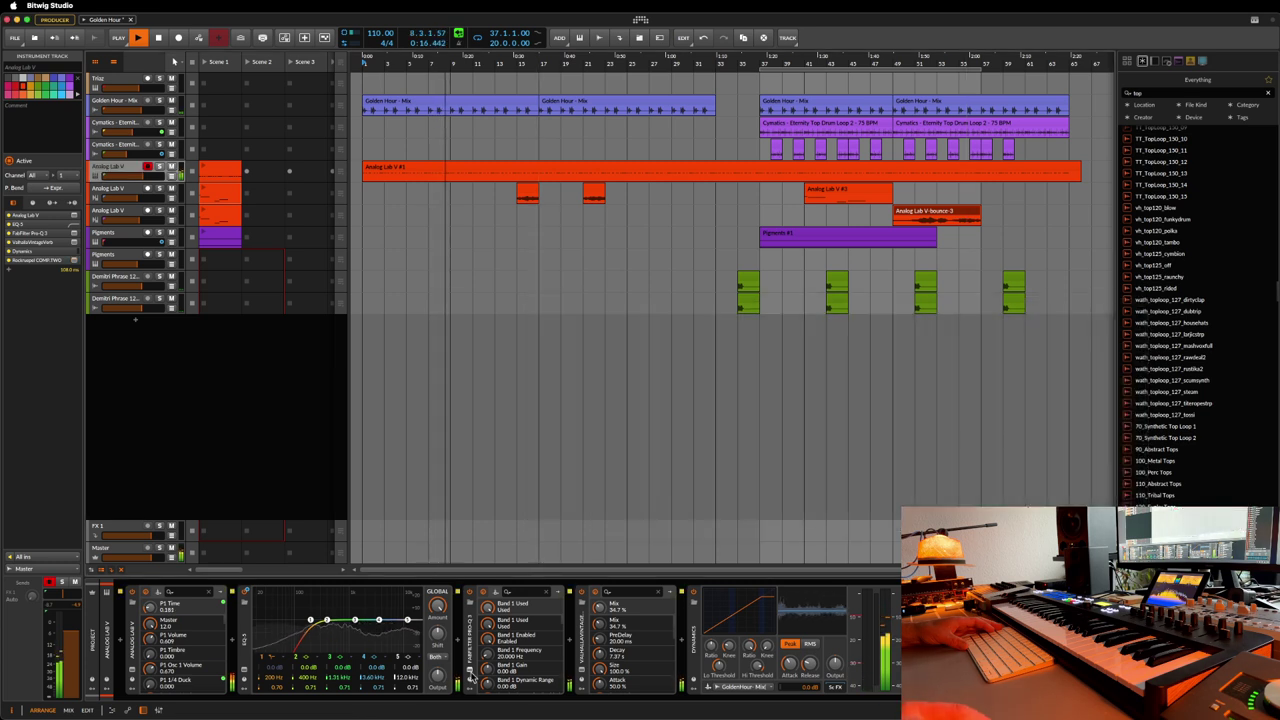
- Inspect the FabFilter Pro-Q 3, ValhallaVintageVerb and Analog Lab V instrument settings on the first Analog Lab V track
click(470, 677)
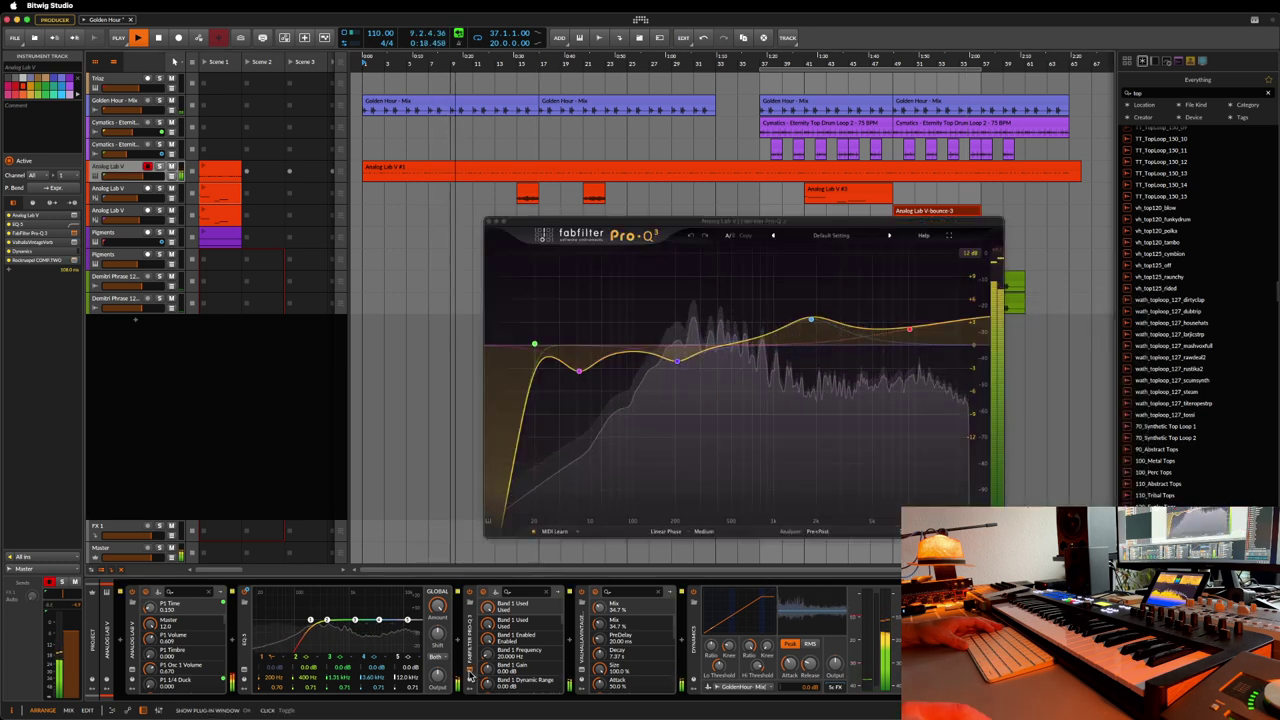
click(470, 677)
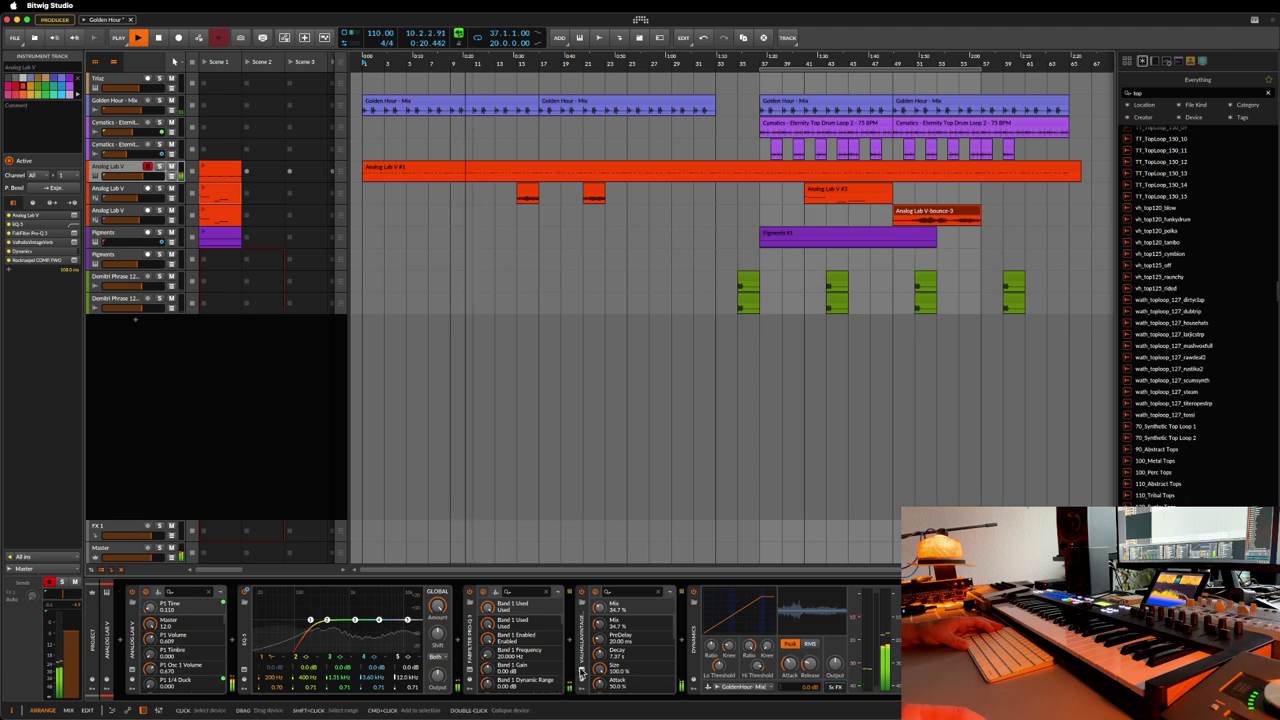
click(582, 673)
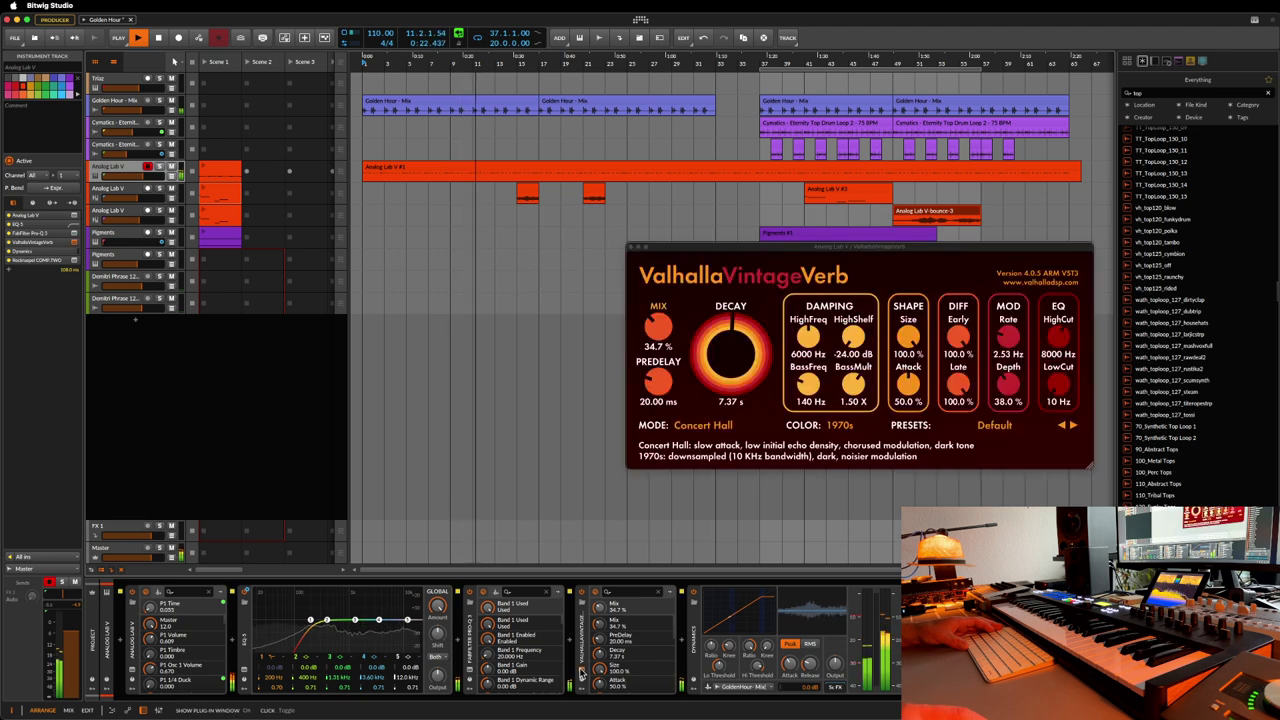
click(582, 673)
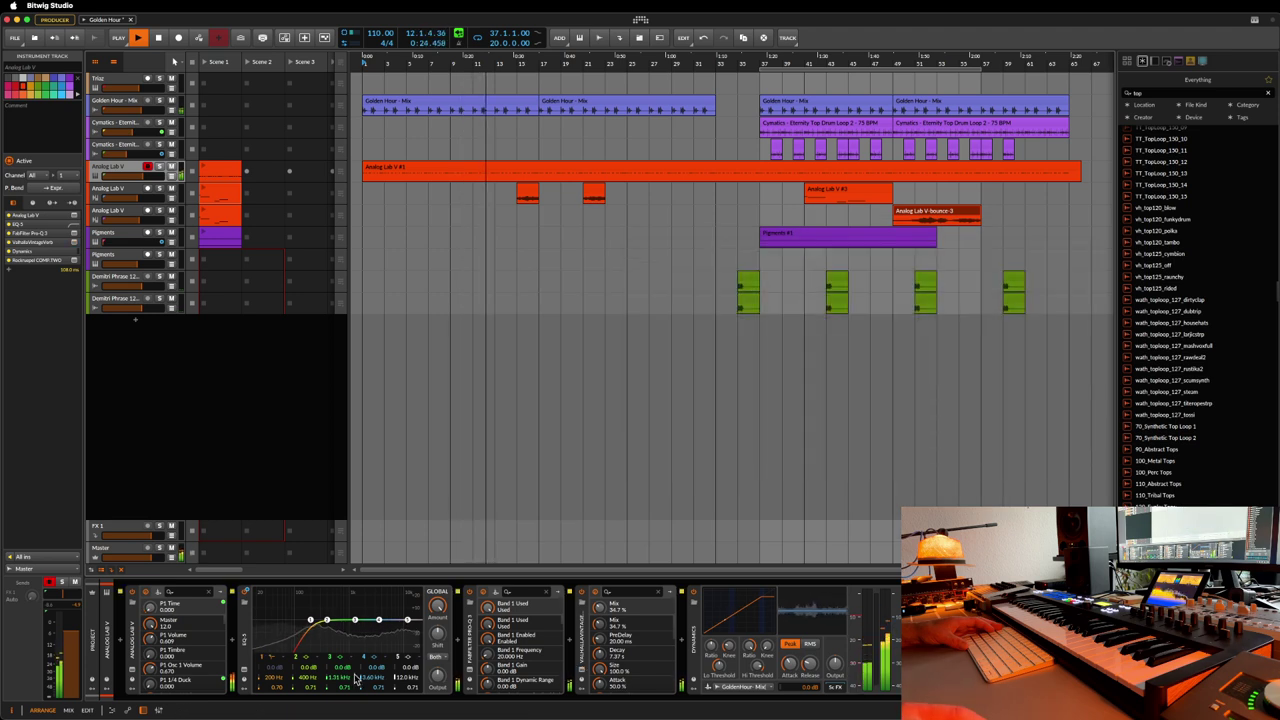
click(131, 674)
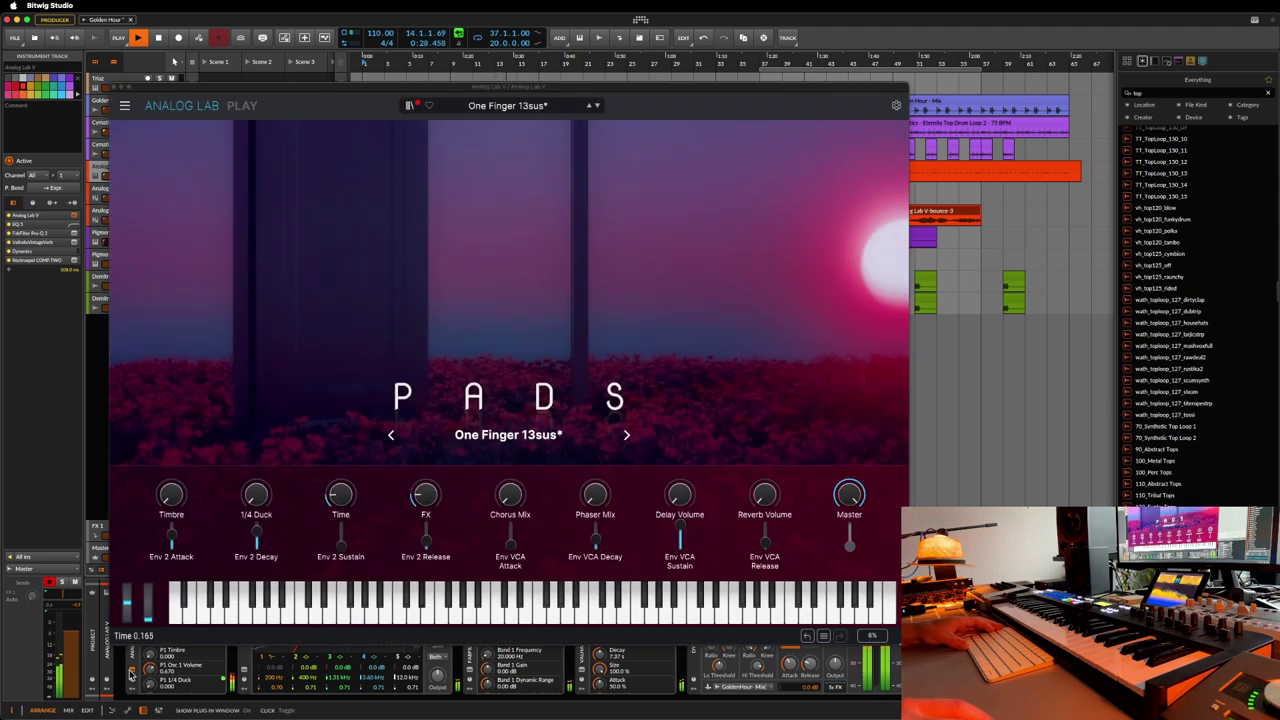
click(131, 674)
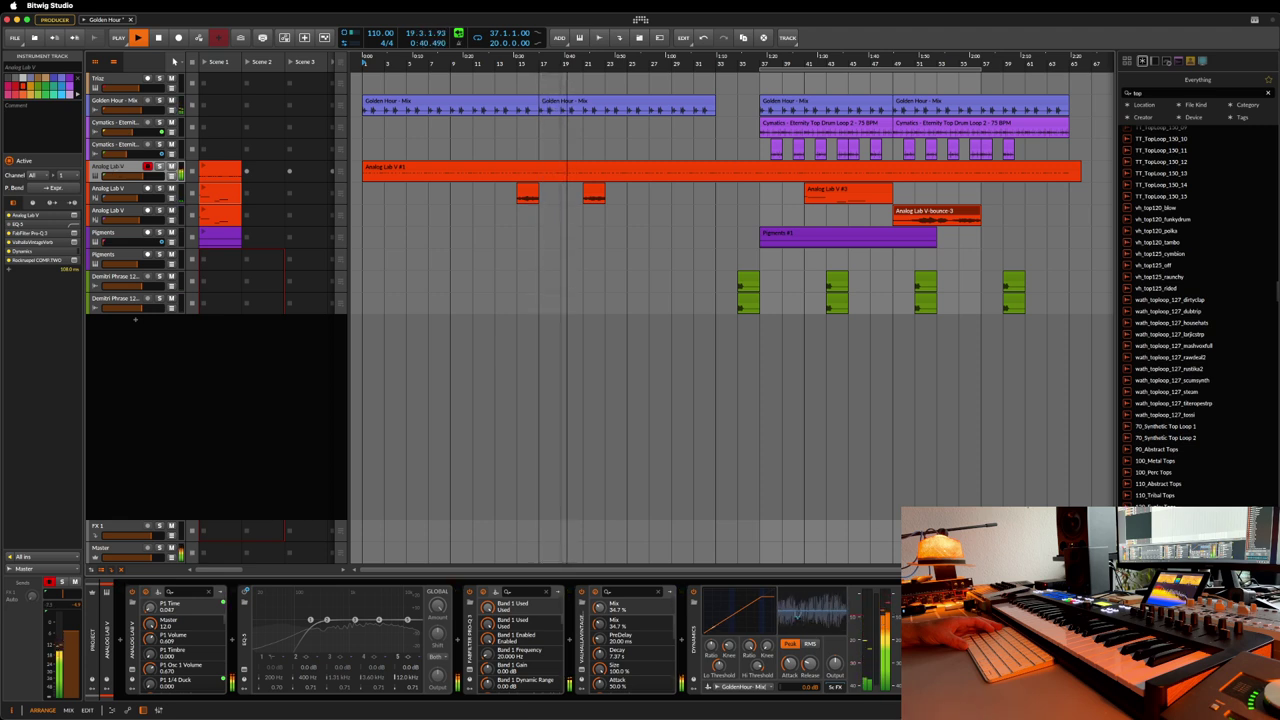
click(73, 260)
click(73, 260)
double_click(950, 640)
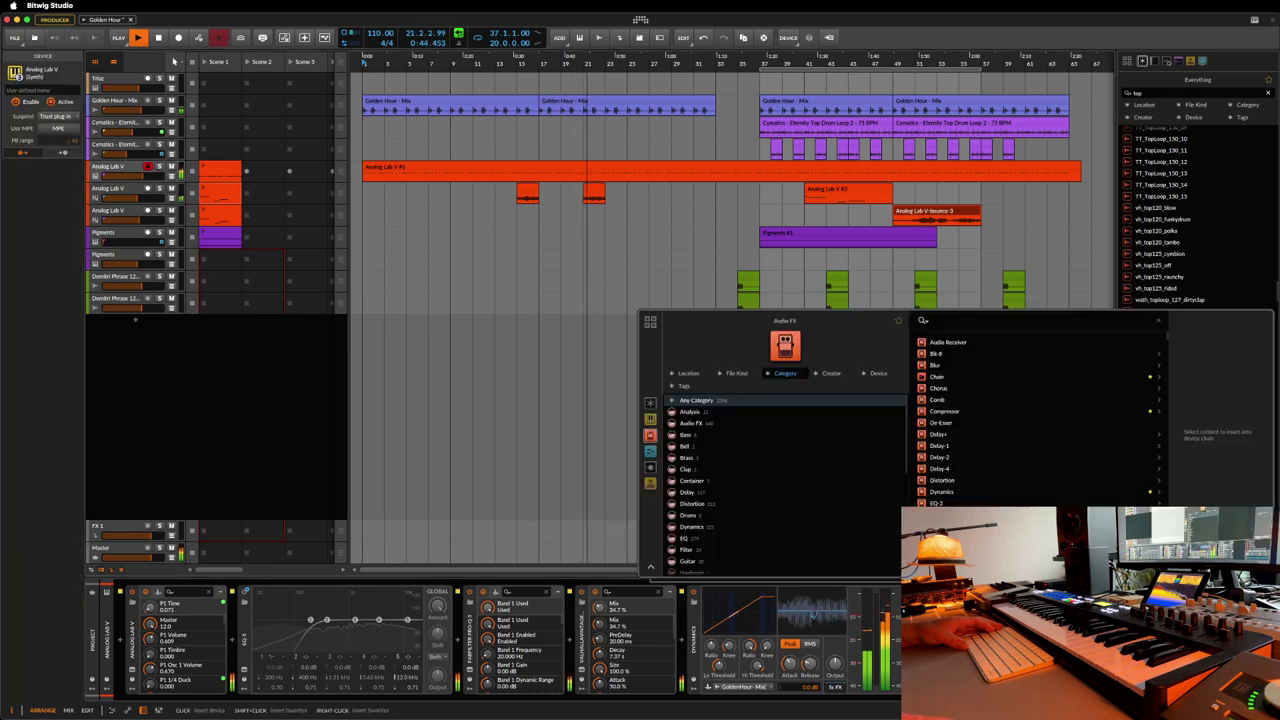
text(port)
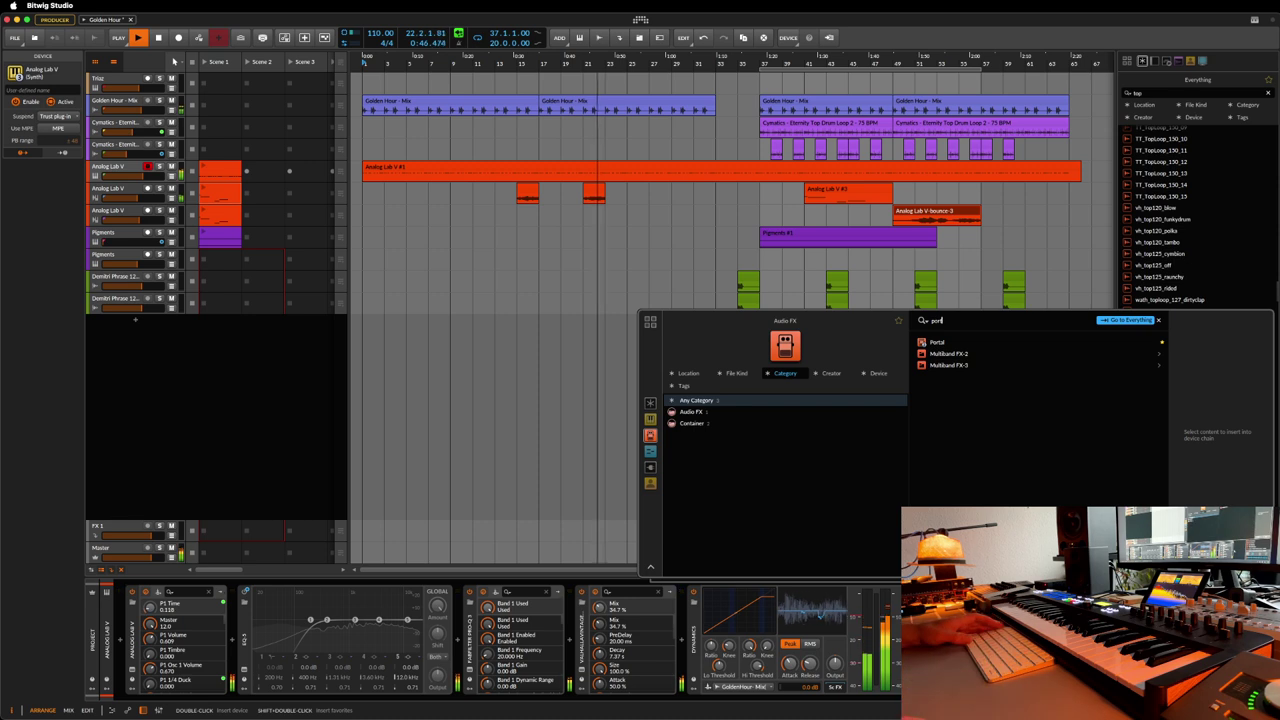
key(Escape)
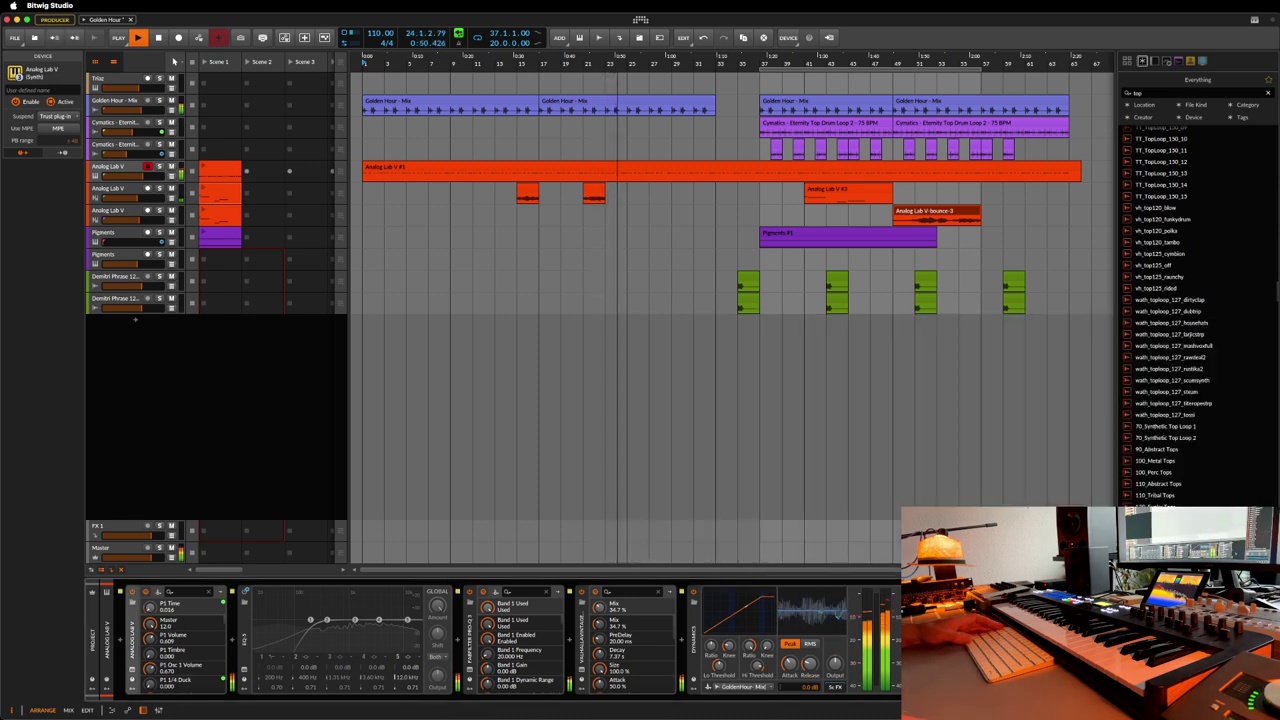
- Add the Portal effect to the end of the Analog Lab V chain and set its dry/wet mix fully dry
key(Tab)
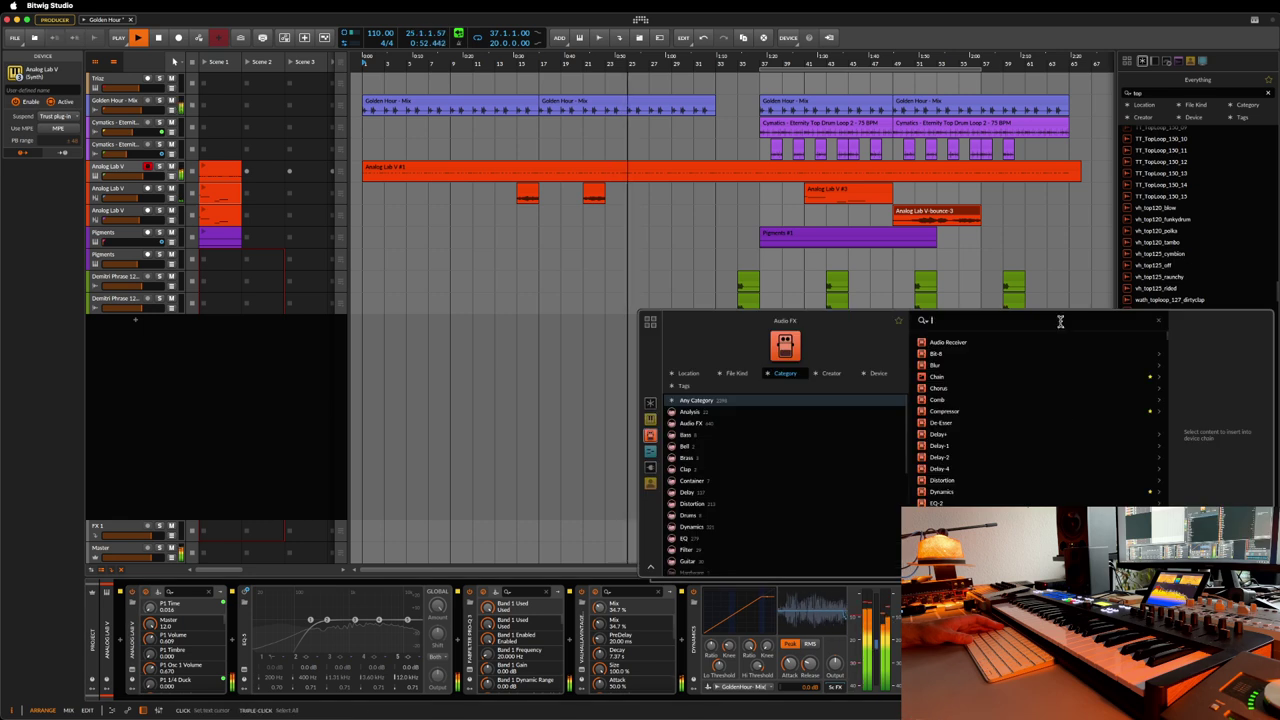
text(po)
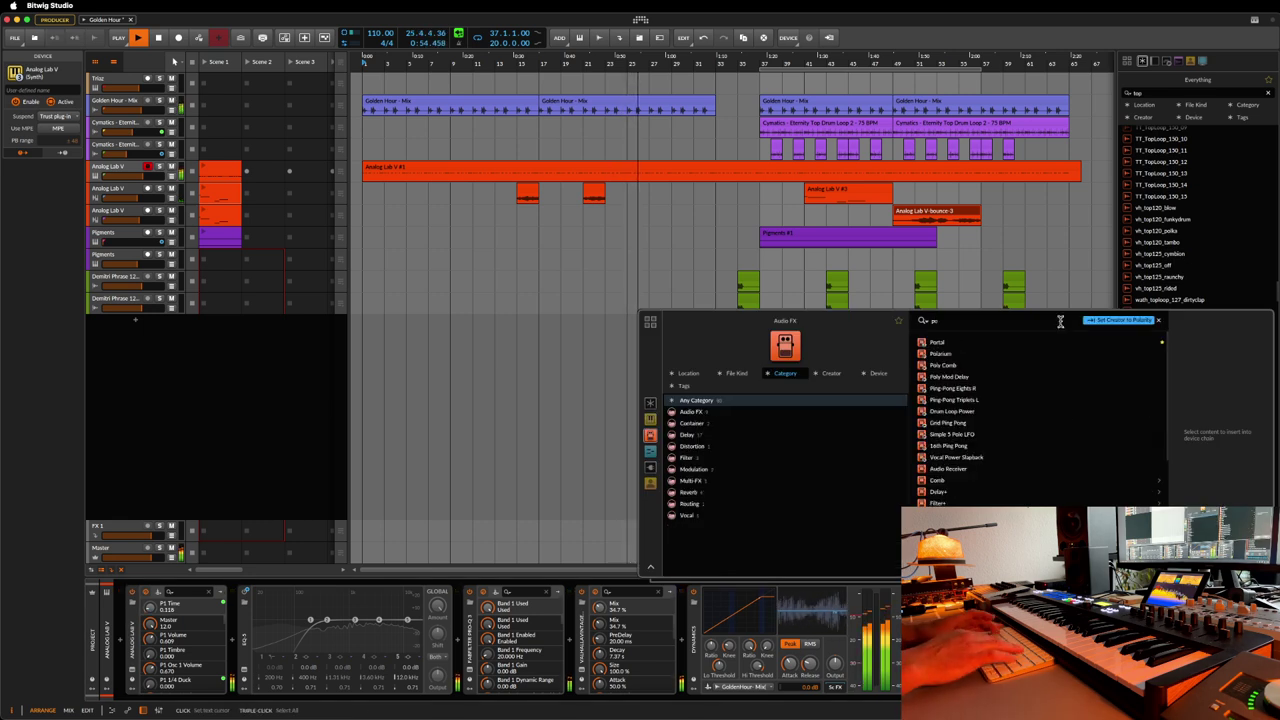
text(rt)
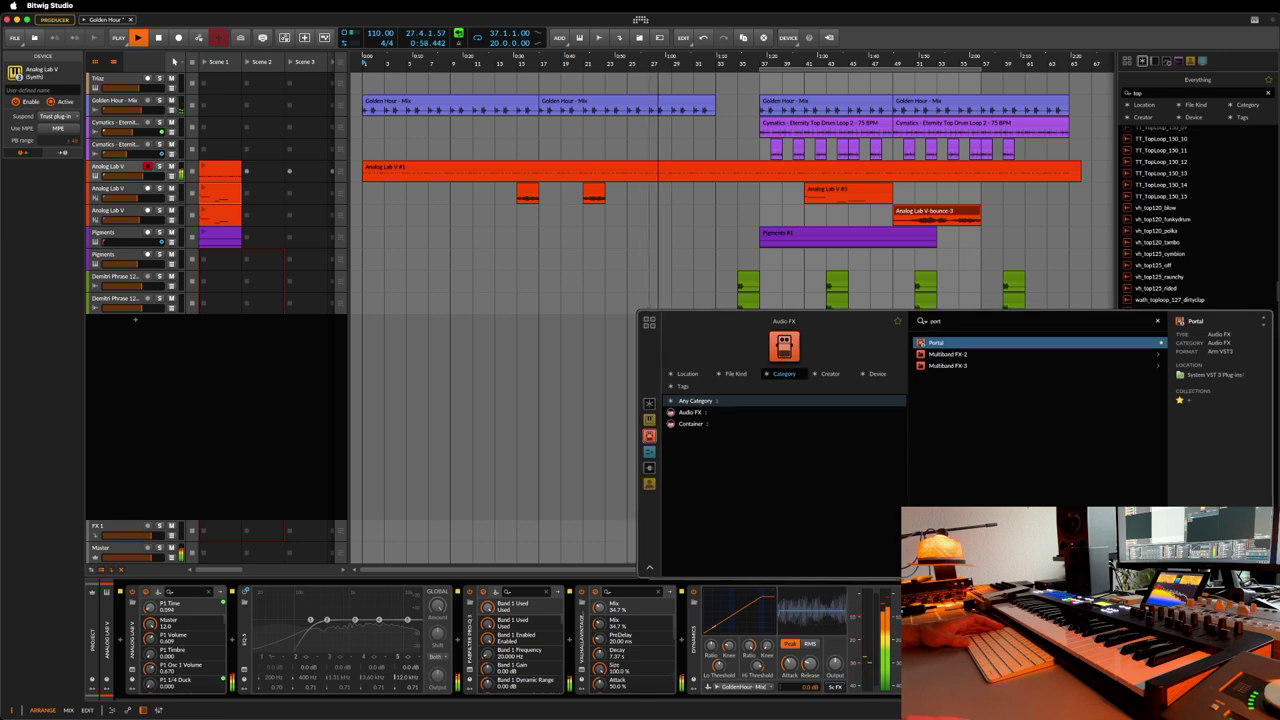
key(Return)
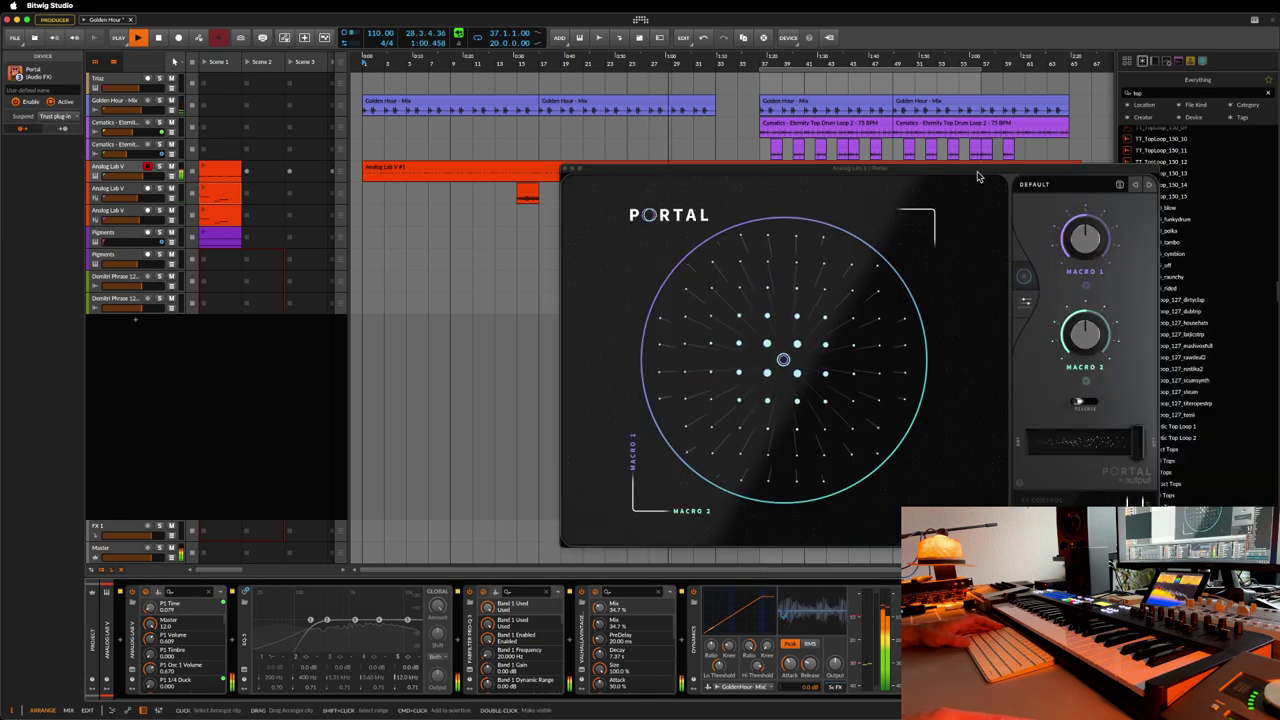
click(1113, 447)
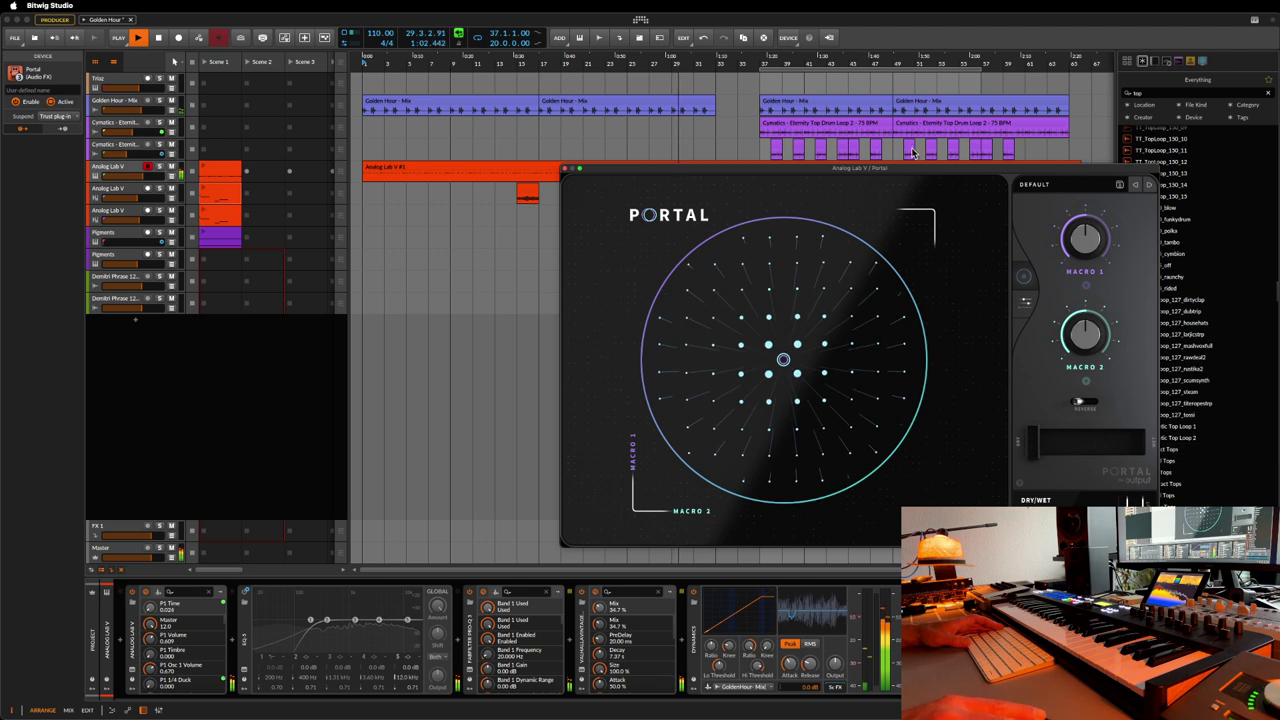
- Move the loop region to bar 17, shorten it to 8 bars, and restart playback from there
drag(848, 72, 640, 82)
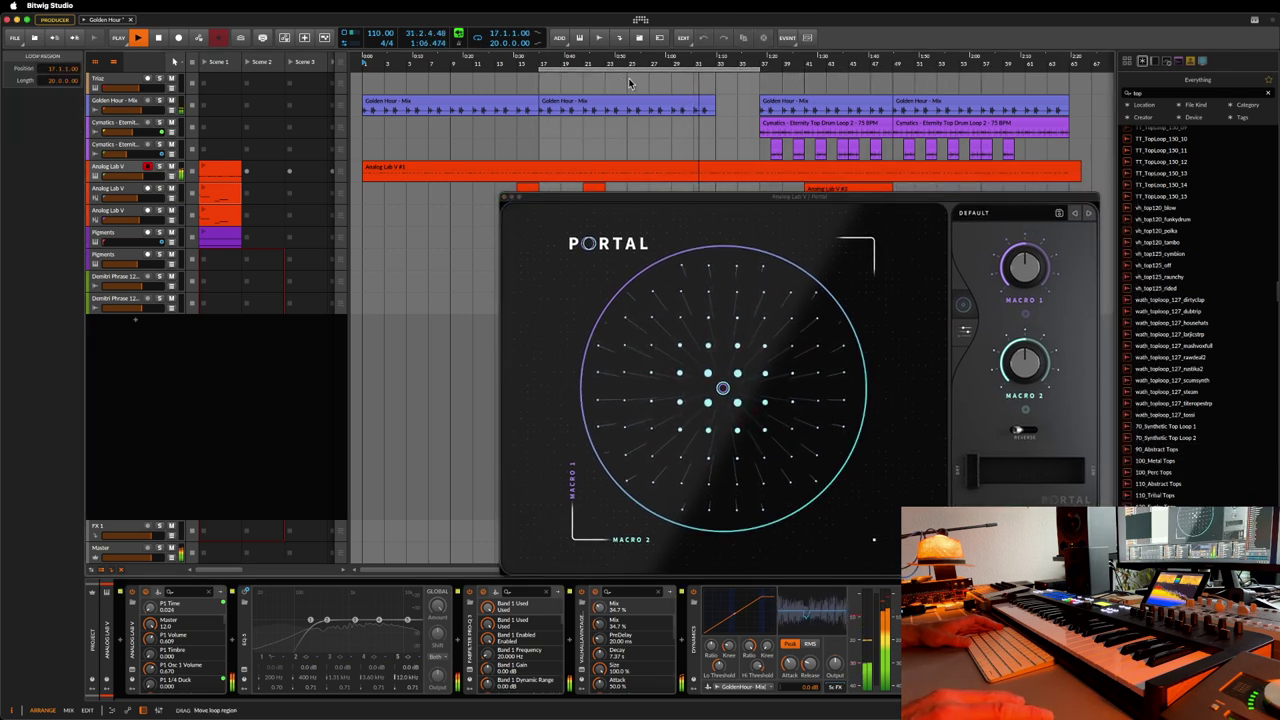
drag(748, 70, 629, 80)
key(space)
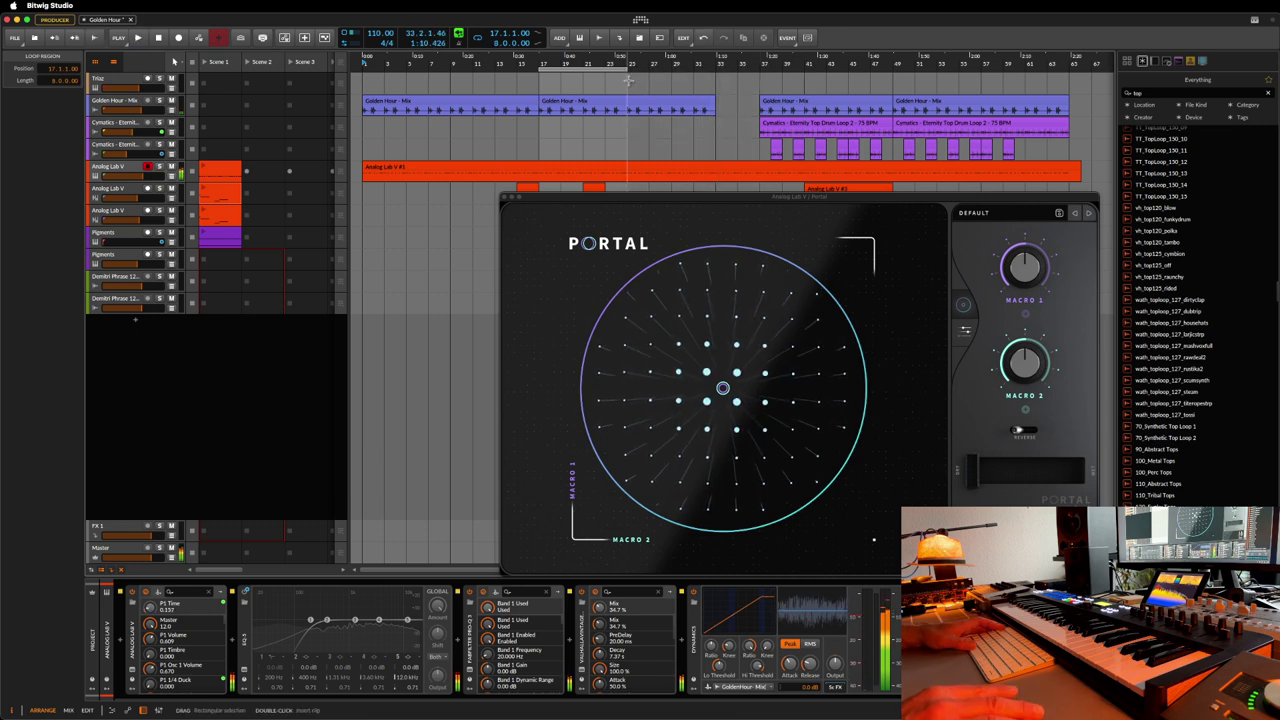
key(space)
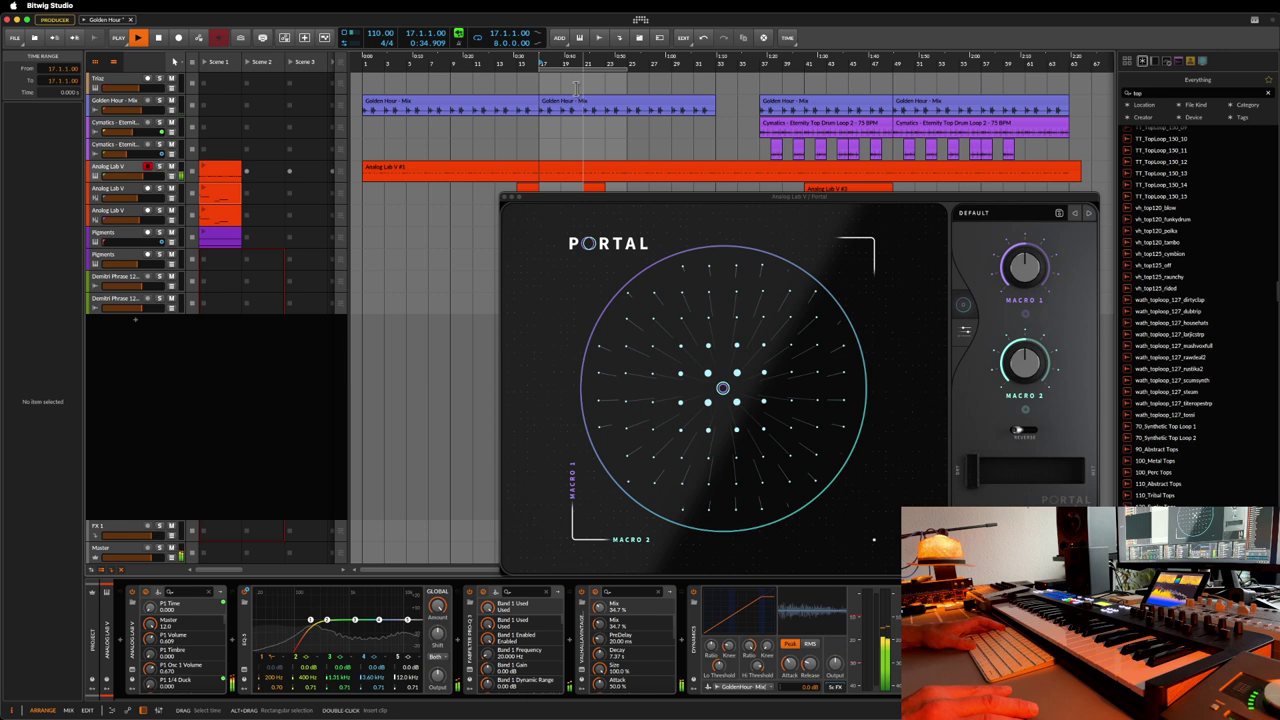
key(ctrl+s)
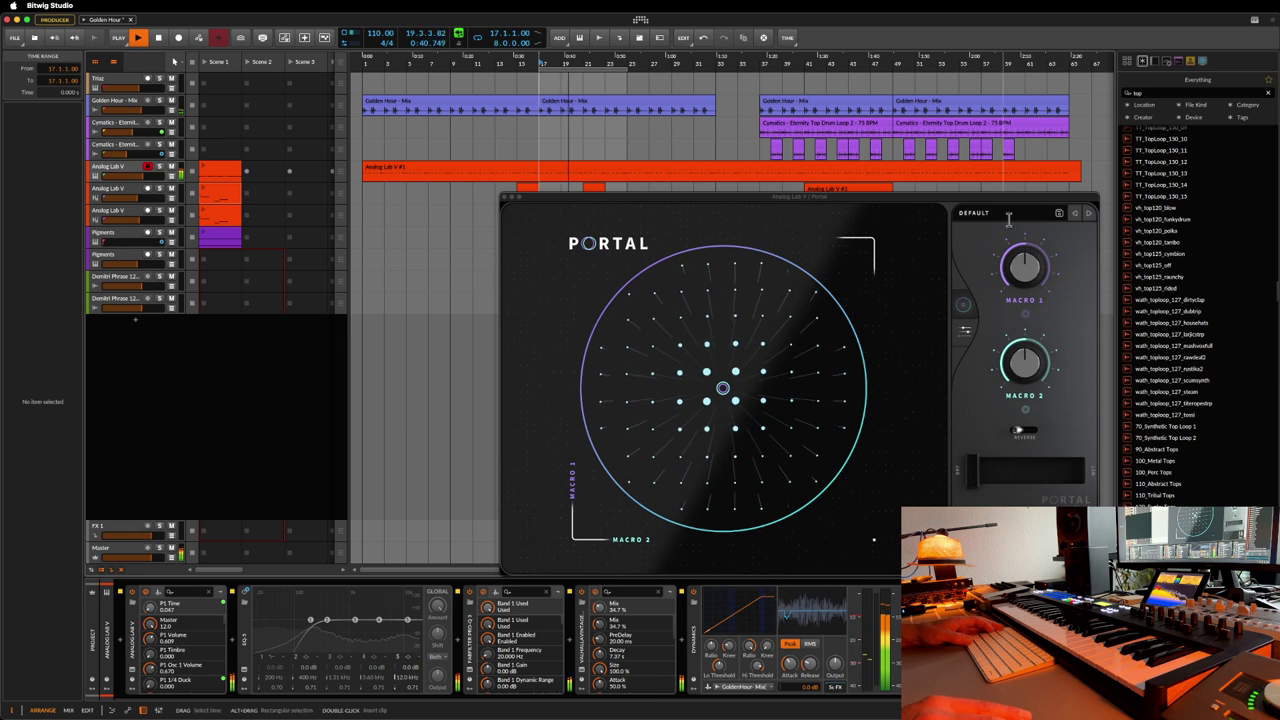
- Load the Down the Tube preset from Portal's Stretch & Smear category
click(1012, 218)
click(595, 272)
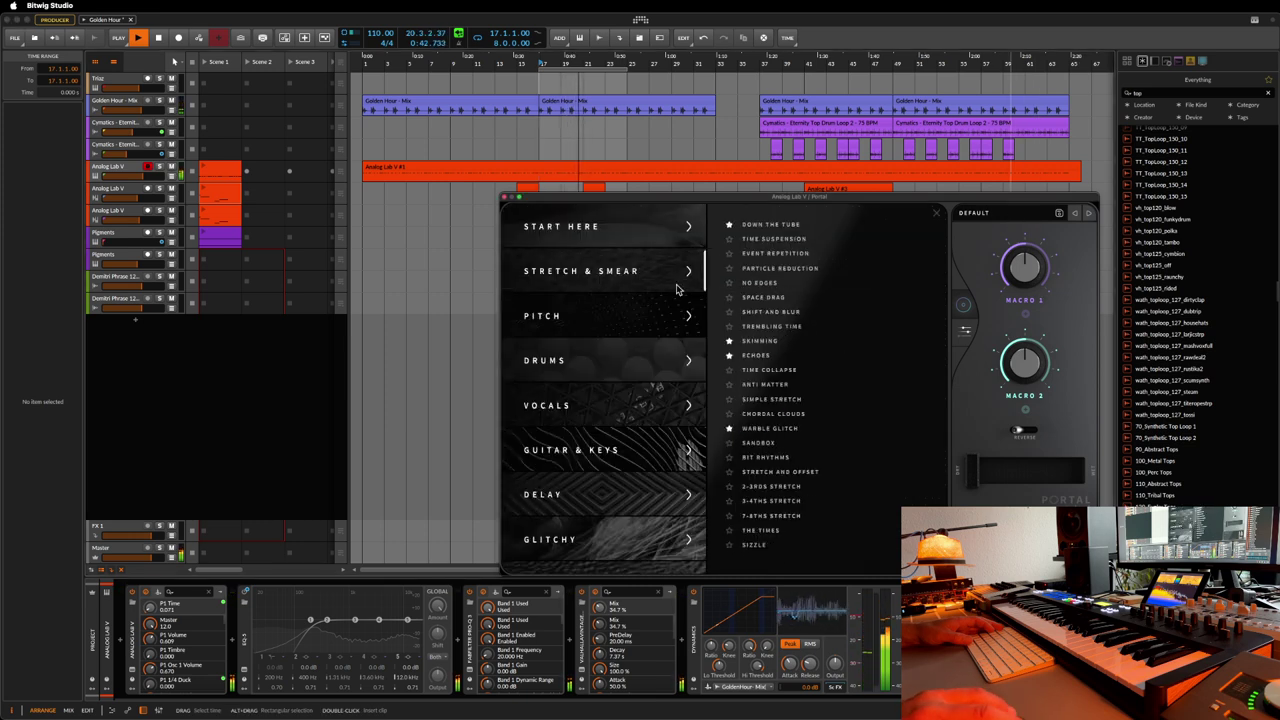
click(776, 430)
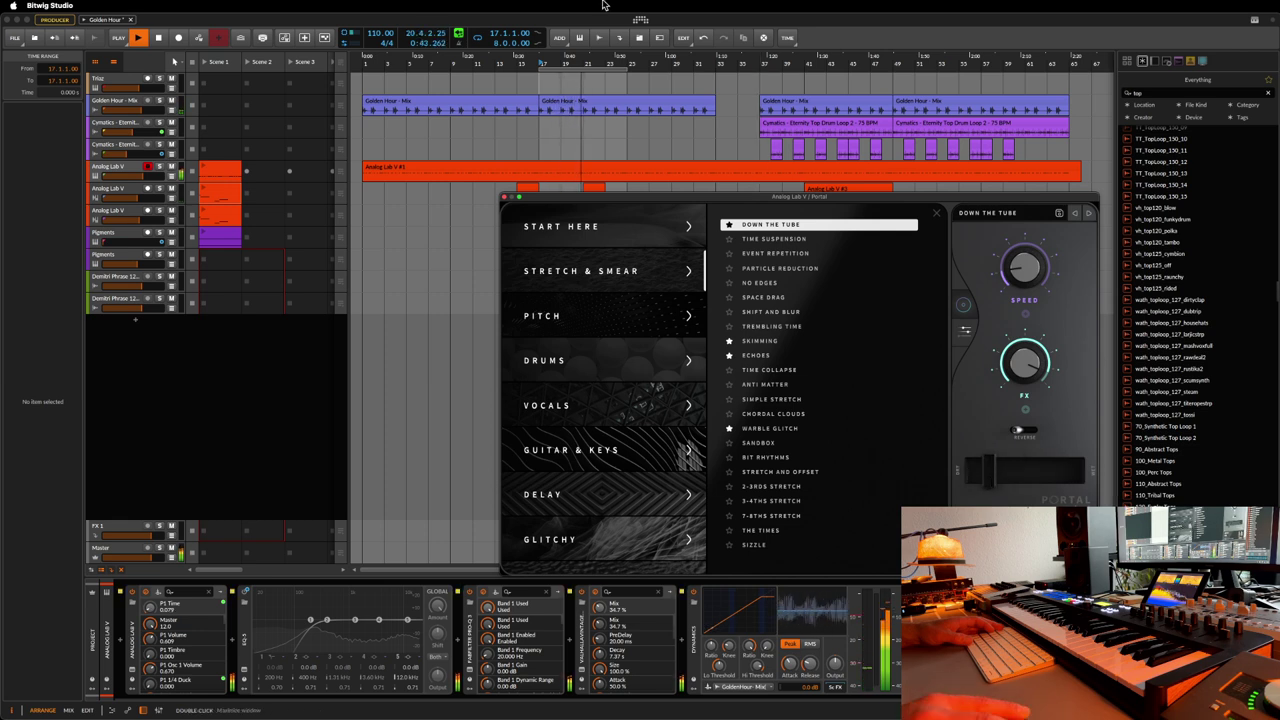
- Move the 8-bar loop region to bar 1 and restart playback from the beginning
drag(584, 72, 417, 68)
key(space)
key(space)
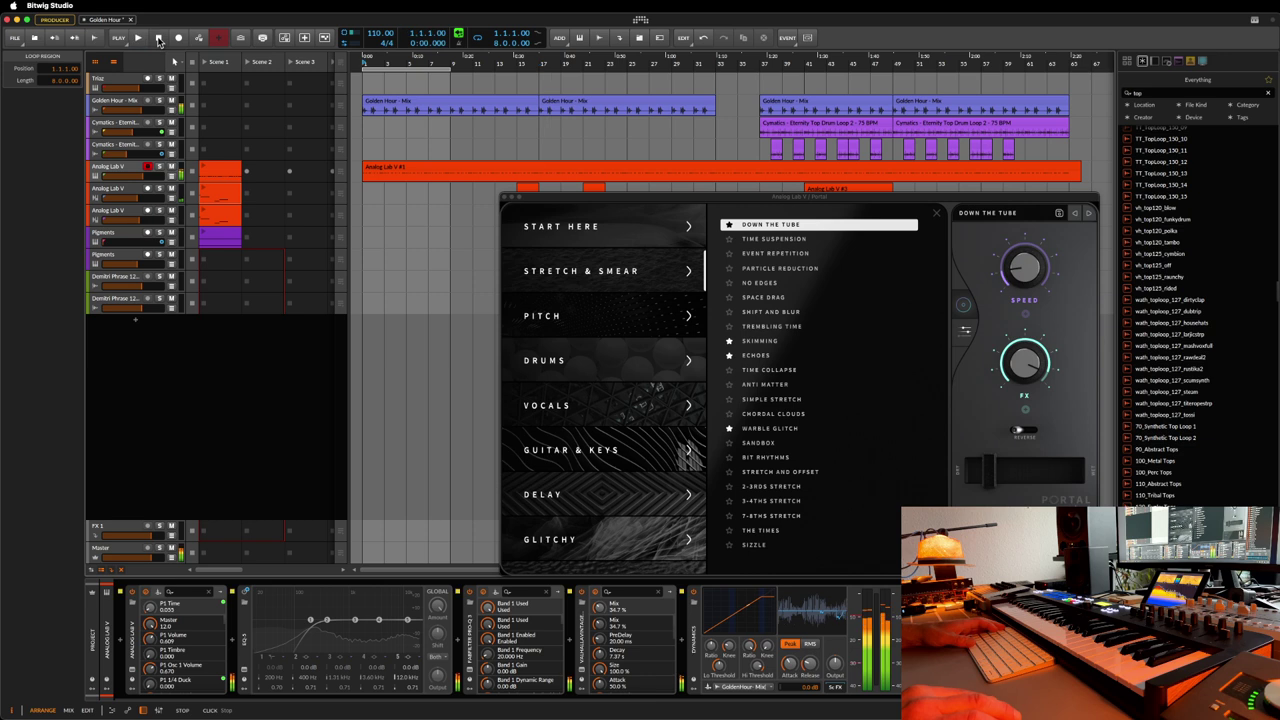
click(138, 38)
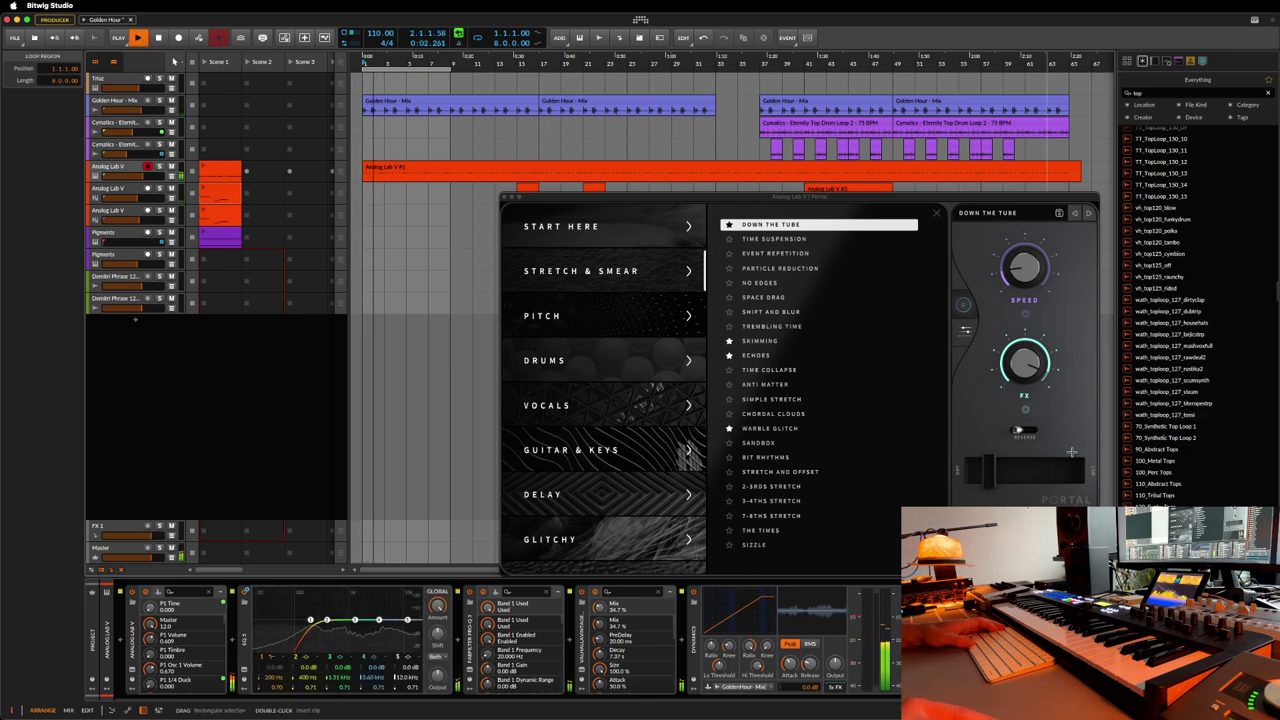
- Set Portal's dry/wet mix to about halfway, close its preset list, and shift the XY node toward slightly more Speed and less FX
drag(1018, 474, 1001, 439)
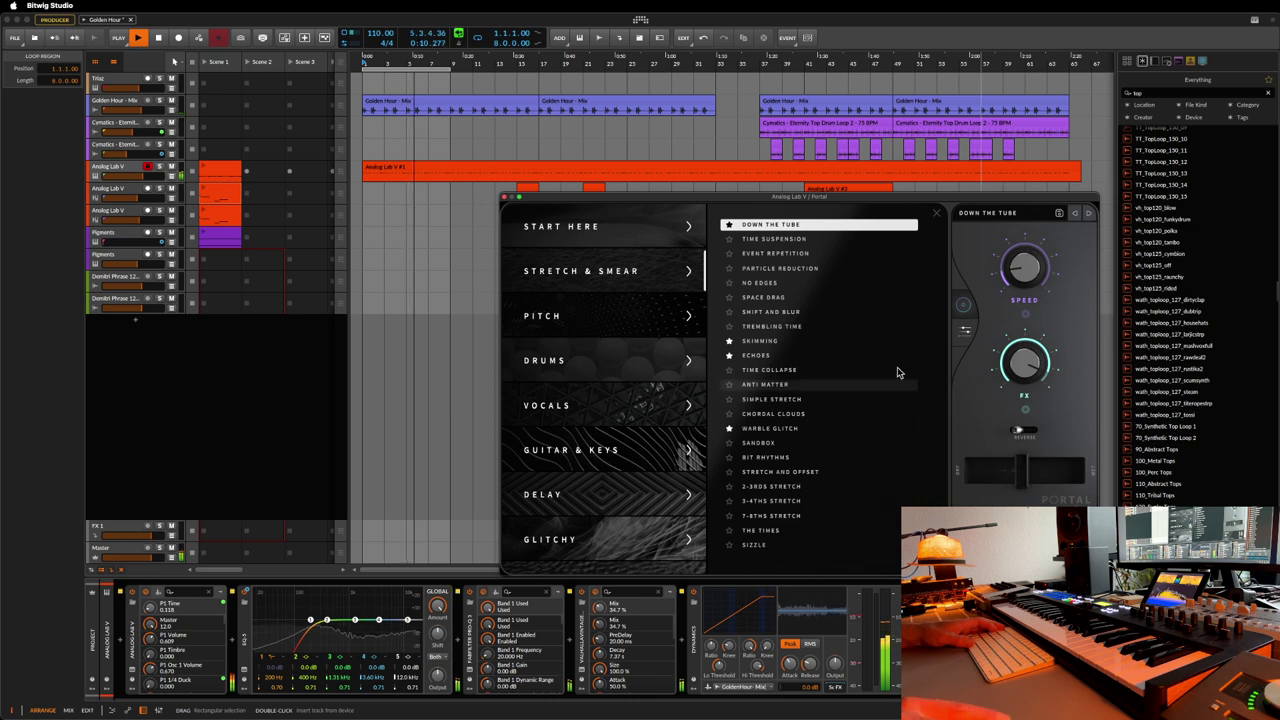
drag(718, 204, 667, 199)
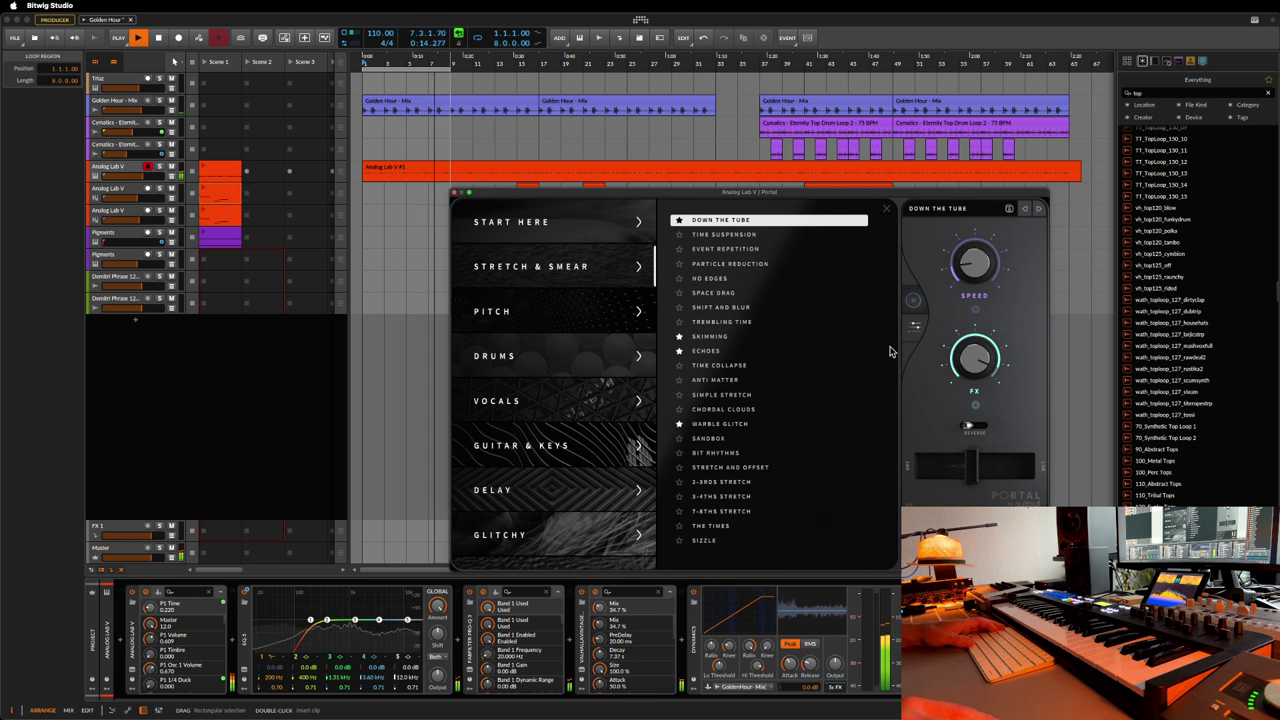
click(886, 209)
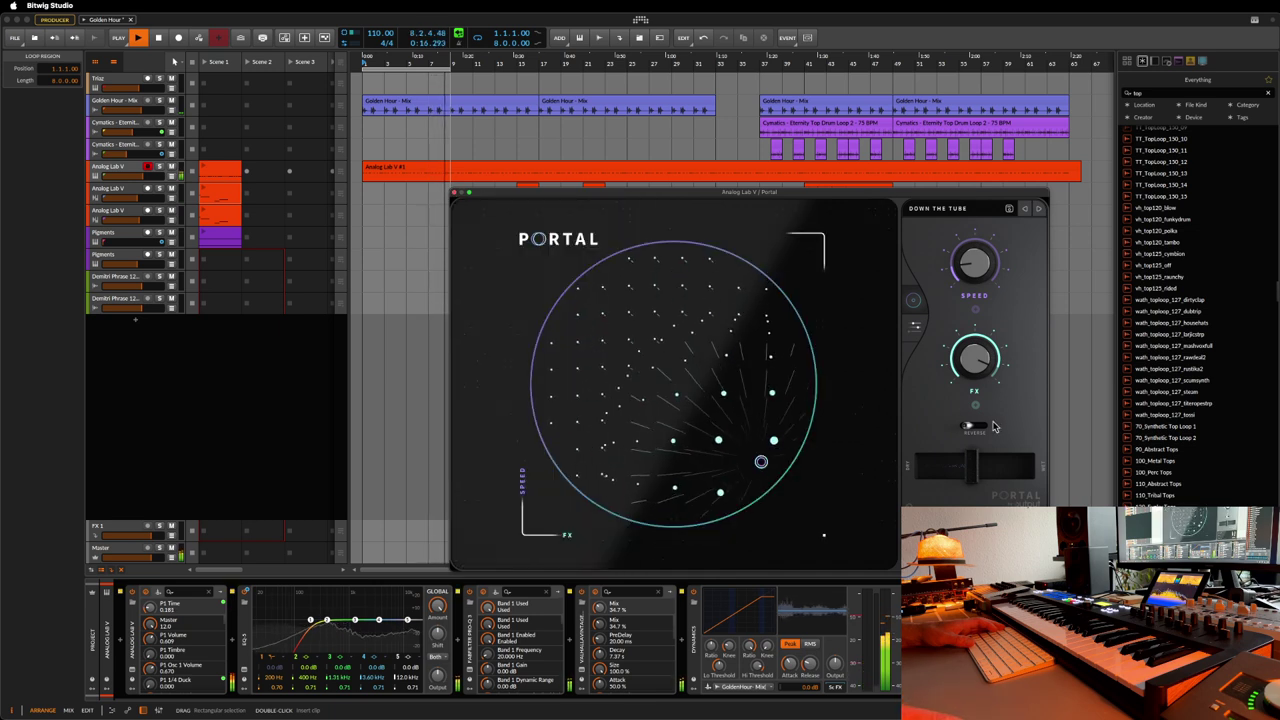
drag(762, 408, 738, 447)
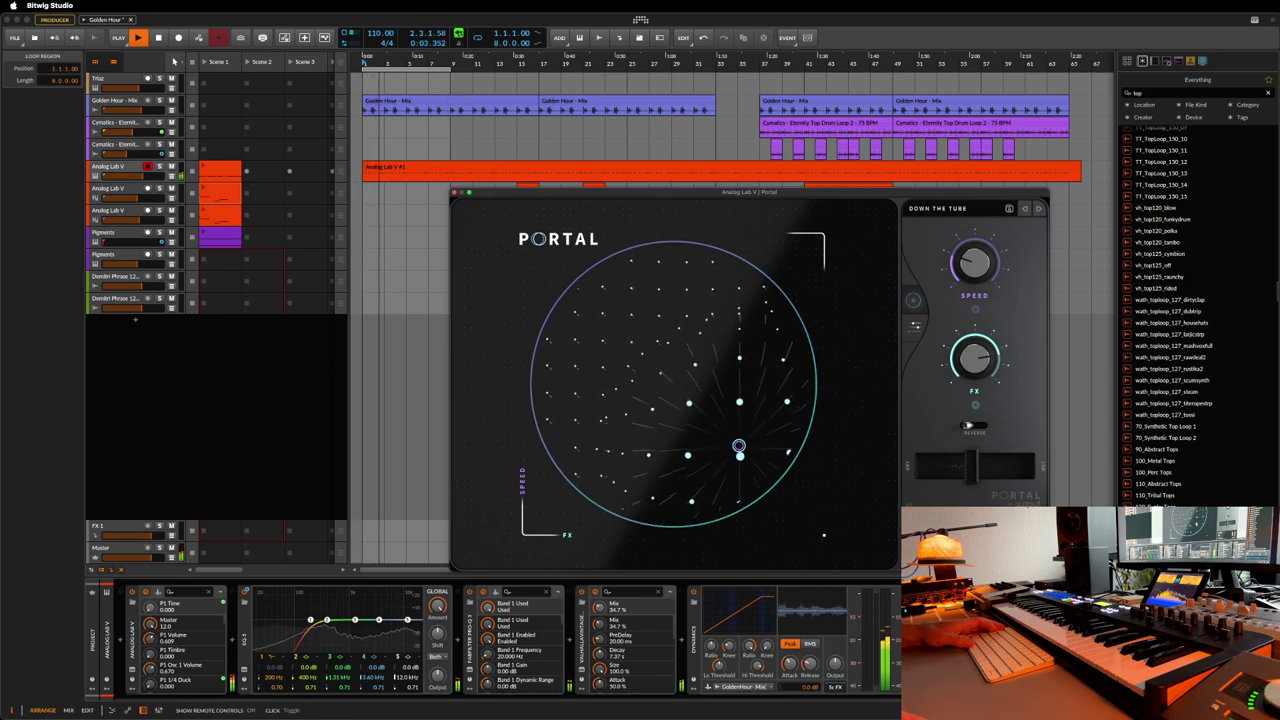
- Add a Random modulator to the Portal device on the Analog Lab V track
scroll(500, 640, right, 3)
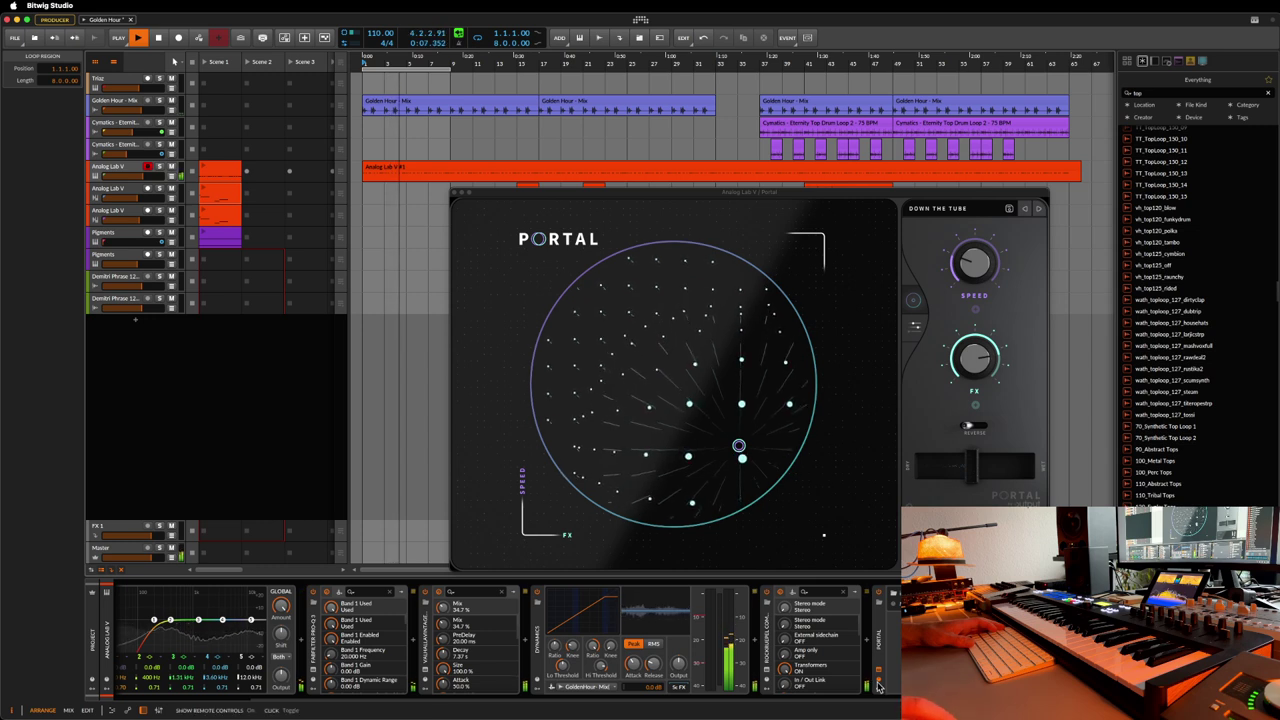
scroll(500, 640, left, 2)
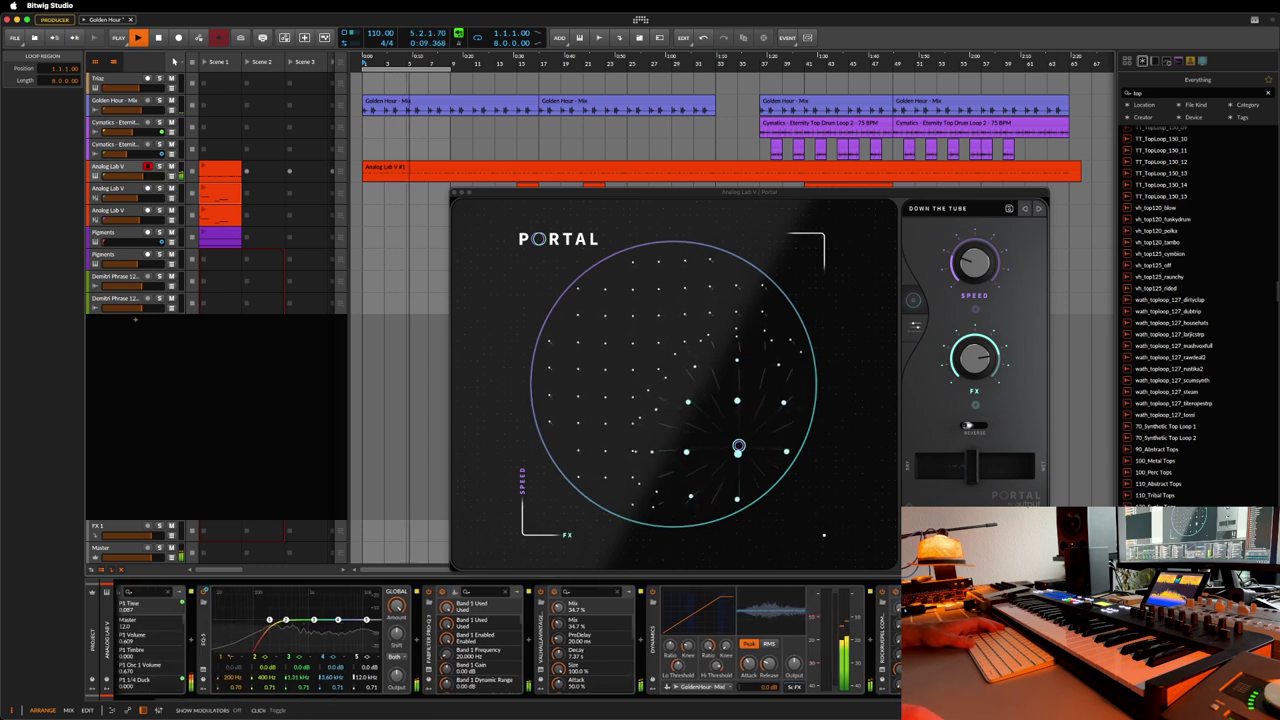
click(96, 598)
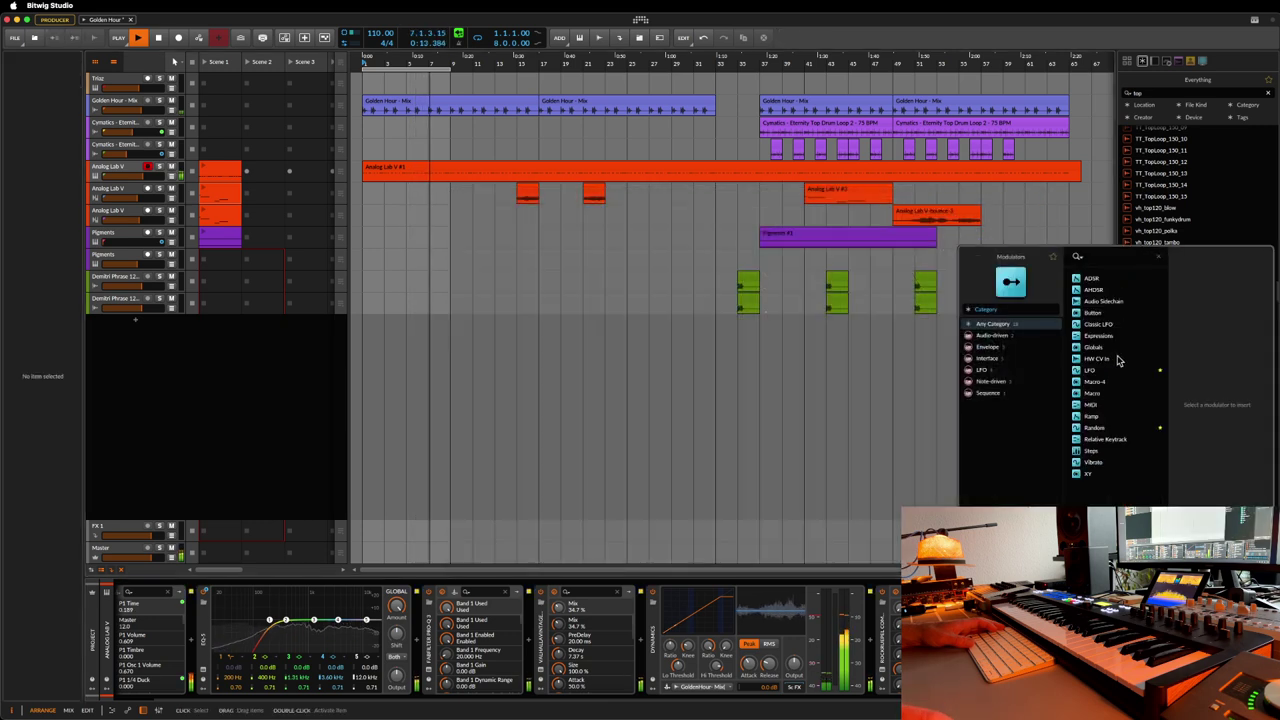
click(1098, 416)
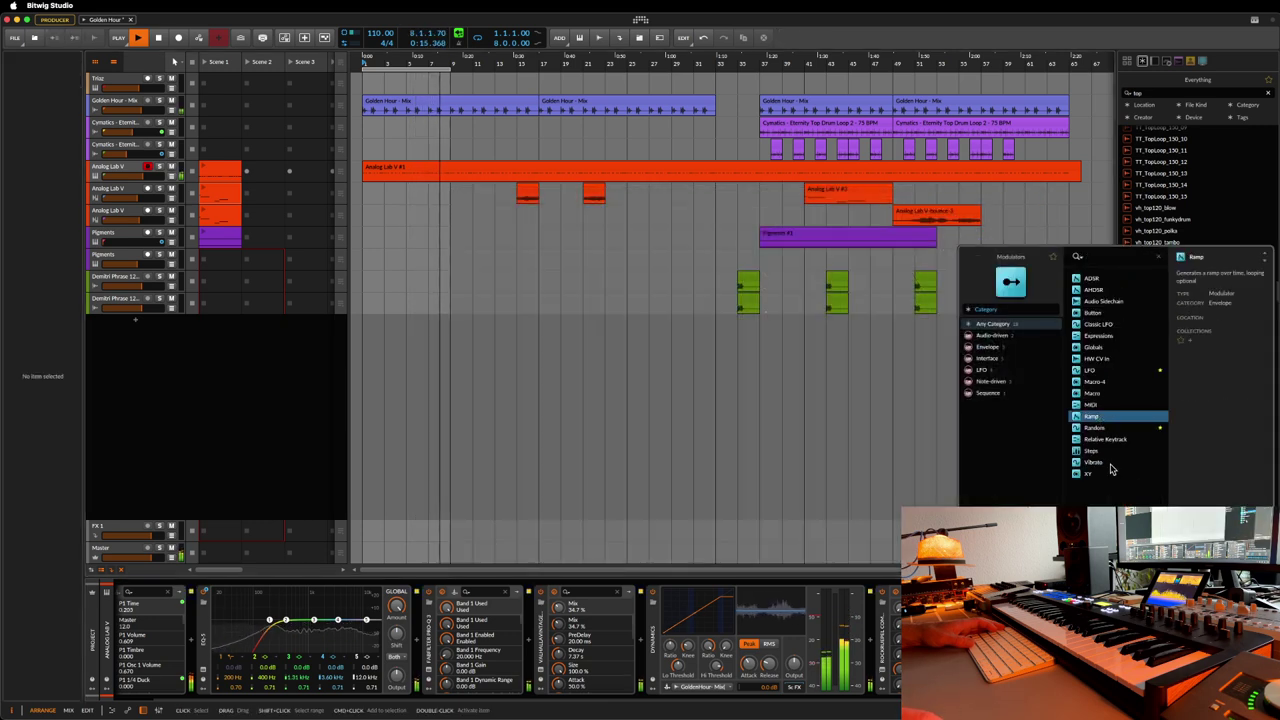
text(ran)
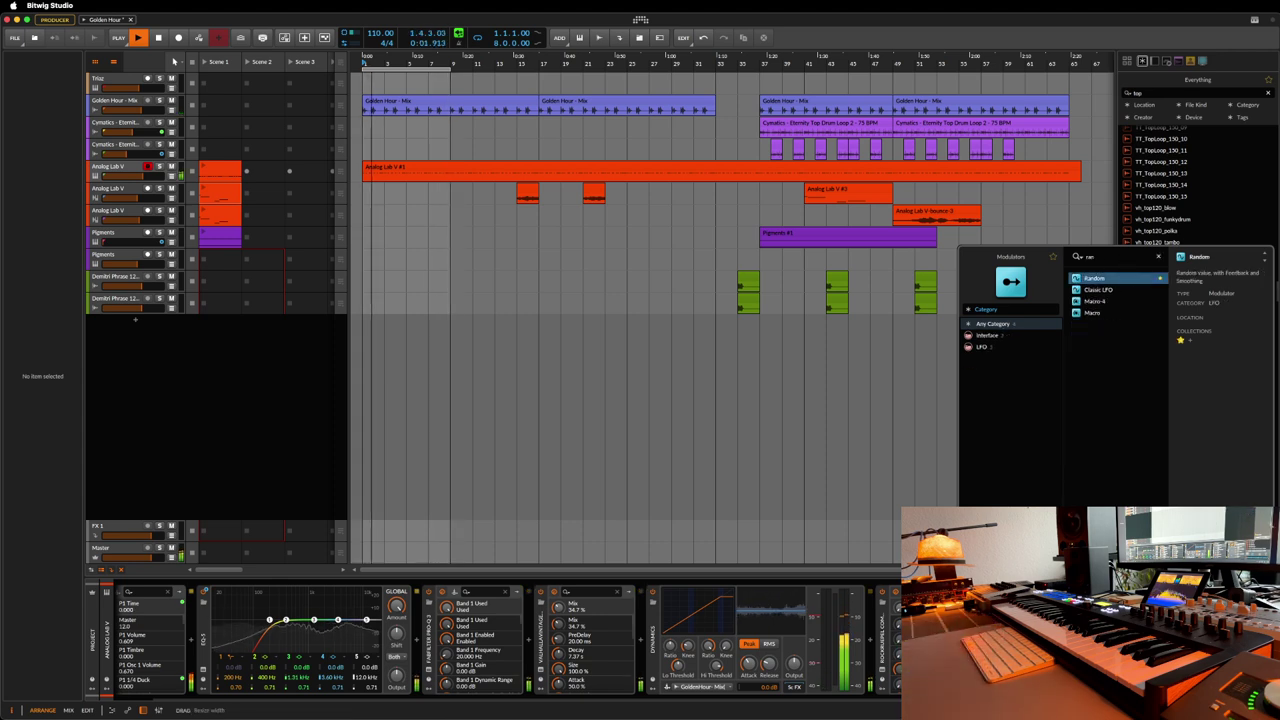
double_click(1120, 278)
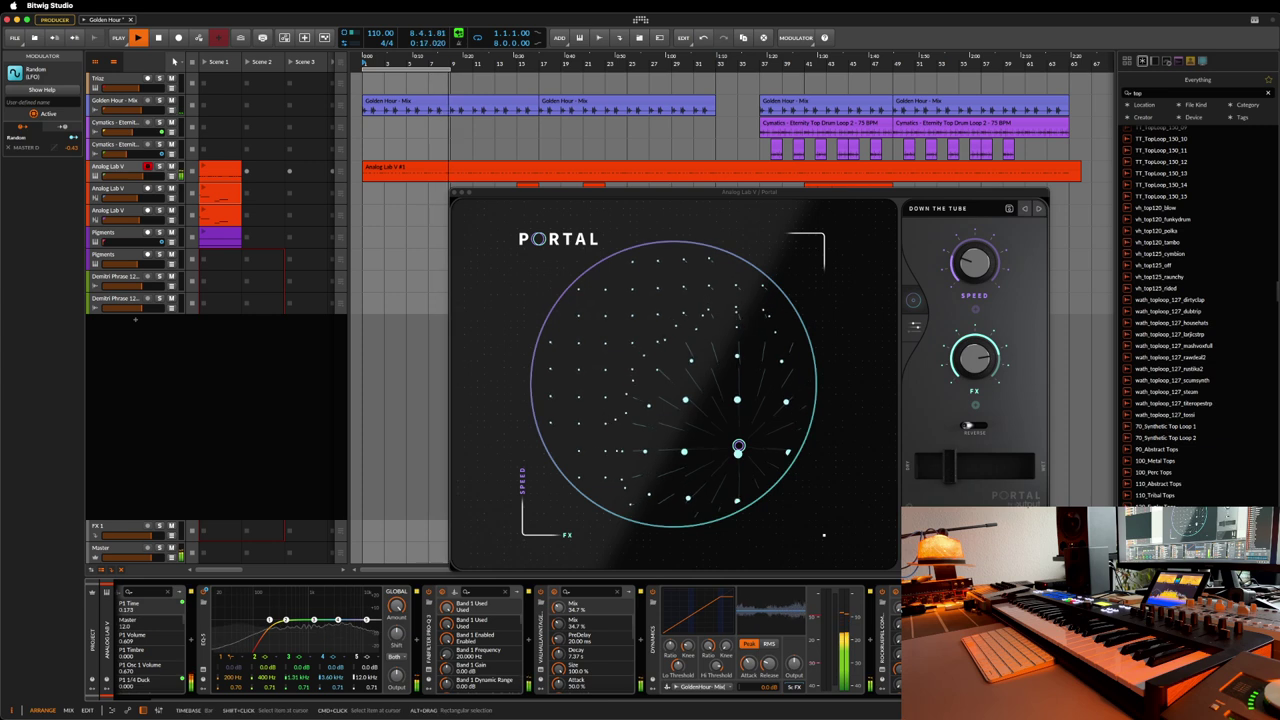
- Change the Random modulator's timebase and adjust Portal's Speed
click(1090, 402)
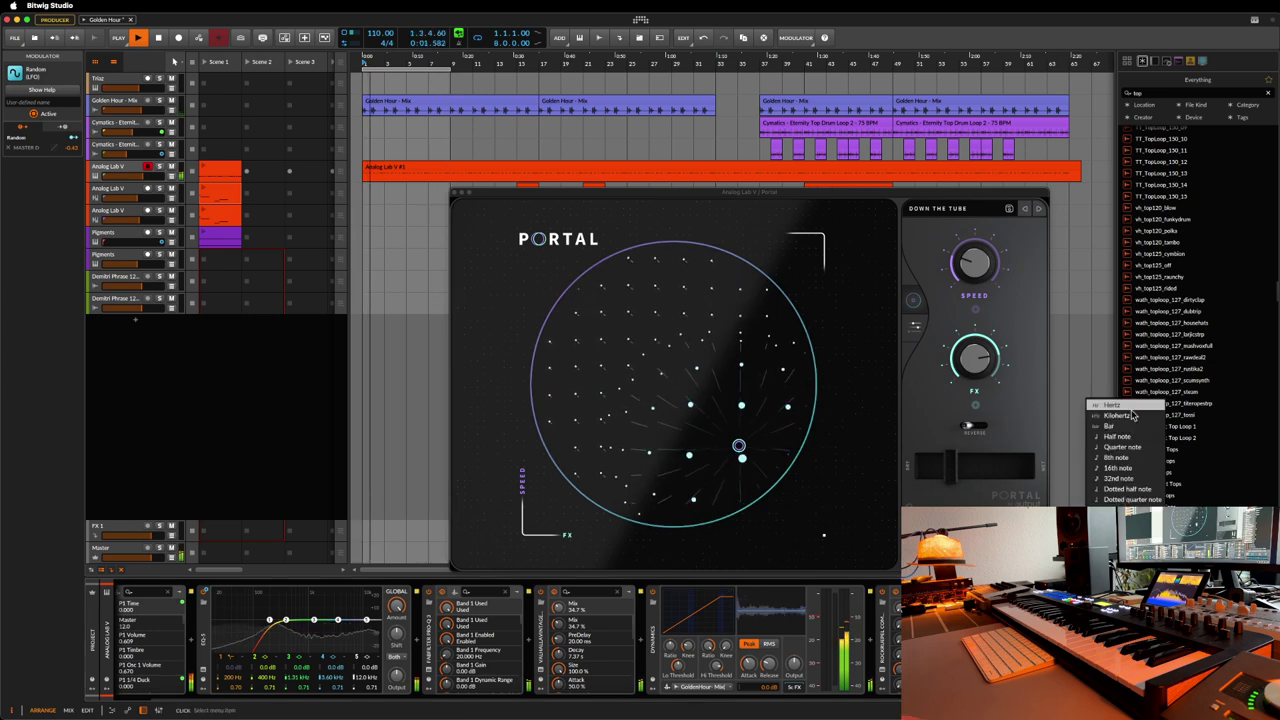
click(1131, 418)
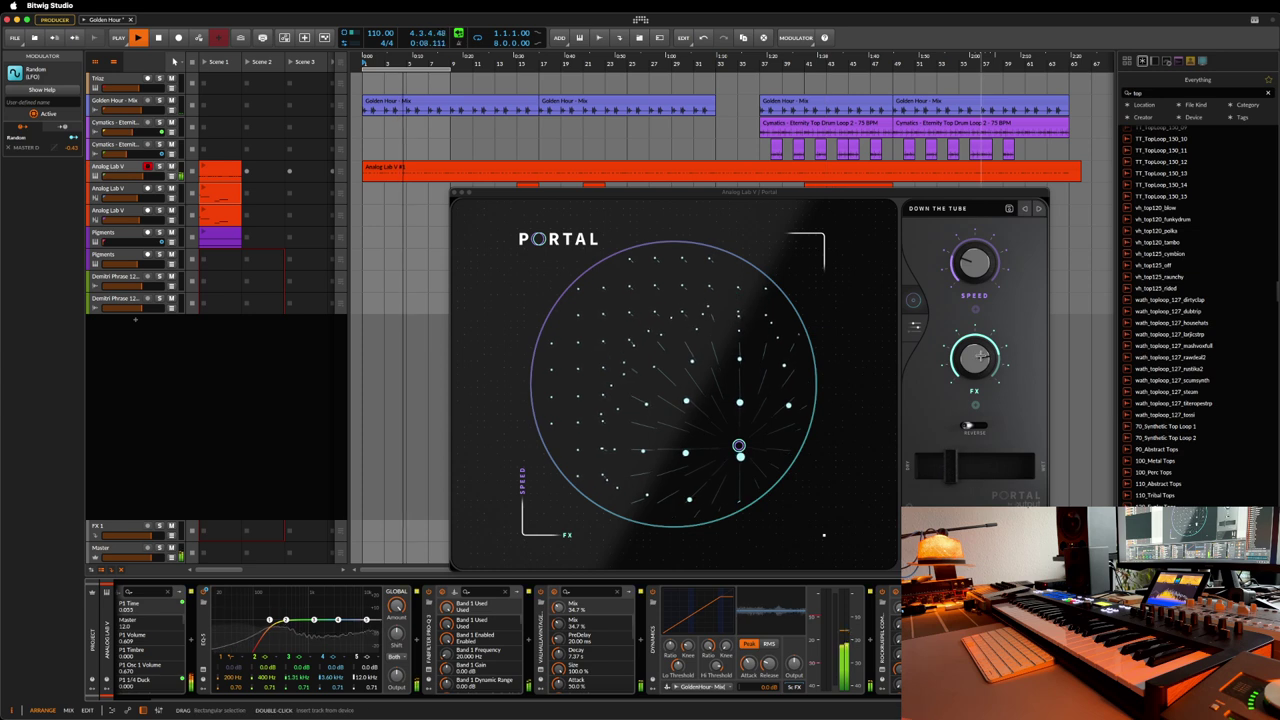
click(980, 270)
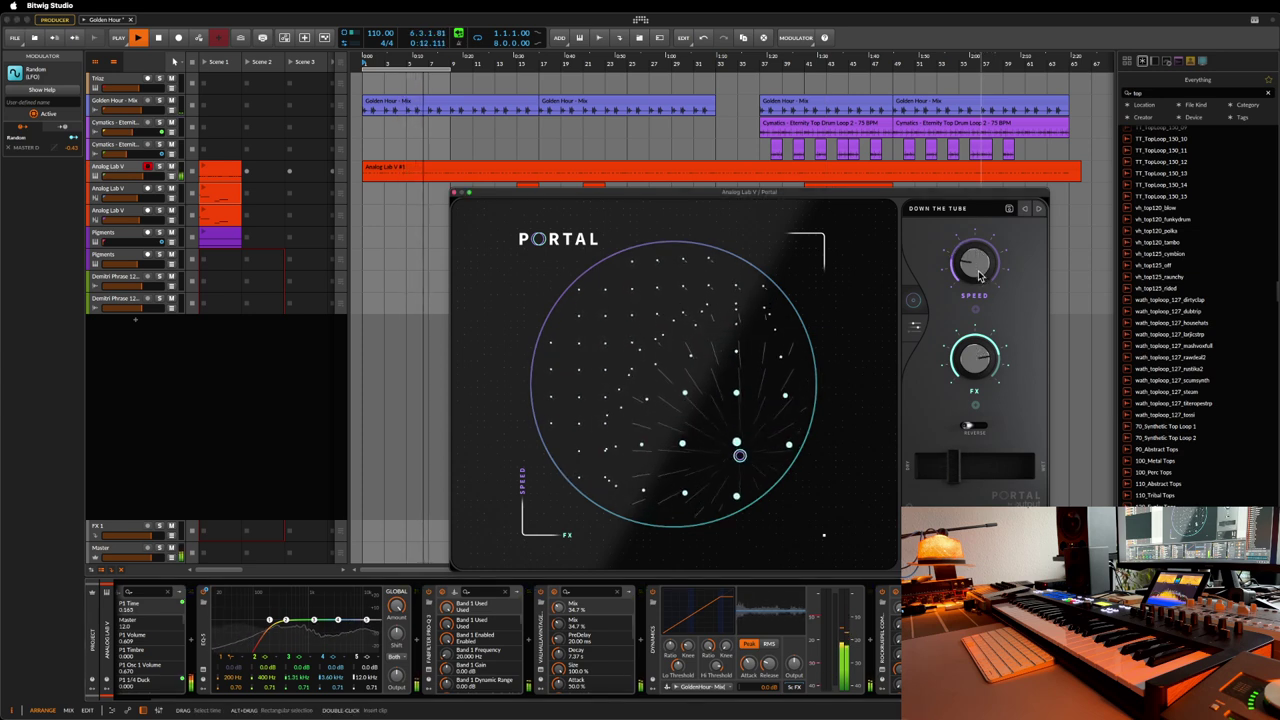
click(973, 260)
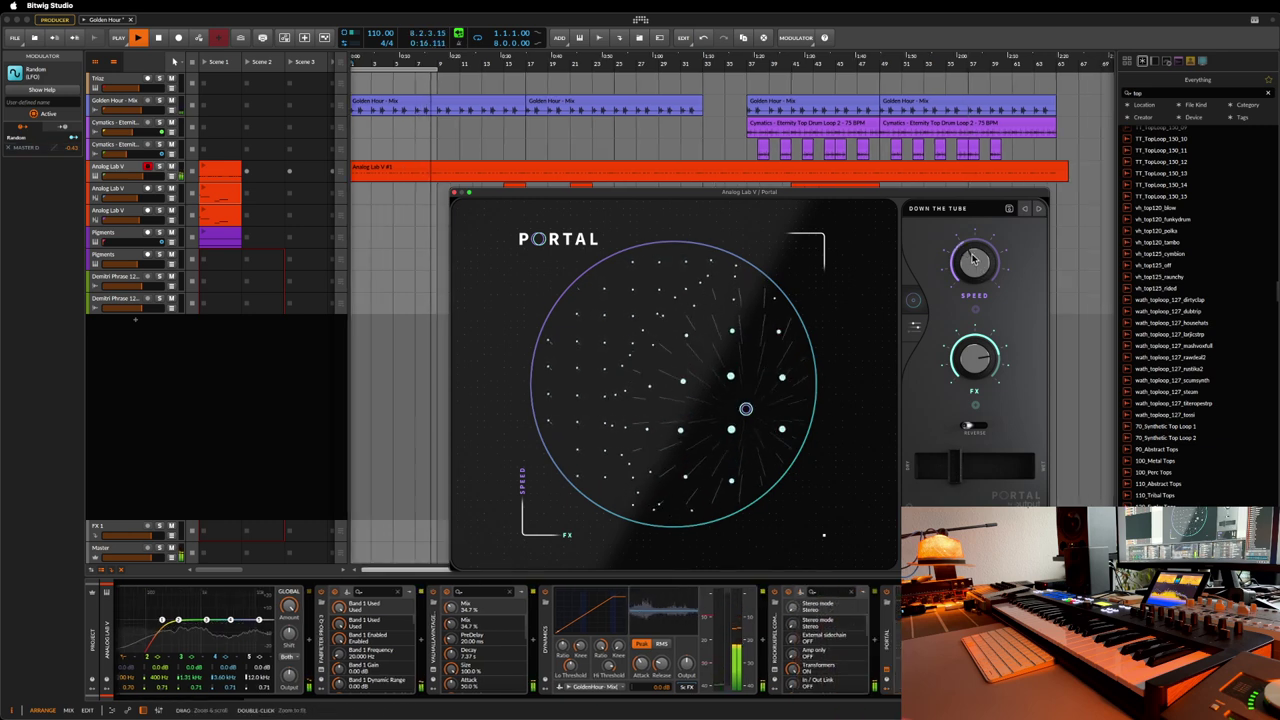
- Add an LFO modulator to Portal and map it to Macro 1
click(905, 600)
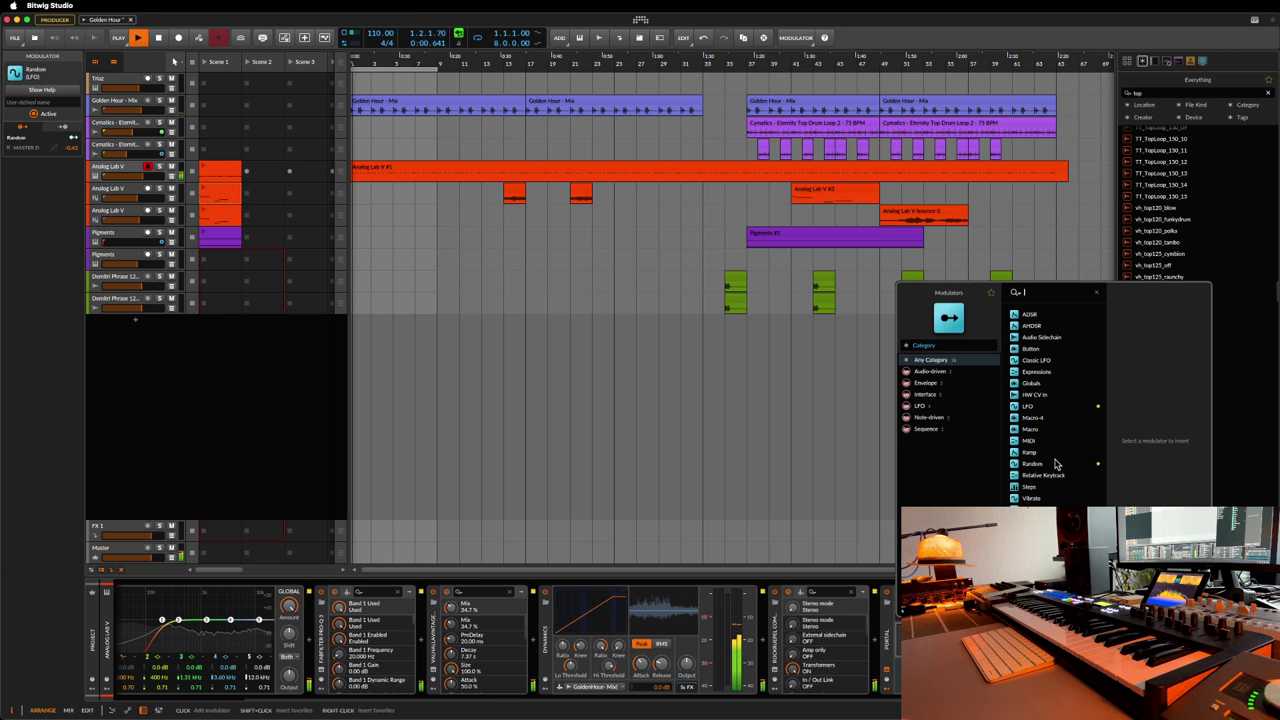
click(1035, 406)
key(Return)
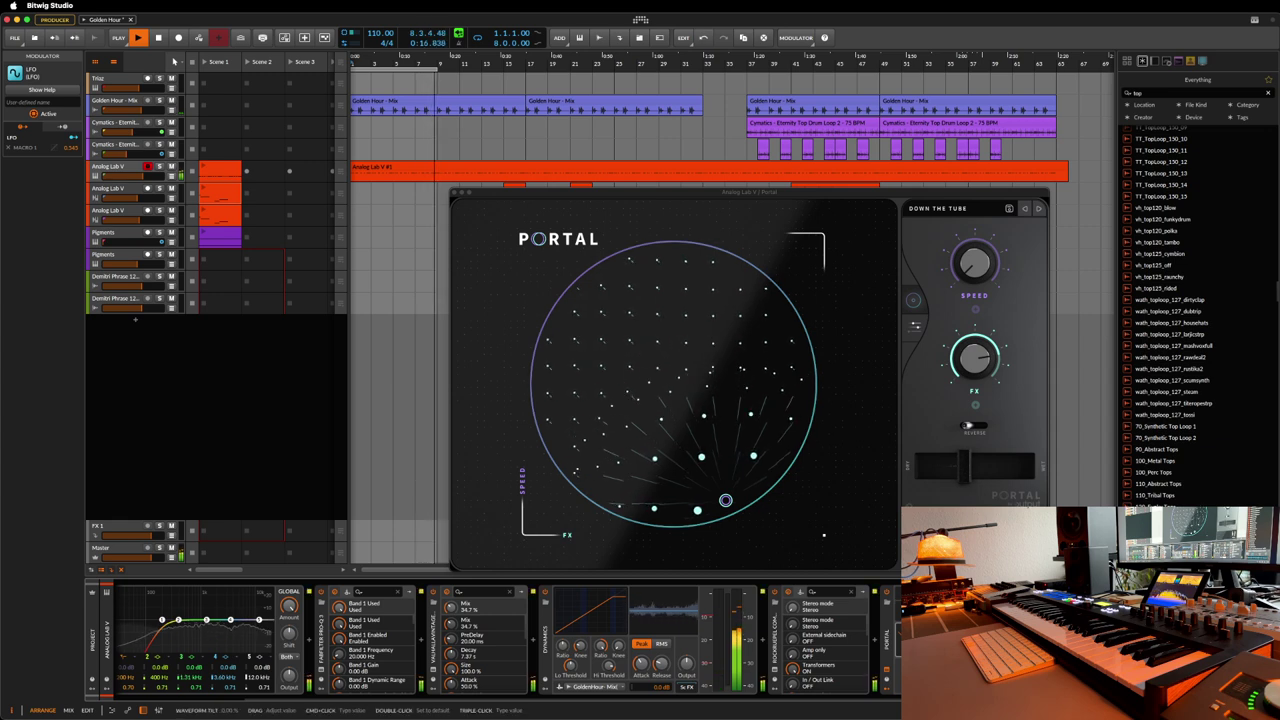
- Close the Portal window and move the 8-bar loop region to bar 9
click(455, 192)
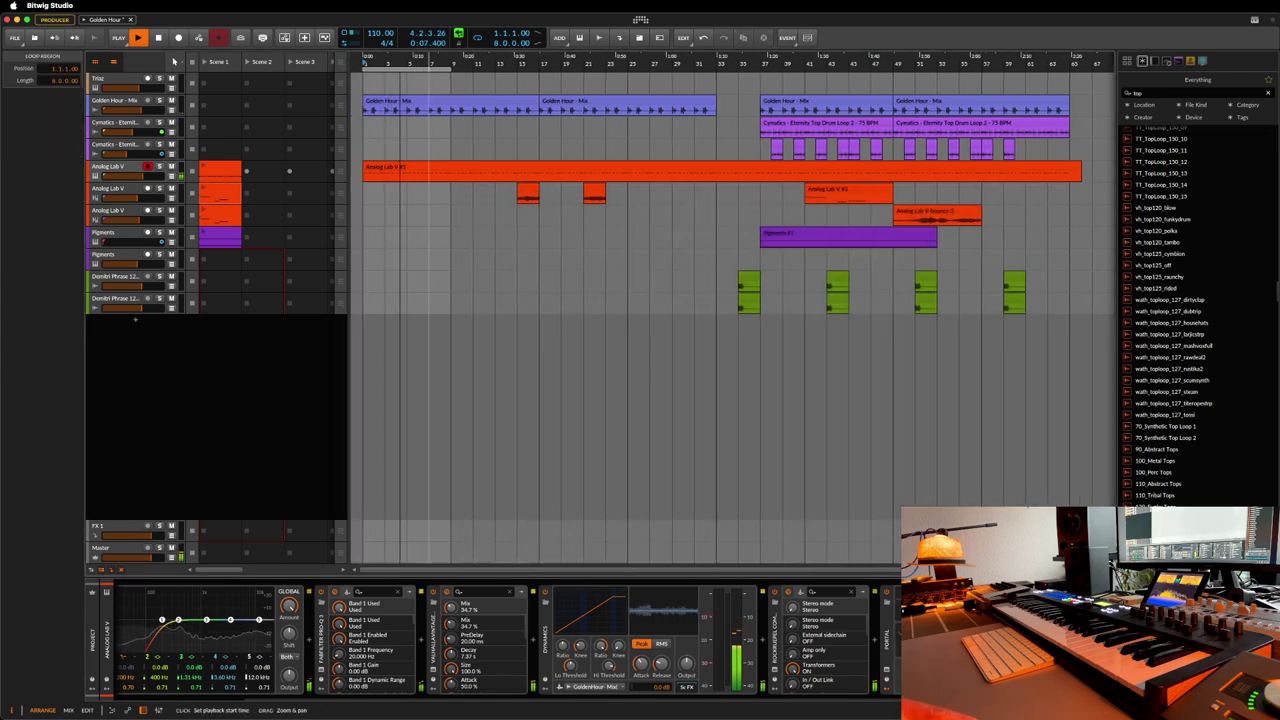
drag(440, 70, 528, 76)
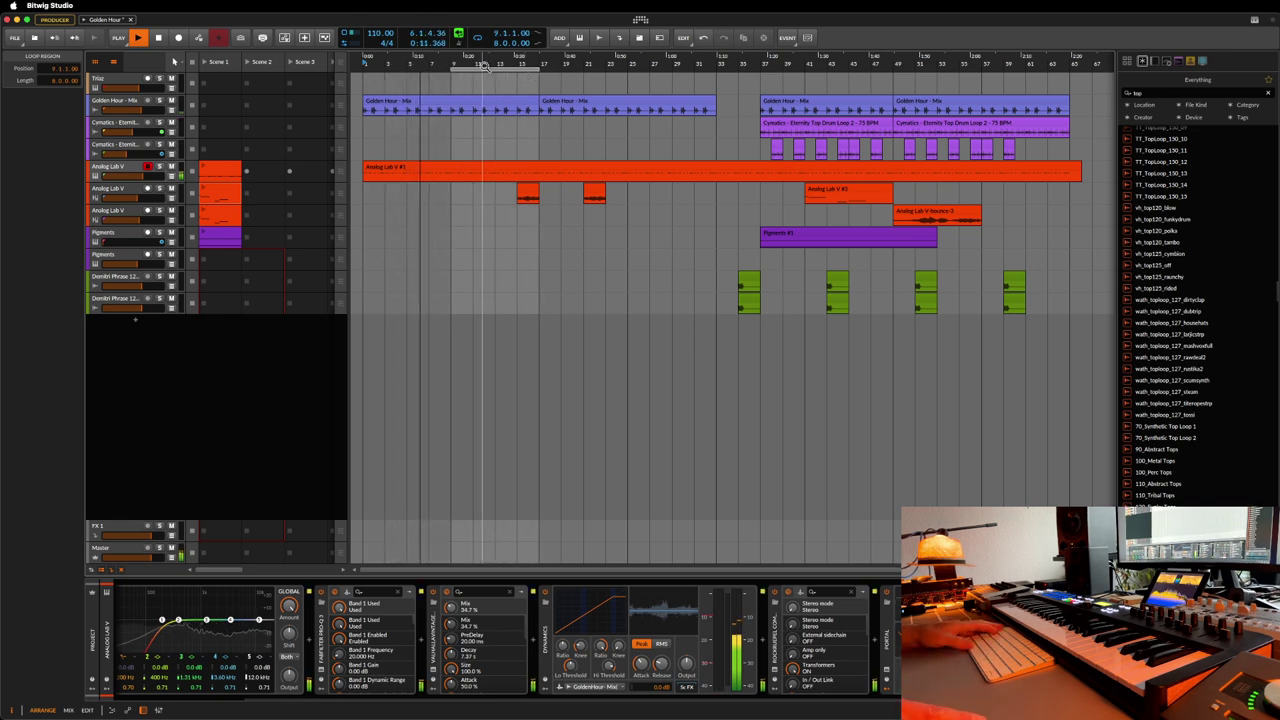
- Move Portal between FabFilter Pro-Q 3 and ValhallaVintageVerb in the Analog Lab V track's device chain
click(130, 175)
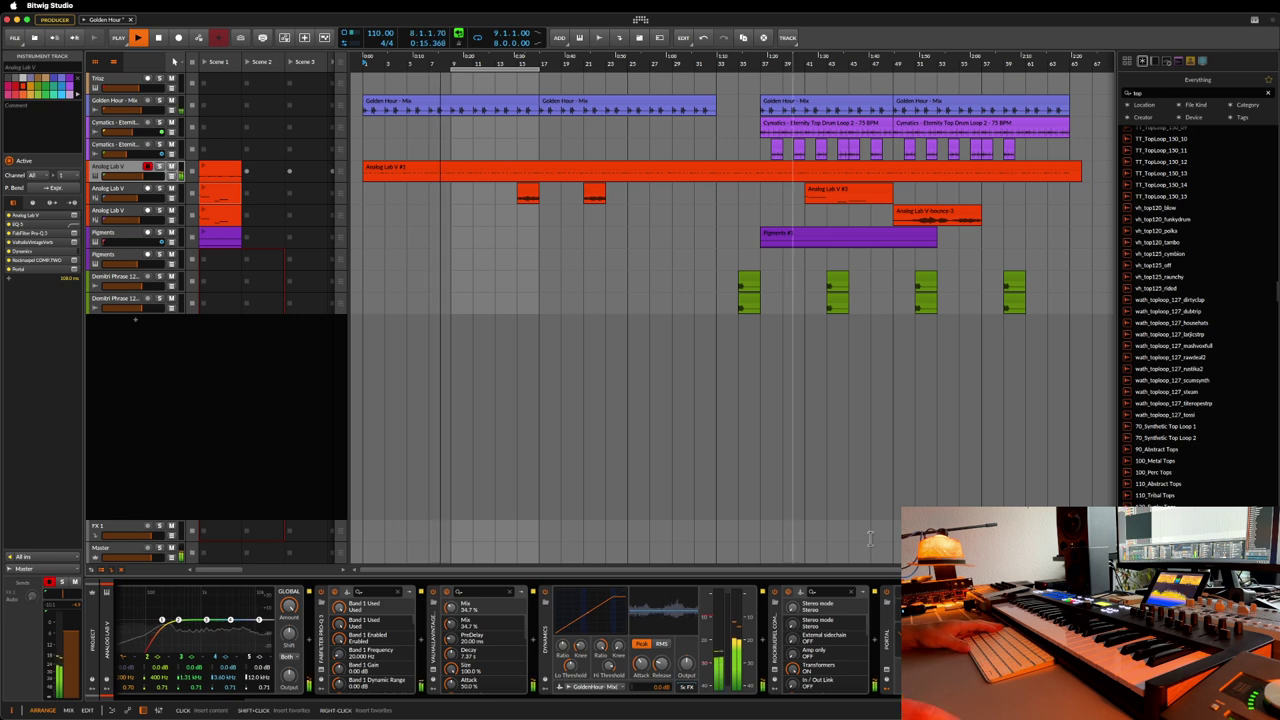
click(791, 675)
click(791, 675)
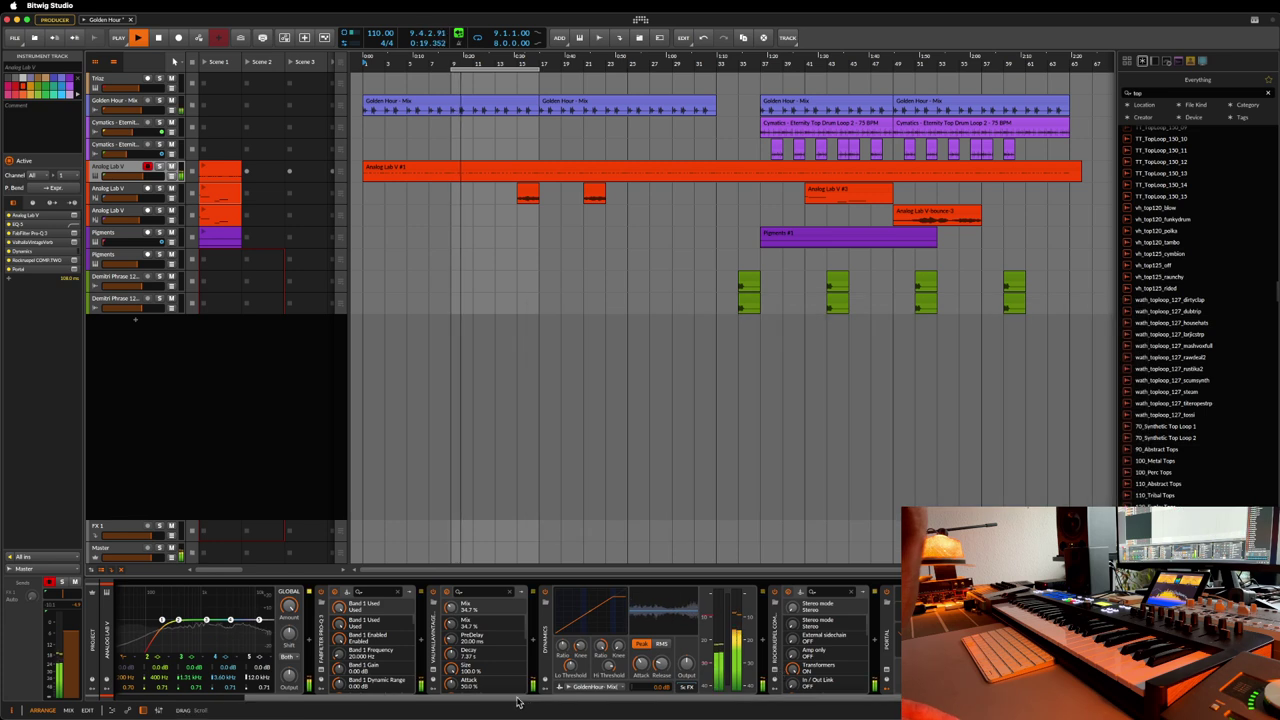
click(451, 669)
click(451, 669)
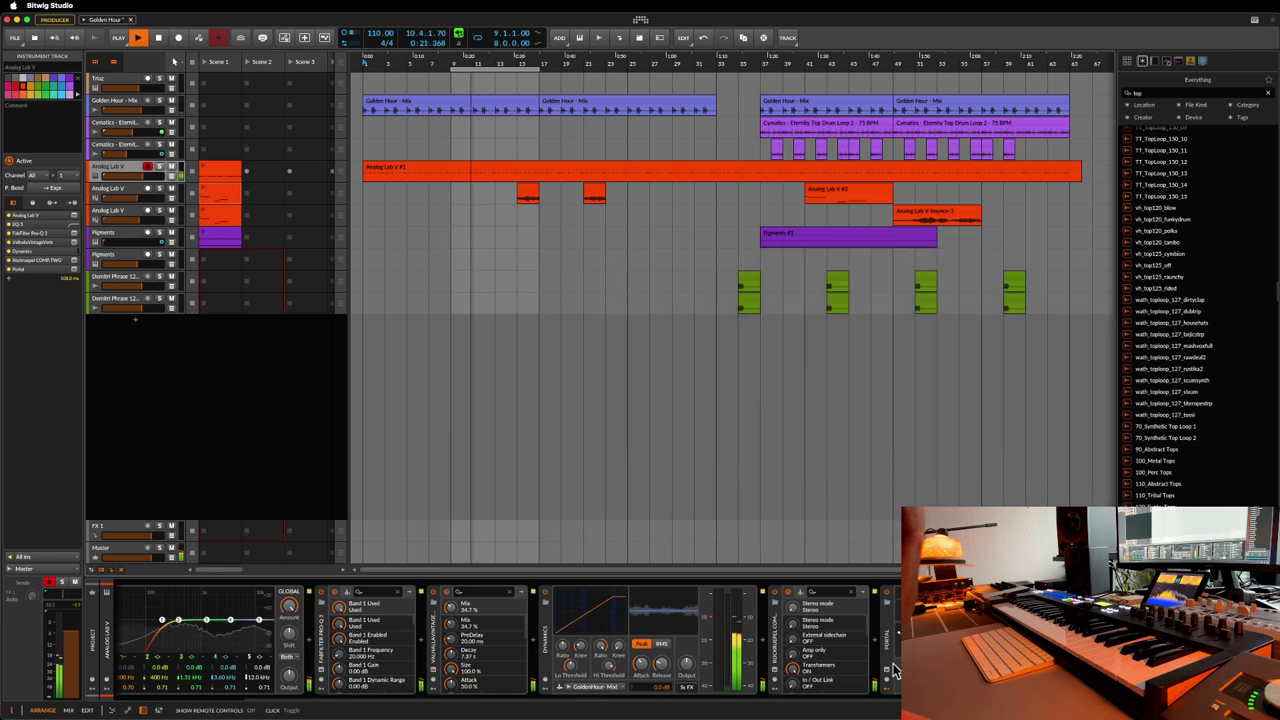
drag(890, 652, 487, 655)
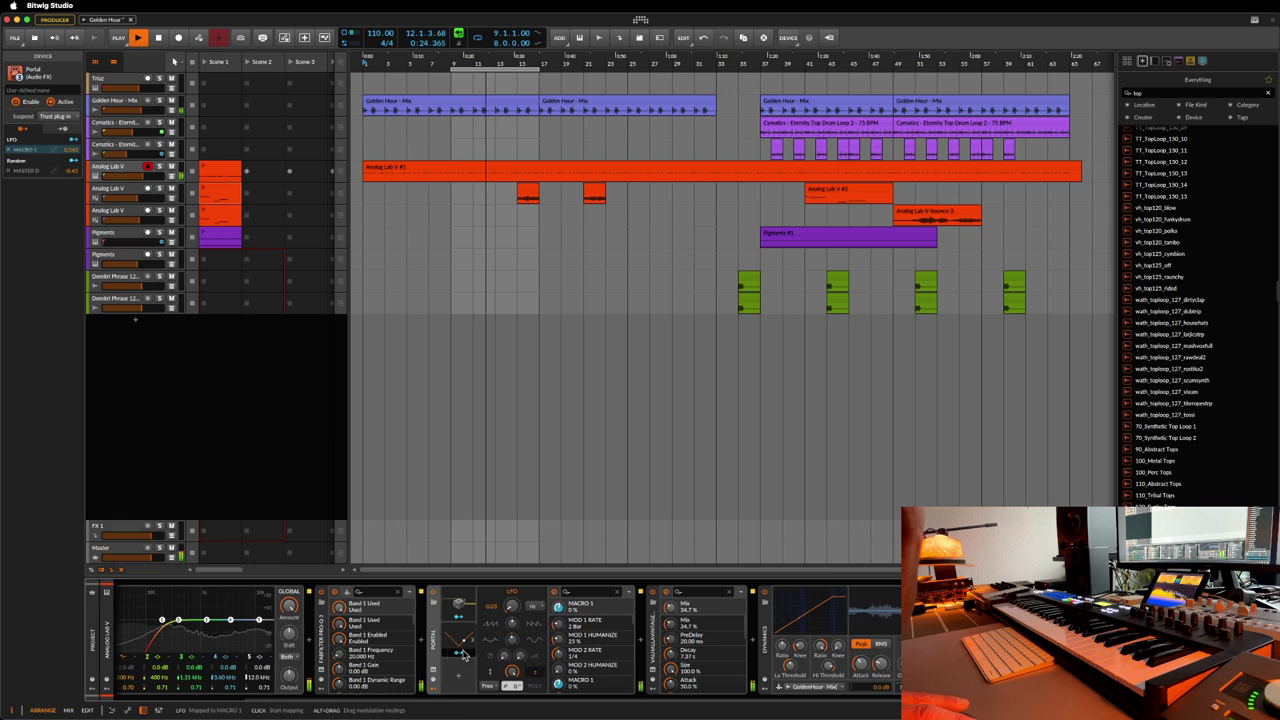
click(652, 678)
click(652, 678)
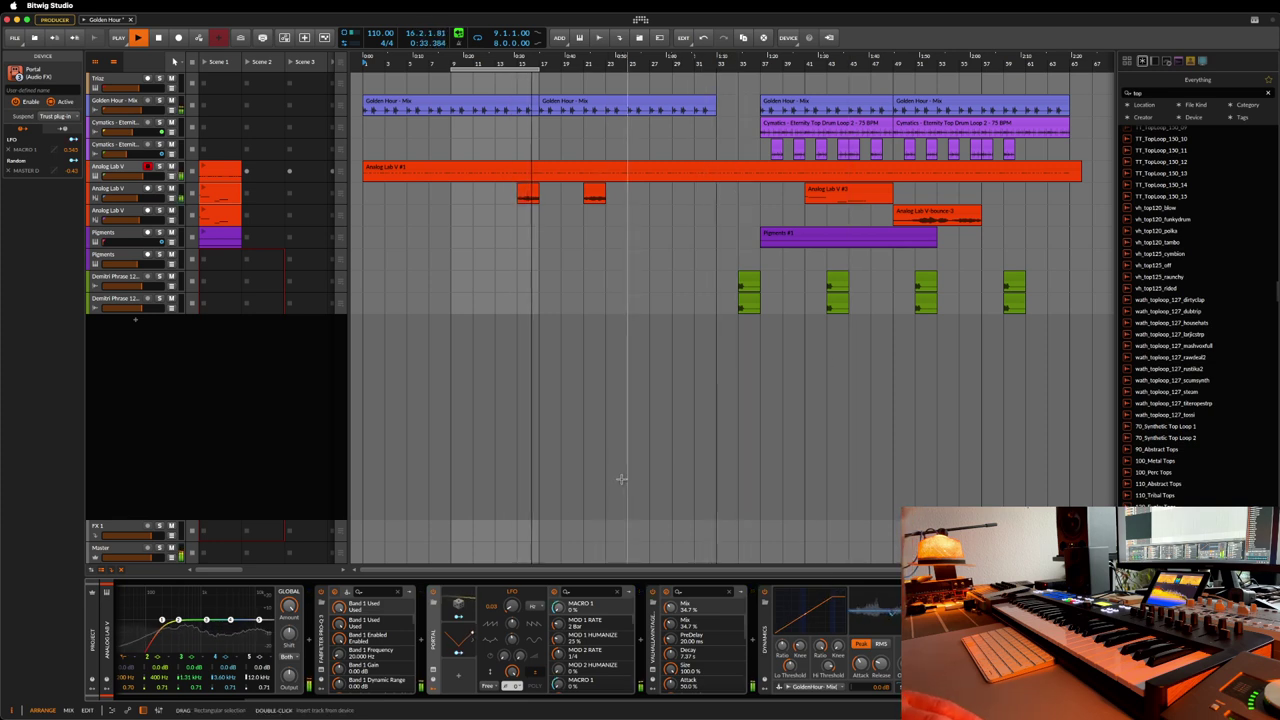
- Show the automation lane beneath the first Analog Lab V track
click(172, 178)
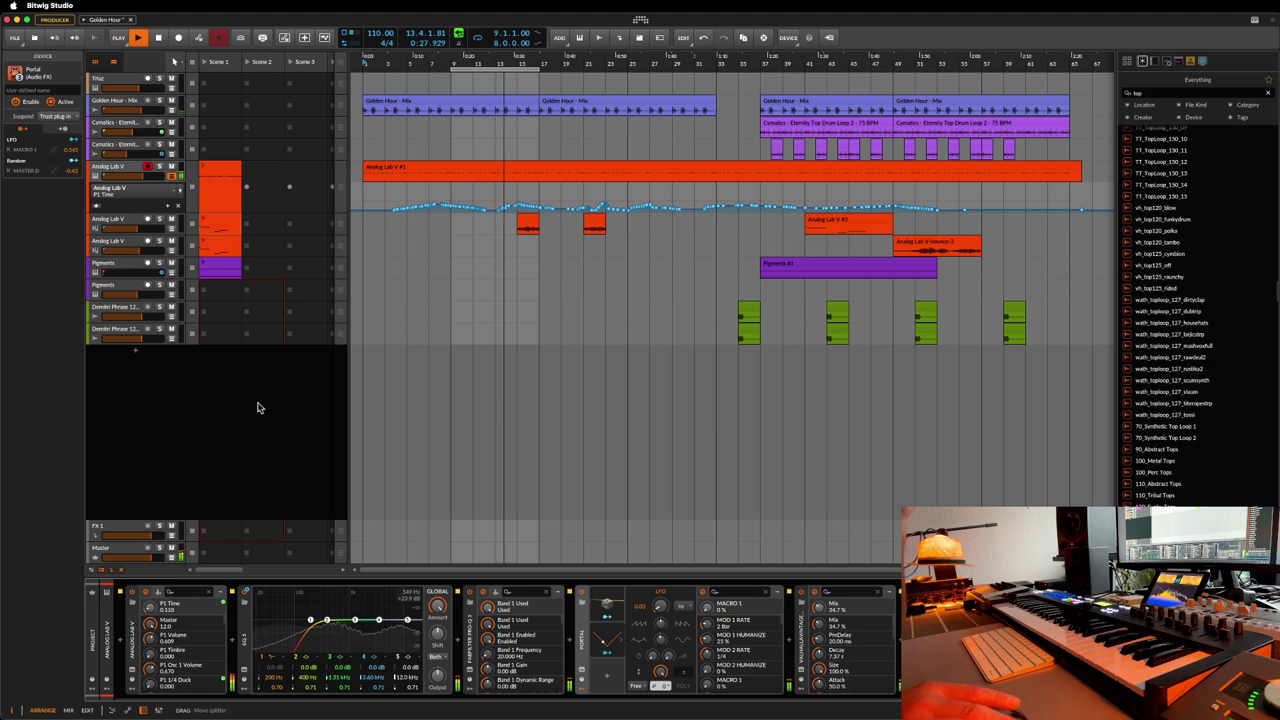
scroll(230, 260, right, 2)
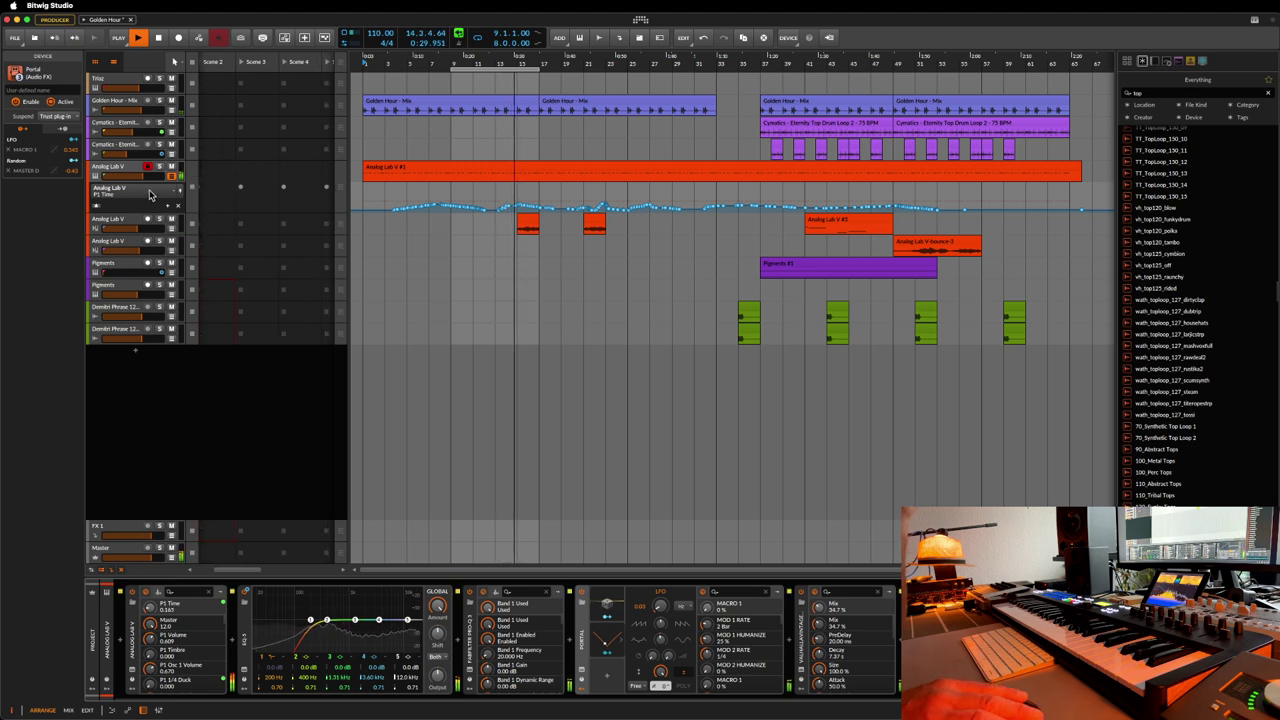
click(150, 194)
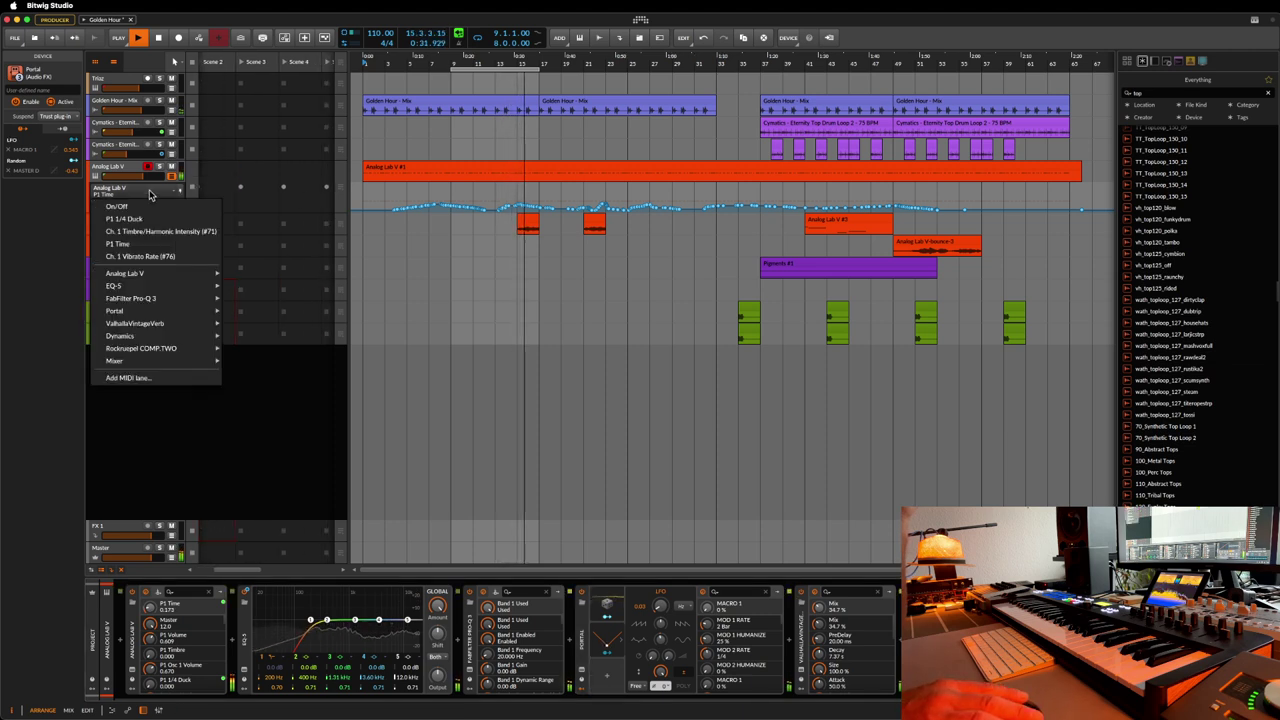
mouse_move(219, 287)
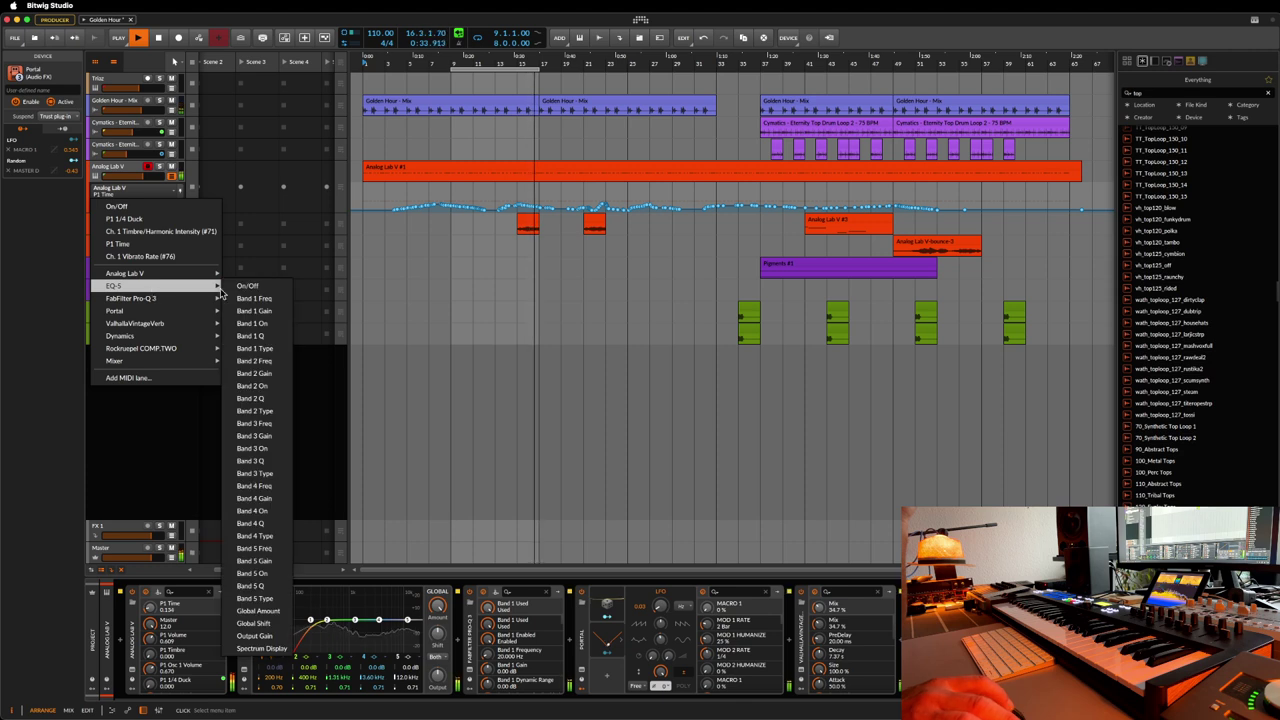
key(Escape)
click(257, 289)
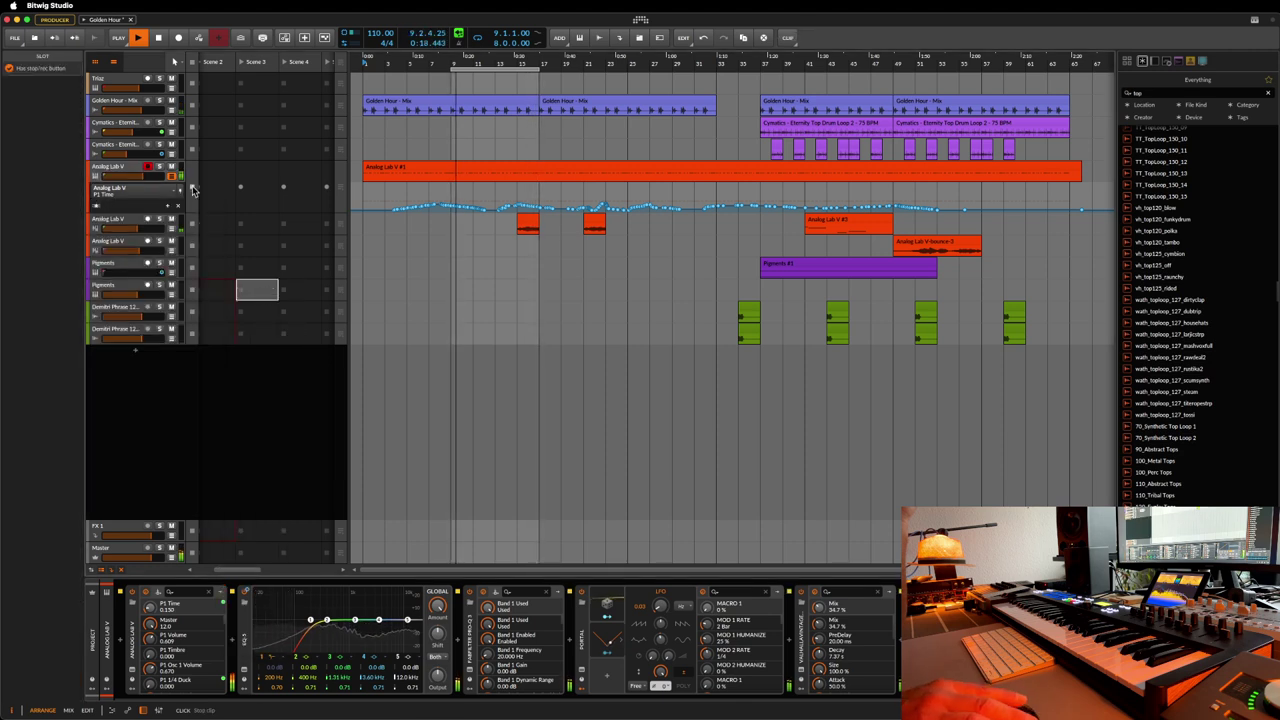
click(150, 193)
mouse_move(159, 288)
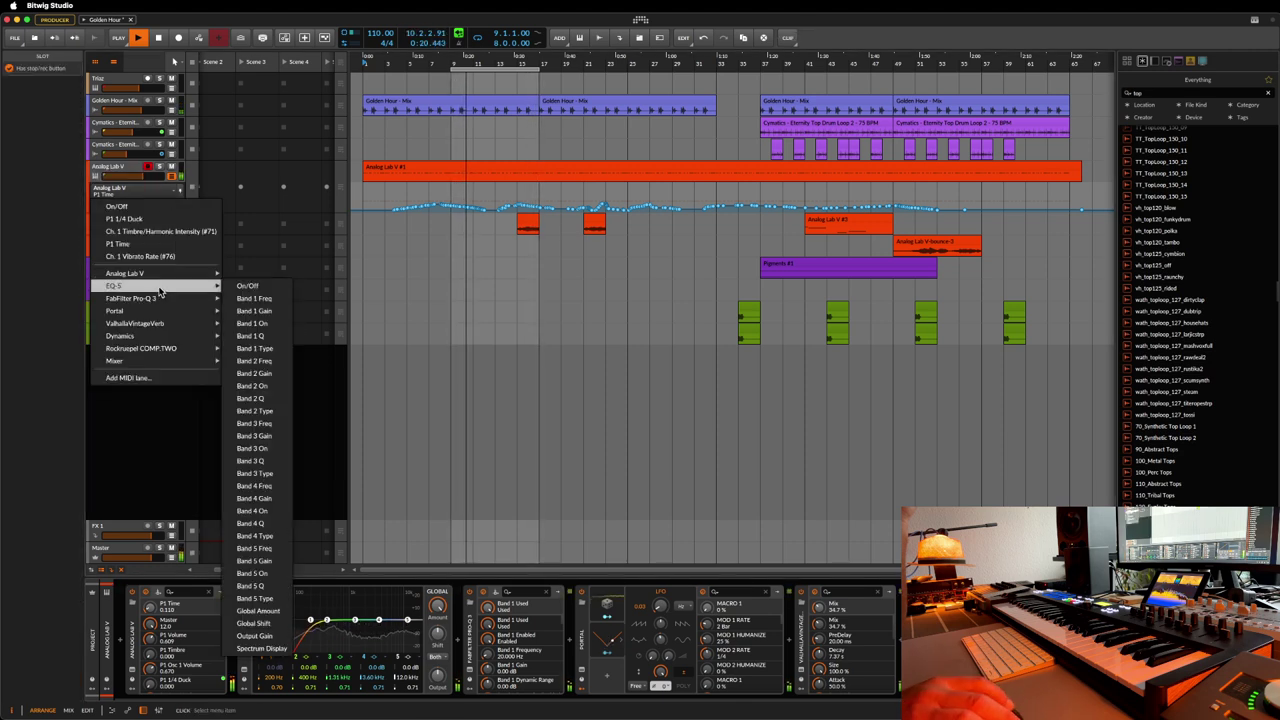
key(Escape)
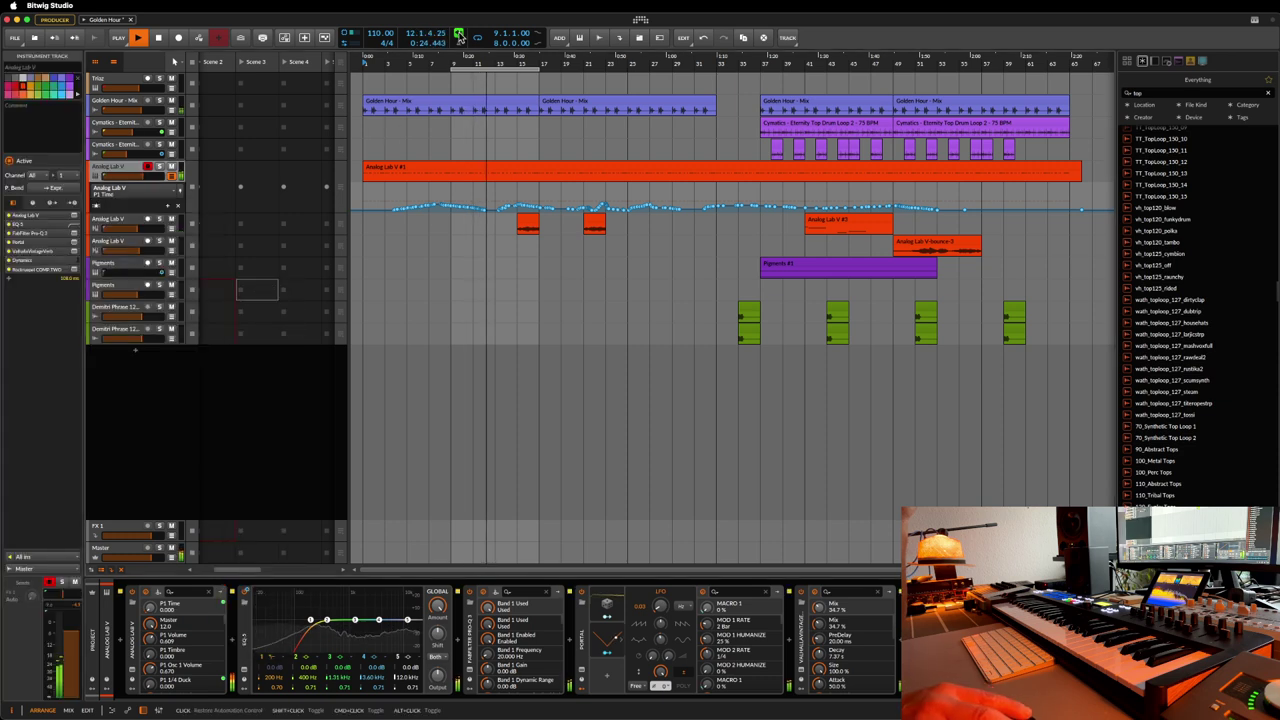
click(112, 192)
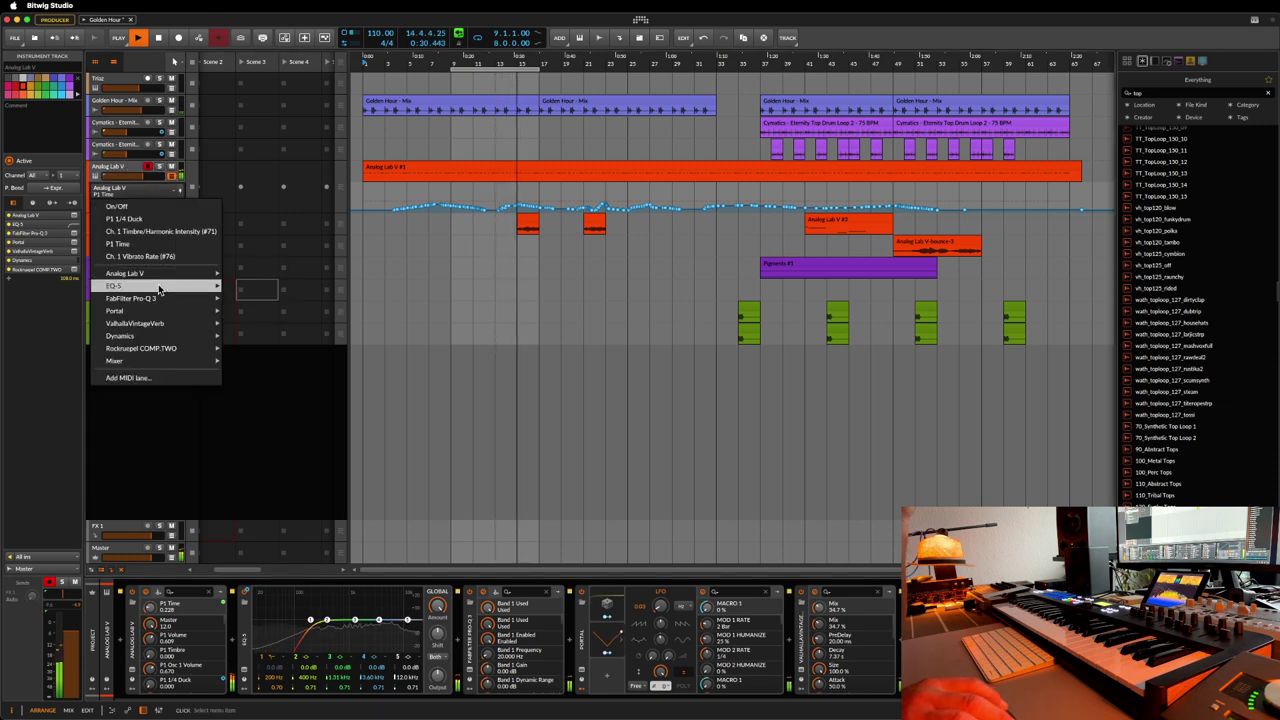
click(253, 291)
key(super+z)
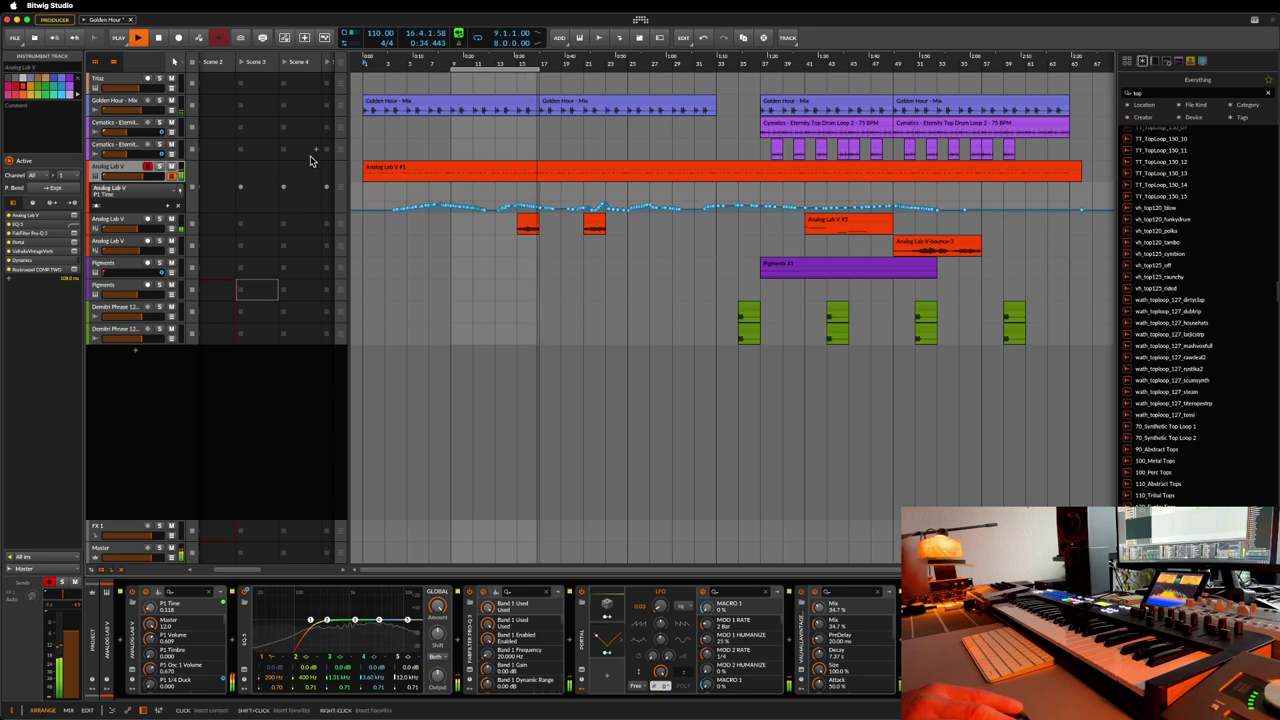
- Stop playback and set the Analog Lab V automation lane to EQ-5's On/Off parameter
key(space)
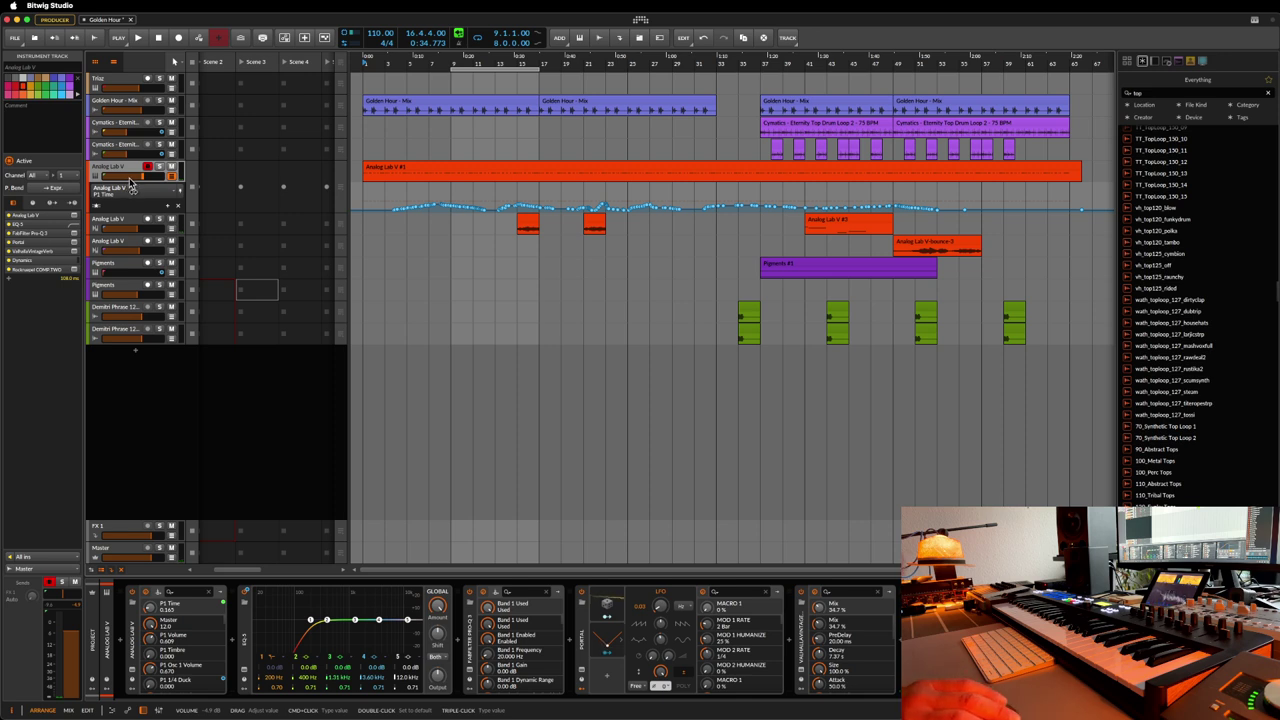
key(space)
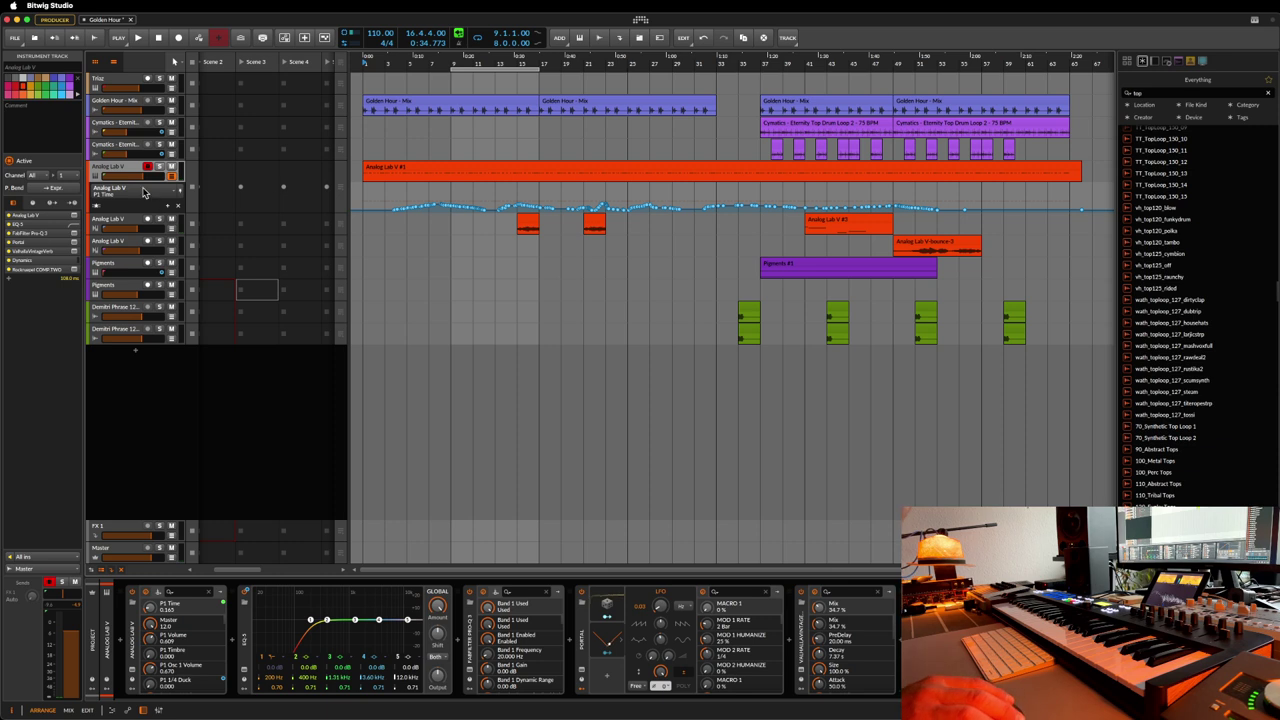
click(143, 192)
mouse_move(172, 290)
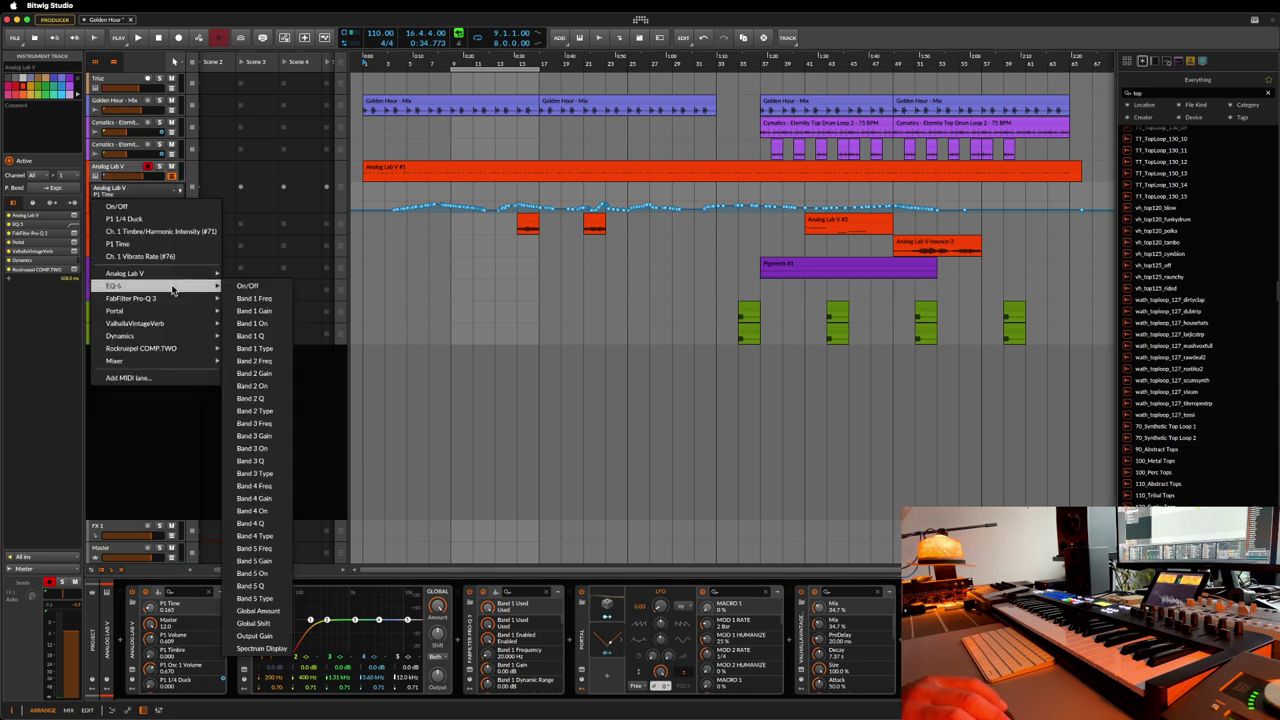
click(250, 287)
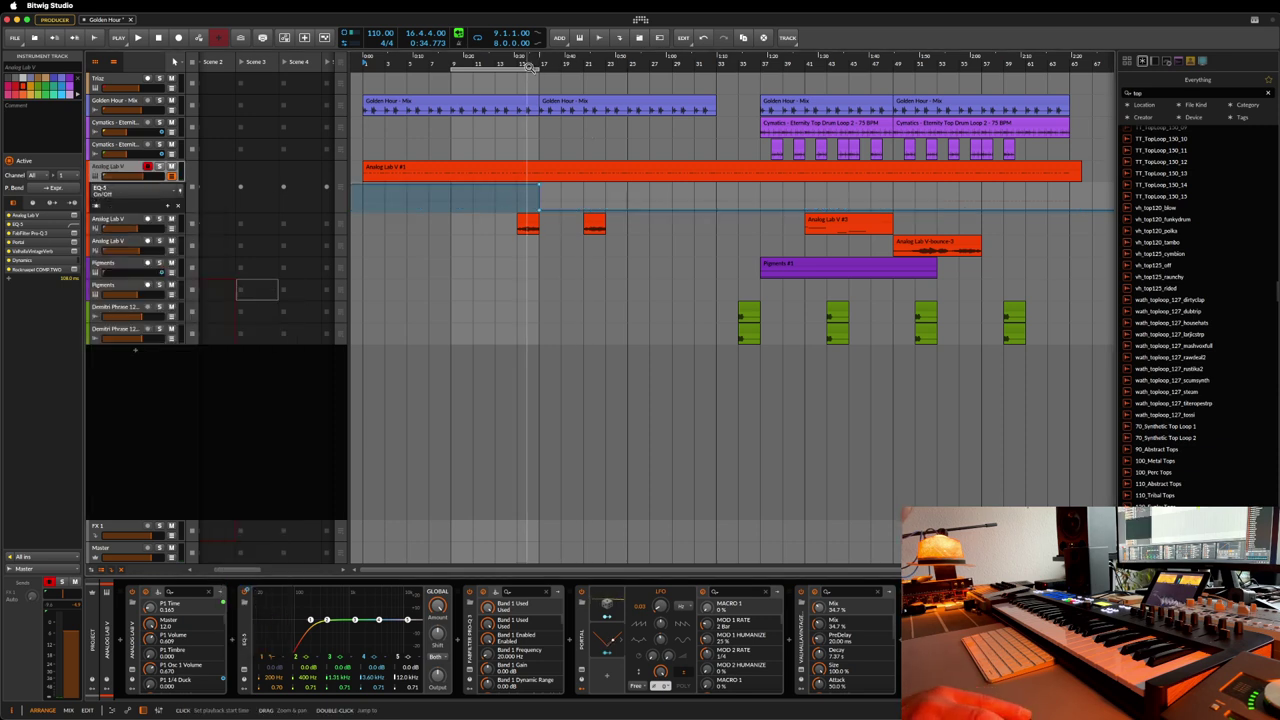
- Extend the loop region starting at bar 9 to a length of 16 bars
drag(537, 70, 590, 72)
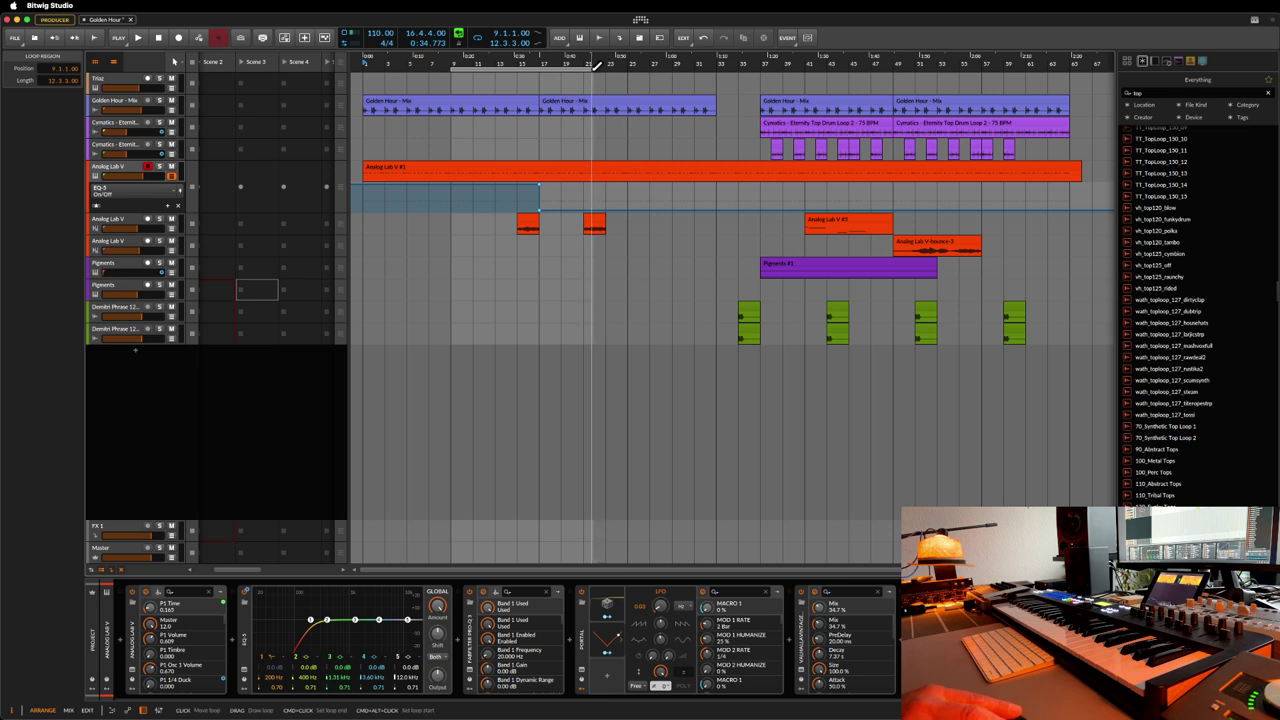
drag(591, 70, 628, 70)
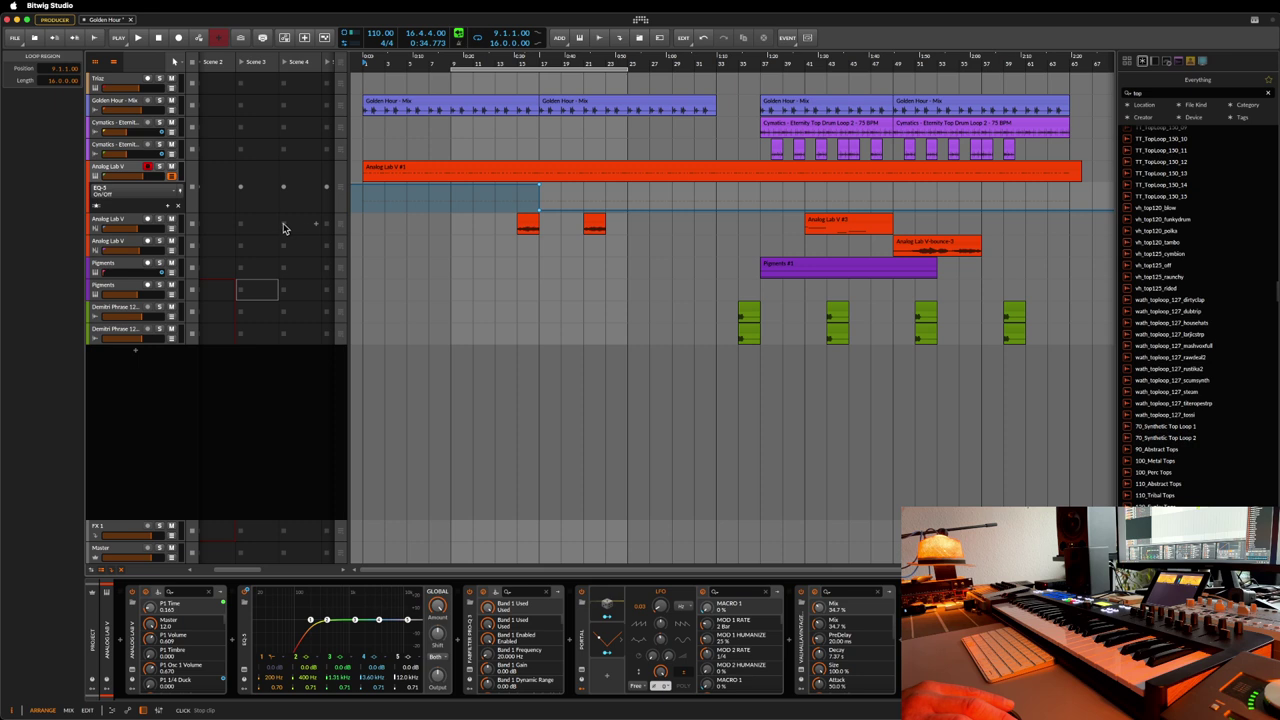
- Automate Portal's On/Off parameter beneath the first Analog Lab V track so it switches from on to off at bar 17
click(129, 193)
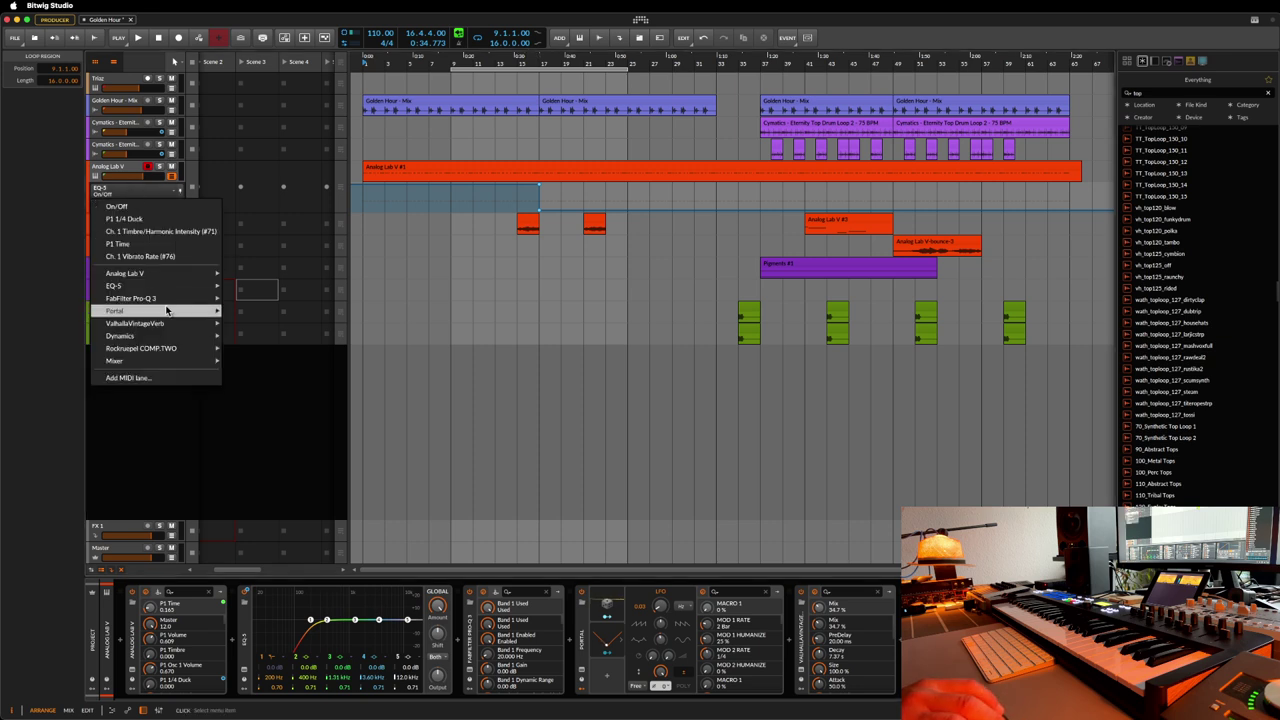
mouse_move(167, 311)
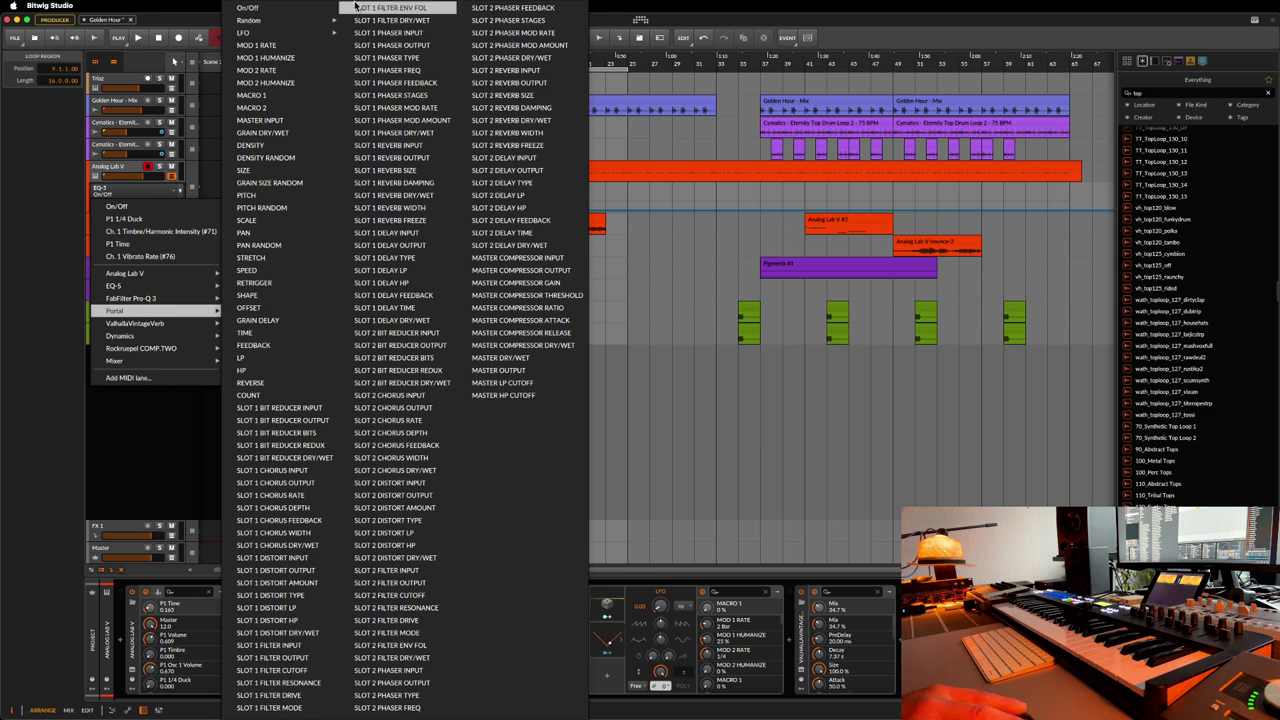
click(277, 12)
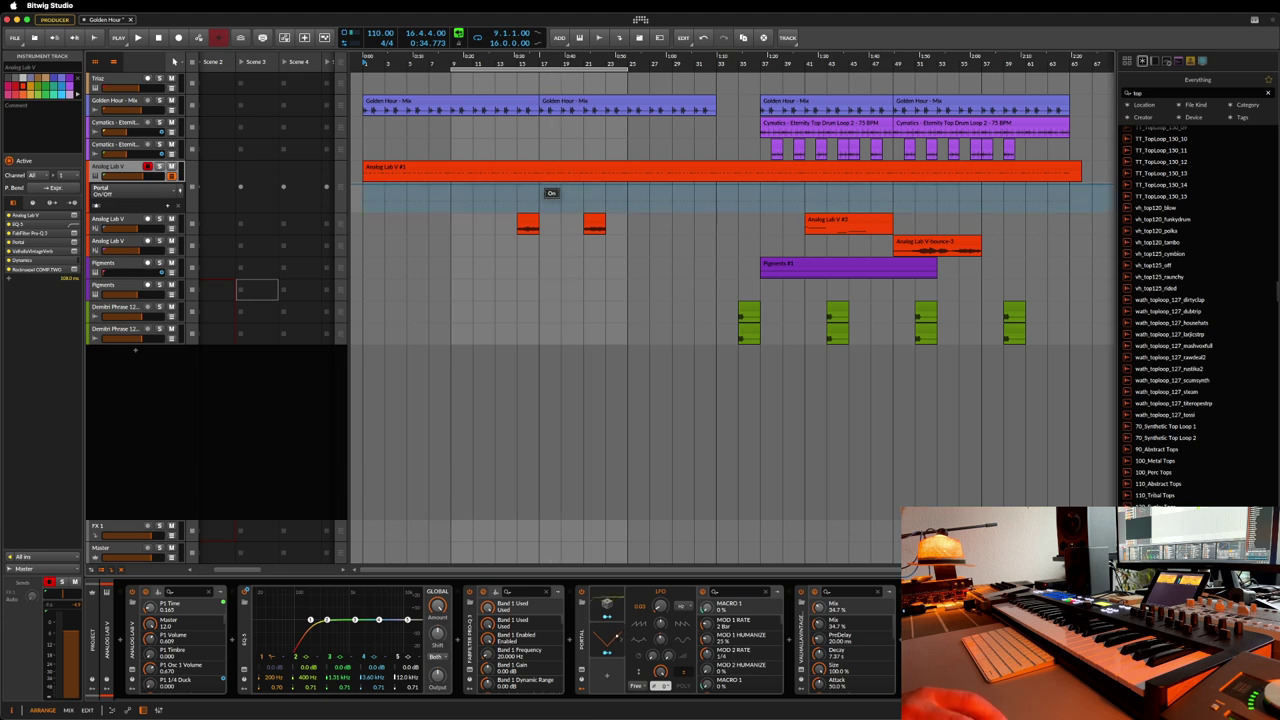
click(538, 190)
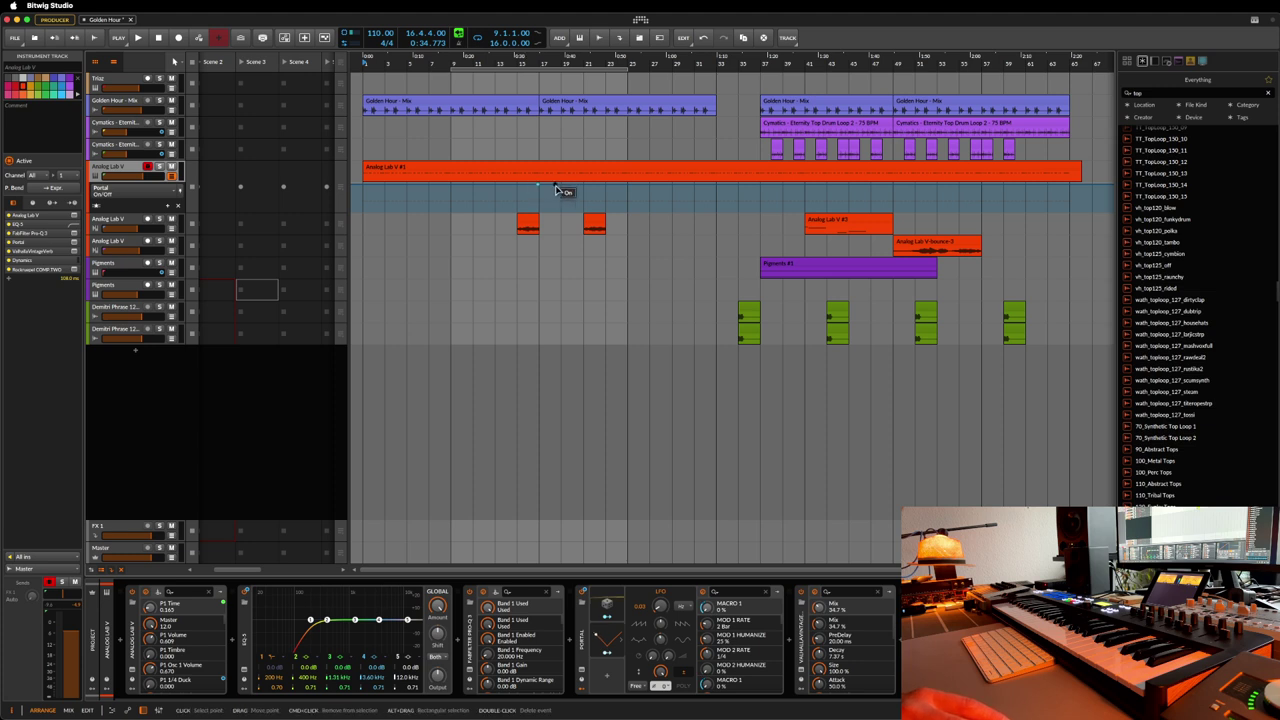
click(561, 188)
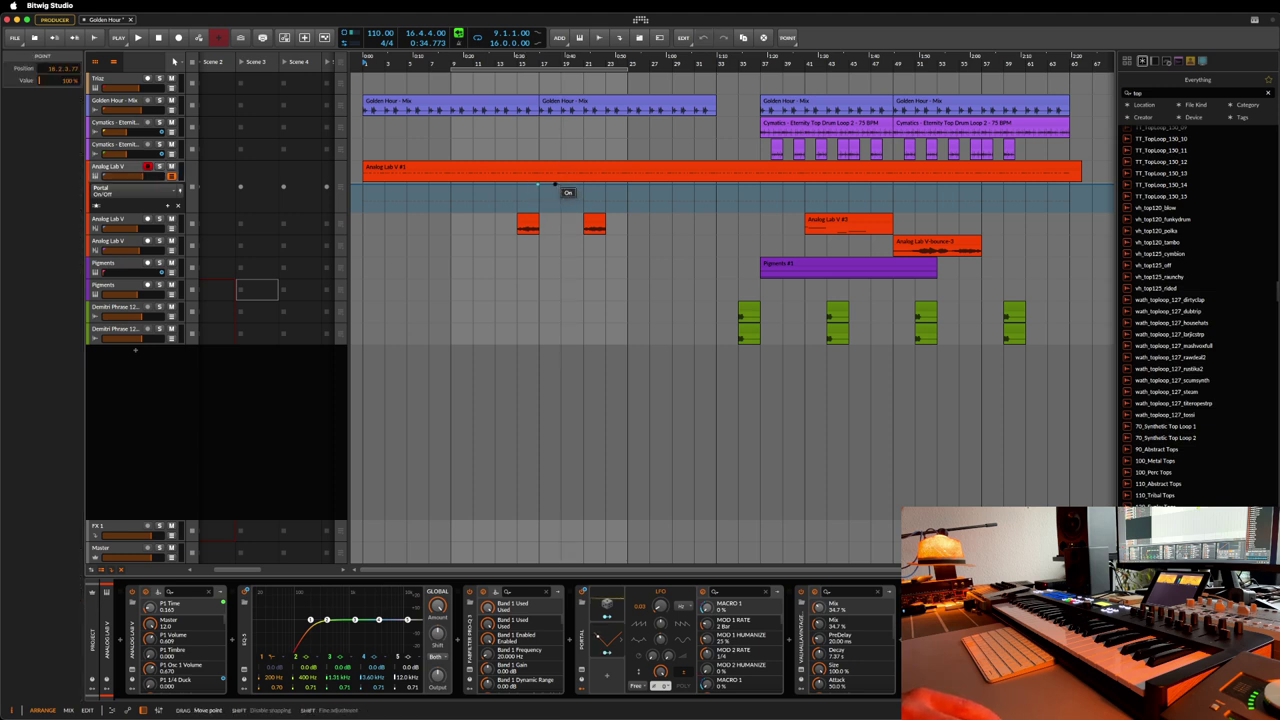
drag(555, 185, 555, 210)
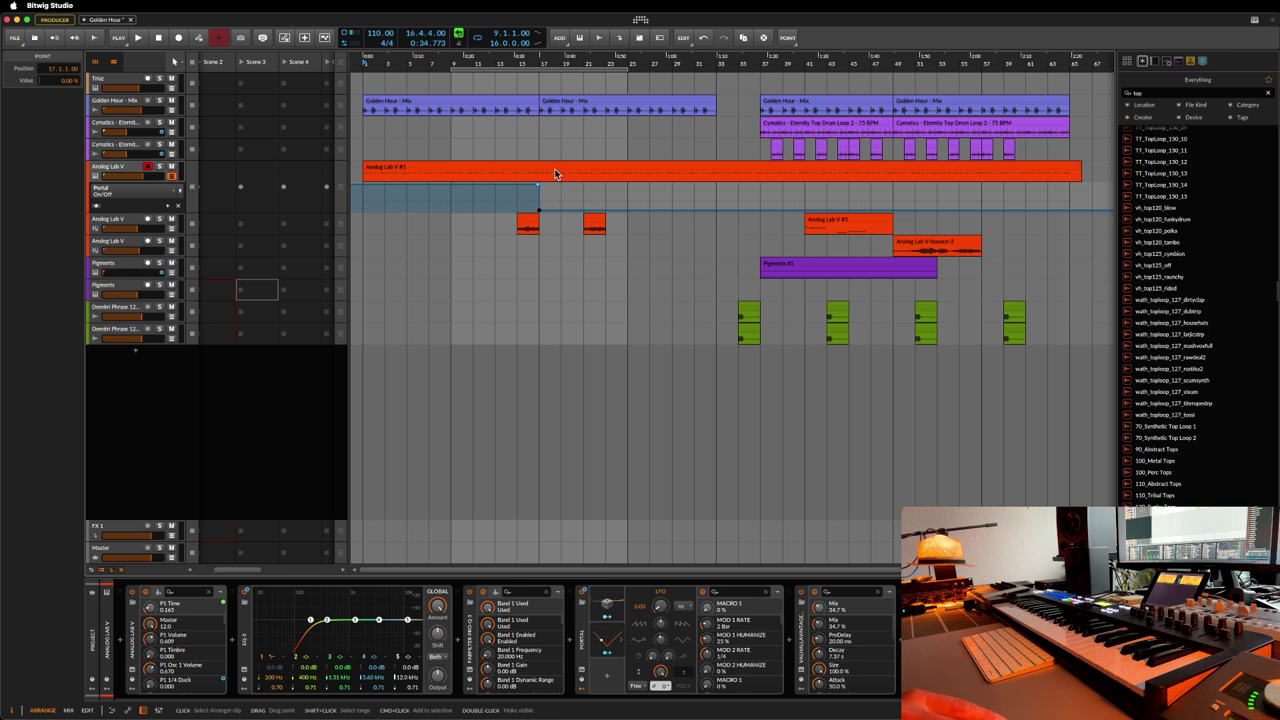
- Play the arrangement from the beginning and save the Golden Hour project
click(157, 38)
click(139, 38)
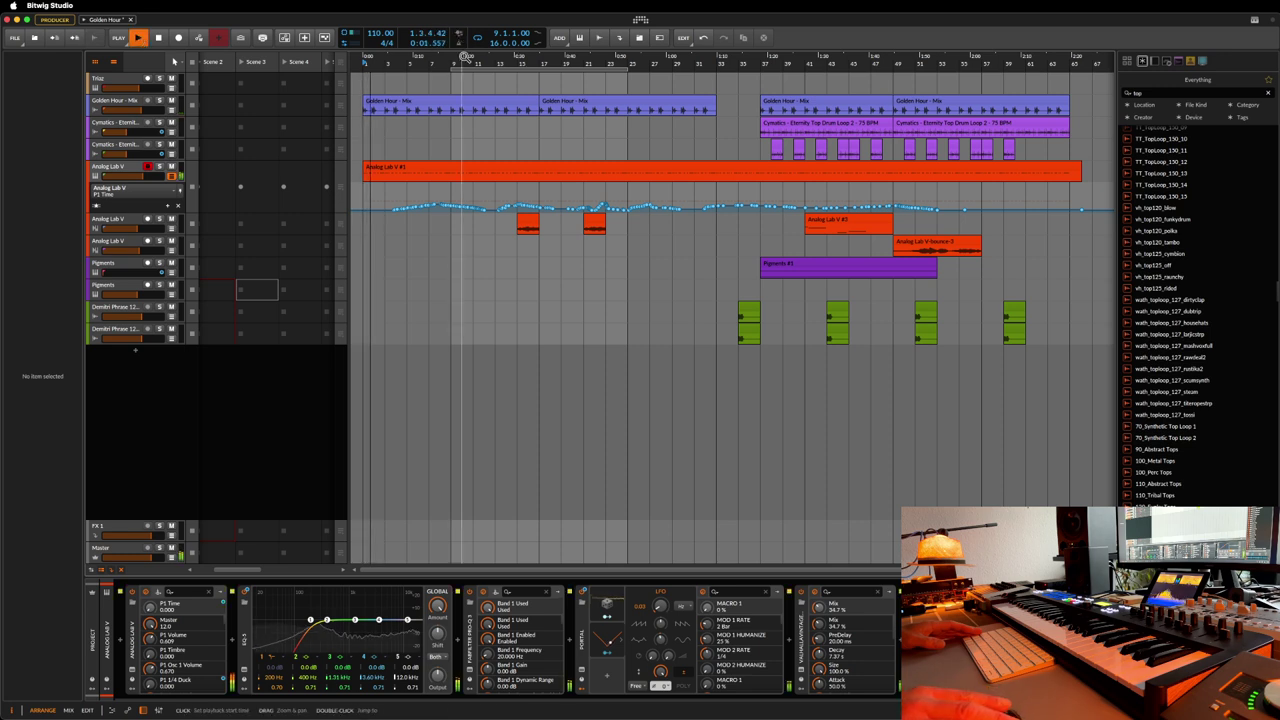
key(super+s)
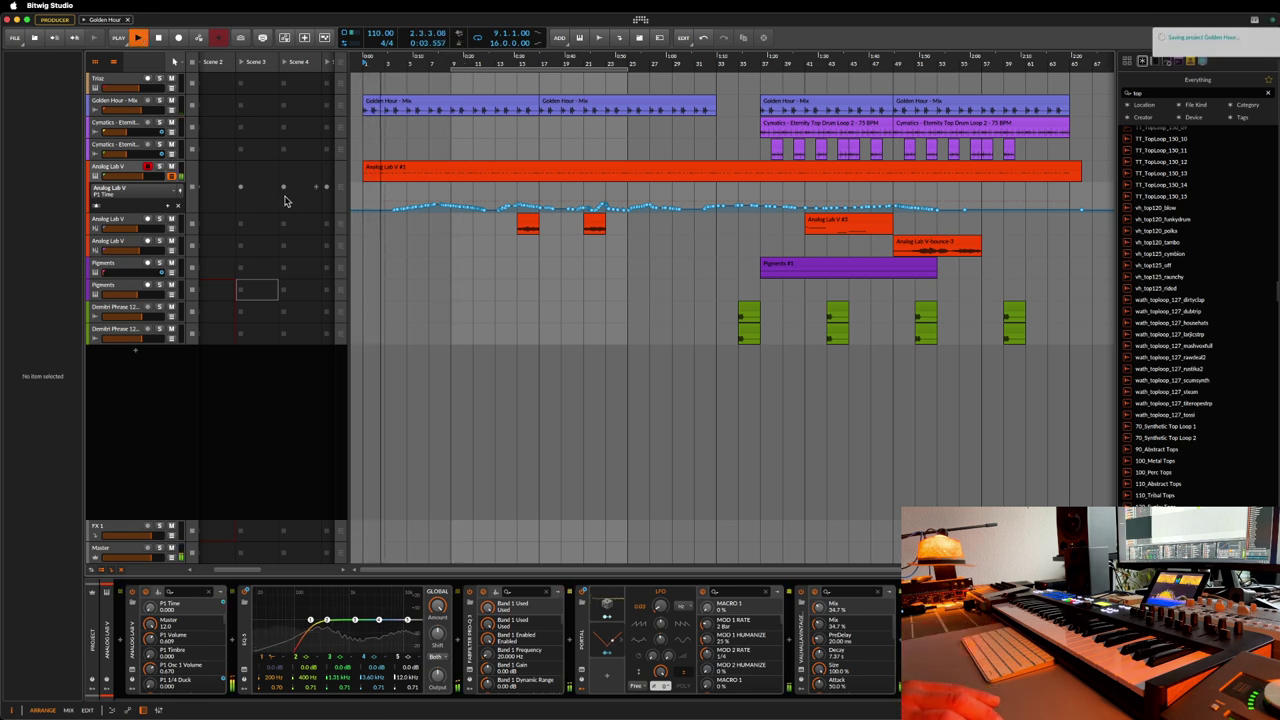
- Open Portal's plug-in window from the first Analog Lab V track and move it clear of the automation lane
click(122, 170)
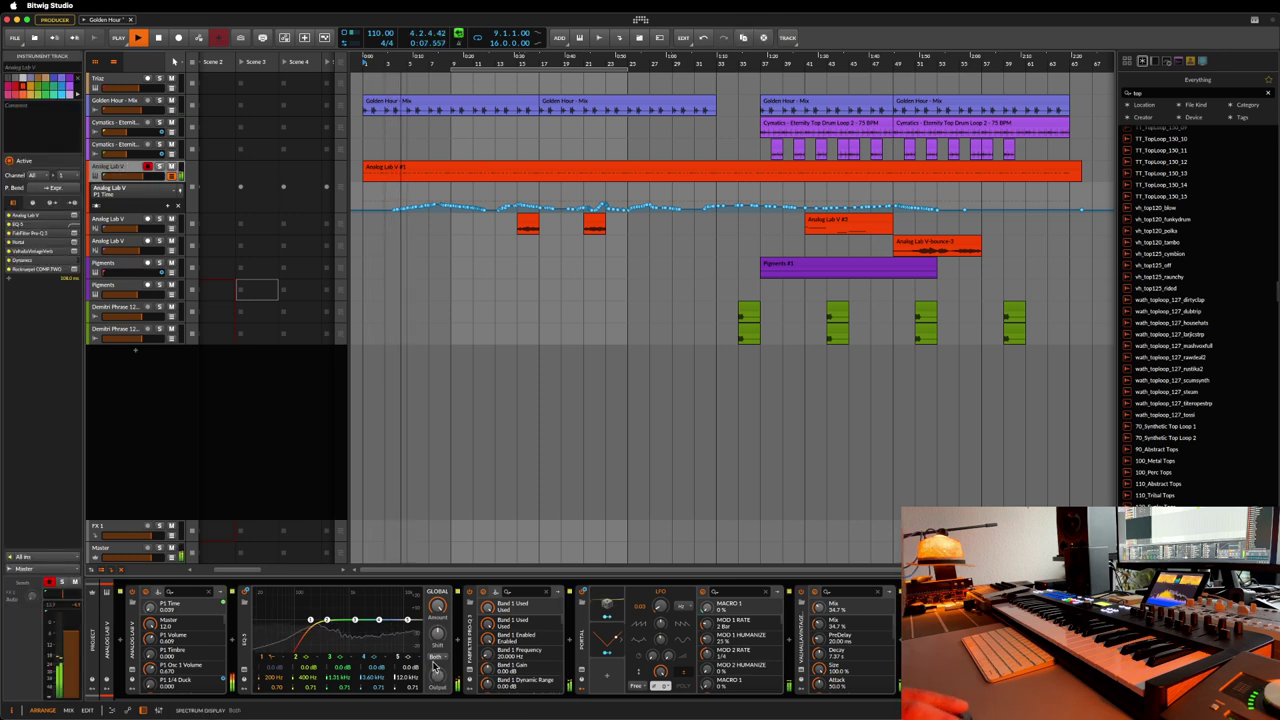
click(584, 676)
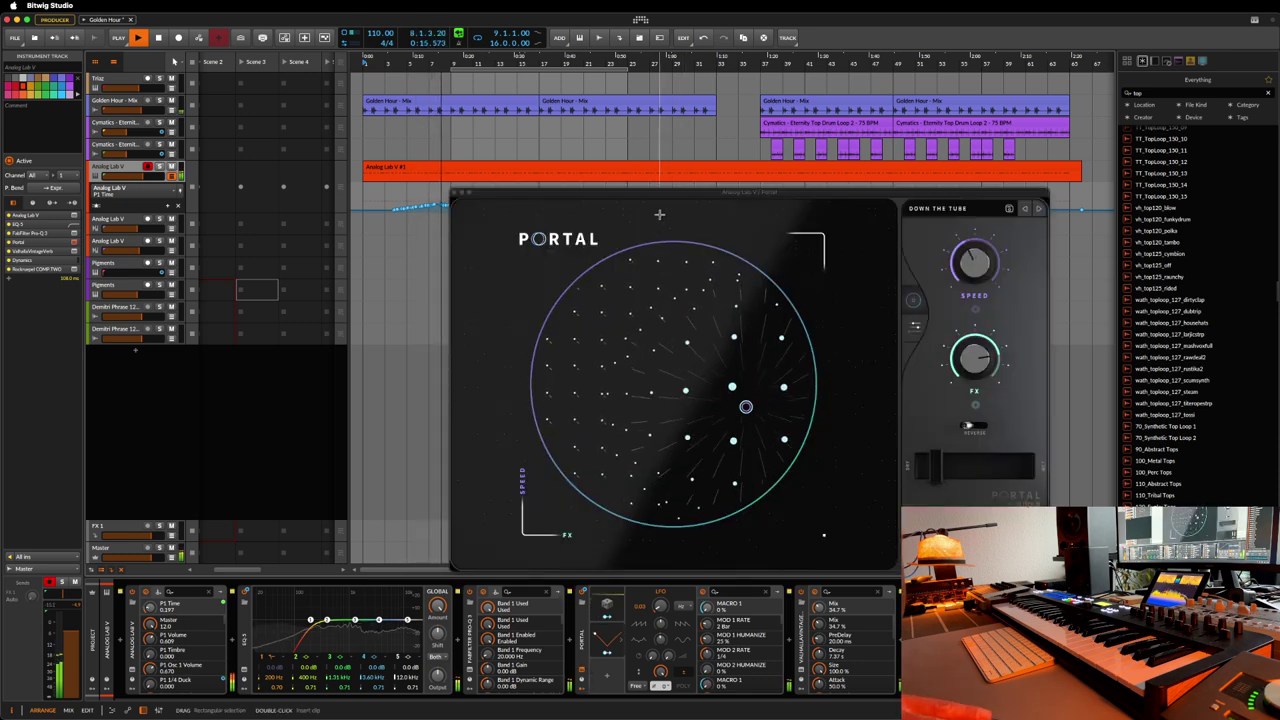
drag(657, 195, 502, 180)
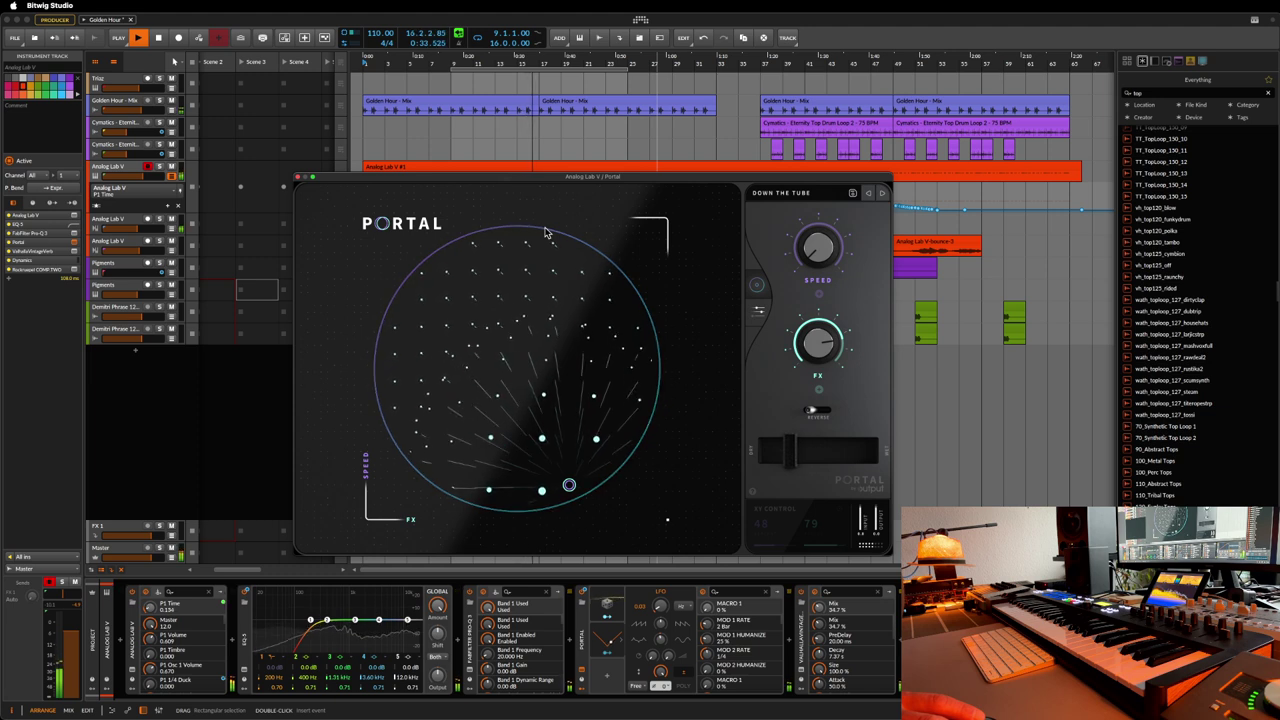
drag(586, 176, 836, 246)
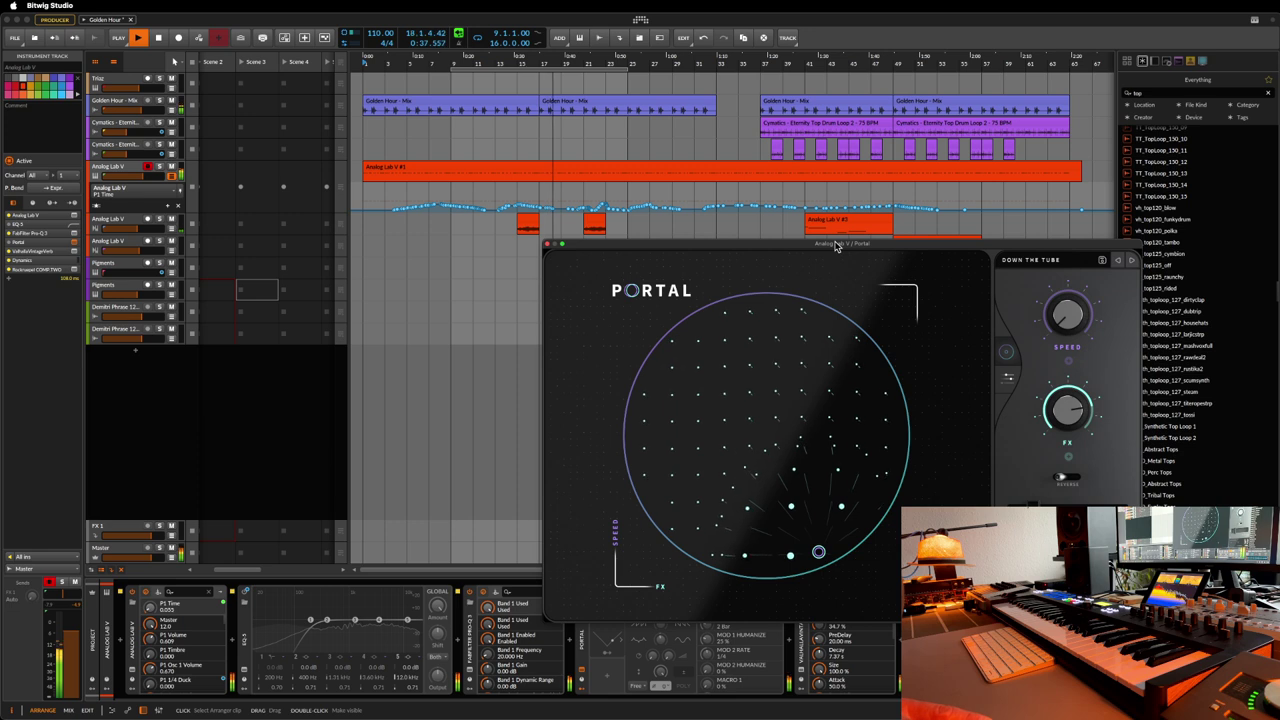
mouse_move(836, 246)
mouse_down()
mouse_move(982, 272)
mouse_move(834, 160)
mouse_move(845, 233)
mouse_up()
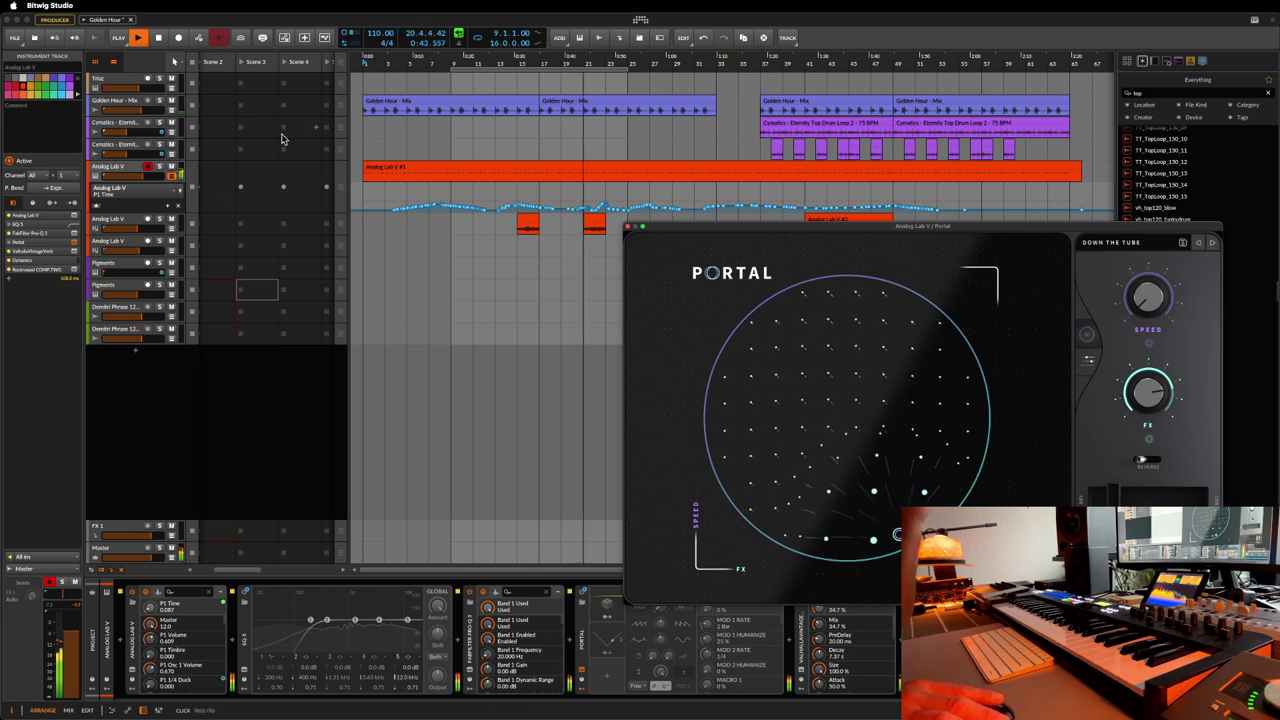
- Stop playback and review the EQ-5 and Portal On/Off automation of the first Analog Lab V track
key(space)
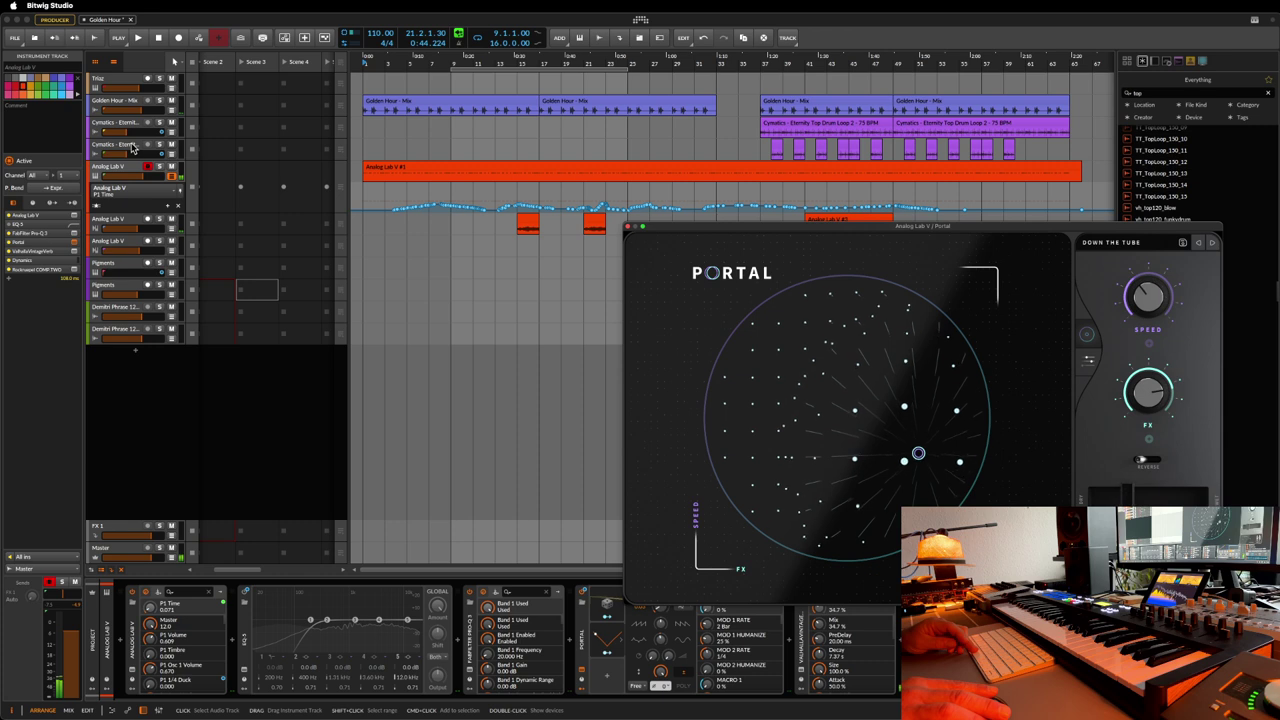
click(150, 195)
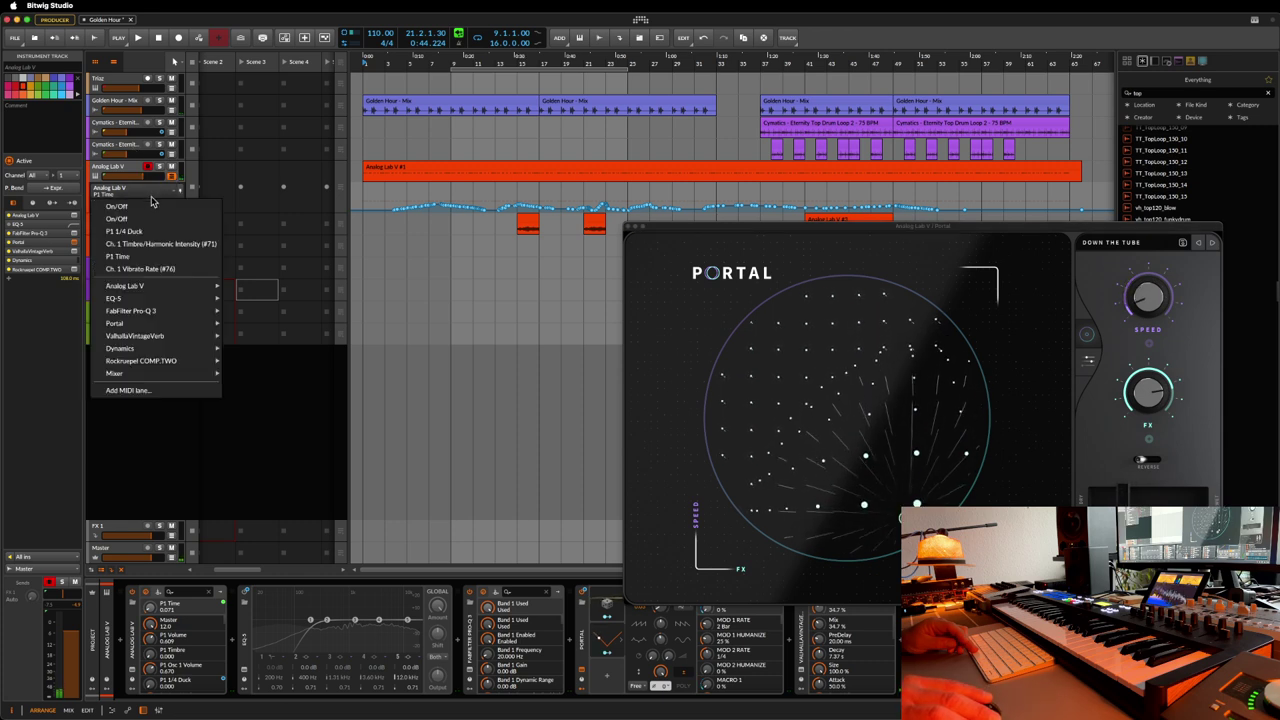
click(150, 222)
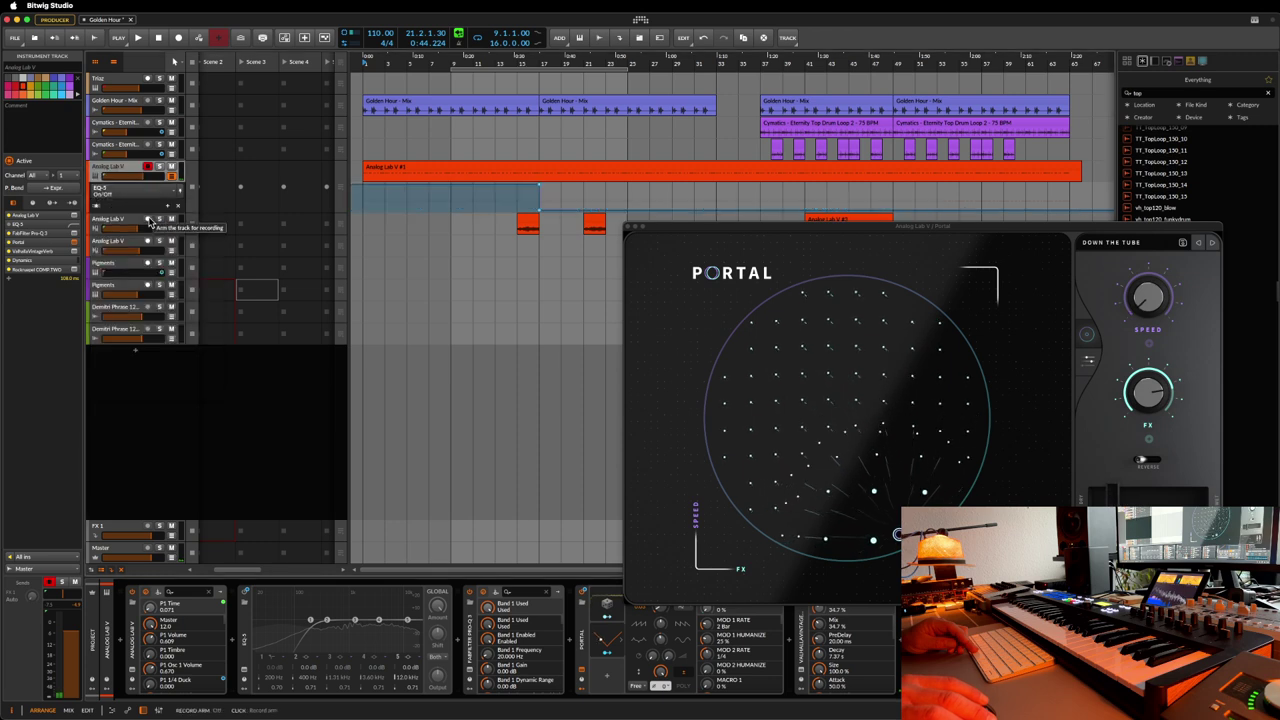
click(148, 198)
click(148, 210)
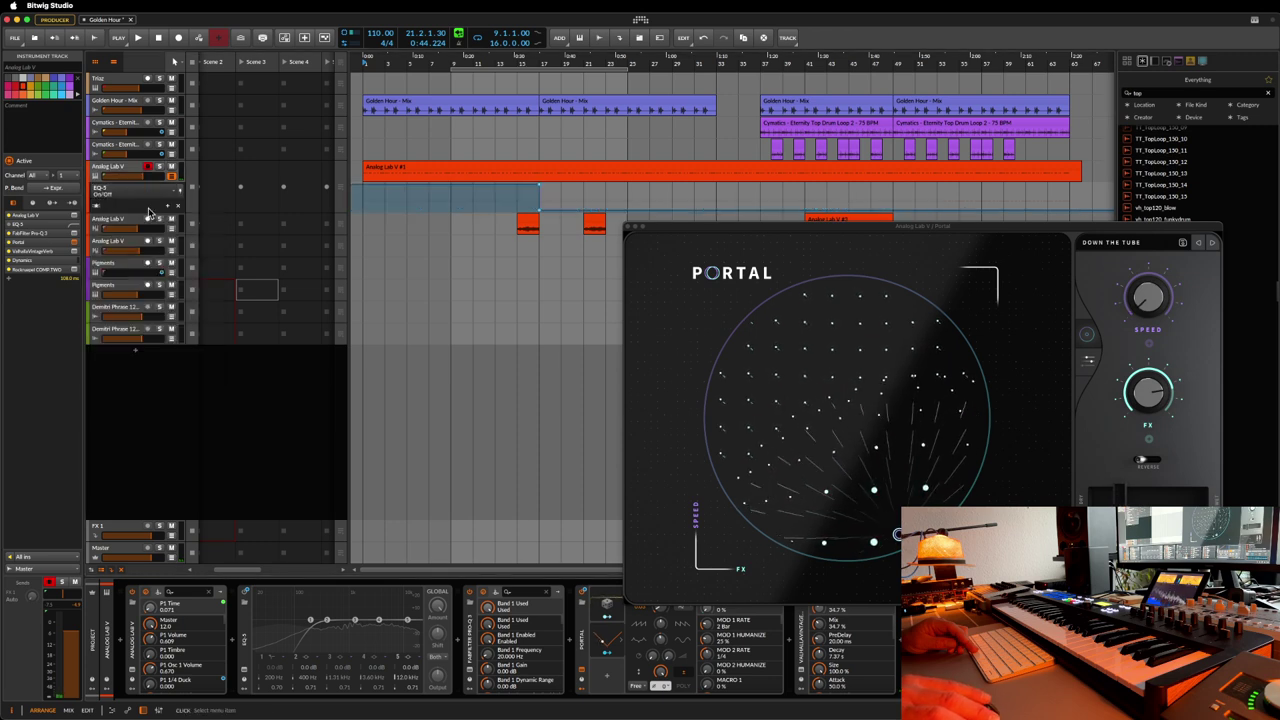
click(152, 193)
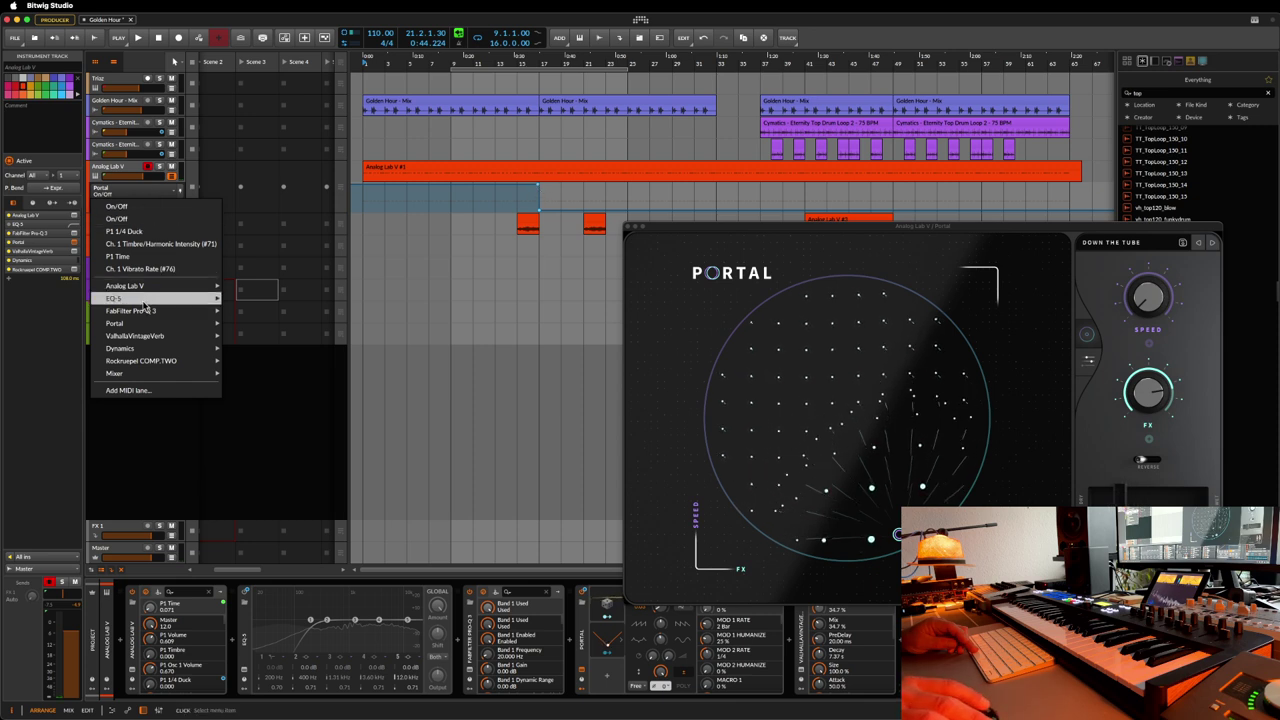
mouse_move(145, 325)
click(658, 188)
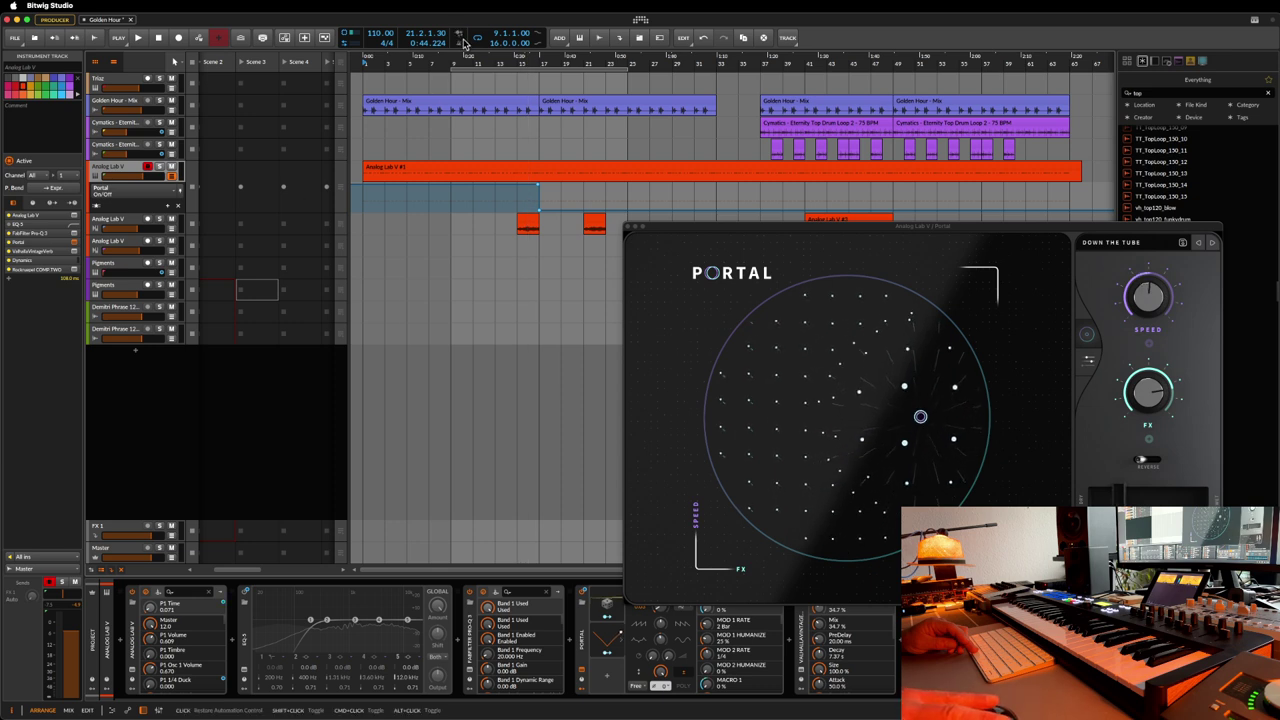
- Move Portal's window farther aside and play from bar 9 with the first Analog Lab V track soloed
click(783, 212)
drag(778, 232, 820, 190)
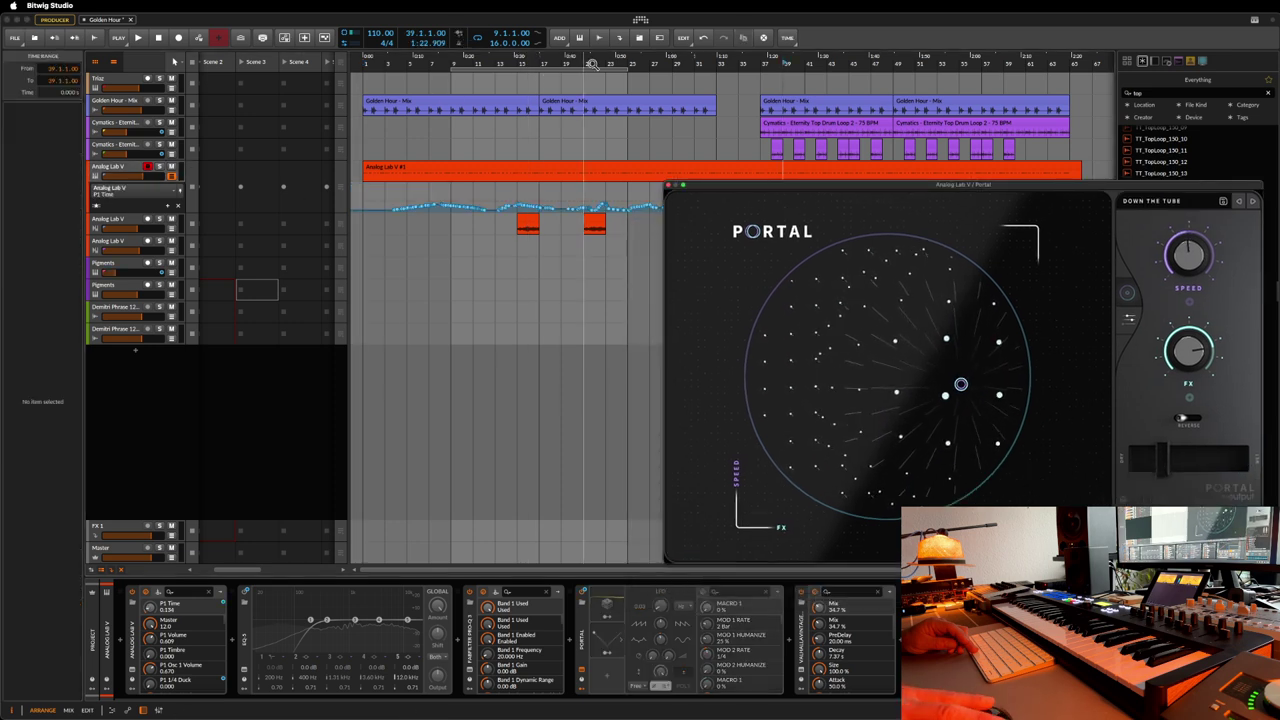
click(515, 178)
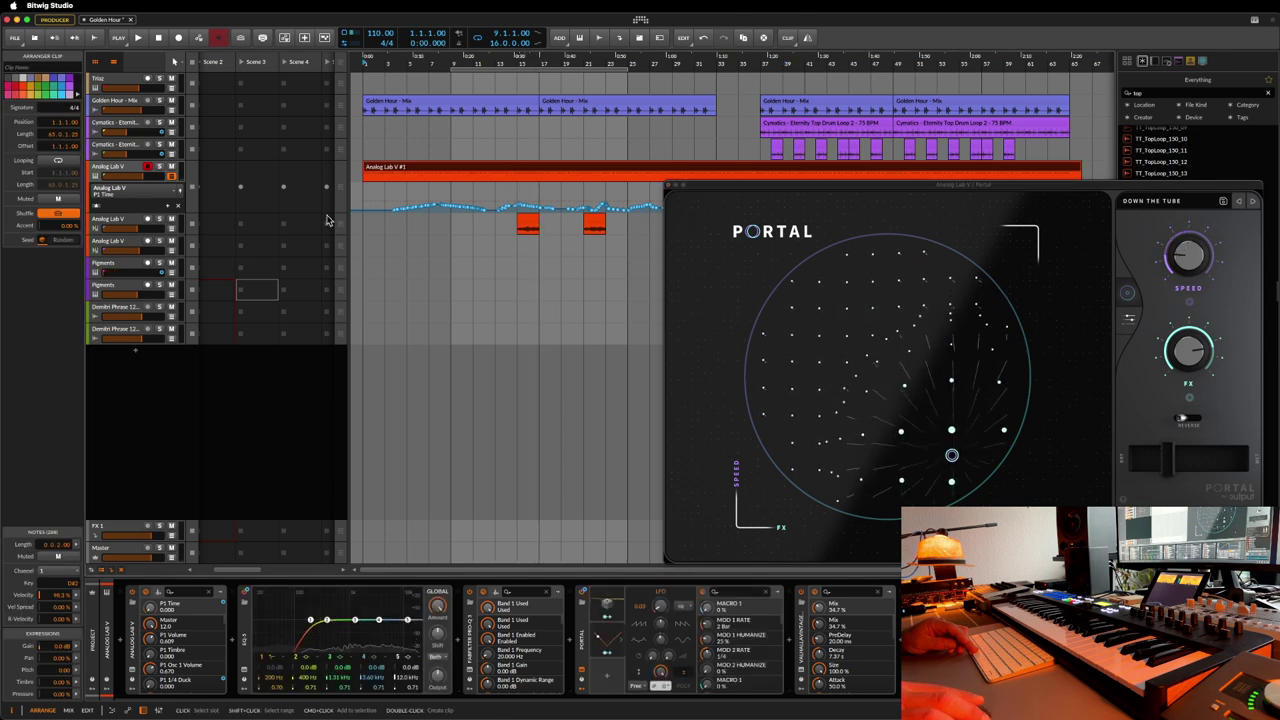
click(451, 143)
key(space)
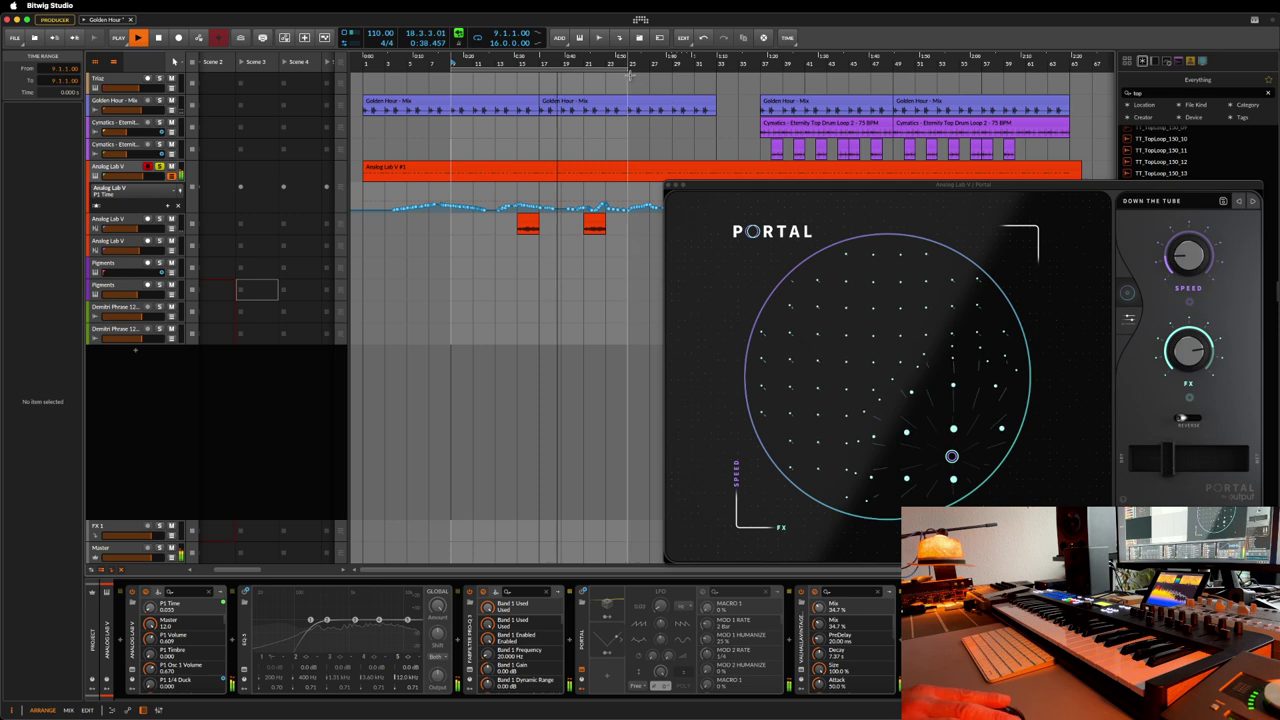
- Shorten the loop region starting at bar 9 to a length of 6 bars
drag(625, 70, 518, 78)
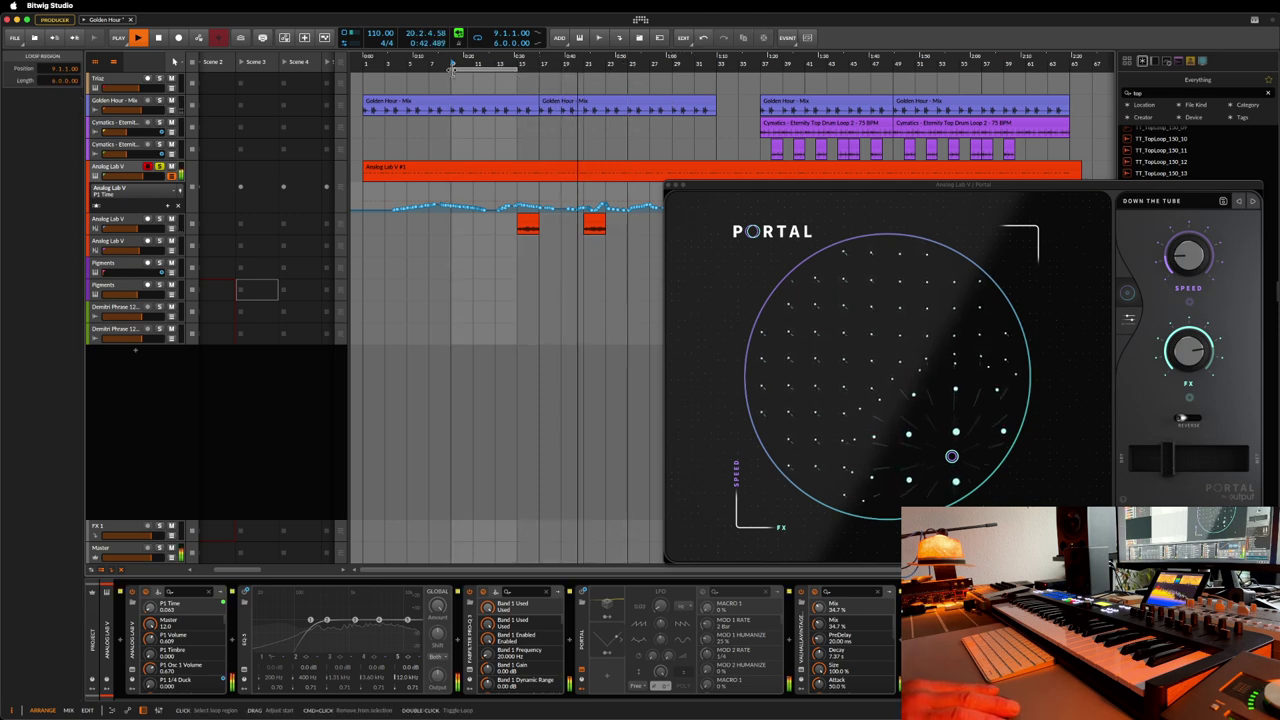
- Restart playback from the beginning of the arrangement and set the loop region to start at 1.1.1.00 with a length of 14 bars
click(366, 172)
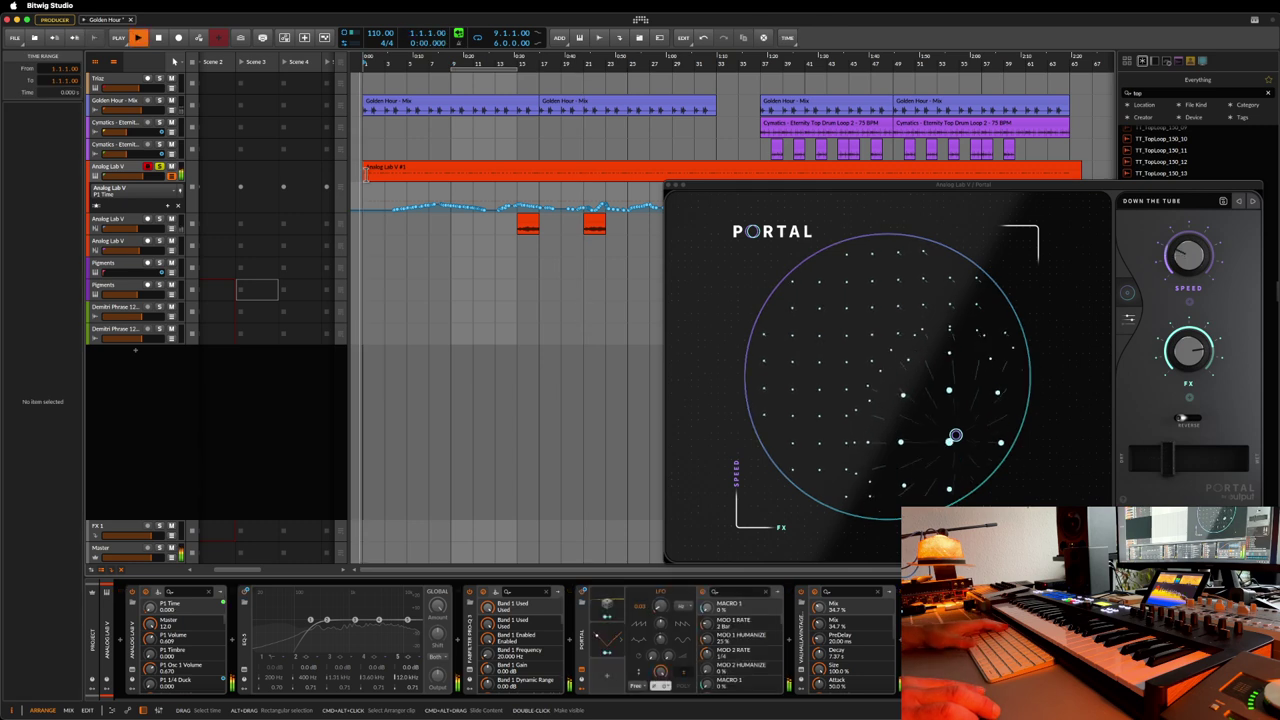
key(space)
key(space)
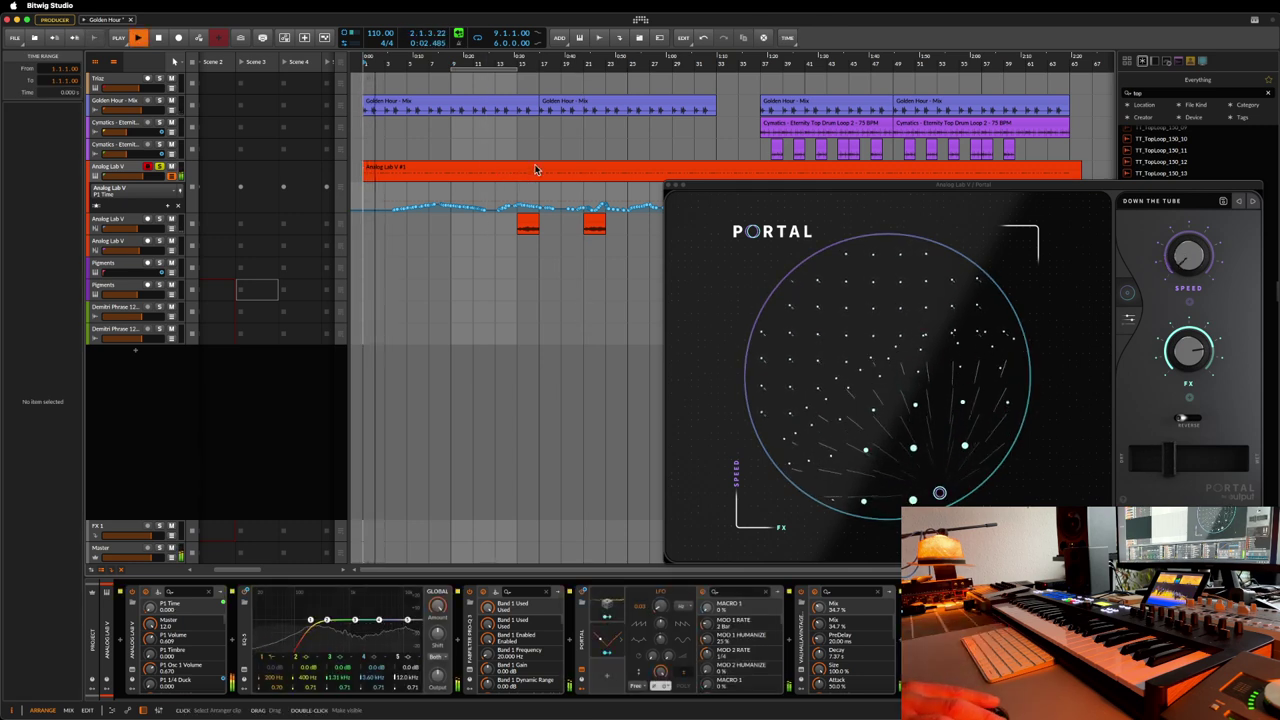
click(367, 68)
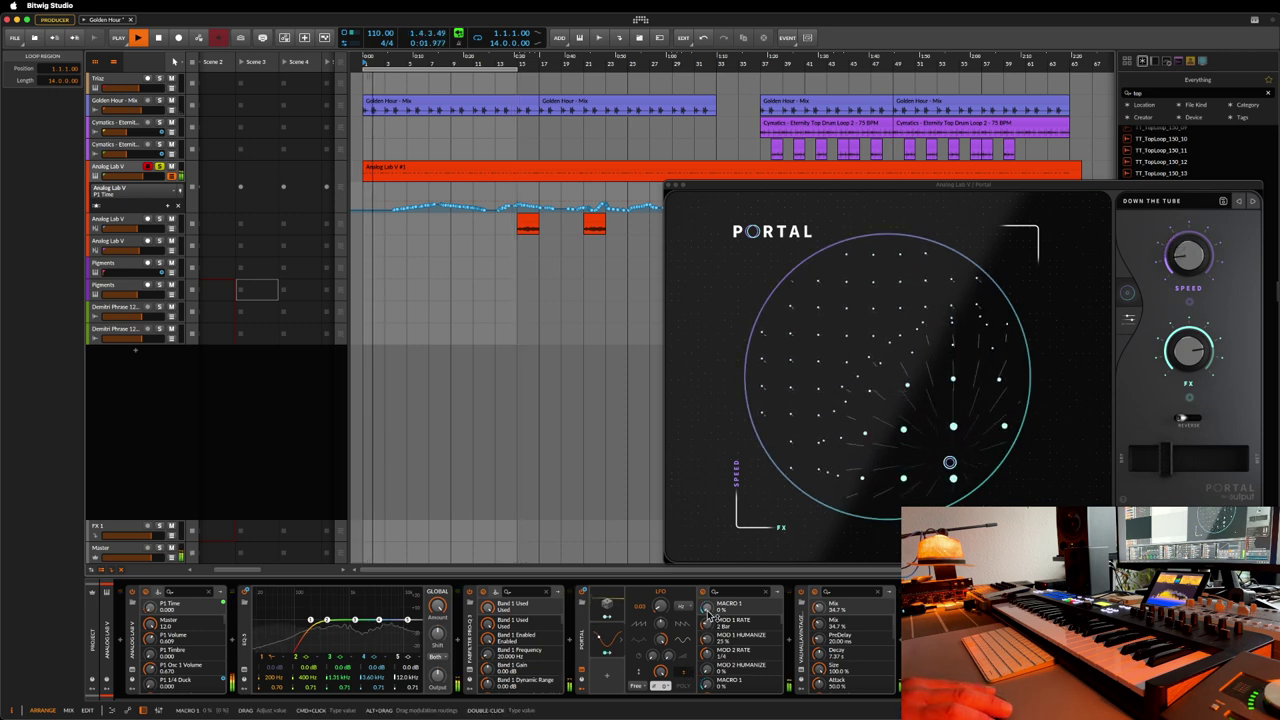
- Show the Random modulator of the Portal device, then set Portal's master dry/wet to 15 % and the modulator's rate to 1.15
click(622, 607)
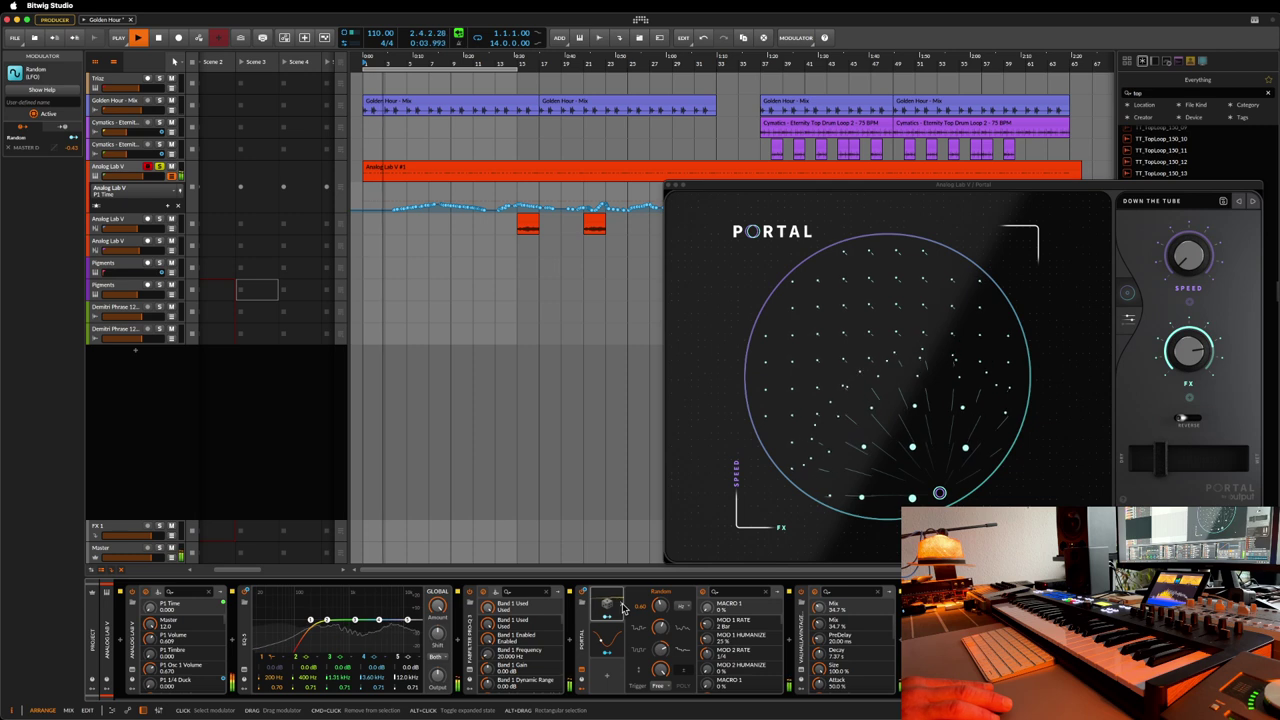
click(613, 597)
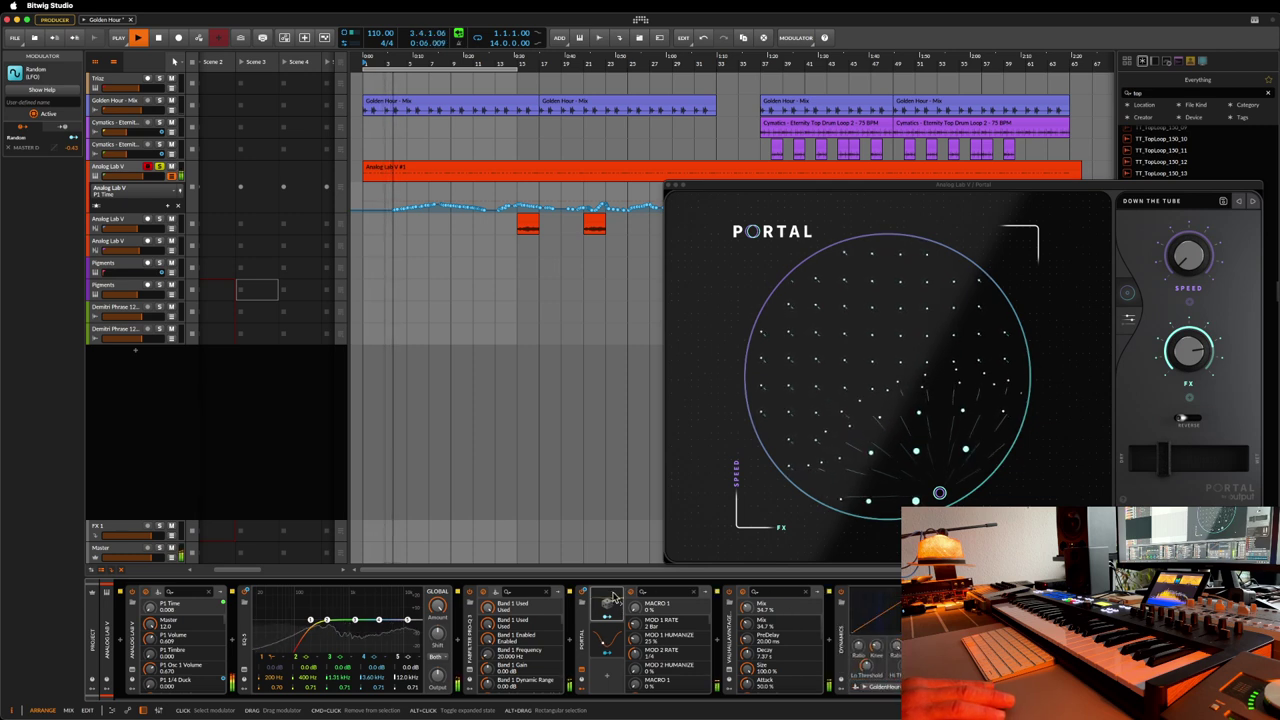
click(614, 600)
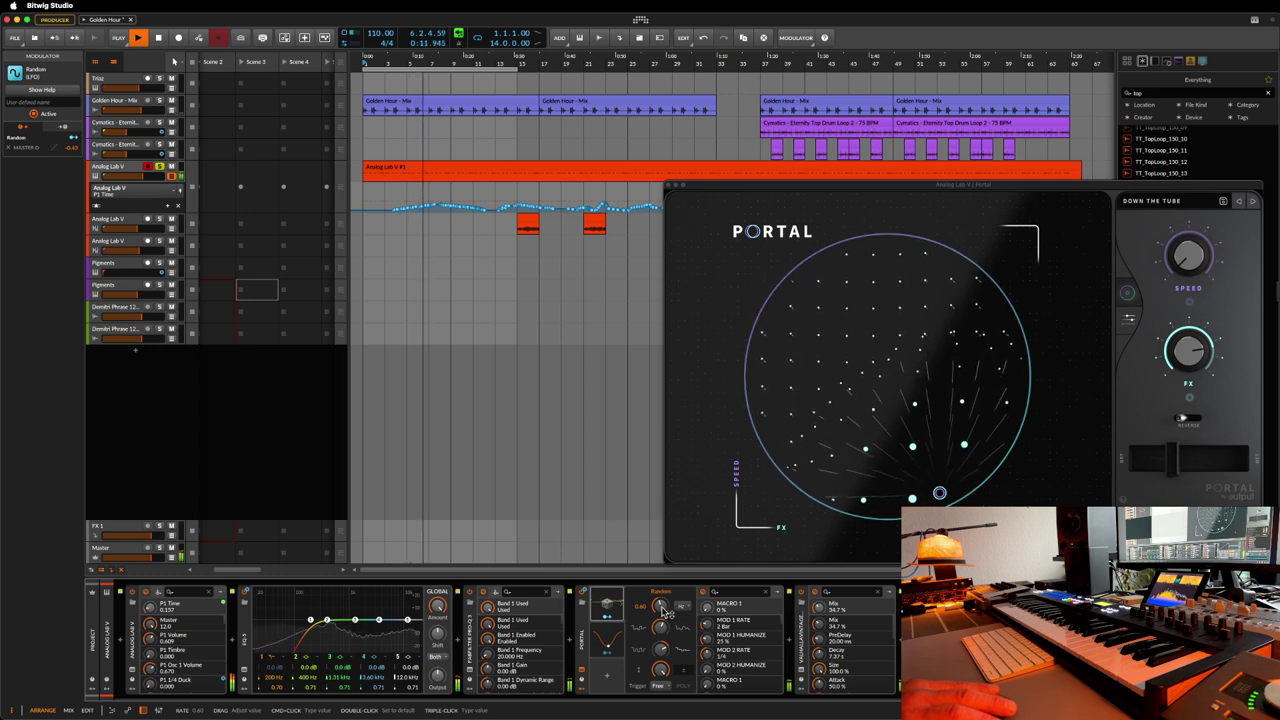
click(1186, 350)
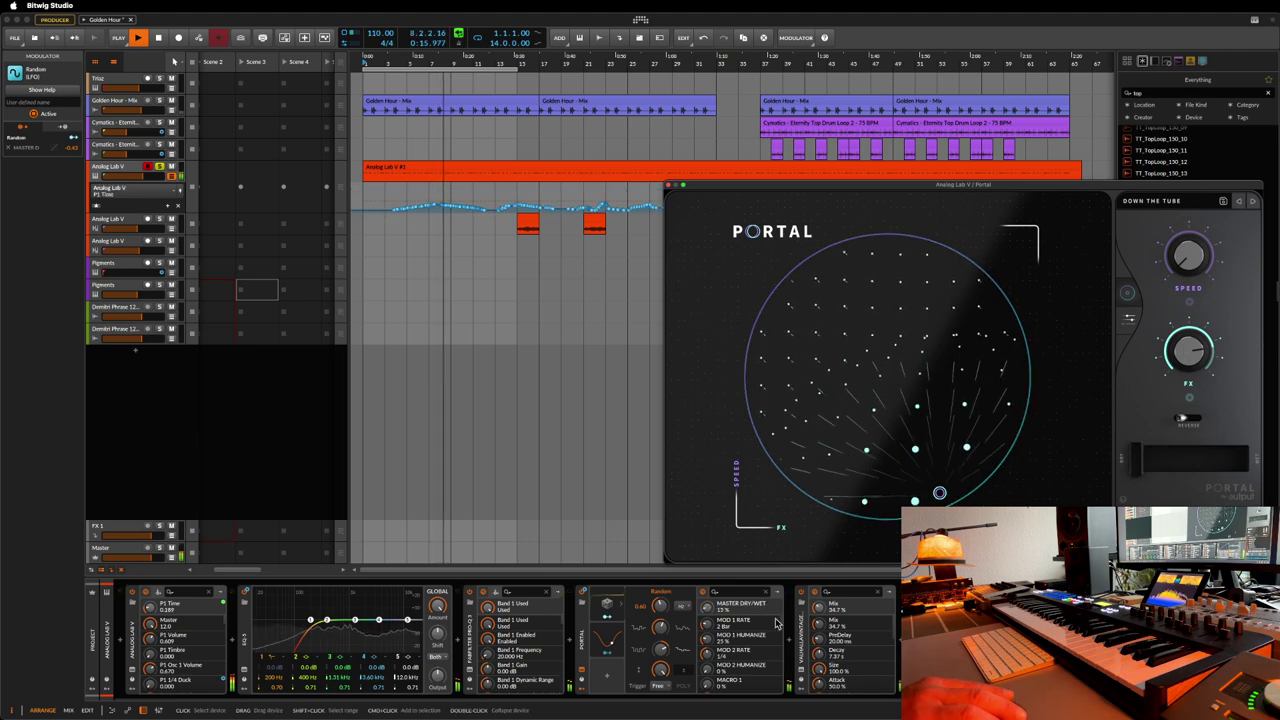
click(708, 612)
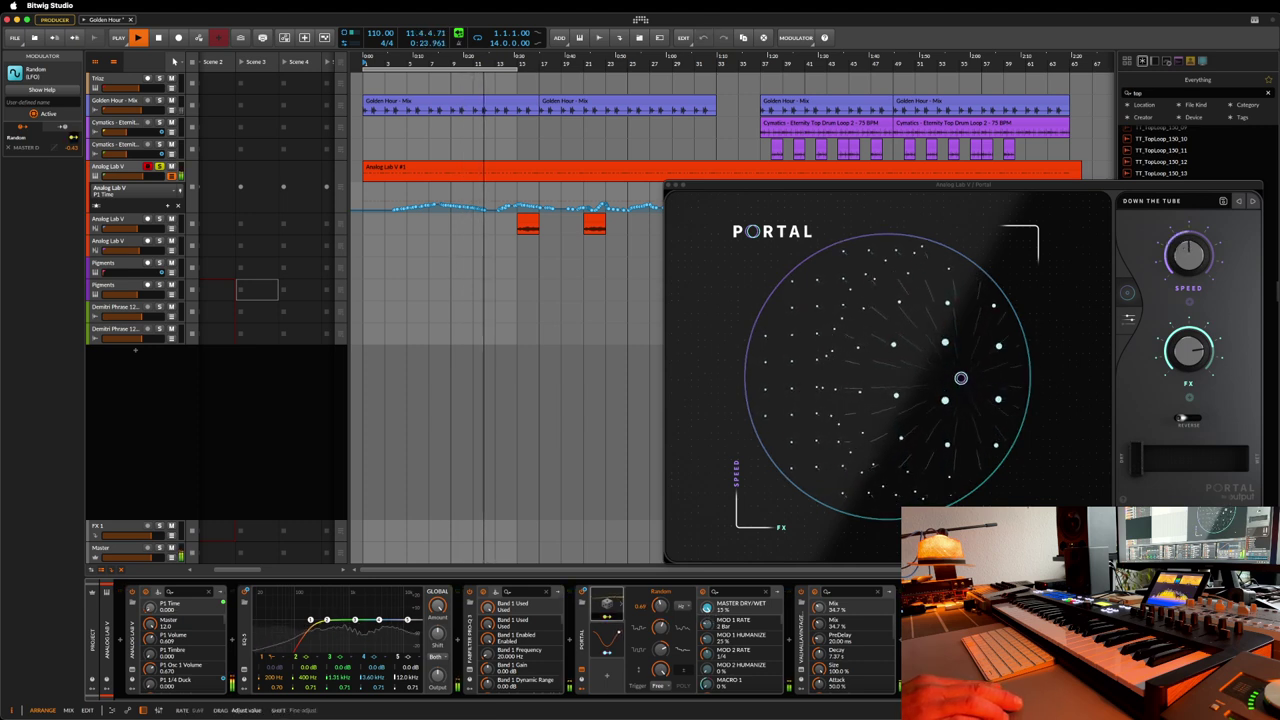
drag(660, 607, 660, 591)
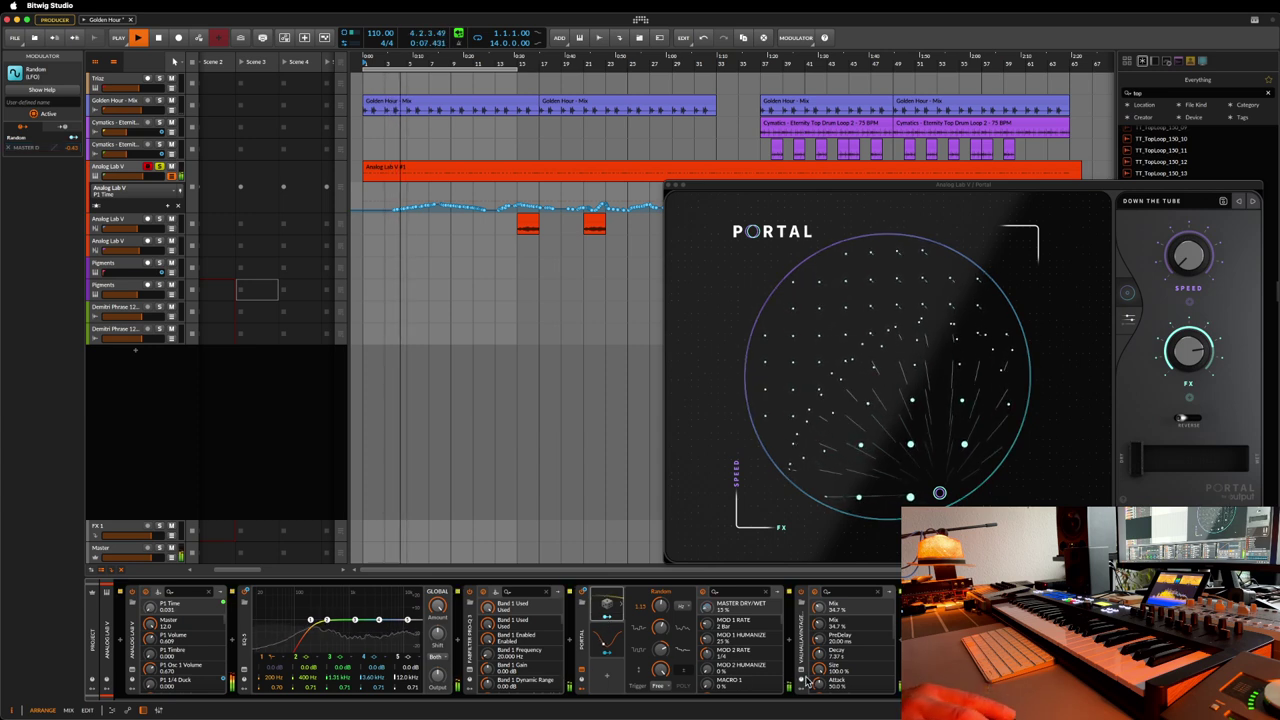
- Bypass the Valhalla reverb on the Analog Lab V track for comparison and re-enable it
click(802, 593)
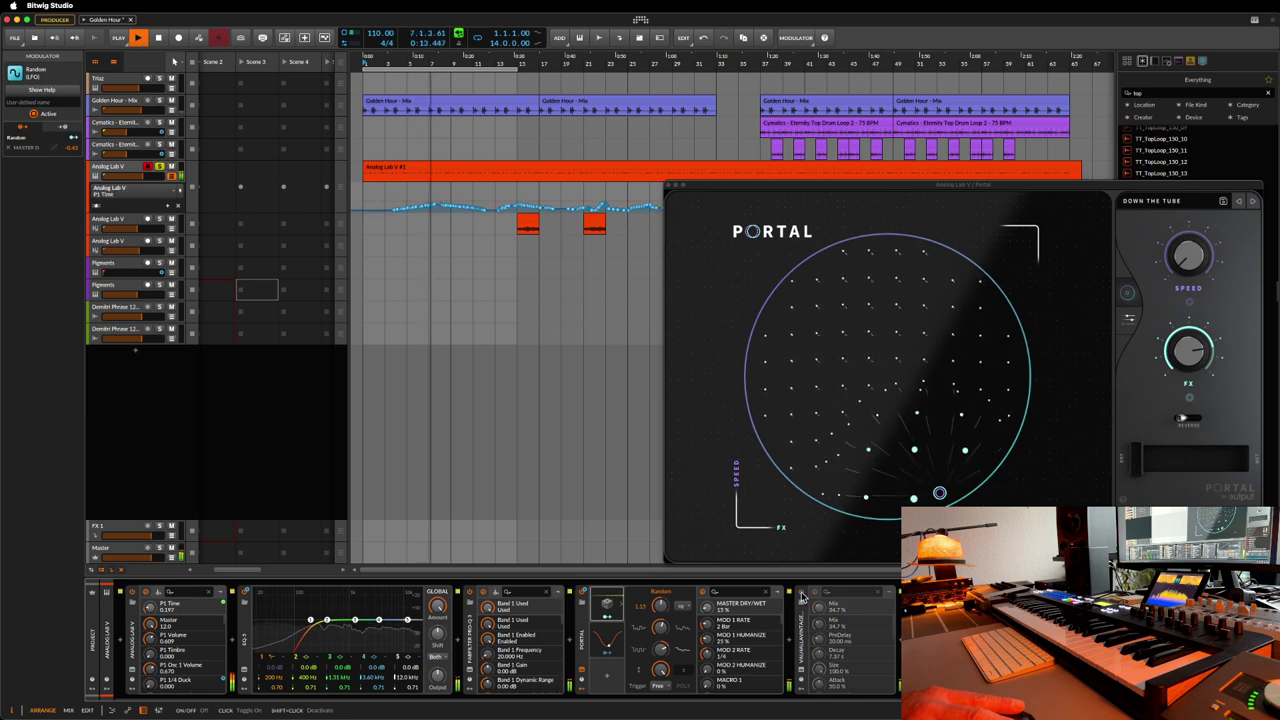
click(802, 595)
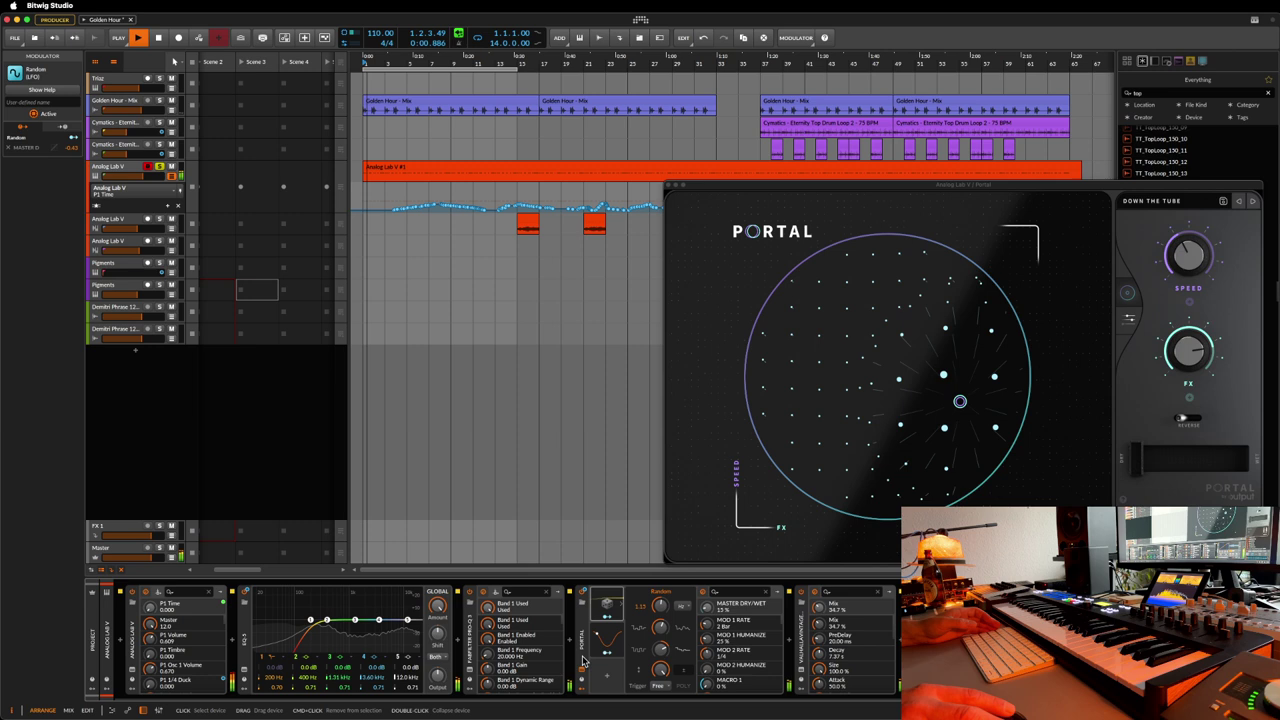
- Move the Portal device to the end of the Analog Lab V track's effects chain
scroll(600, 663, right, 3)
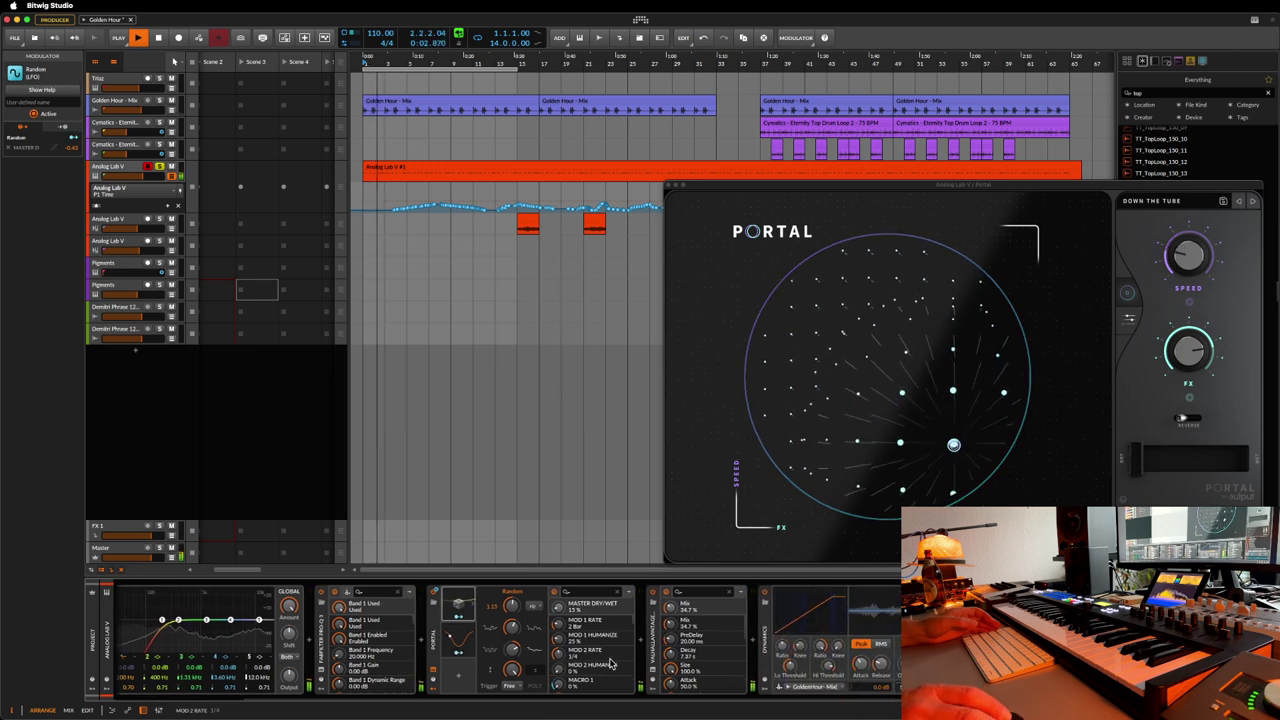
click(438, 646)
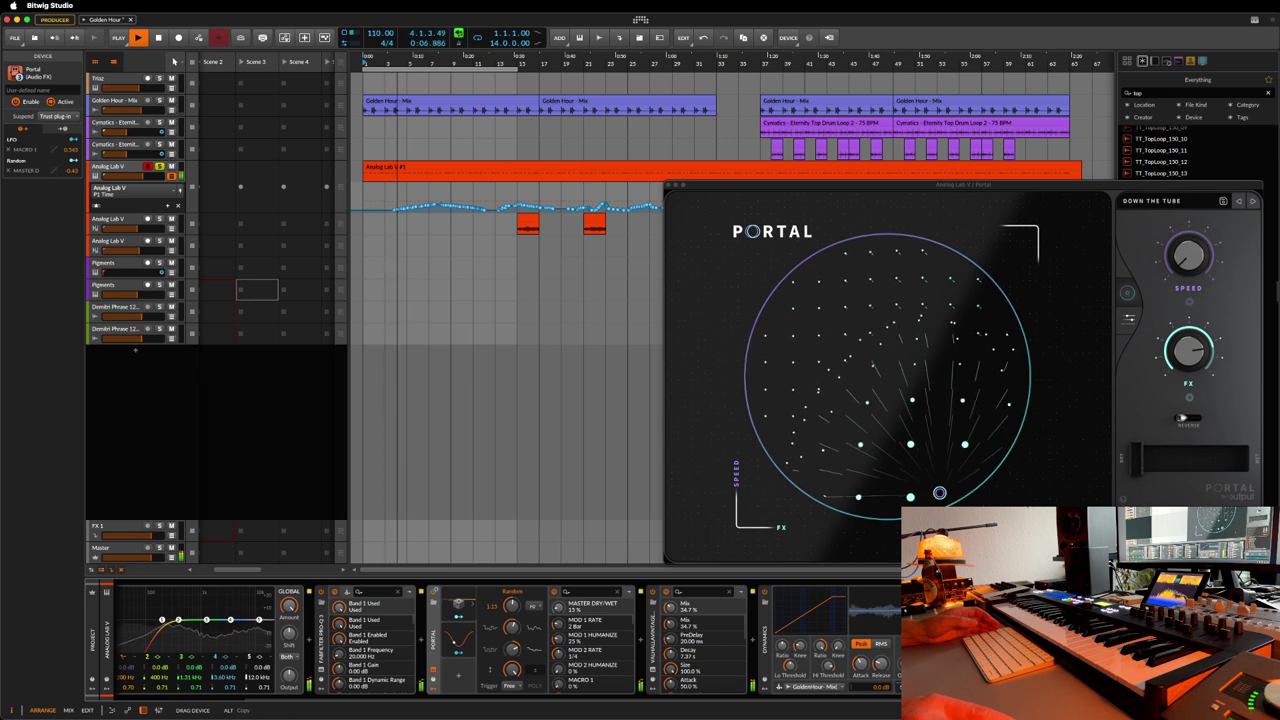
scroll(600, 640, right, 3)
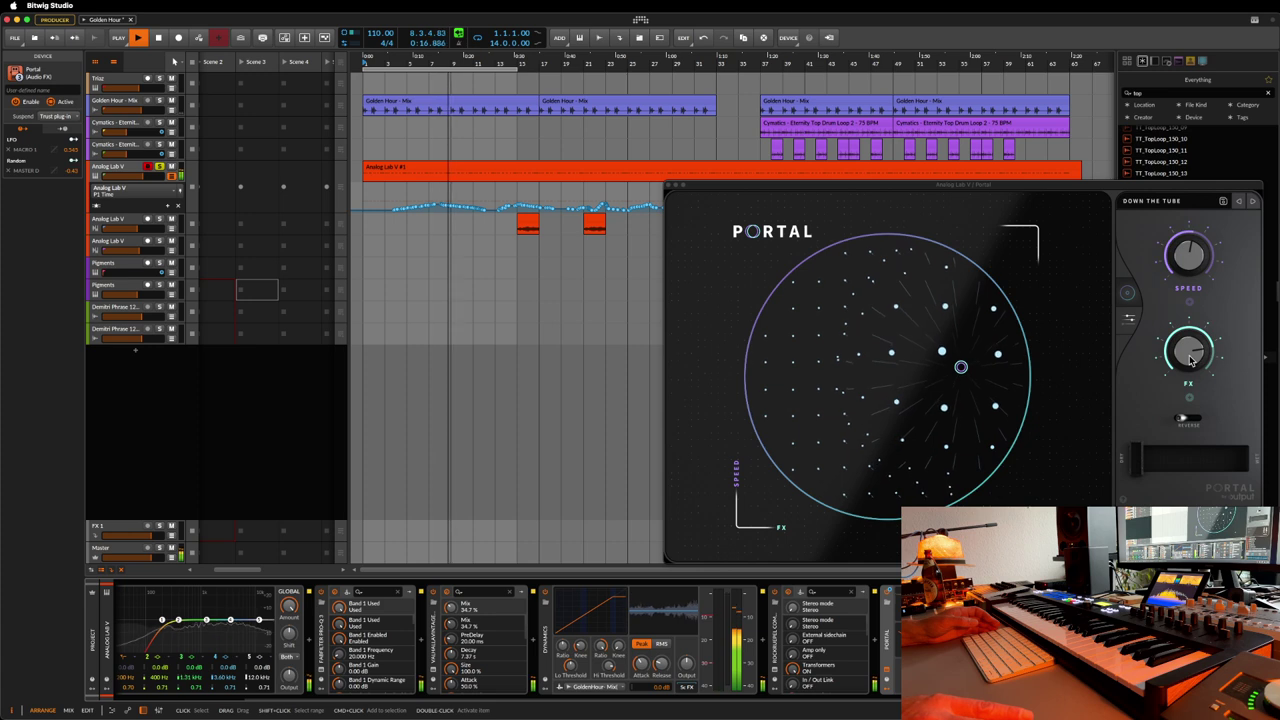
- Set the Random modulation of Portal's master dry/wet to -1.00 and keep the rate's timebase in Hertz
mouse_move(1140, 465)
mouse_down()
mouse_move(1242, 460)
mouse_move(1140, 466)
mouse_up()
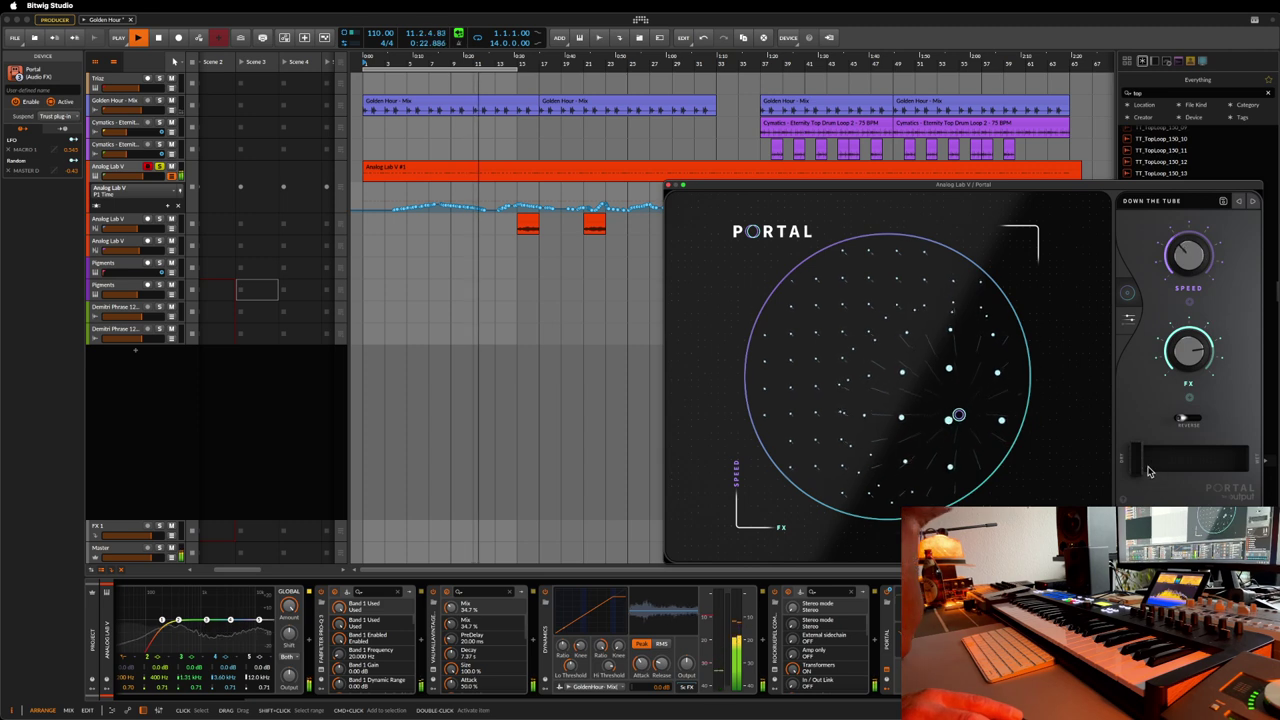
click(461, 36)
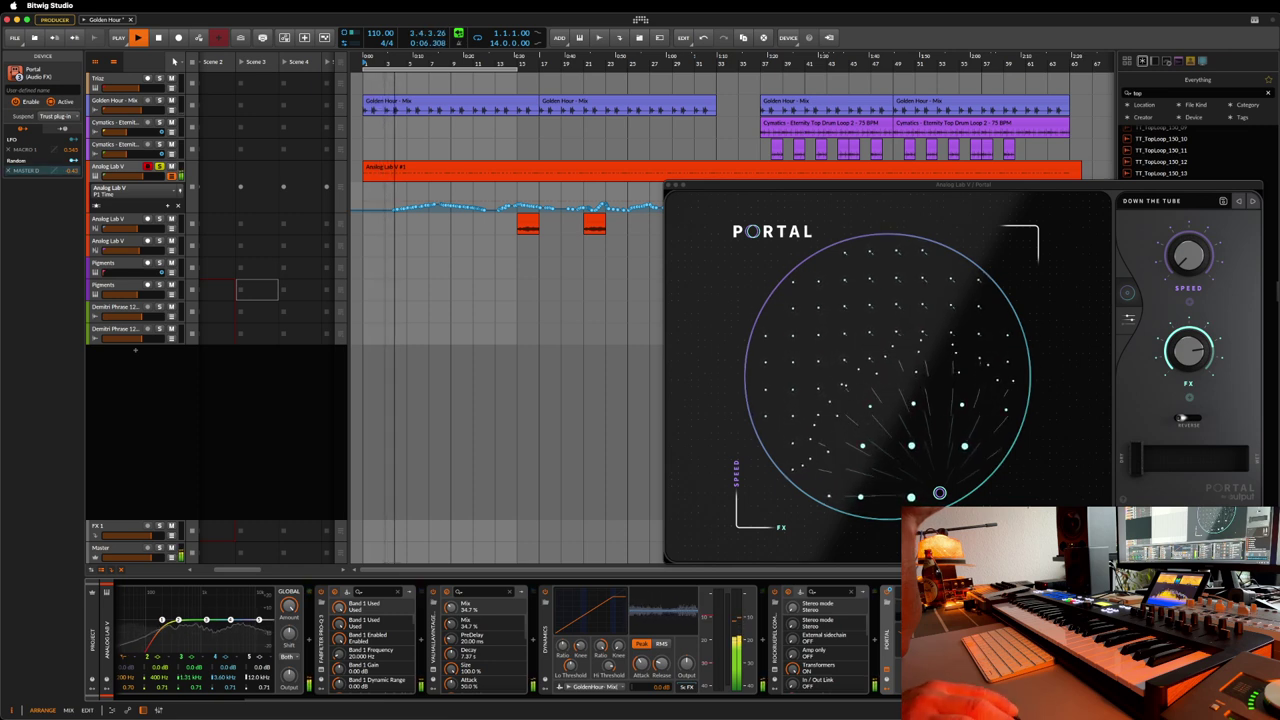
click(72, 160)
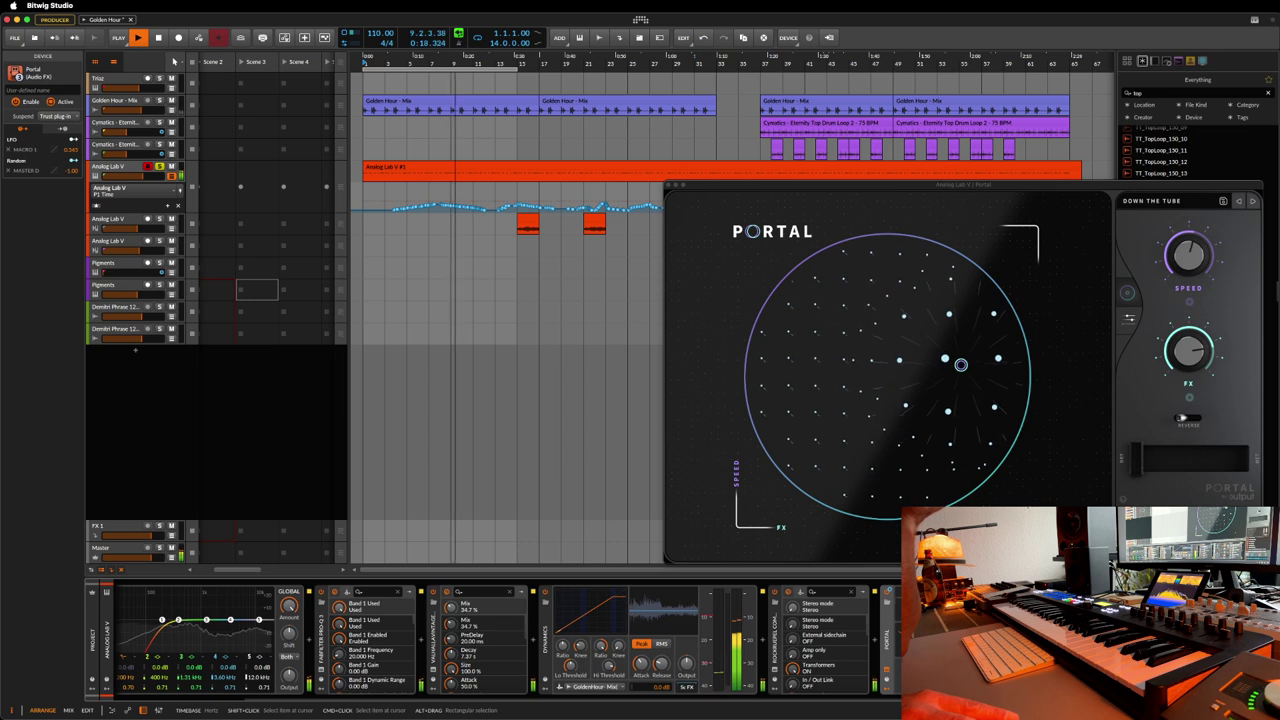
right_click(980, 401)
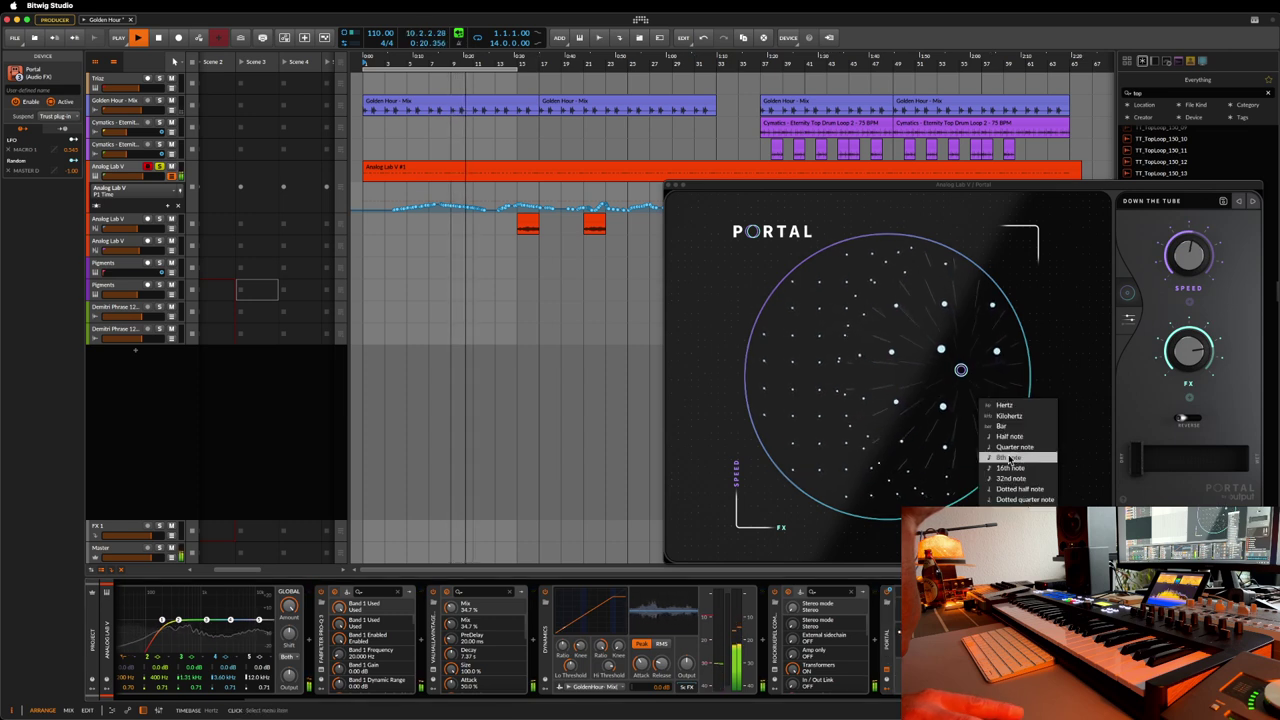
click(1010, 406)
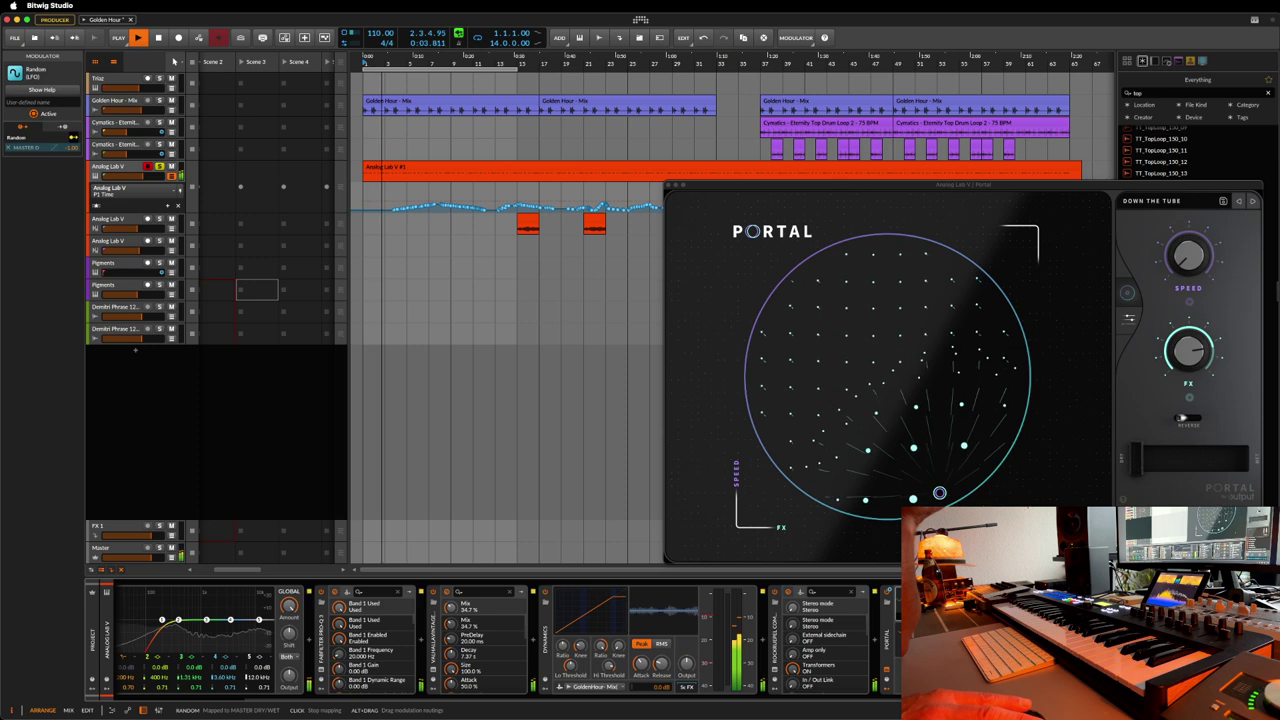
- Set the Random modulation of Portal's master dry/wet to 0.760 and move Portal back in front of the Valhalla reverb
key(Escape)
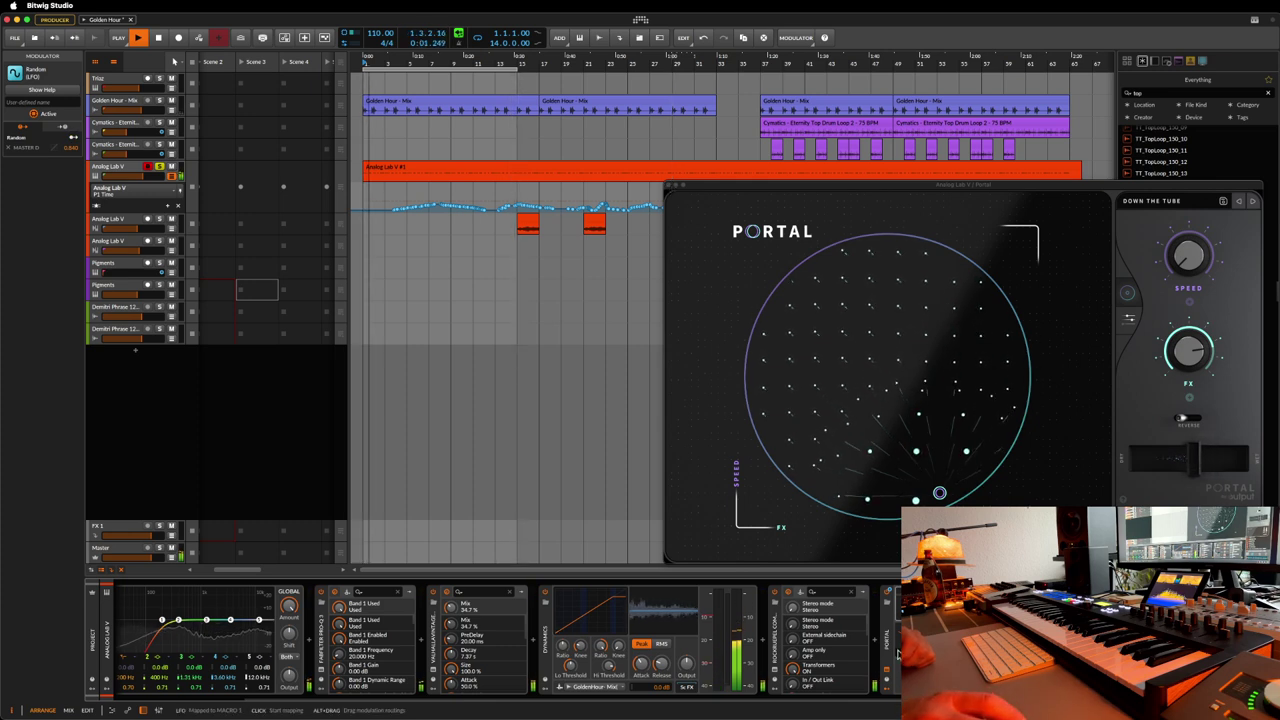
click(897, 655)
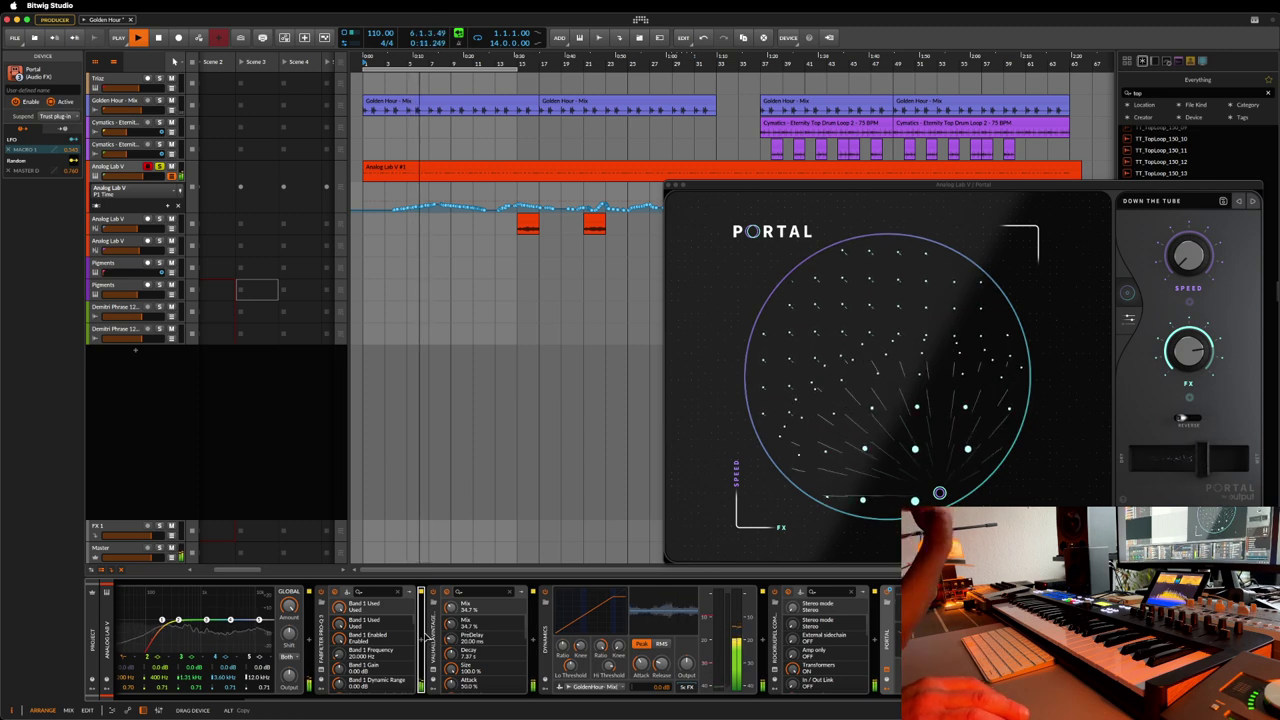
click(424, 636)
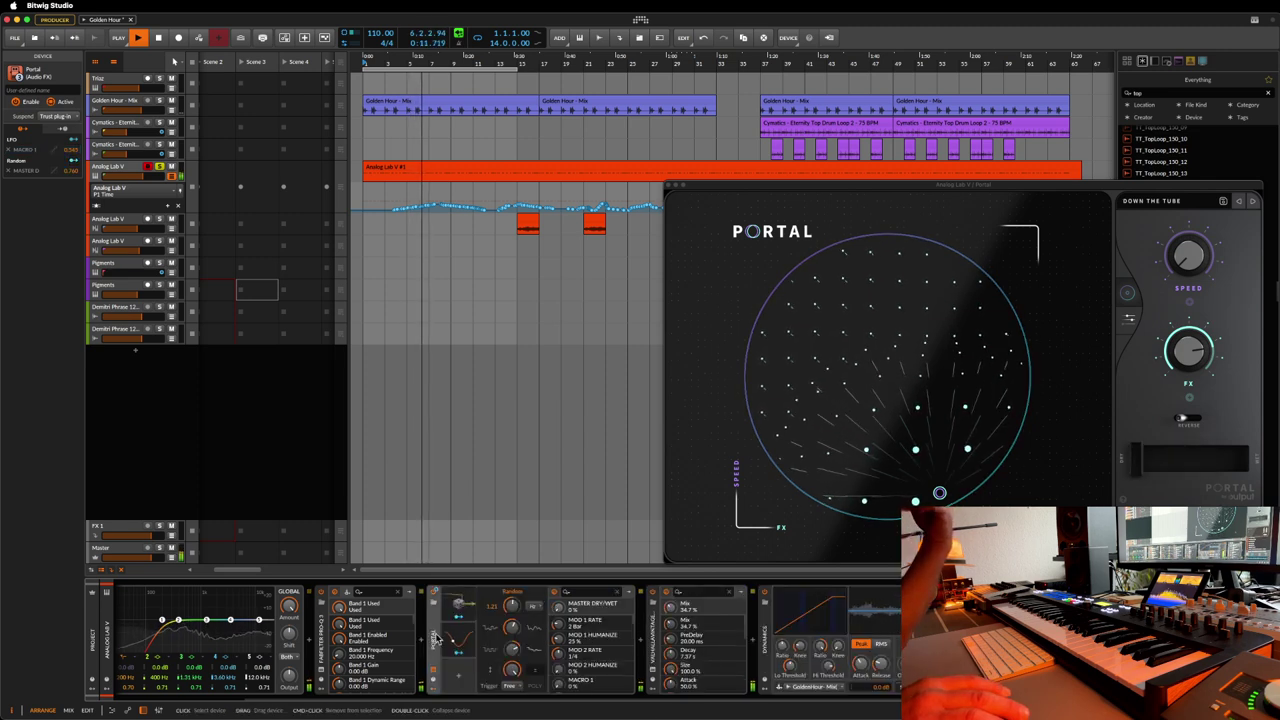
- Close the Portal plug-in window, unsolo the Analog Lab V track and save the project
click(655, 678)
click(655, 678)
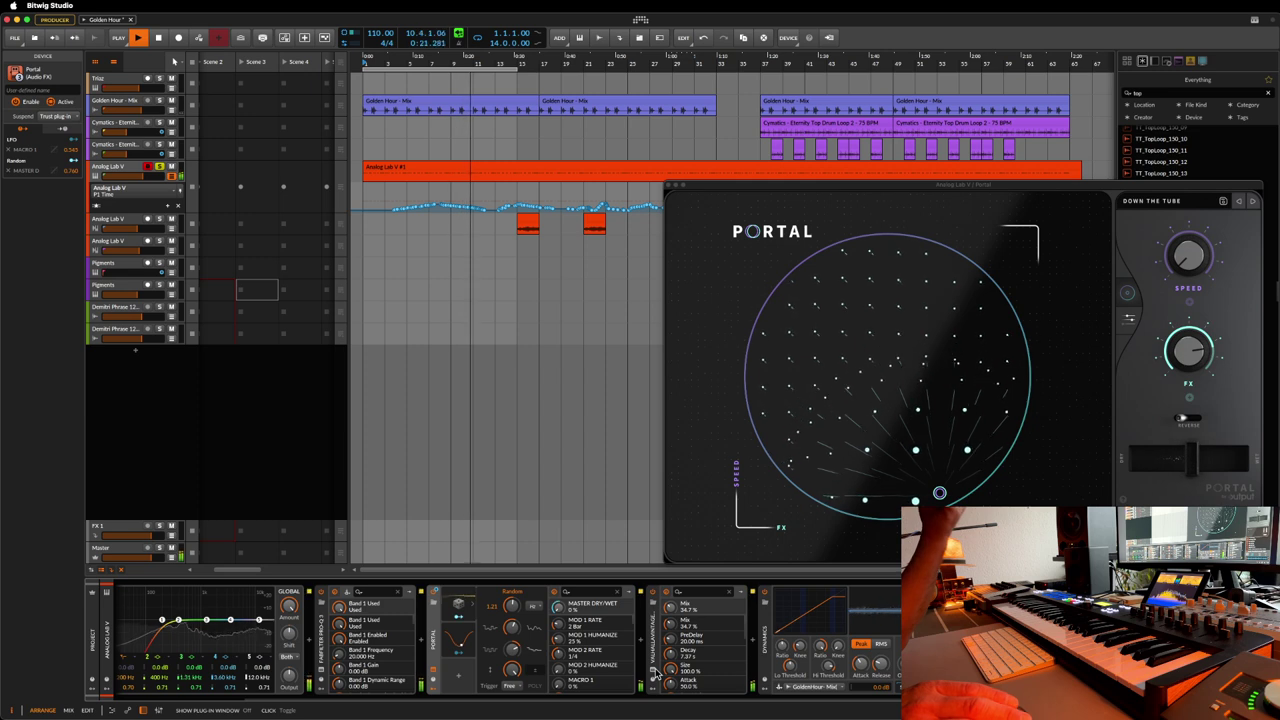
click(670, 188)
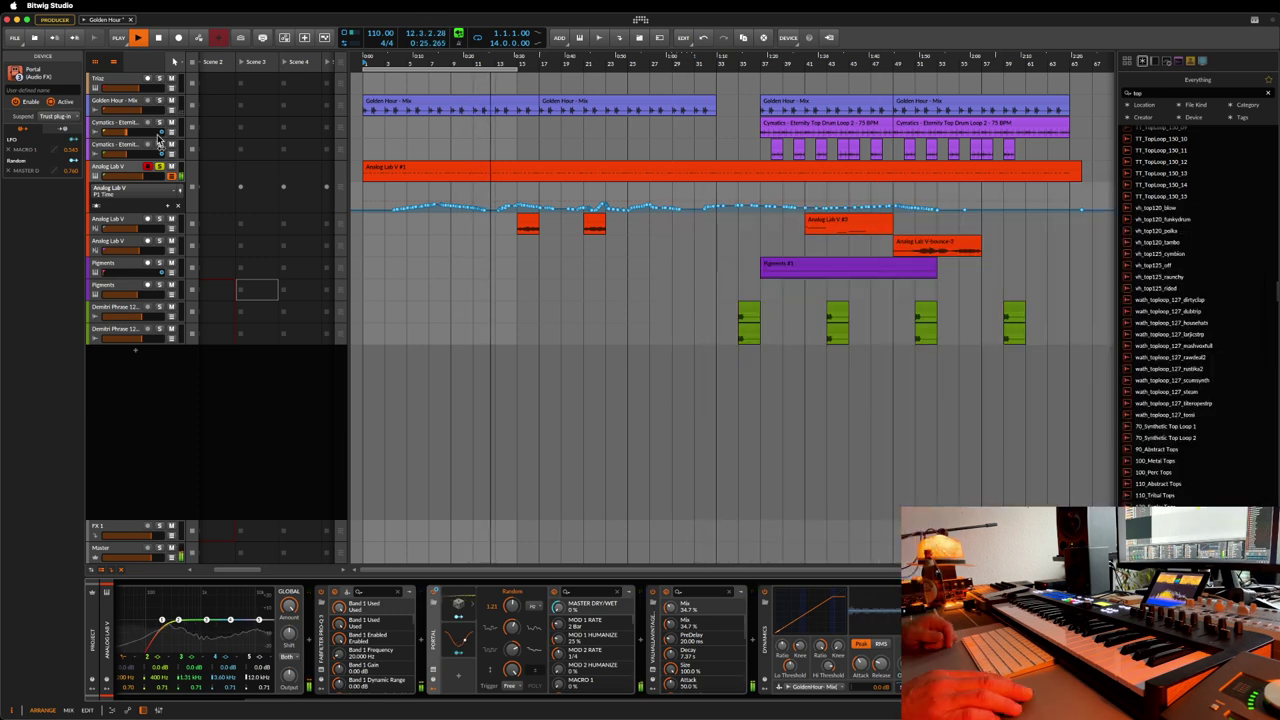
key(super+s)
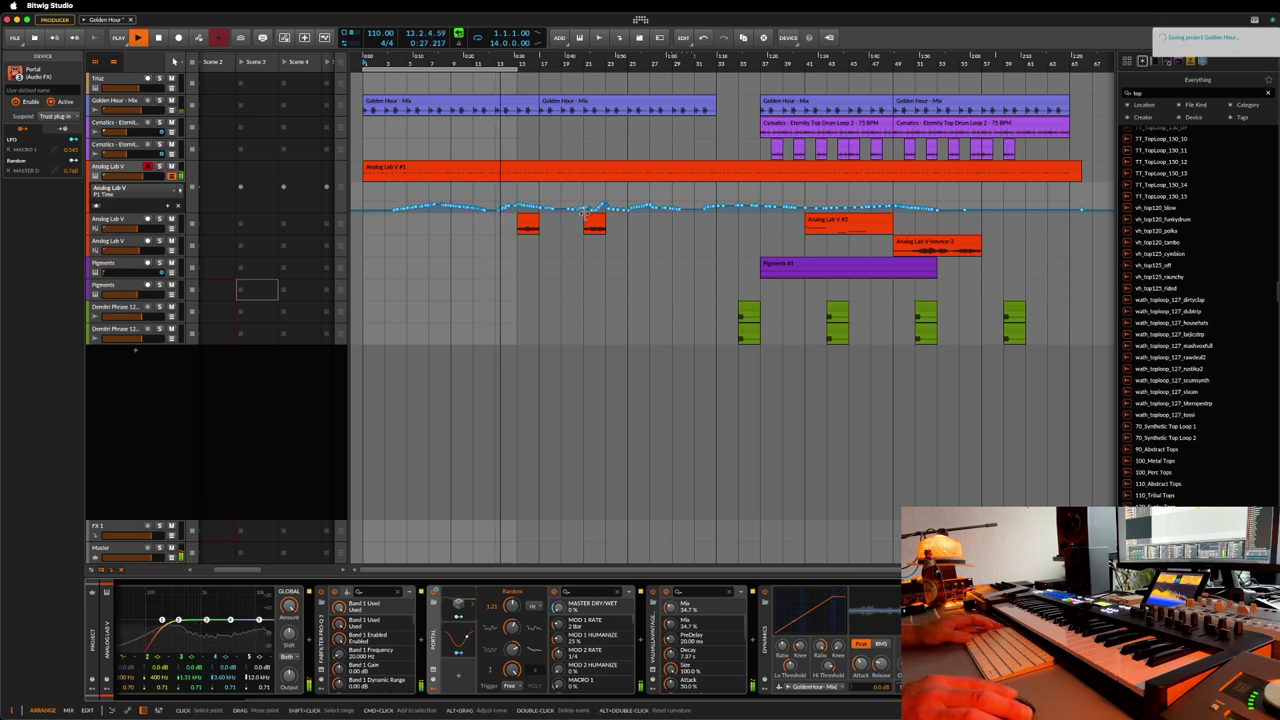
- Turn off transport looping so the arrangement plays on, and save the project
click(479, 40)
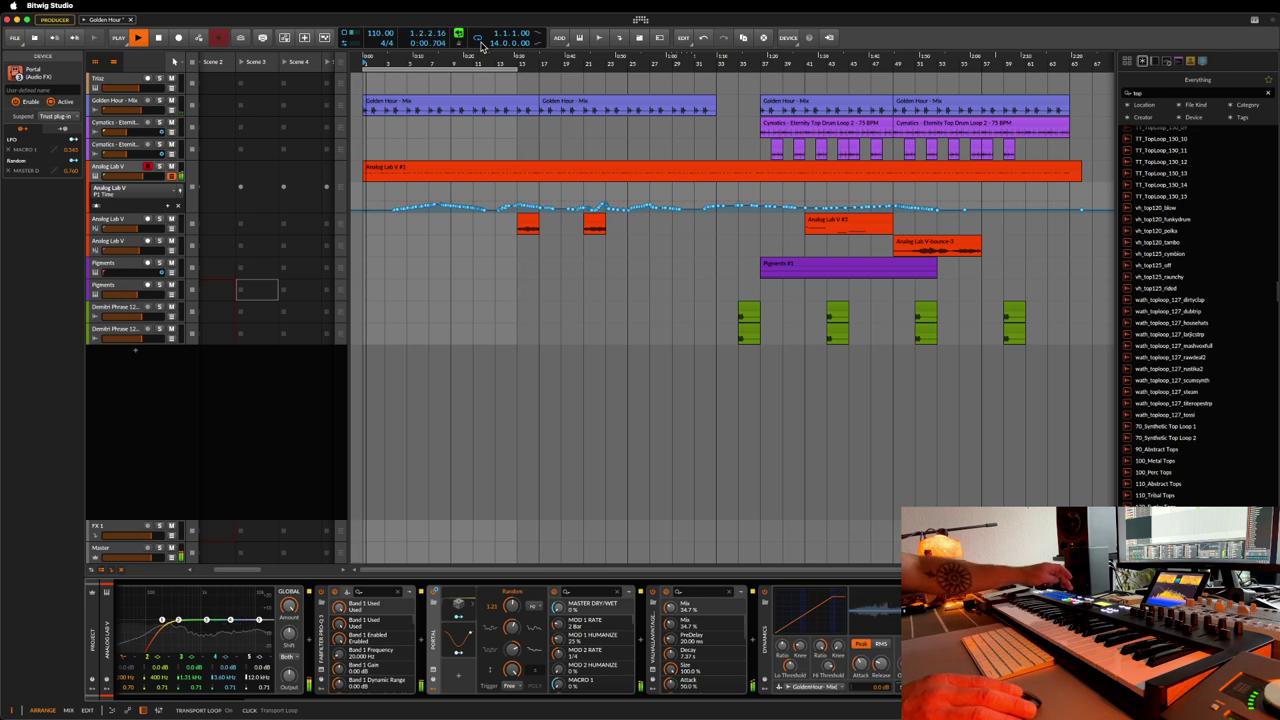
click(479, 40)
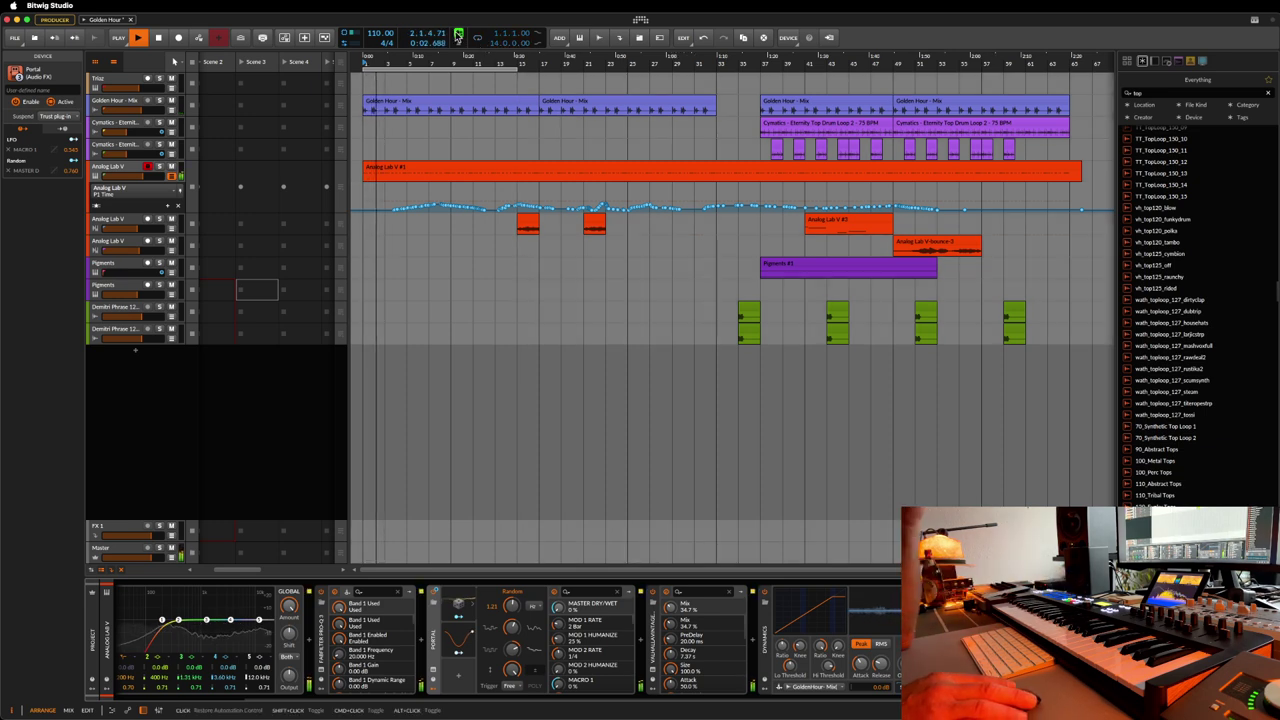
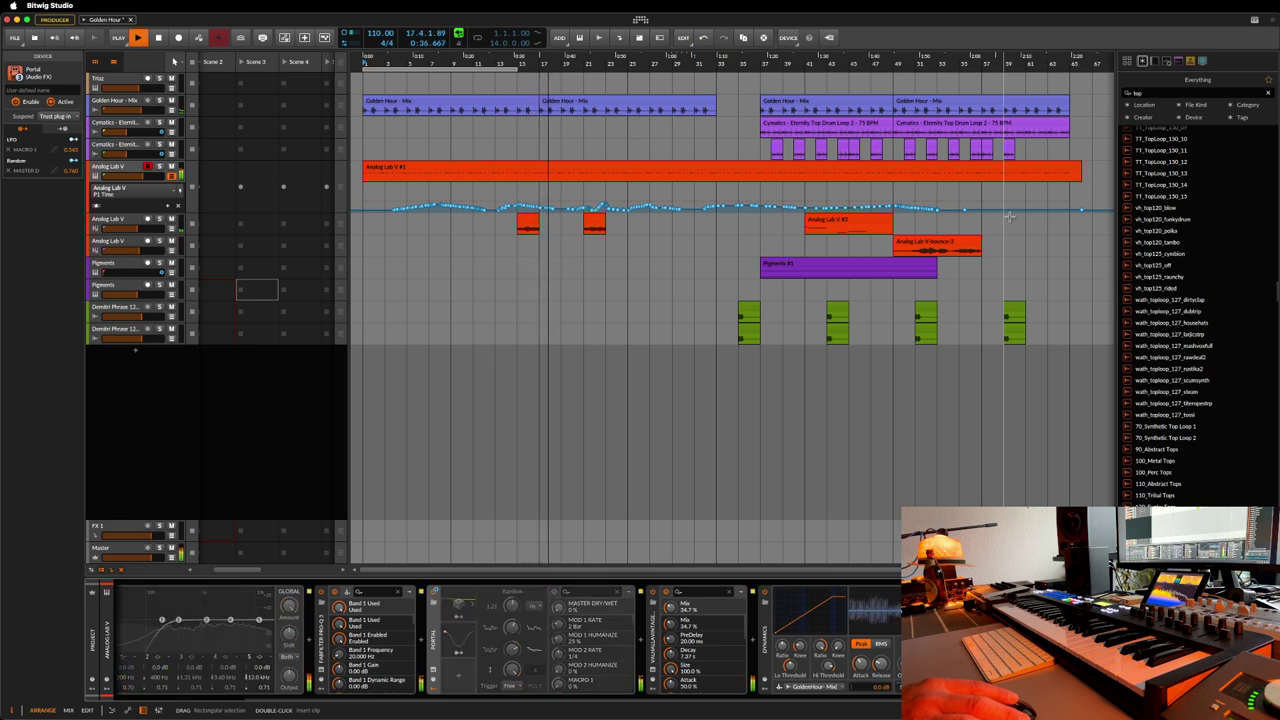
key(super+s)
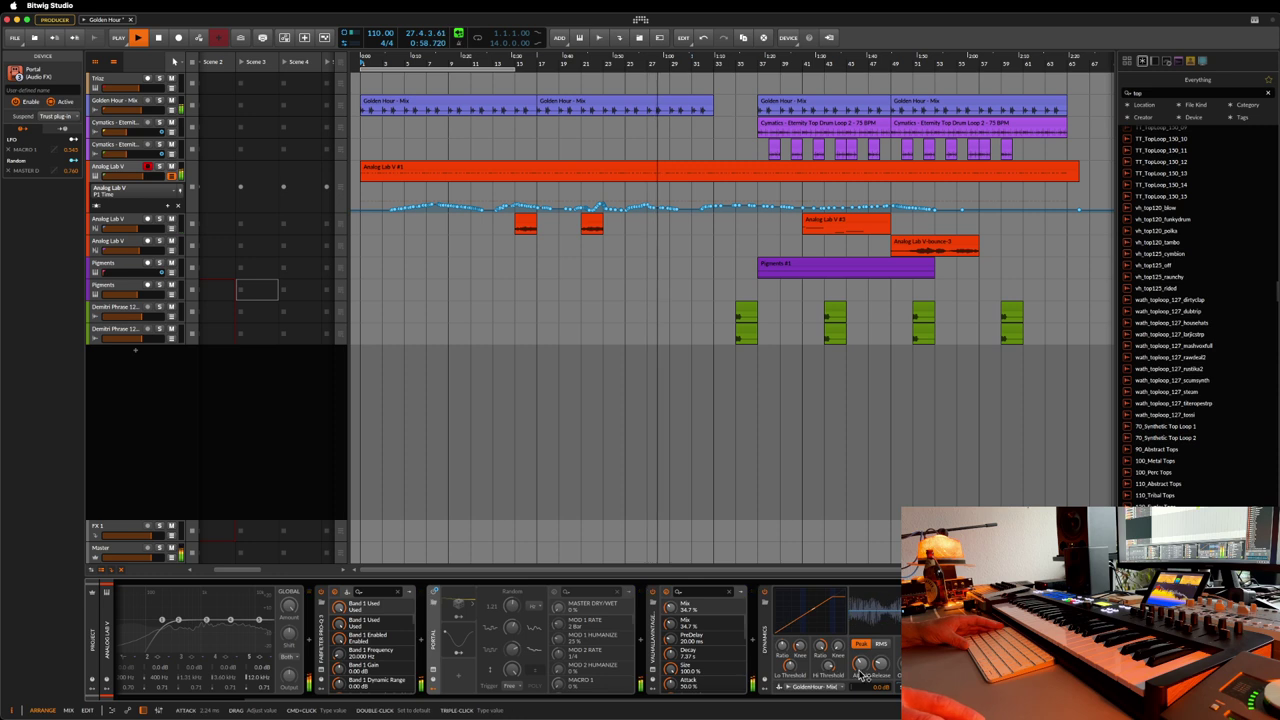
- Set the release of the Dynamics device on the Analog Lab V track to about 70.8 ms and save the project
mouse_move(860, 664)
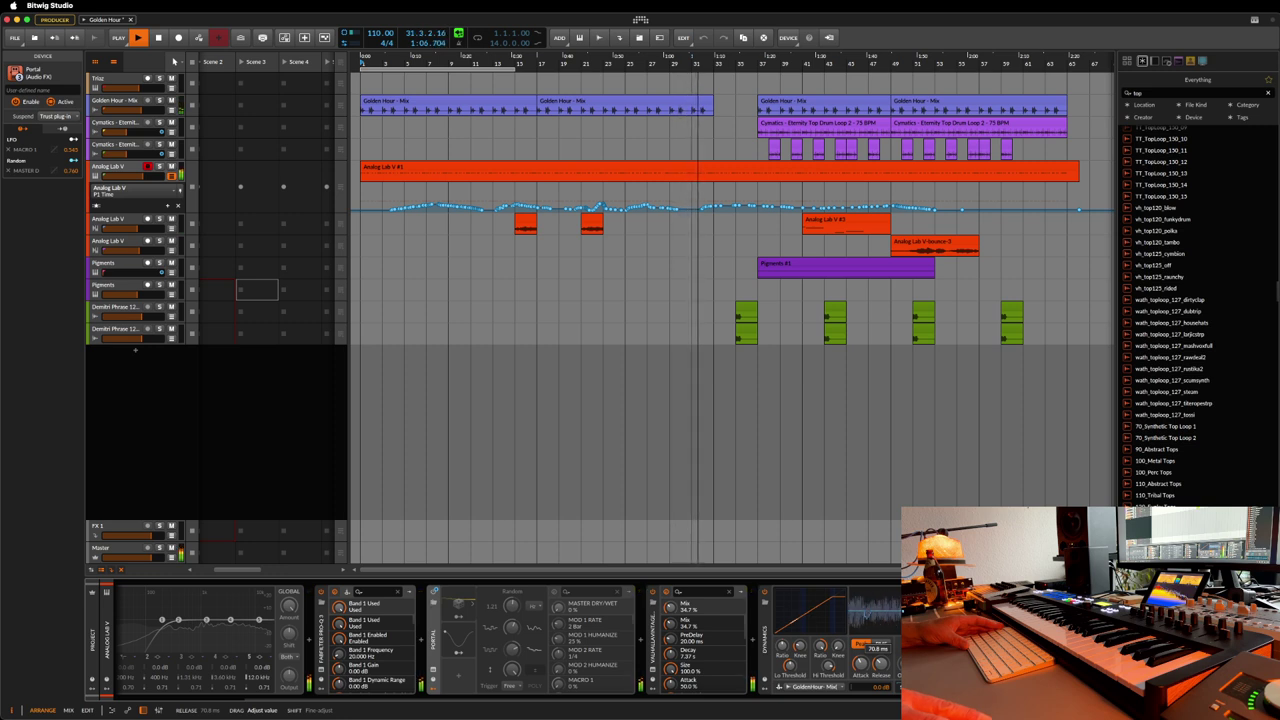
key(super+s)
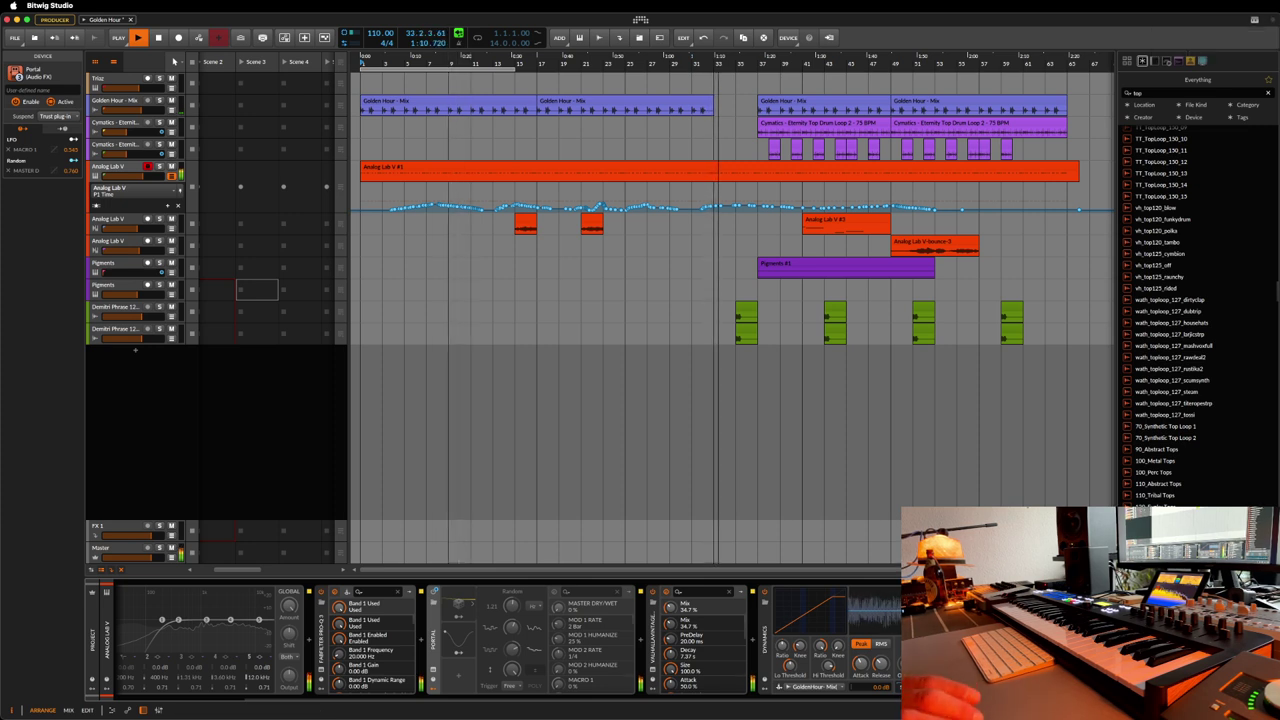
- Combine the two Demitri Phrase tracks into a group track
scroll(276, 627, left, 3)
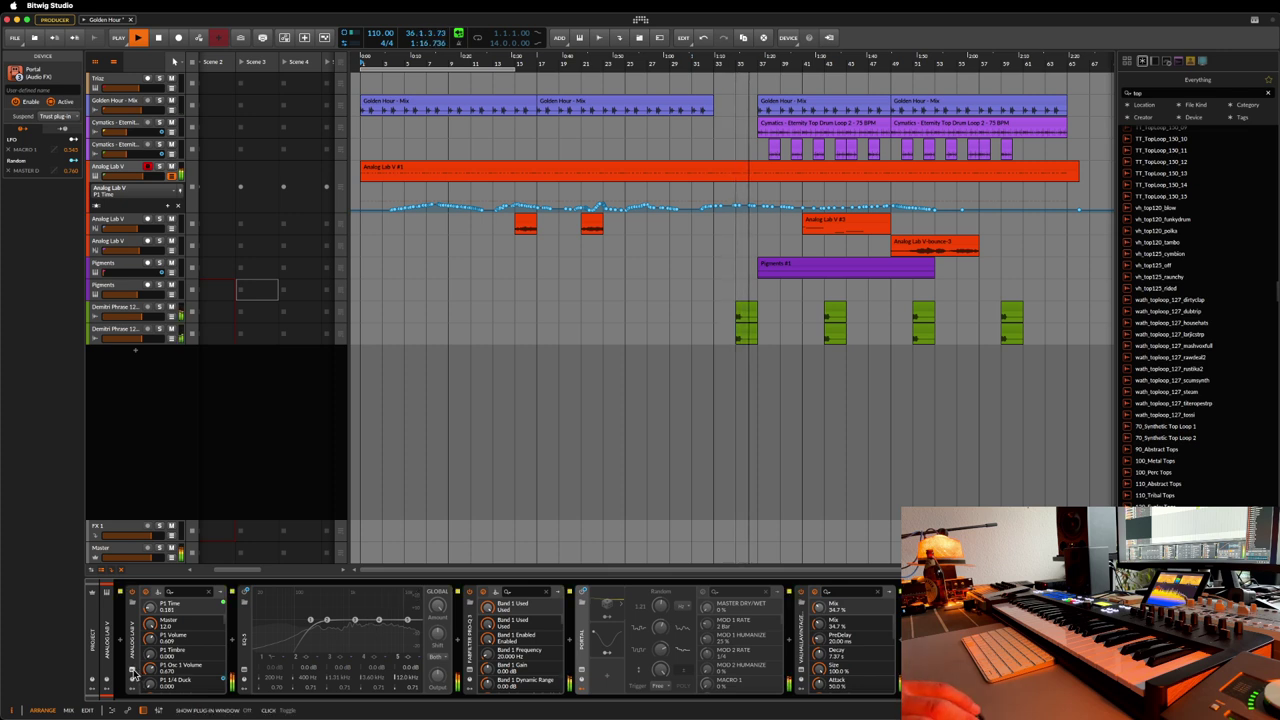
click(116, 330)
right_click(124, 332)
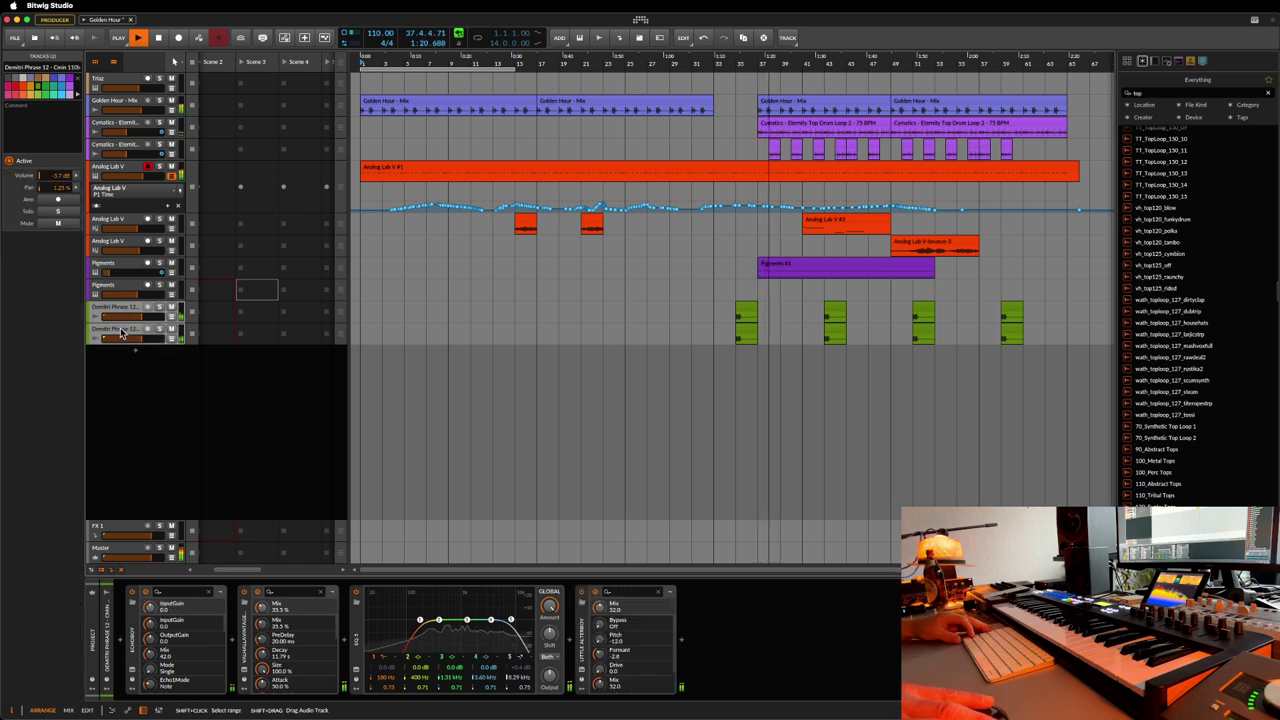
click(176, 479)
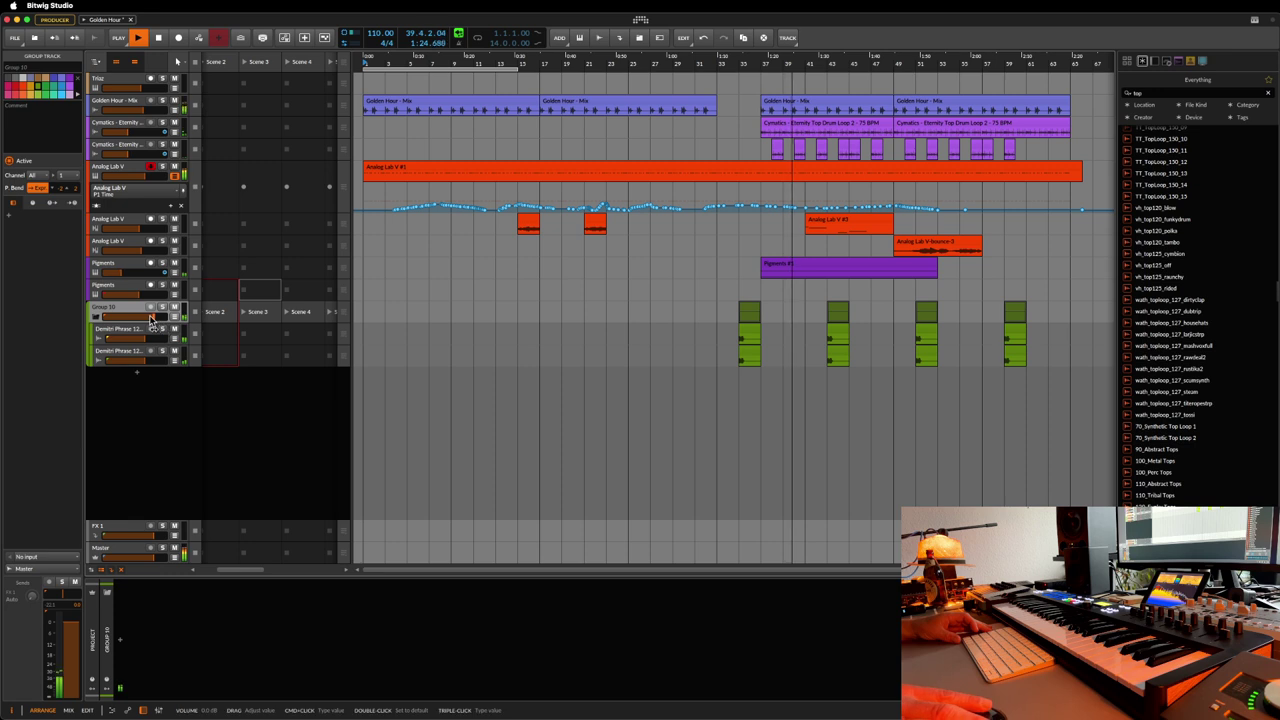
mouse_move(150, 316)
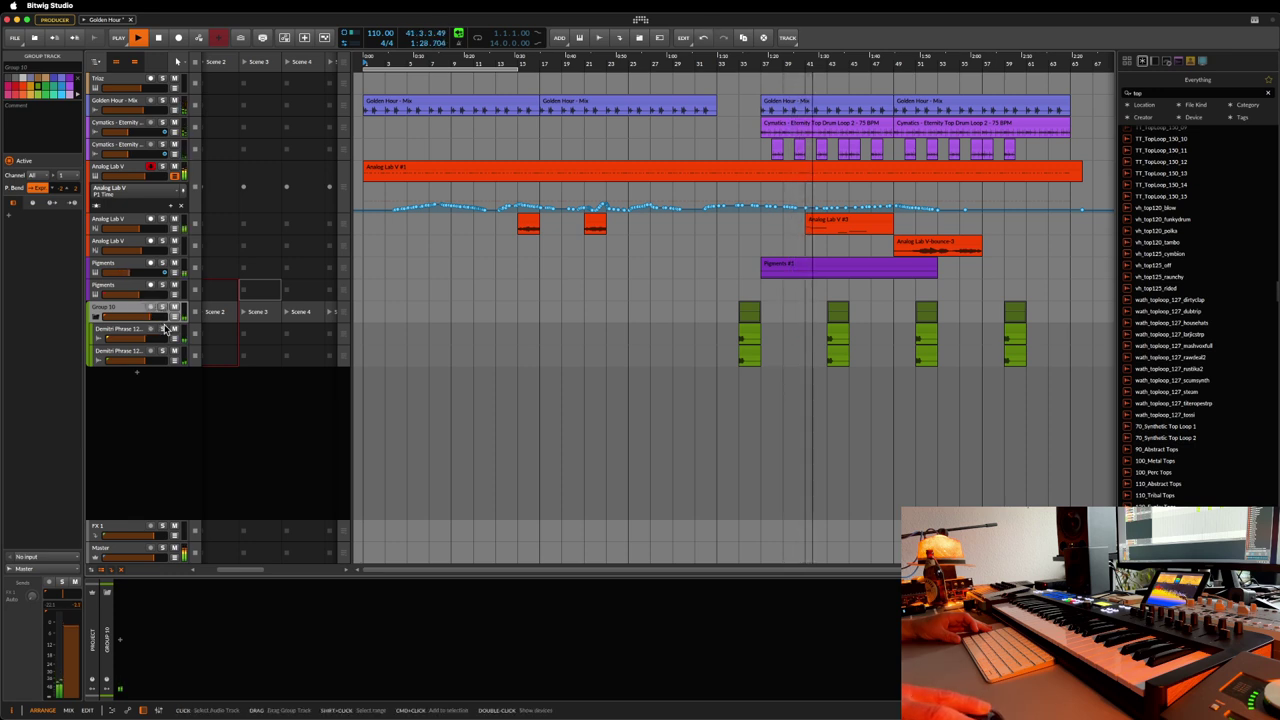
- Save the project and hide the automation lane of the first Analog Lab V track
key(super+s)
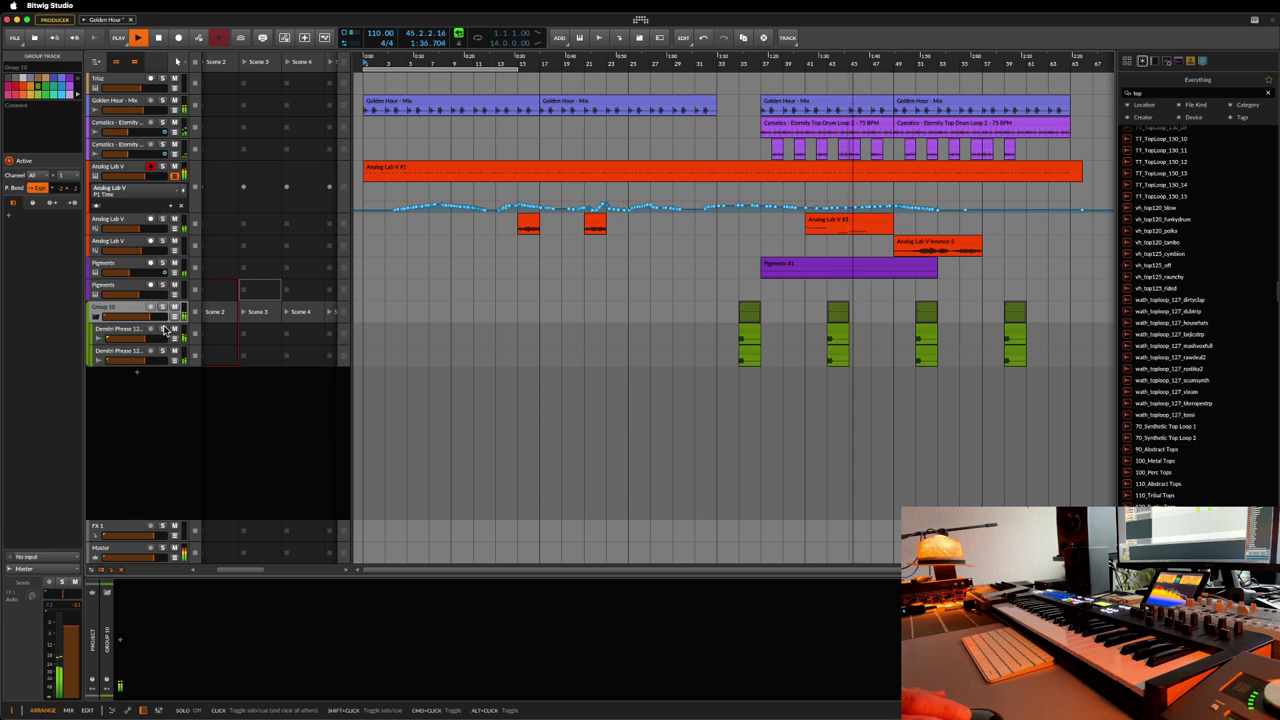
click(182, 203)
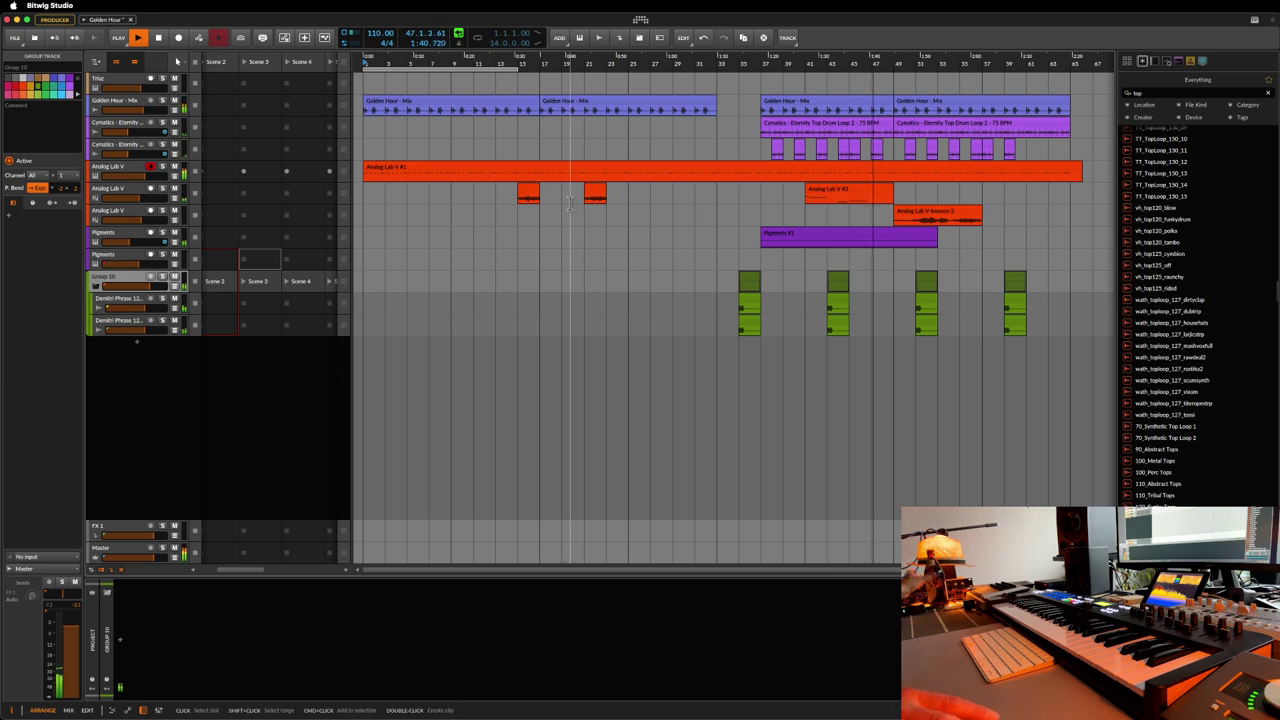
click(1074, 128)
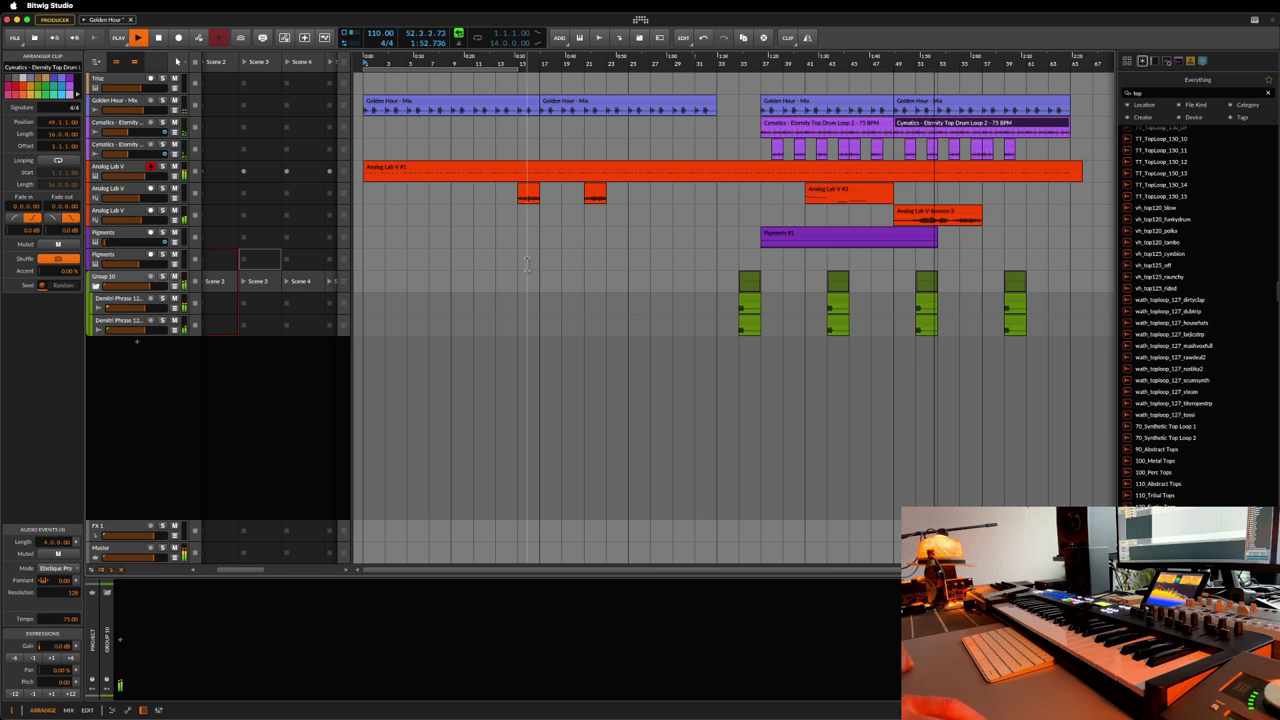
- Insert the Comb device at the end of the third Analog Lab V track's device chain
click(141, 214)
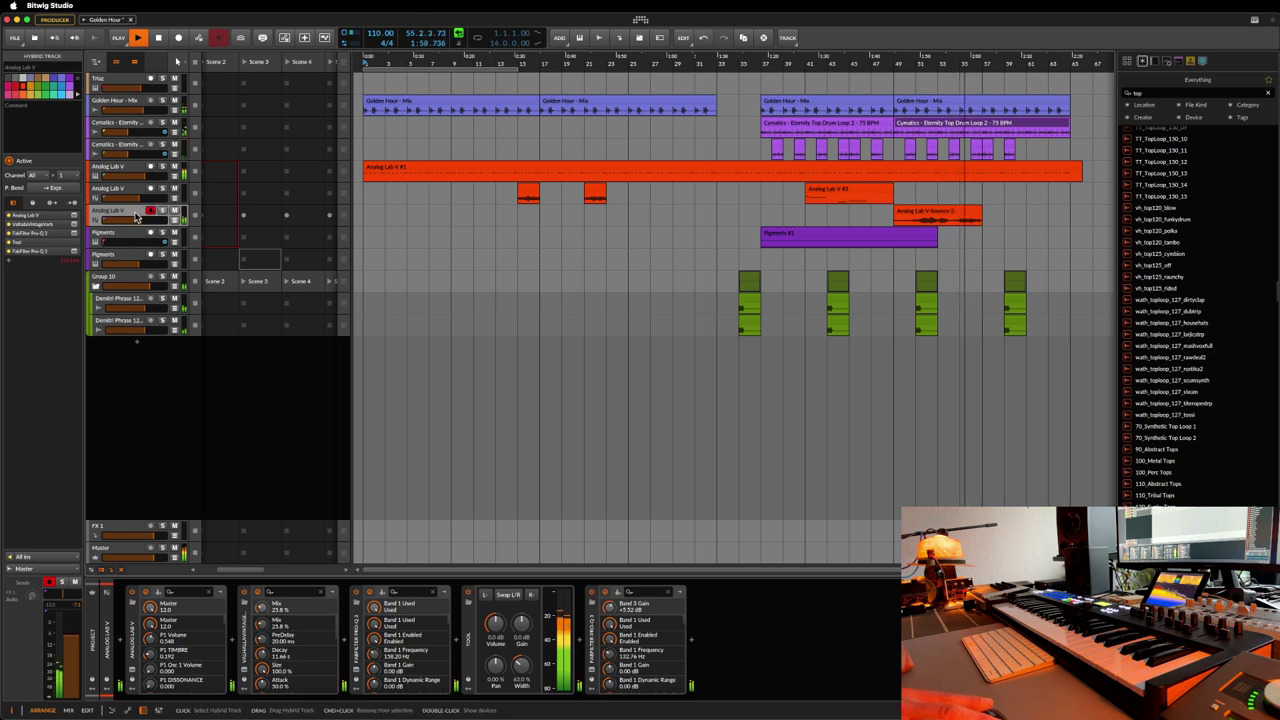
click(692, 645)
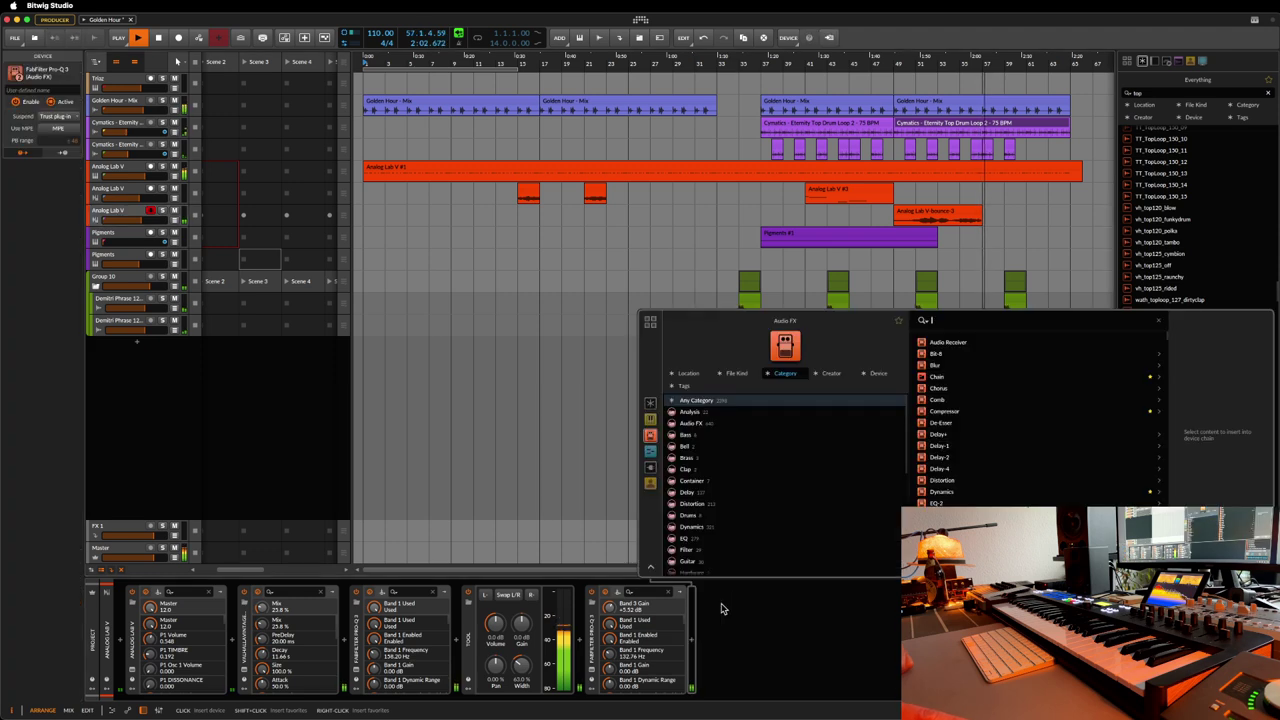
text(co)
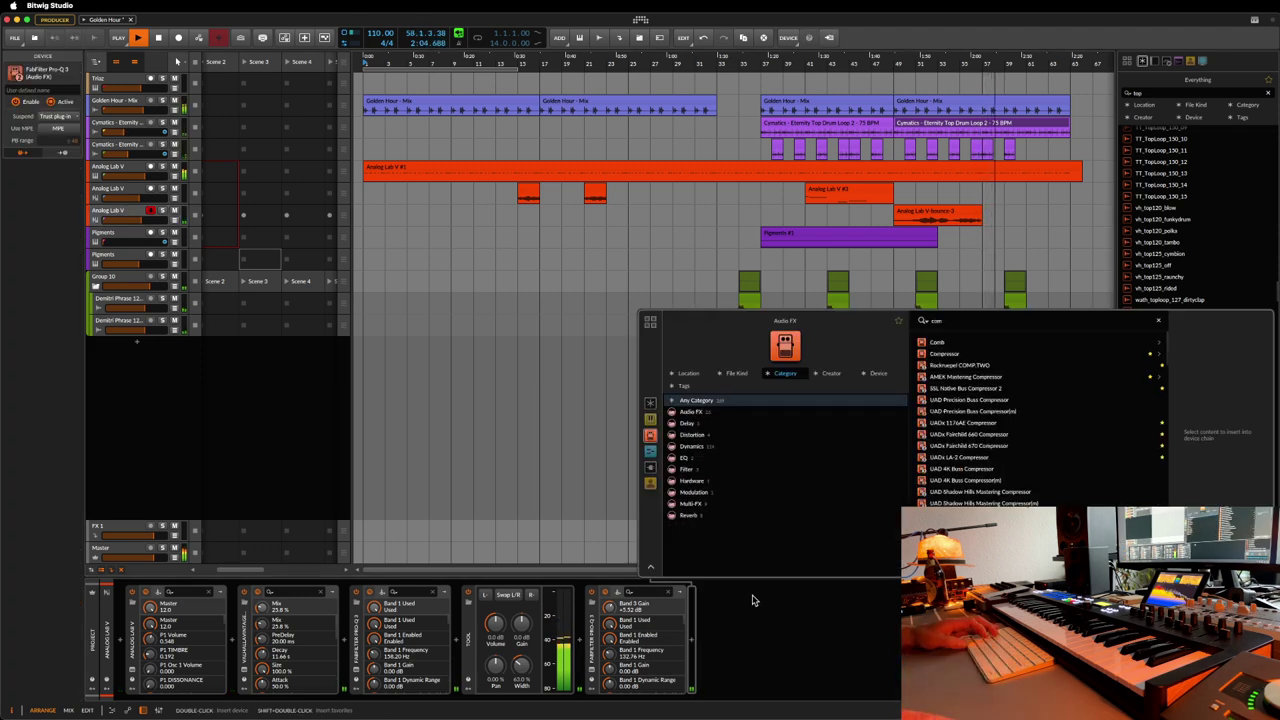
text(m)
click(968, 343)
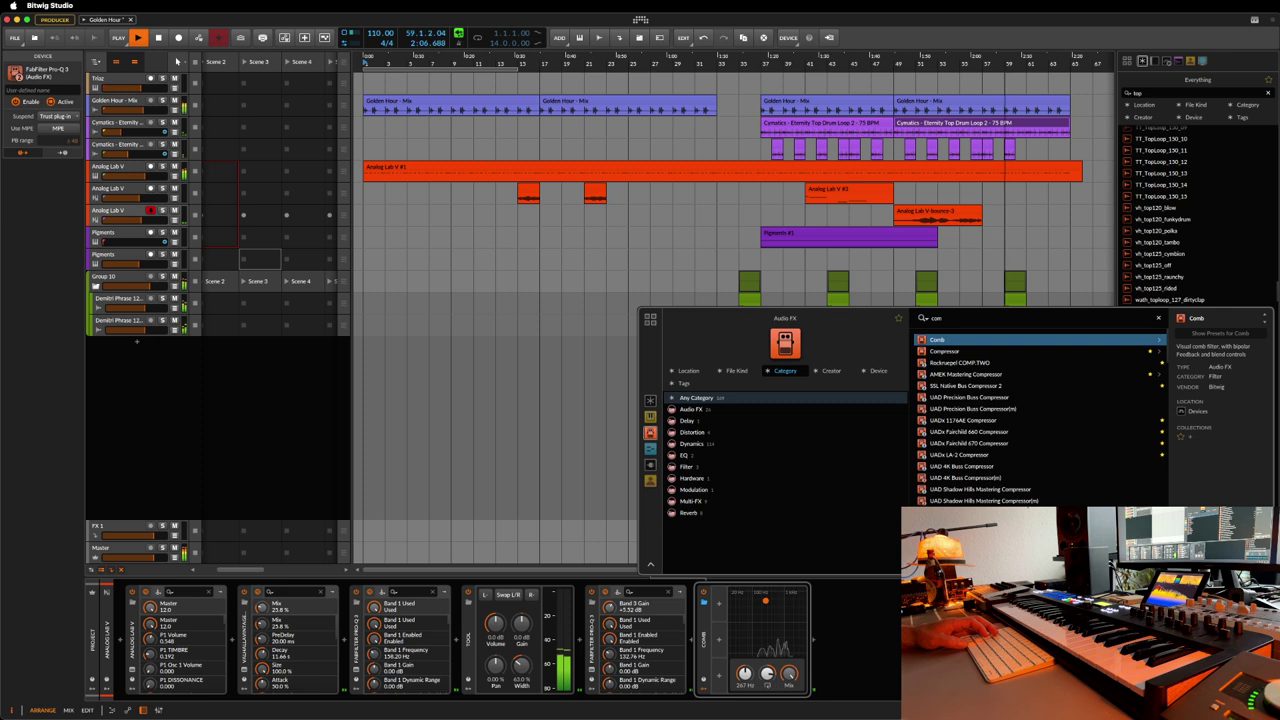
key(Return)
- Play the arrangement from the start of the Analog Lab V bounce clip at bar 49 and select its track
click(950, 220)
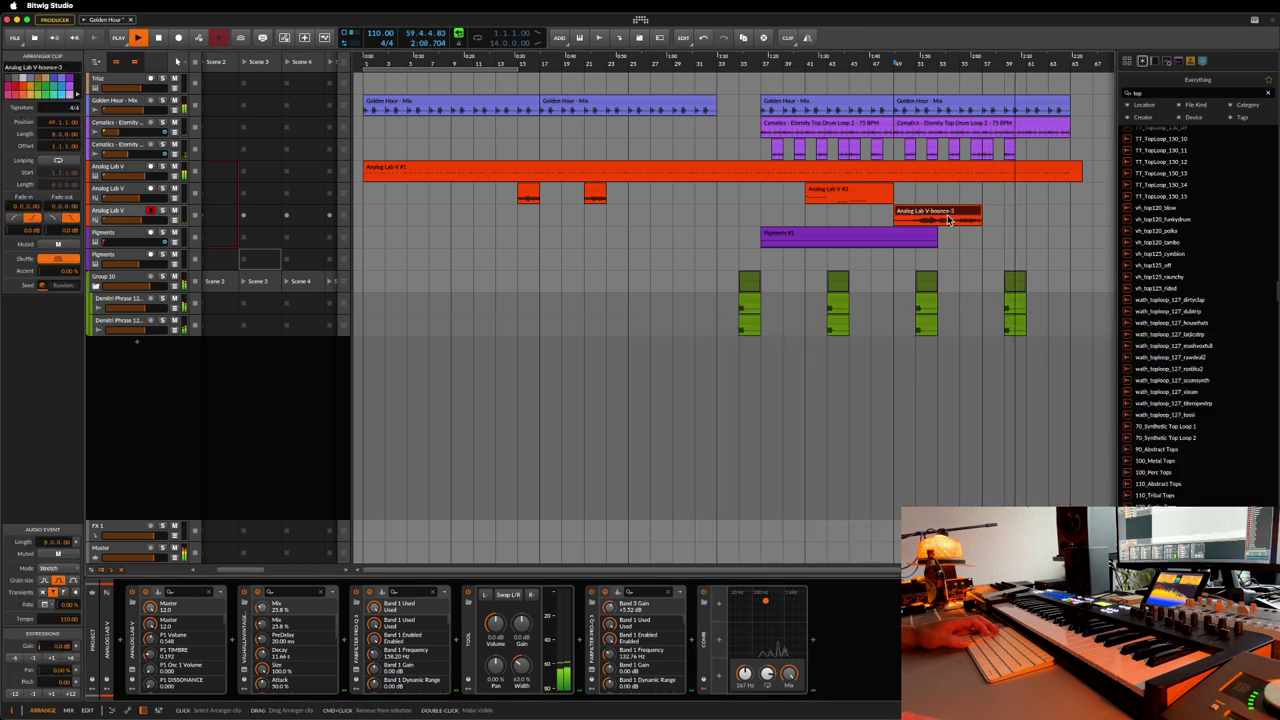
key(space)
key(space)
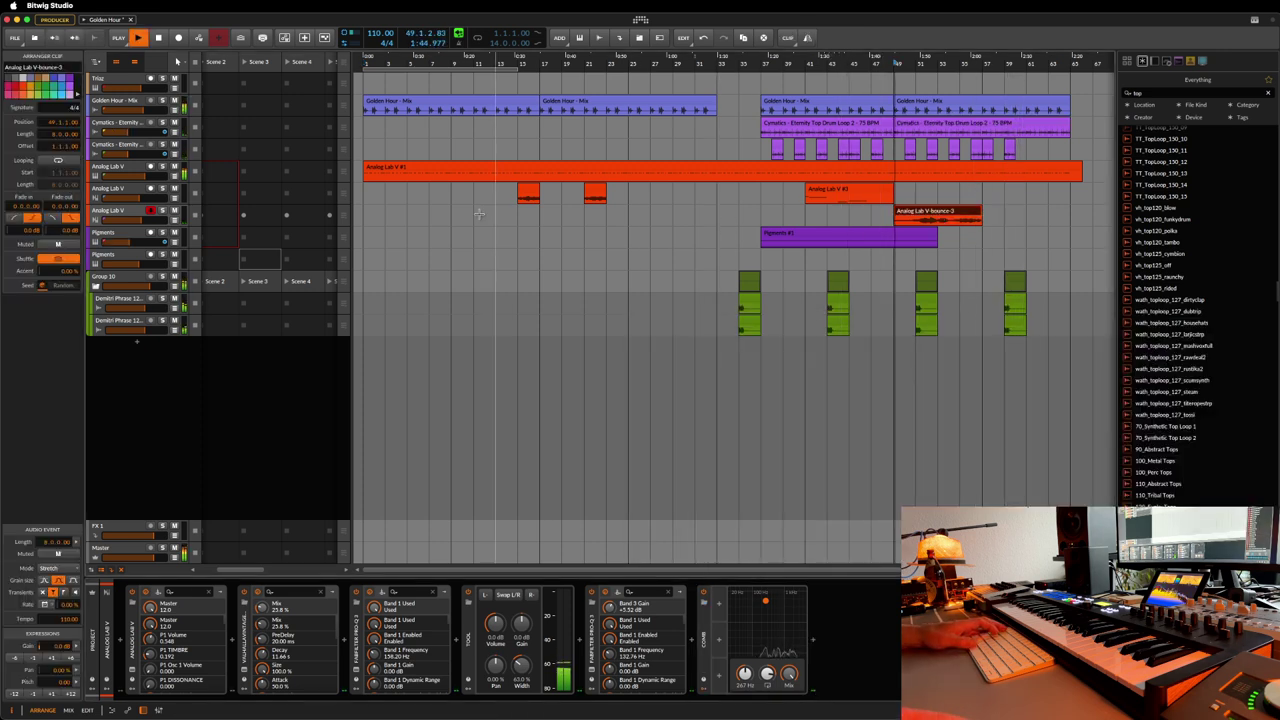
click(126, 213)
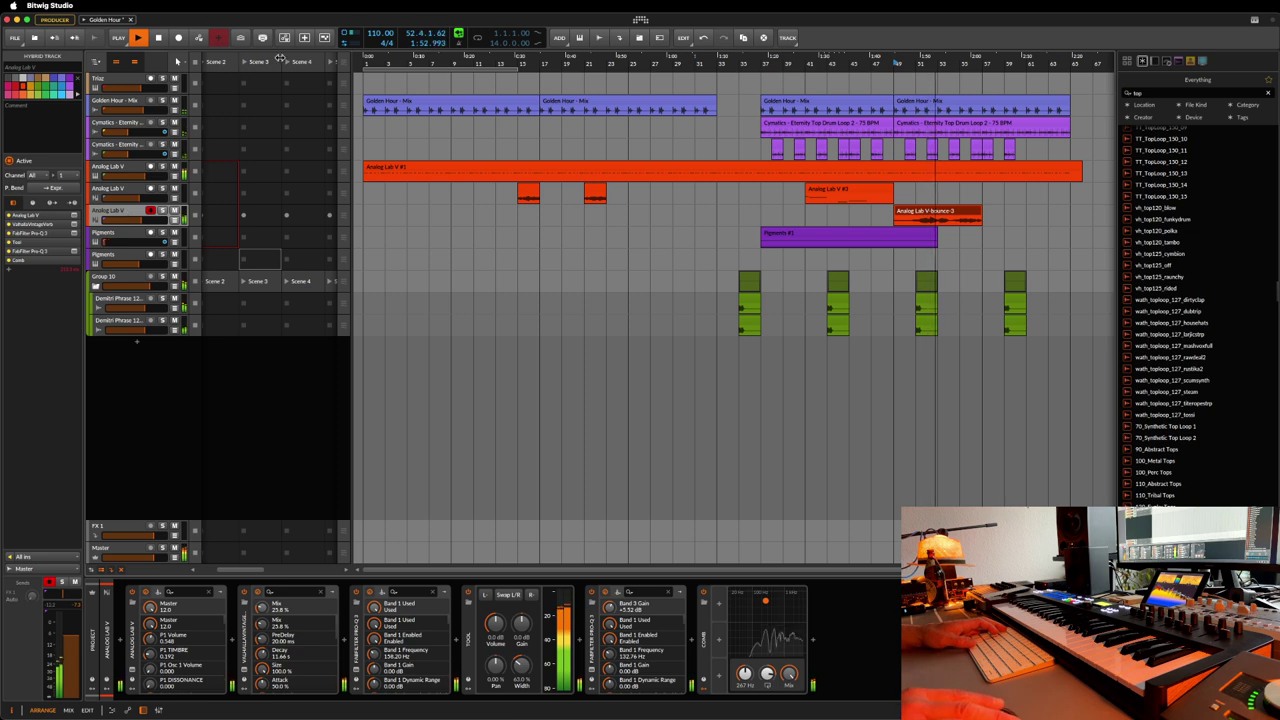
- Undo the Comb insertion and add a Compressor at the end of the third Analog Lab V track's device chain
click(704, 42)
double_click(735, 638)
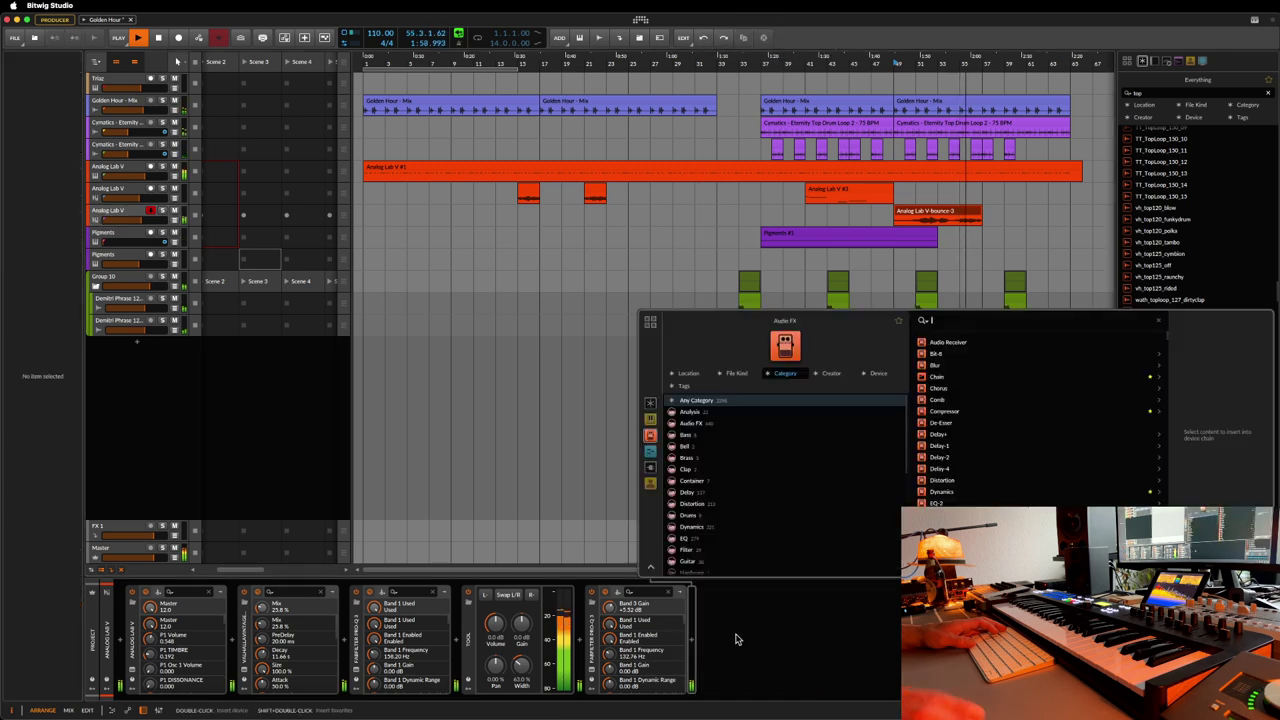
text(com)
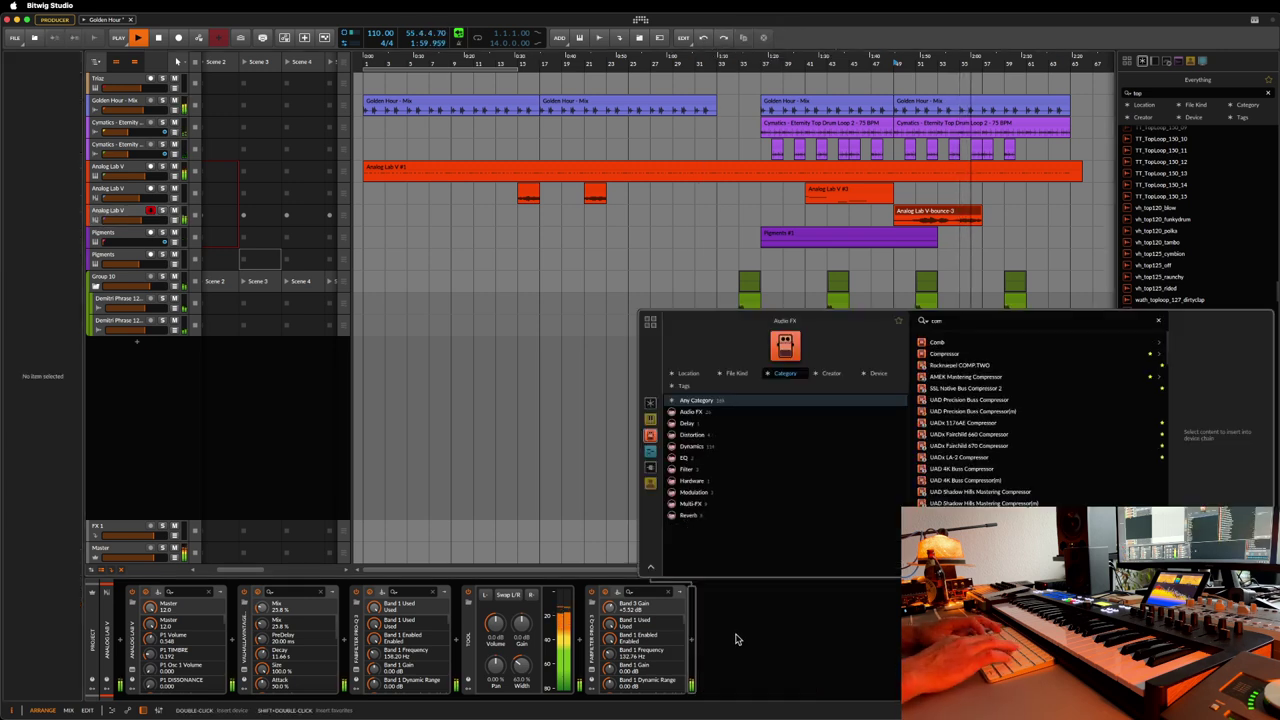
click(1134, 354)
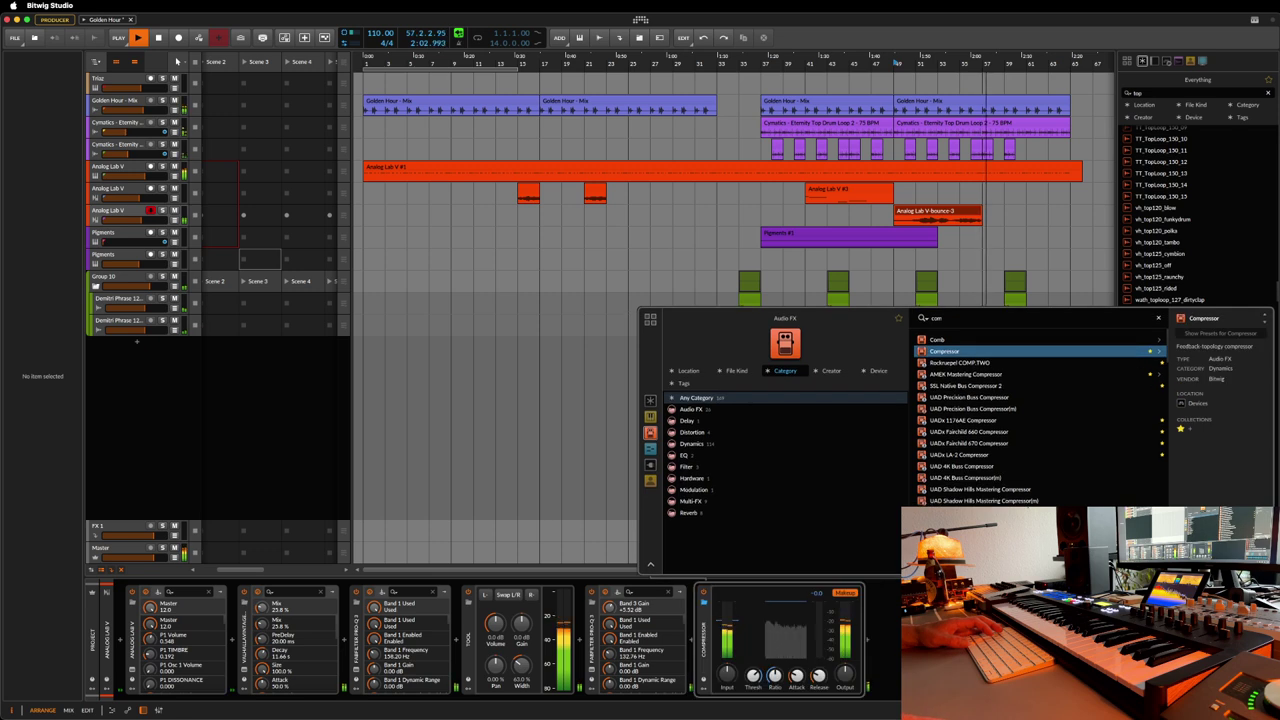
key(Return)
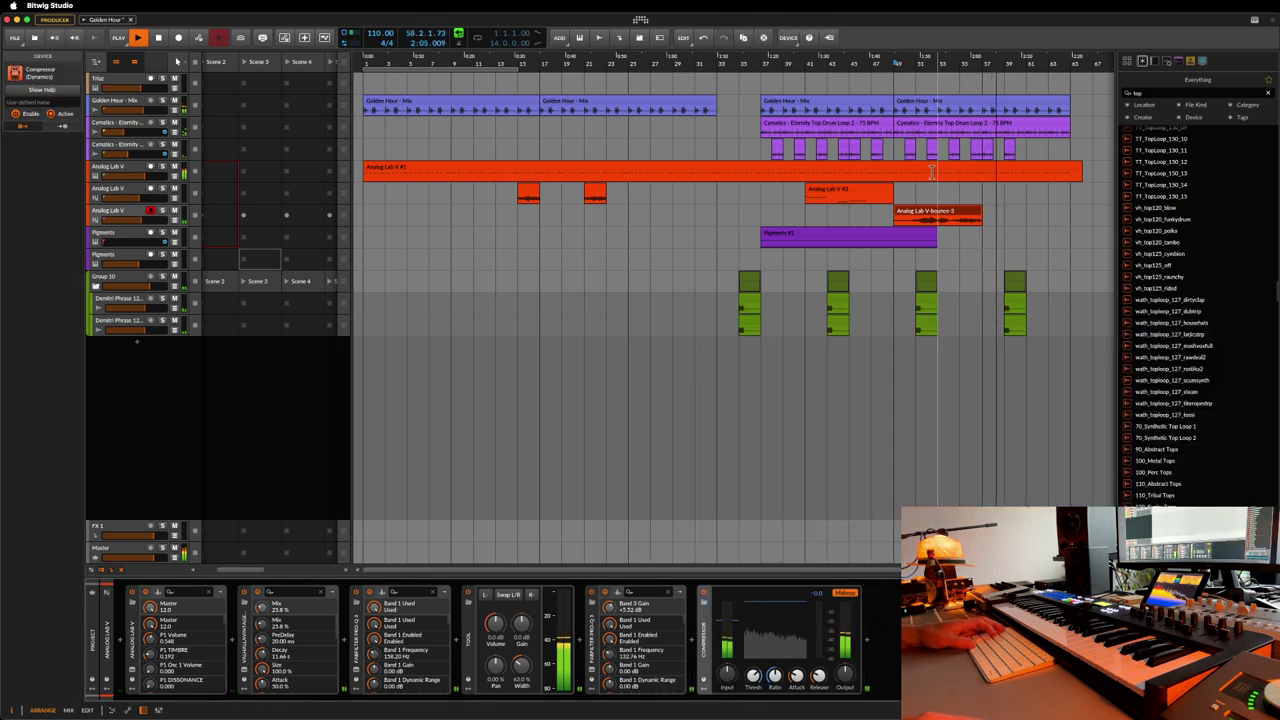
- Set the loop region to start at bar 49 with a length of 8 bars, and save the project
click(1027, 70)
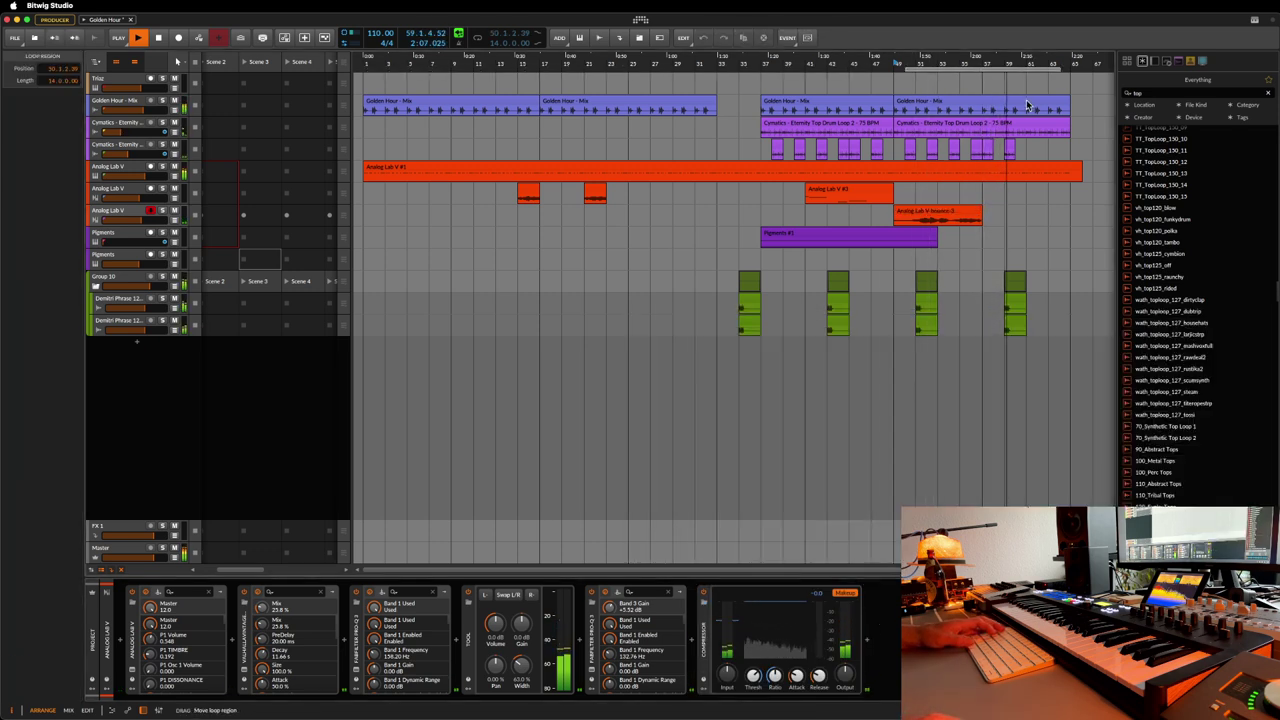
drag(1052, 68, 984, 70)
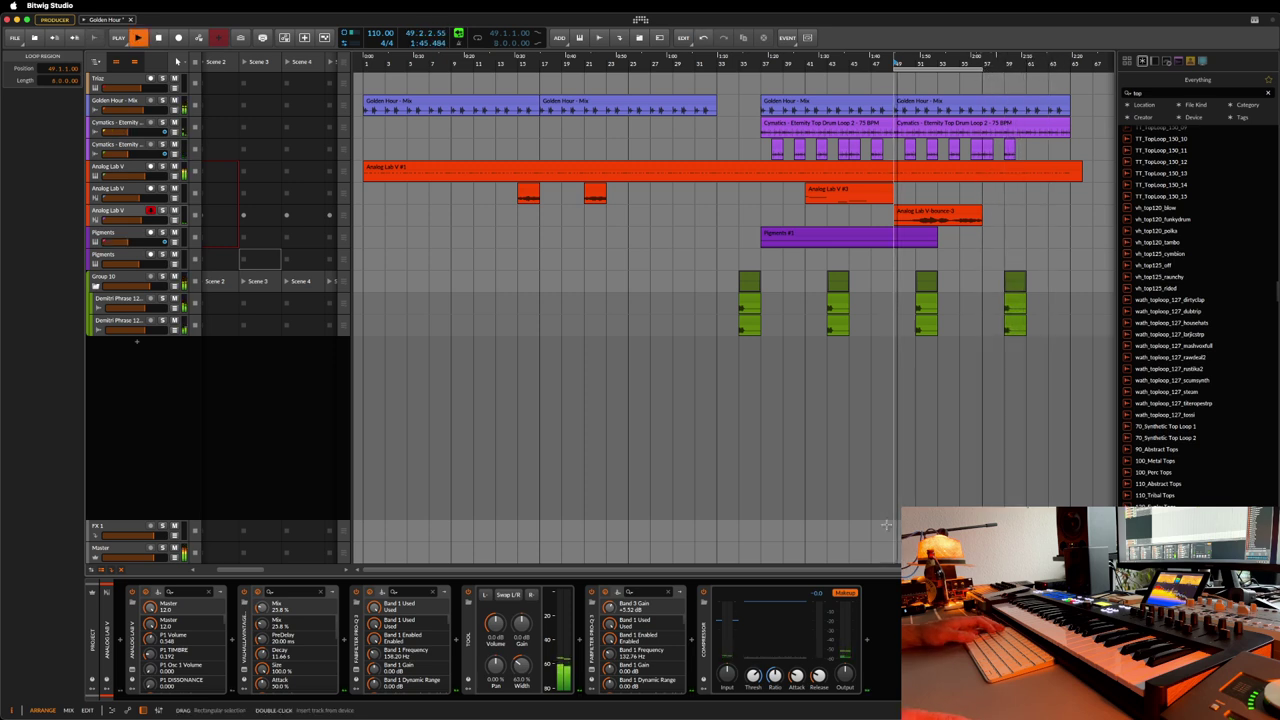
key(ctrl+s)
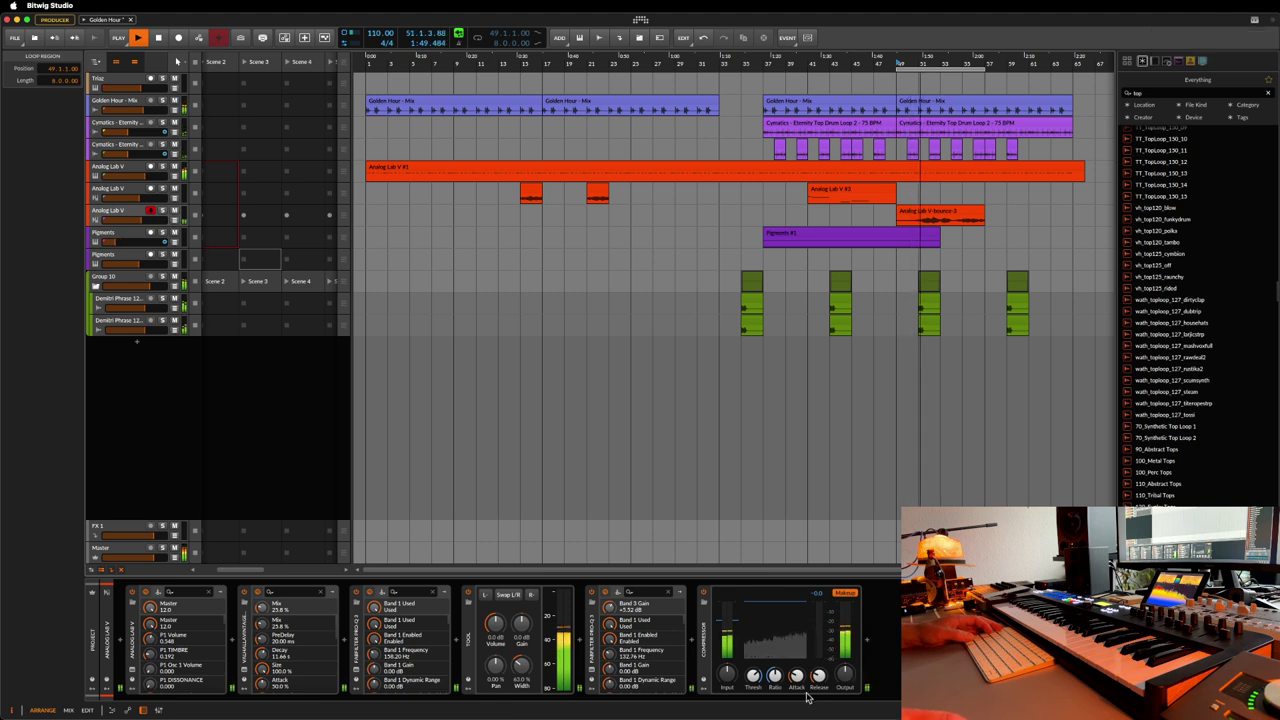
- Lower the threshold of the new Compressor to about -40 dB
drag(755, 677, 755, 688)
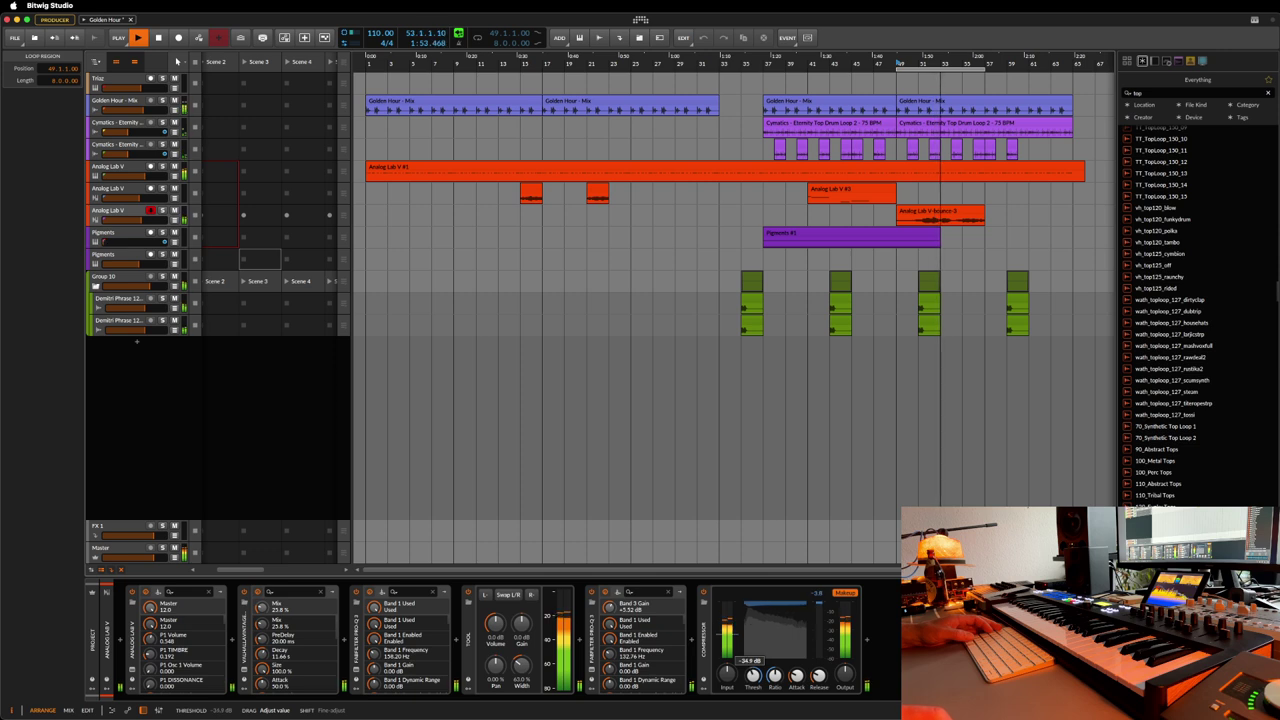
click(818, 676)
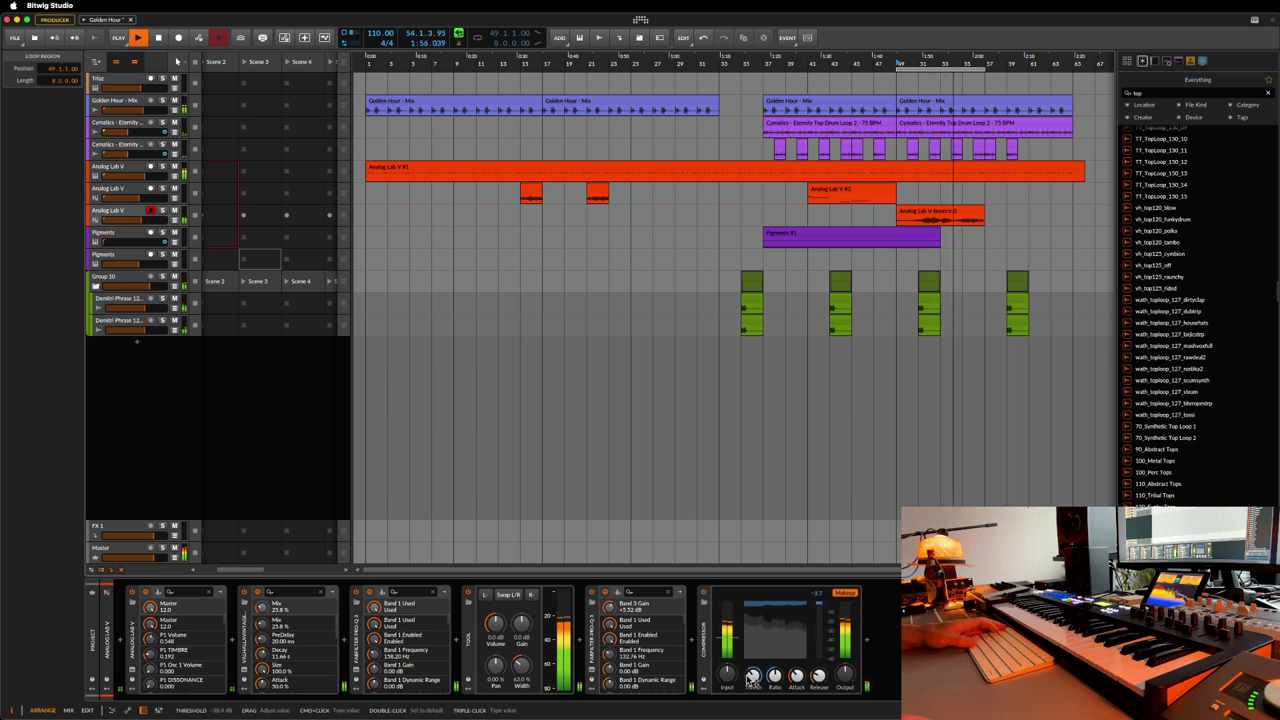
drag(755, 677, 755, 680)
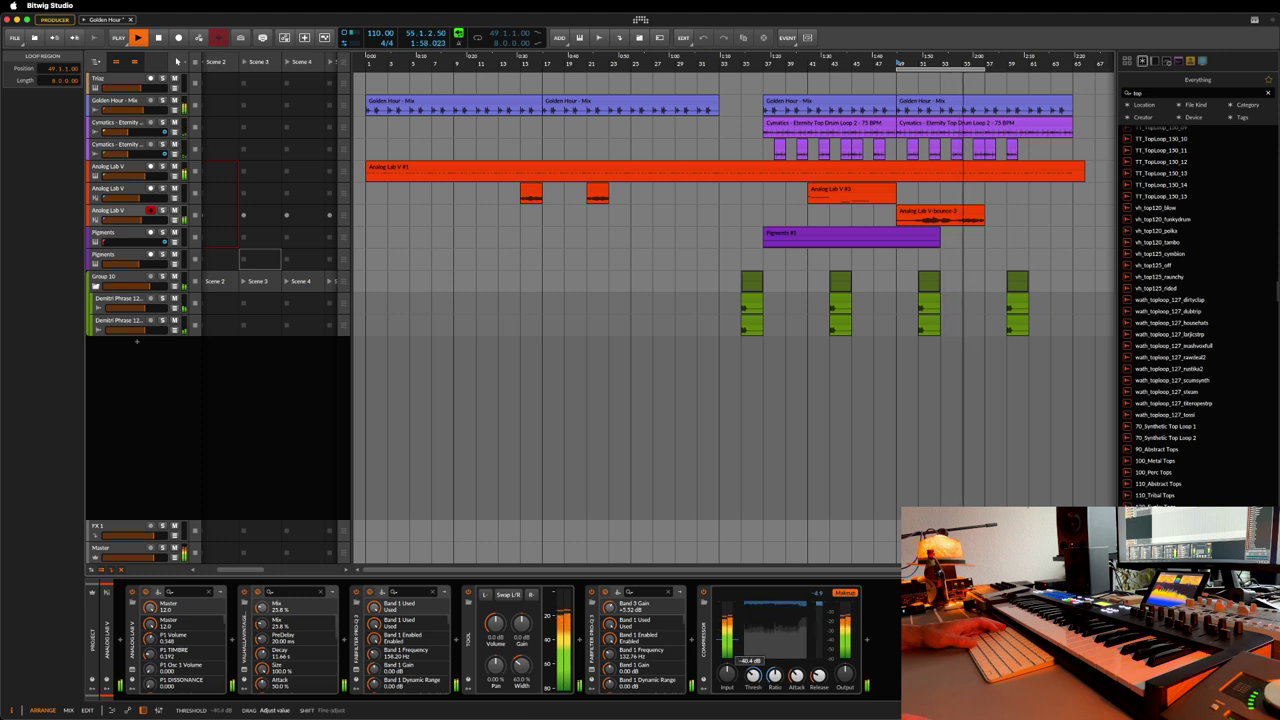
- Set the Compressor's ratio to about 2.2:1, play the passage and save the project
mouse_move(775, 675)
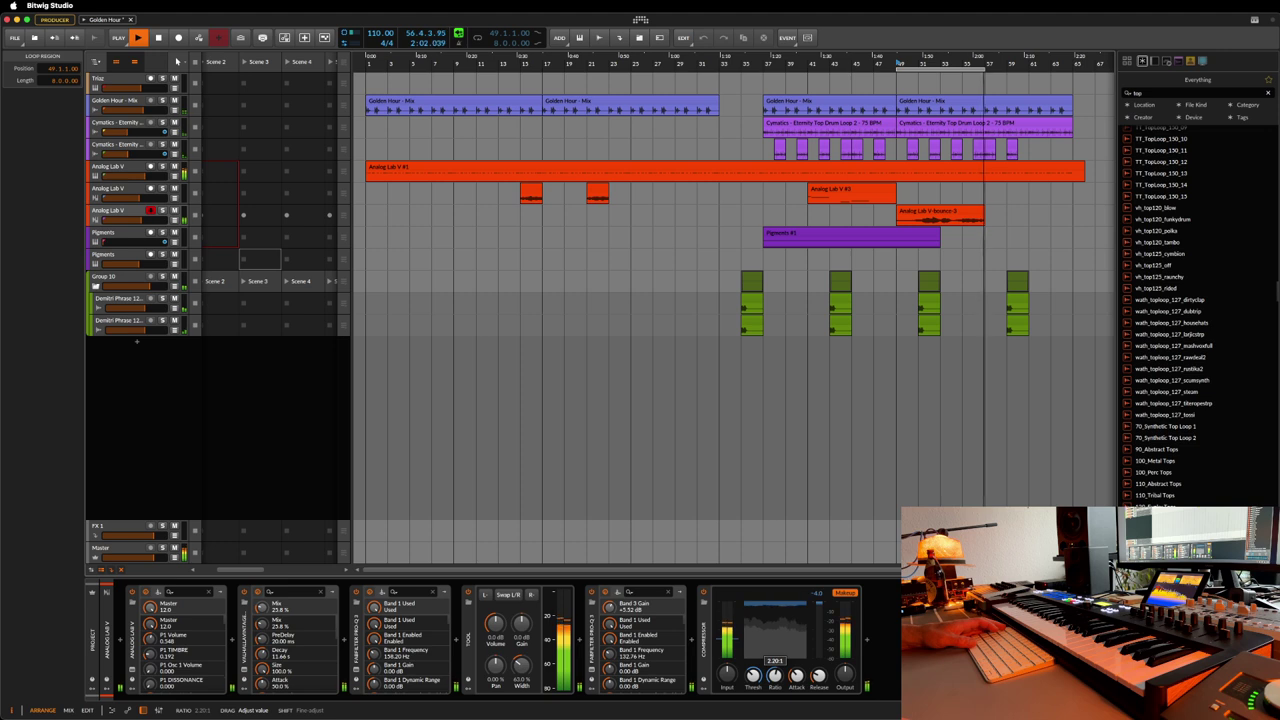
drag(775, 675, 772, 684)
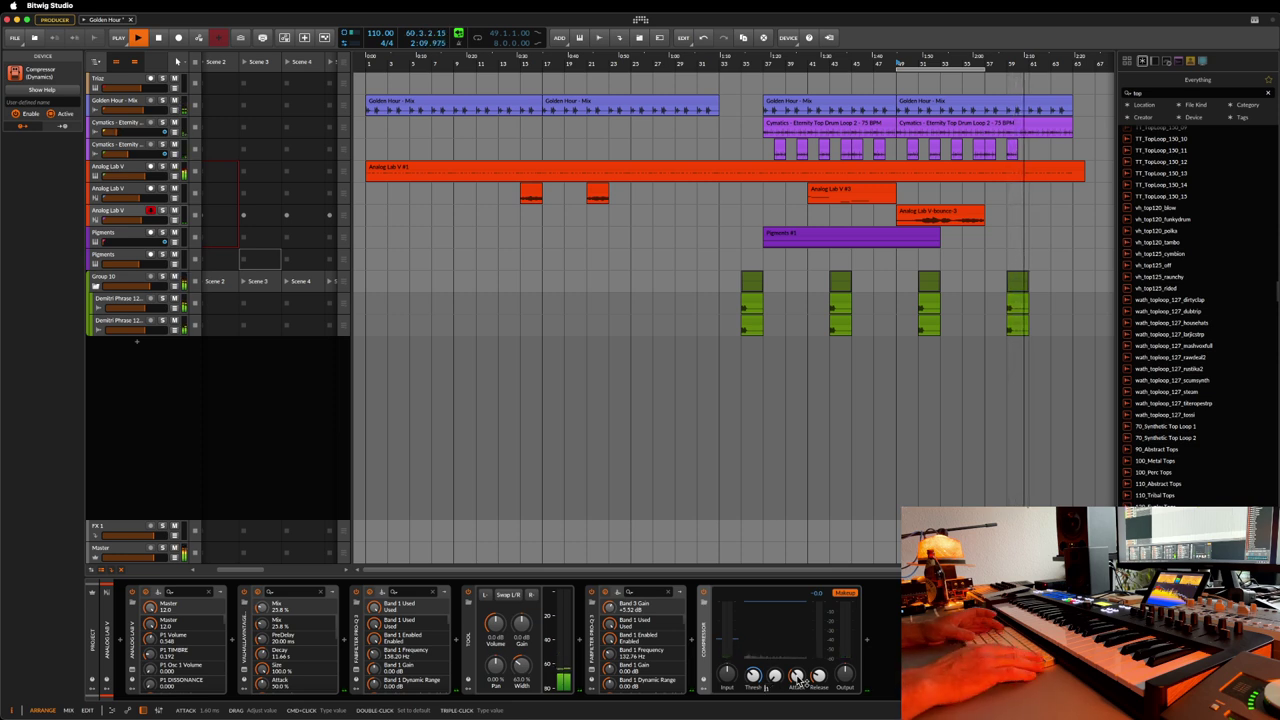
key(space)
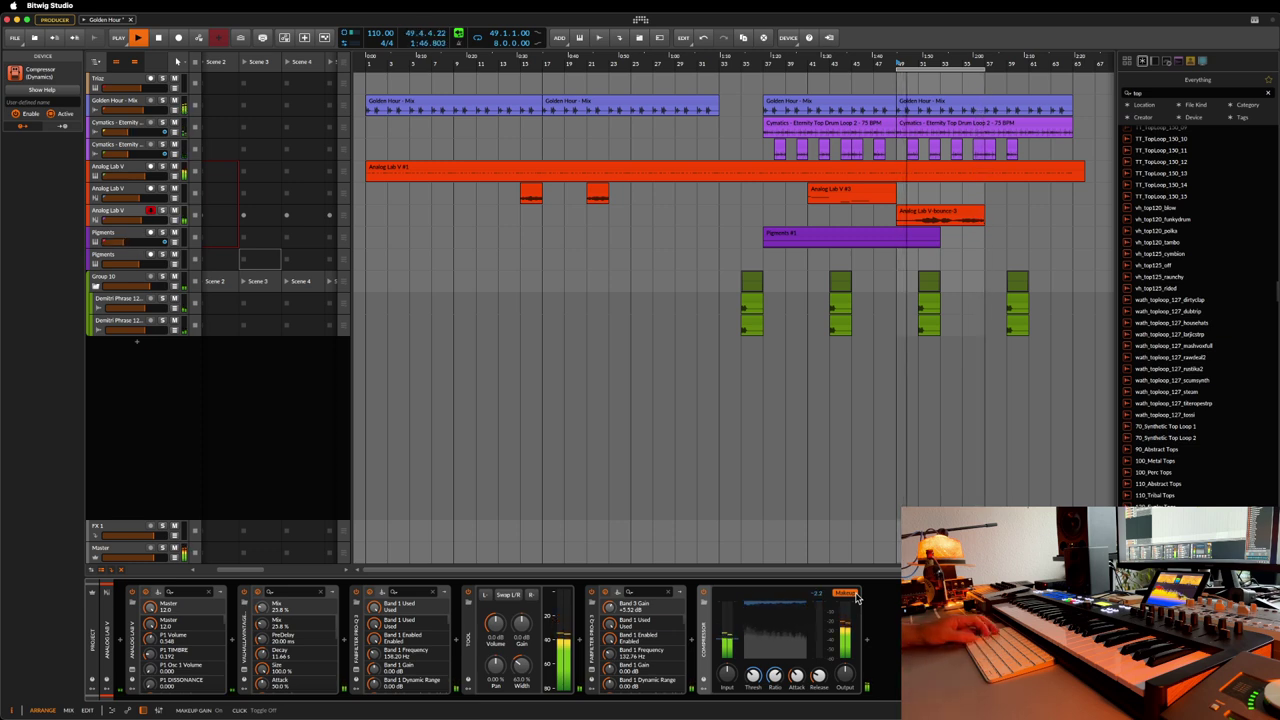
key(super+s)
- Combine the second and third Analog Lab V tracks into a group track and solo the group
click(130, 191)
shift+click(120, 215)
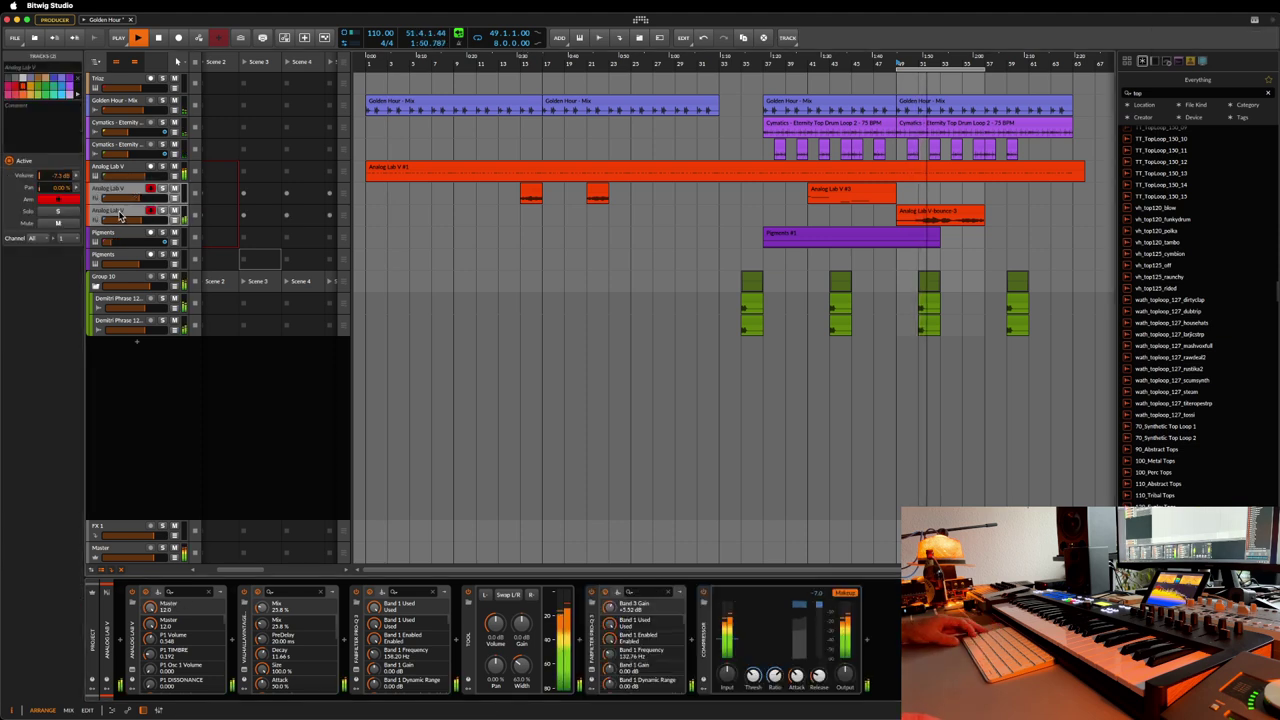
right_click(130, 191)
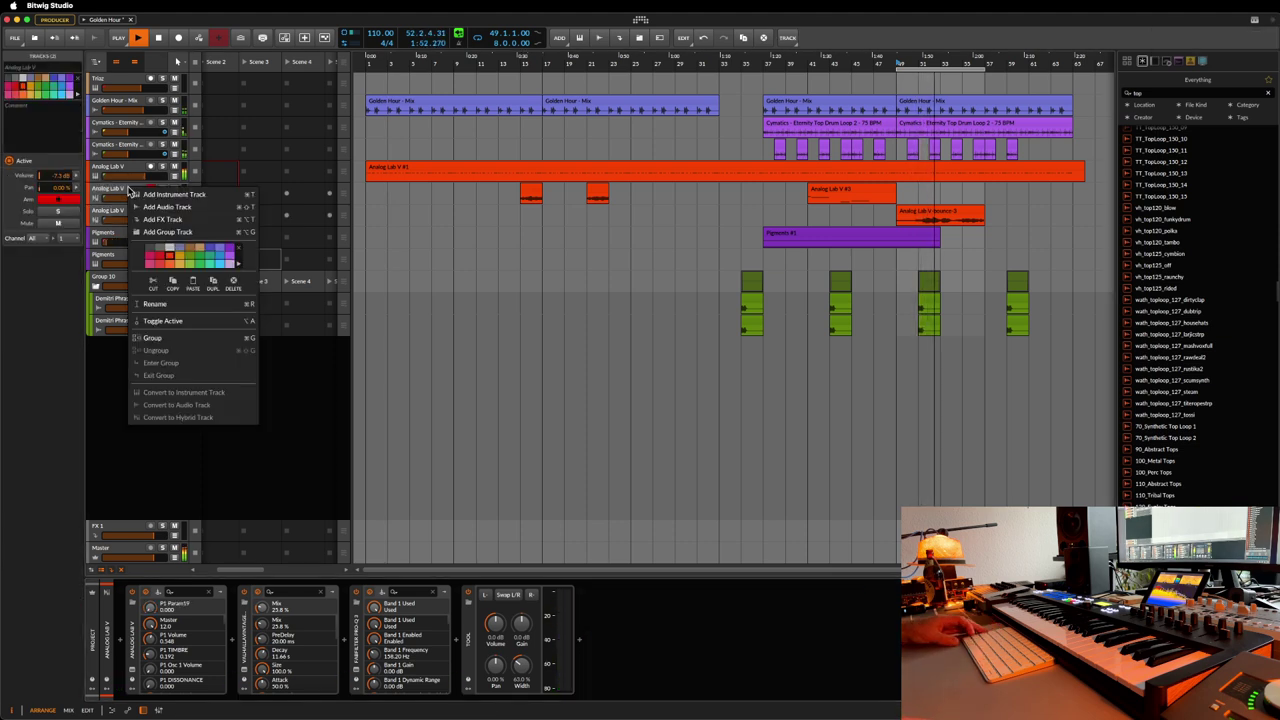
click(158, 339)
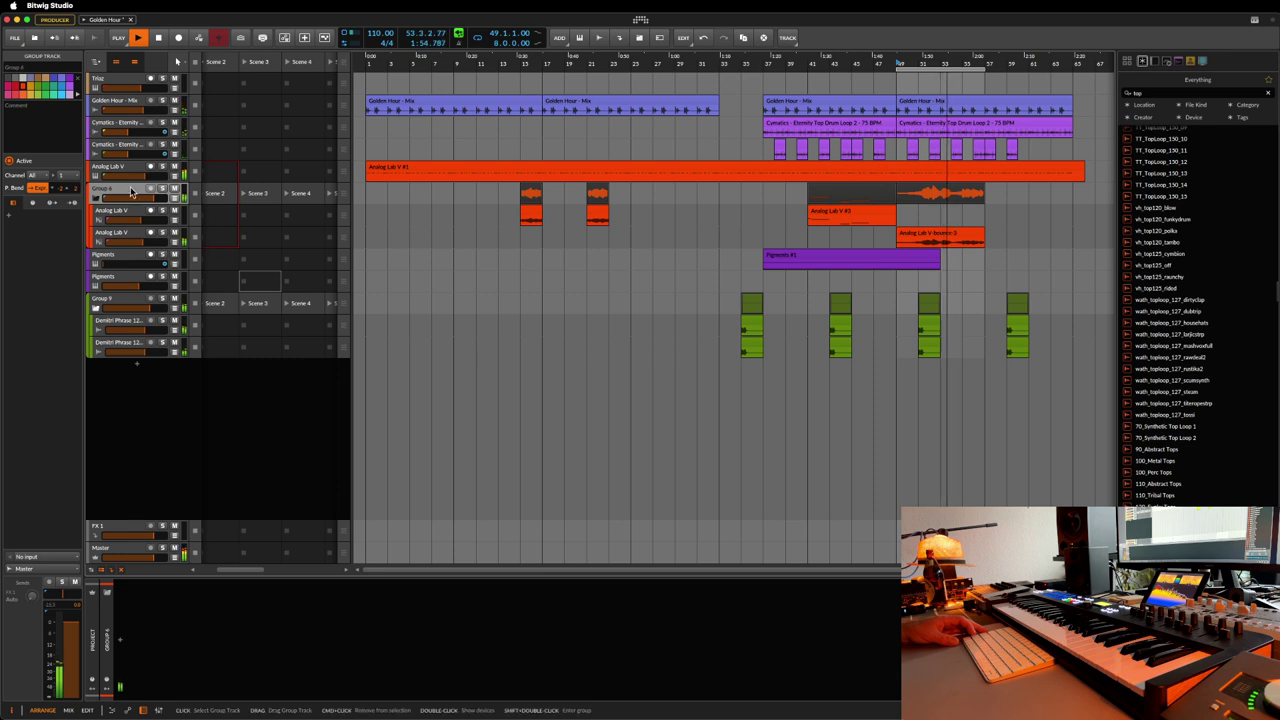
key(s)
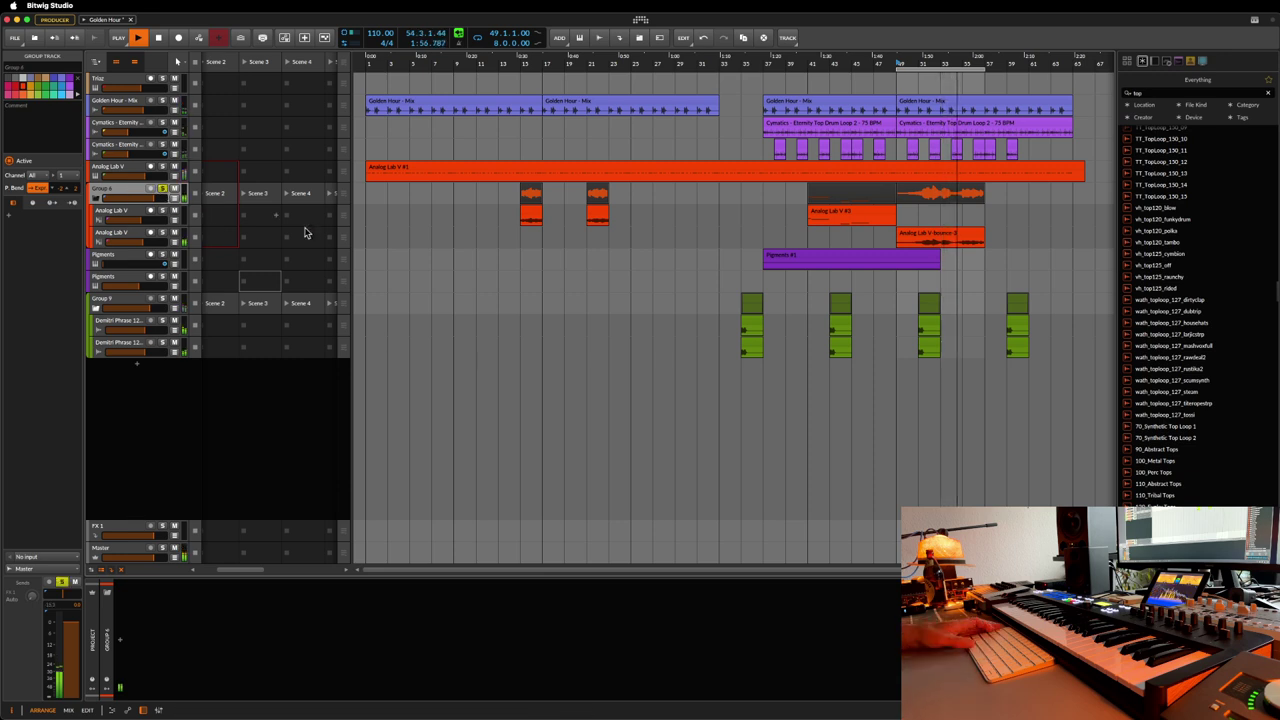
right_click(878, 213)
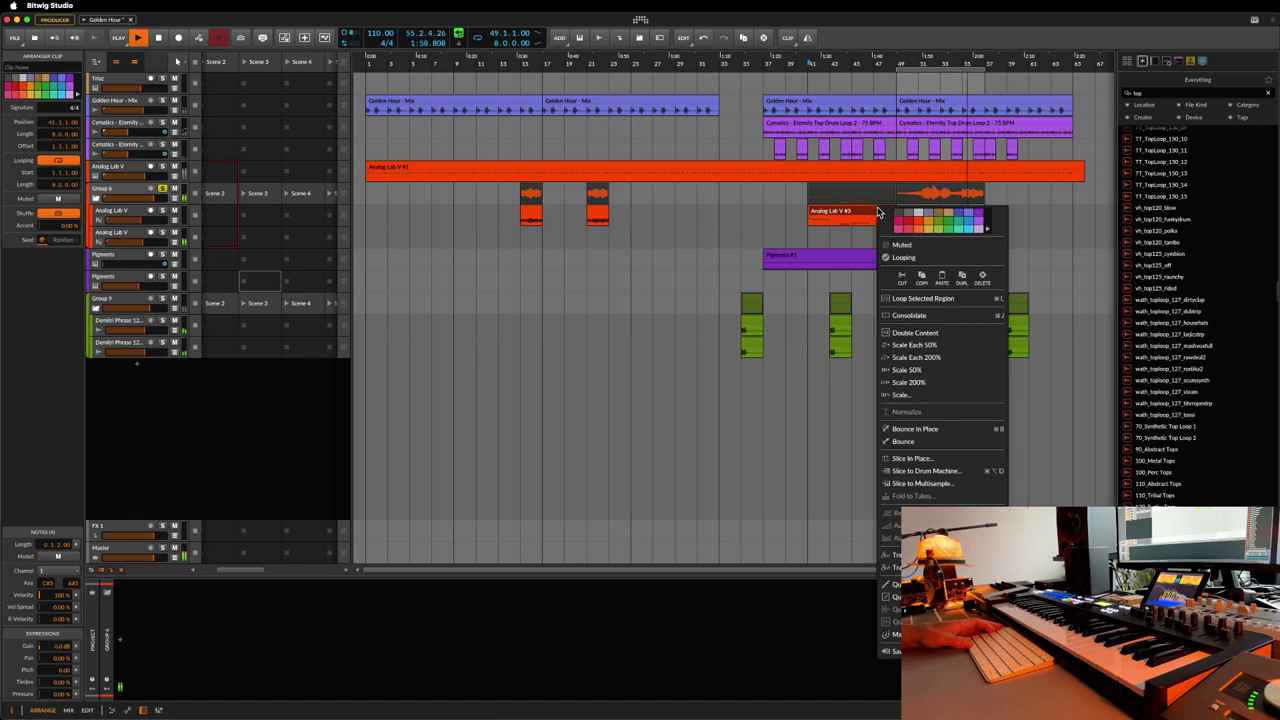
key(Escape)
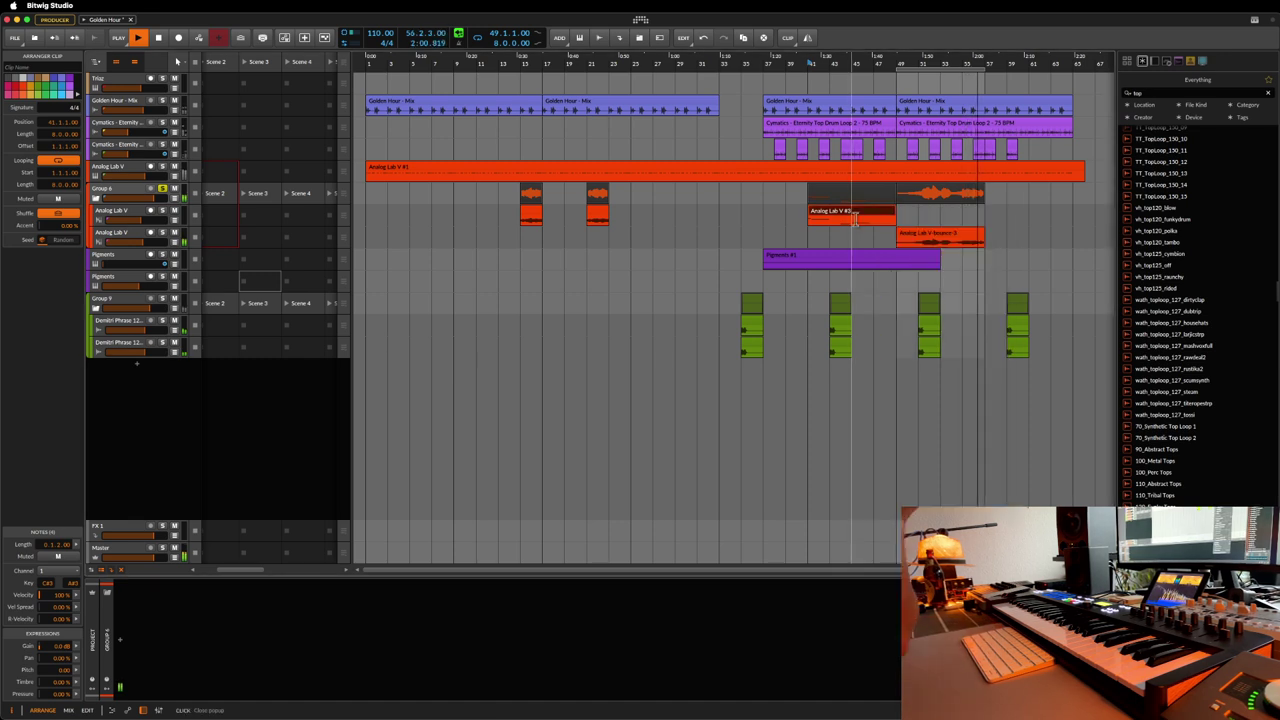
right_click(855, 218)
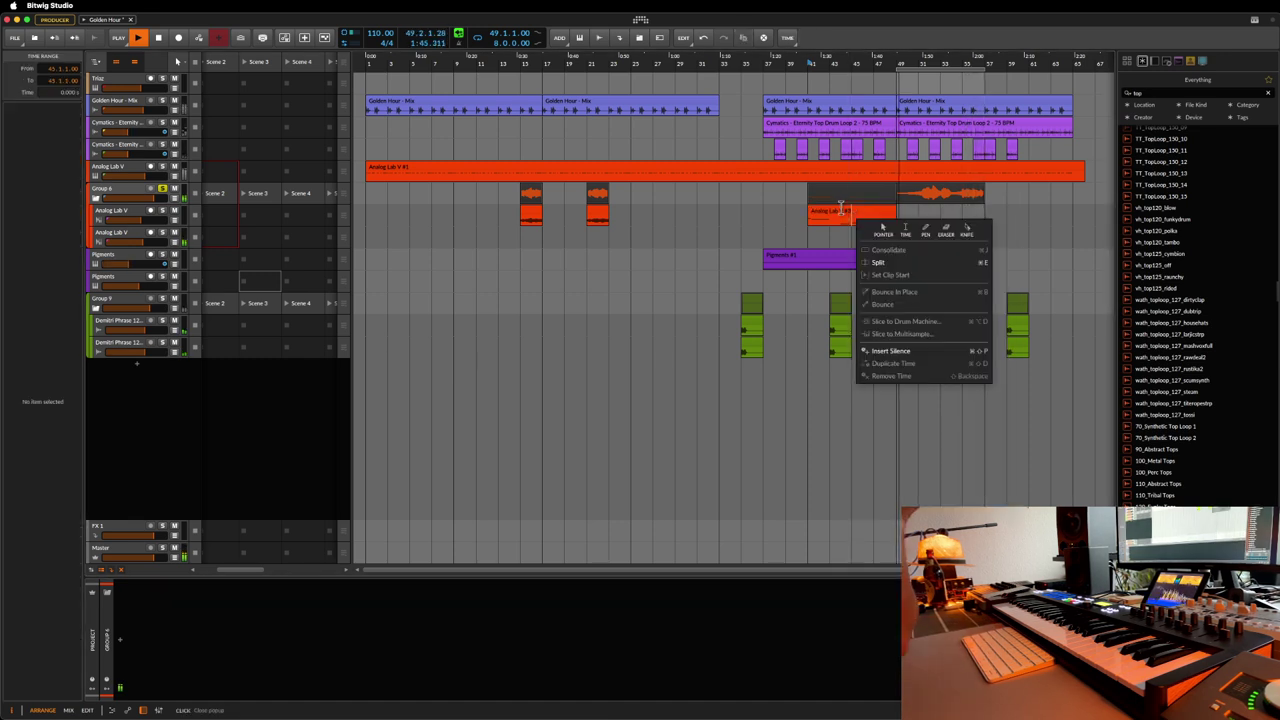
click(841, 210)
right_click(845, 215)
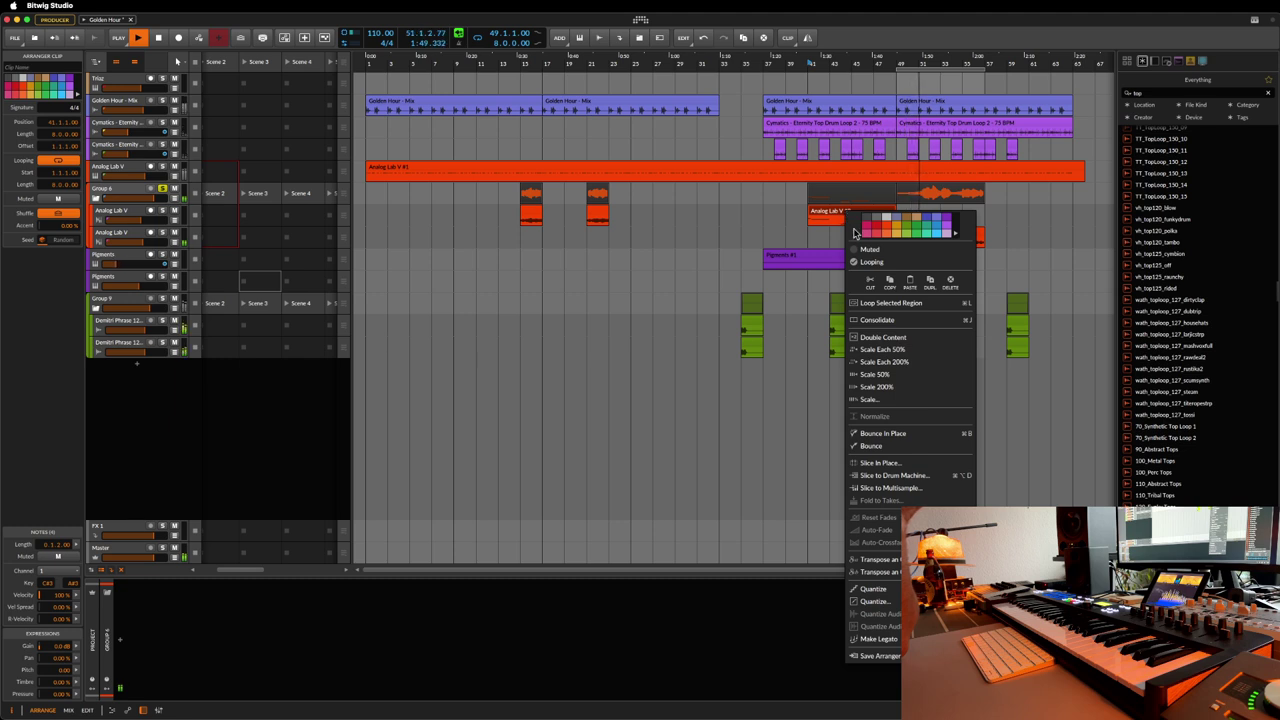
click(944, 446)
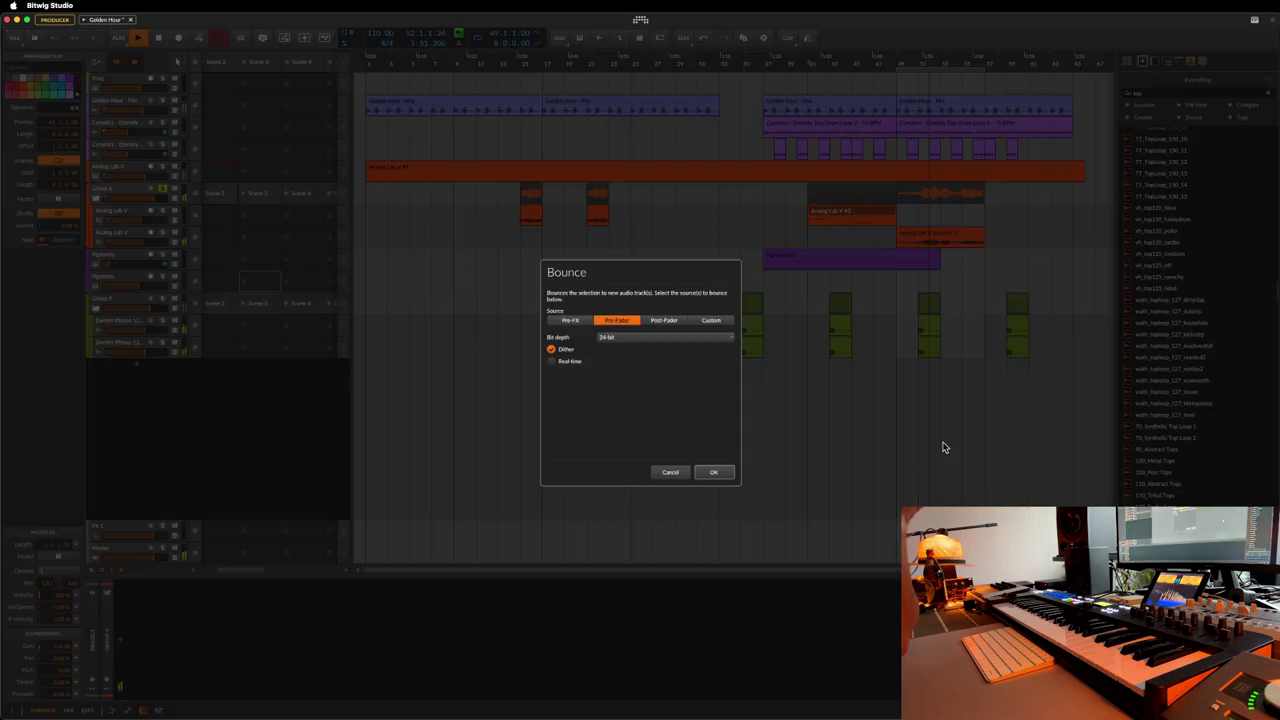
click(671, 472)
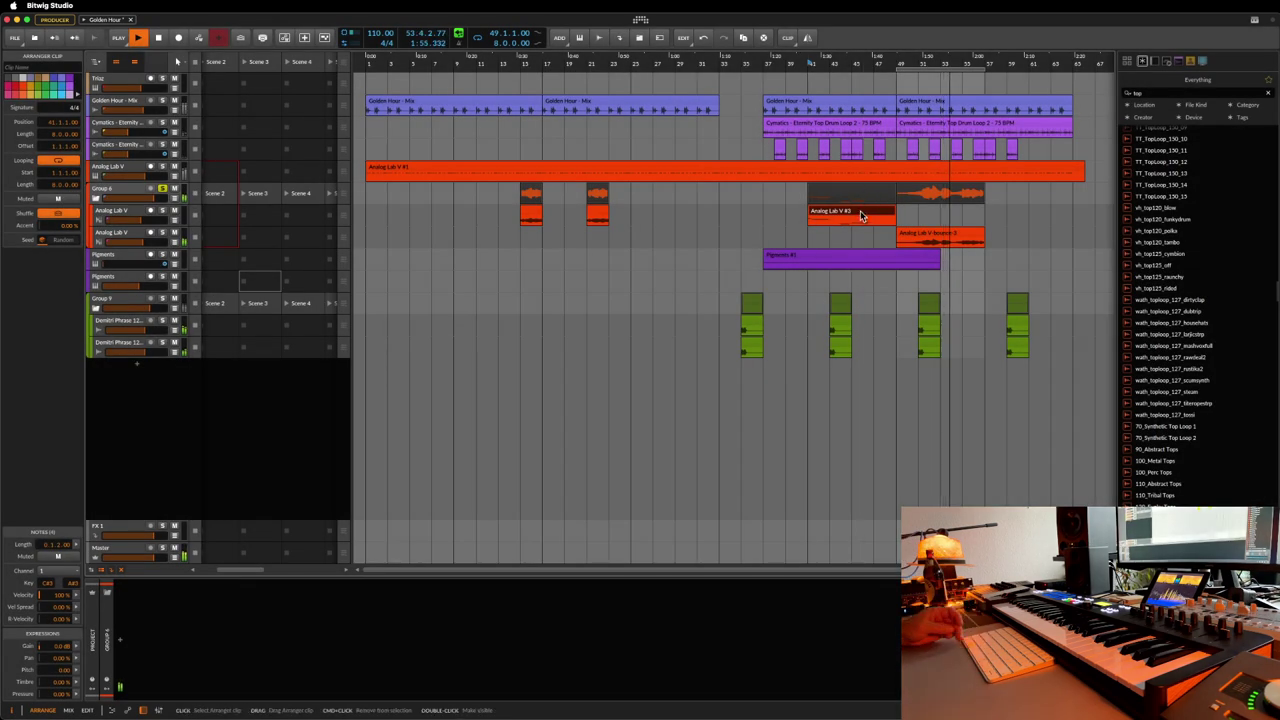
- Place a muted copy of the bar 41 Analog Lab V clip at bar 33, and bounce the bar 41 clip in place
mouse_move(856, 215)
mouse_down()
mouse_move(766, 220)
mouse_move(853, 215)
mouse_up()
right_click(768, 213)
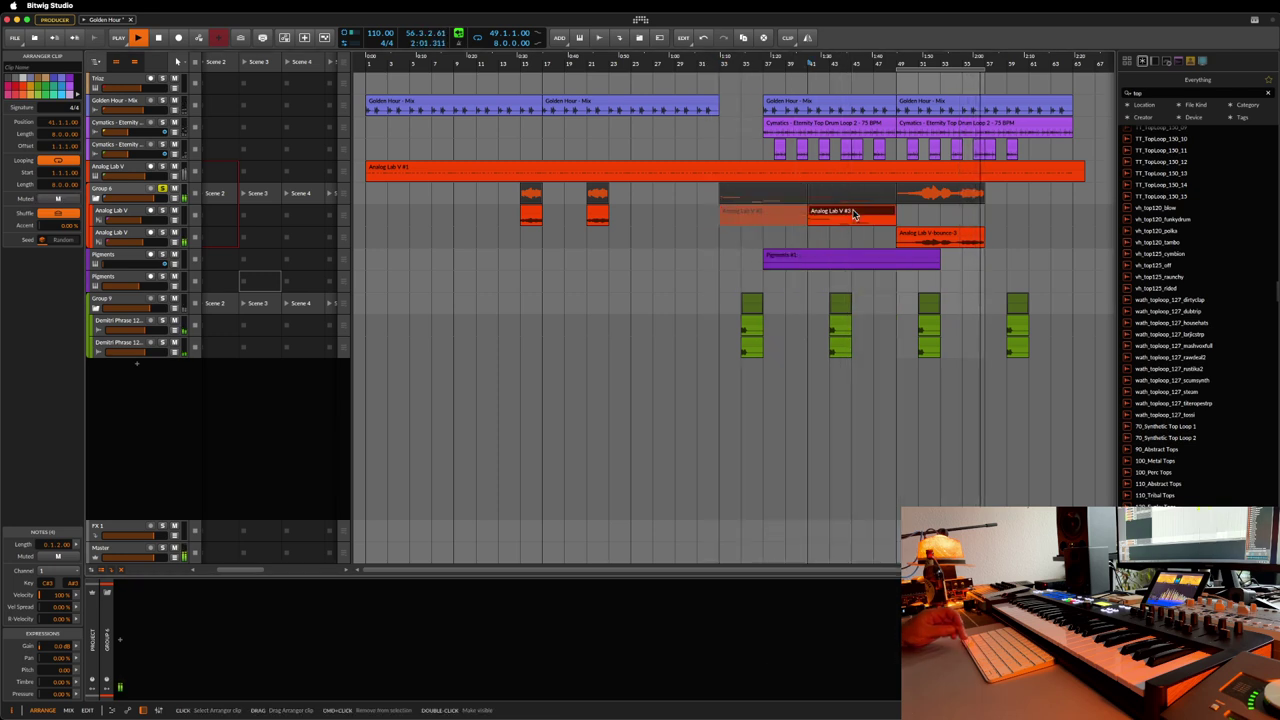
right_click(853, 215)
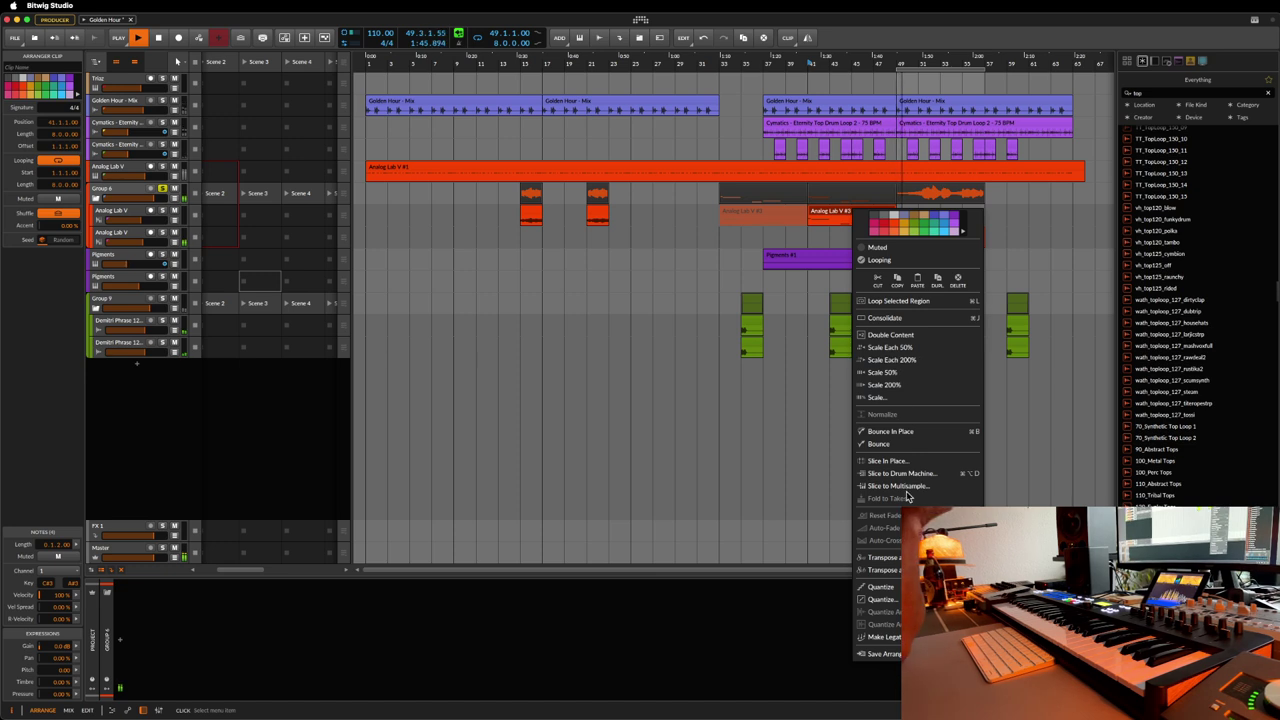
click(890, 431)
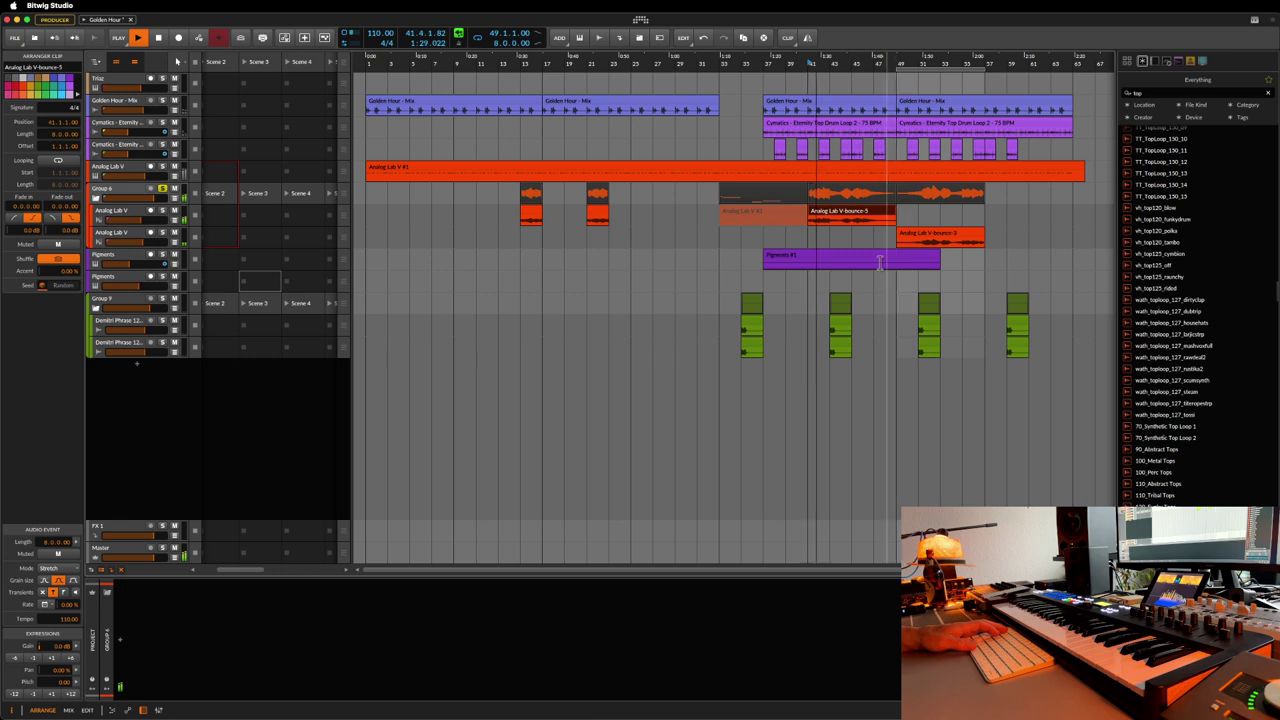
- Add the UAD Fairchild 670 Legacy from the favourite audio effects to the group holding the two Analog Lab V tracks
click(130, 191)
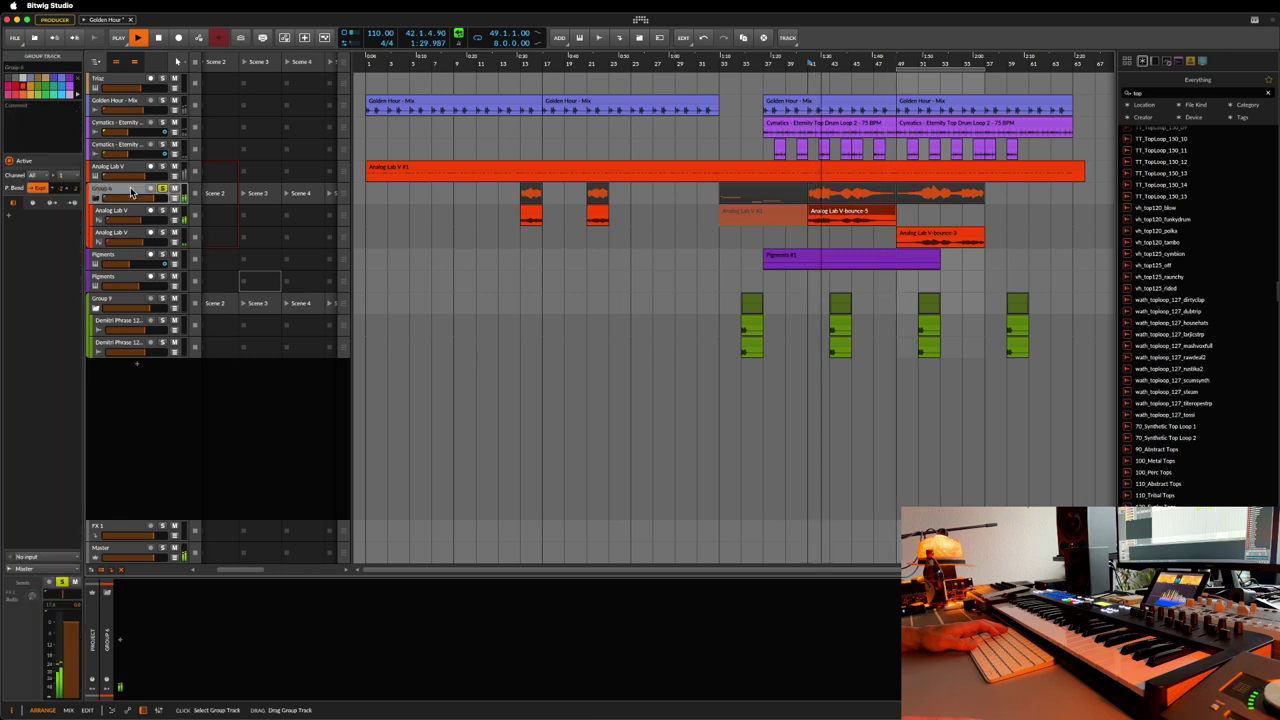
click(119, 645)
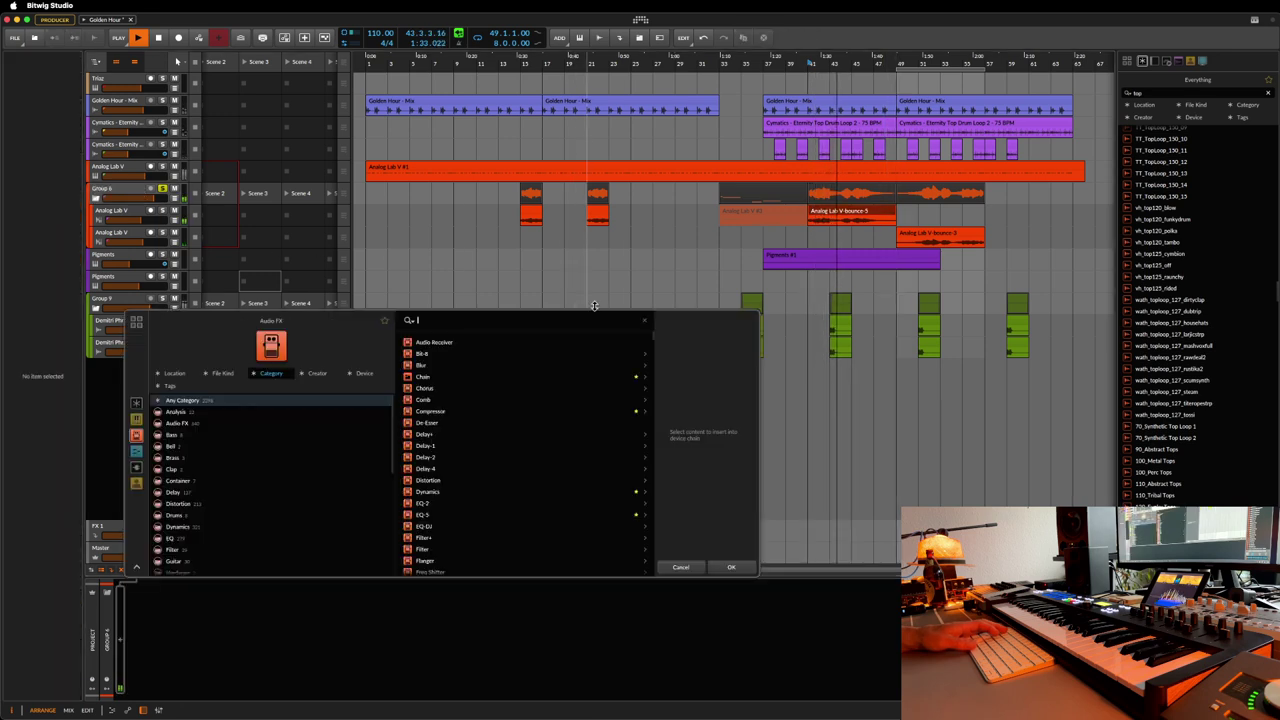
click(520, 318)
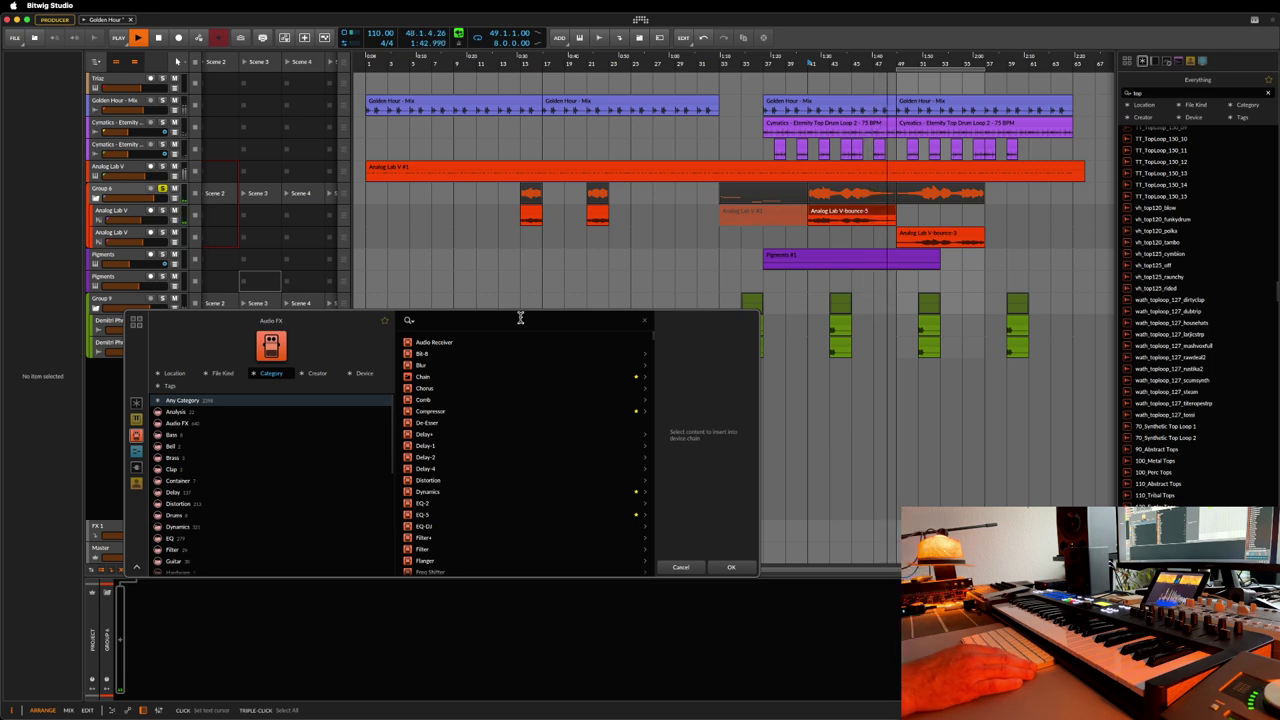
click(383, 321)
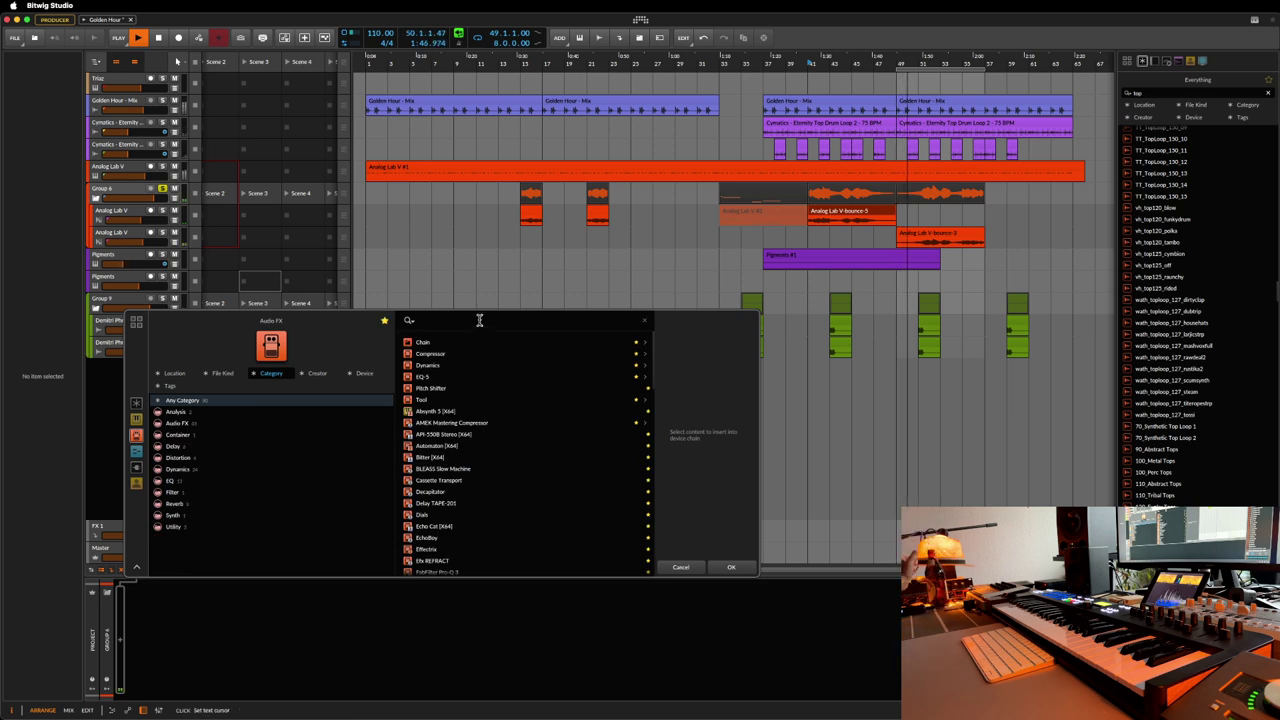
text(uad)
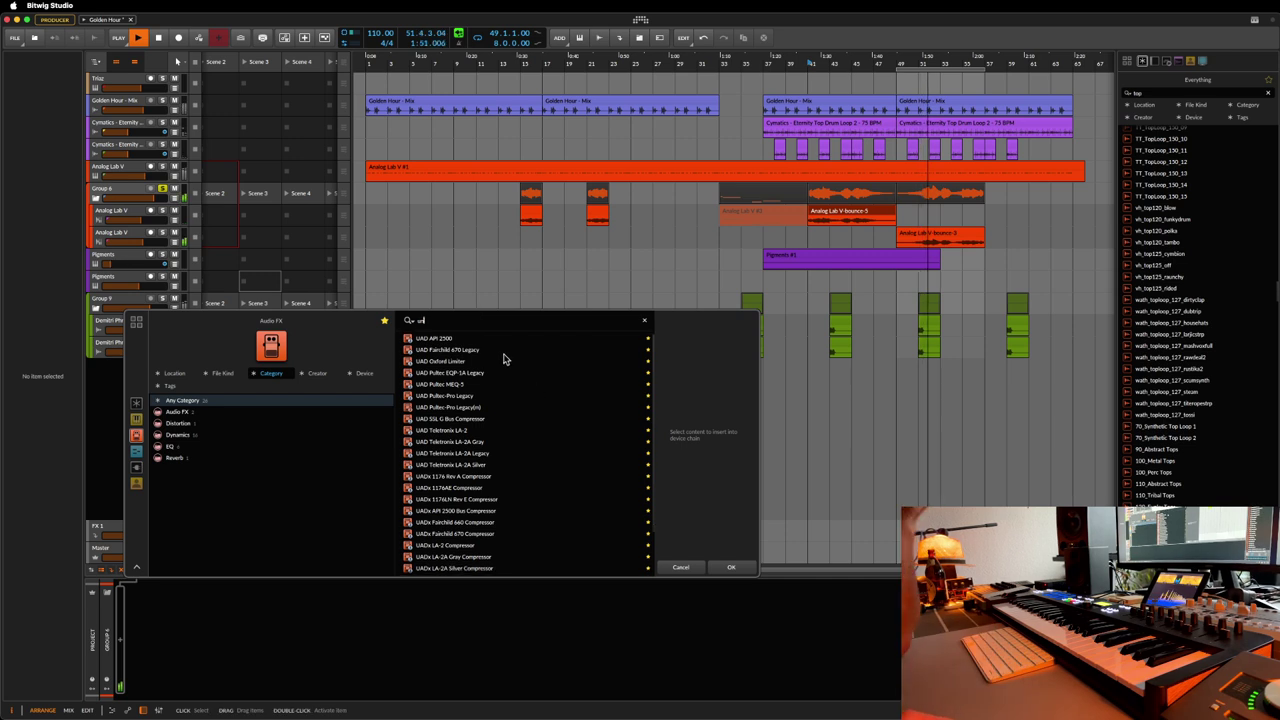
click(480, 354)
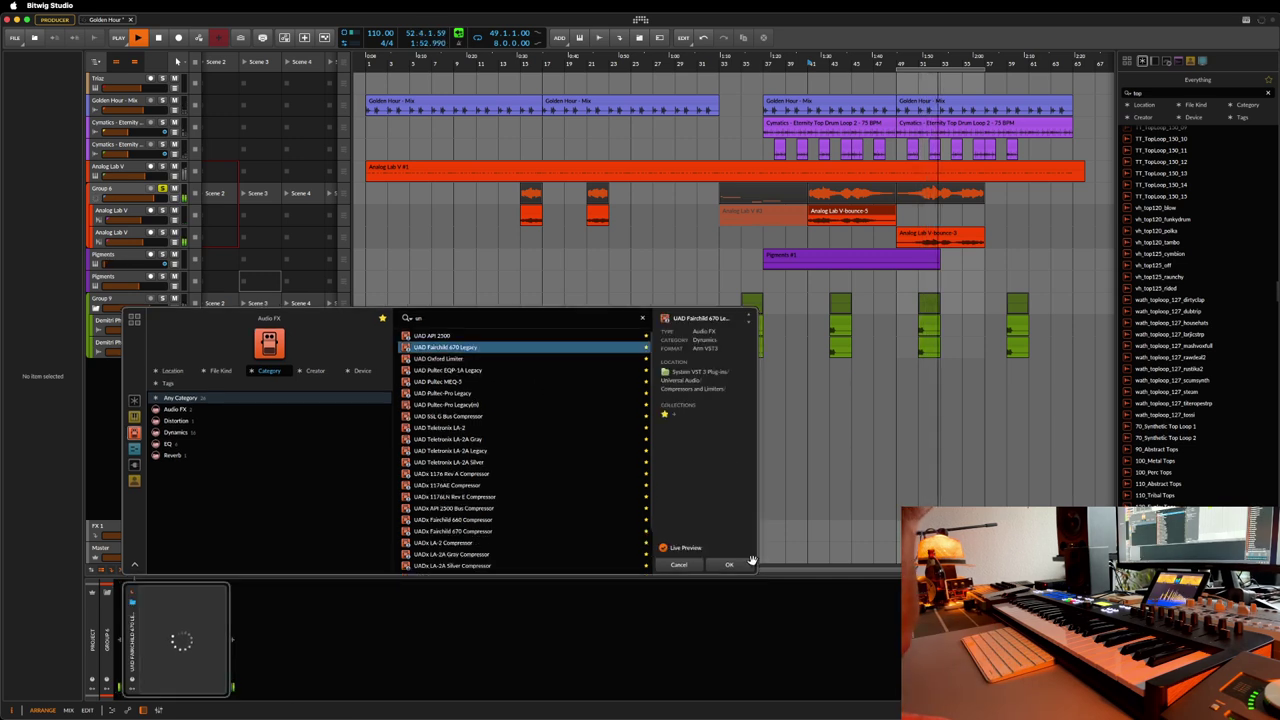
click(729, 565)
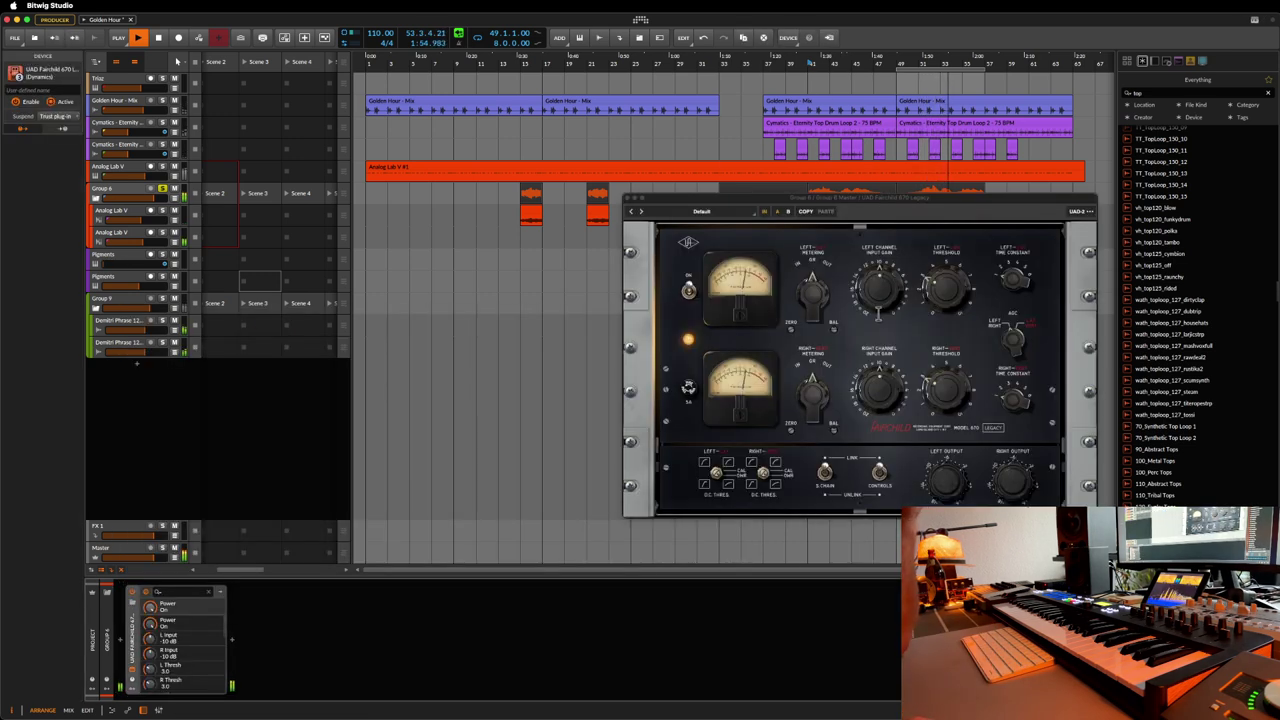
- Set the Fairchild 670's left threshold to 2.8 and its left output to -6.0 dB
drag(946, 387, 948, 399)
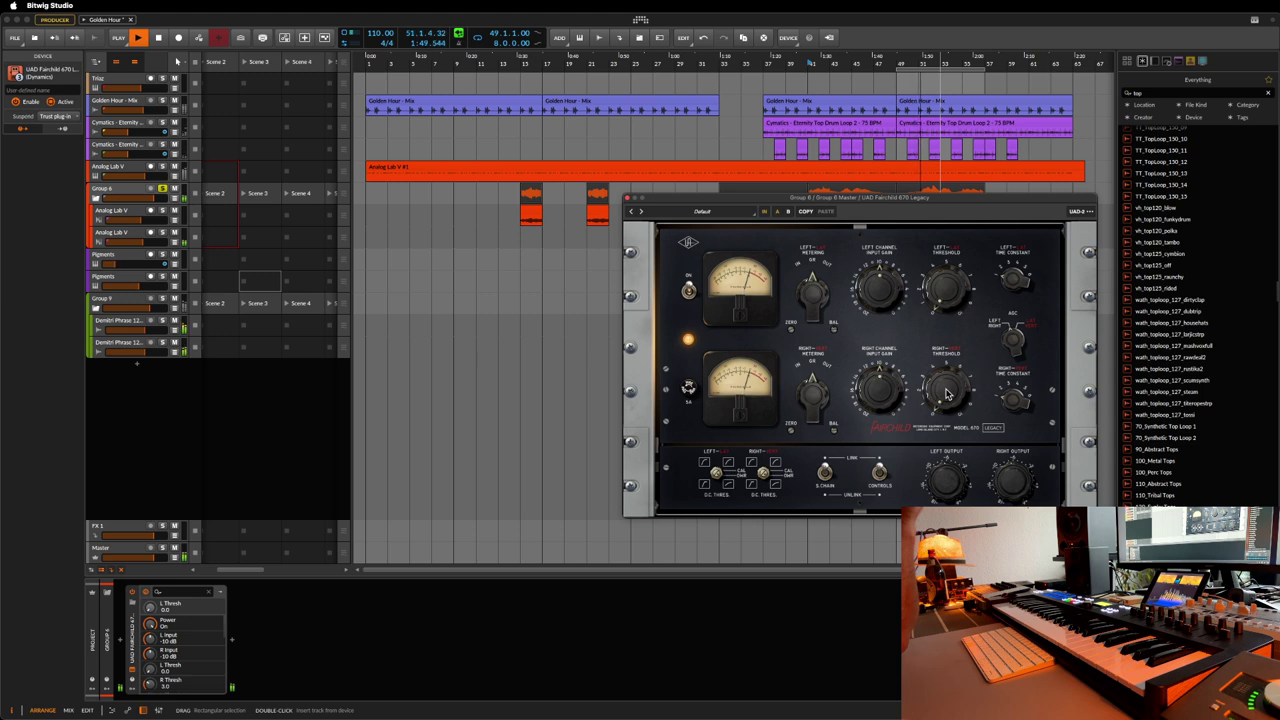
drag(822, 203, 736, 268)
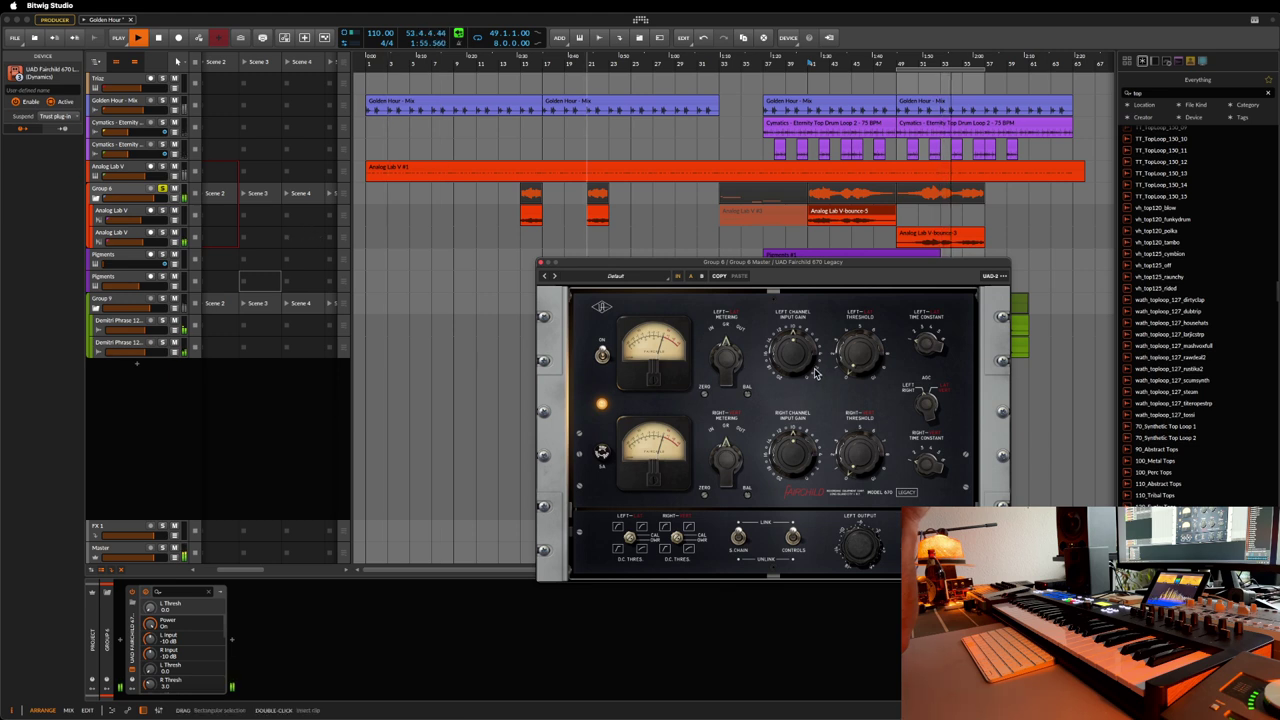
drag(800, 365, 785, 295)
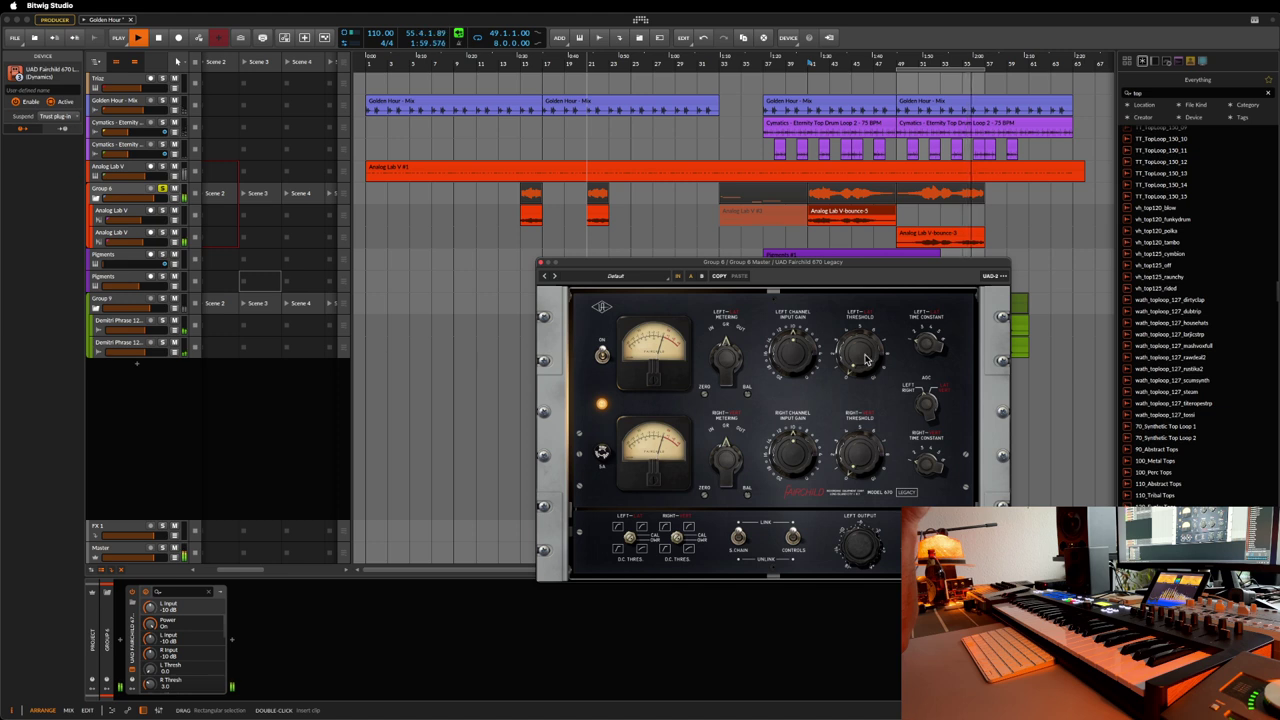
drag(855, 327, 867, 366)
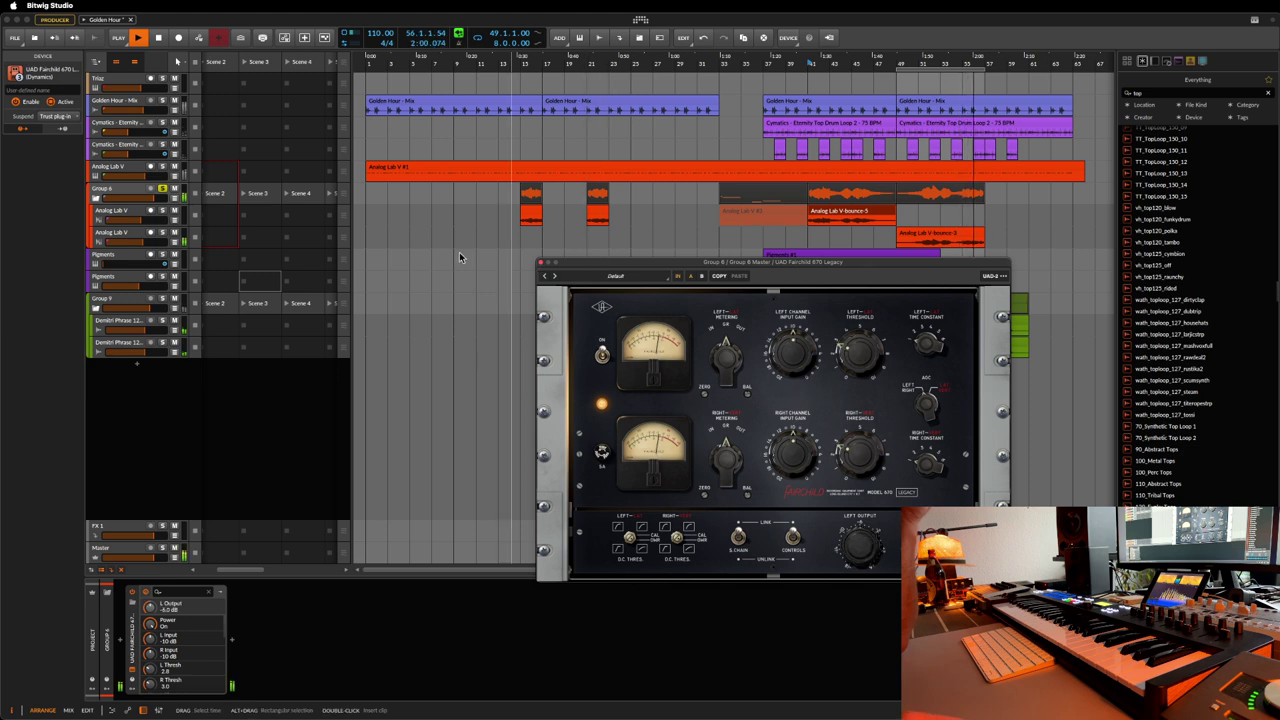
- Unsolo the Analog Lab V group and extend the loop region to start at bar 41 with a length of 16 bars
click(161, 191)
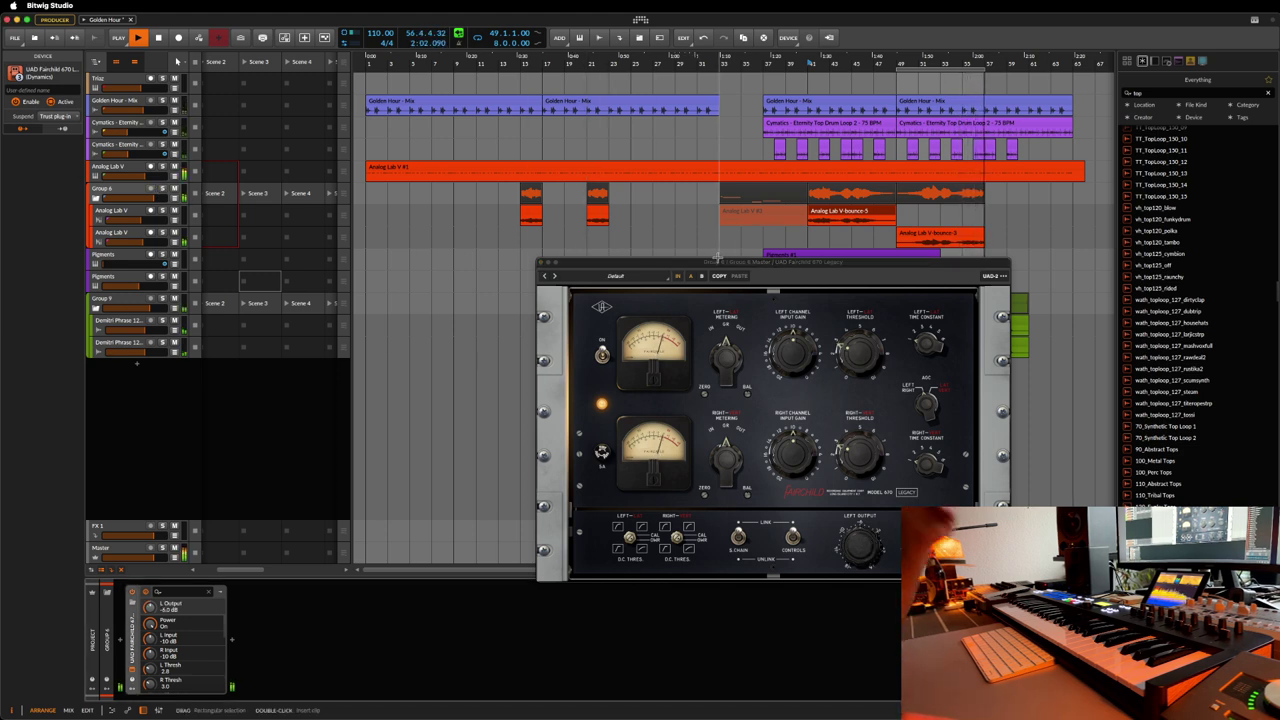
key(super+s)
drag(687, 262, 369, 246)
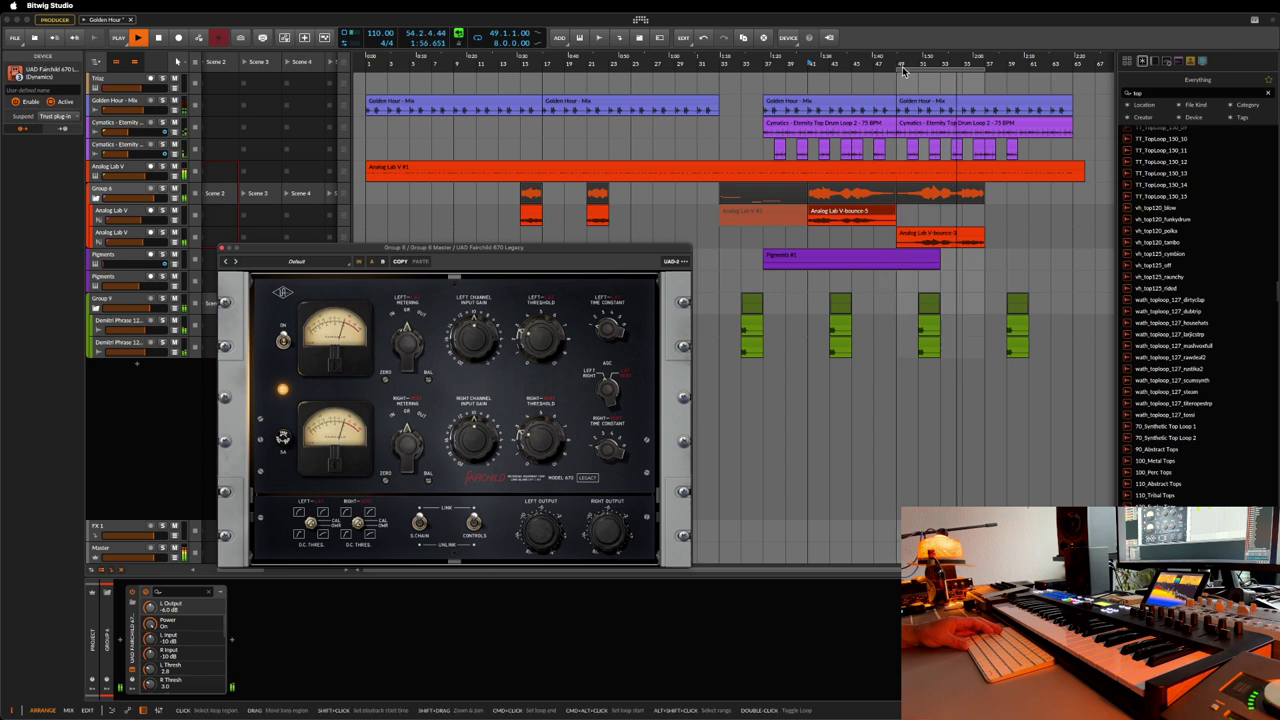
drag(903, 73, 812, 77)
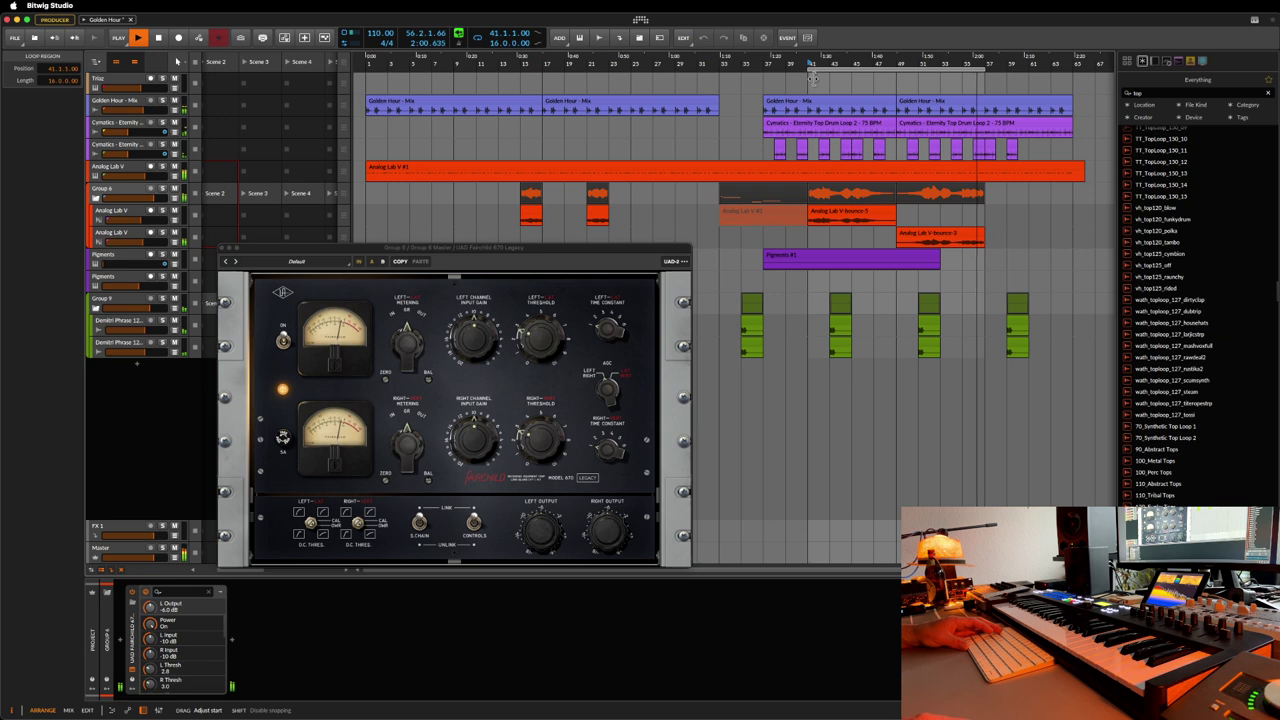
key(ctrl+s)
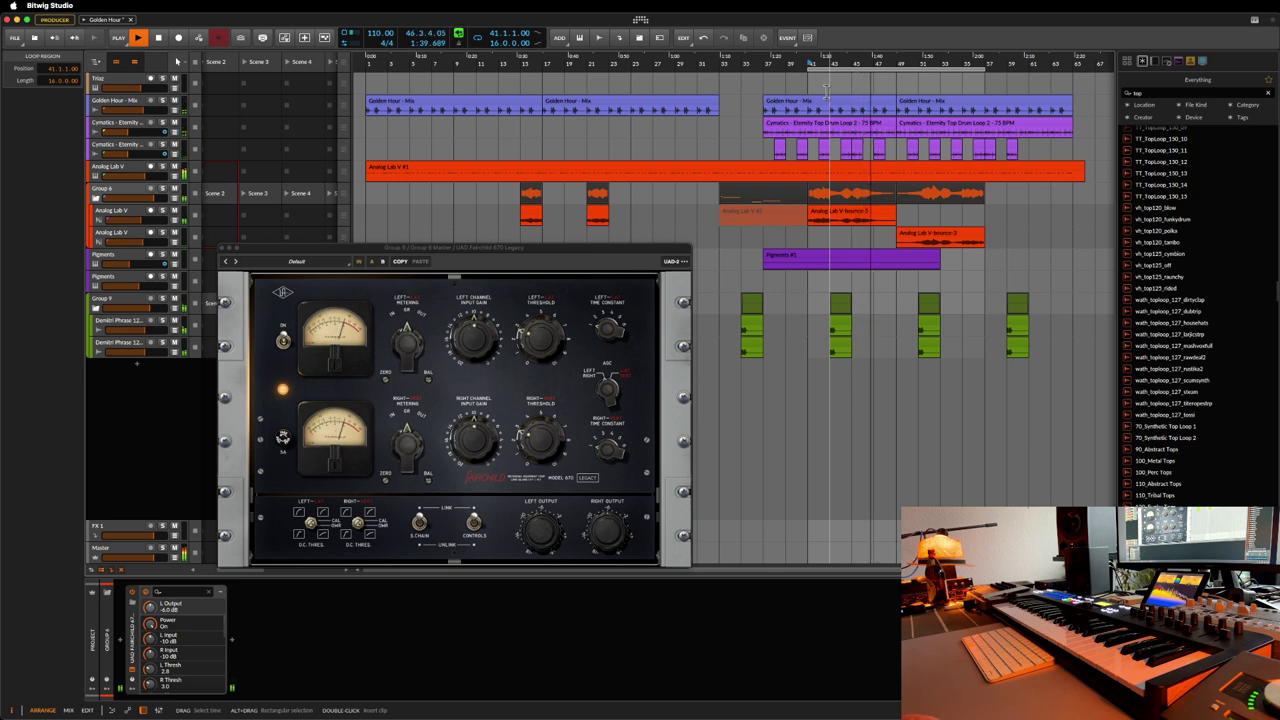
- Close the Fairchild 670 window, stop playback and save the project
click(221, 248)
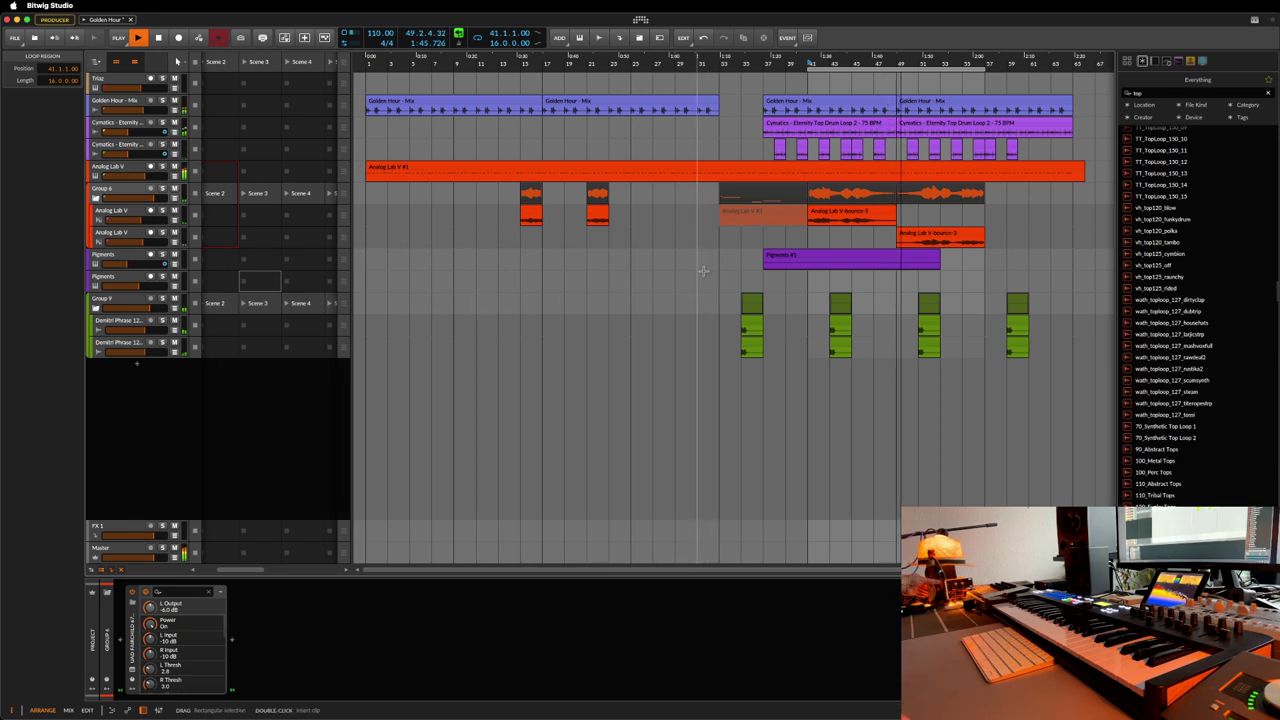
click(159, 38)
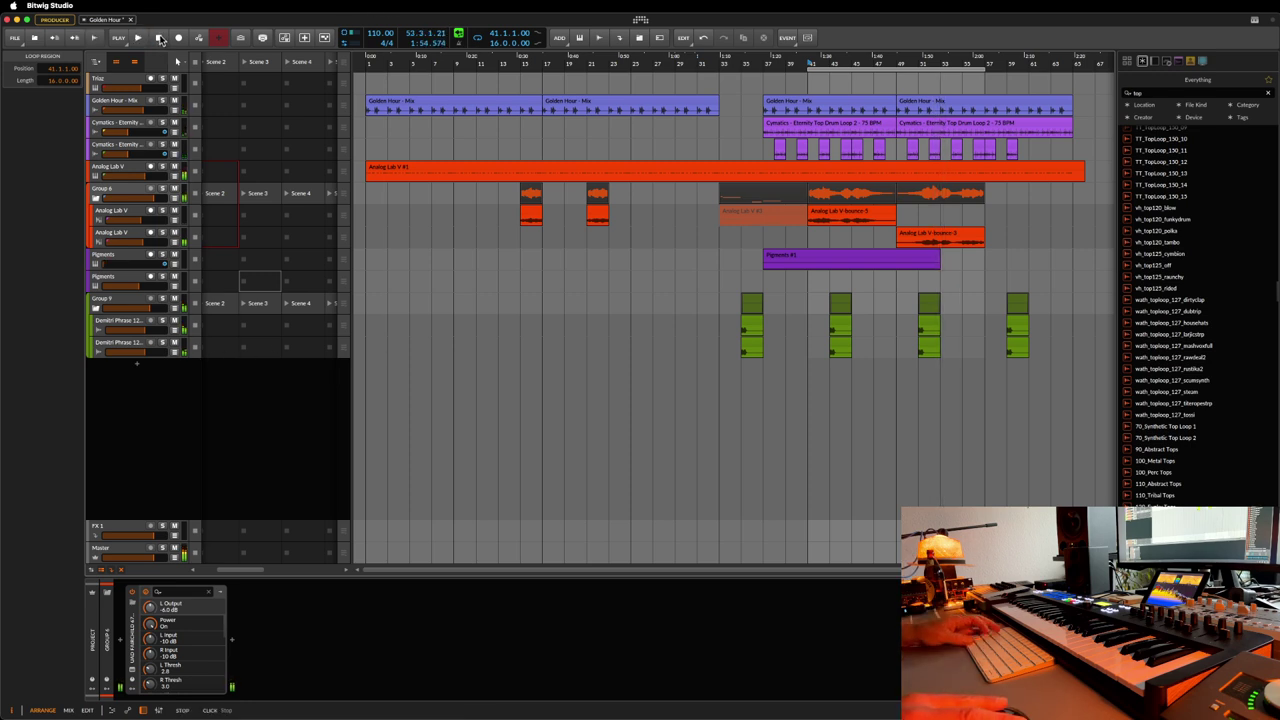
key(super+s)
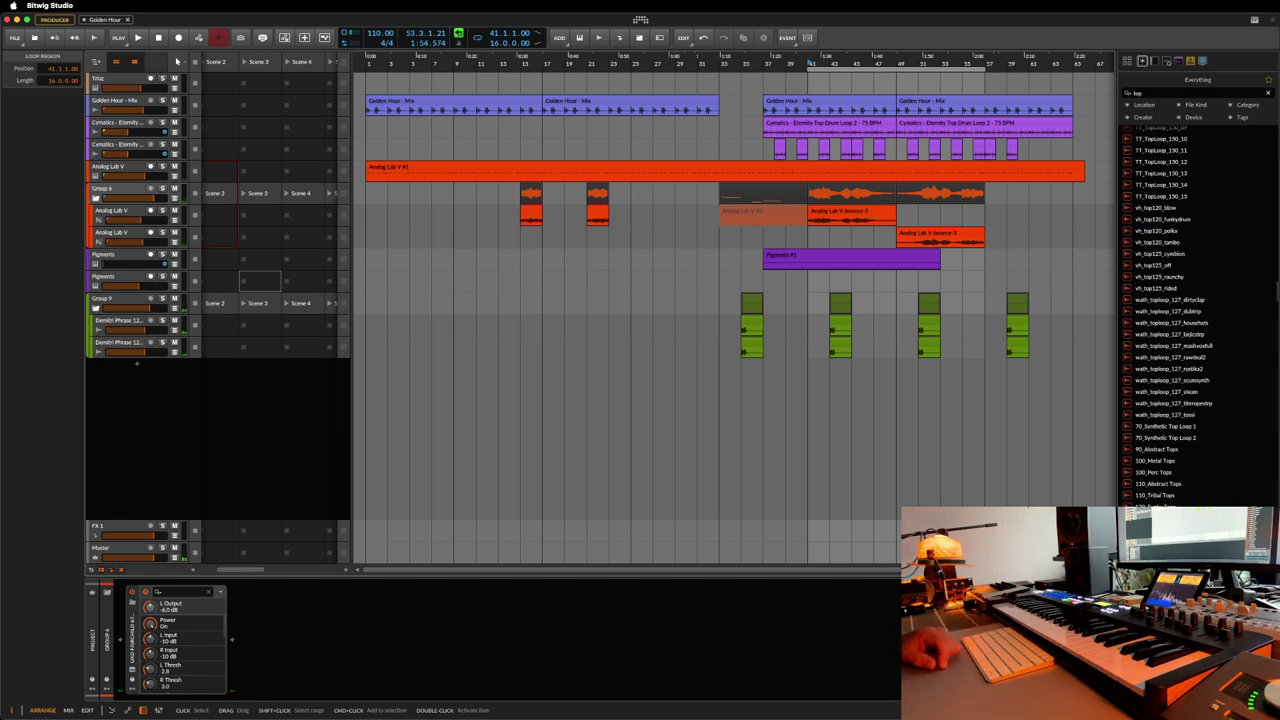
- Switch to Safari and open facebook.com in a new window
mouse_move(1000, 716)
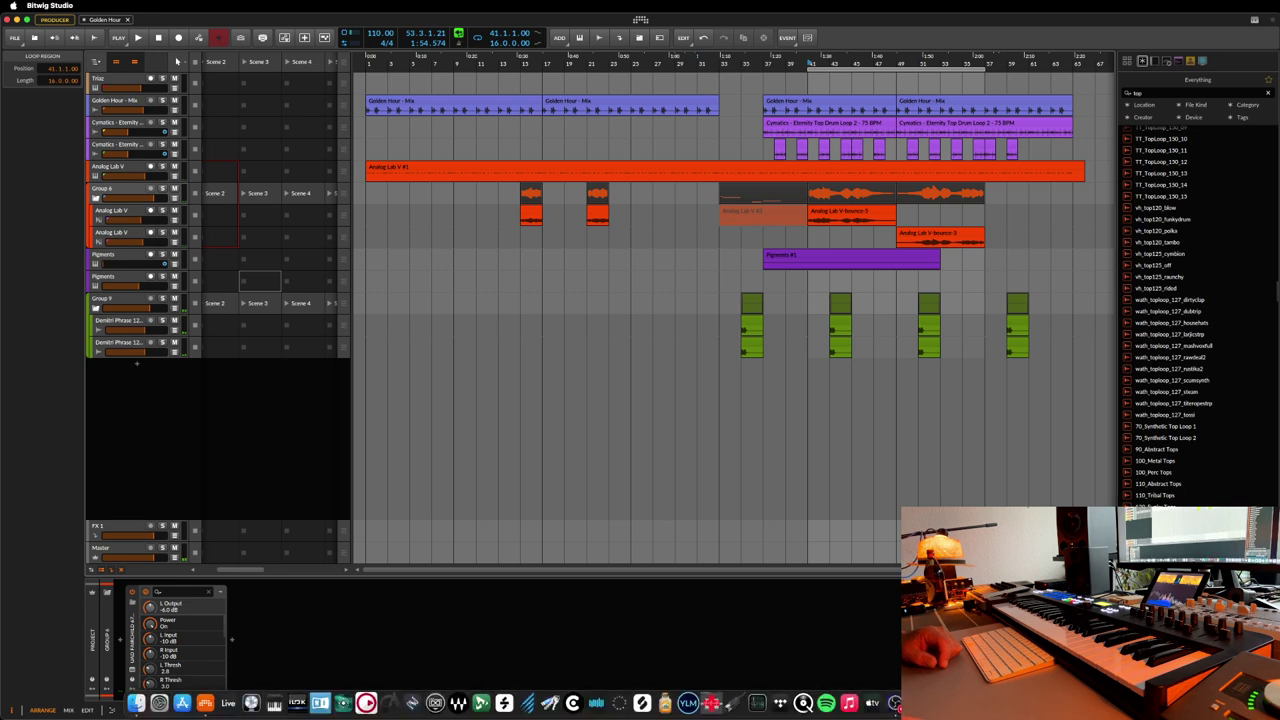
key(super+Tab)
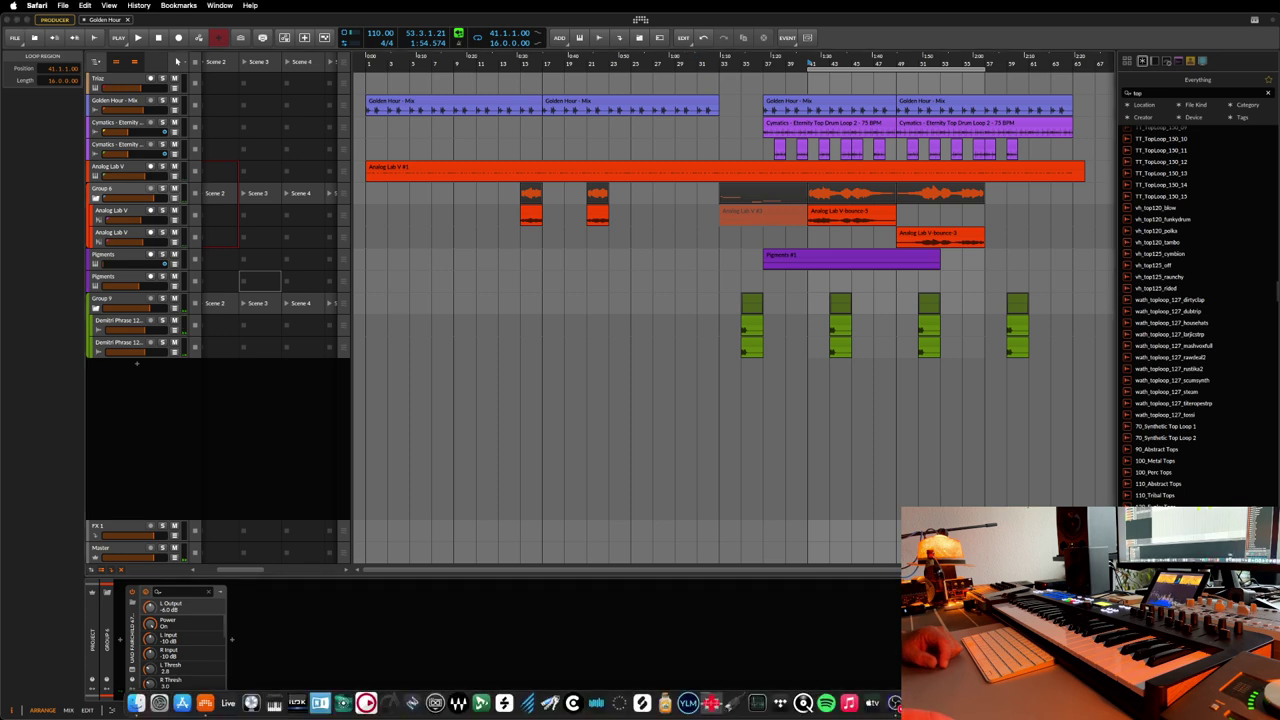
key(super+n)
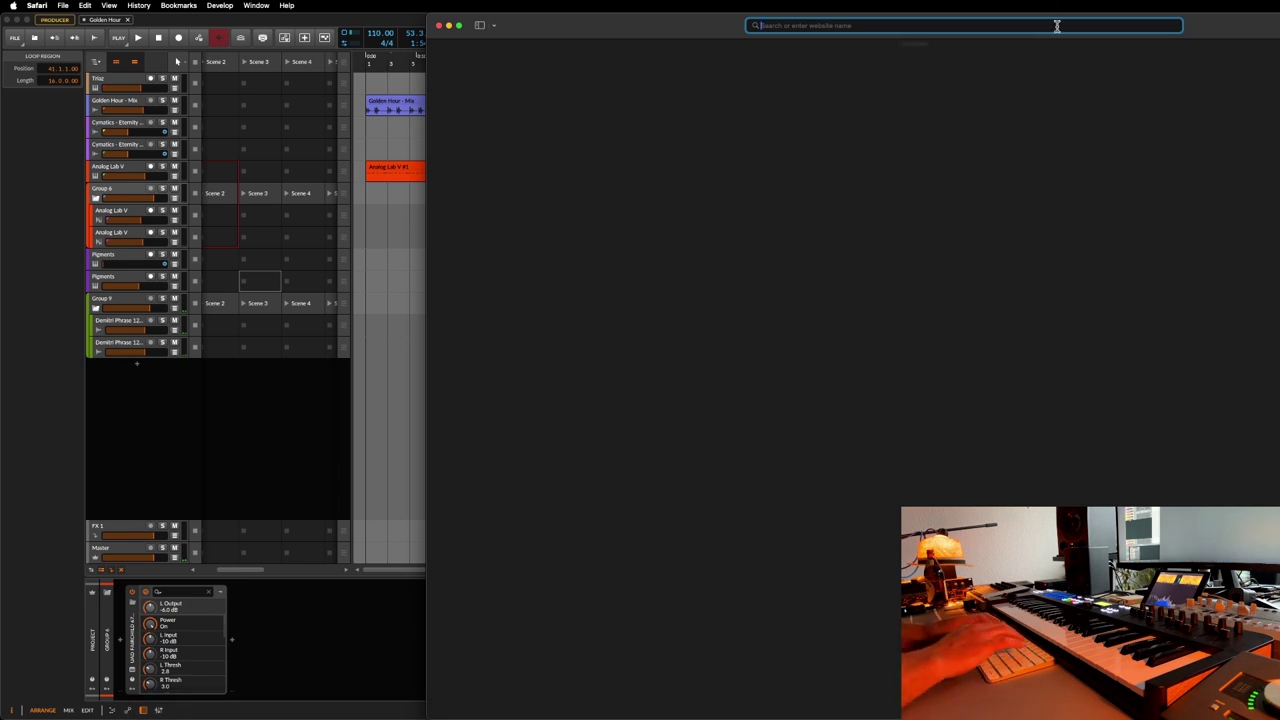
text(yo)
key(BackSpace)
key(BackSpace)
key(BackSpace)
text(fac)
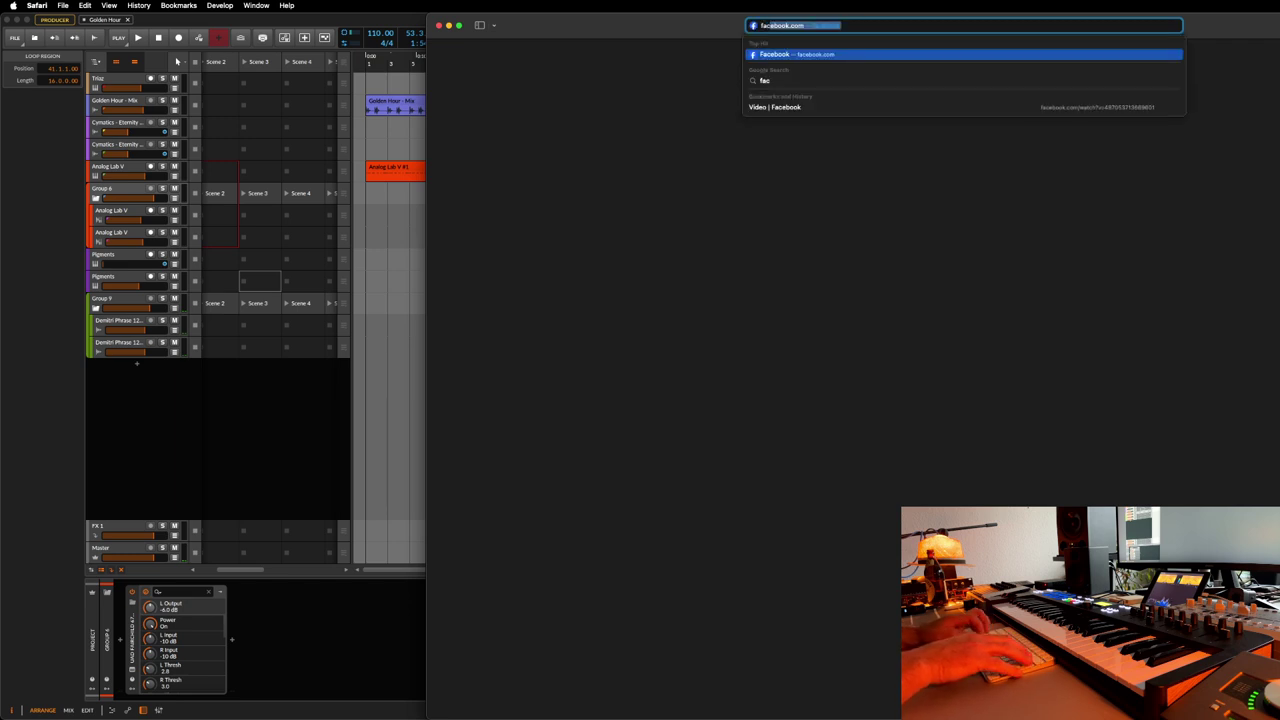
key(Return)
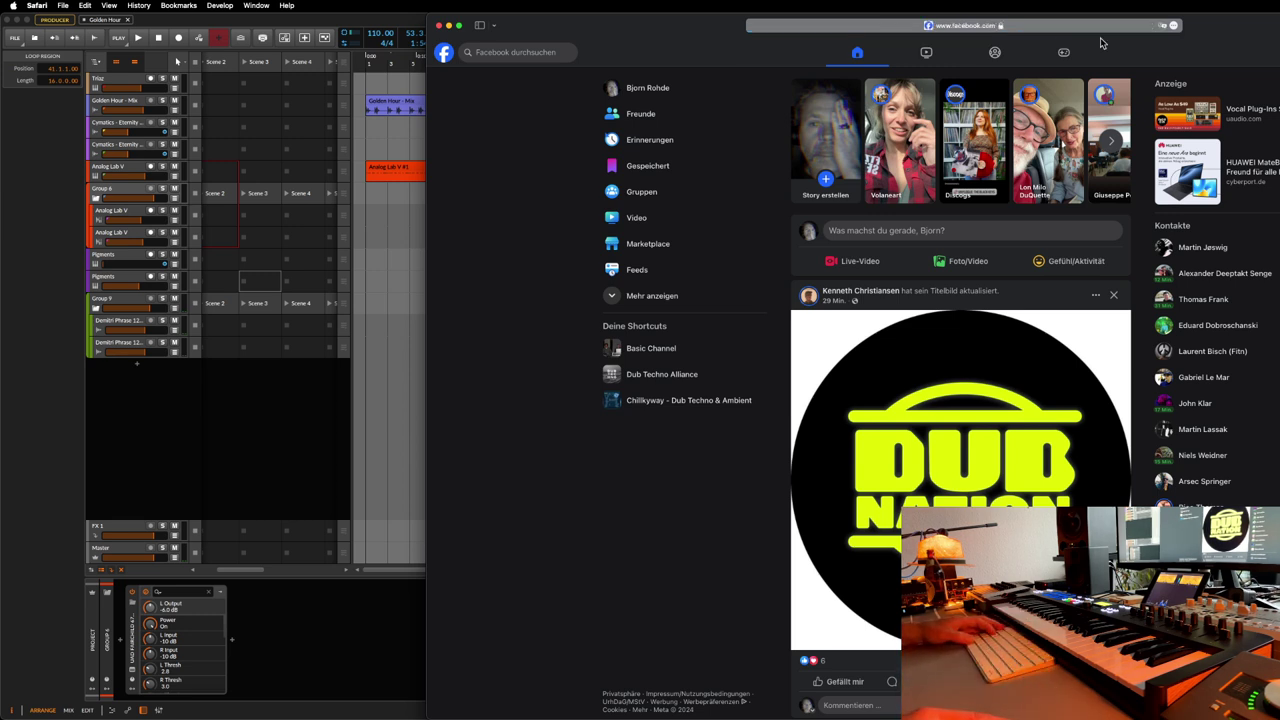
- Switch back to Bitwig Studio and play the arrangement from the start
key(super+Tab)
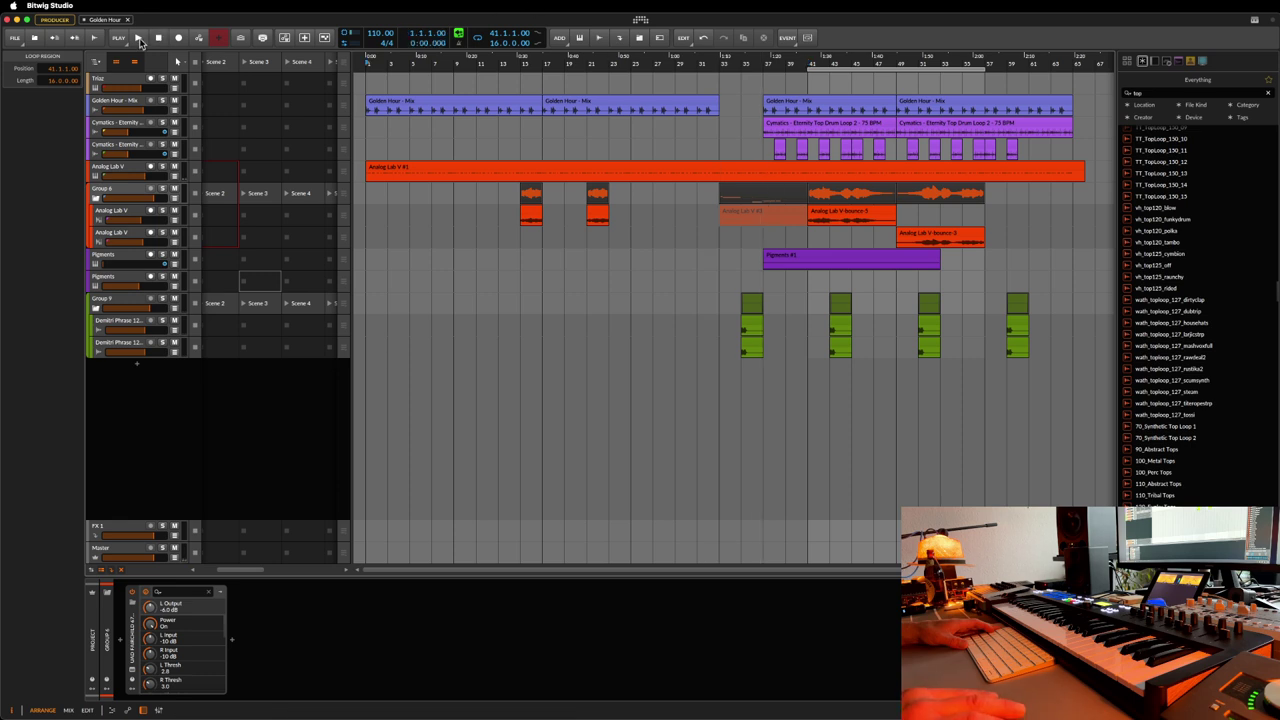
click(141, 38)
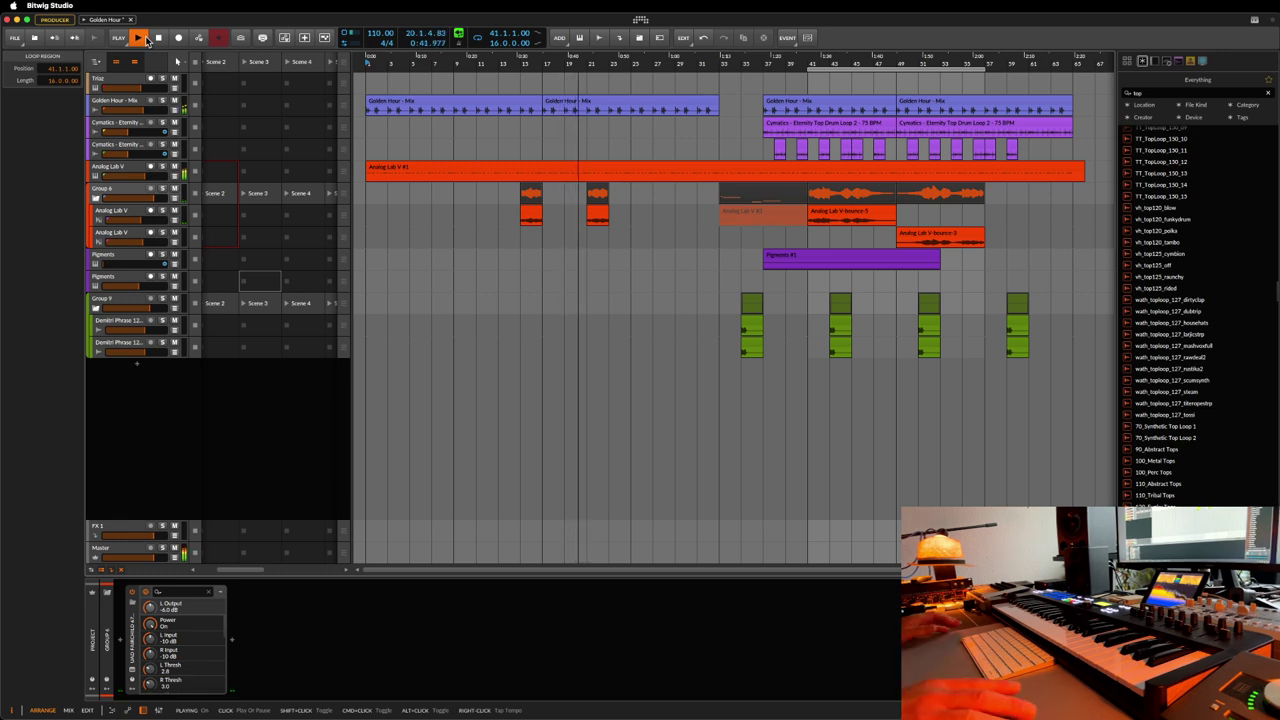
- Check the Master track's FabFilter Pro-Q 3 and SSL Native Bus Compressor, comparing the sound with the compressor bypassed and enabled
click(112, 548)
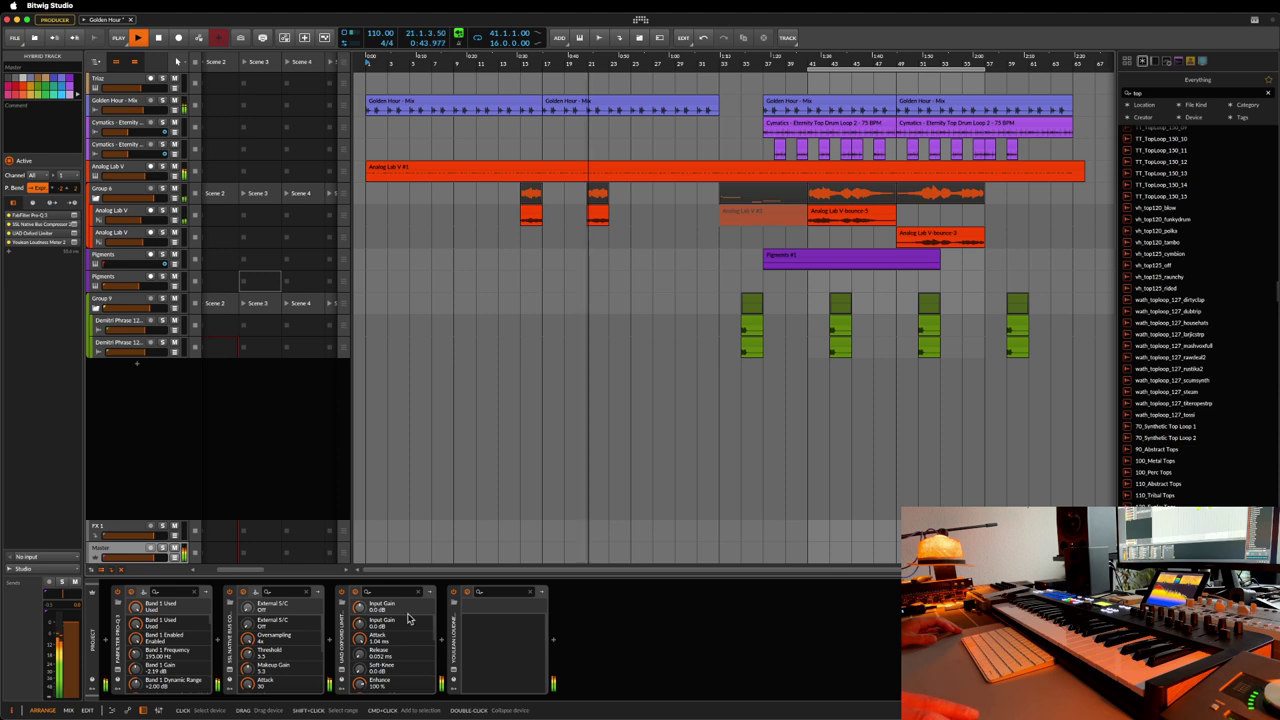
click(118, 676)
click(118, 676)
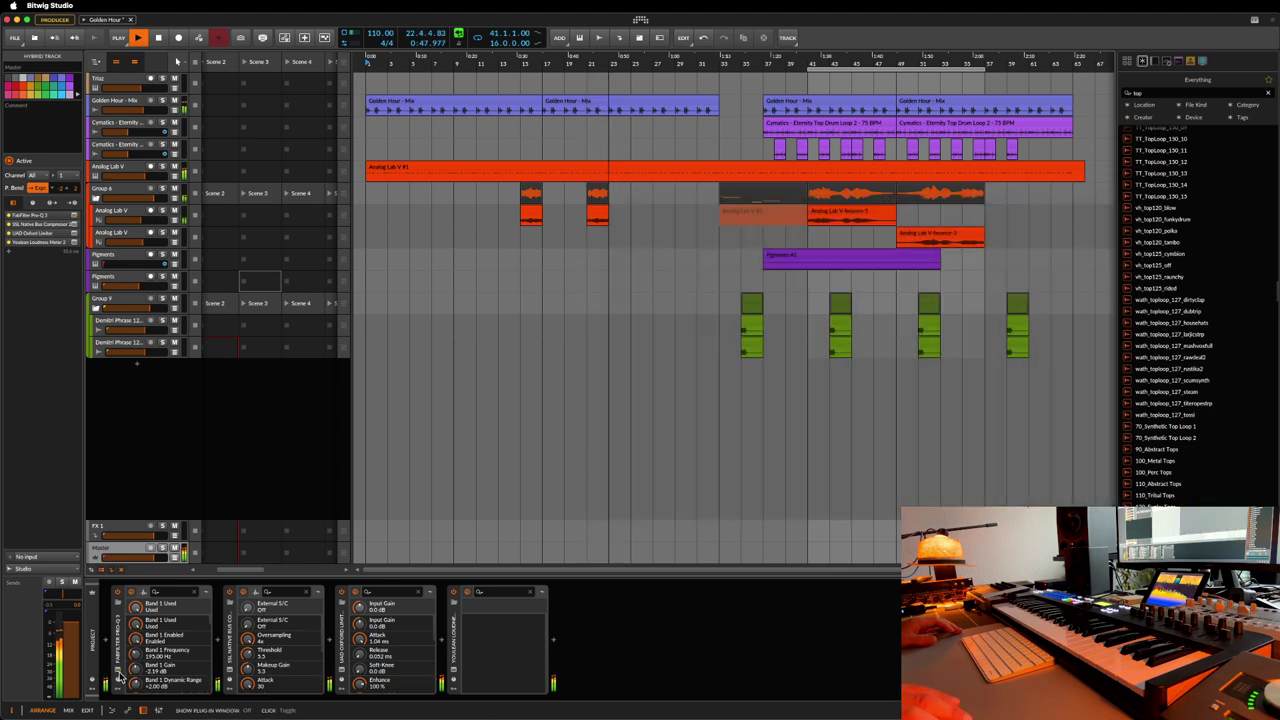
click(228, 680)
click(228, 680)
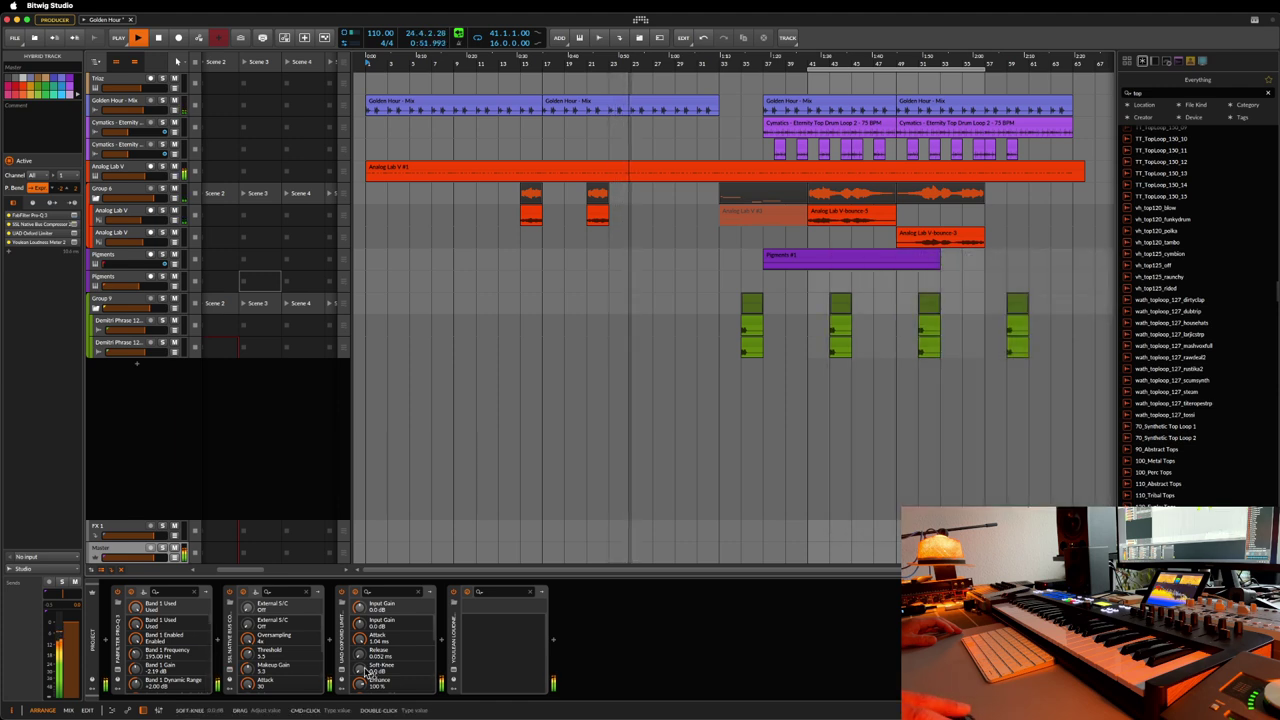
click(233, 595)
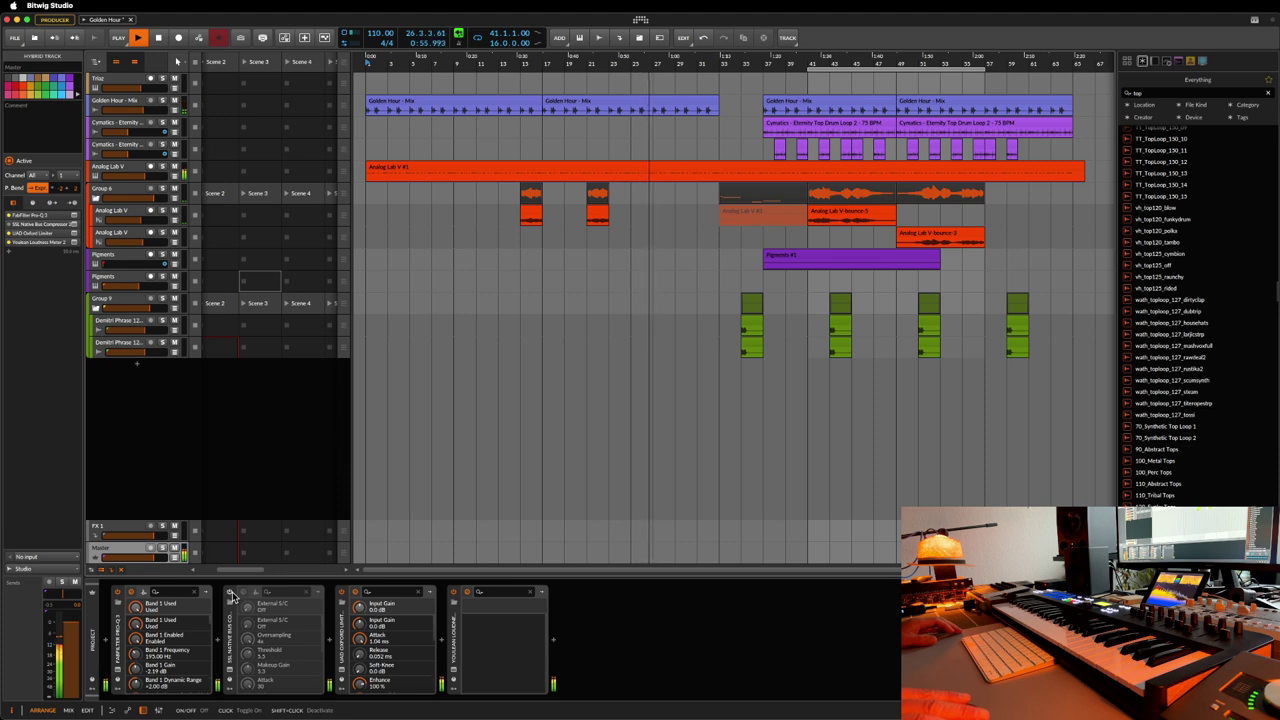
click(233, 595)
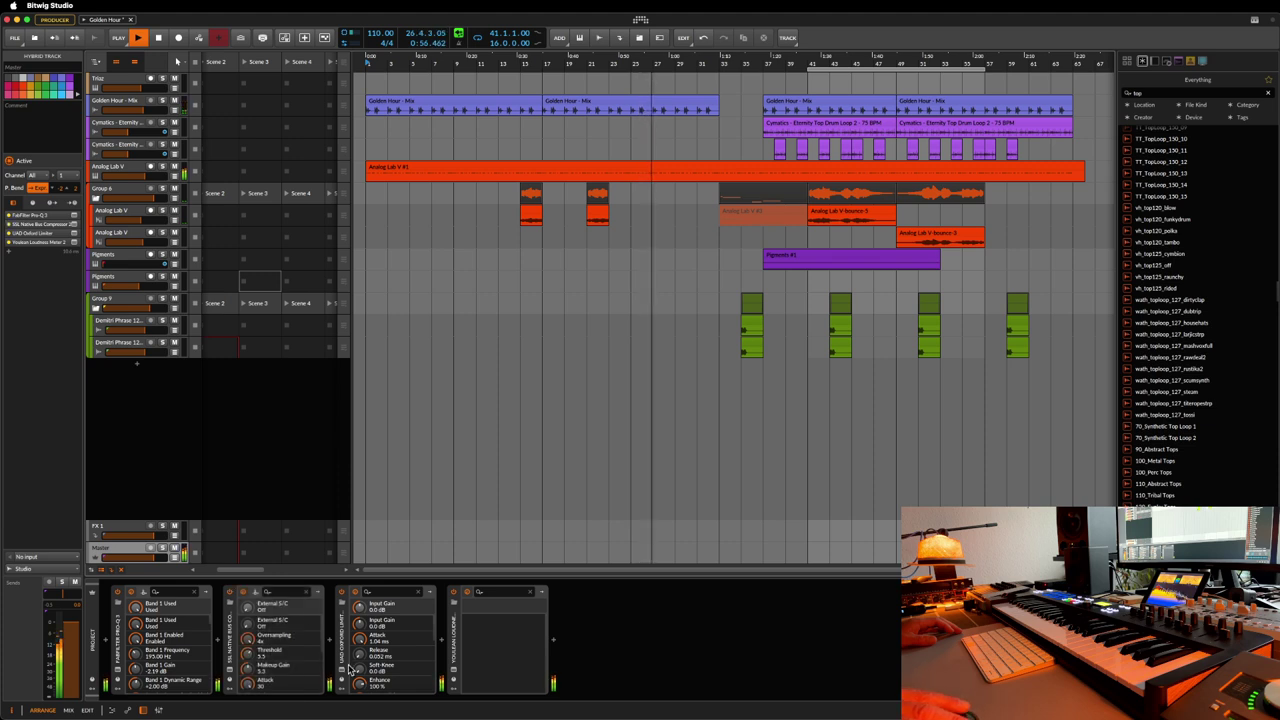
- Try the UADx Fairchild 670 Compressor between FabFilter Pro-Q 3 and the SSL Native Bus Compressor on the Master track
click(220, 643)
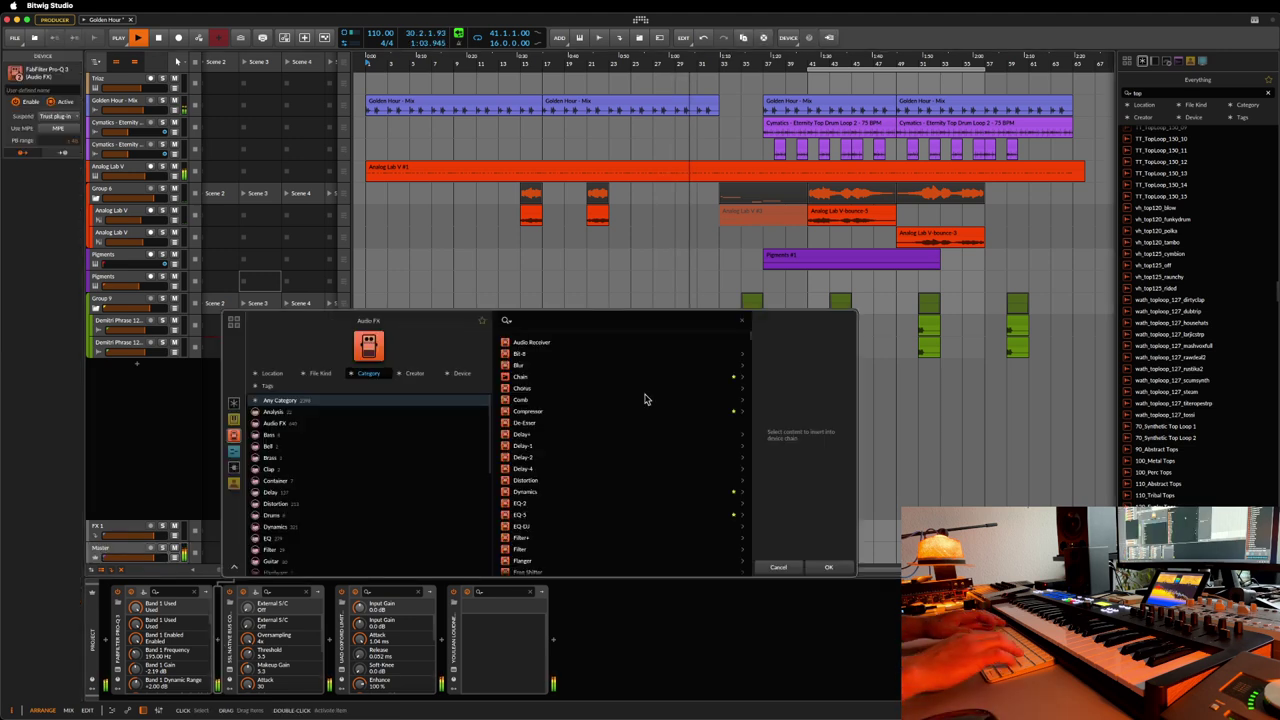
text(u)
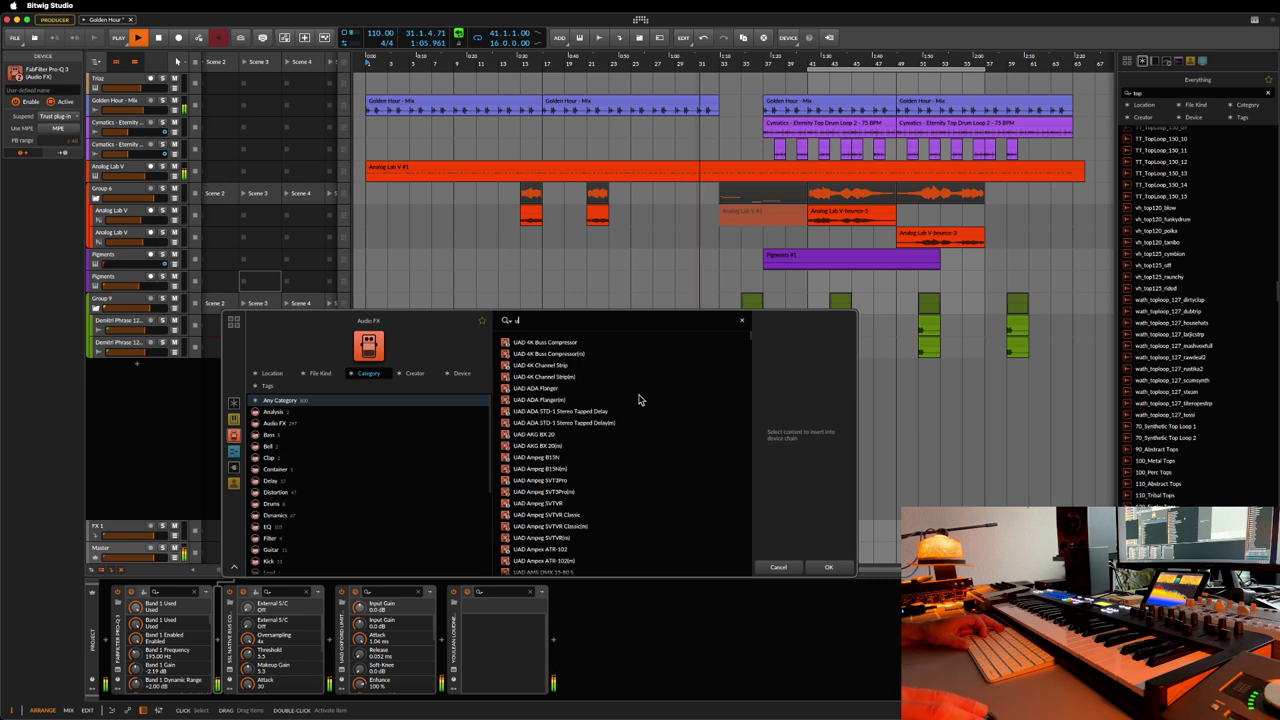
key(BackSpace)
text(fai)
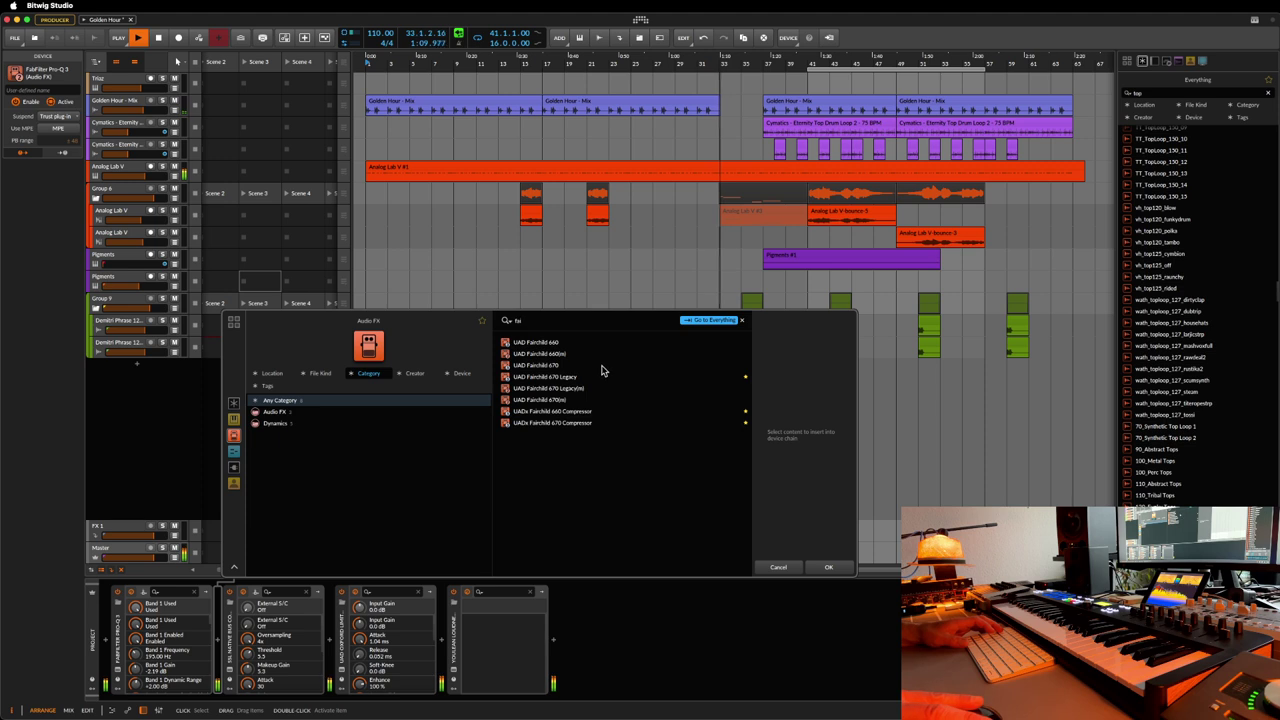
click(601, 424)
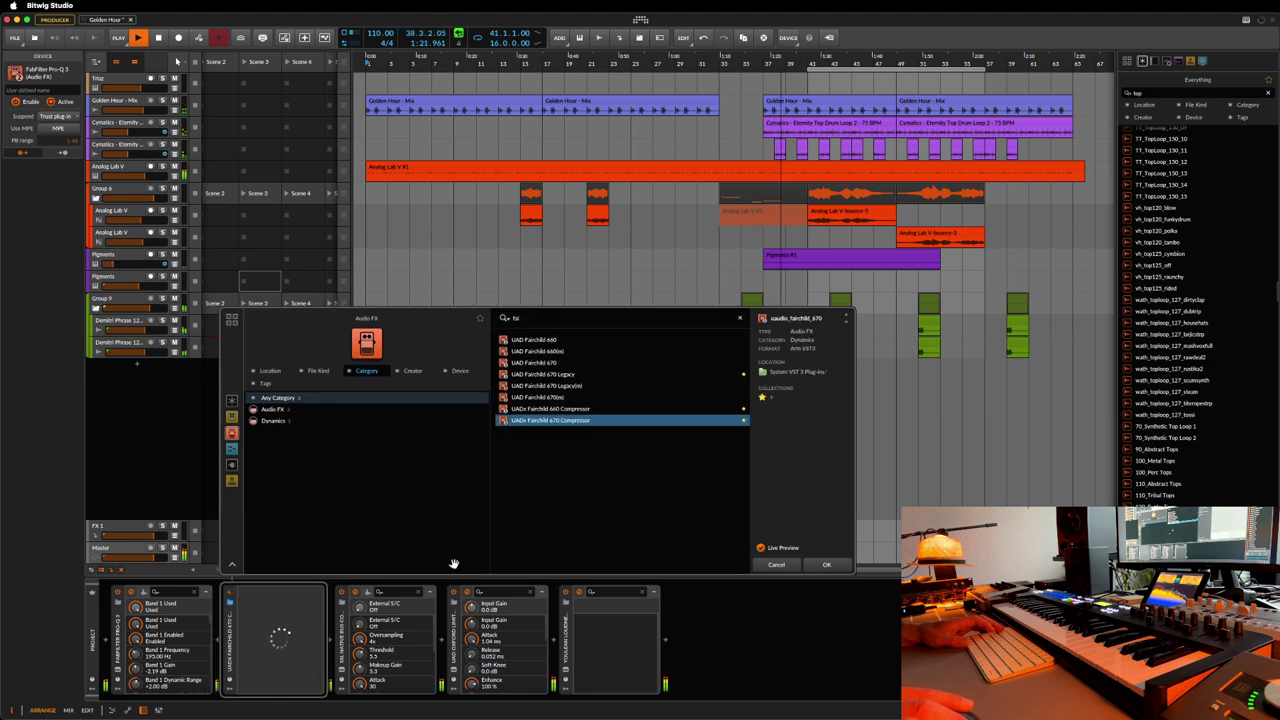
click(229, 674)
click(229, 675)
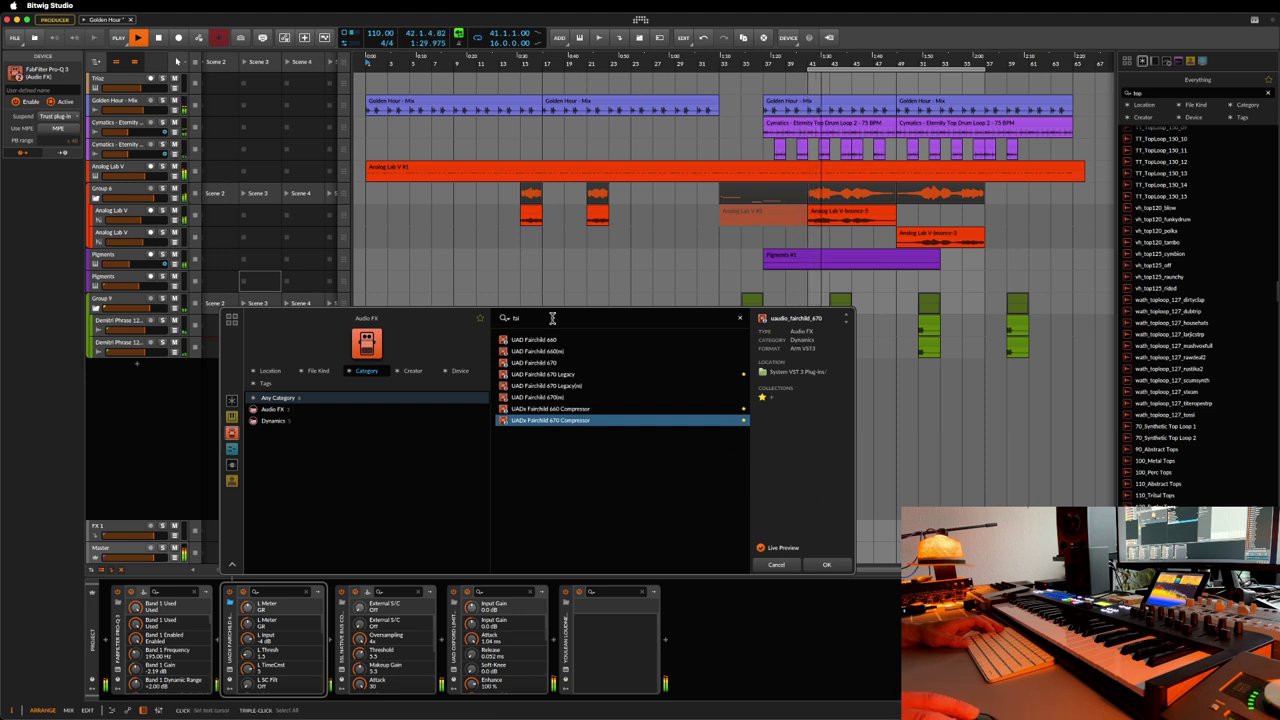
- Insert SSL EV2 Channel Stereo in place of the Fairchild preview and reposition its plug-in window over the arrangement
key(BackSpace)
key(BackSpace)
key(BackSpace)
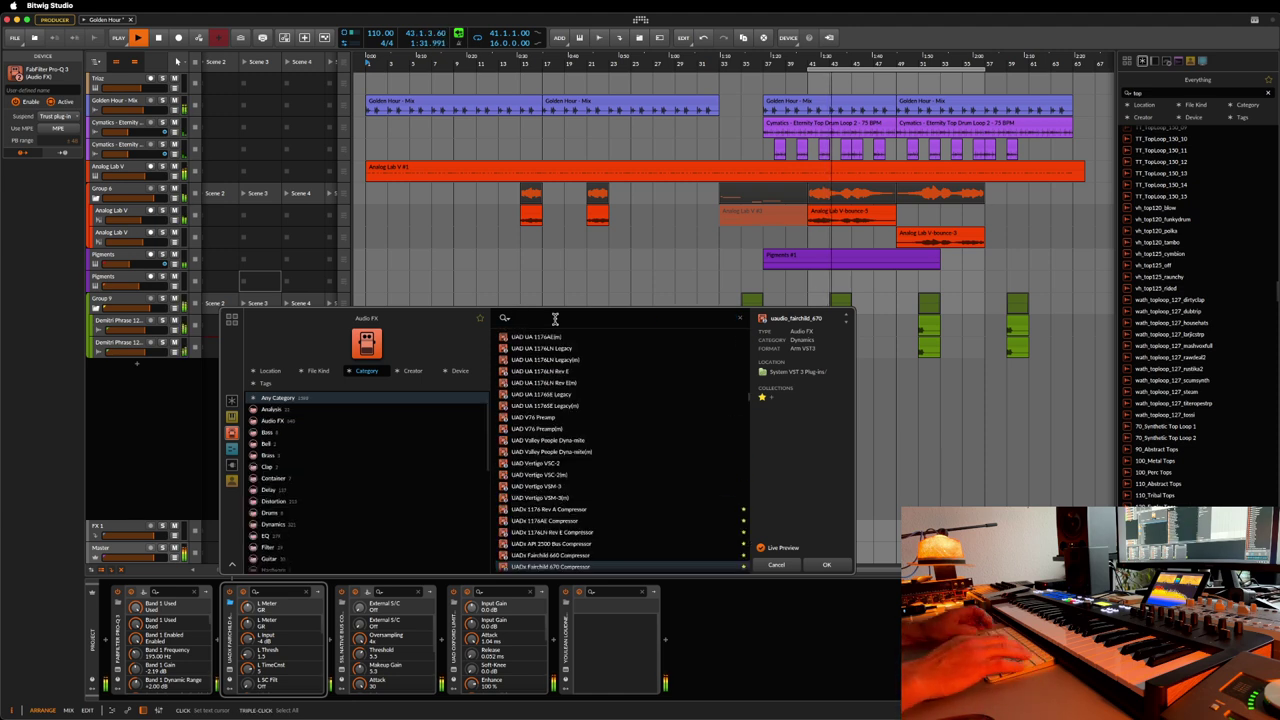
text(ssl)
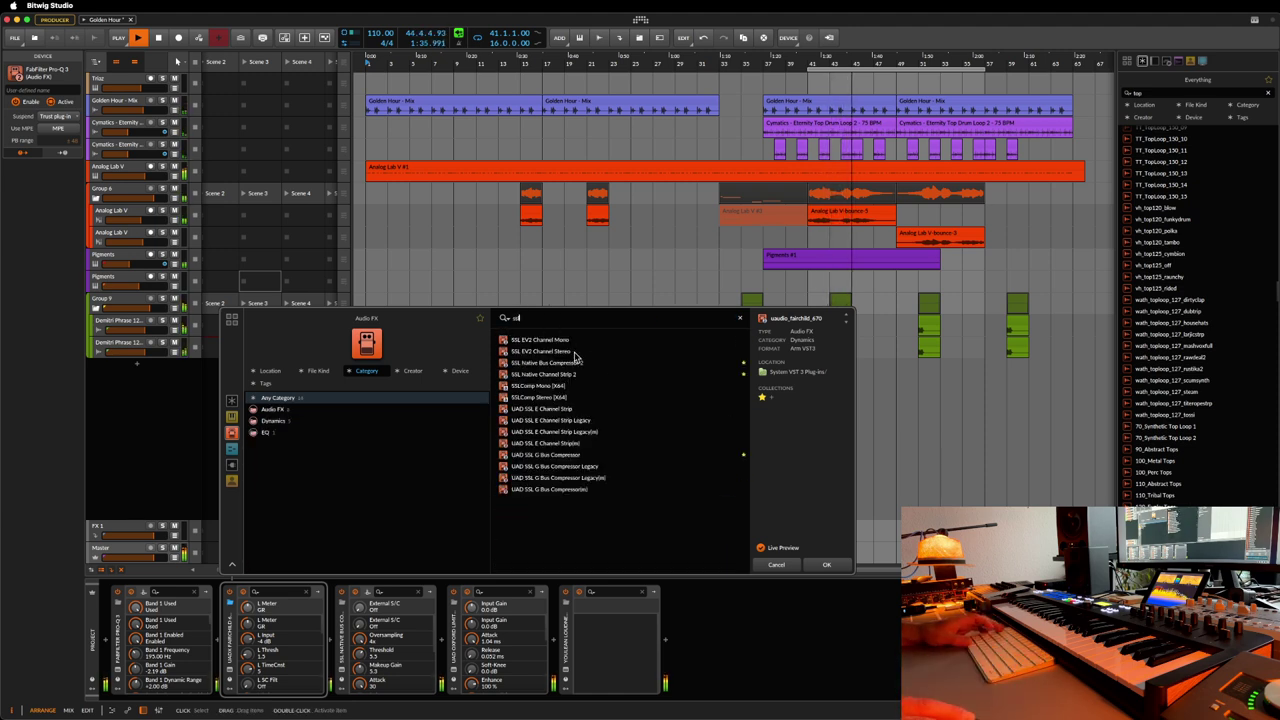
click(574, 353)
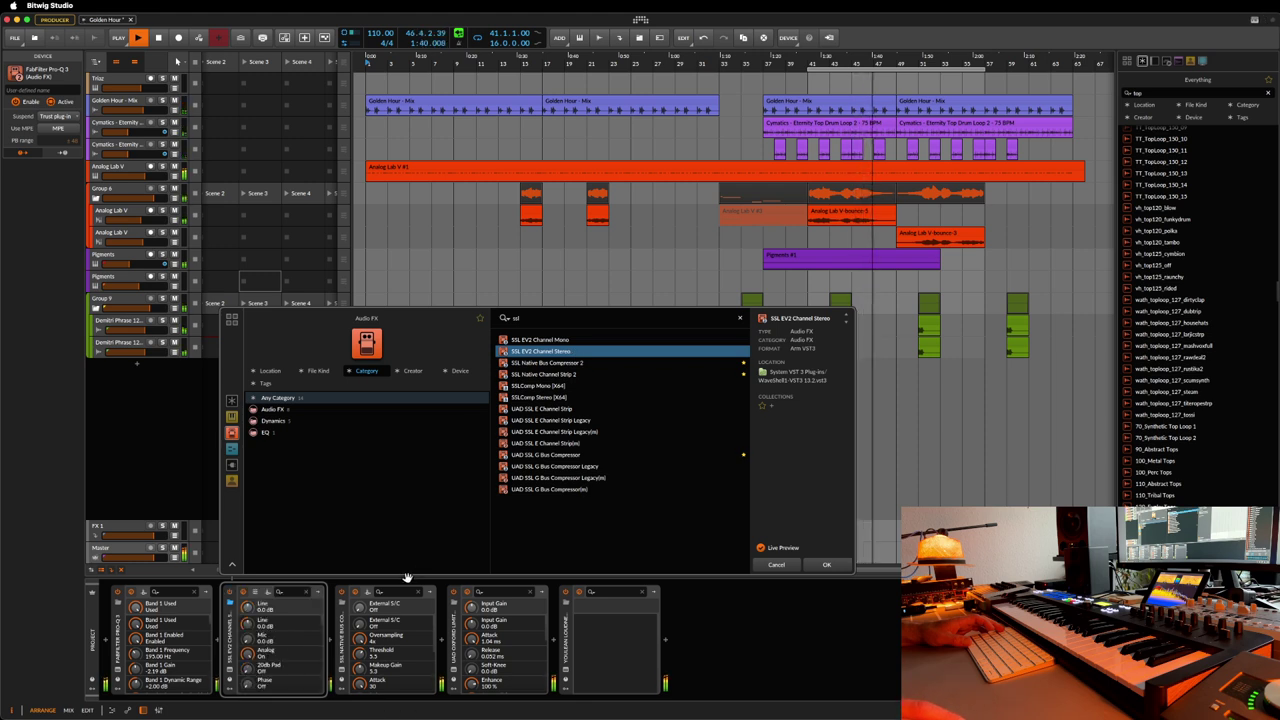
click(232, 677)
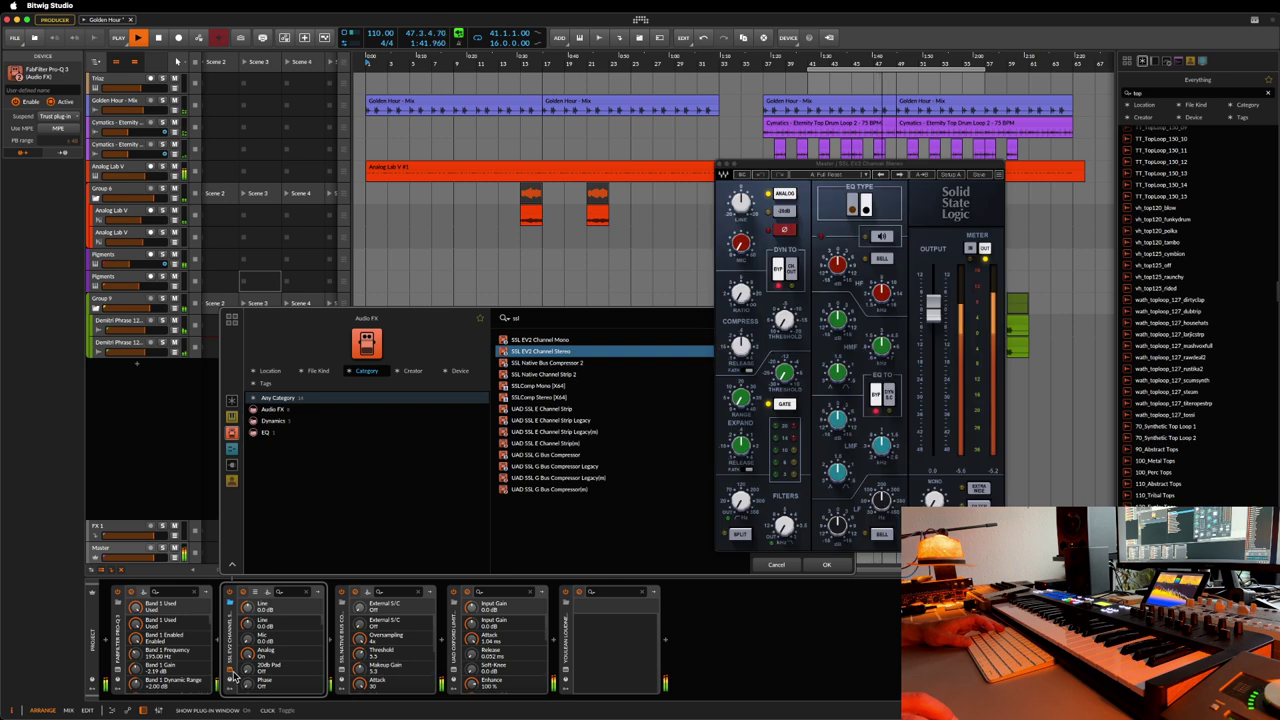
click(827, 566)
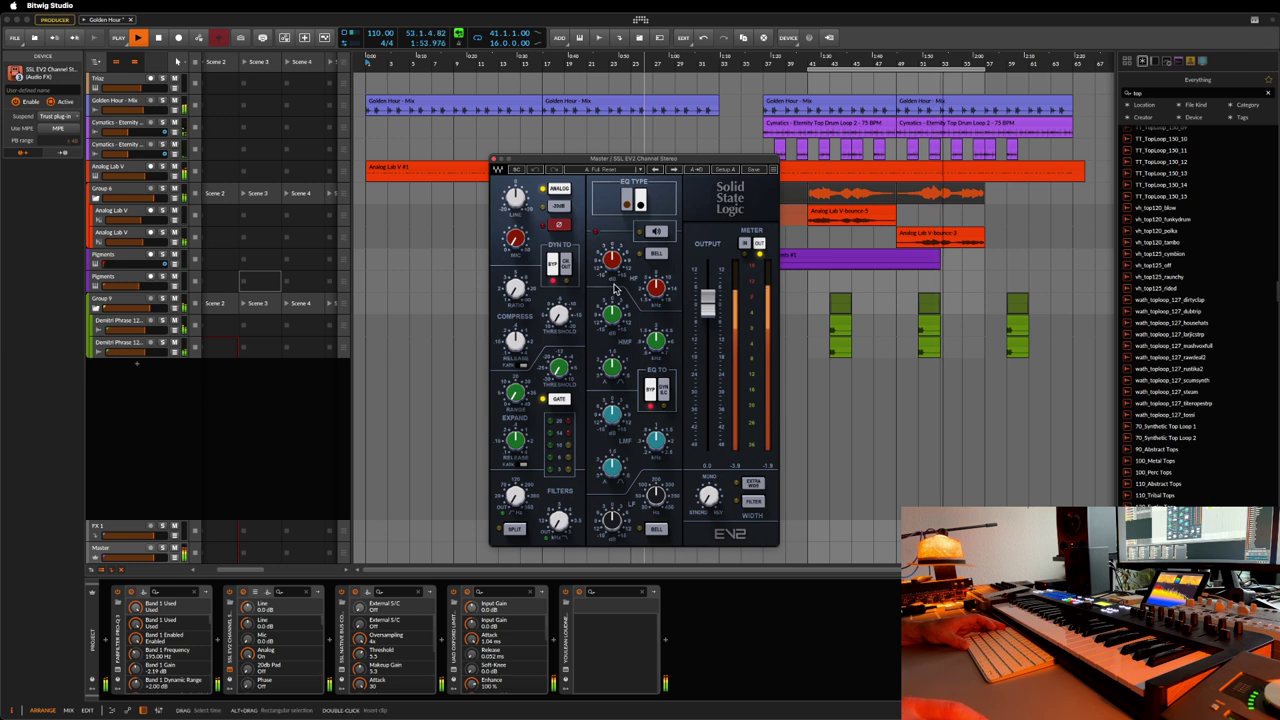
drag(594, 161, 523, 167)
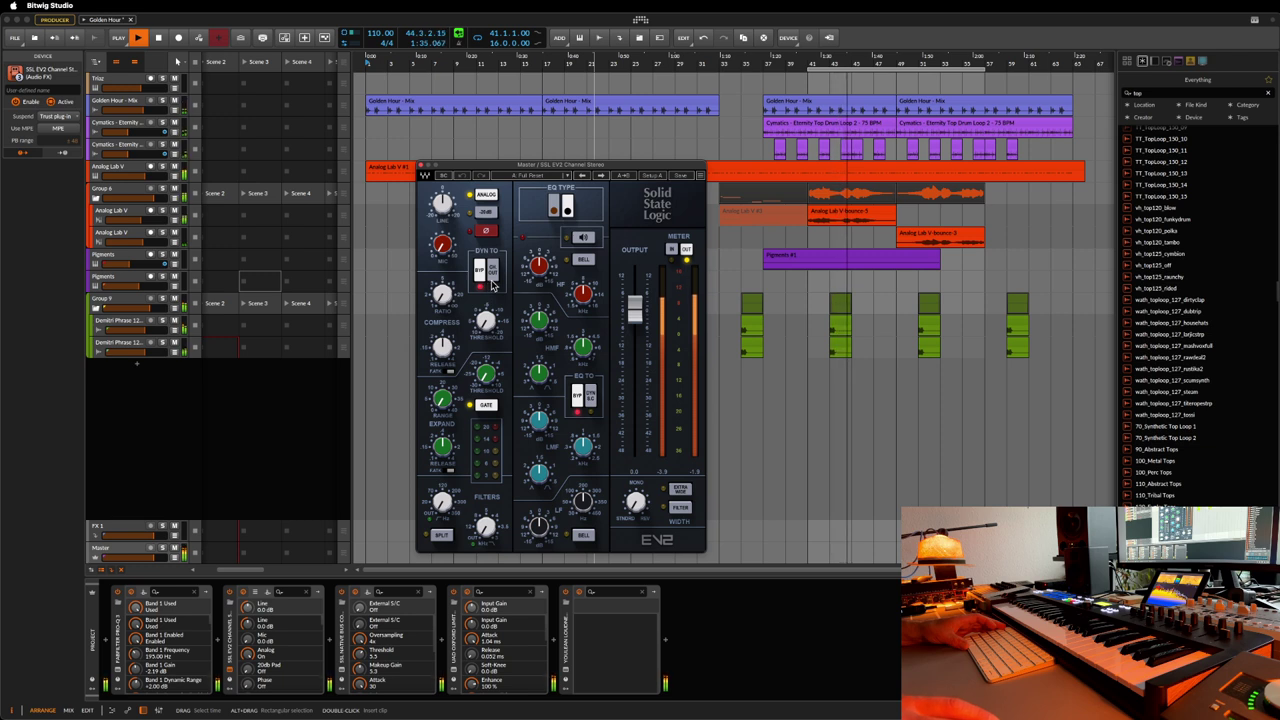
- Activate the EV2's dynamics section with a compressor ratio of 2.1 and threshold of 0.5, keeping the width at 0
click(442, 293)
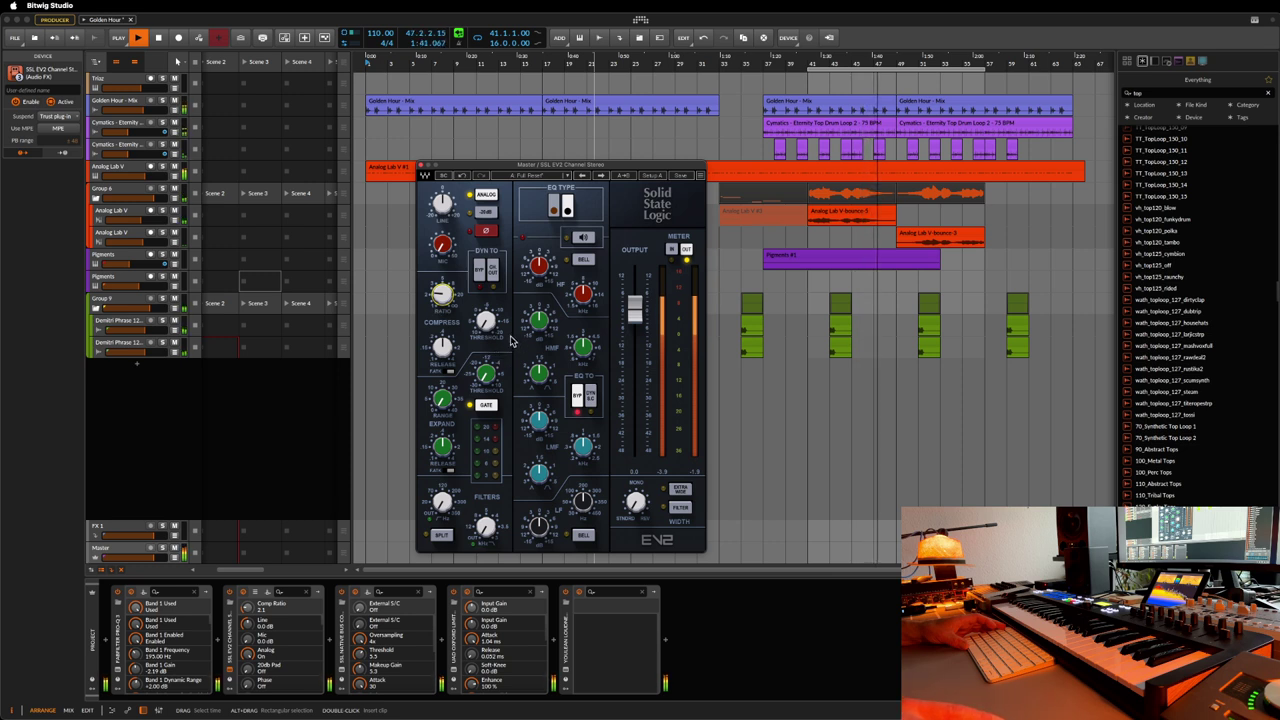
click(485, 320)
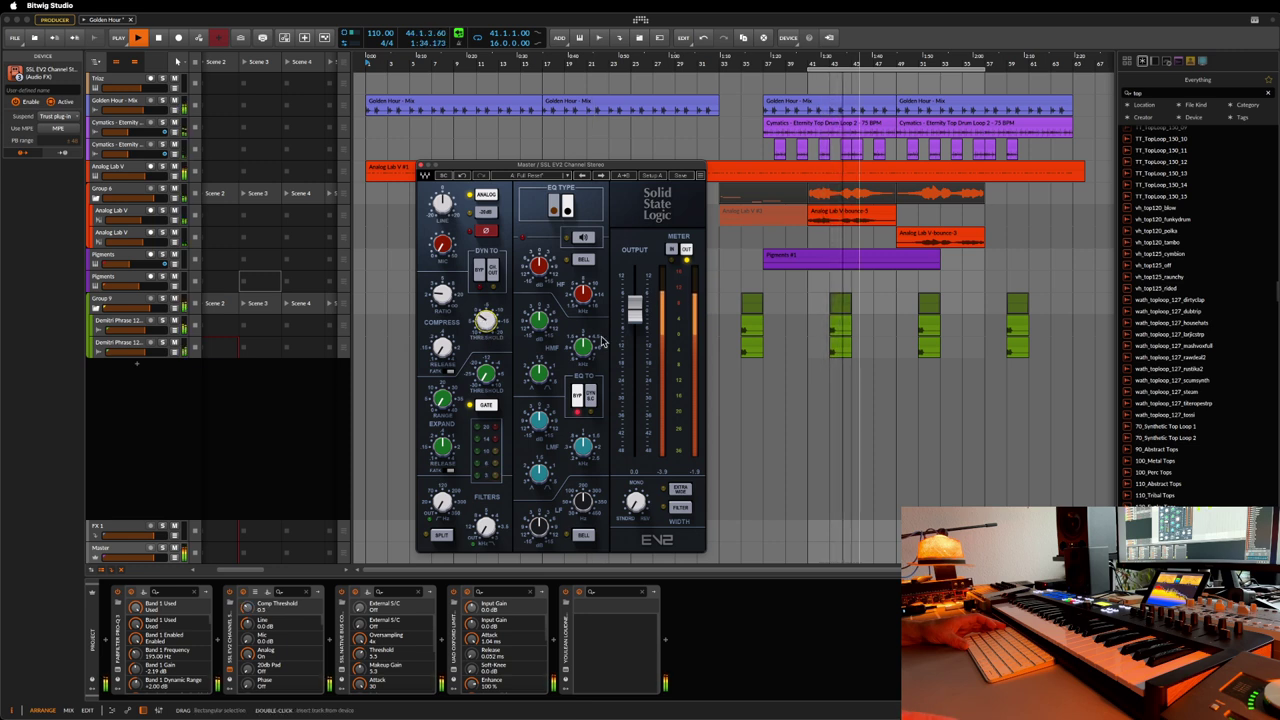
click(636, 500)
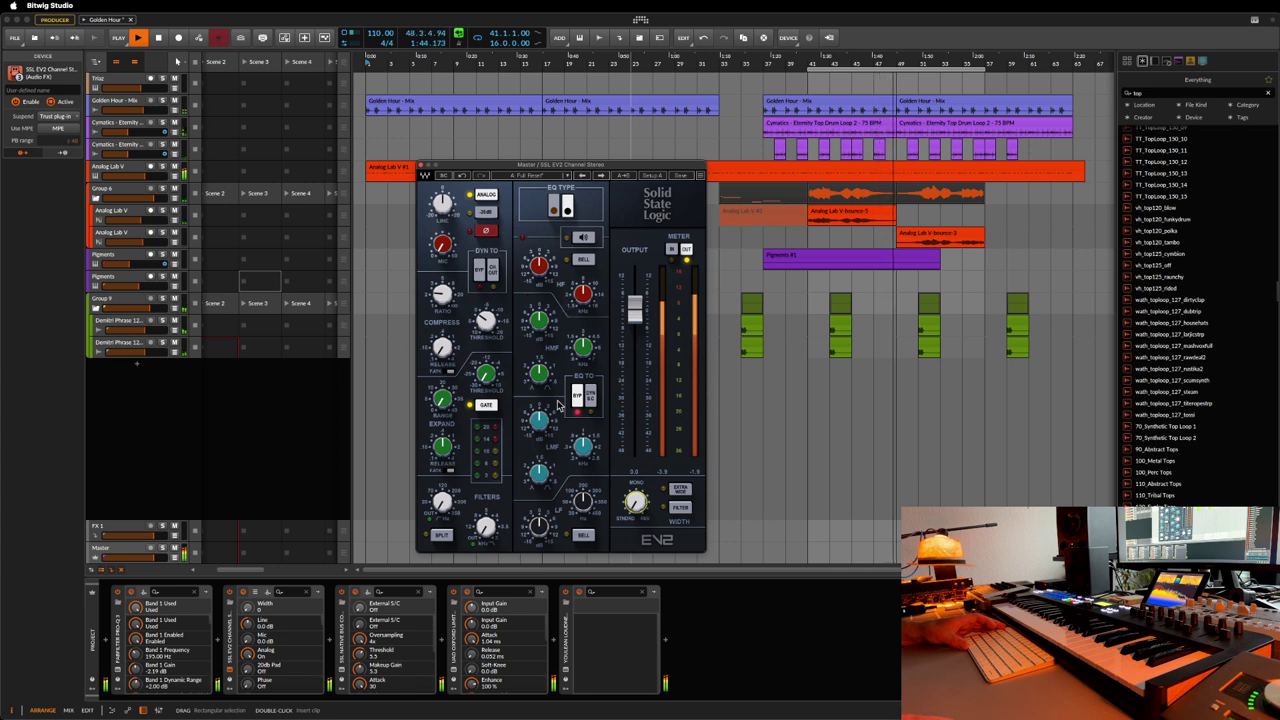
- Activate the EV2's EQ, set the HMF frequency to 3.48 kHz and shape the LF band with 2.5 dB of gain
click(588, 352)
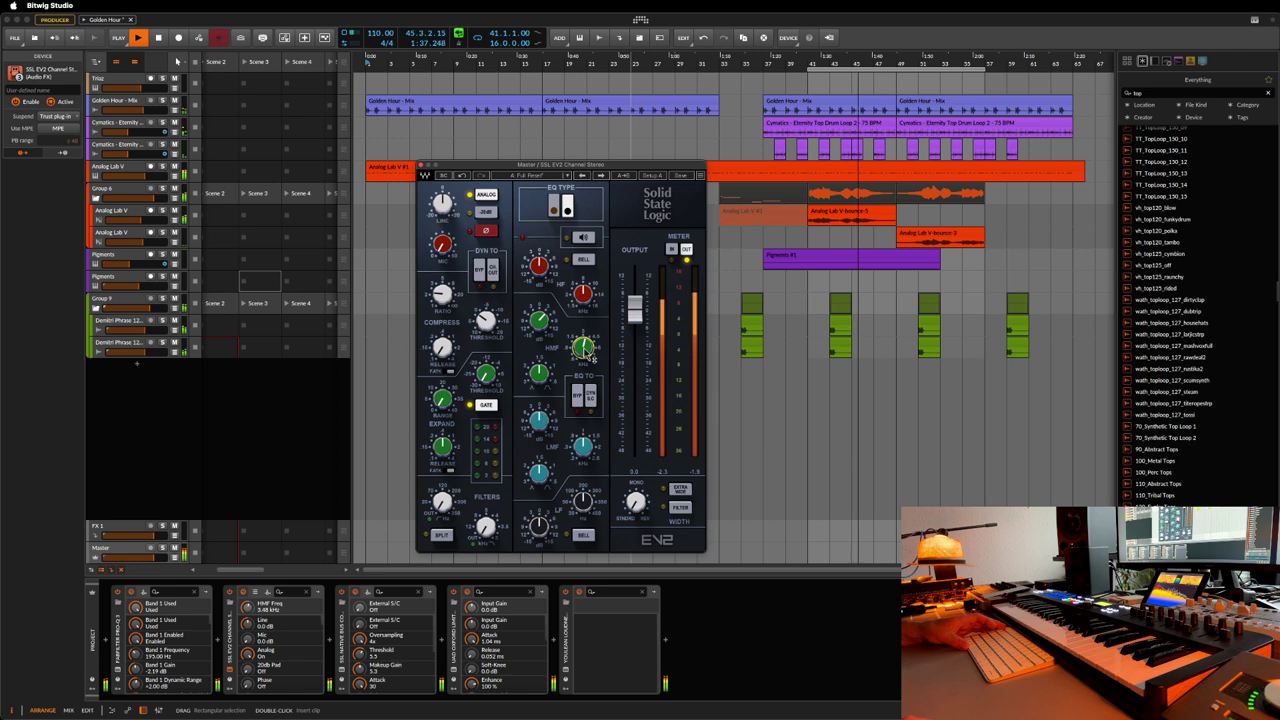
click(583, 502)
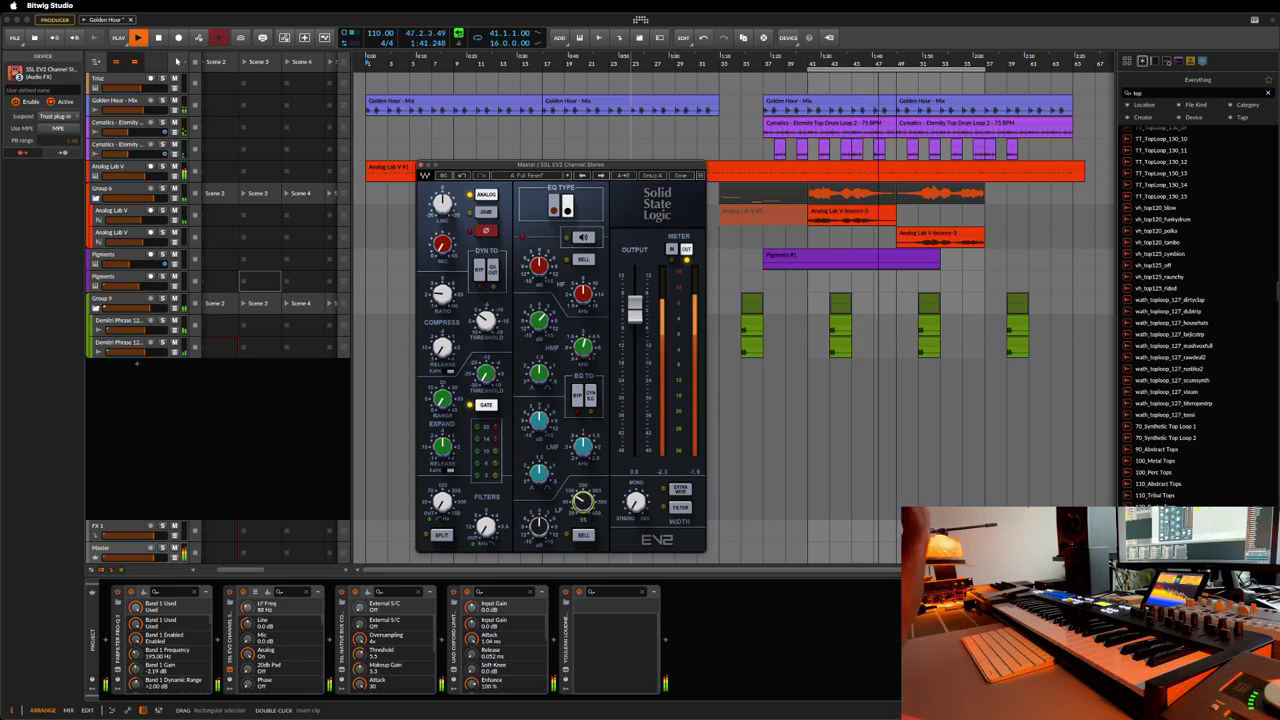
click(585, 536)
click(583, 504)
click(538, 526)
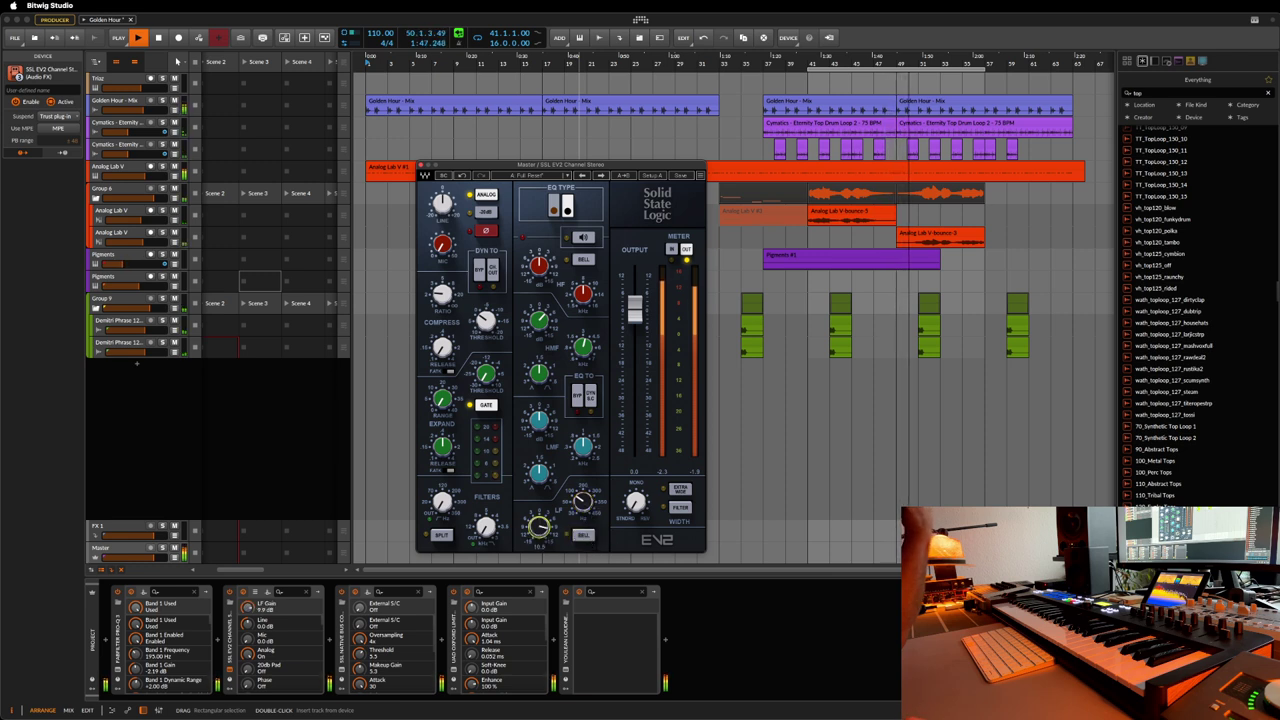
drag(540, 526, 540, 532)
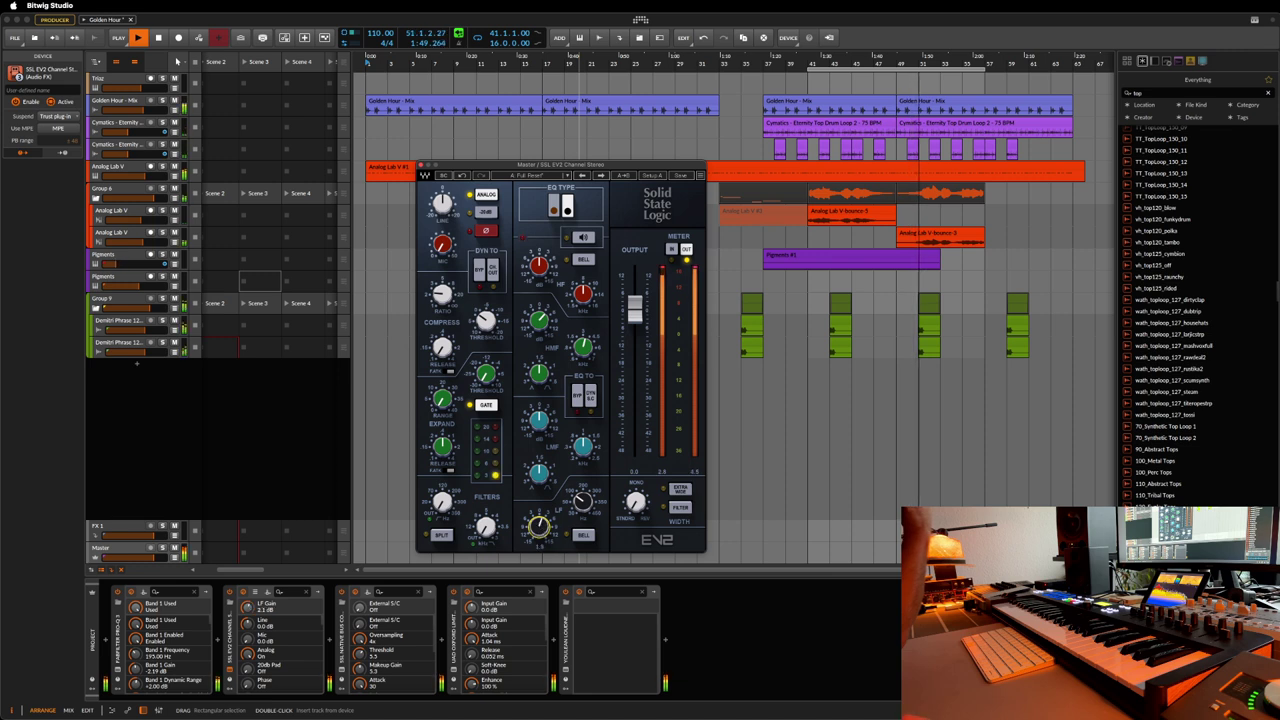
click(582, 502)
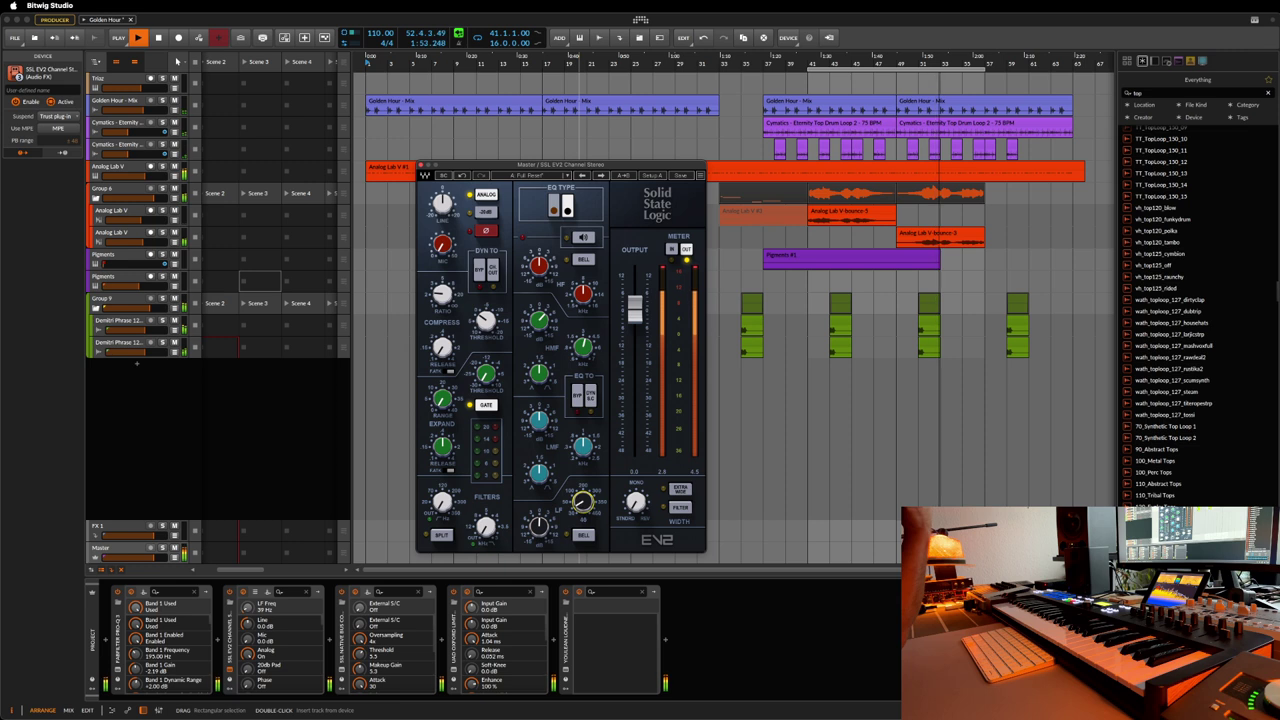
click(538, 526)
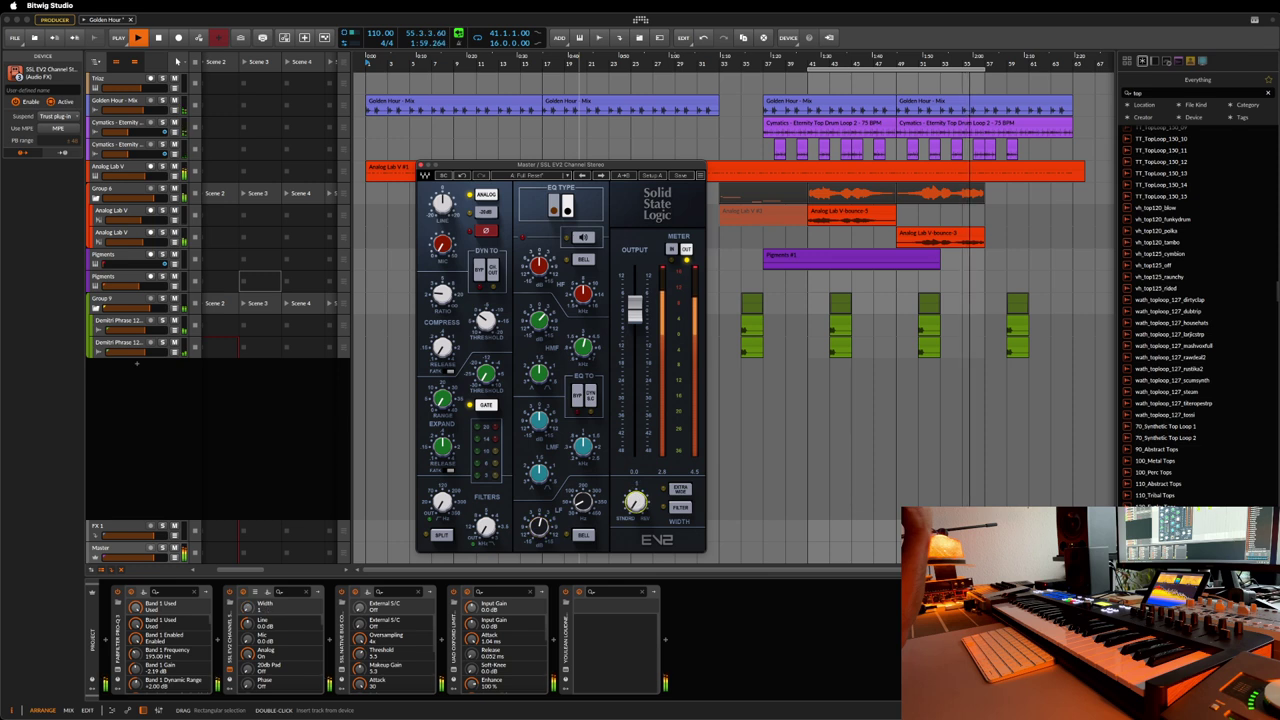
click(583, 500)
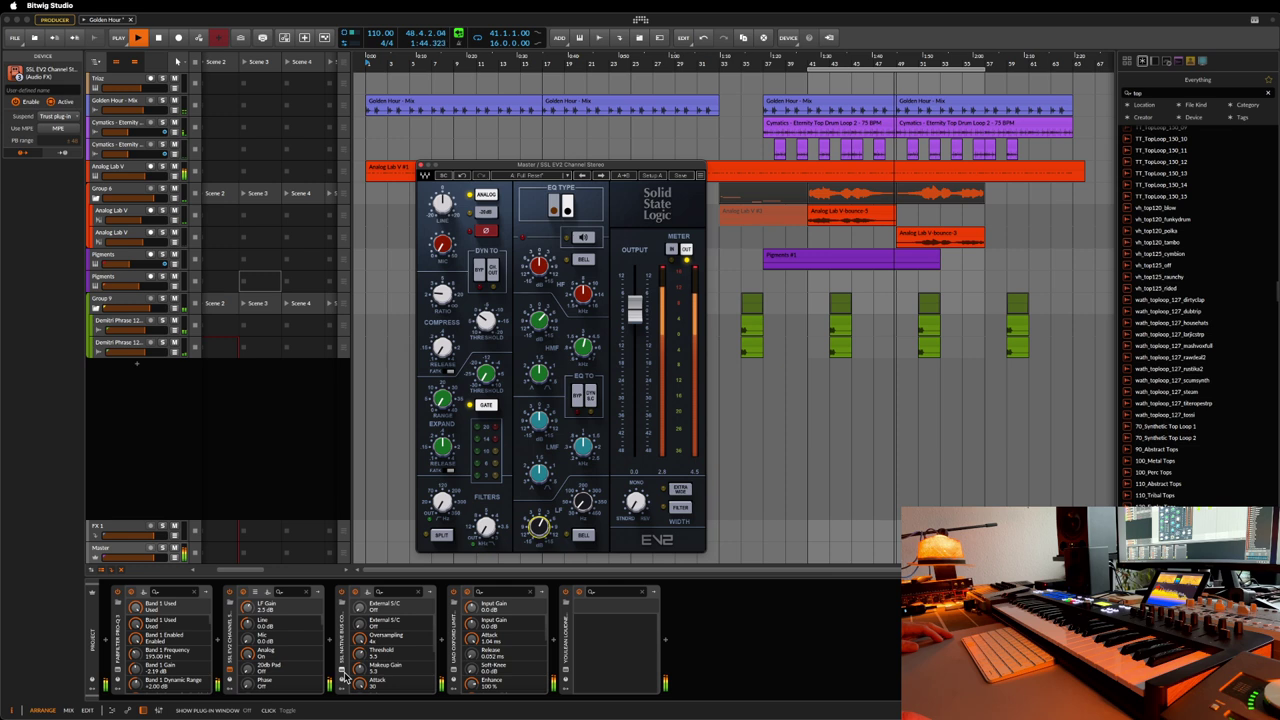
- Compare the Master sound with the SSL EV2 Channel Stereo bypassed and enabled
click(230, 595)
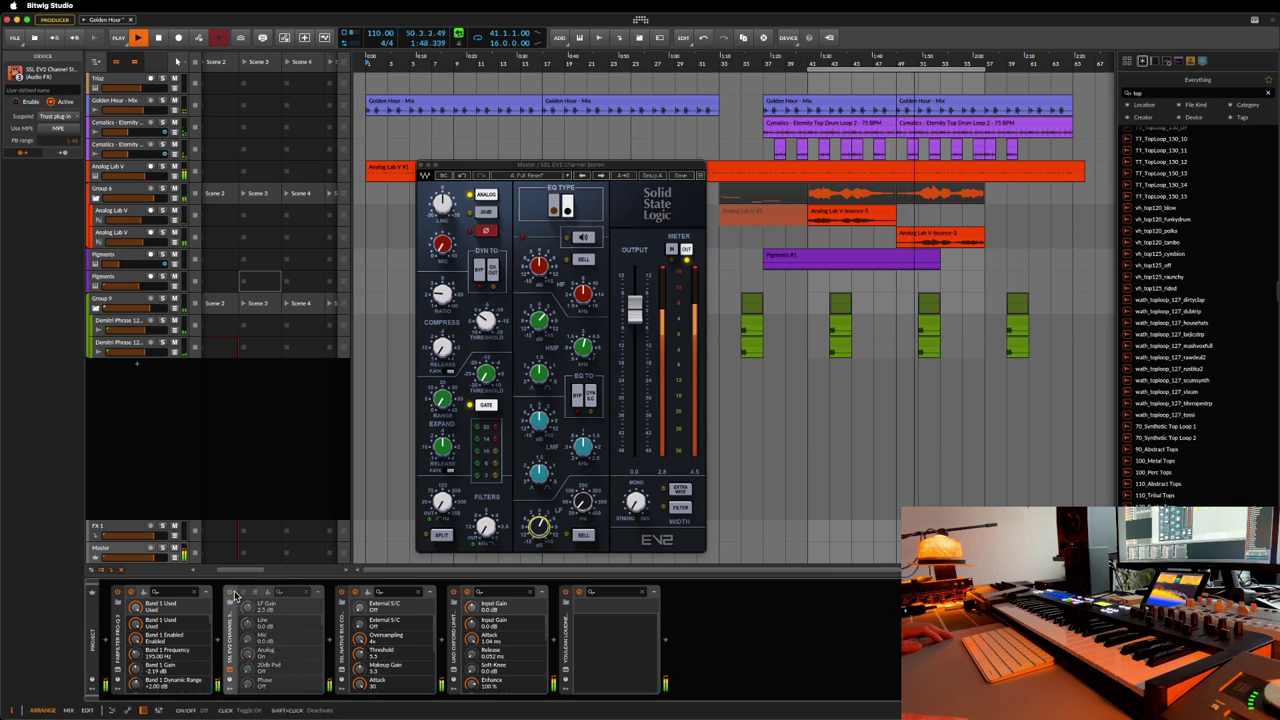
click(230, 595)
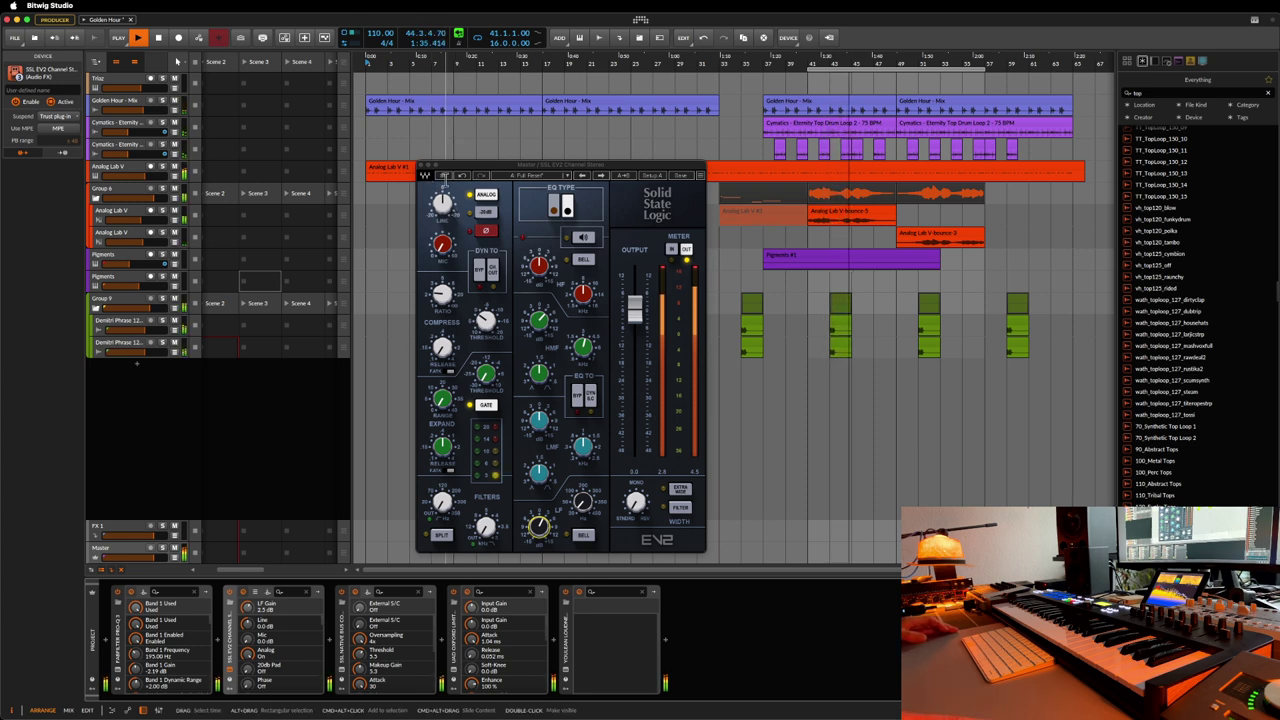
- Open the SSL EV2 Channel's About information, move it aside to examine it and close it
click(424, 176)
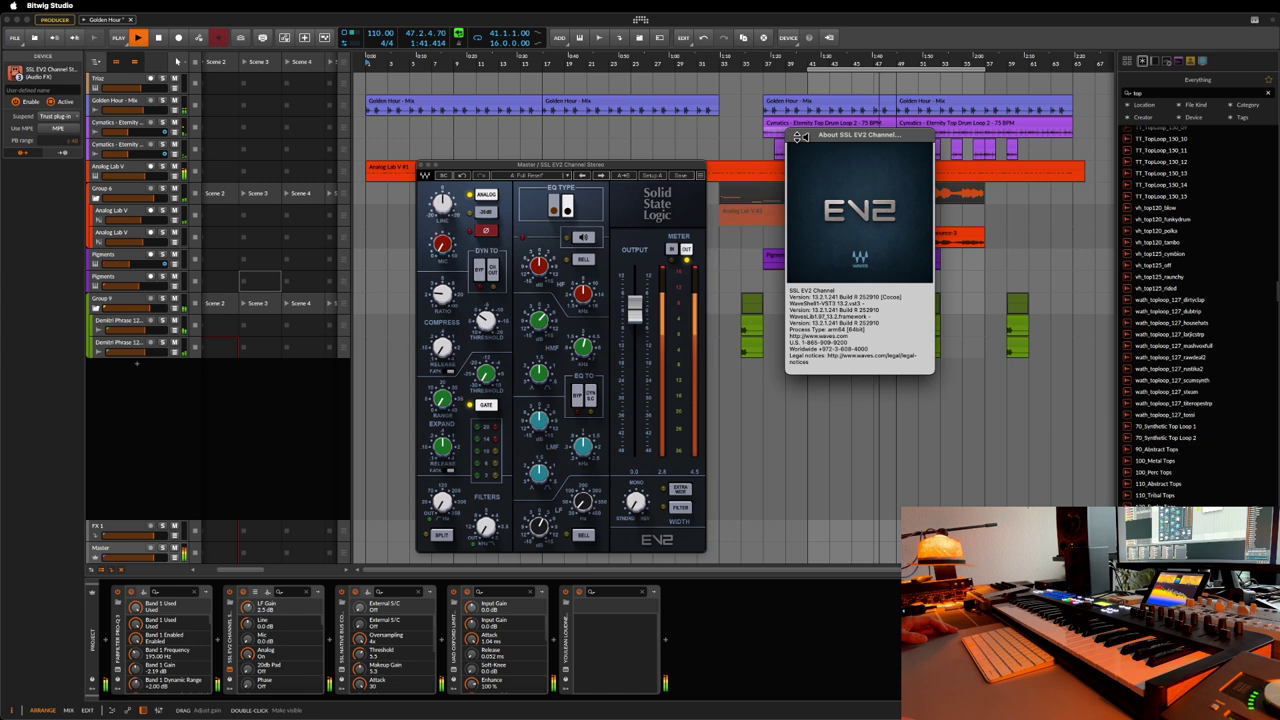
click(950, 333)
drag(789, 157, 815, 158)
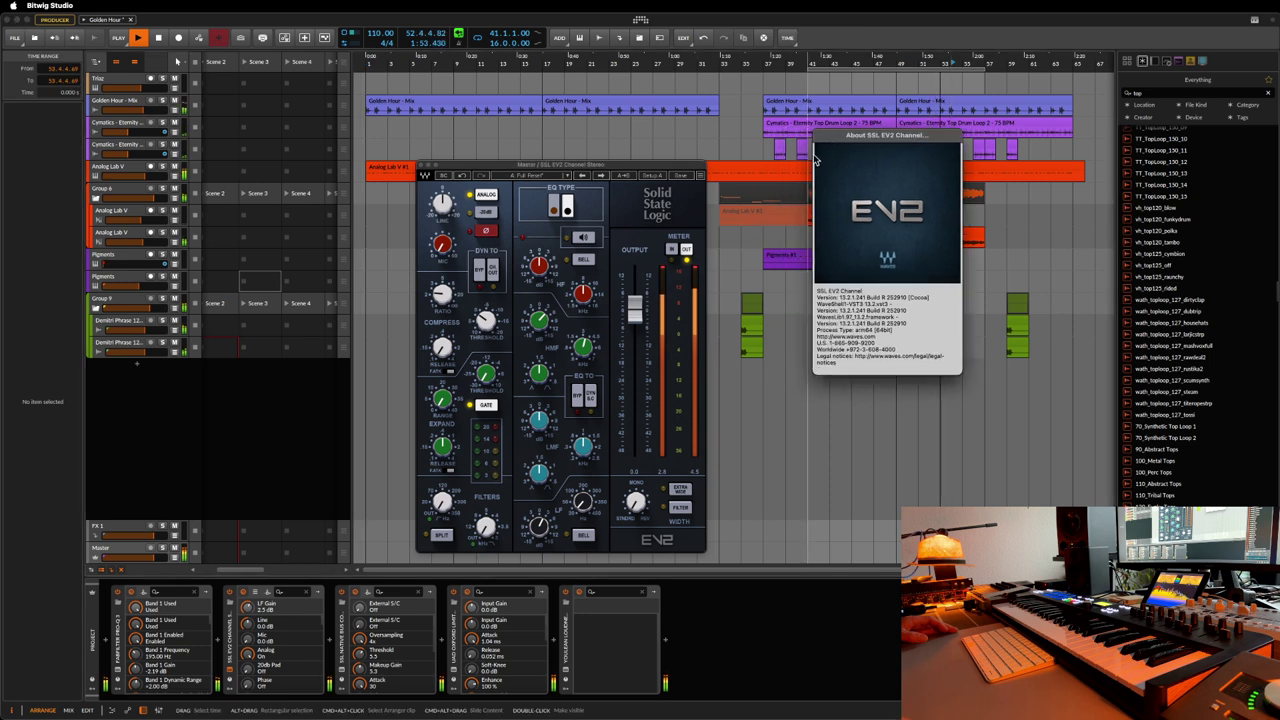
drag(889, 135, 836, 139)
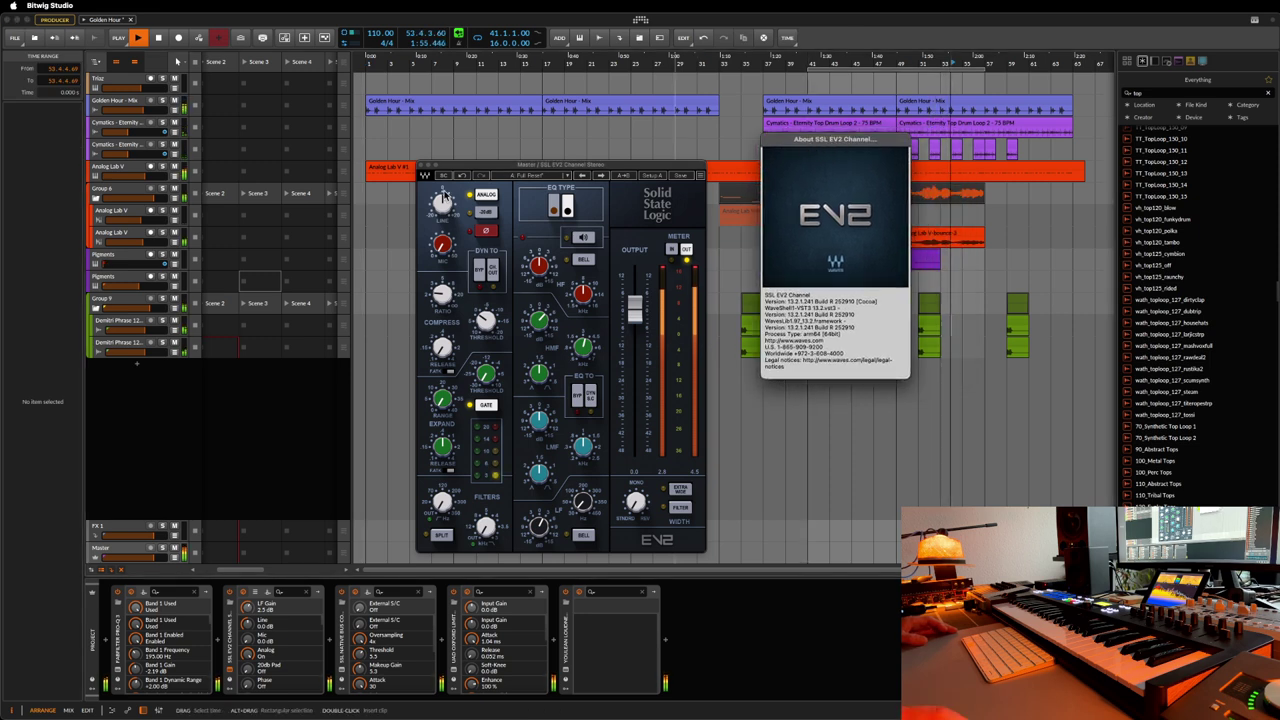
drag(836, 142, 826, 229)
click(826, 229)
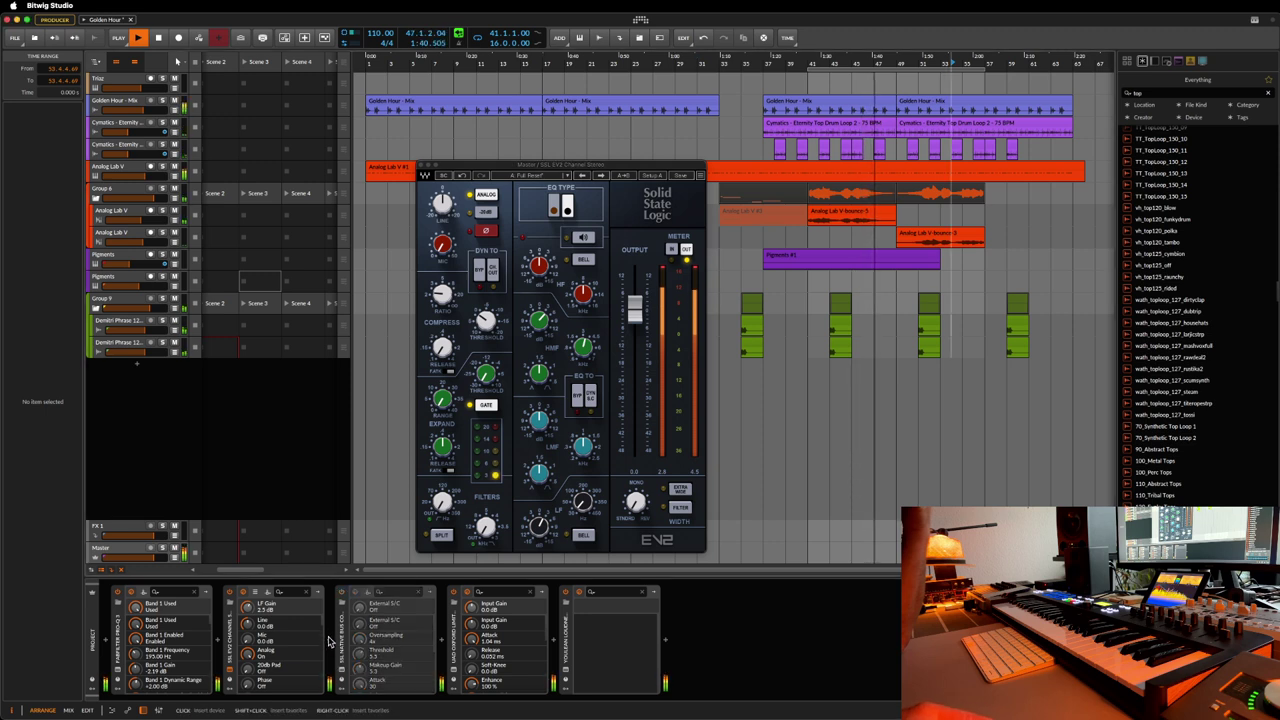
- Insert SSL Native Channel Strip 2 directly after the EV2 on the Master track and show its plug-in window
click(332, 686)
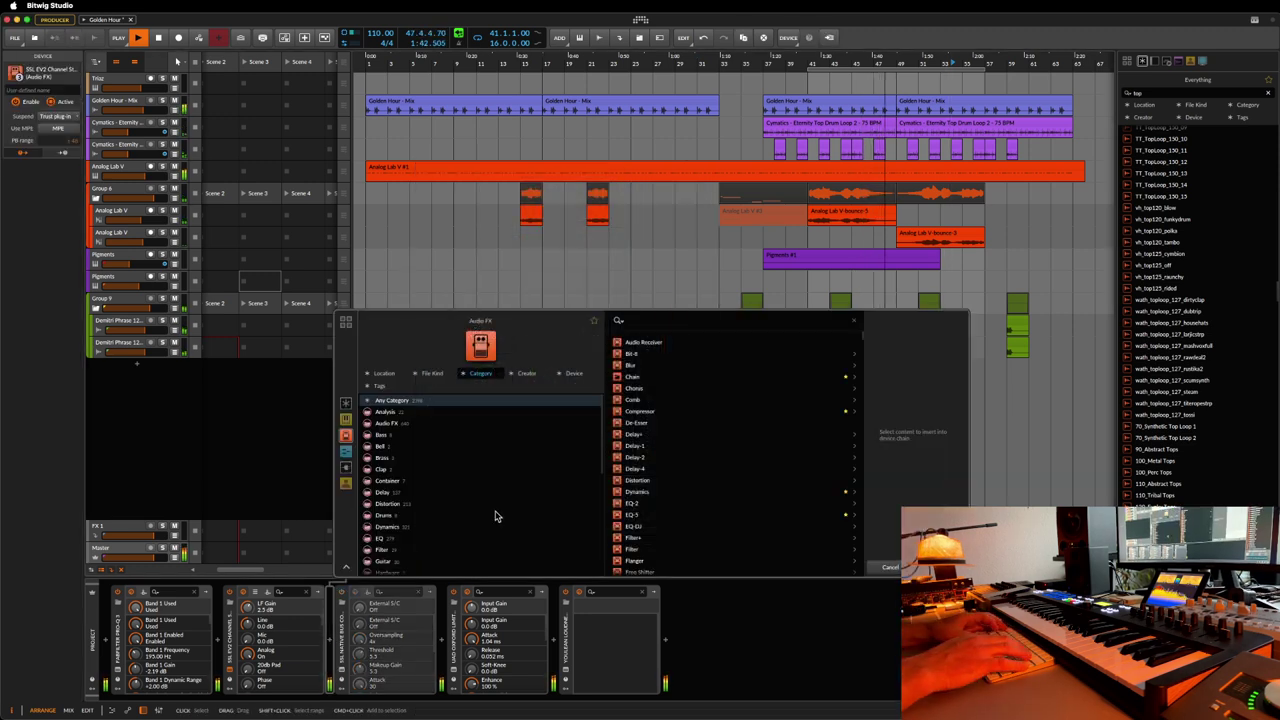
text(ssl)
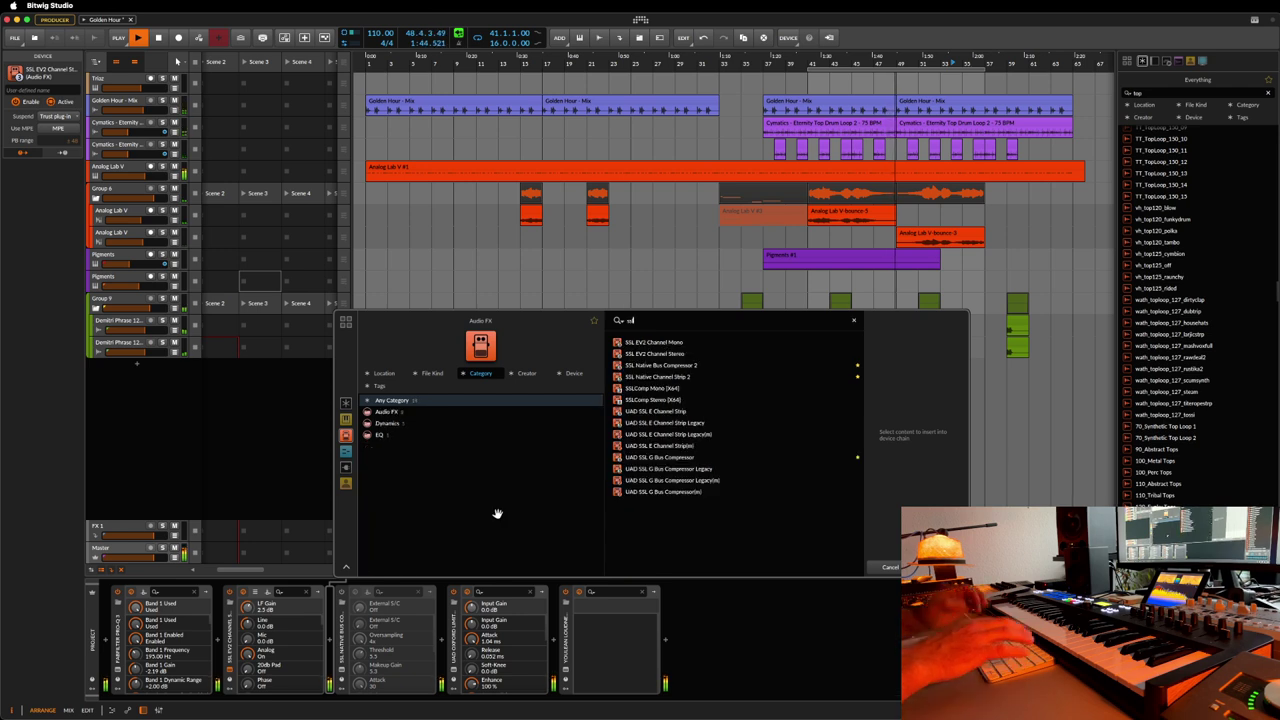
click(710, 378)
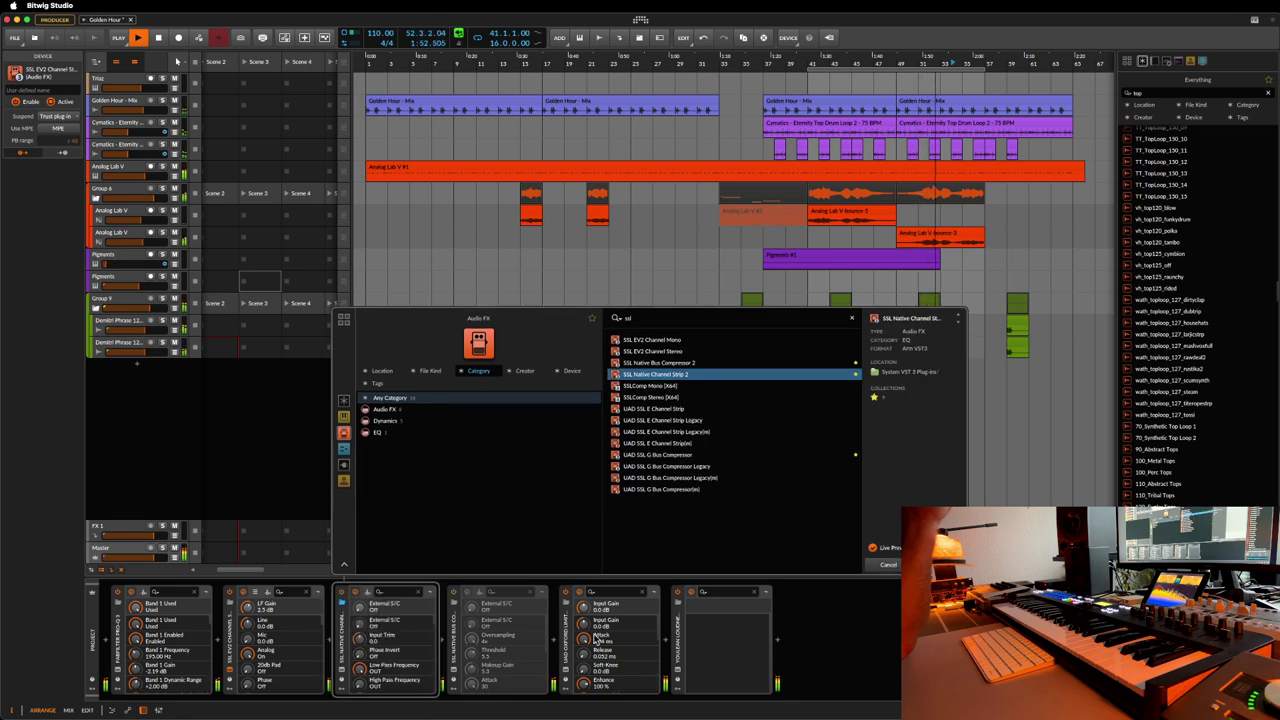
click(341, 676)
click(341, 676)
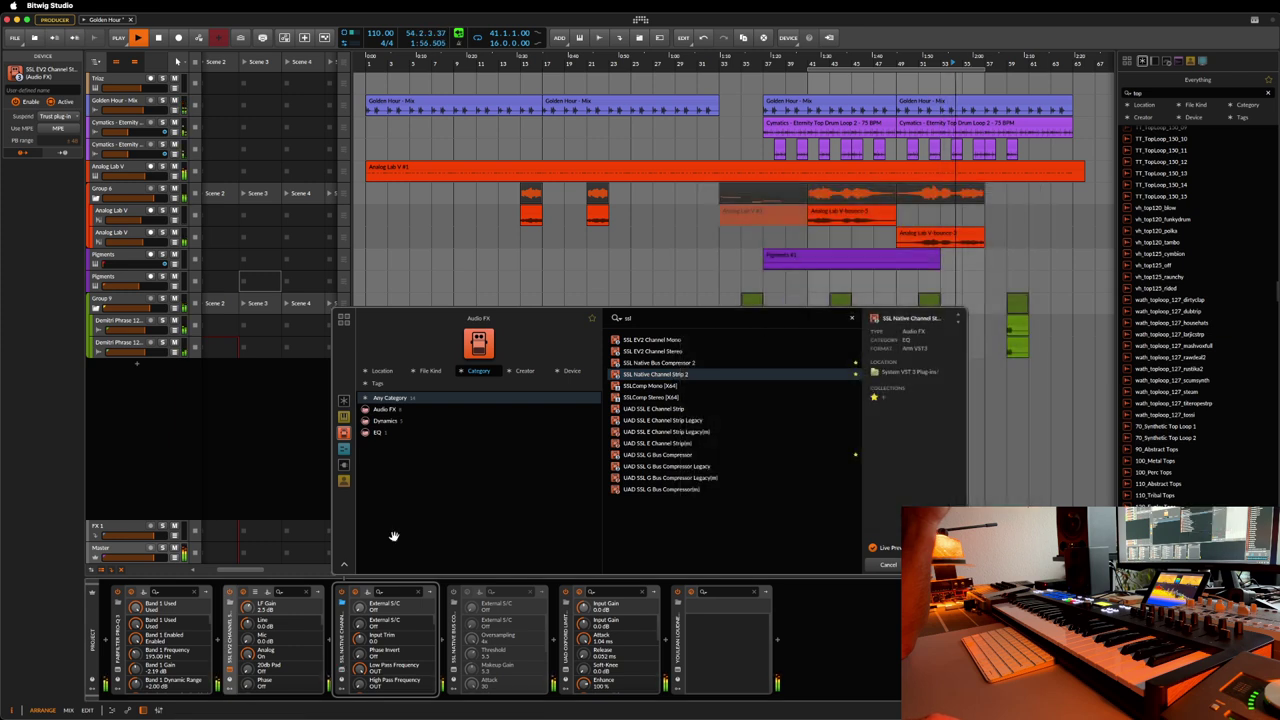
key(Escape)
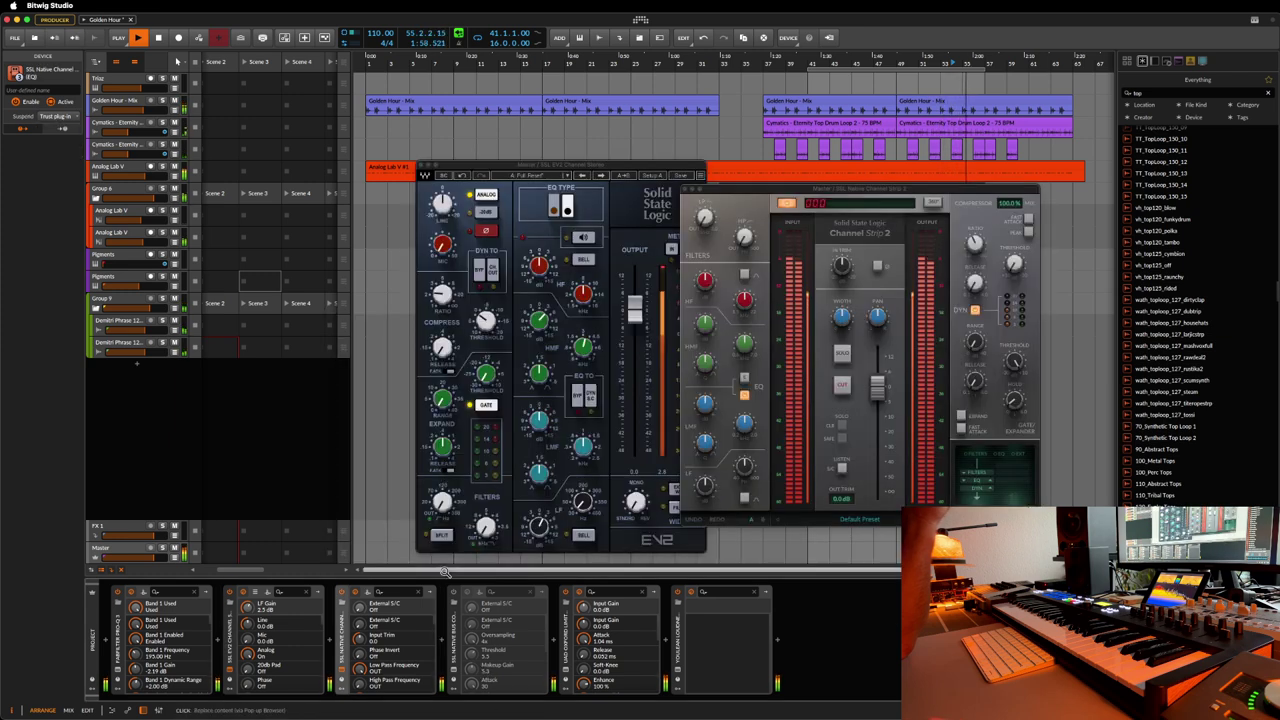
- Delete the bypassed SSL Native Bus Compressor from the Master chain and undo the deletion
click(455, 628)
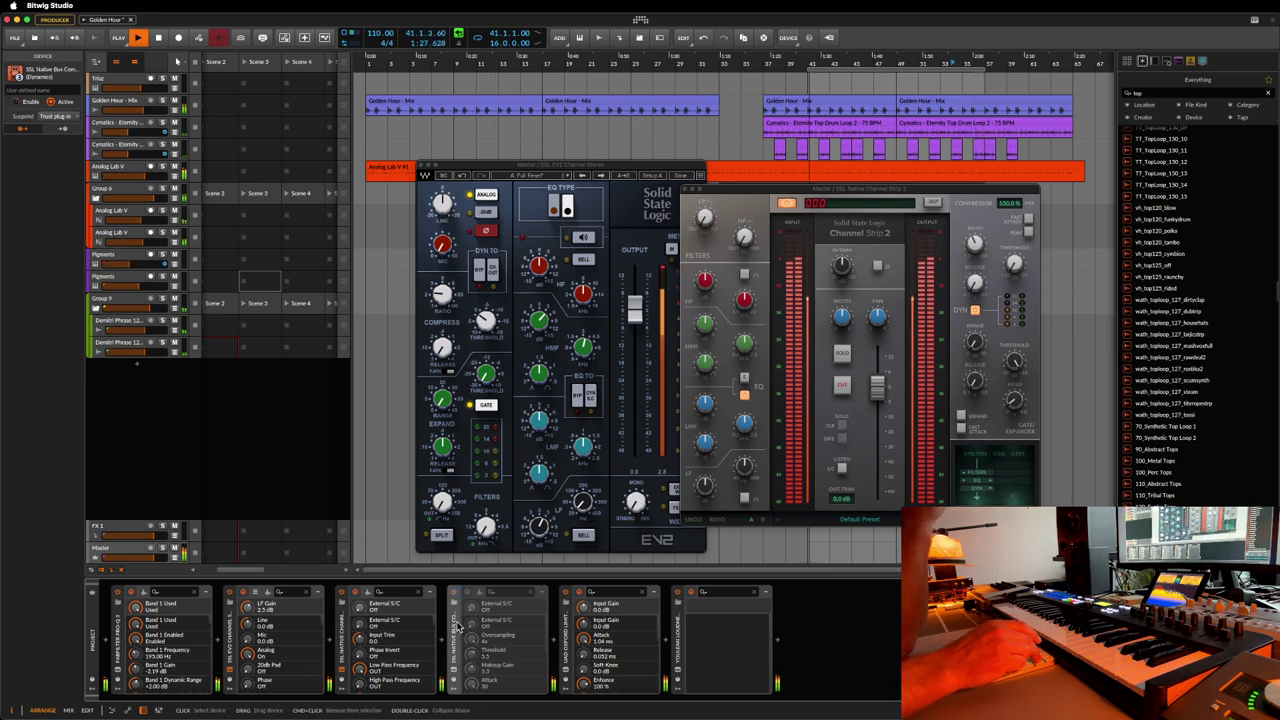
key(Delete)
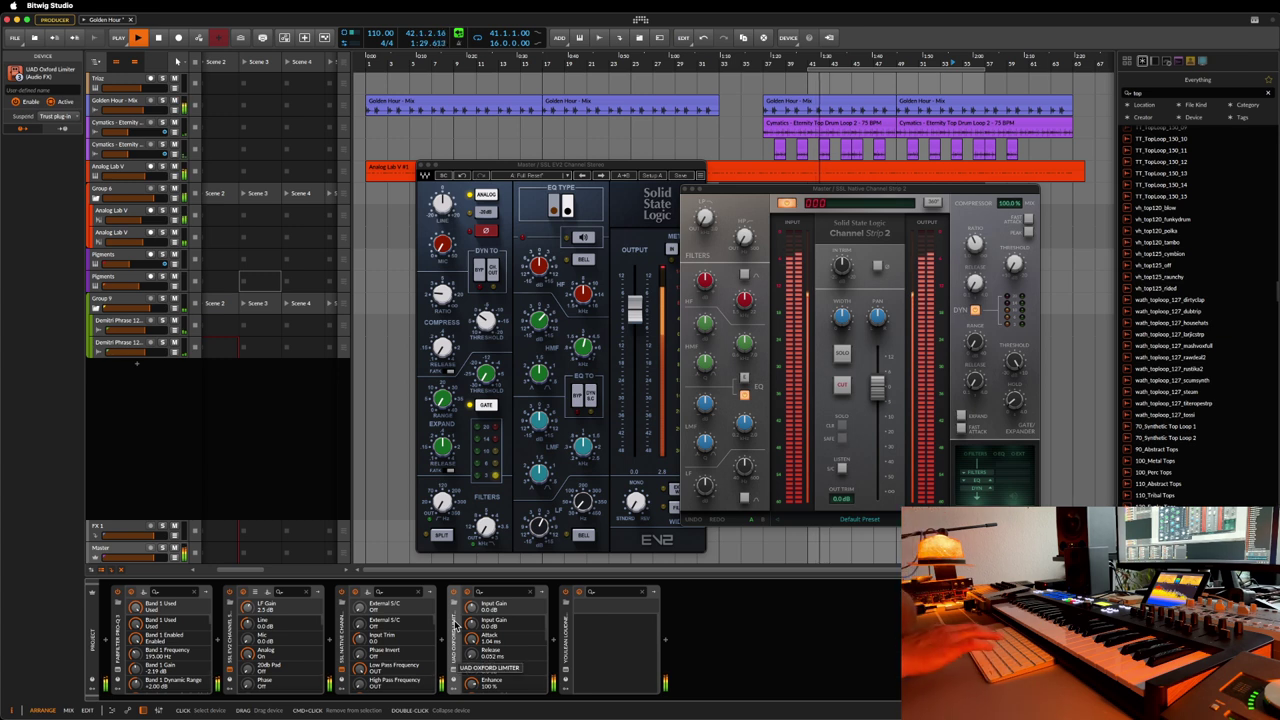
key(ctrl+z)
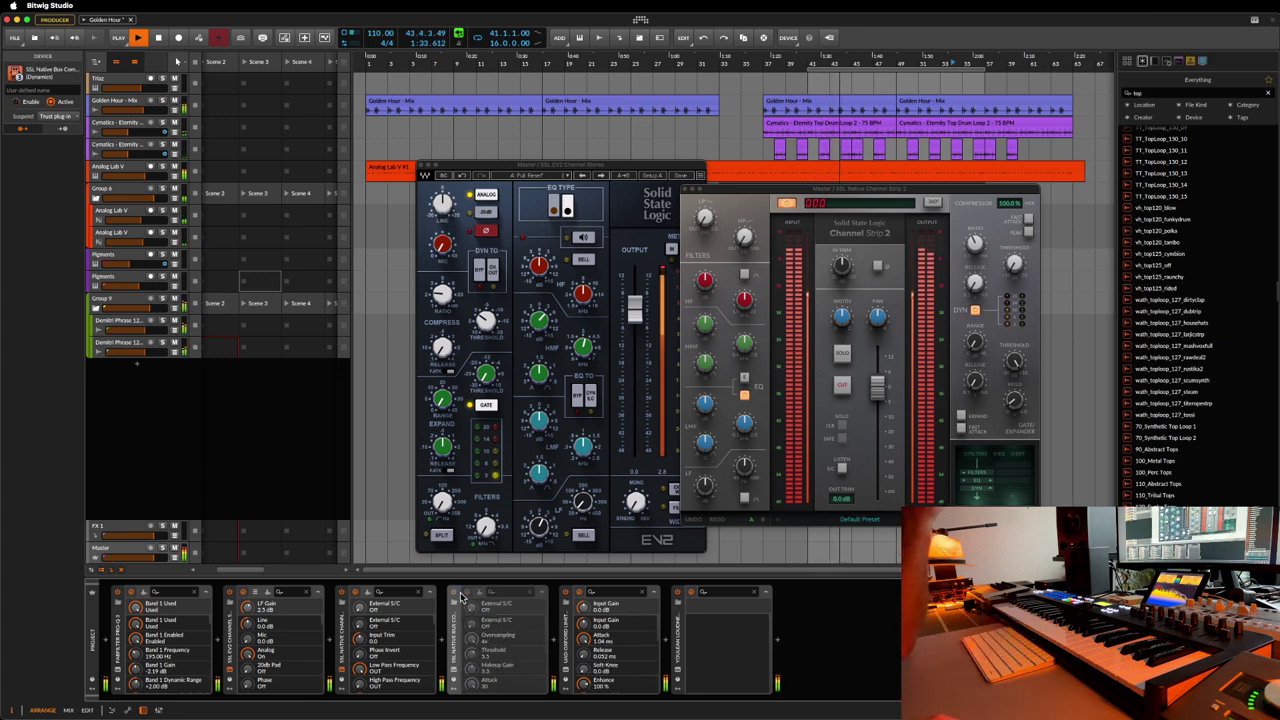
- Re-enable the SSL Native Bus Compressor and delete the SSL EV2 Channel from the Master chain
click(455, 676)
click(455, 676)
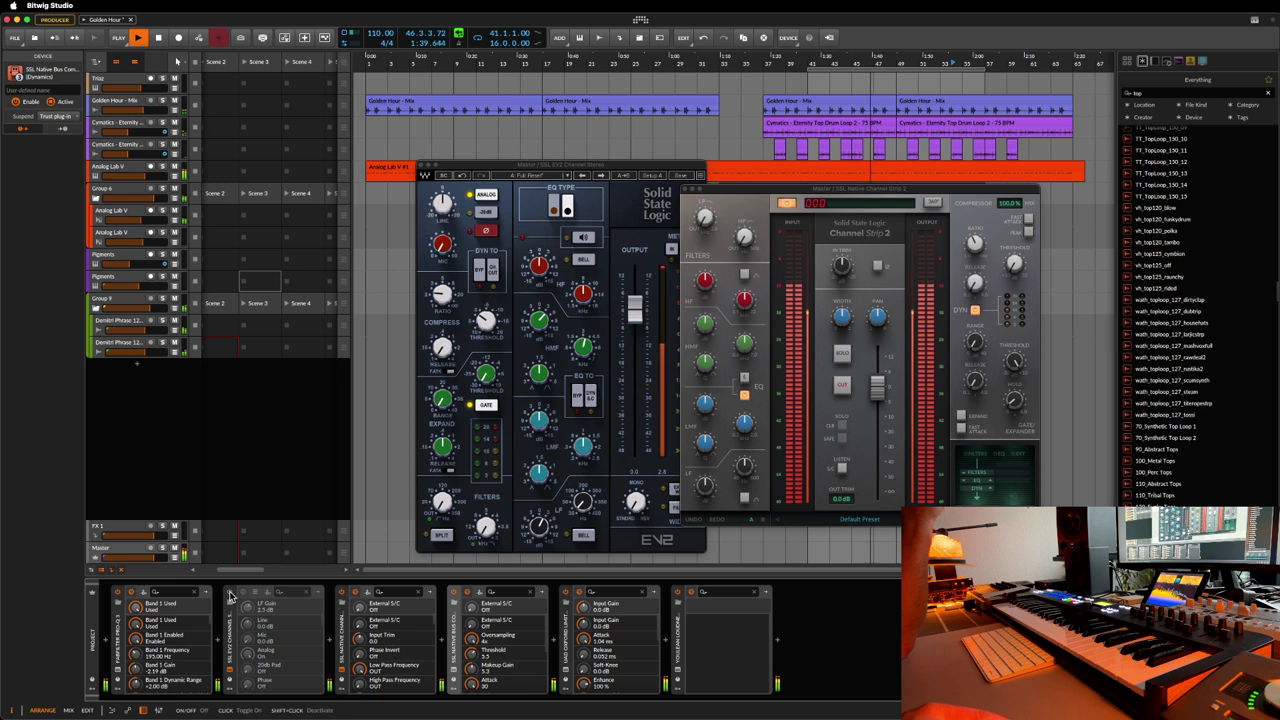
click(229, 682)
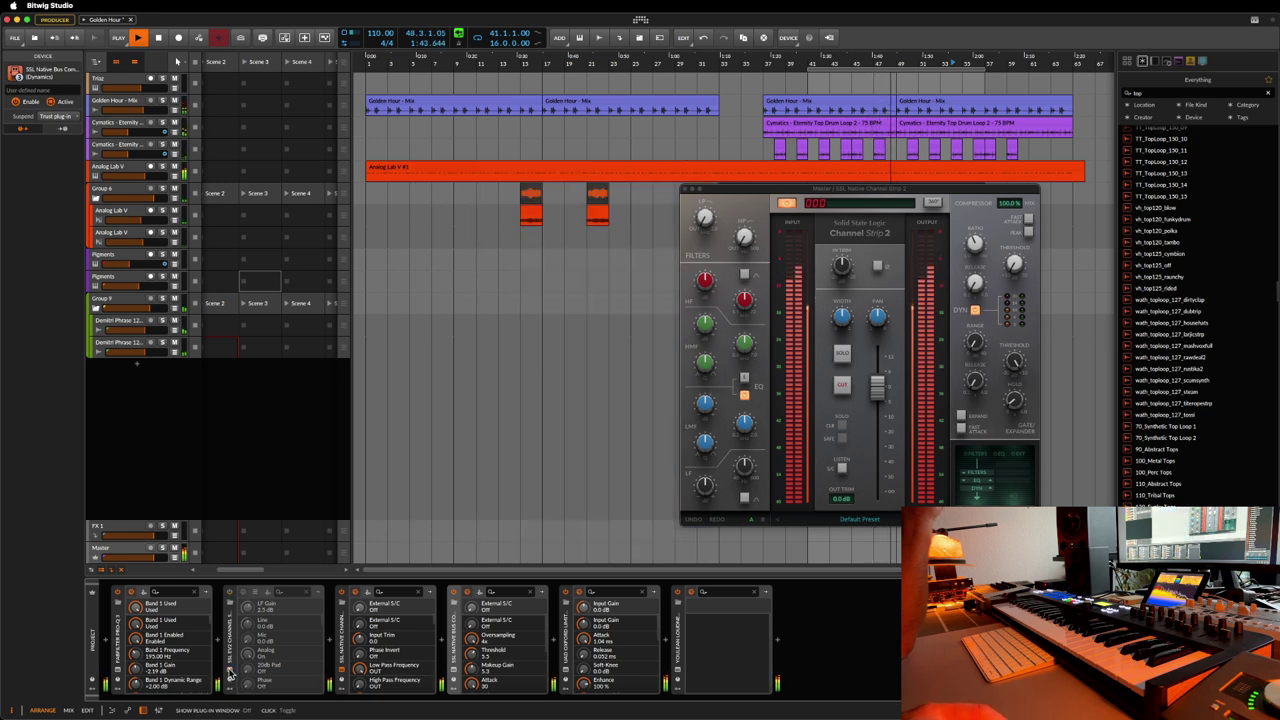
key(Delete)
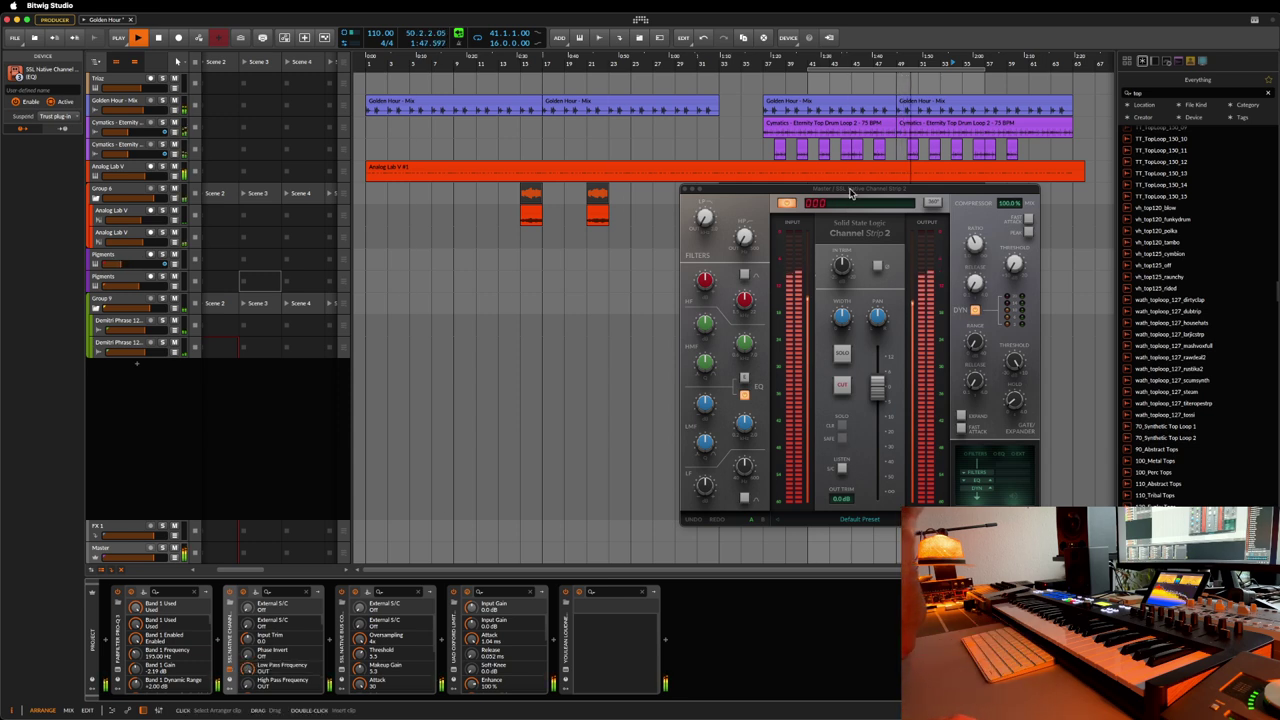
- Show the Bus Compressor 2 plug-in window and arrange the Channel Strip 2 window beside it
drag(850, 189, 348, 126)
click(360, 692)
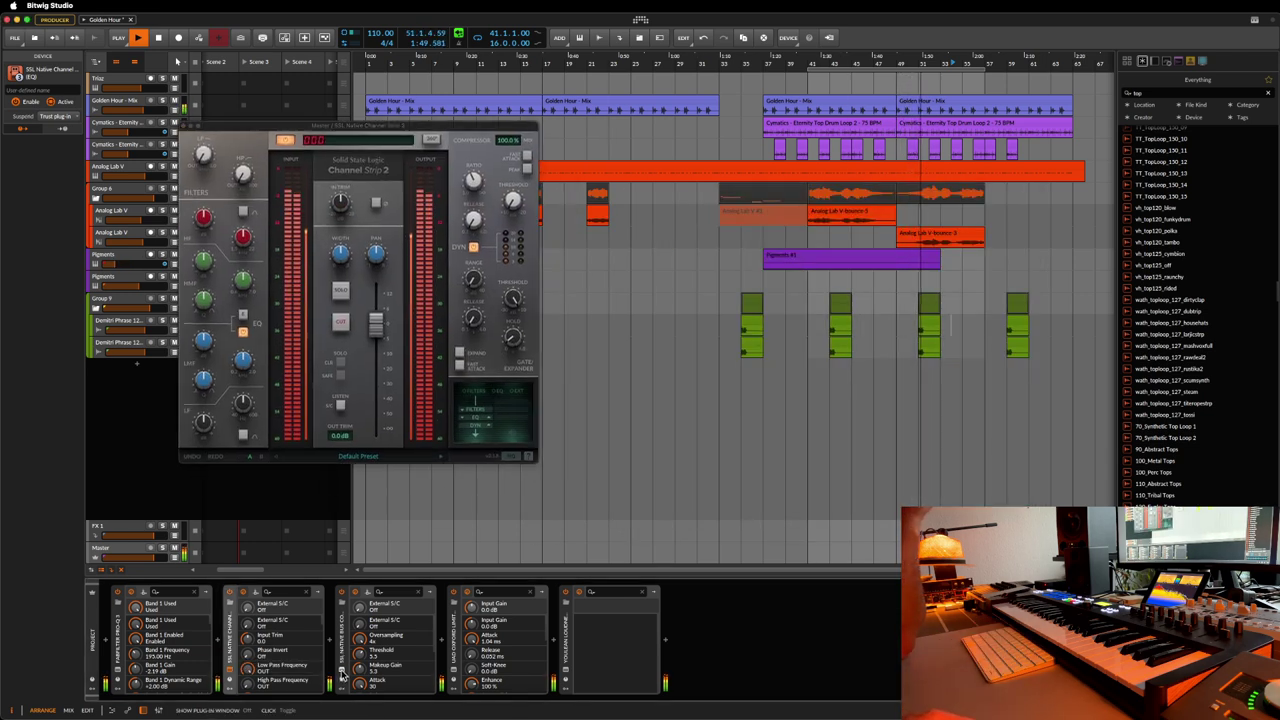
drag(422, 133, 557, 196)
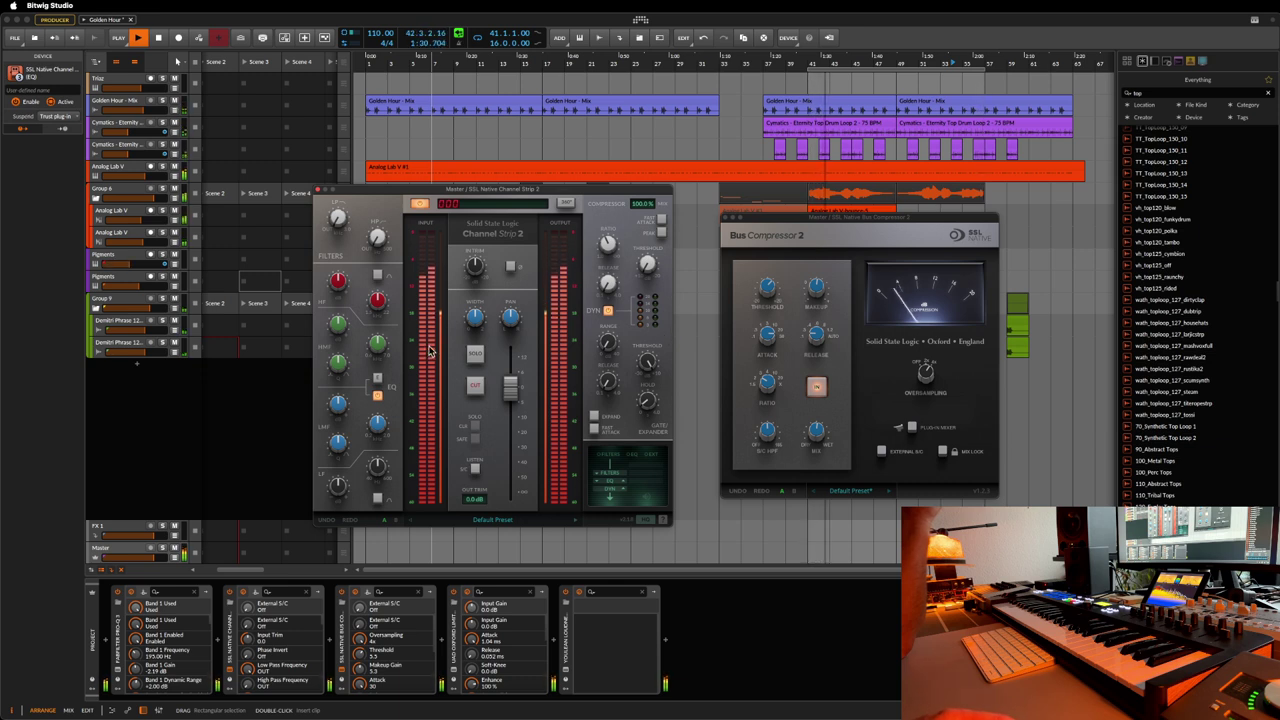
- Set Channel Strip 2's low EQ frequency to 41.1 Hz and boost the low EQ gain
drag(379, 470, 400, 562)
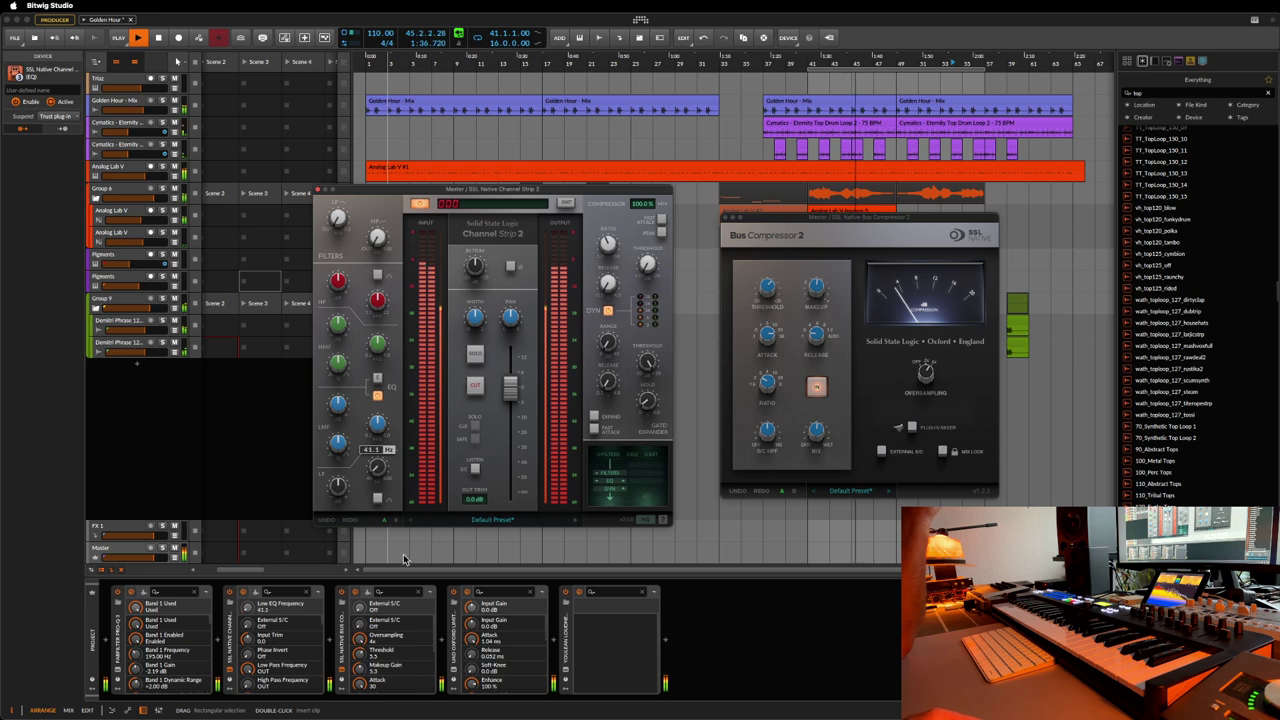
mouse_move(332, 482)
drag(339, 487, 339, 491)
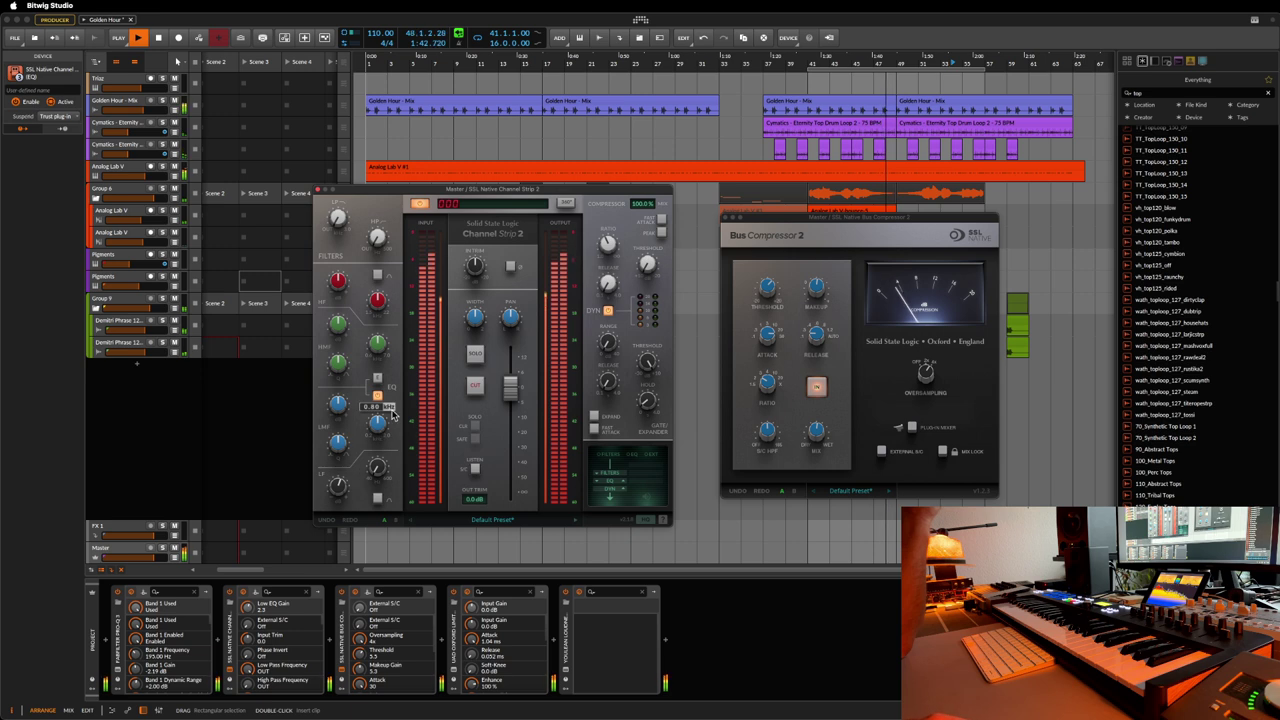
- Set Channel Strip 2's high EQ to 8.72 kHz with 4.7 dB gain and its high-mid EQ to 3.4 dB gain
mouse_move(369, 309)
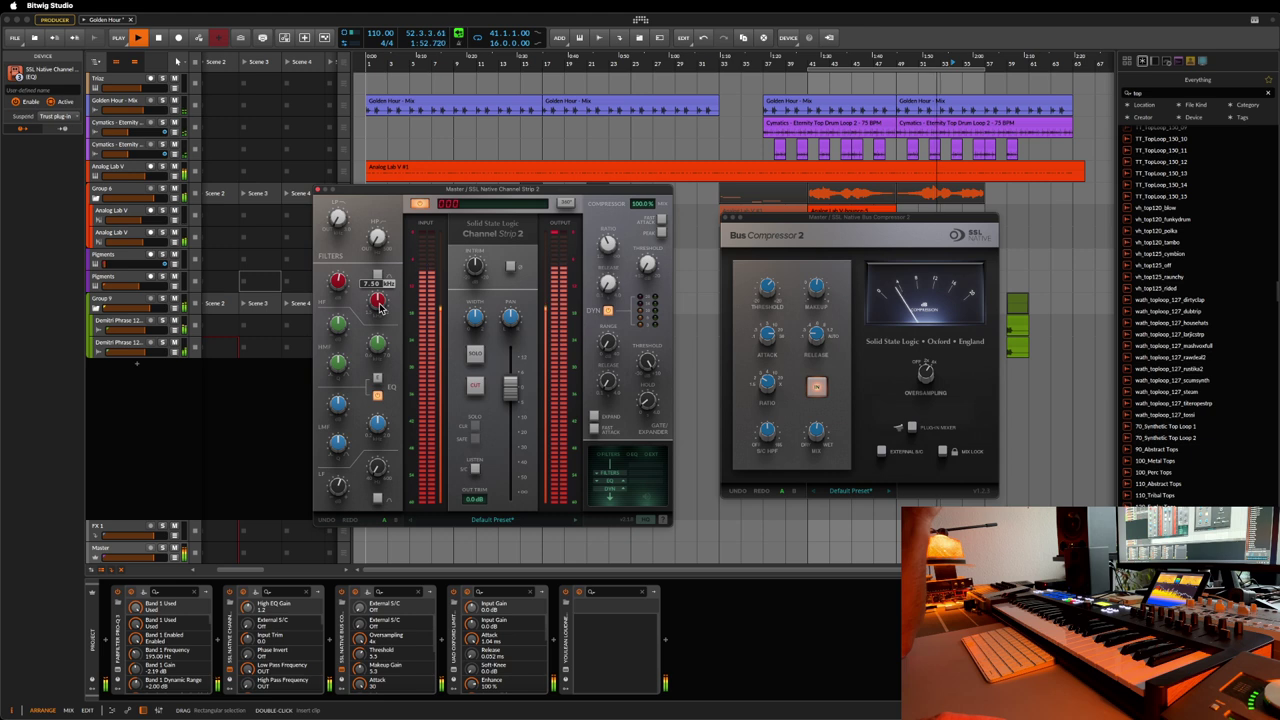
mouse_move(337, 281)
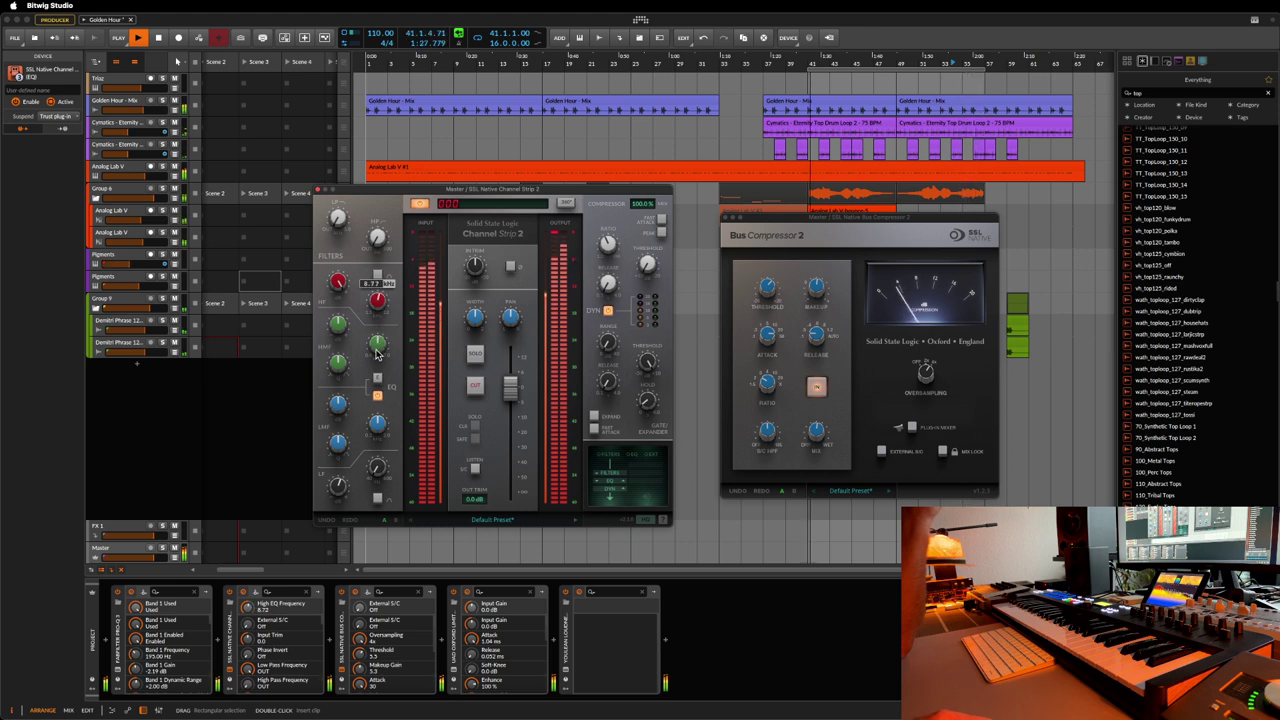
mouse_move(338, 324)
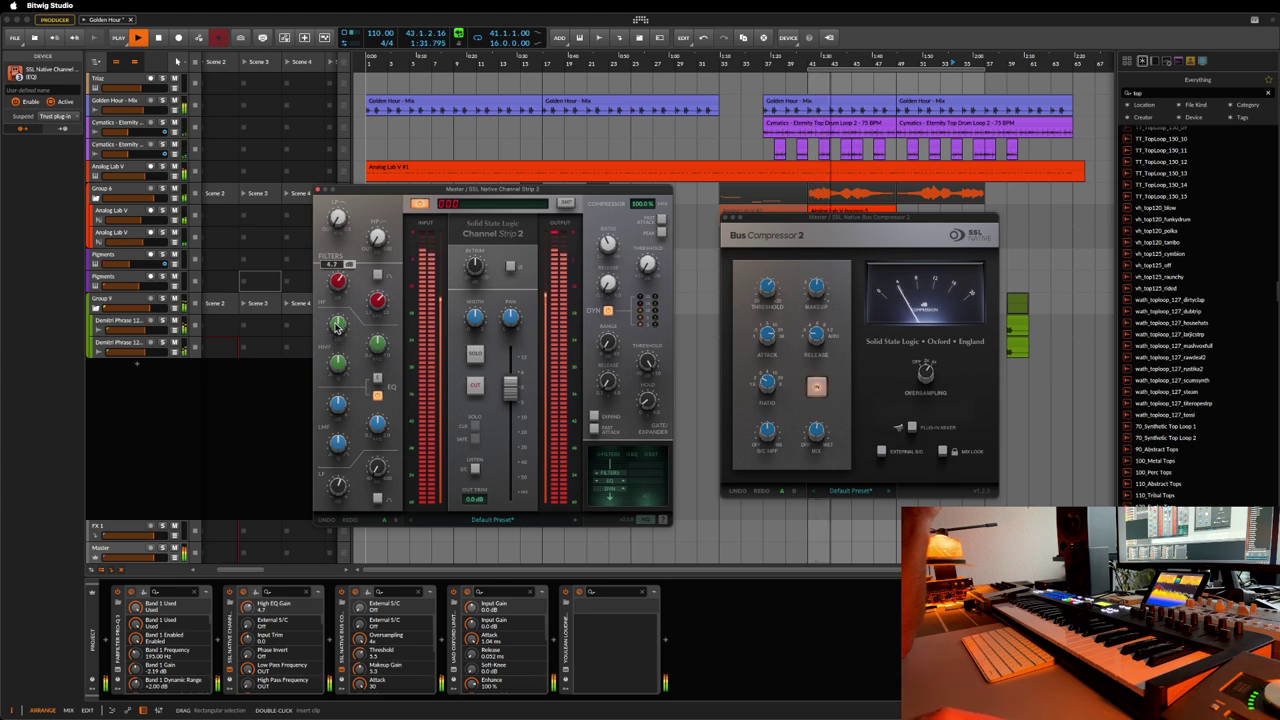
drag(338, 329, 338, 340)
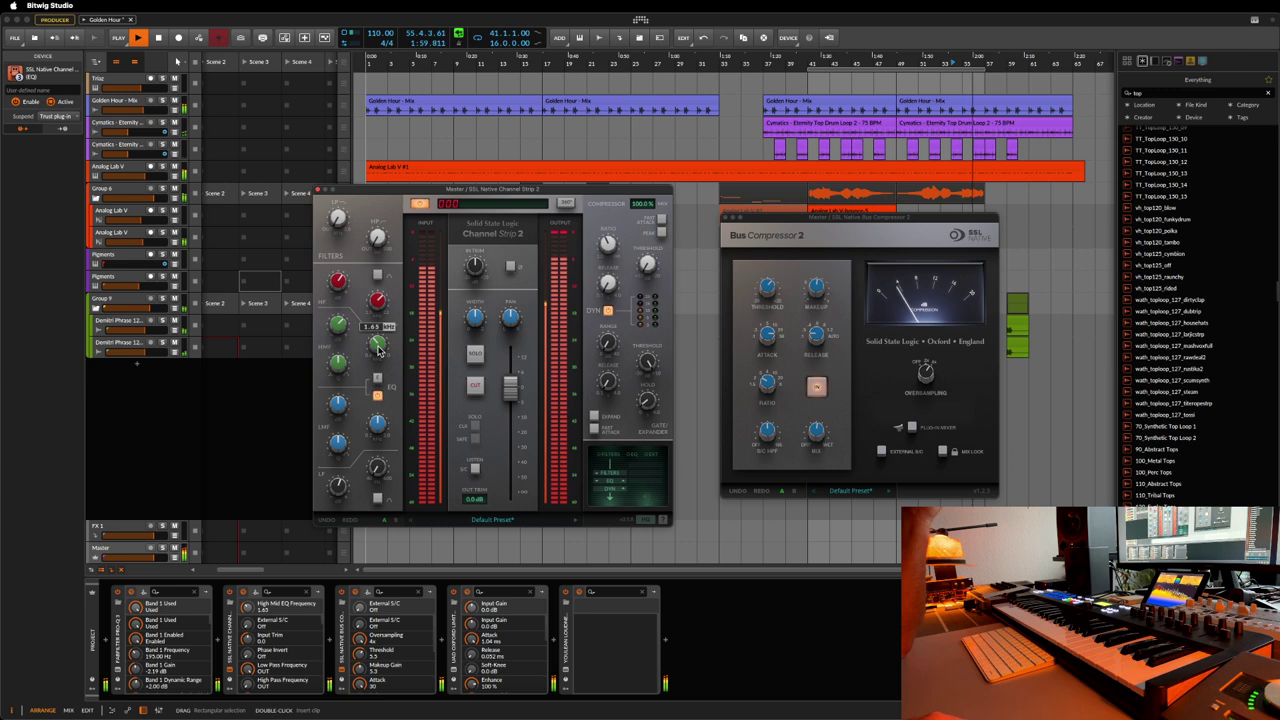
- Compare the Master sound with Channel Strip 2 bypassed and enabled while the loop plays
click(420, 205)
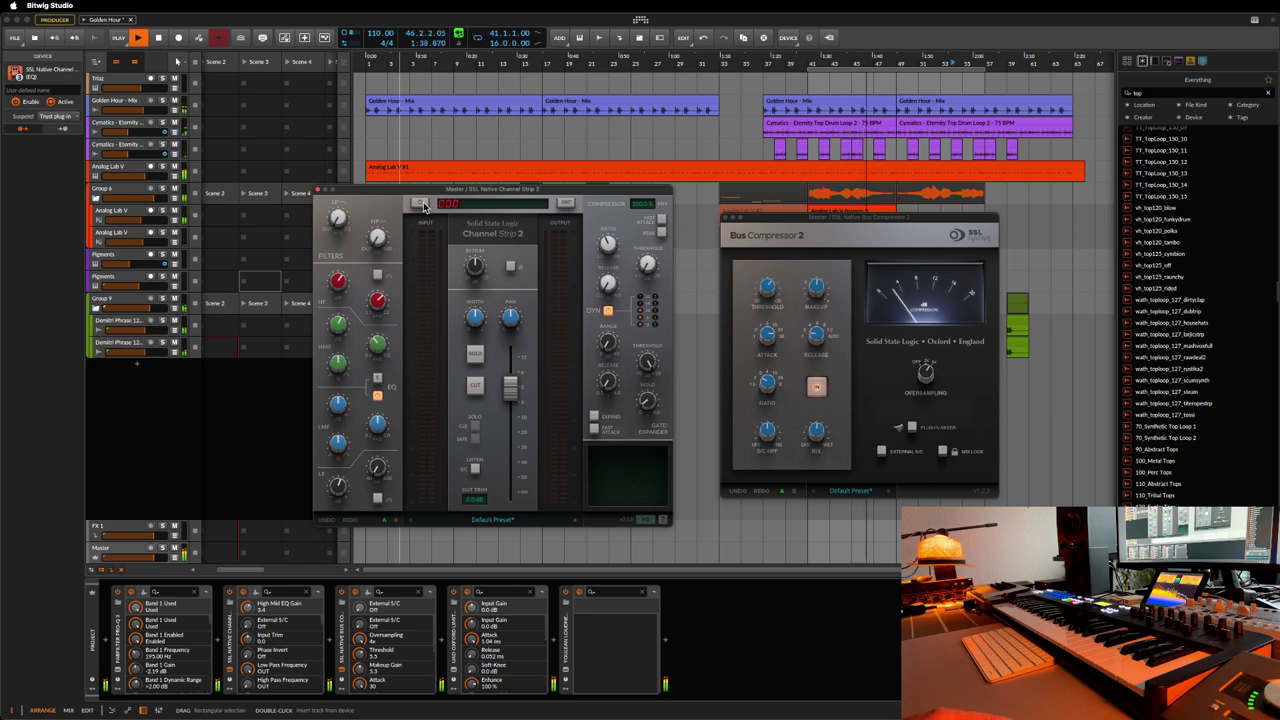
click(420, 205)
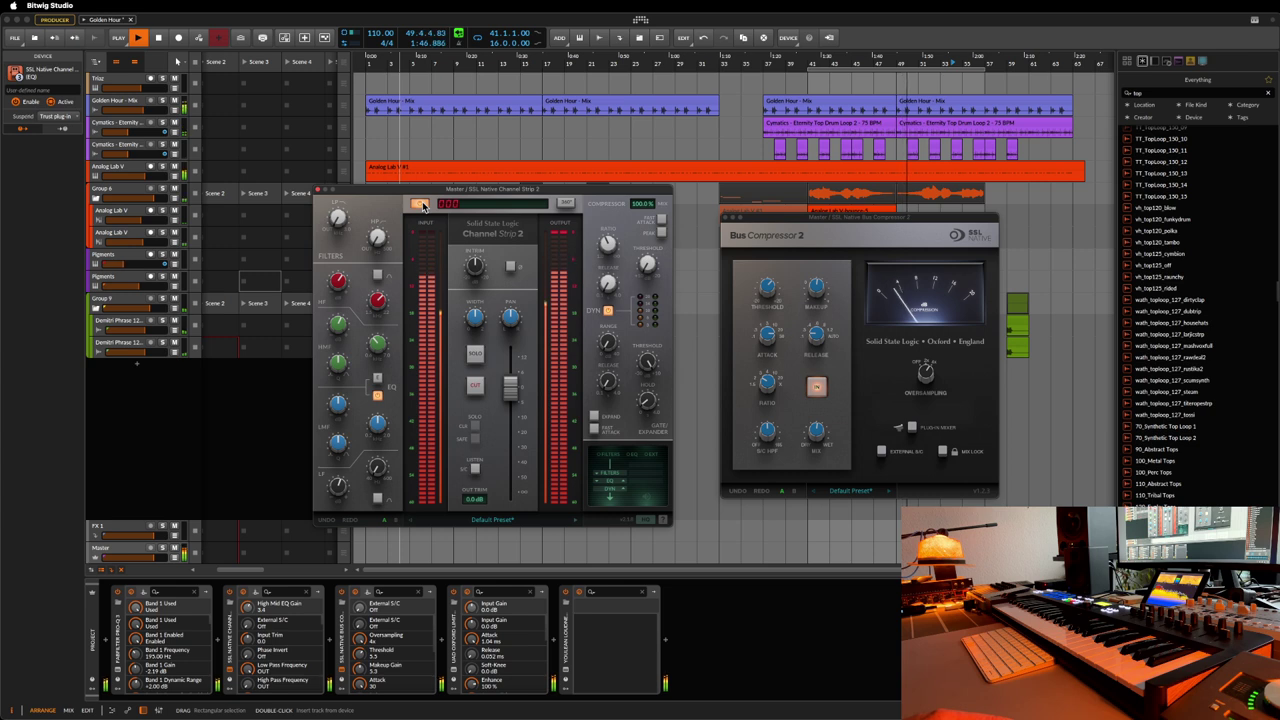
click(417, 205)
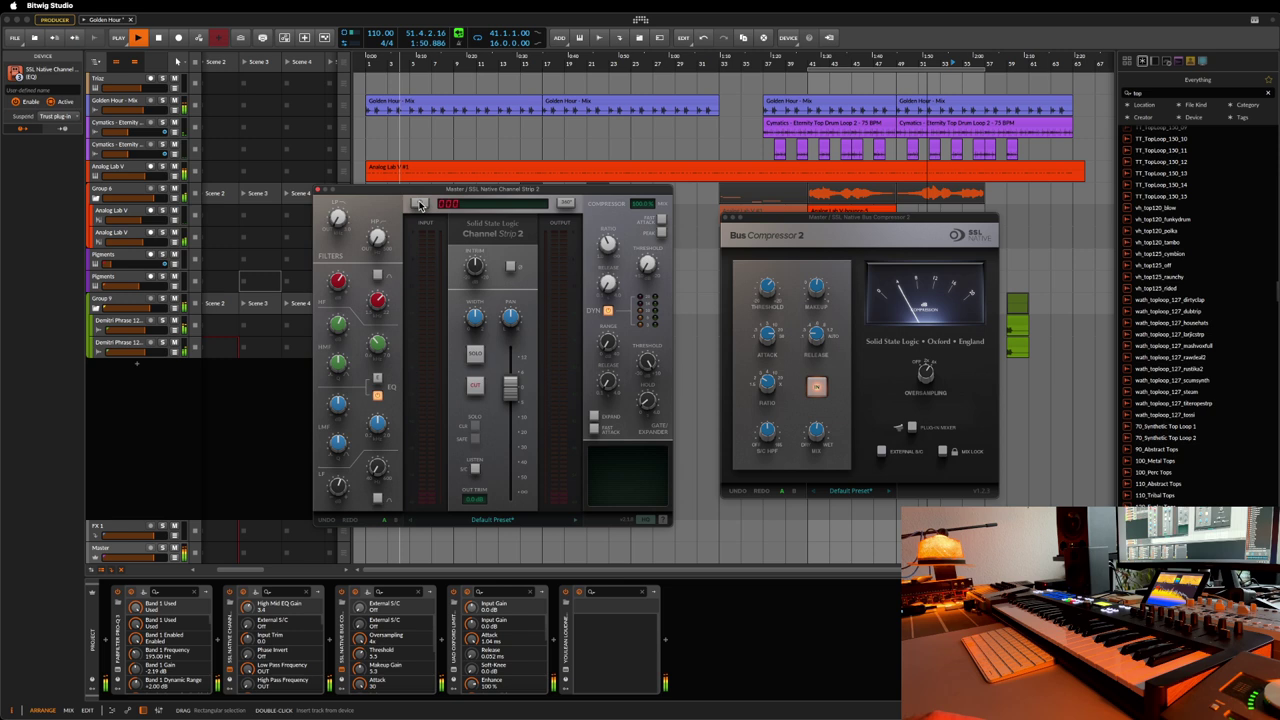
click(418, 205)
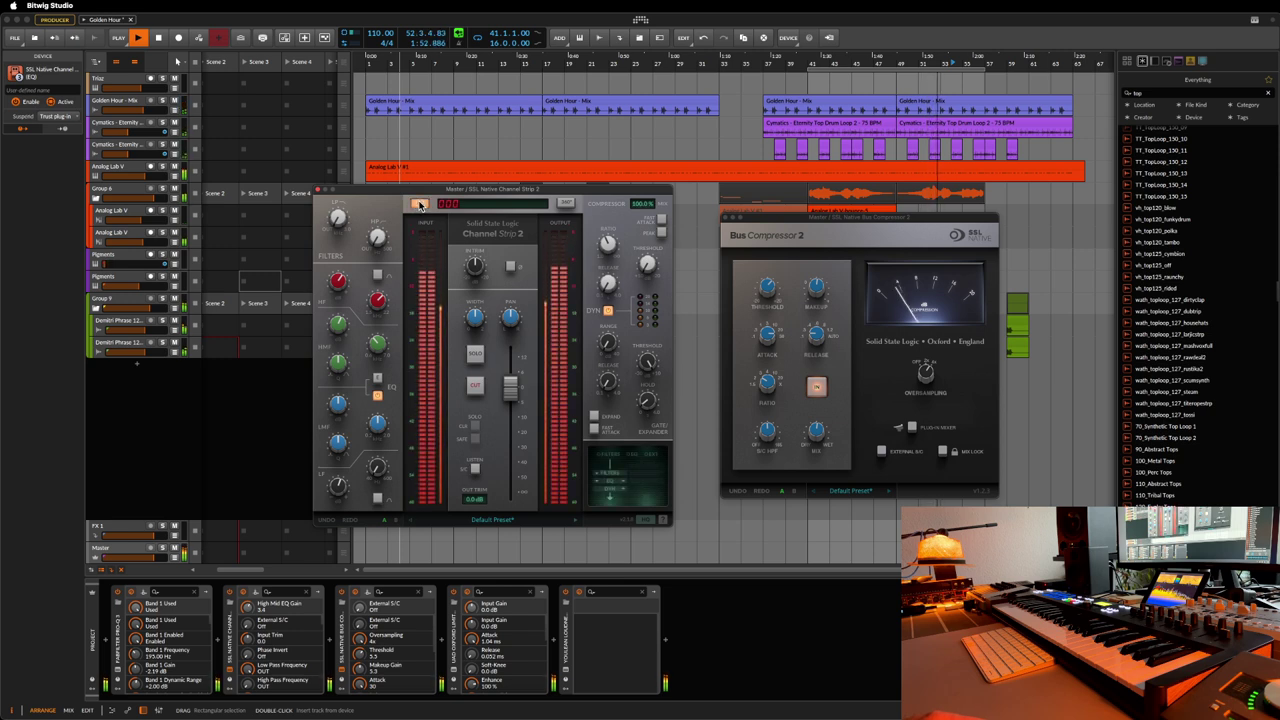
- Stop playback and save the Golden Hour project
click(158, 38)
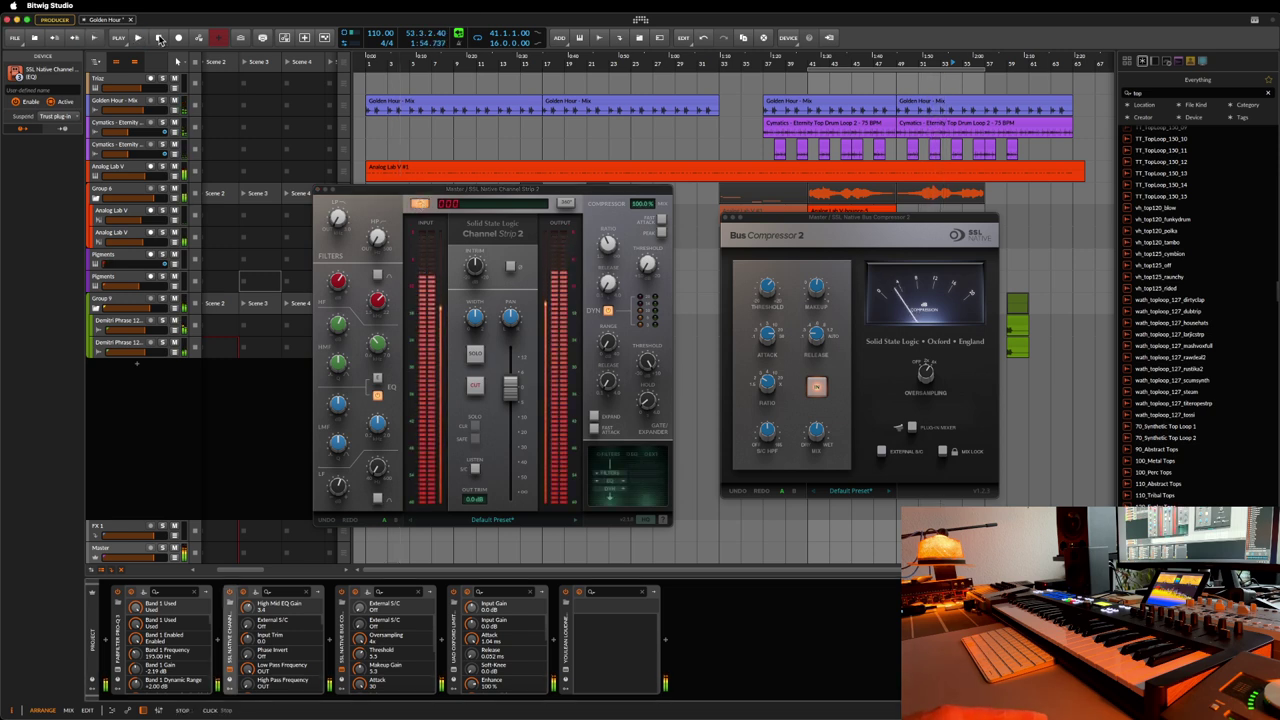
key(super+s)
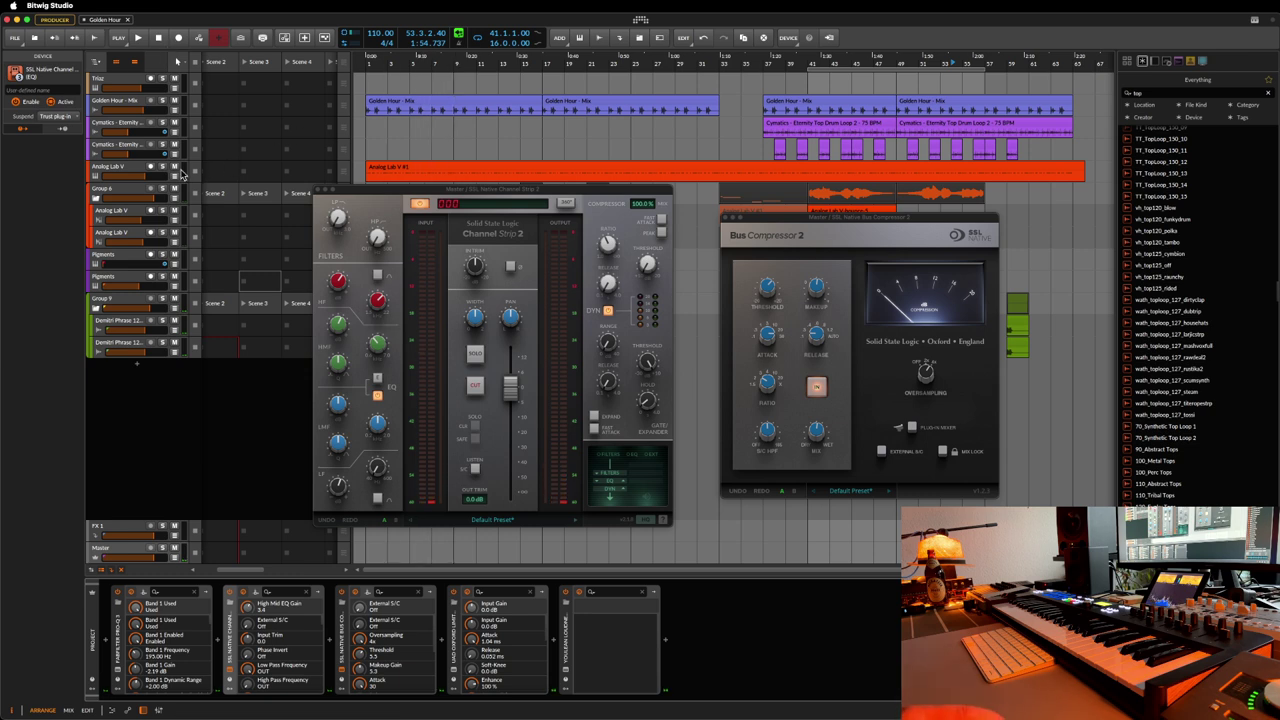
- Select the Analog Lab V track above Group 6 and look through its device chain
click(130, 170)
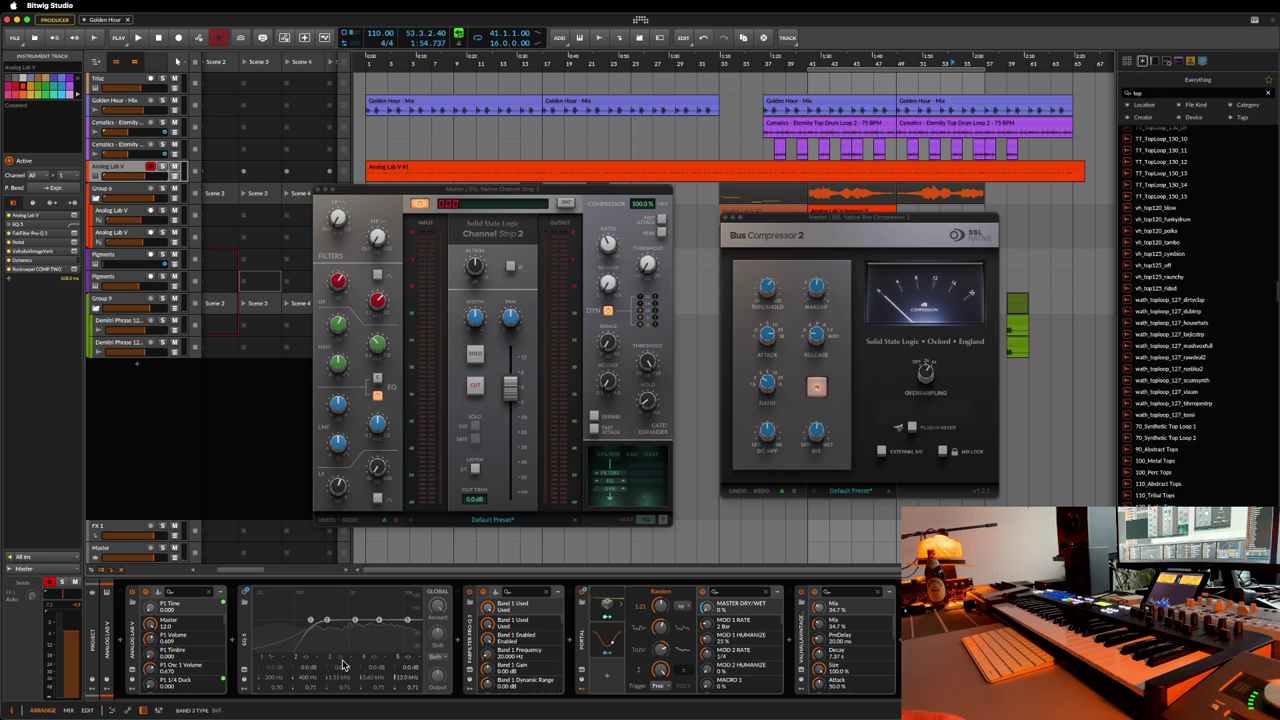
scroll(380, 667, right, 3)
scroll(412, 667, left, 3)
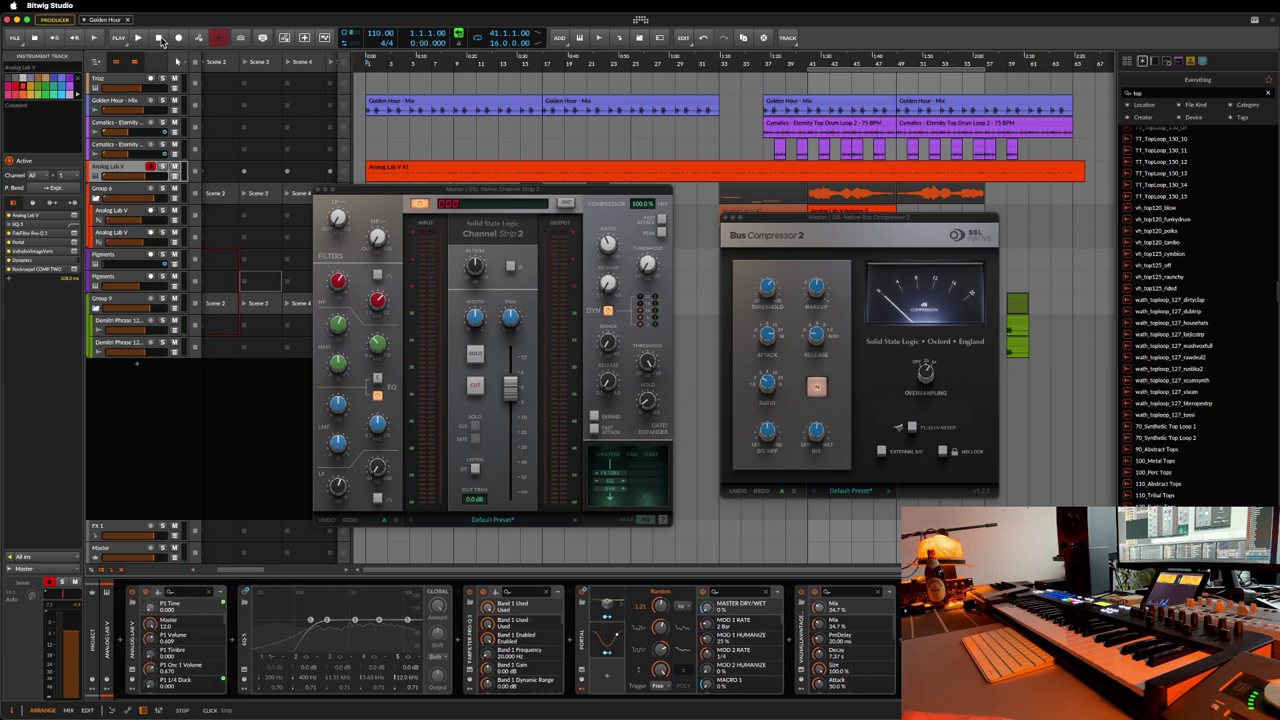
- Play the arrangement from the beginning and compare its opening with Channel Strip 2 bypassed and enabled
click(140, 38)
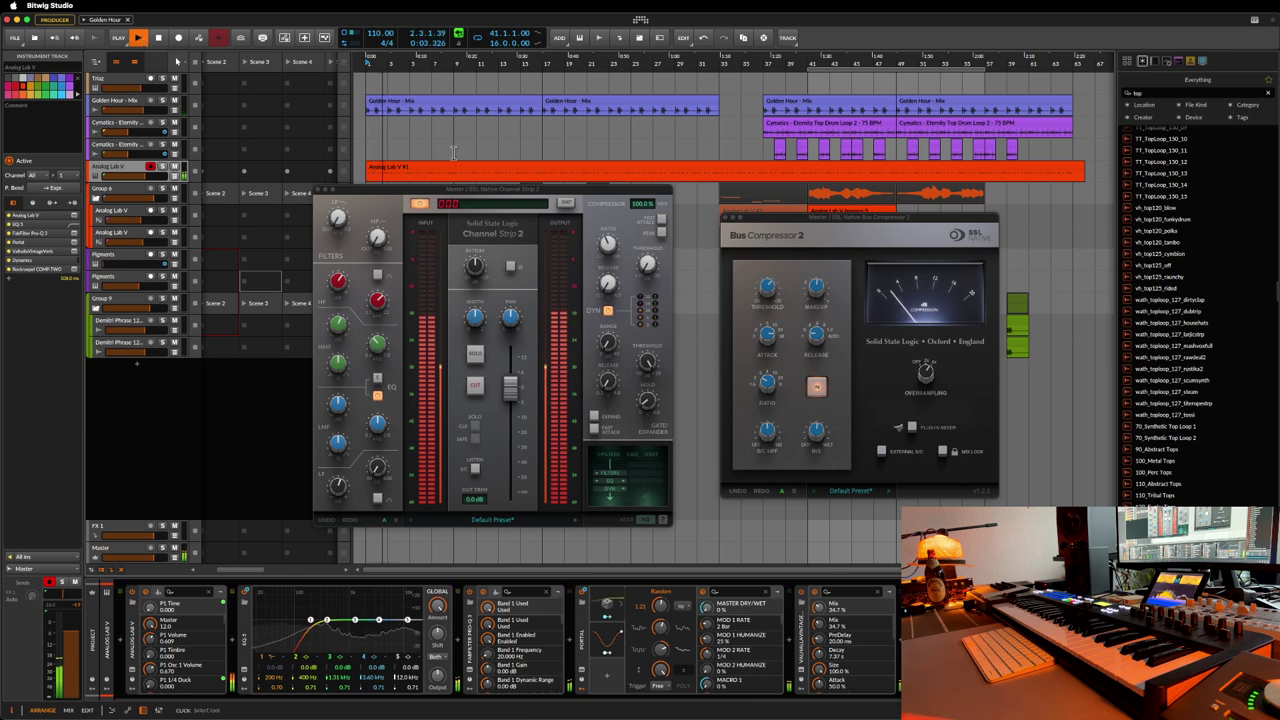
click(420, 204)
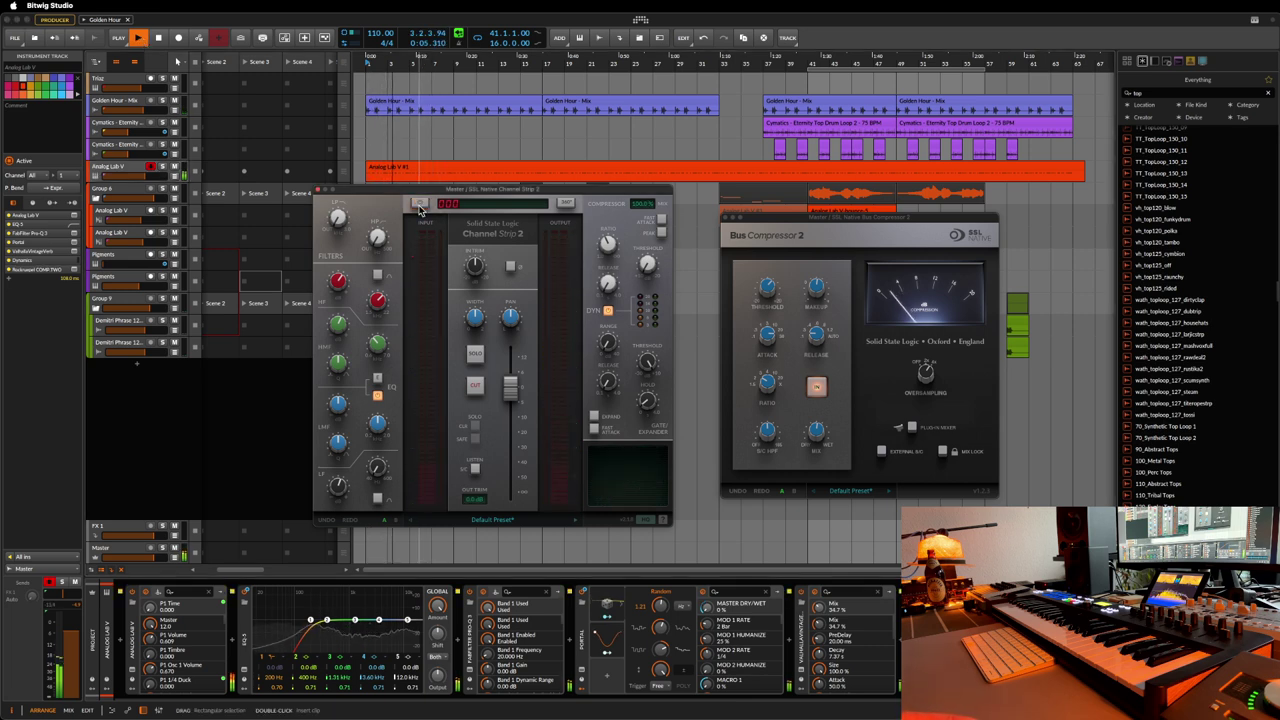
click(420, 205)
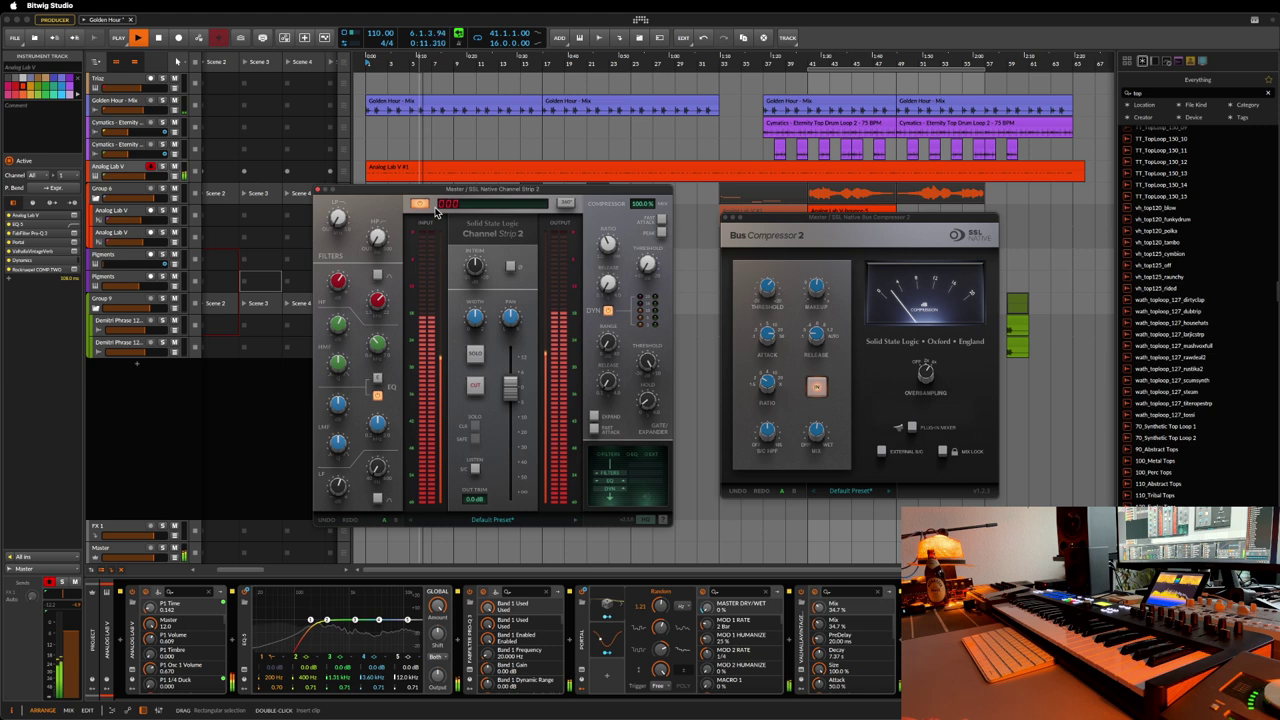
- Adjust the ratio and threshold of Channel Strip 2's compressor and set its release to 0.10 s
mouse_move(646, 263)
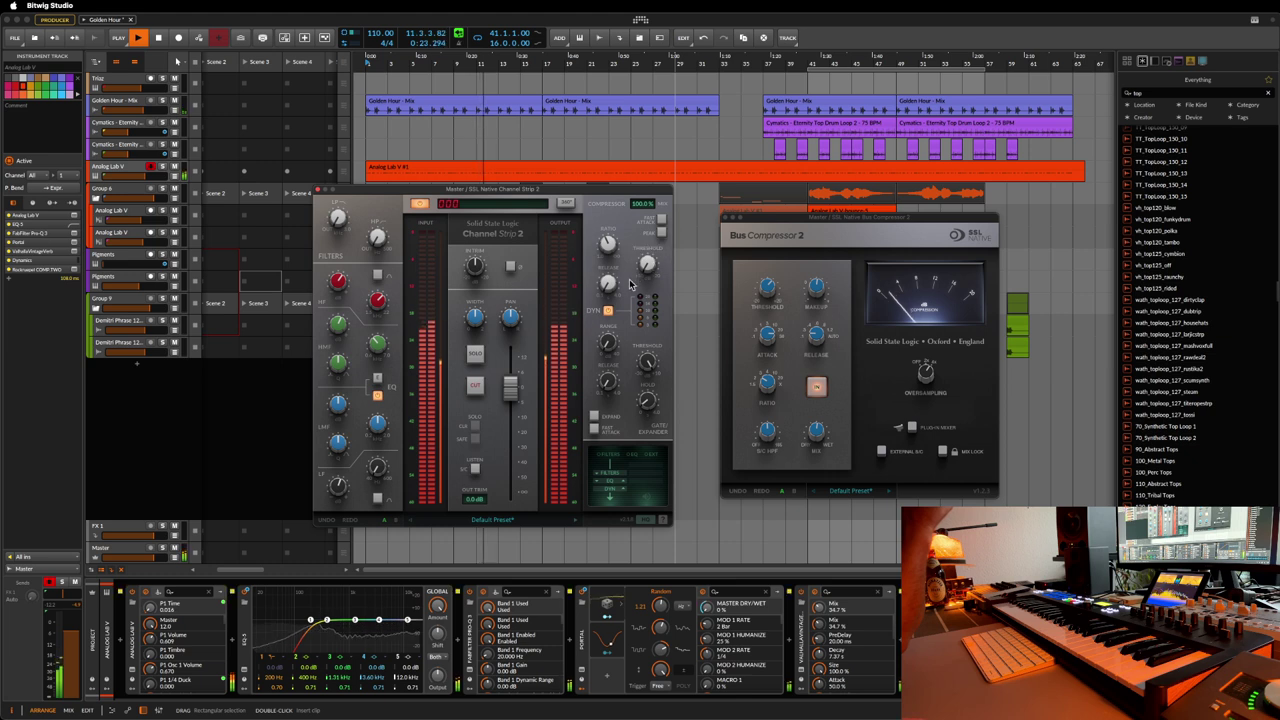
drag(605, 250, 607, 273)
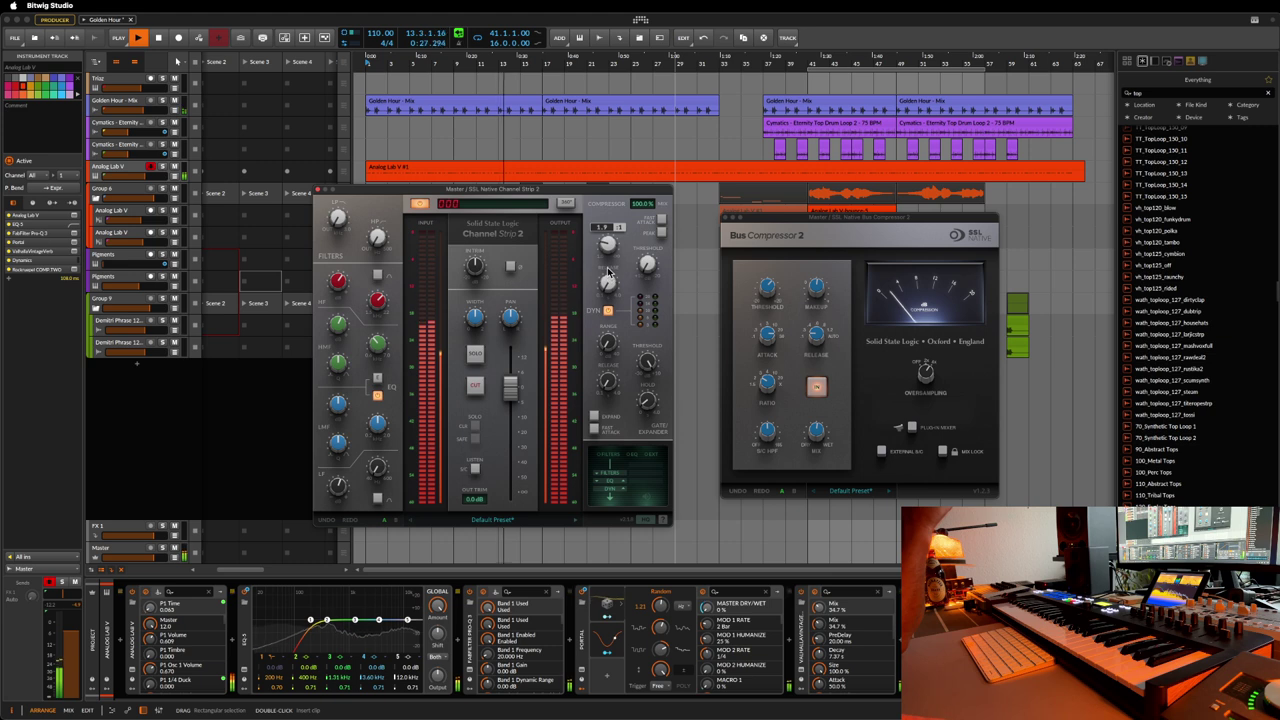
drag(607, 272, 607, 288)
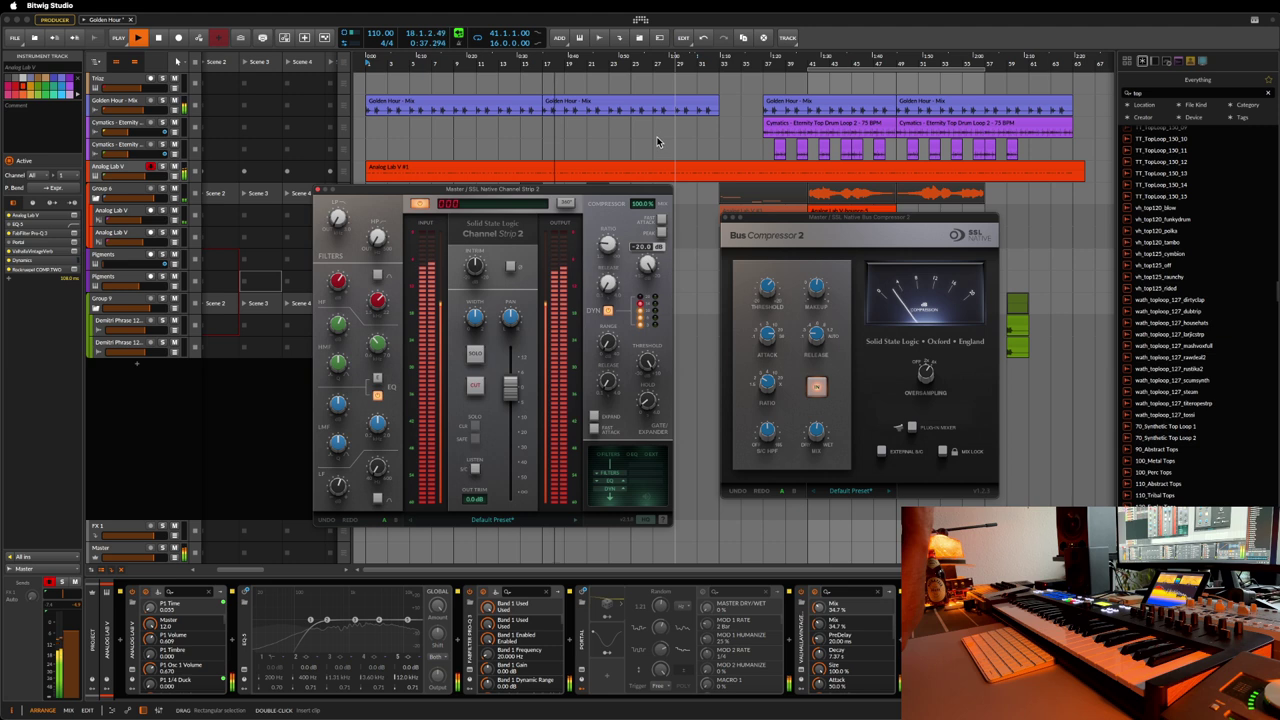
drag(656, 259, 648, 248)
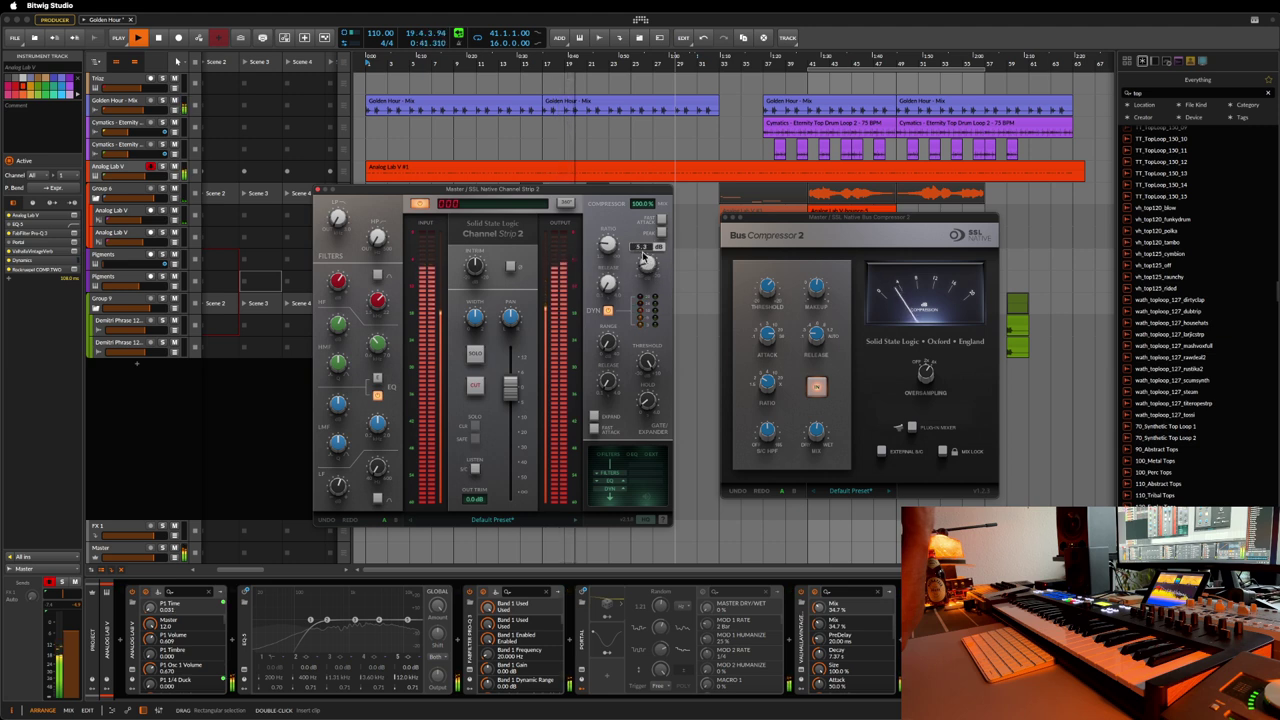
mouse_move(599, 289)
drag(607, 281, 607, 291)
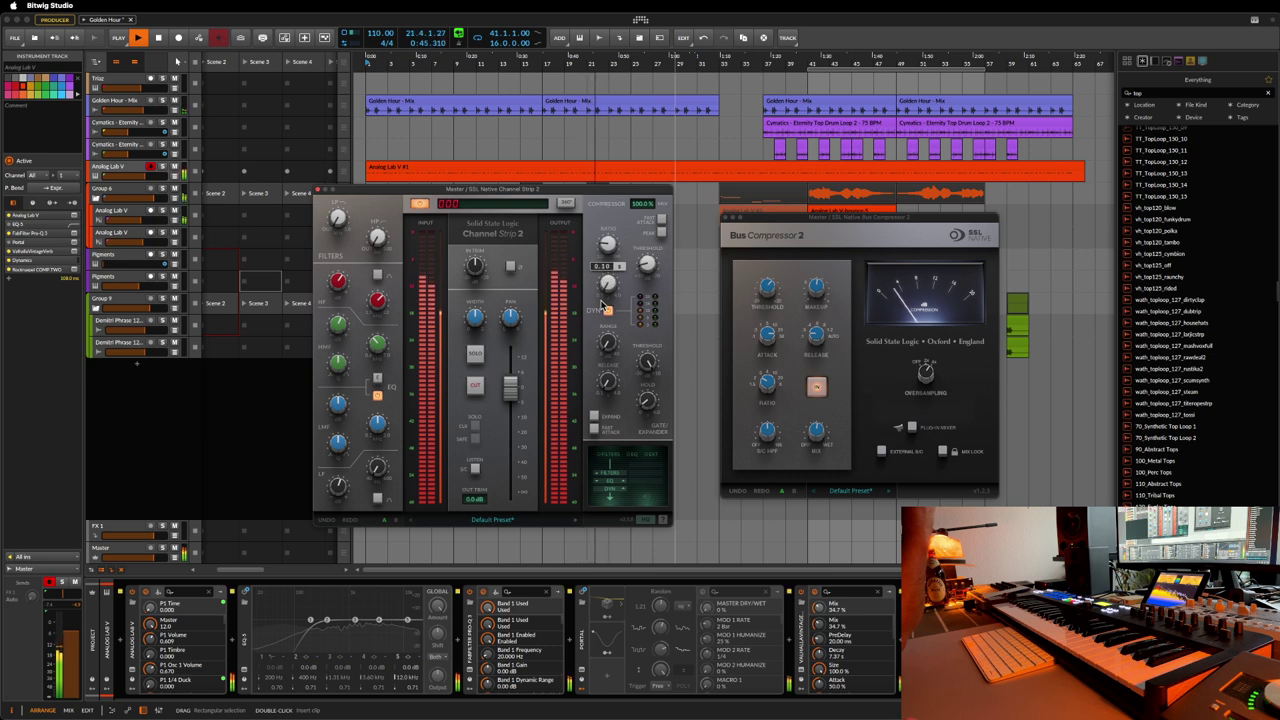
- Switch off Channel Strip 2's dynamics section and compare the Master sound with the plug-in bypassed and enabled
mouse_move(646, 262)
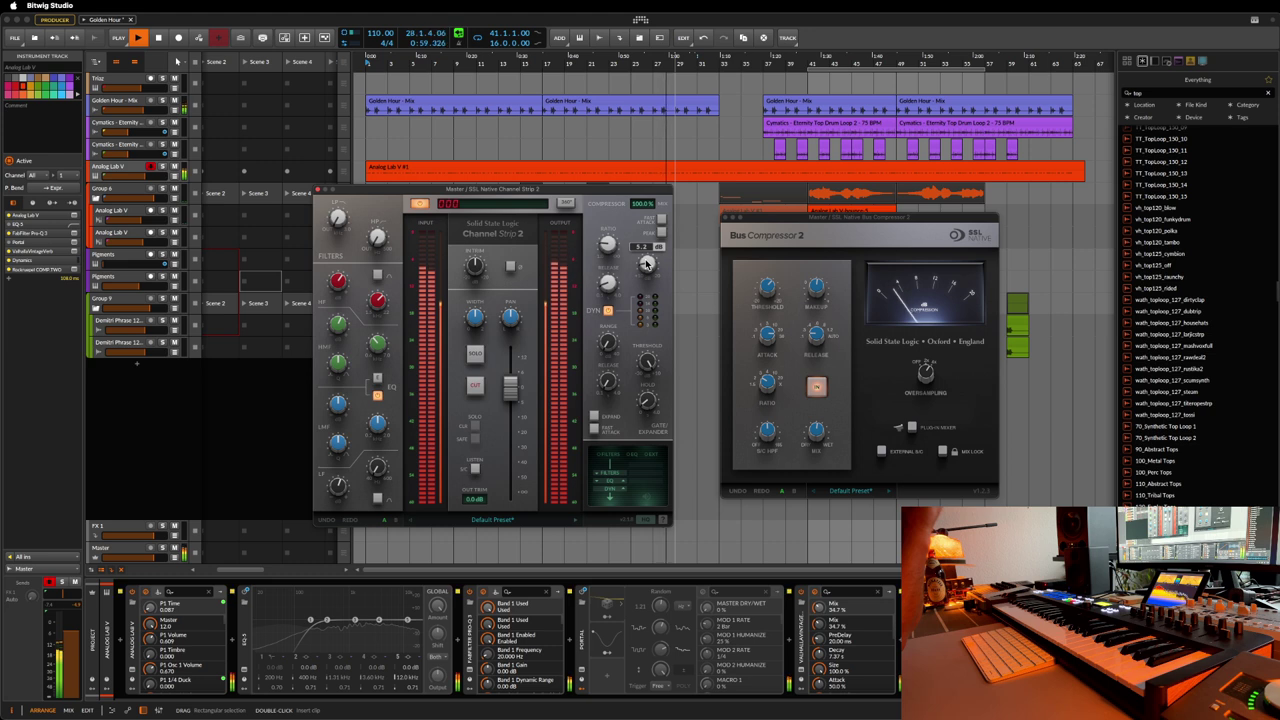
mouse_move(611, 248)
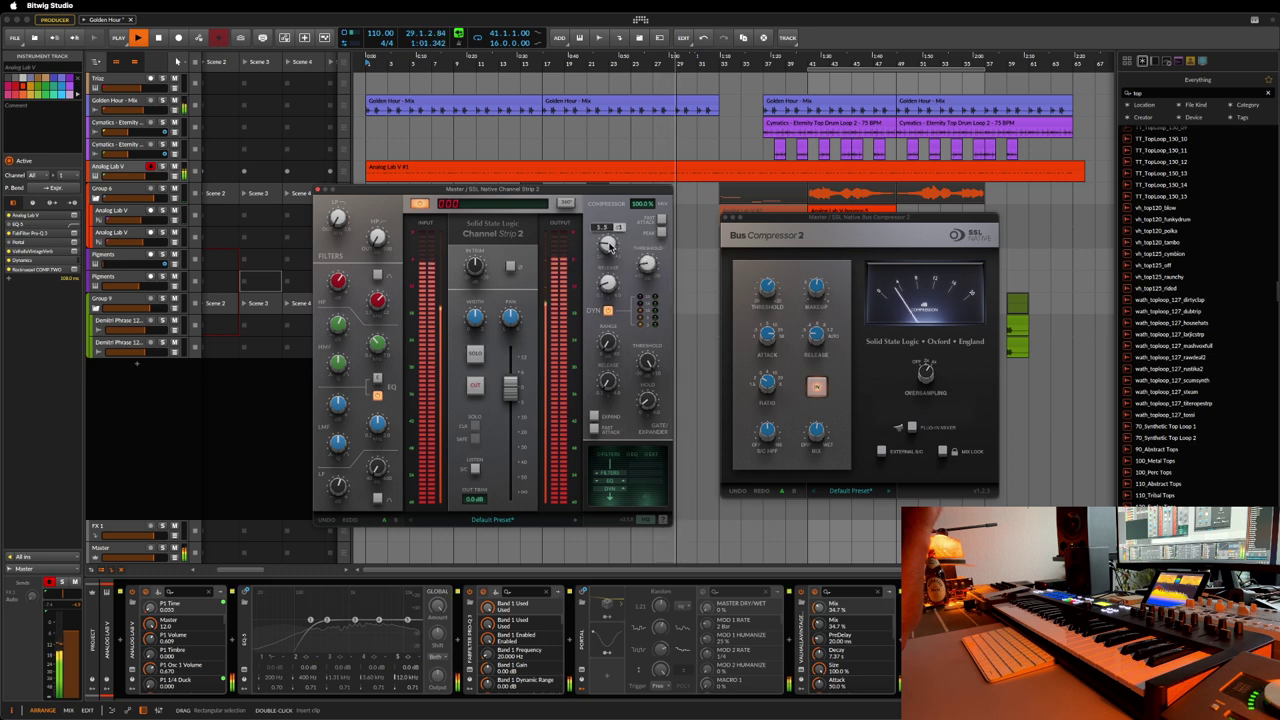
scroll(608, 247, down, 3)
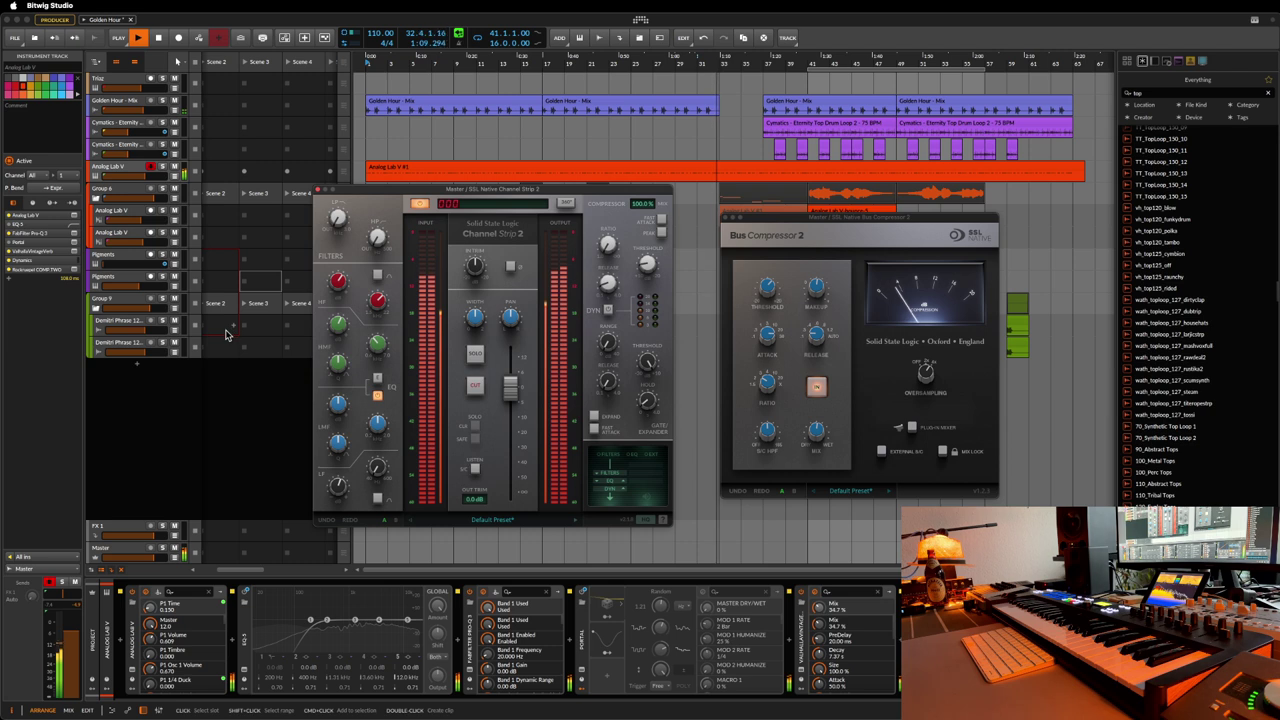
click(418, 205)
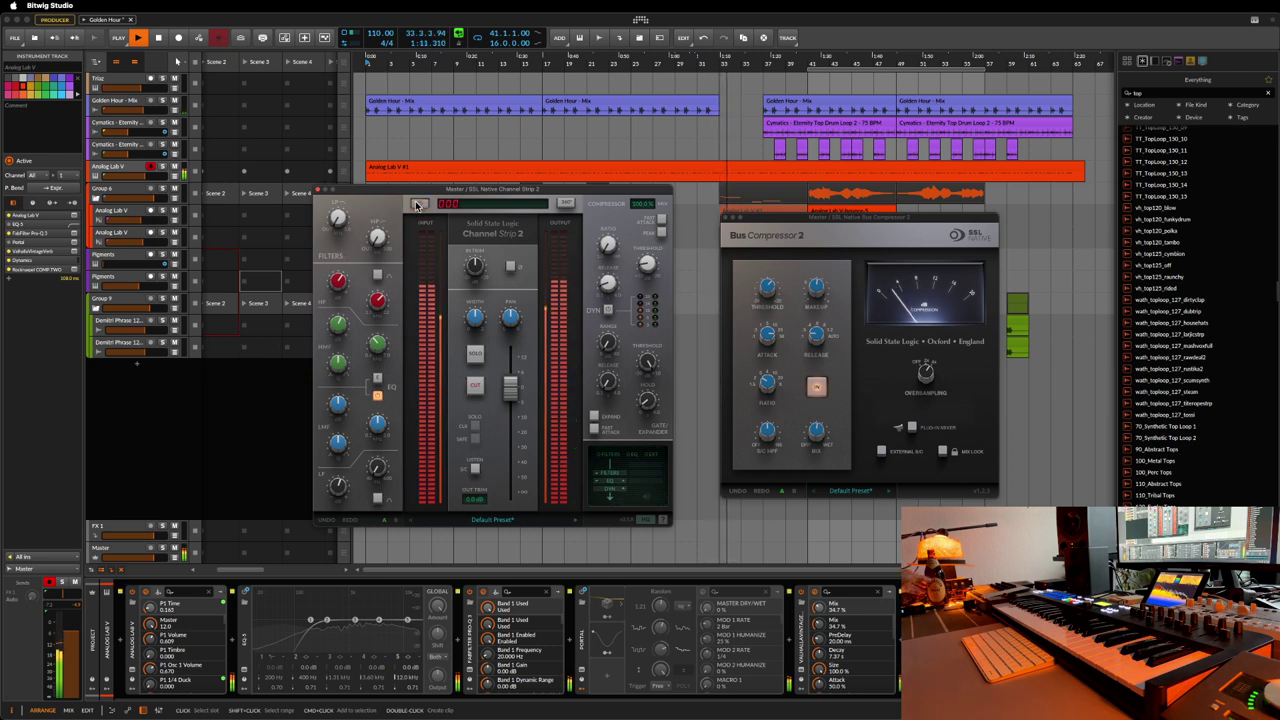
click(418, 205)
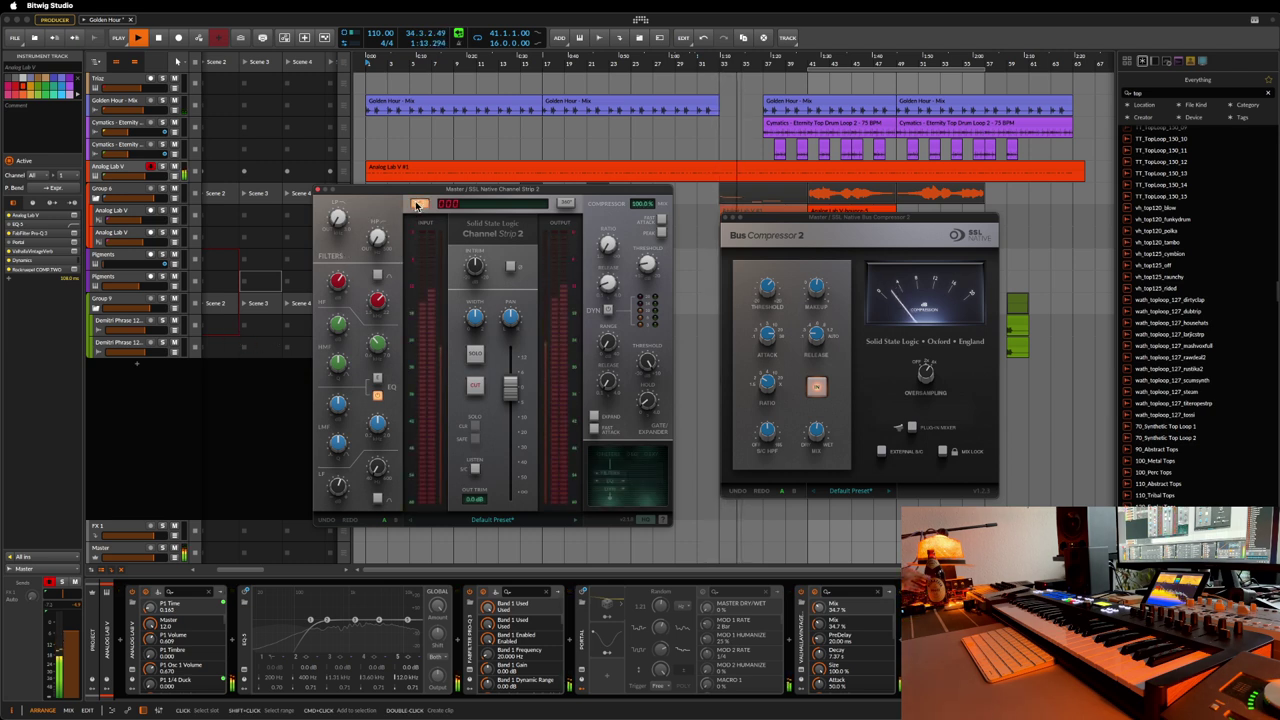
- Close the Channel Strip 2 and Bus Compressor 2 plug-in windows to uncover the arrangement
click(319, 190)
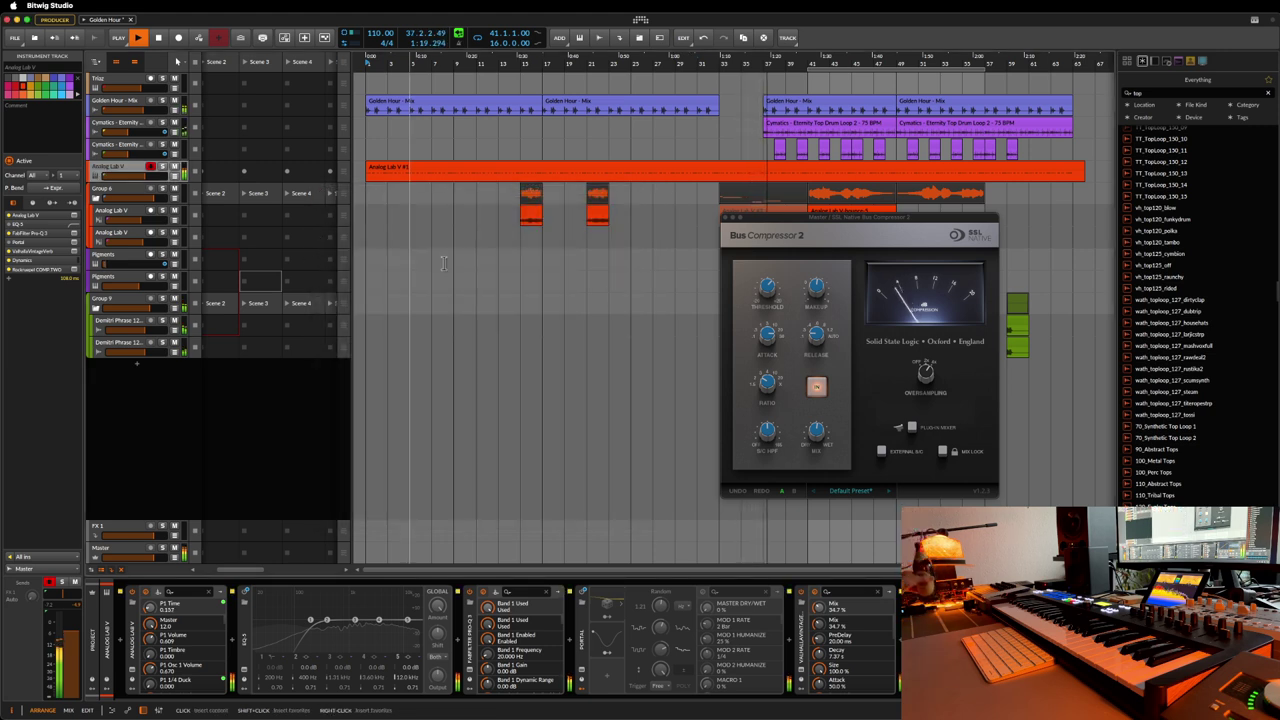
drag(801, 219, 646, 288)
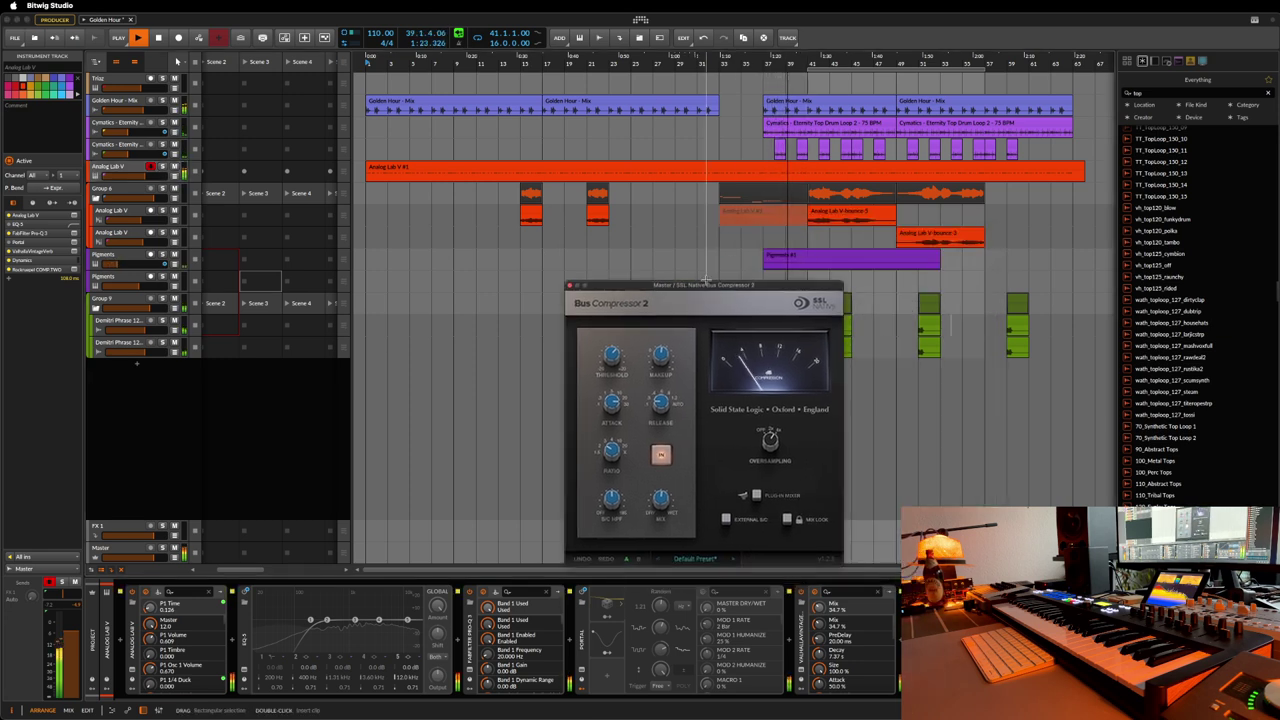
click(569, 286)
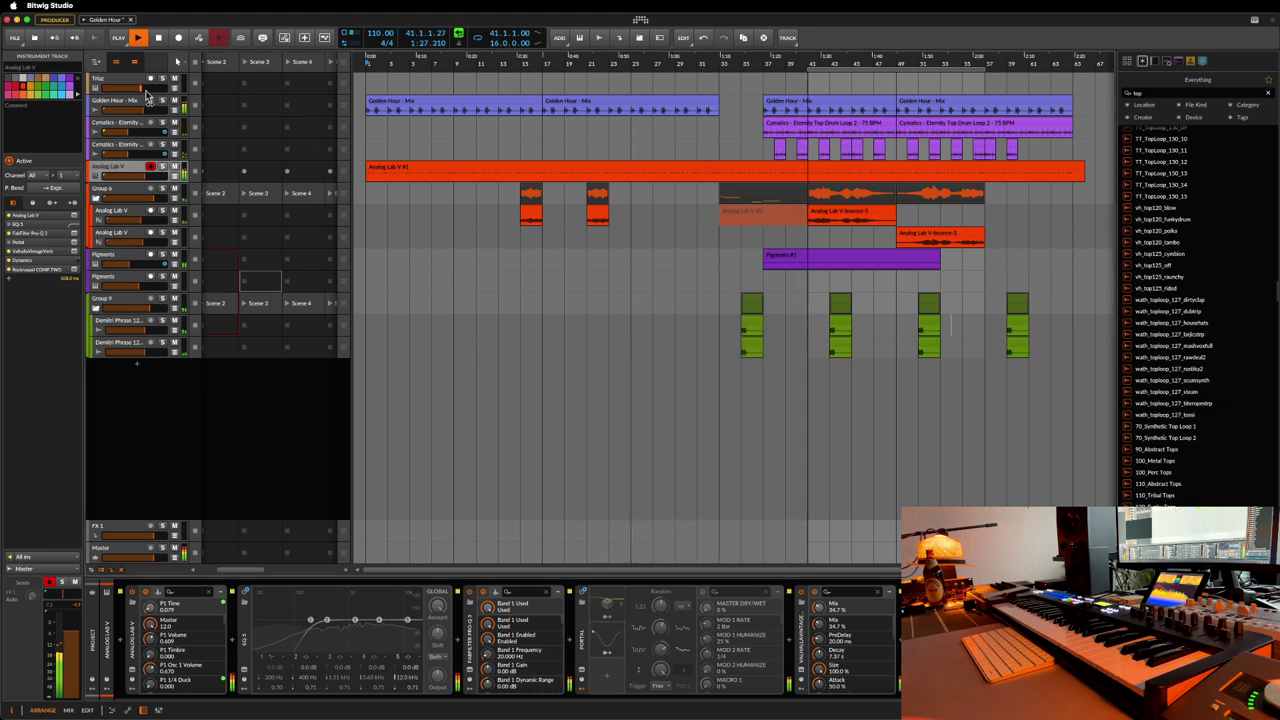
- Select the Golden Hour - Mix track and solo it during playback
click(140, 123)
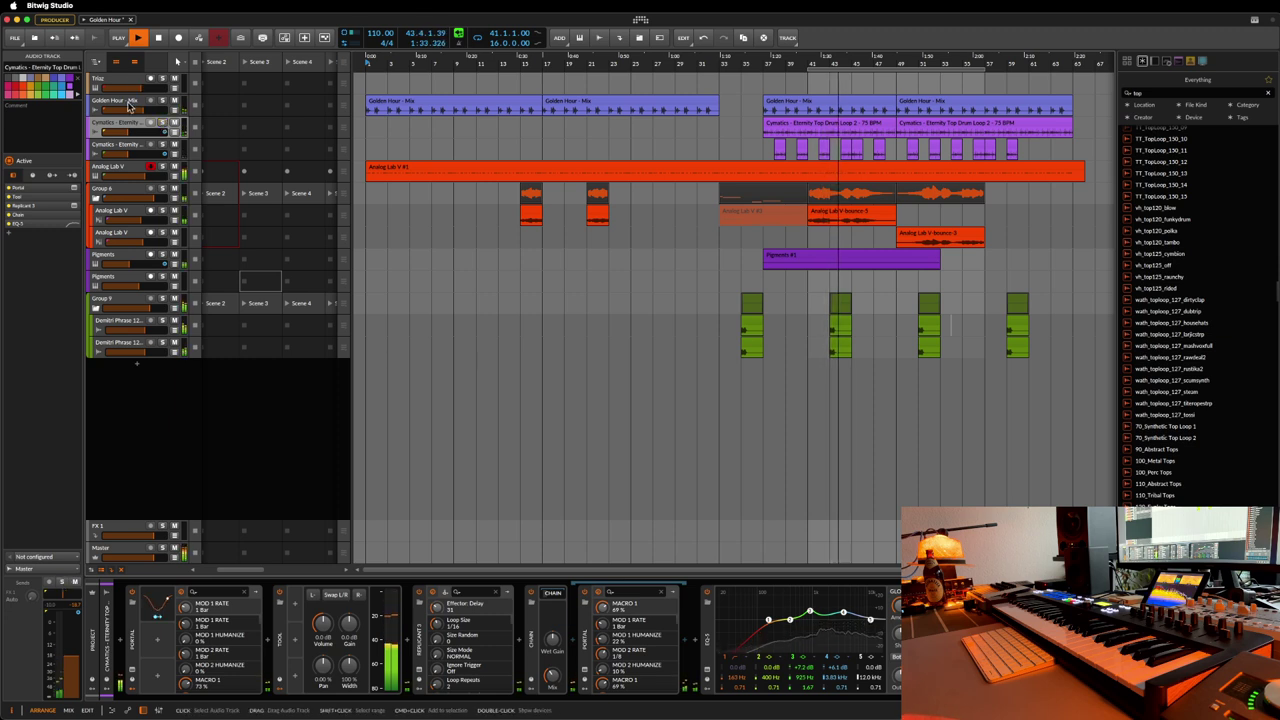
click(129, 102)
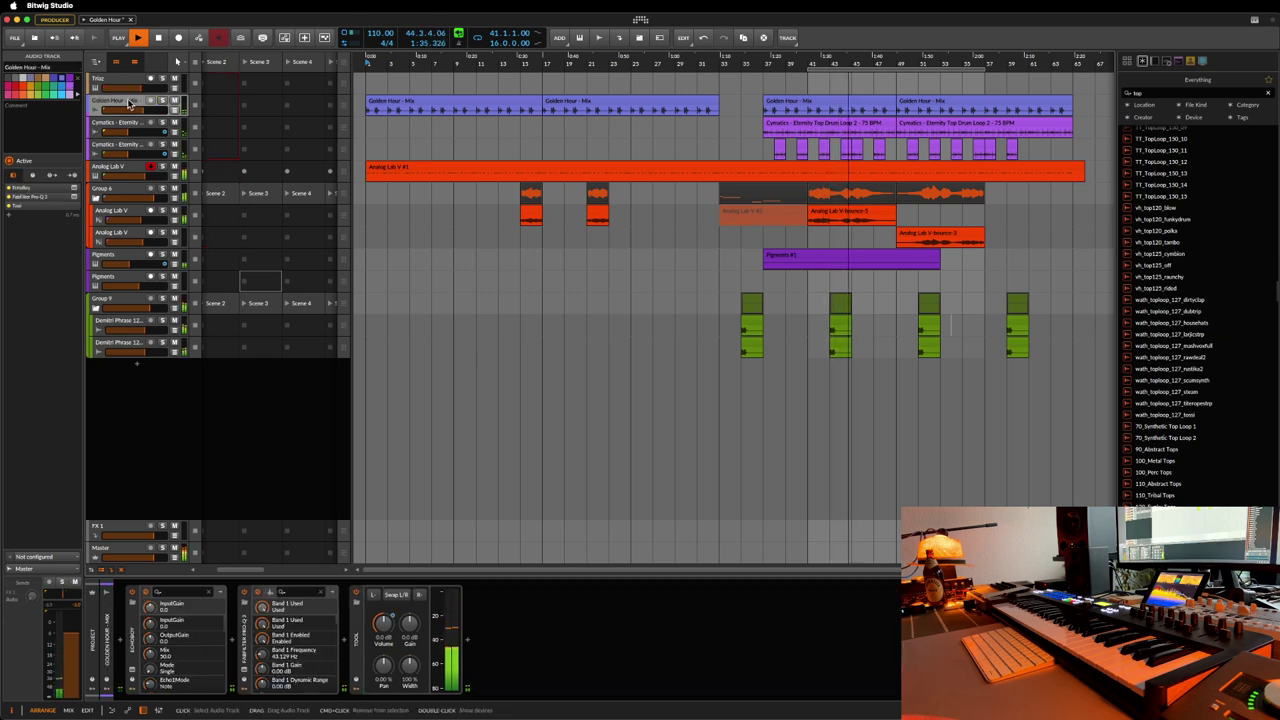
key(s)
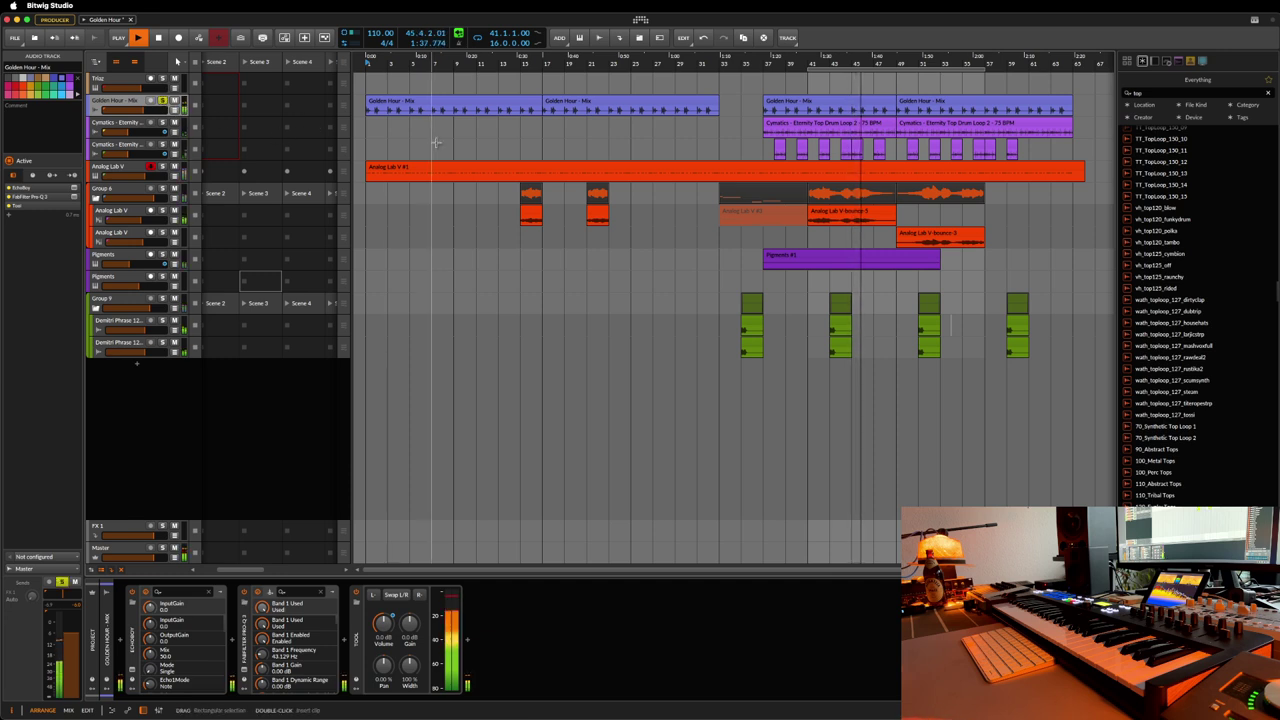
click(468, 645)
text(fab)
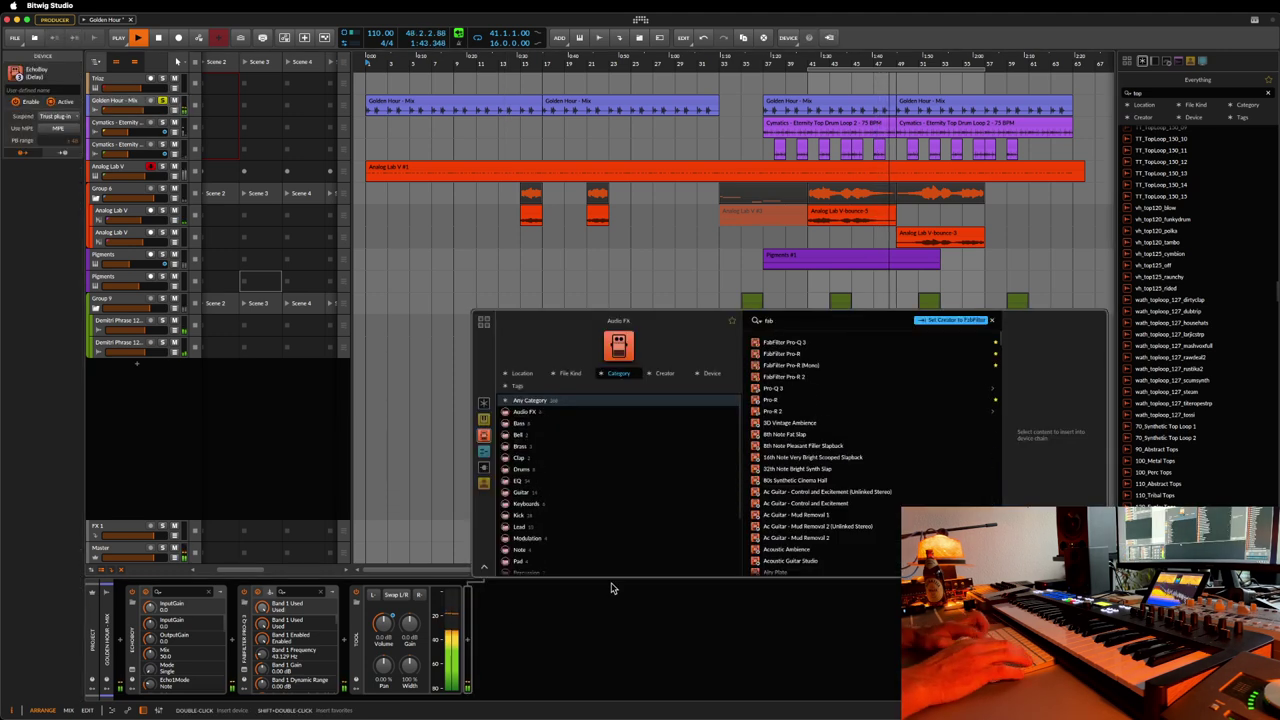
click(831, 343)
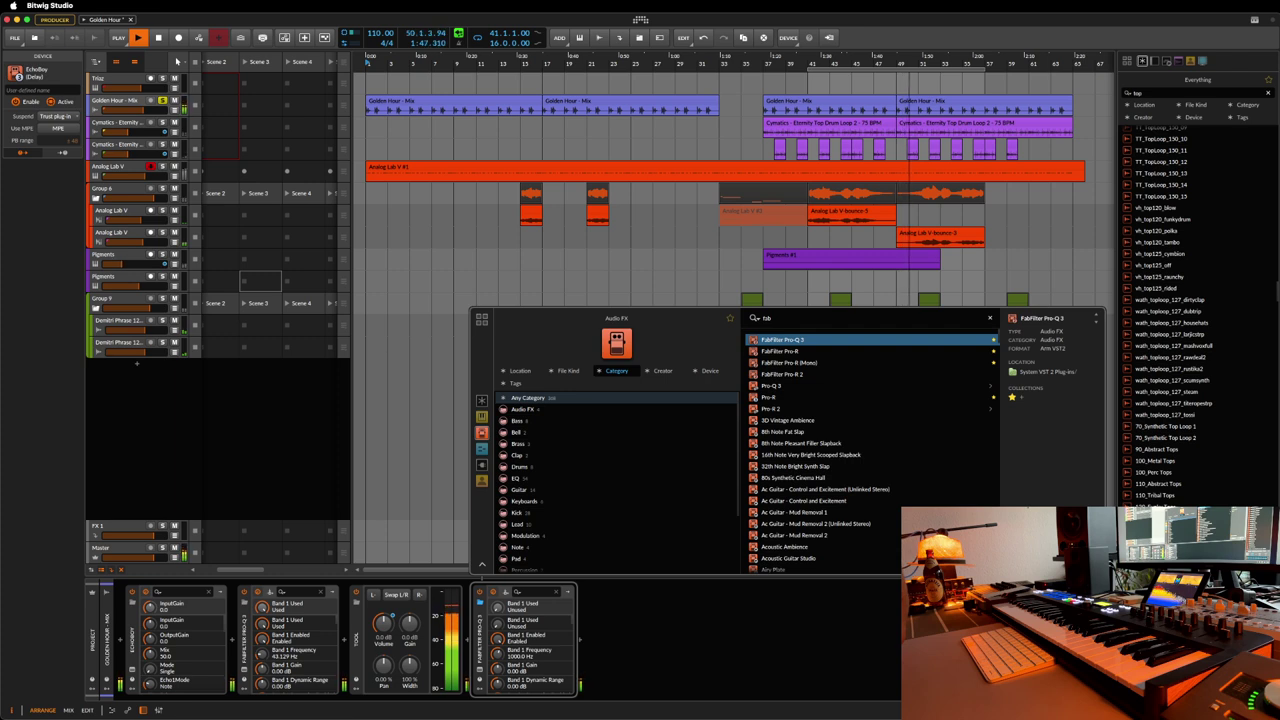
key(Return)
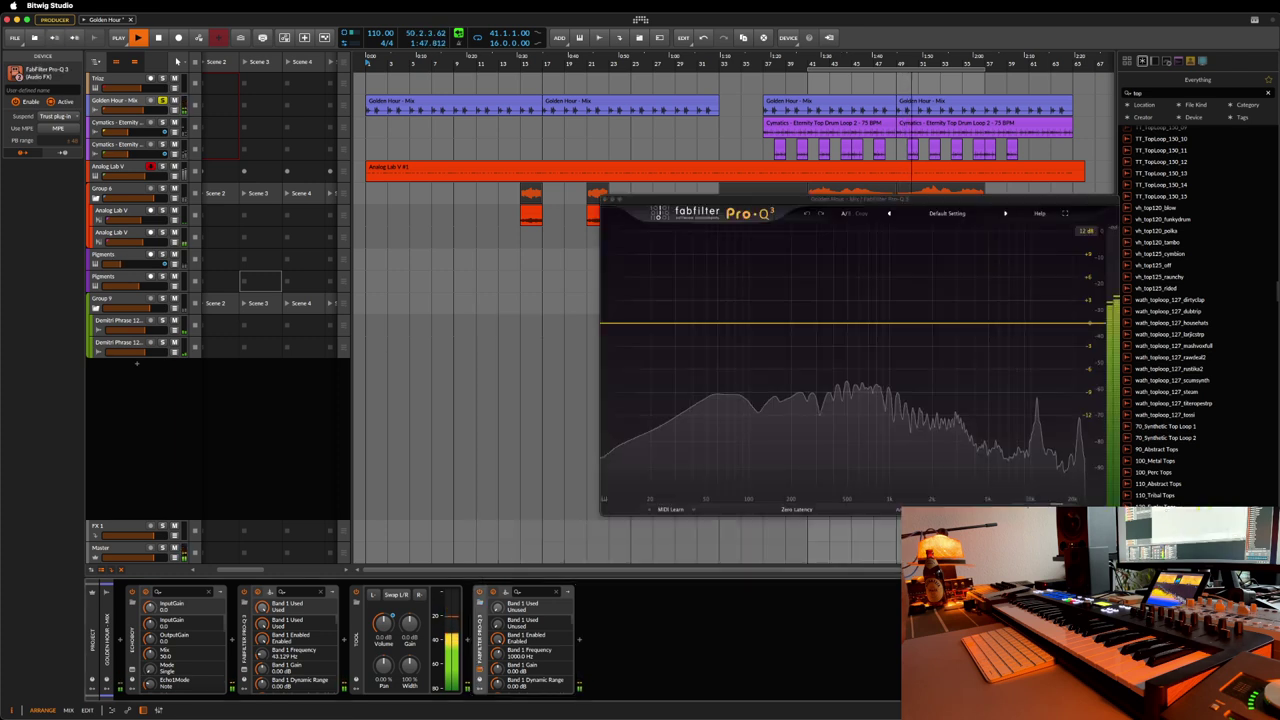
click(140, 678)
click(140, 678)
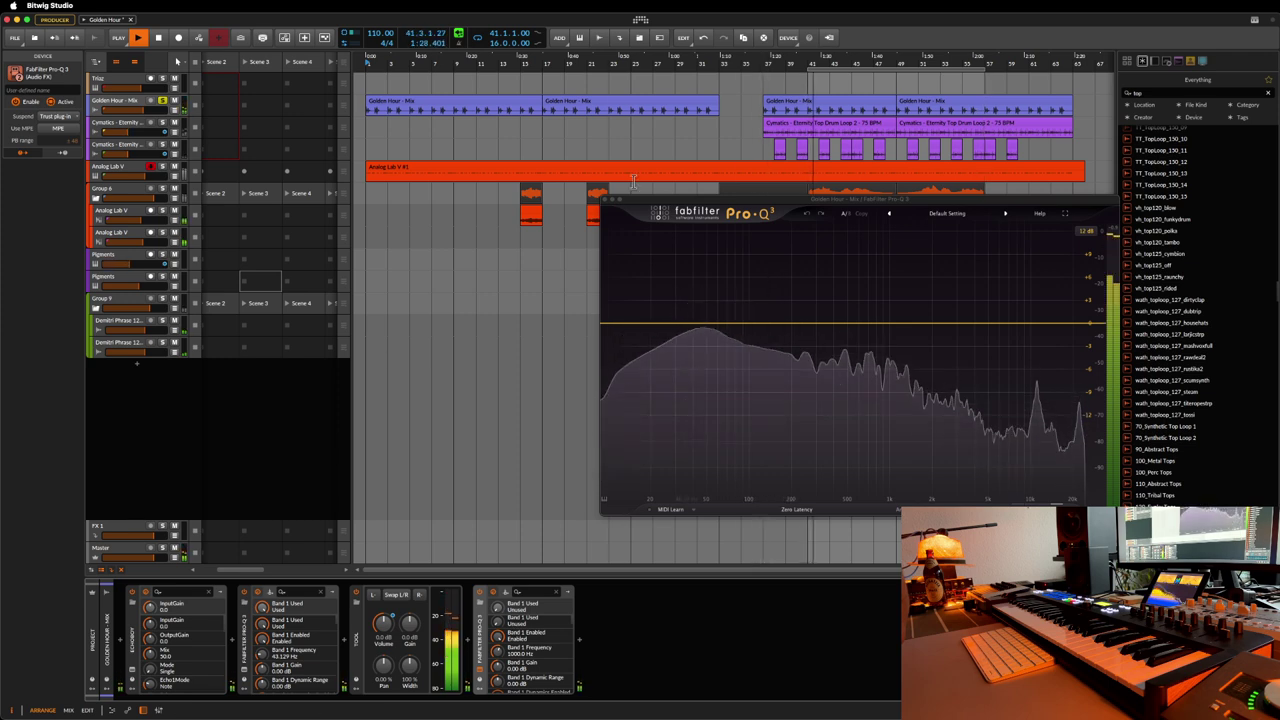
key(Delete)
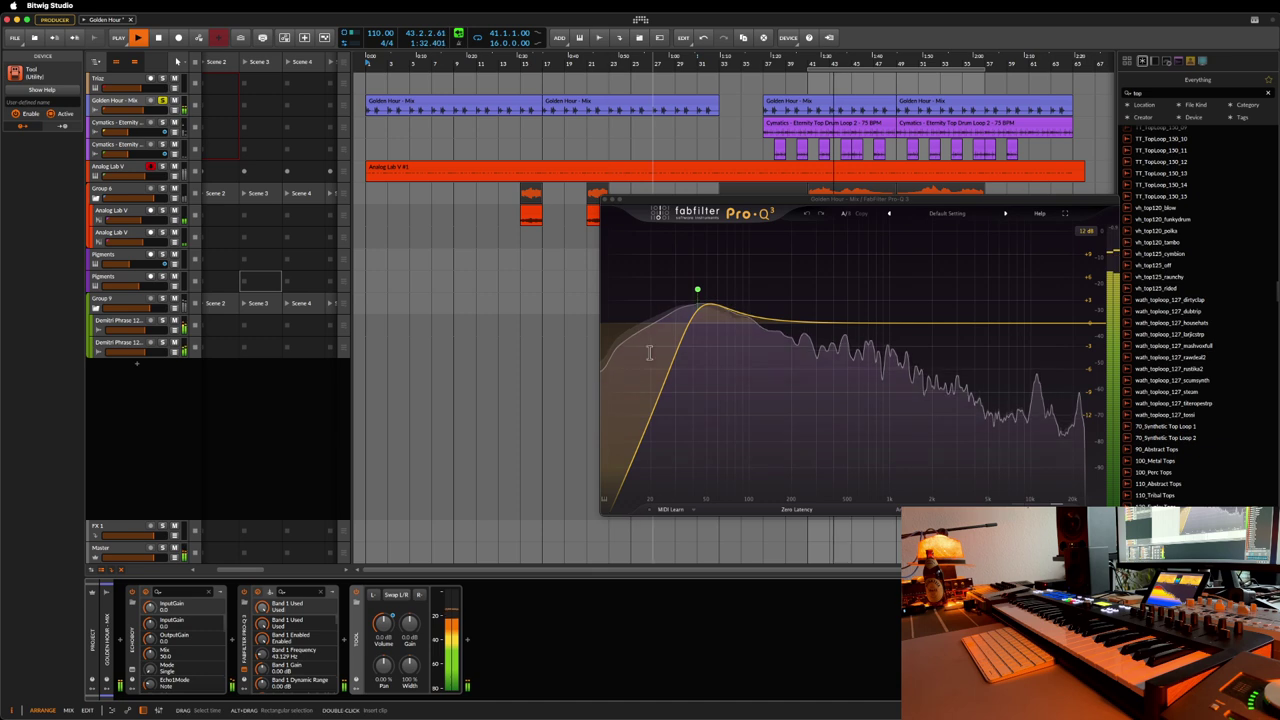
- Add a bell cut near 200 Hz with a Q of about 1.9 in the track's existing Pro-Q 3, and save the project
click(792, 323)
scroll(792, 343, up, 5)
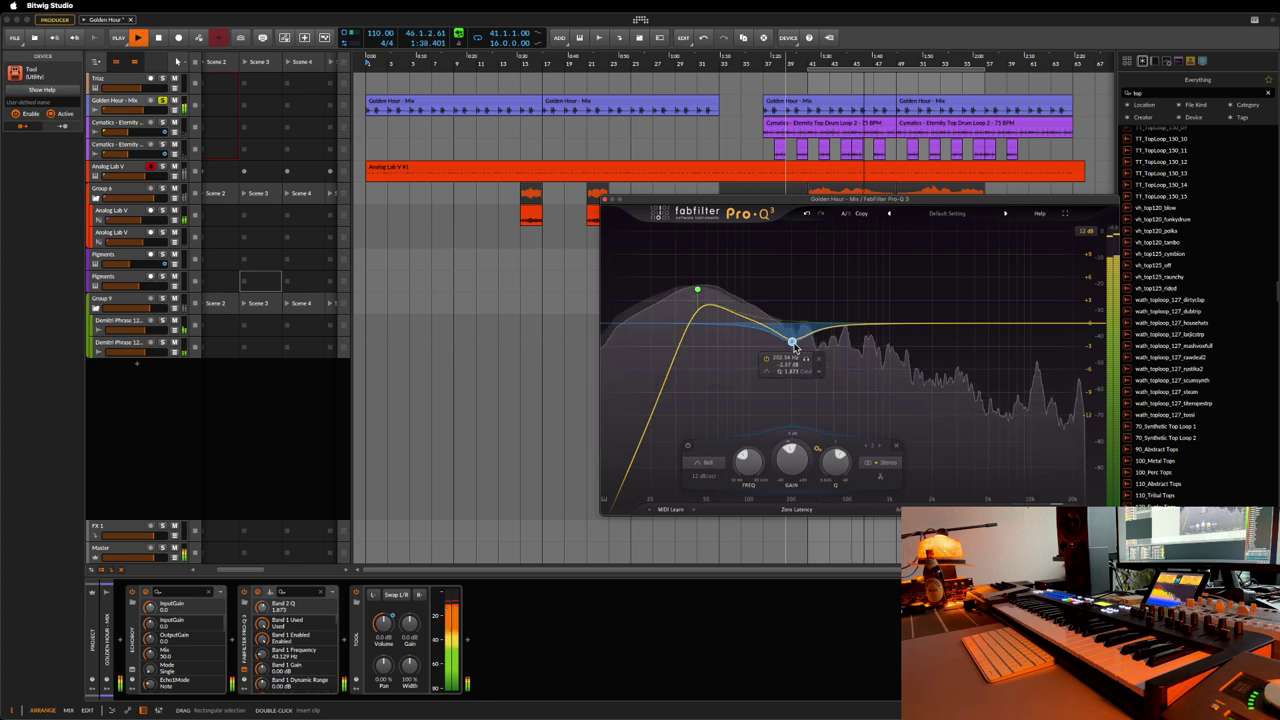
drag(792, 344, 791, 348)
drag(795, 424, 791, 423)
key(super+w)
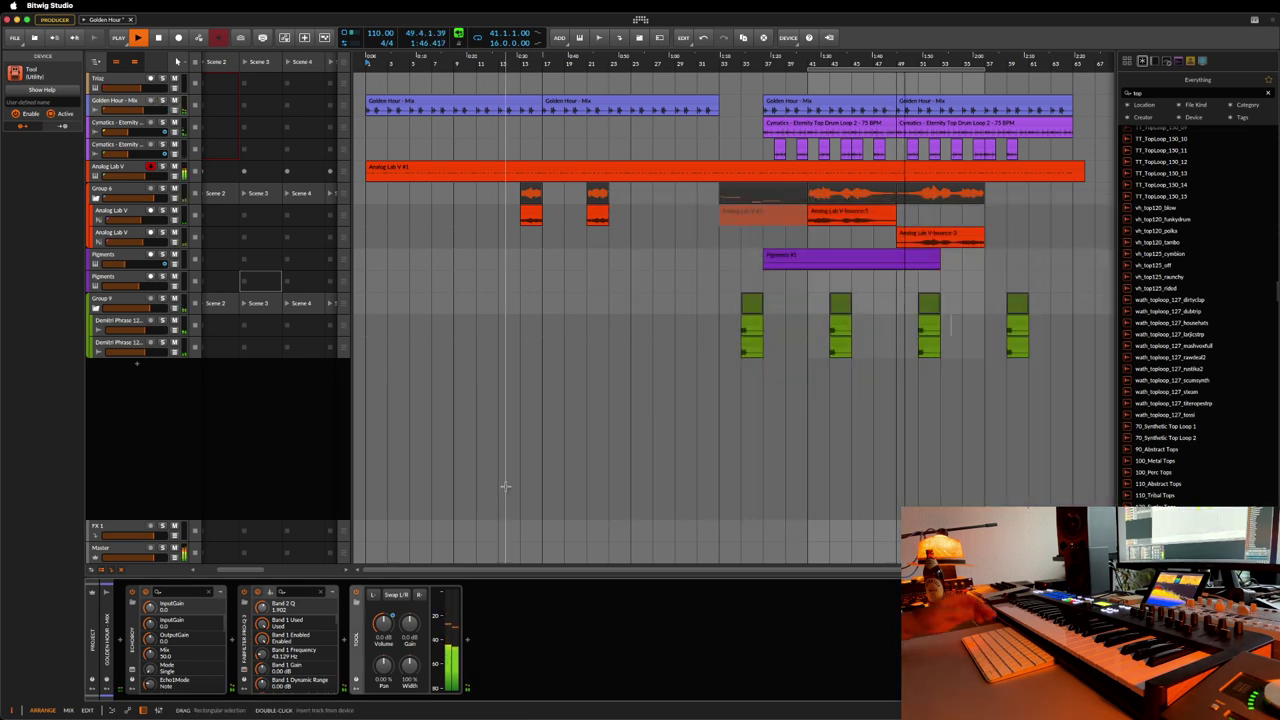
key(super+s)
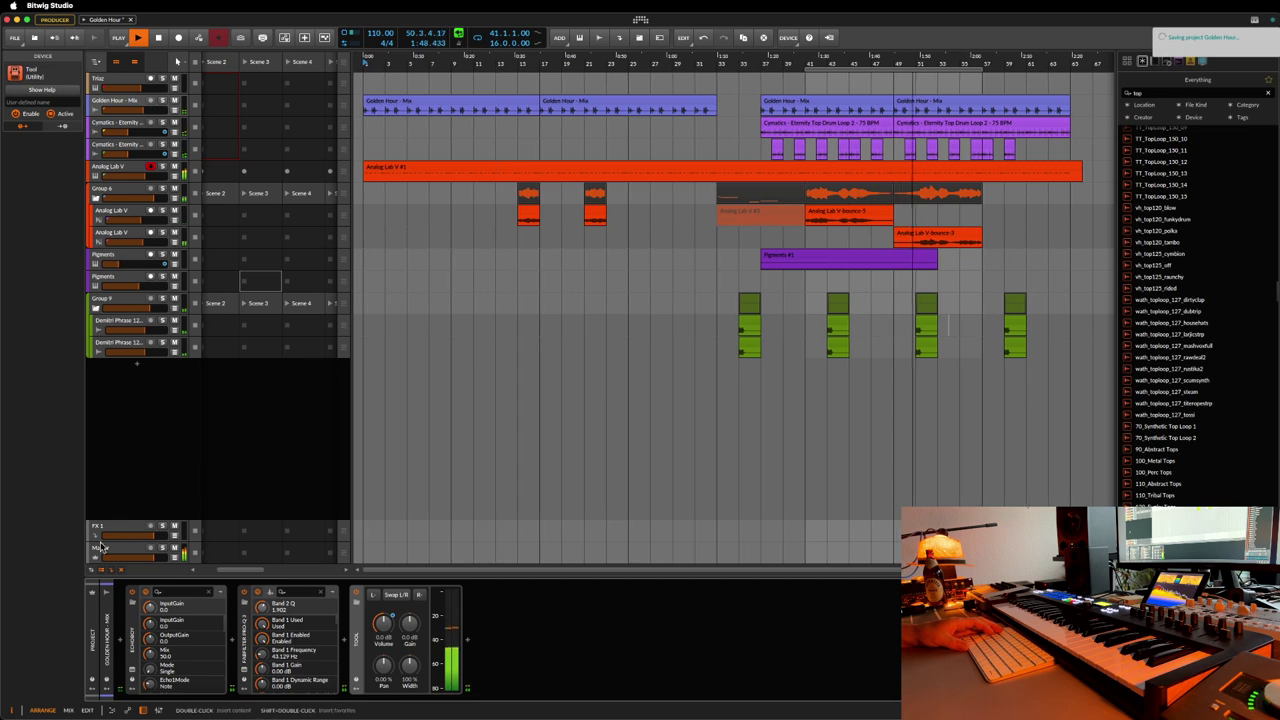
- Check the Master's loudness in Youlean Loudness Meter 2 and close the meter
click(401, 556)
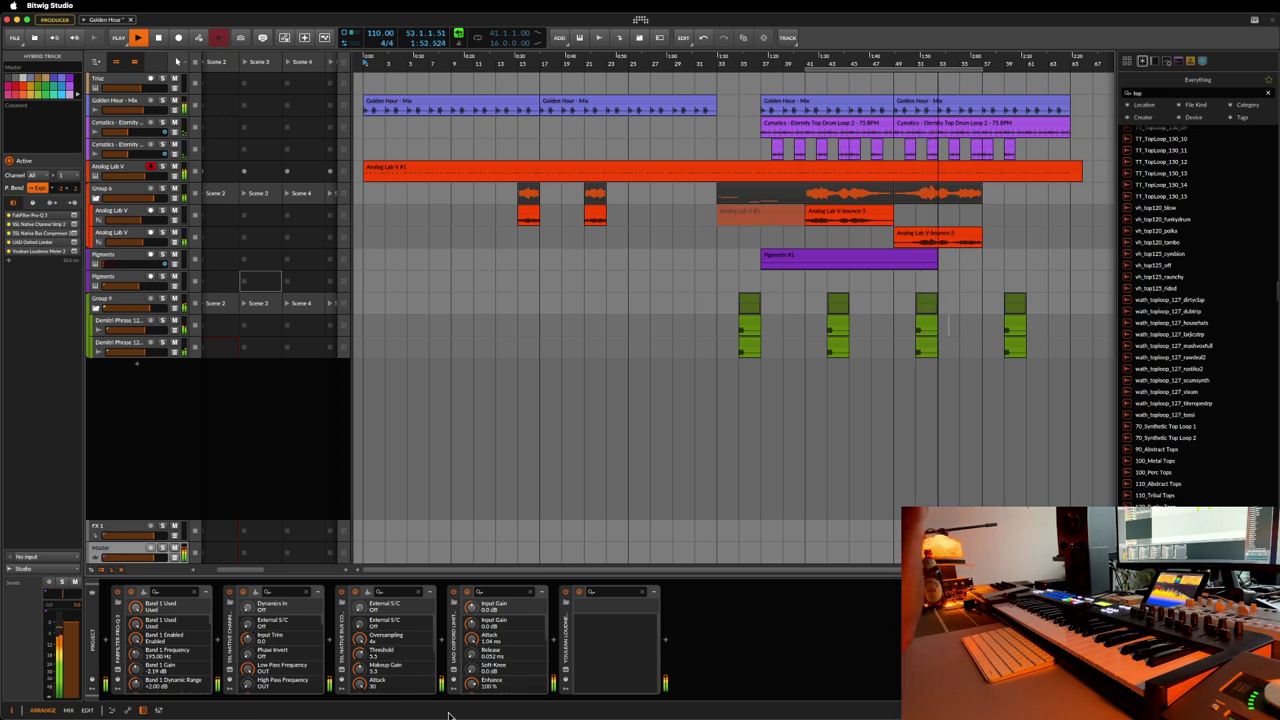
click(567, 676)
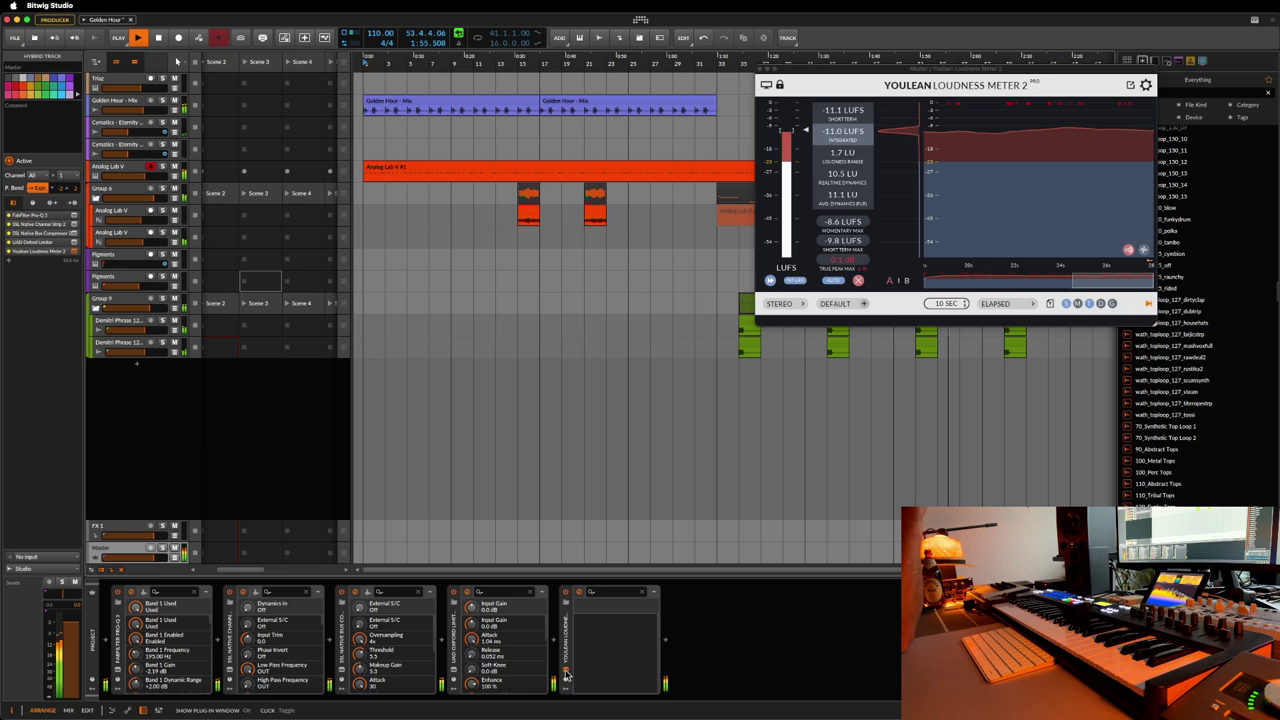
click(567, 676)
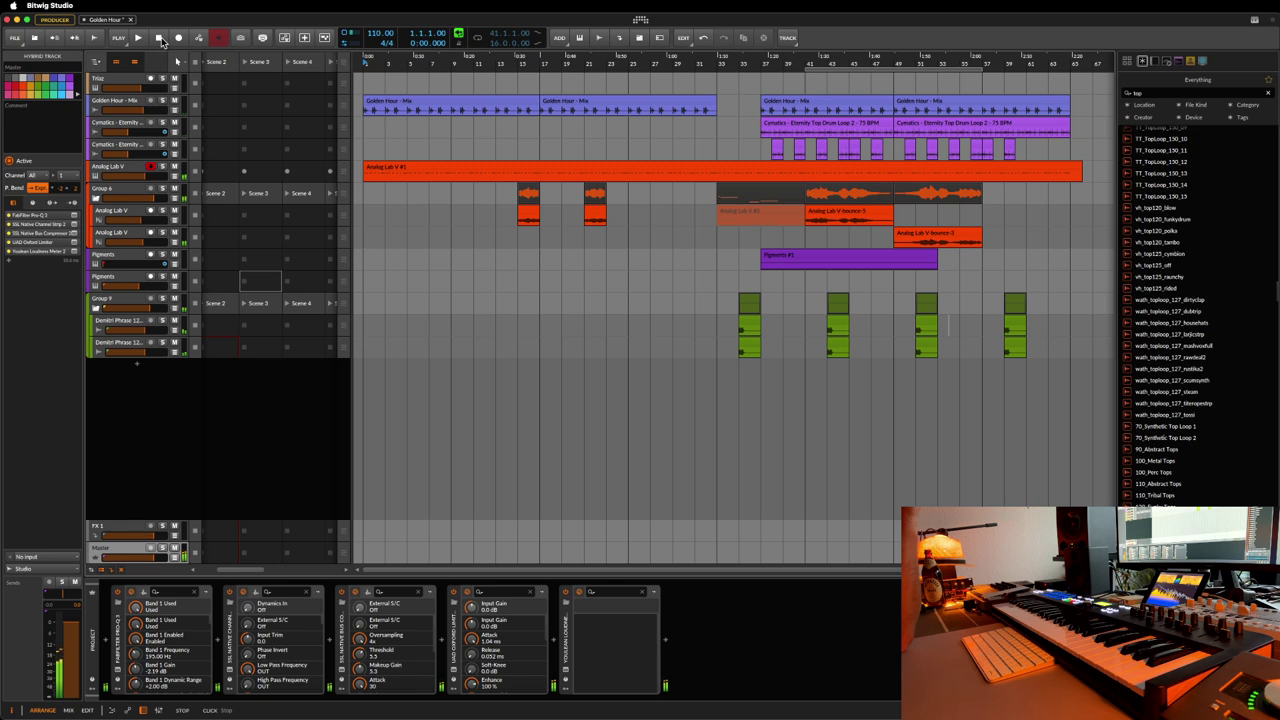
- Play the arrangement from the beginning, select the upper Demitri Phrase track and save the project
click(140, 38)
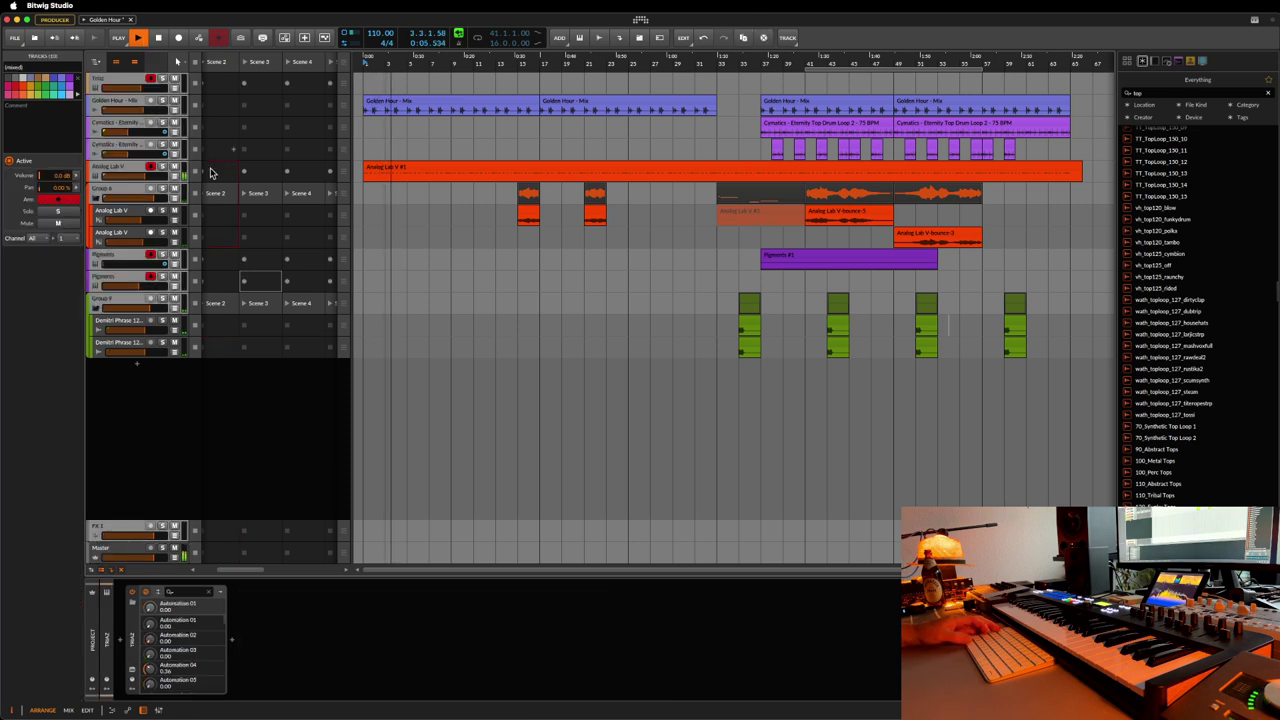
click(128, 322)
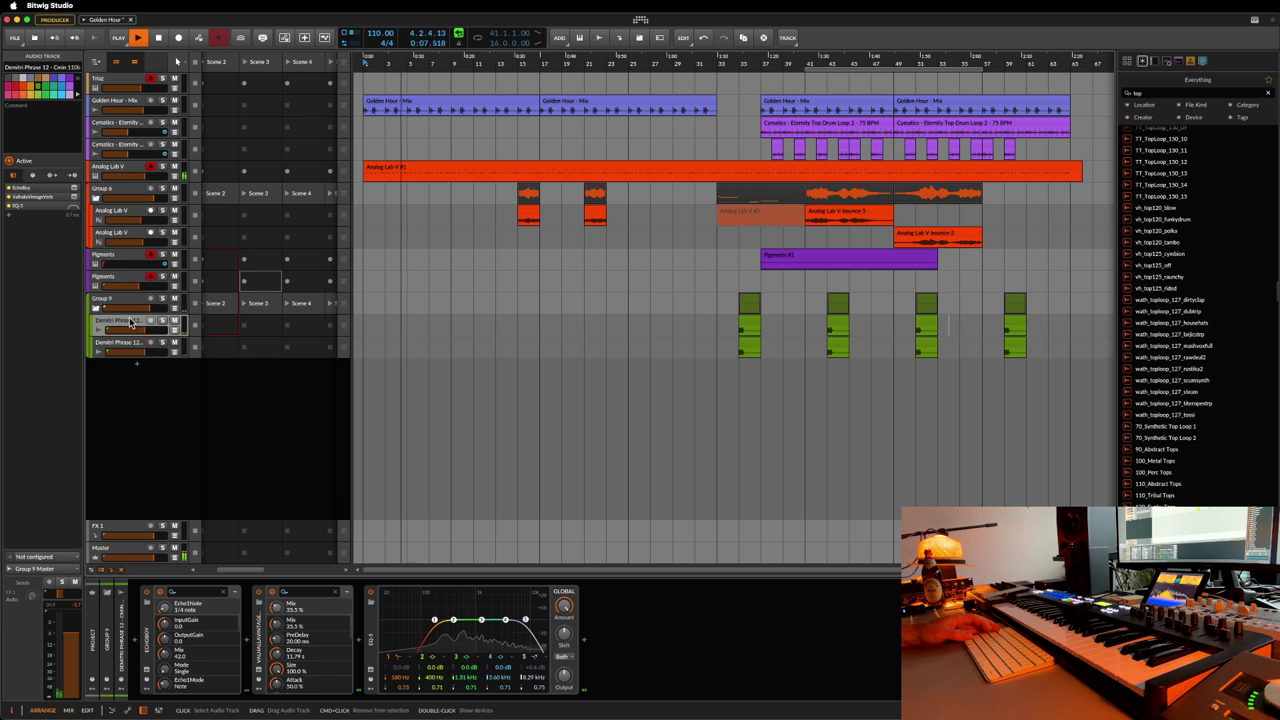
key(super+s)
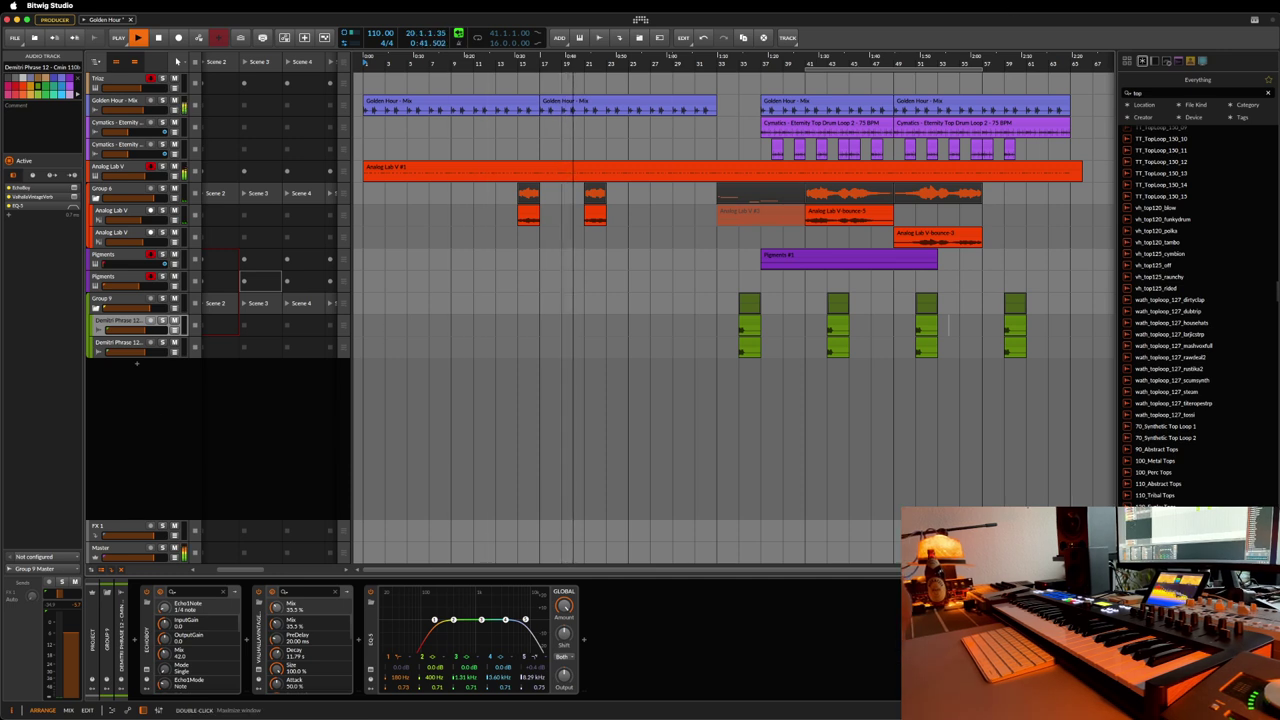
- Switch to SoundID Reference, set the target mode to Translation Check and listen to the mix through it
key(super+Tab)
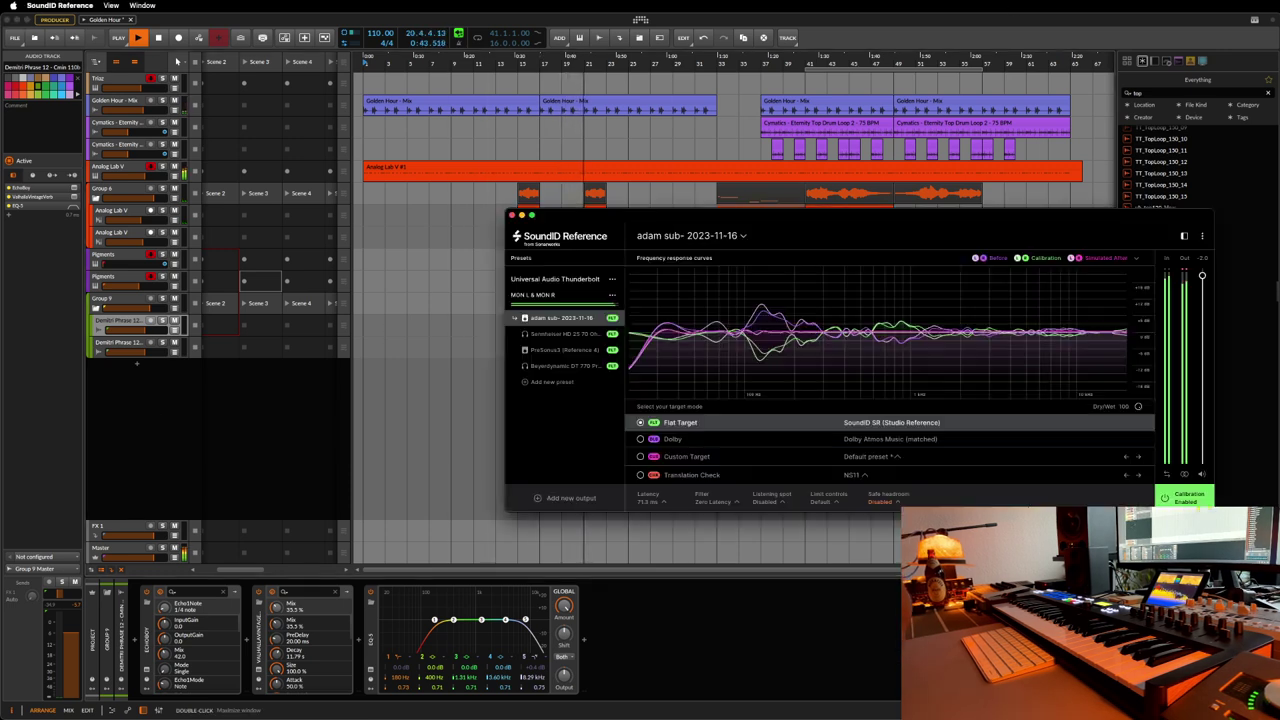
drag(1025, 212, 928, 193)
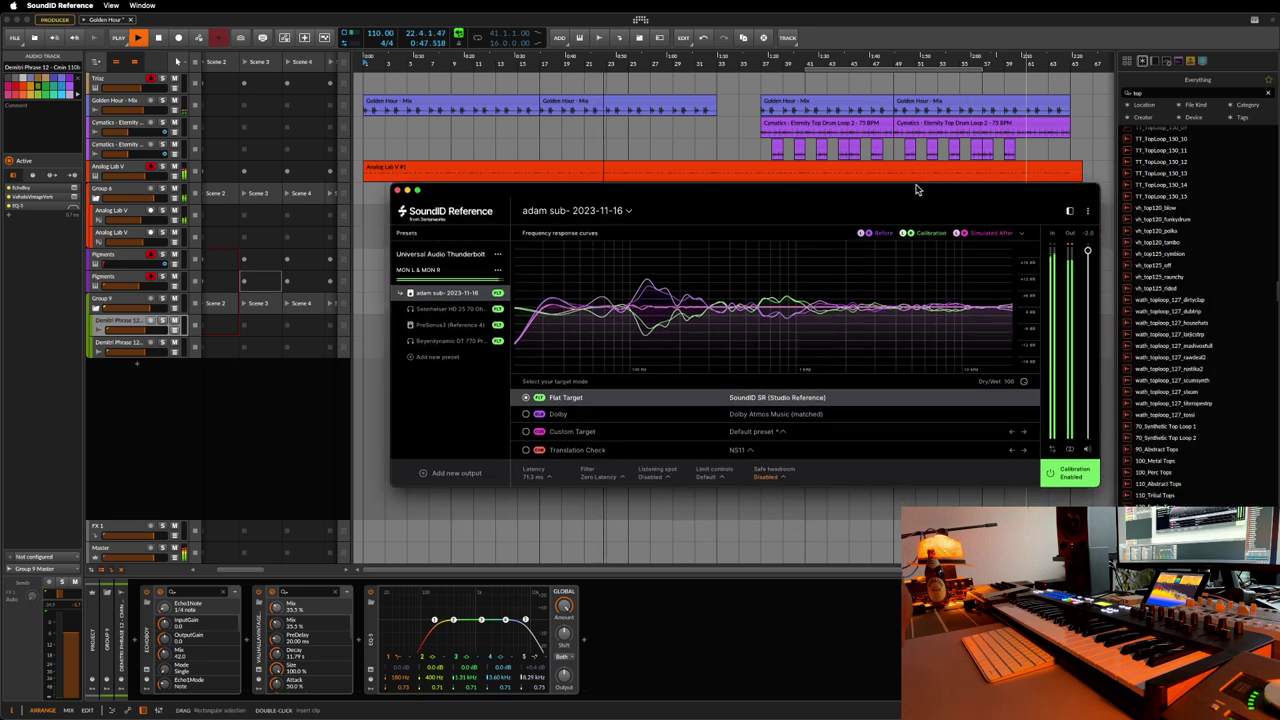
click(526, 451)
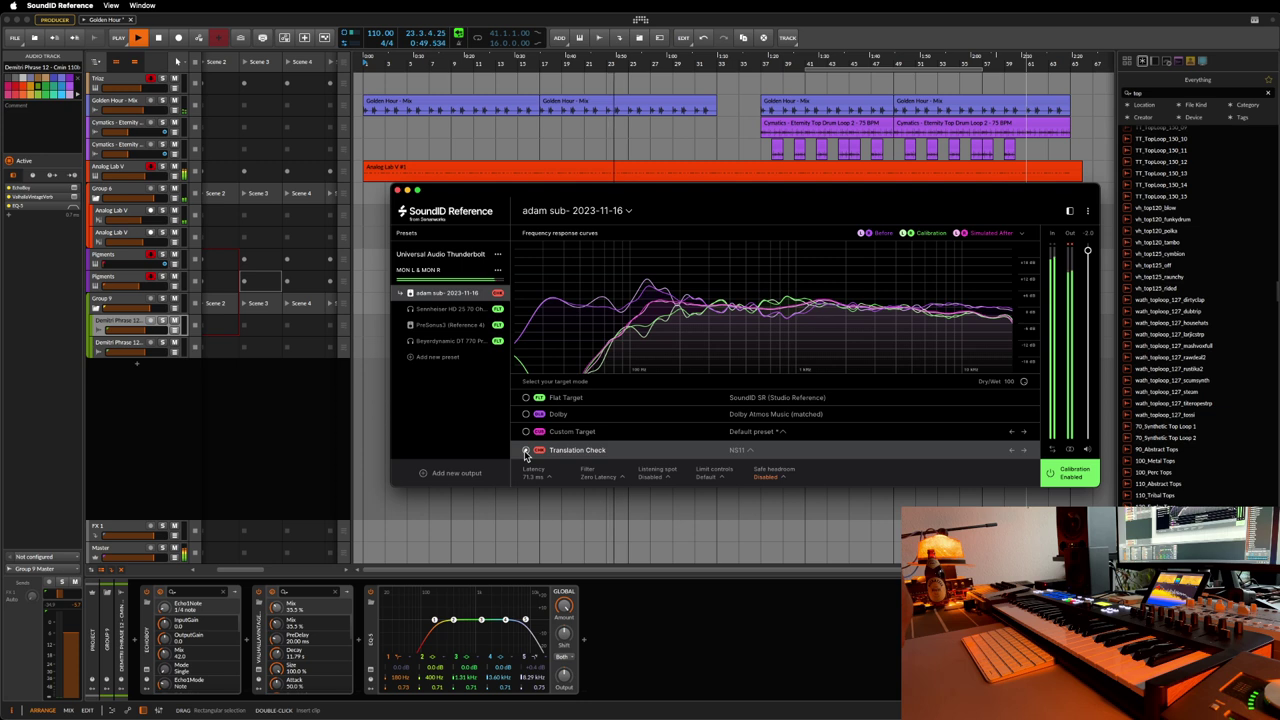
click(398, 190)
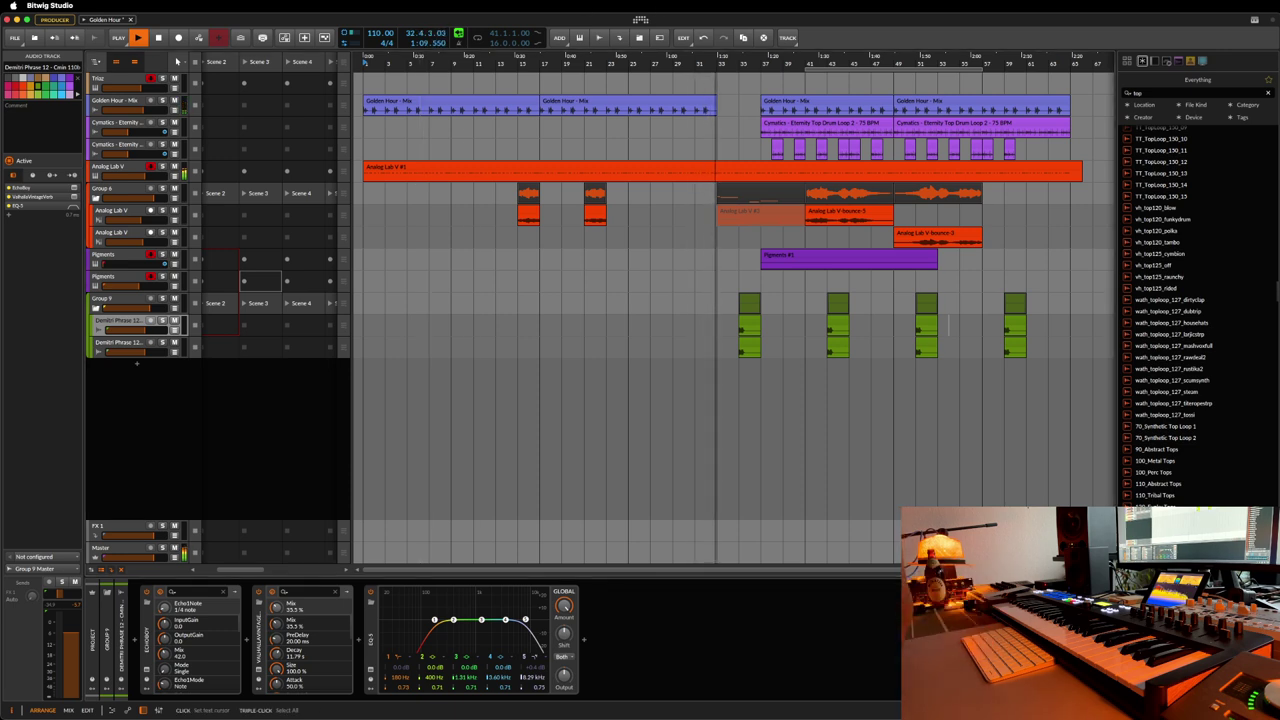
key(super+Tab)
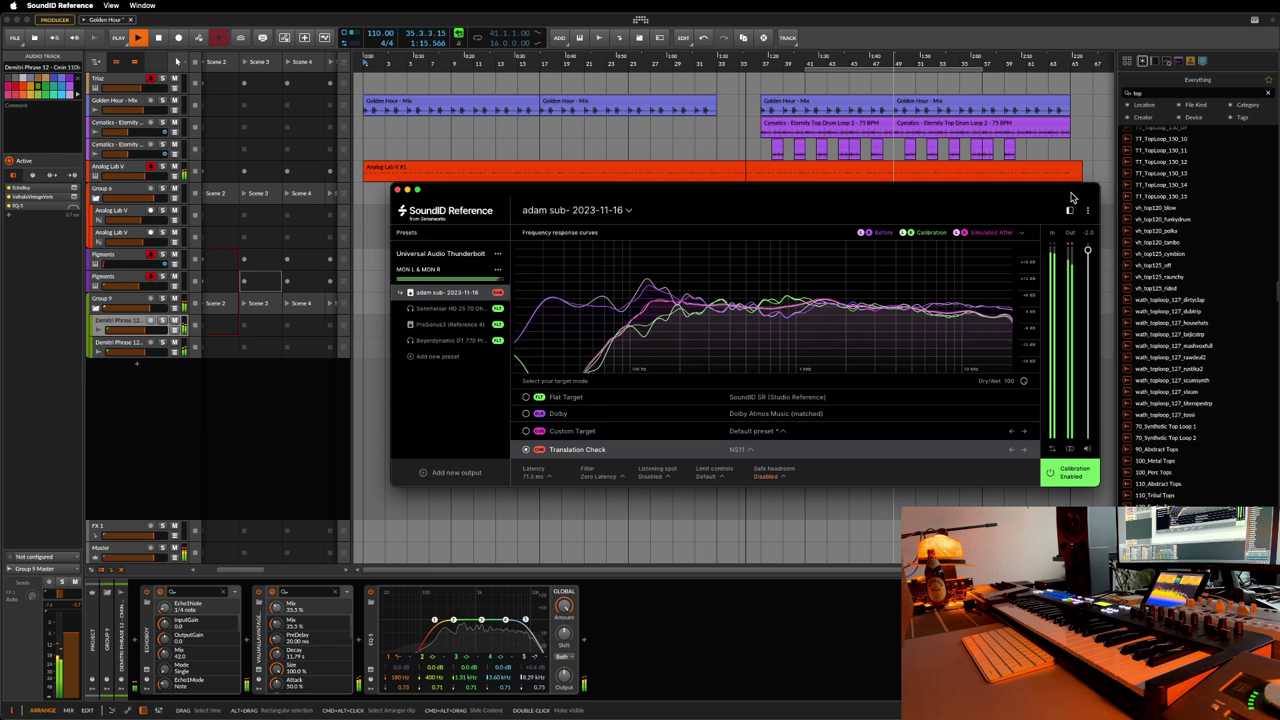
drag(1071, 197, 1073, 193)
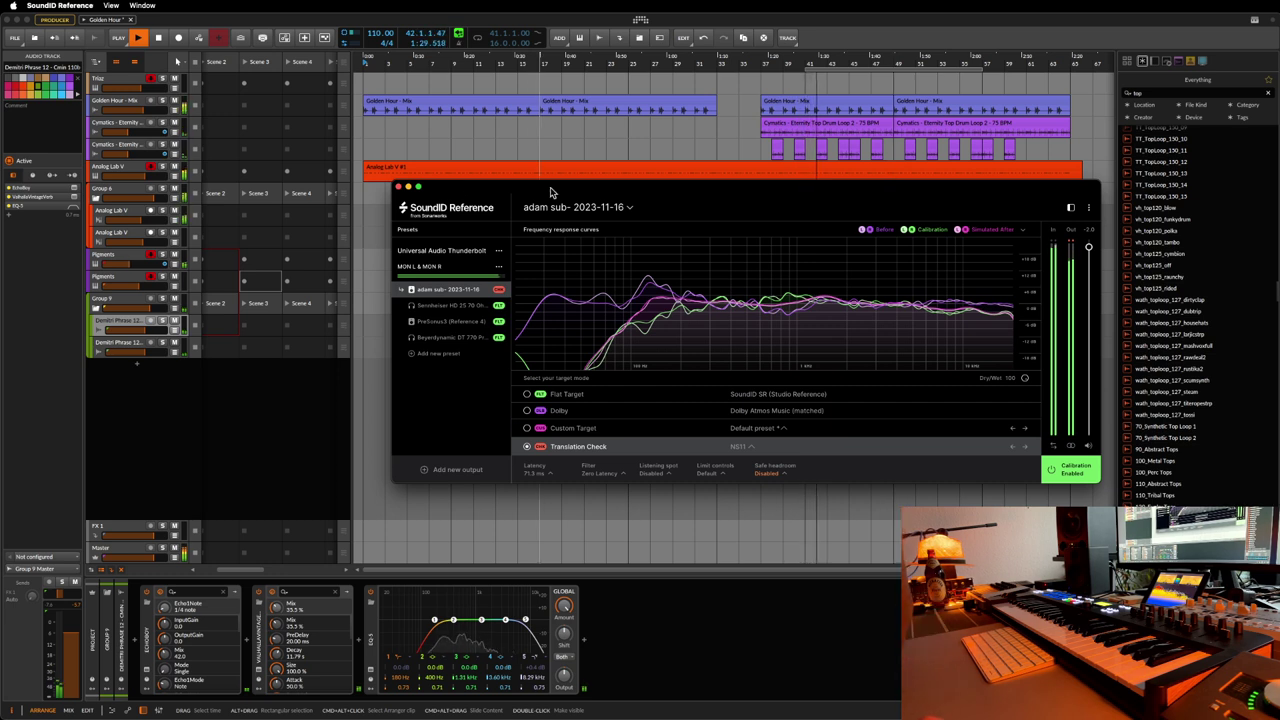
drag(549, 194, 521, 190)
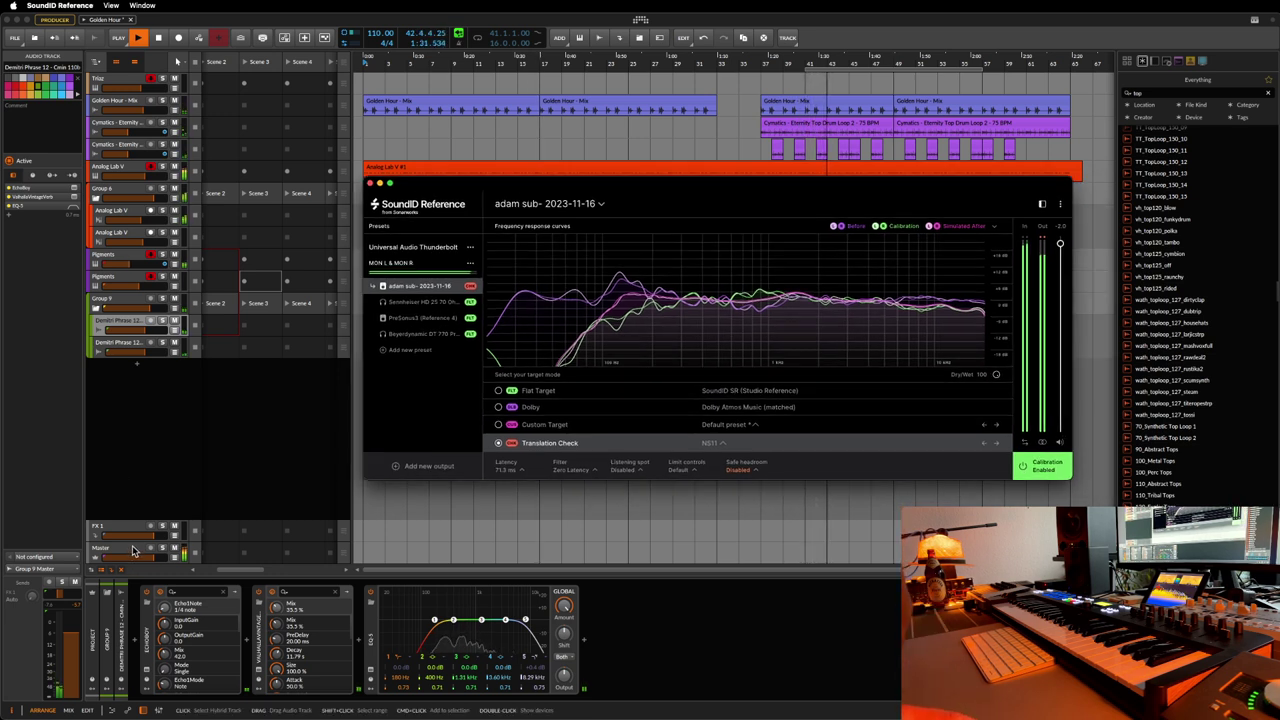
- Return to Bitwig Studio and recheck the Master's loudness in the Youlean meter with playback running
click(135, 550)
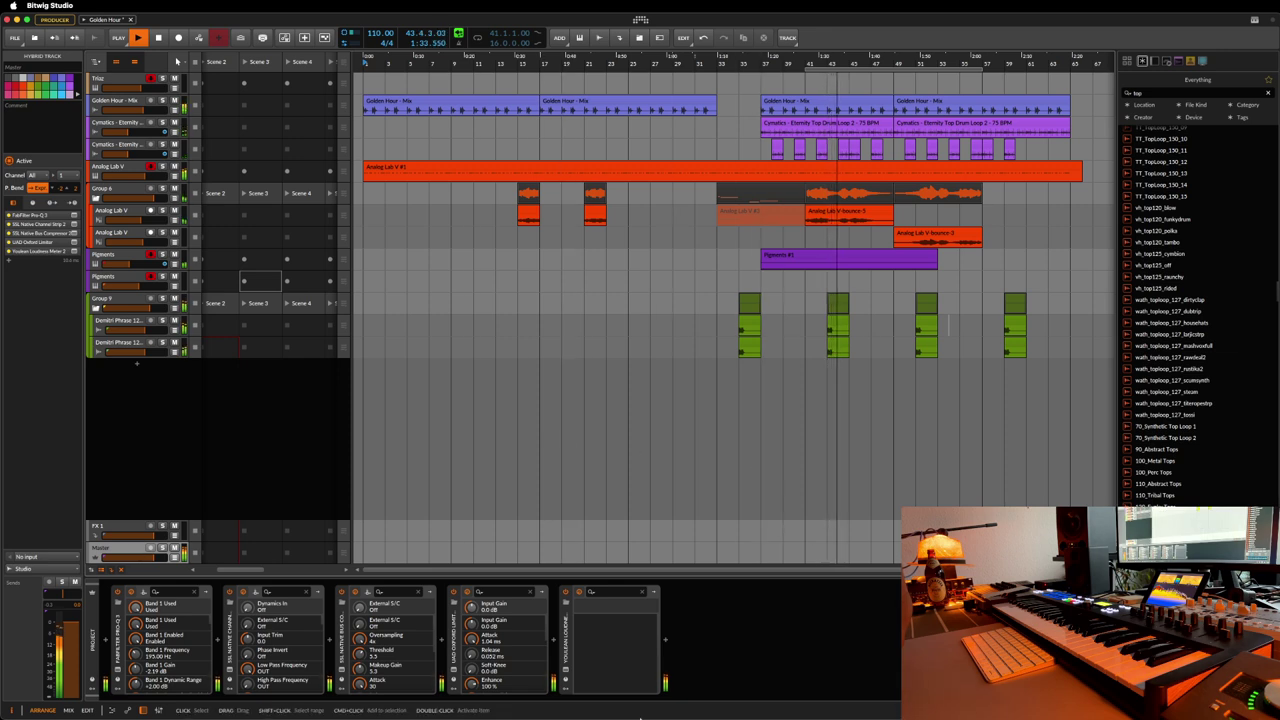
click(566, 675)
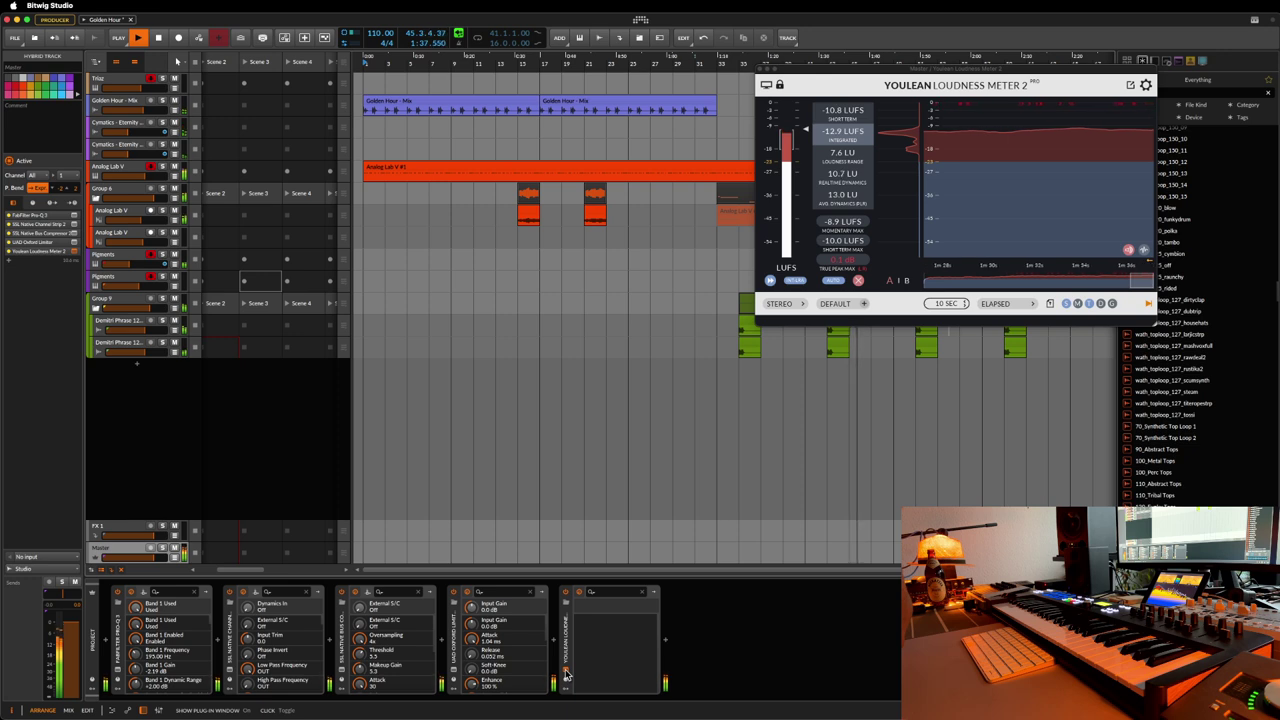
click(566, 675)
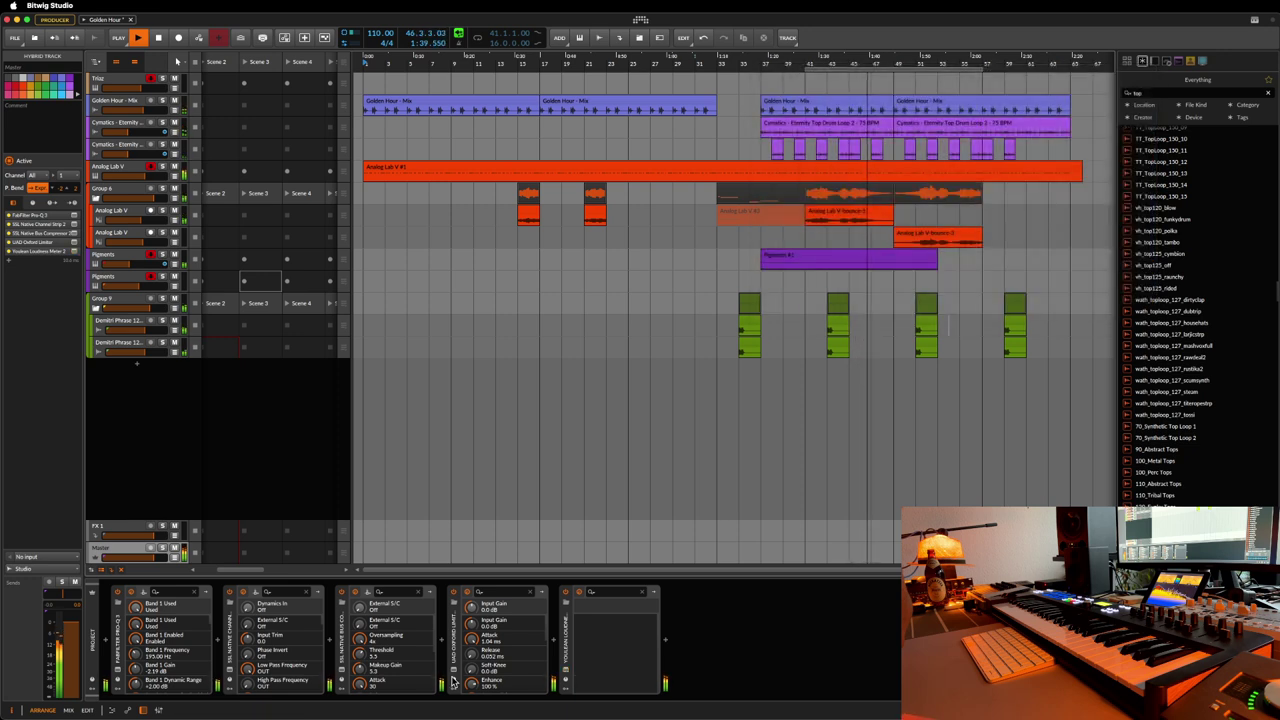
- Enable Auto Comp in the Master's UAD Oxford Limiter and close the plug-in window
click(453, 676)
click(453, 676)
click(453, 676)
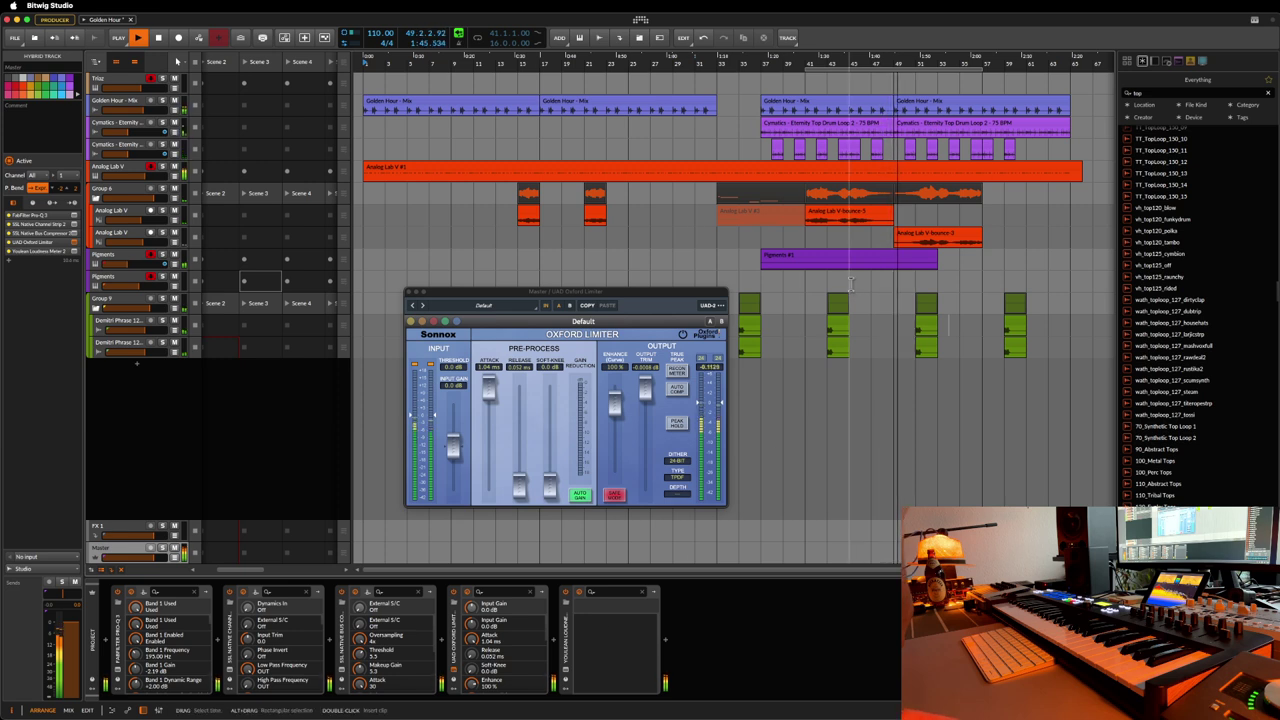
click(677, 389)
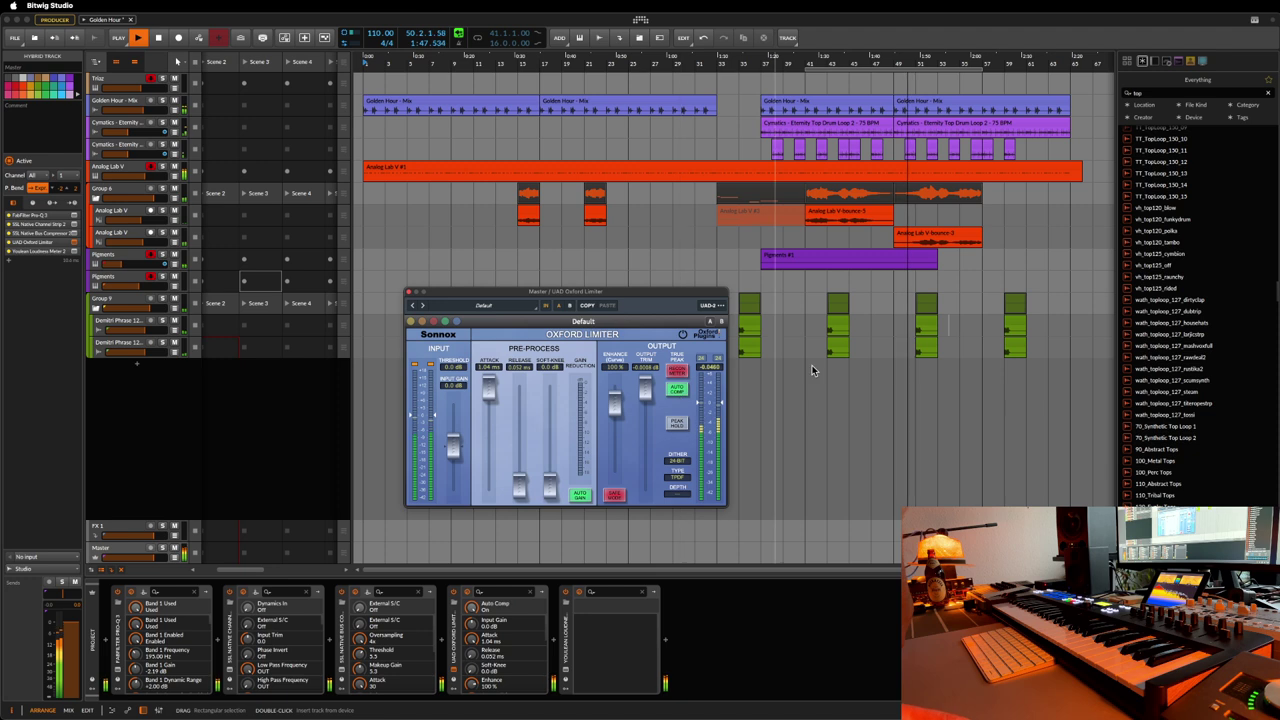
click(409, 295)
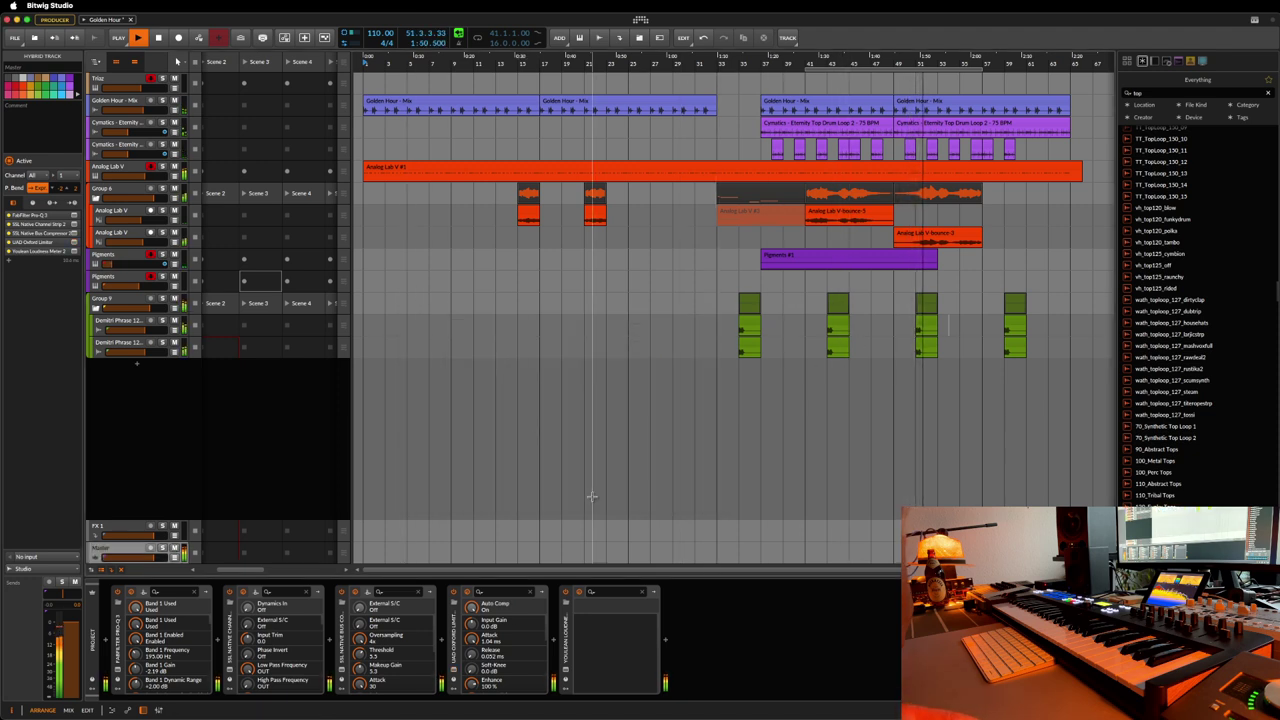
- Insert J37 Stereo between Bus Compressor 2 and the Oxford Limiter on the Master and load one of its Mastering presets
click(443, 641)
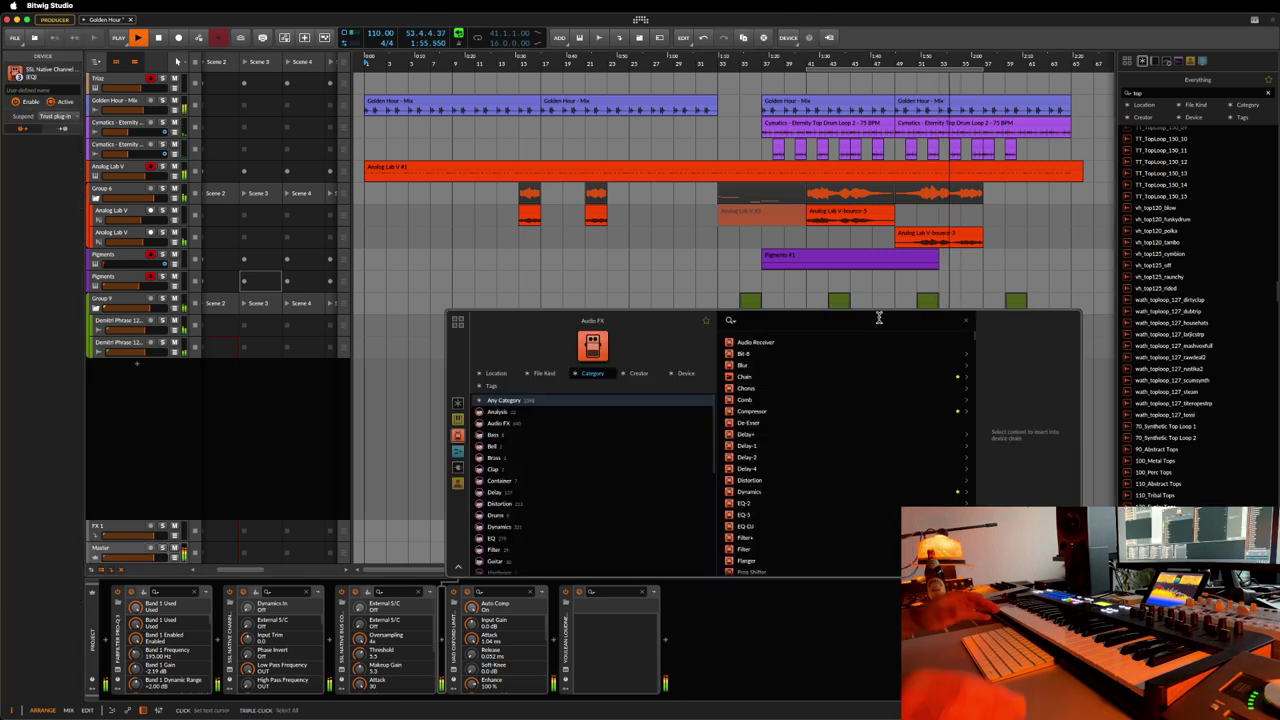
click(843, 354)
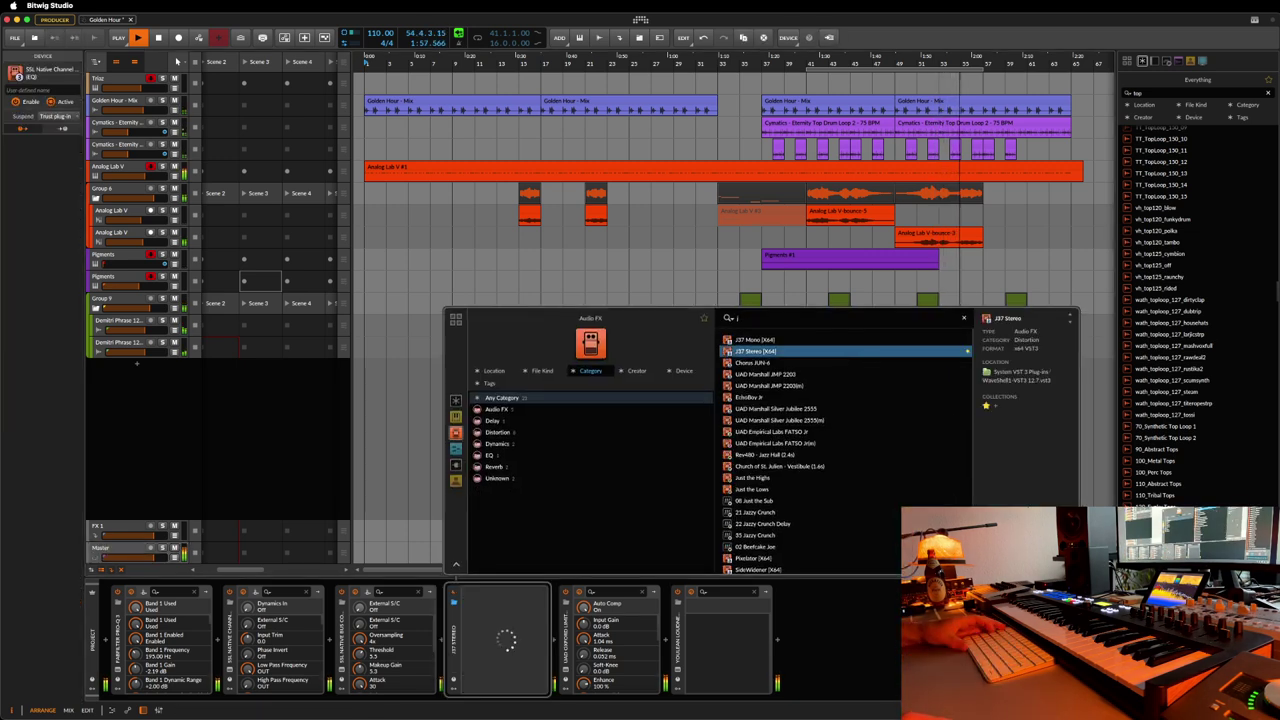
click(1085, 420)
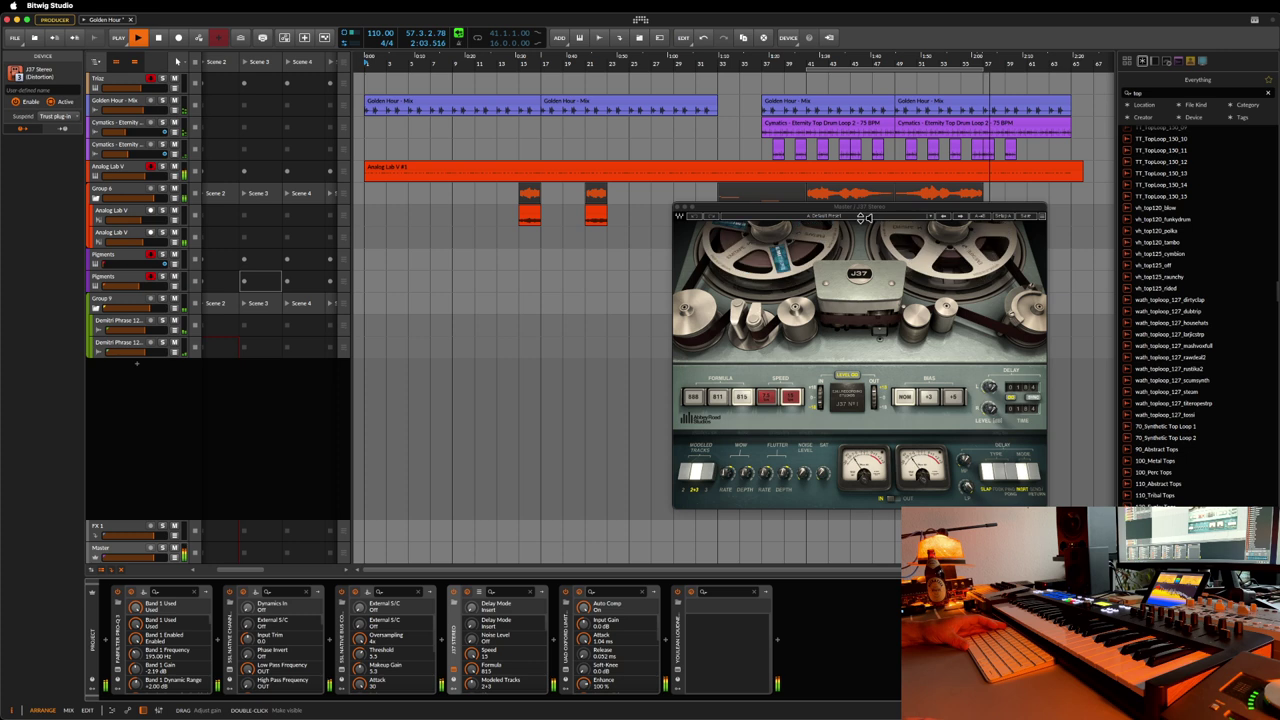
click(862, 217)
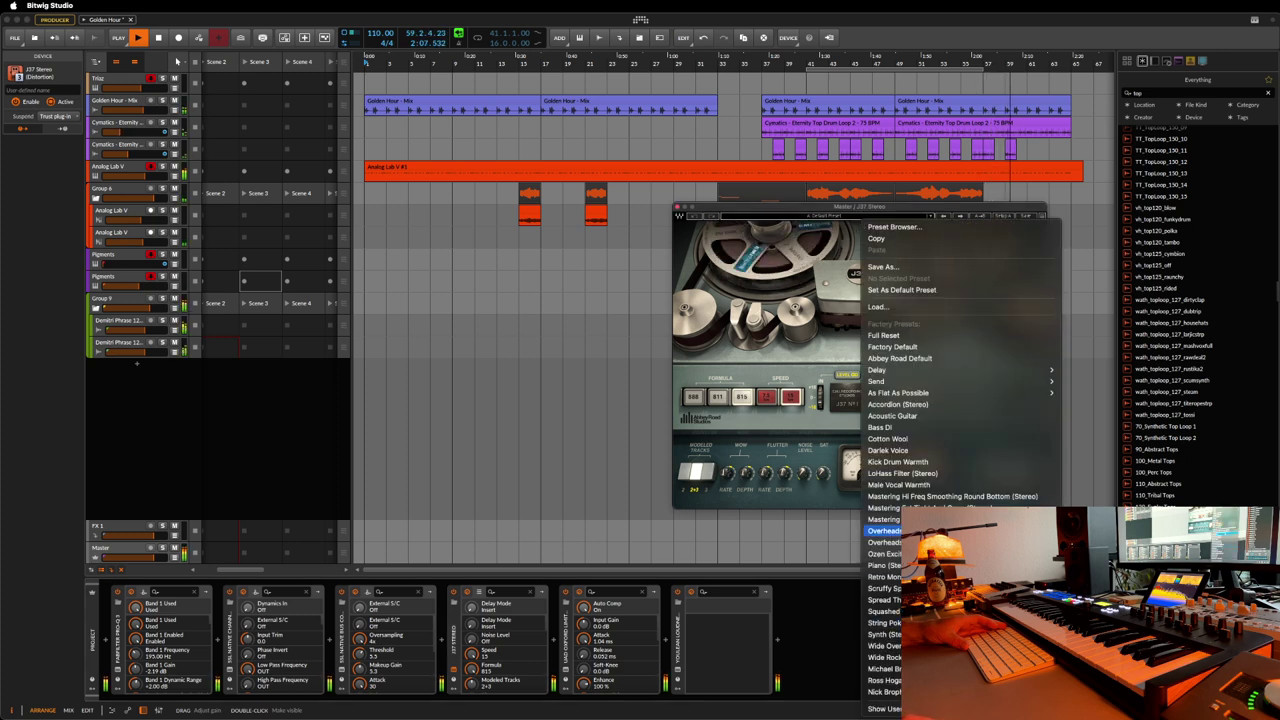
click(900, 507)
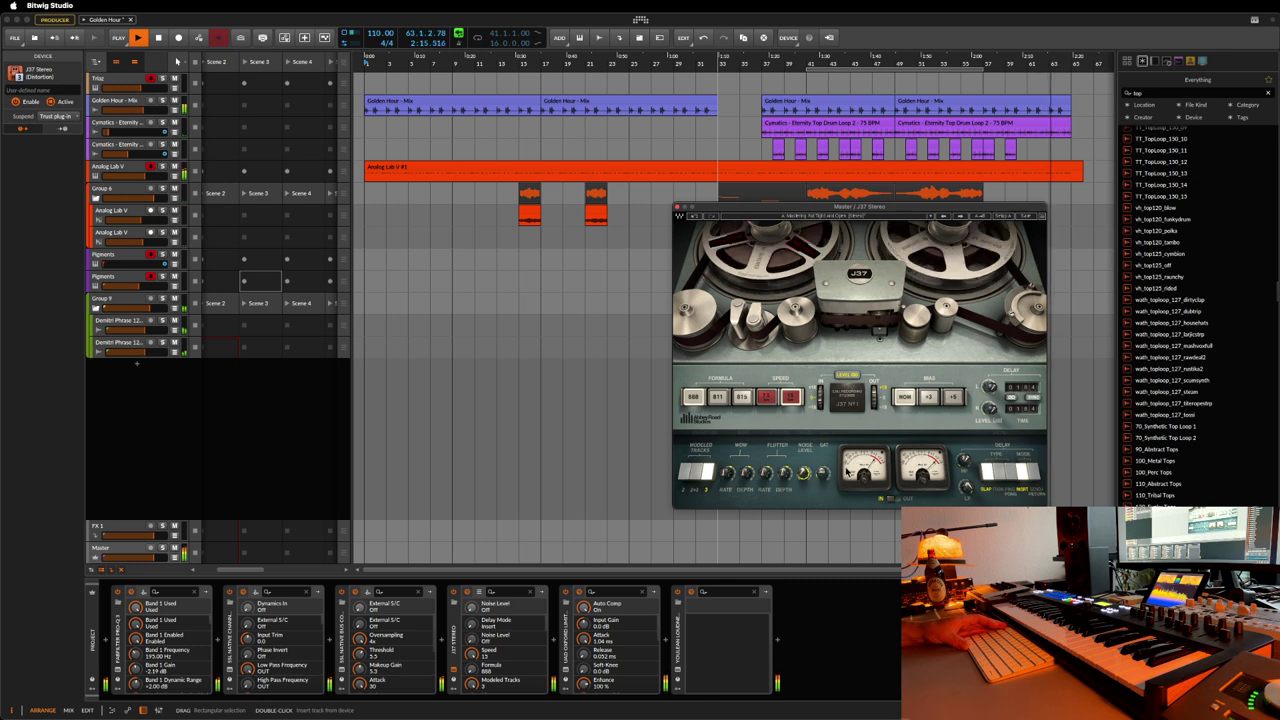
- Restart playback from bar 41 and set the saturation of the Master's J37 tape plug-in to 2.0
key(super+w)
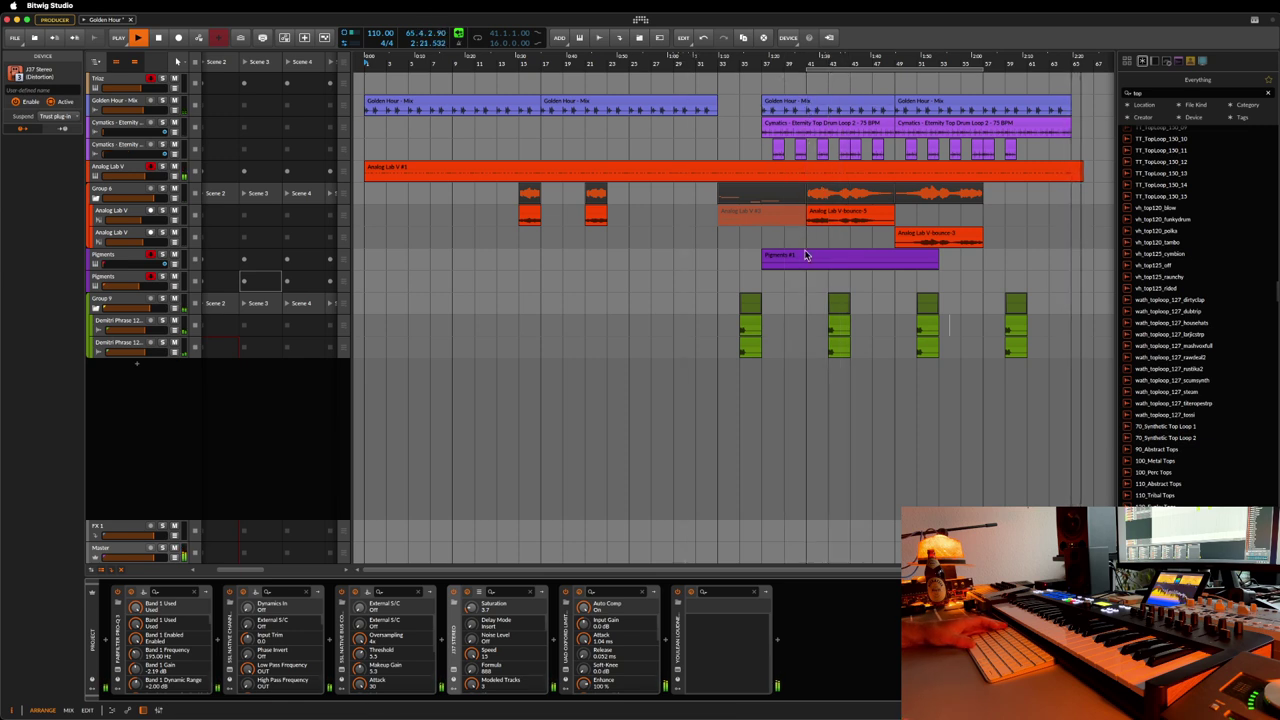
click(806, 240)
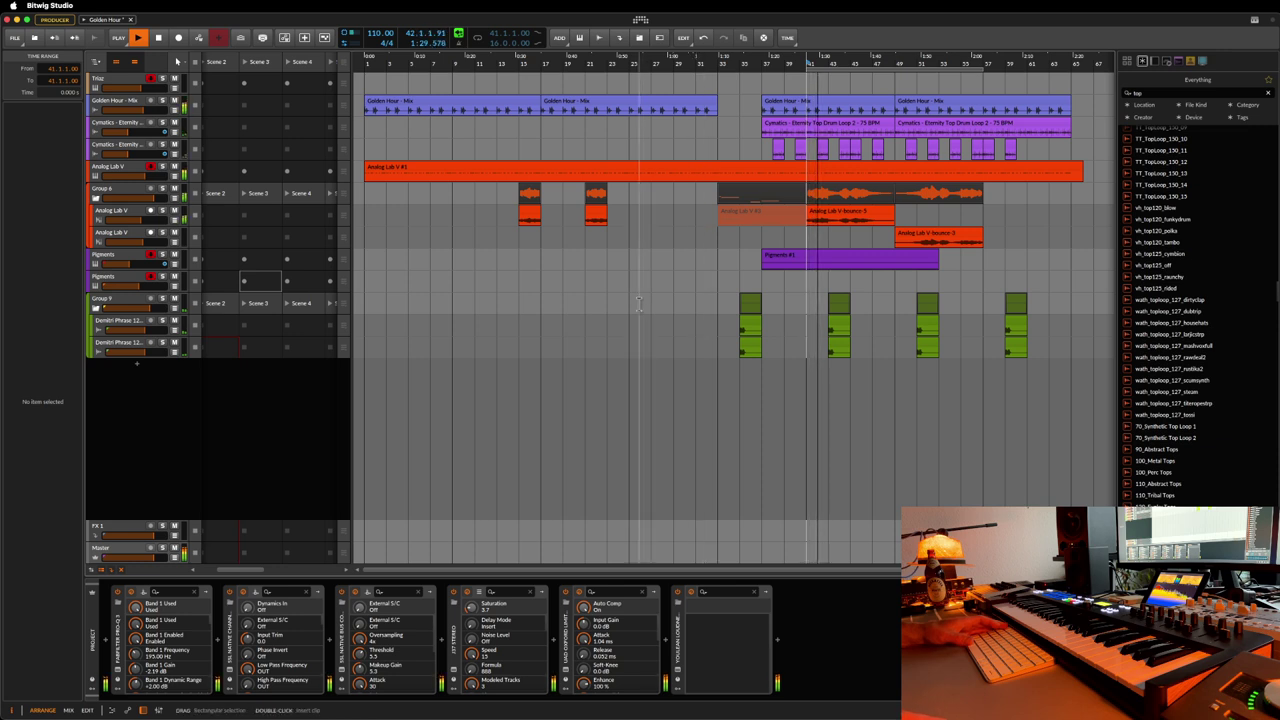
scroll(605, 394, right, 1)
scroll(605, 394, left, 1)
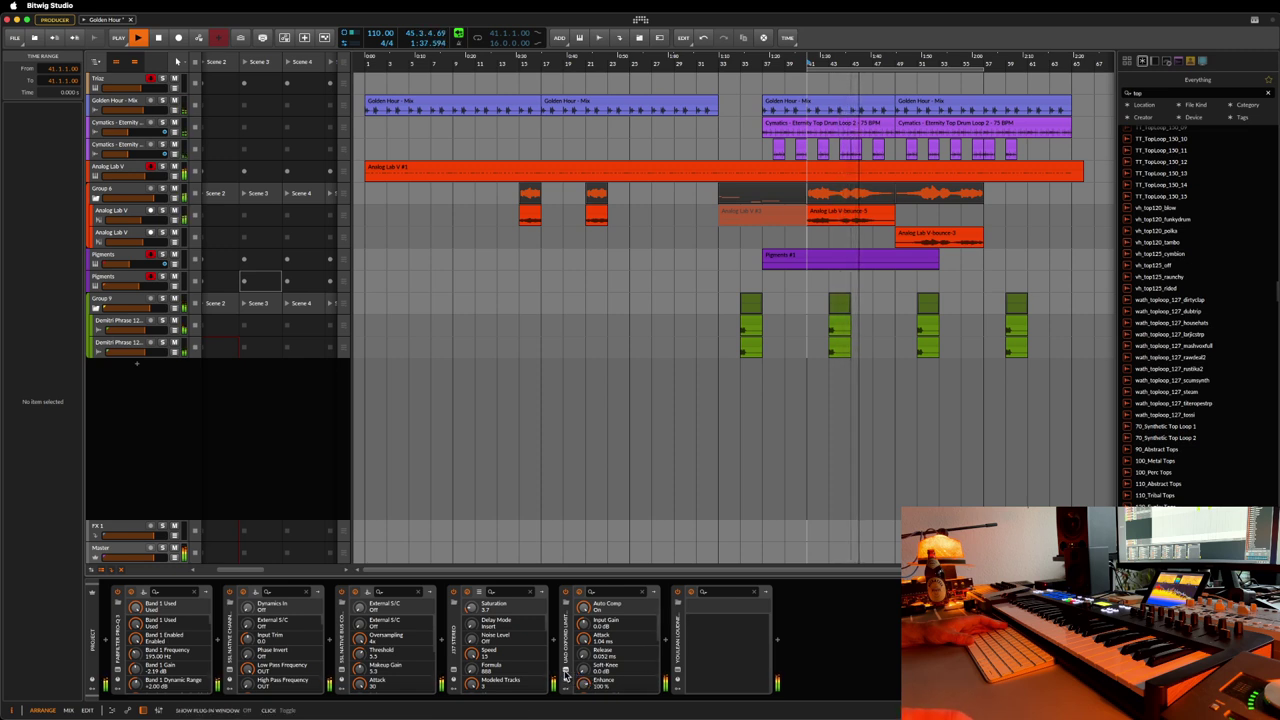
click(455, 677)
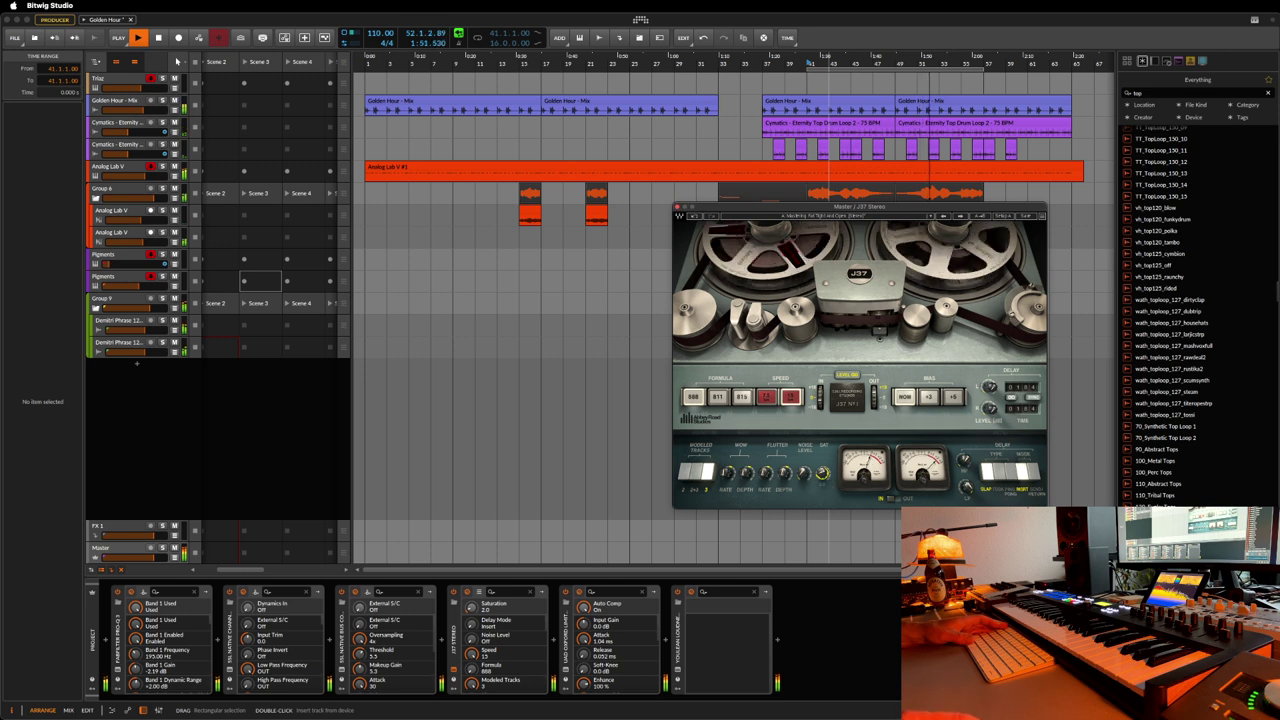
click(678, 207)
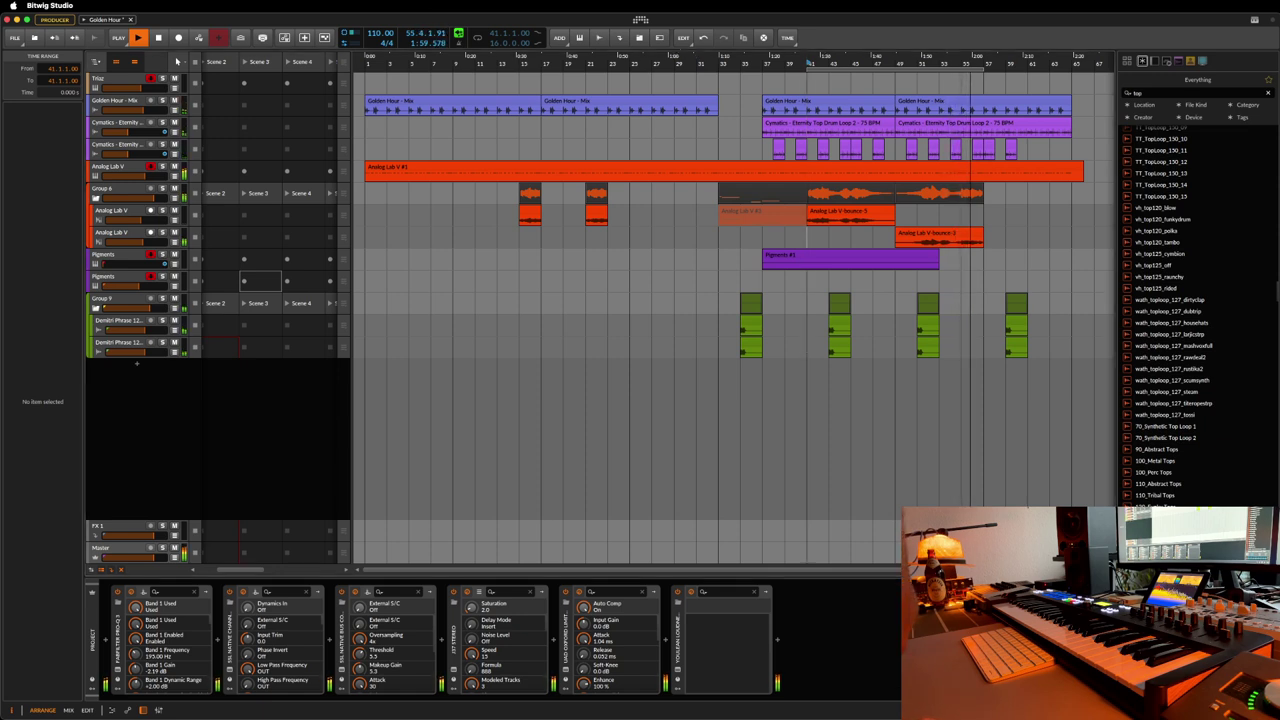
- Check the target mode in SoundID Reference, return to Bitwig Studio and save the project
key(super+Tab)
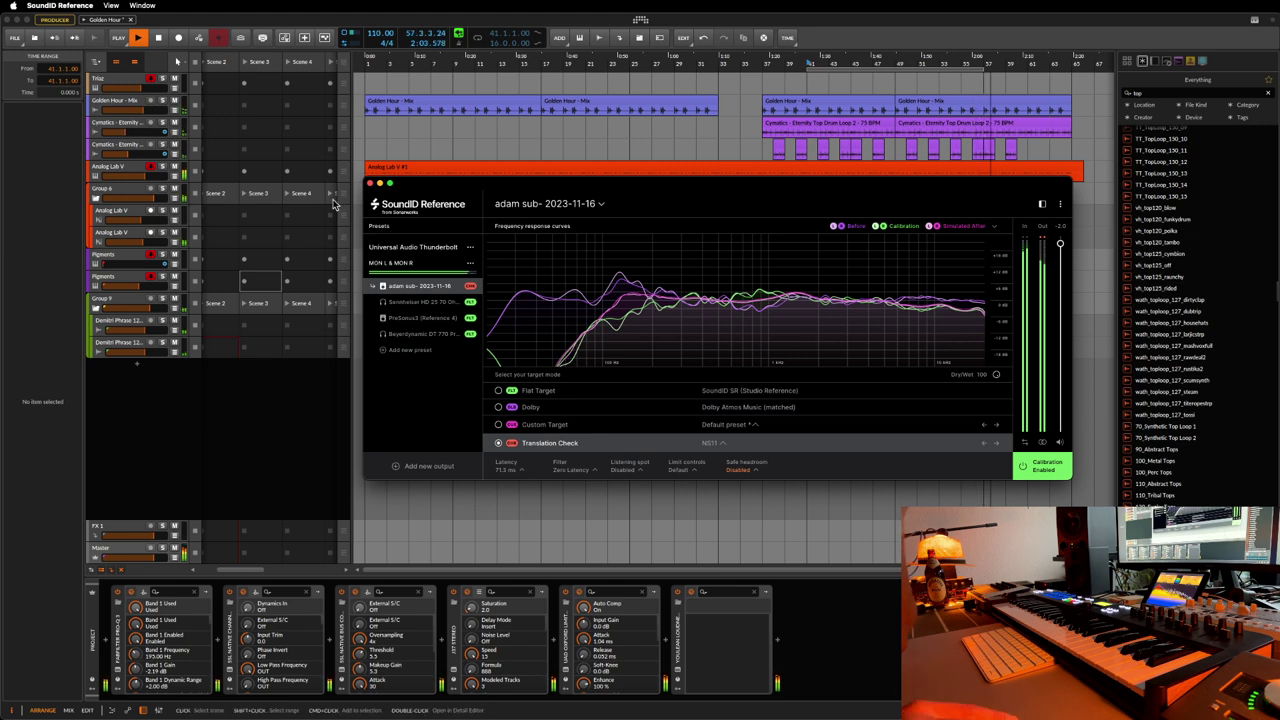
click(371, 184)
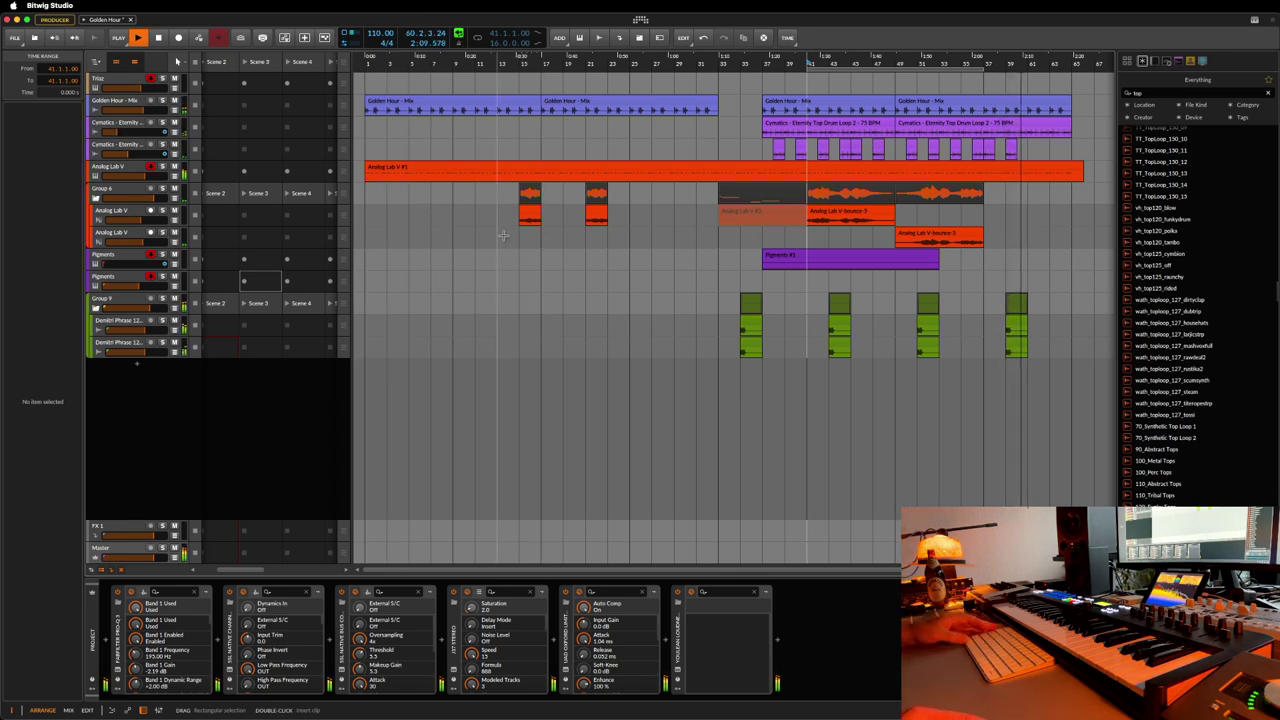
key(super+s)
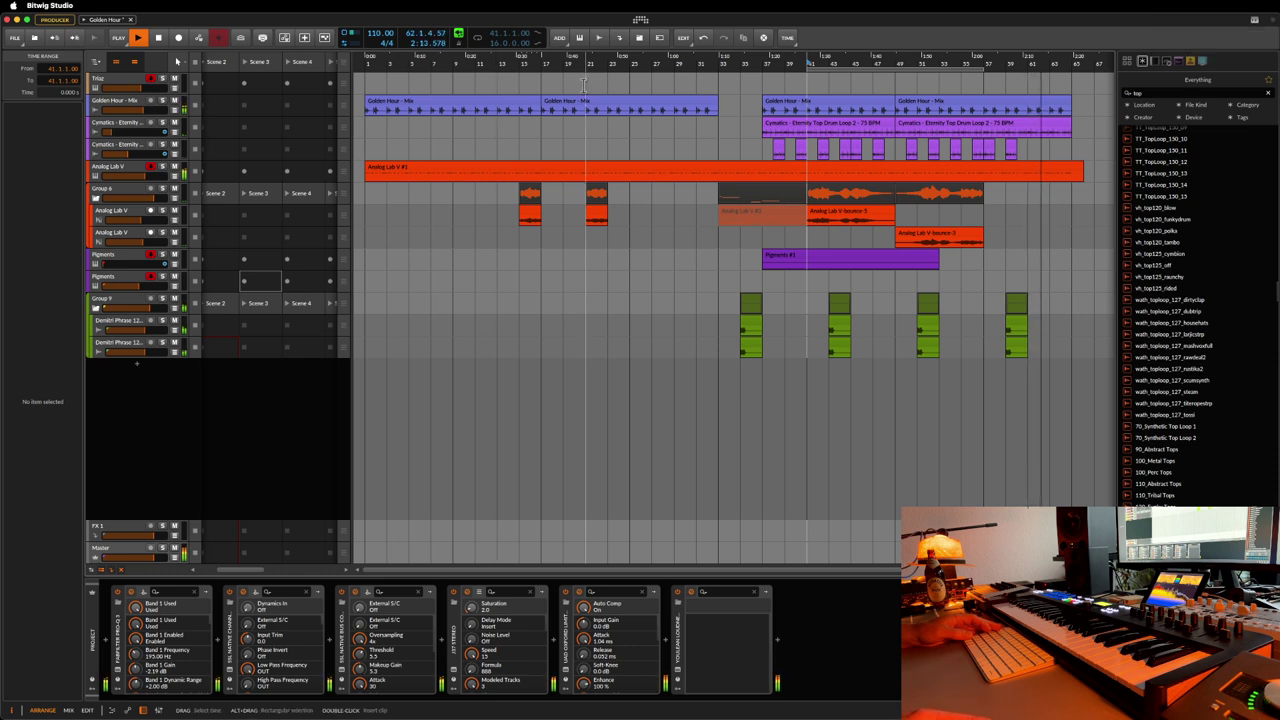
- Loop playback over the 16-bar region starting at bar 41, mute Group 9 and save the project
click(860, 68)
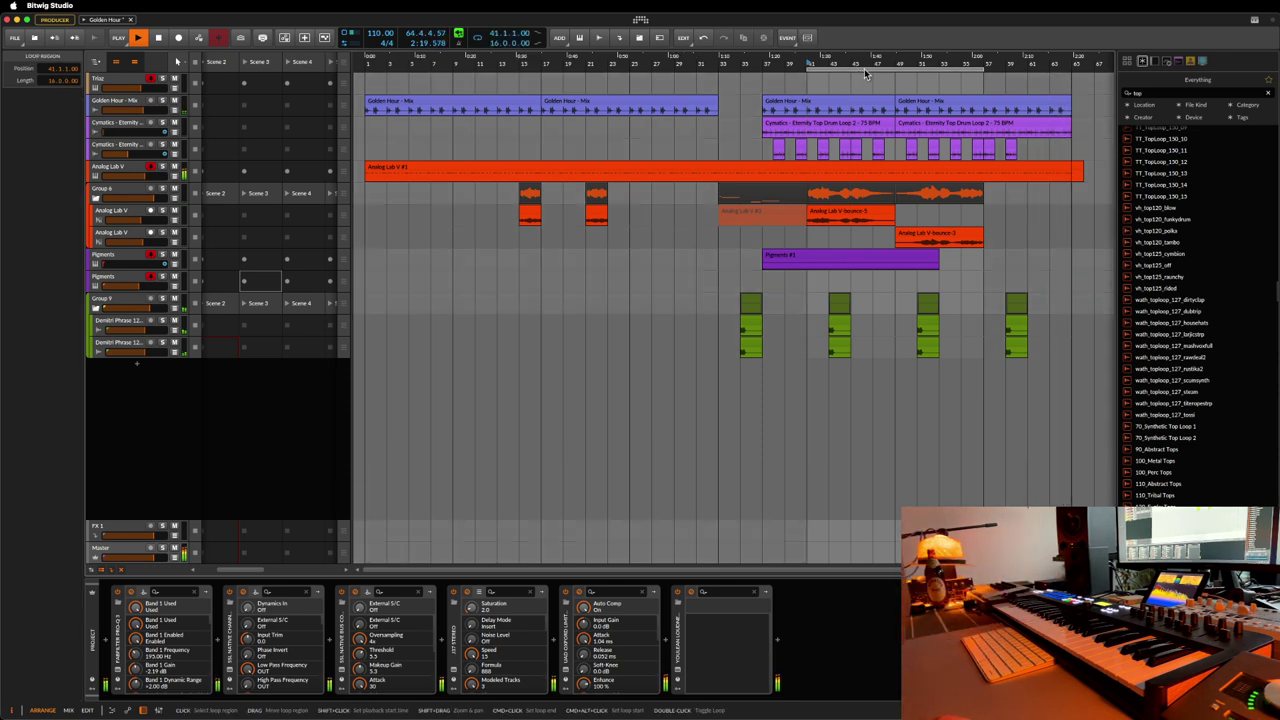
key(space)
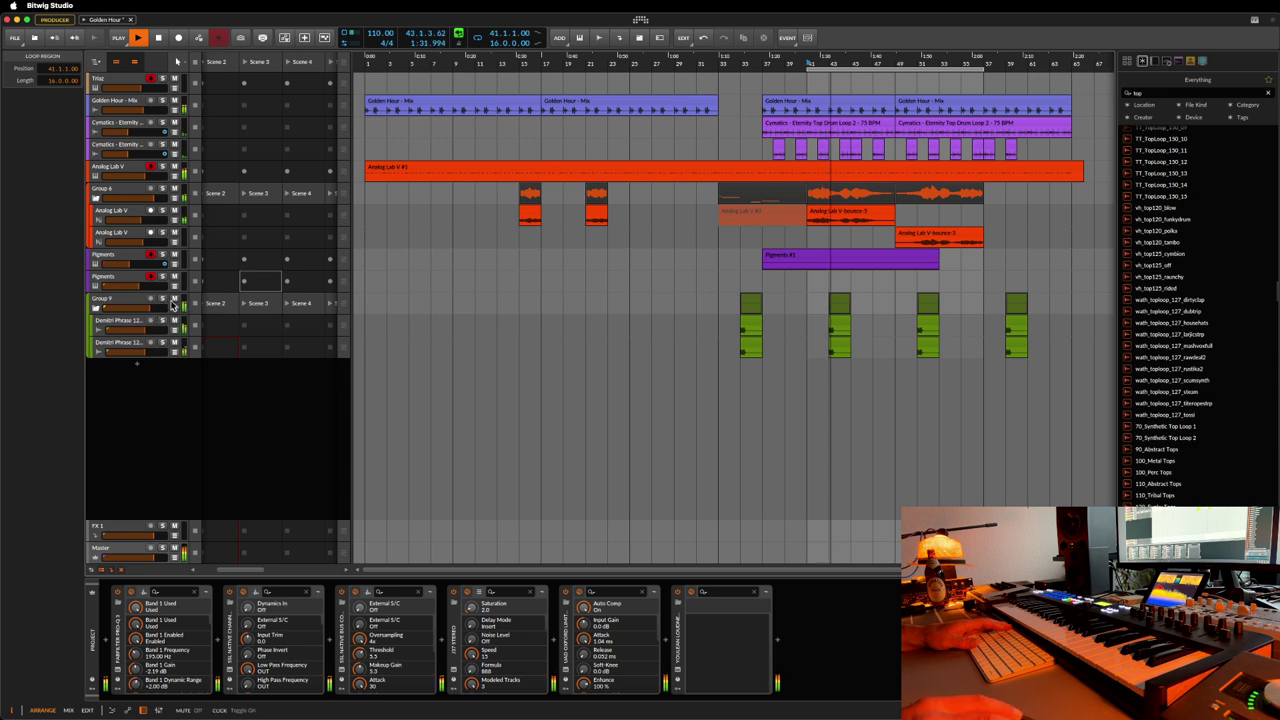
key(super+s)
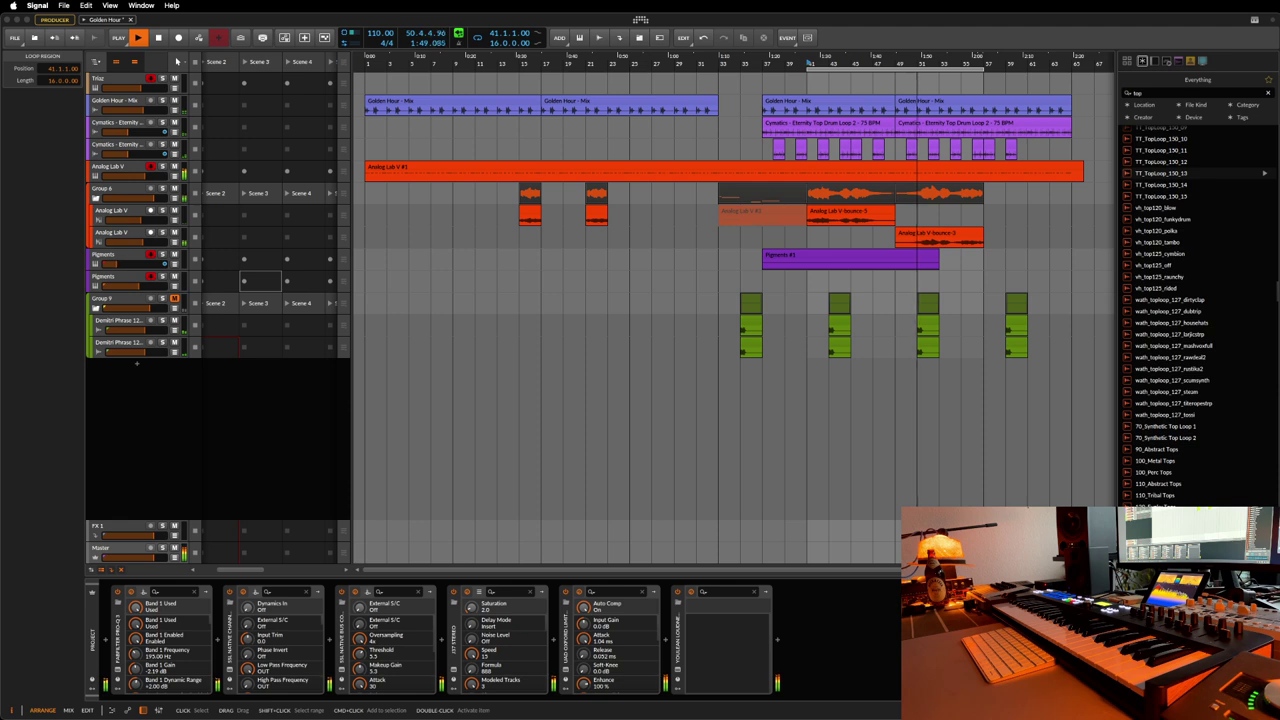
- Switch to SoundID Reference, set the target mode to Flat Target and close its window
key(super+Tab)
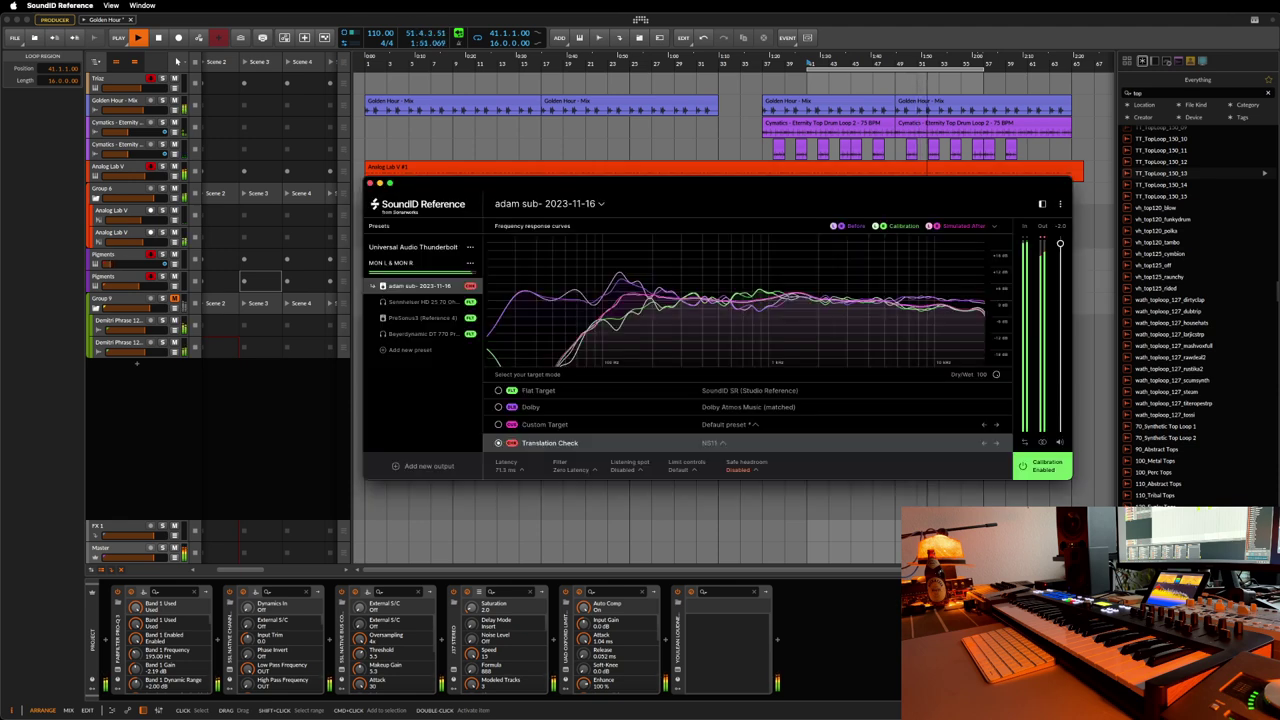
click(499, 392)
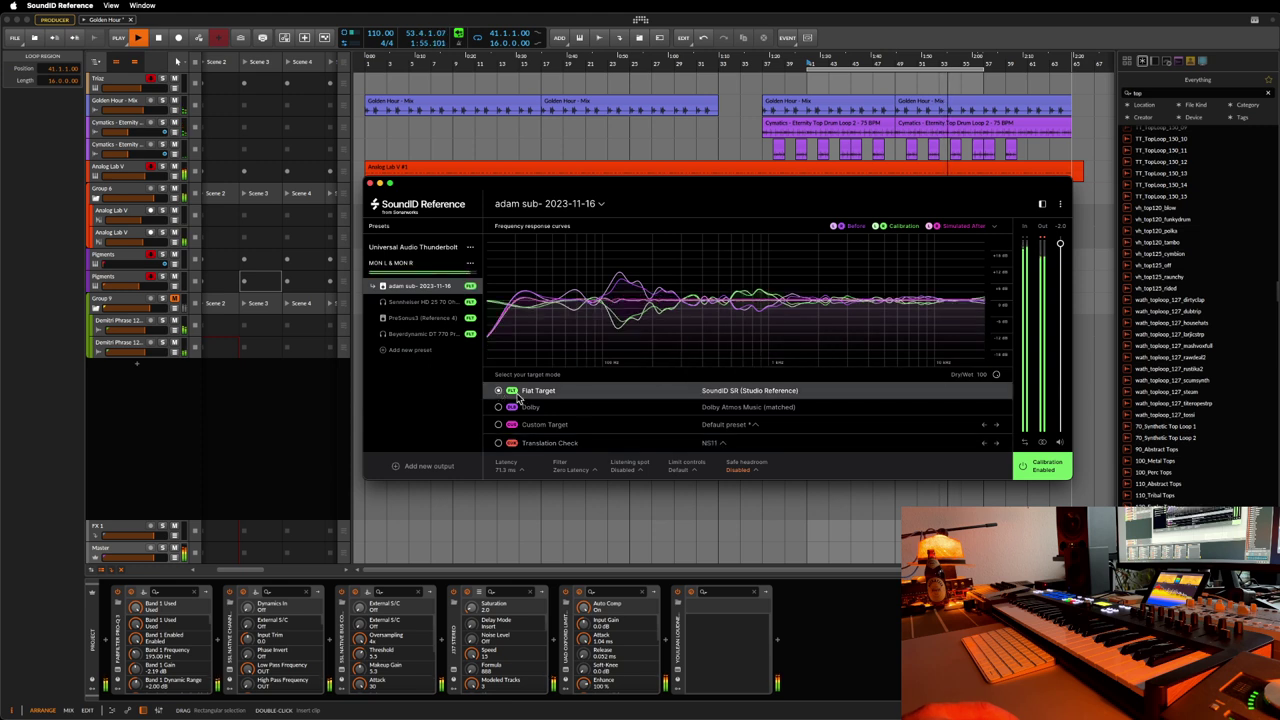
click(369, 183)
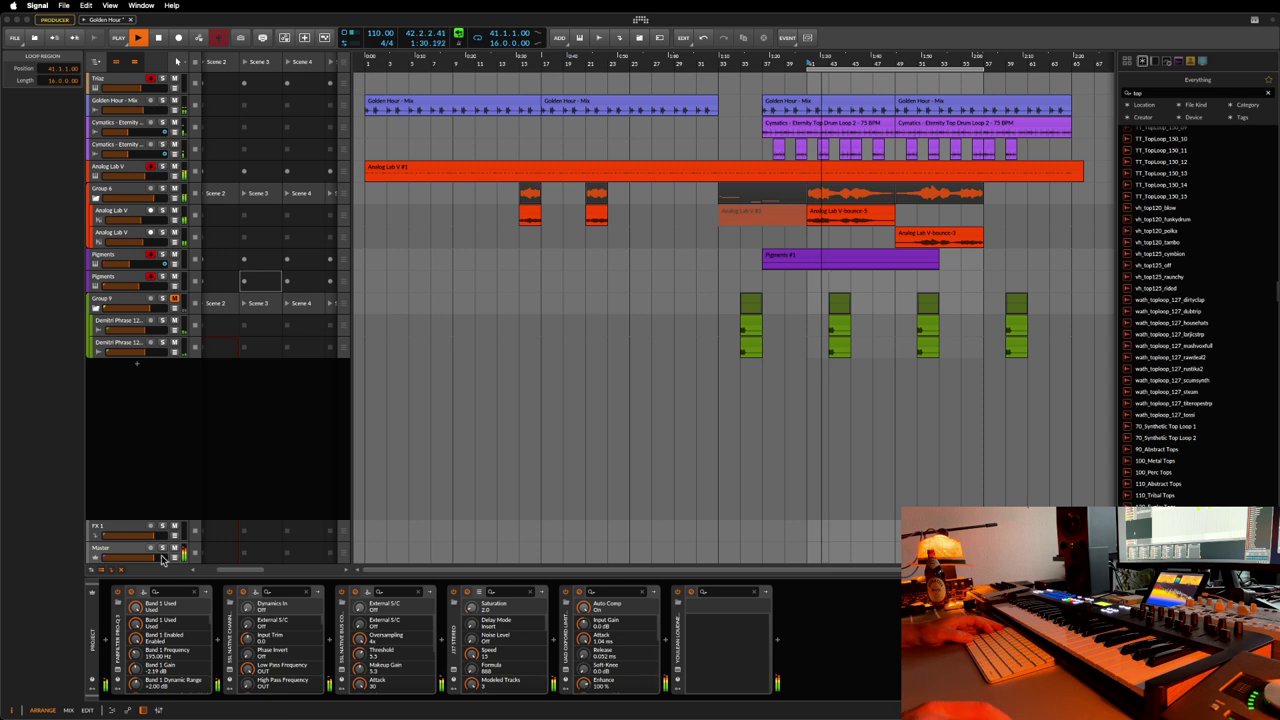
- Select the Master track in Bitwig Studio, stop playback and save the project
click(124, 553)
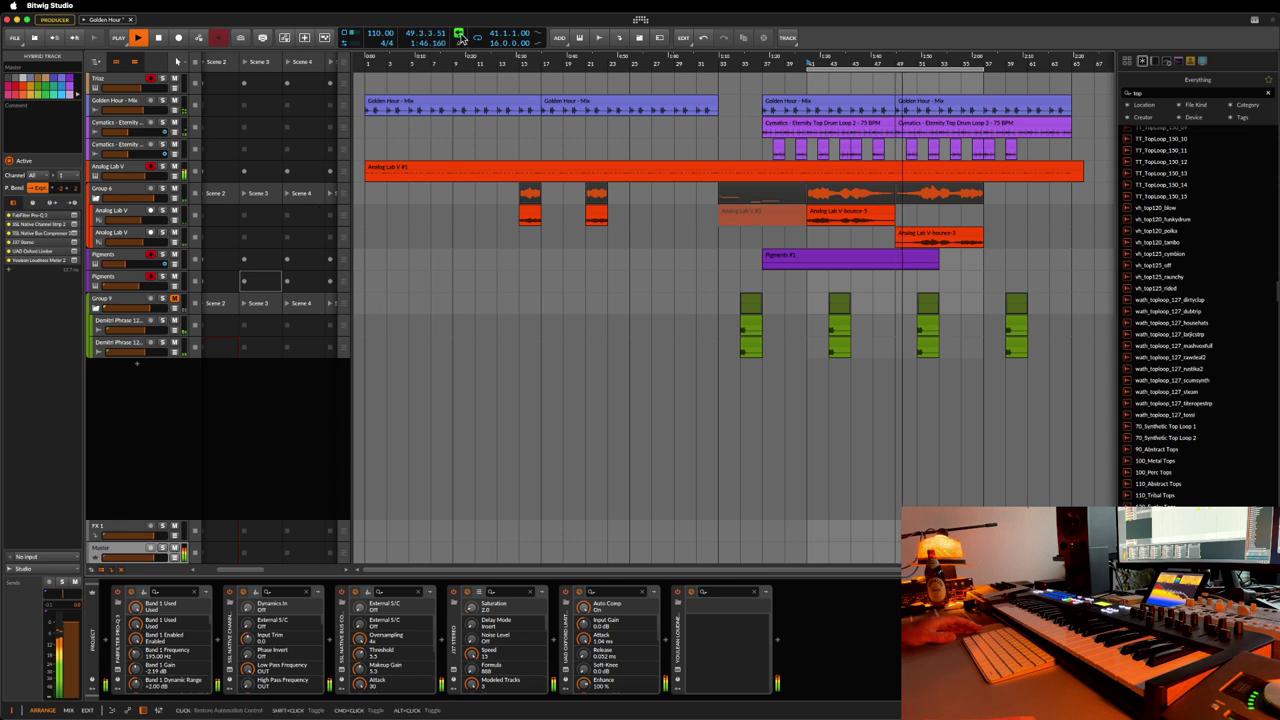
key(space)
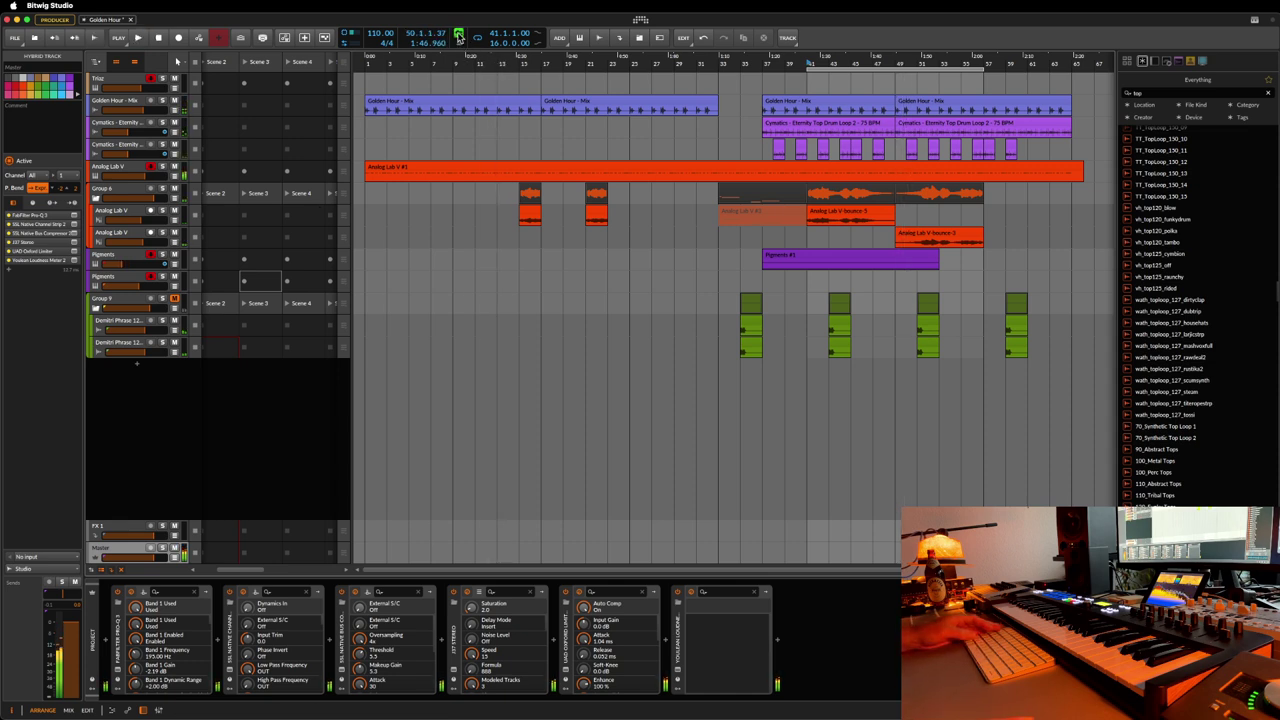
key(super+s)
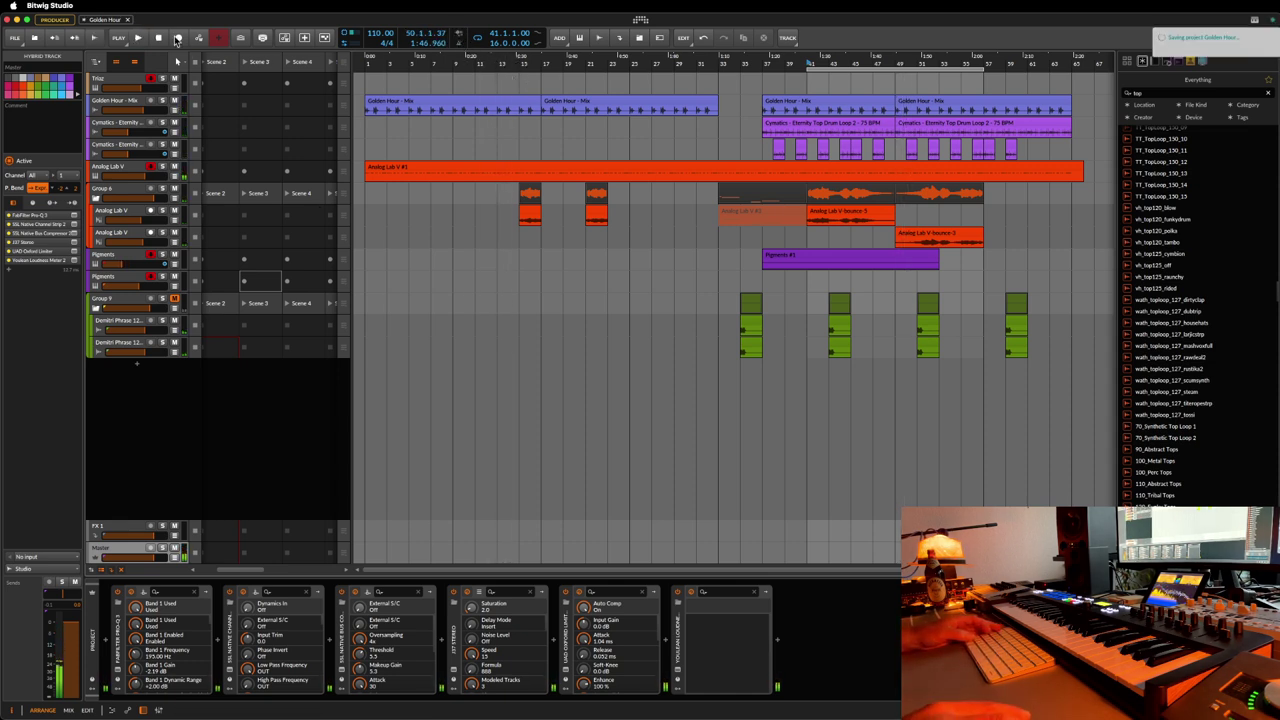